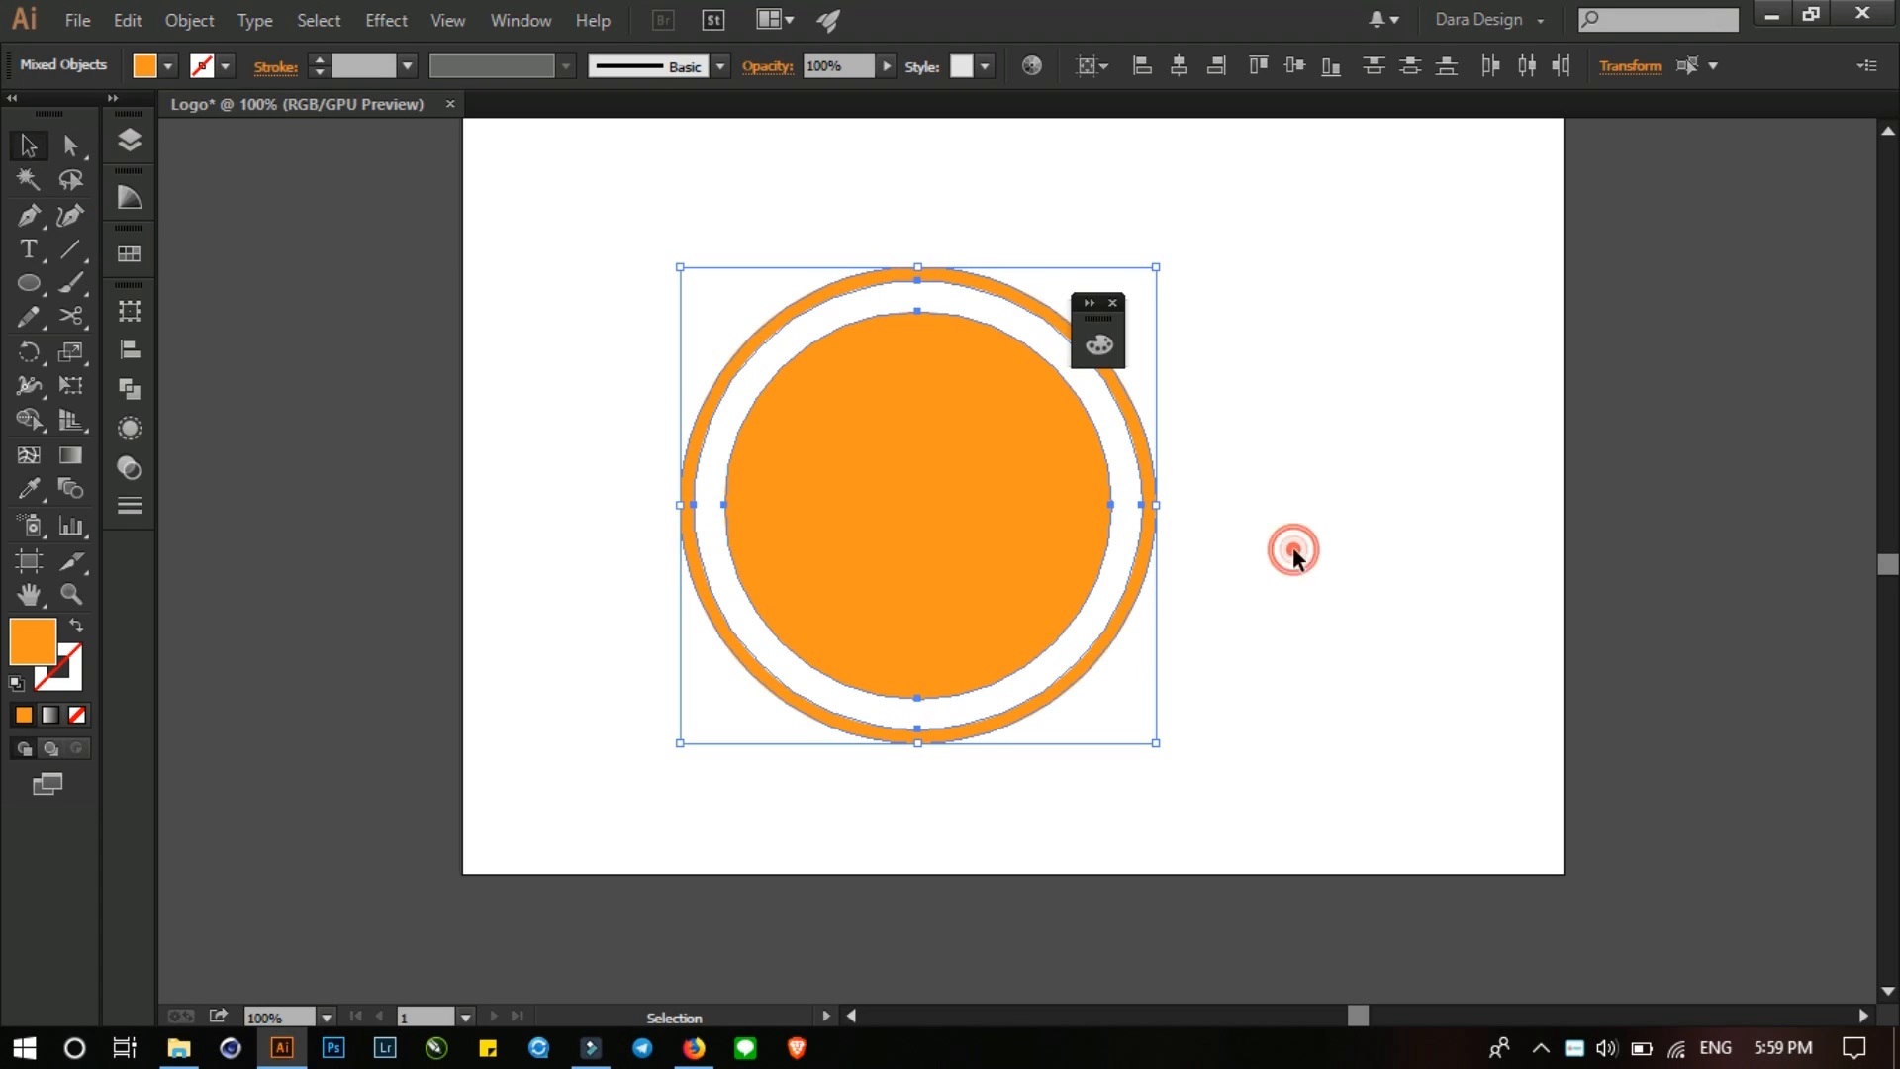
- Enlarge the solid inner orange circle proportionally from its centre to about 10.51 cm in diameter
click(1273, 481)
key(space)
drag(1231, 498, 1189, 621)
click(1058, 679)
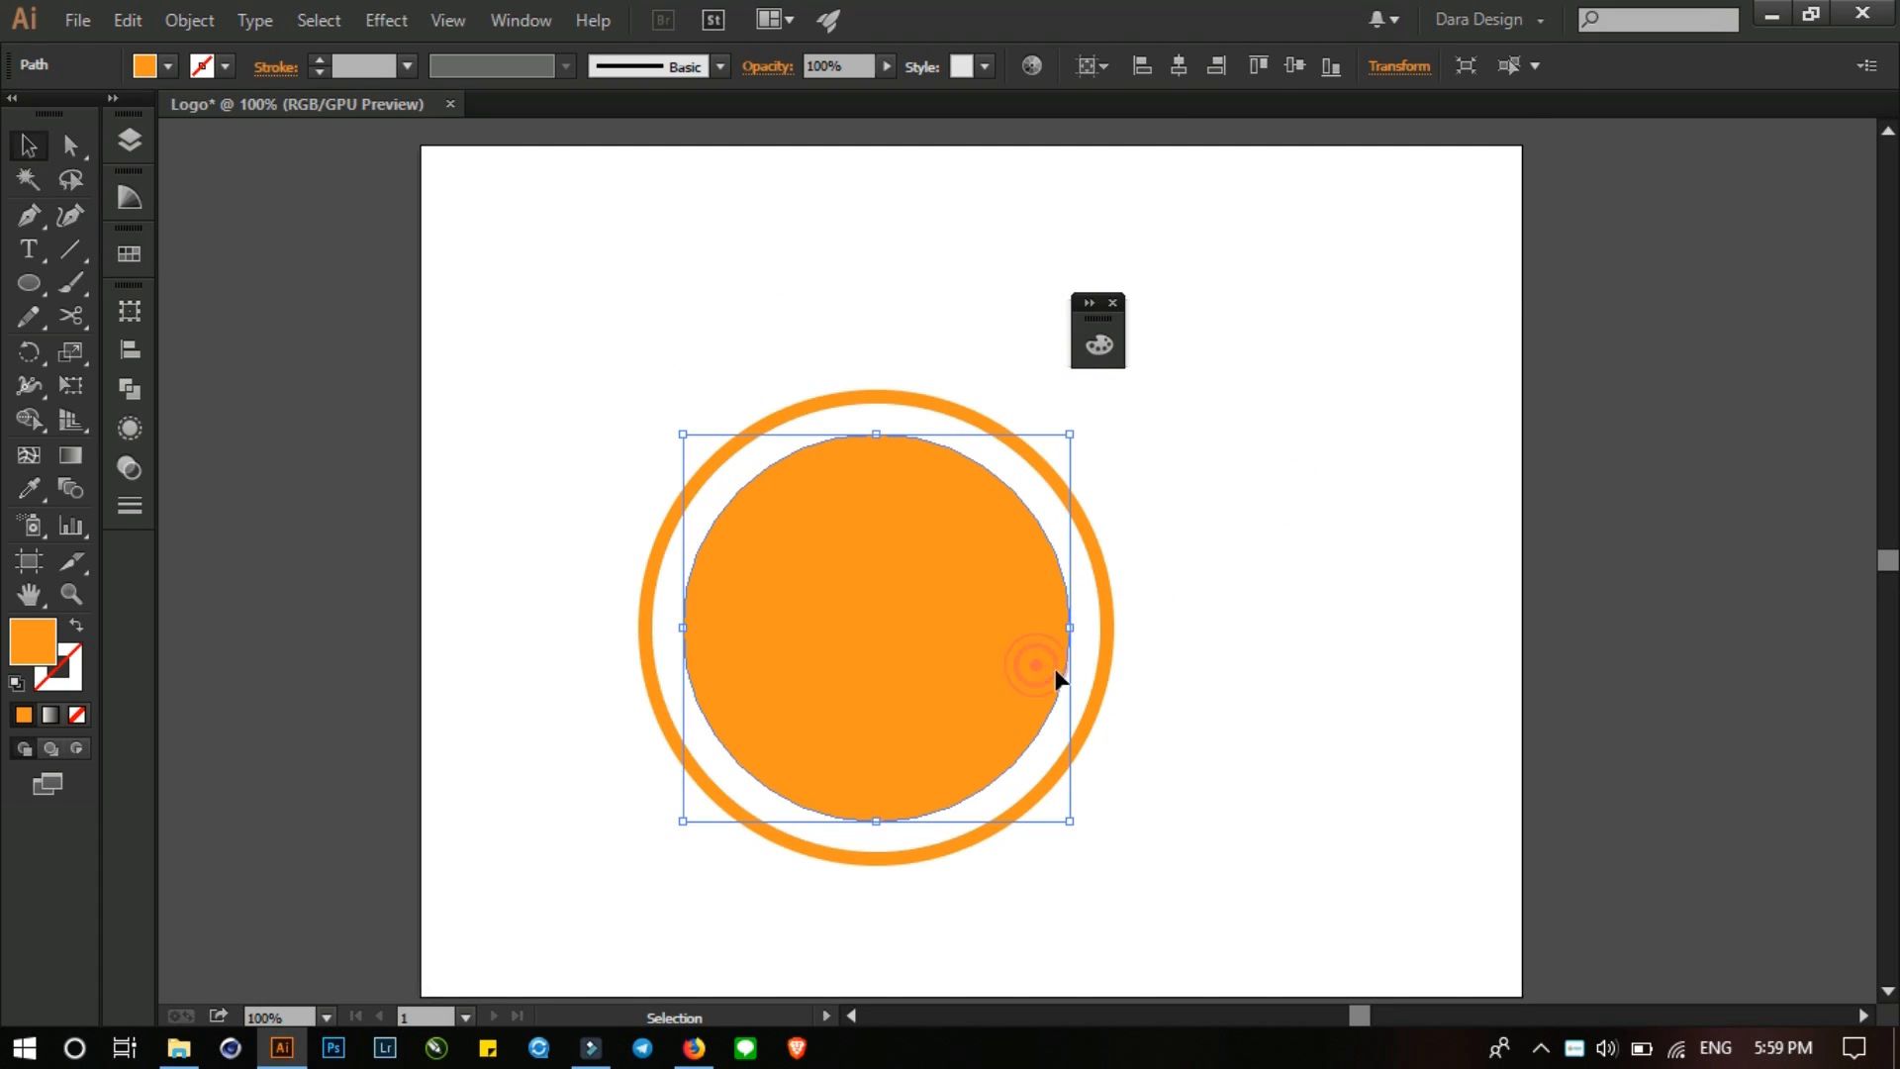
drag(1071, 824, 1086, 836)
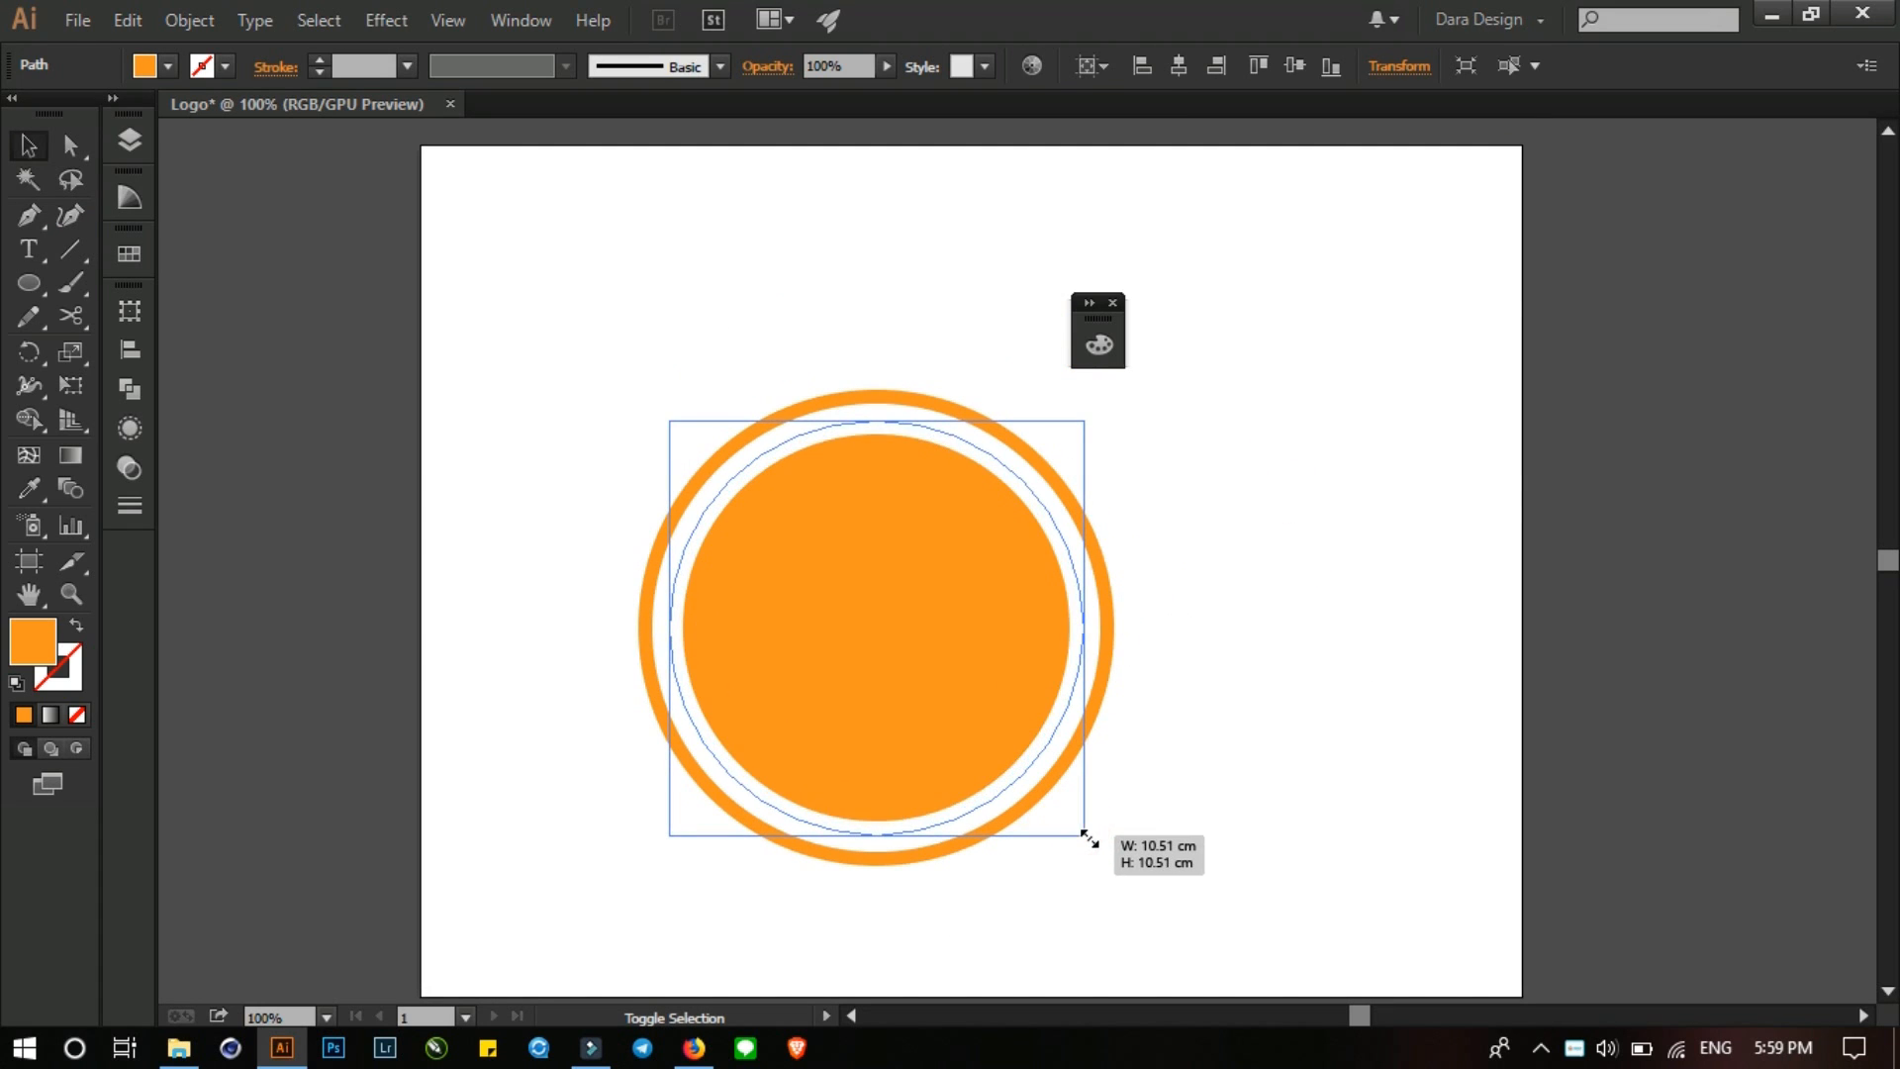
click(1215, 682)
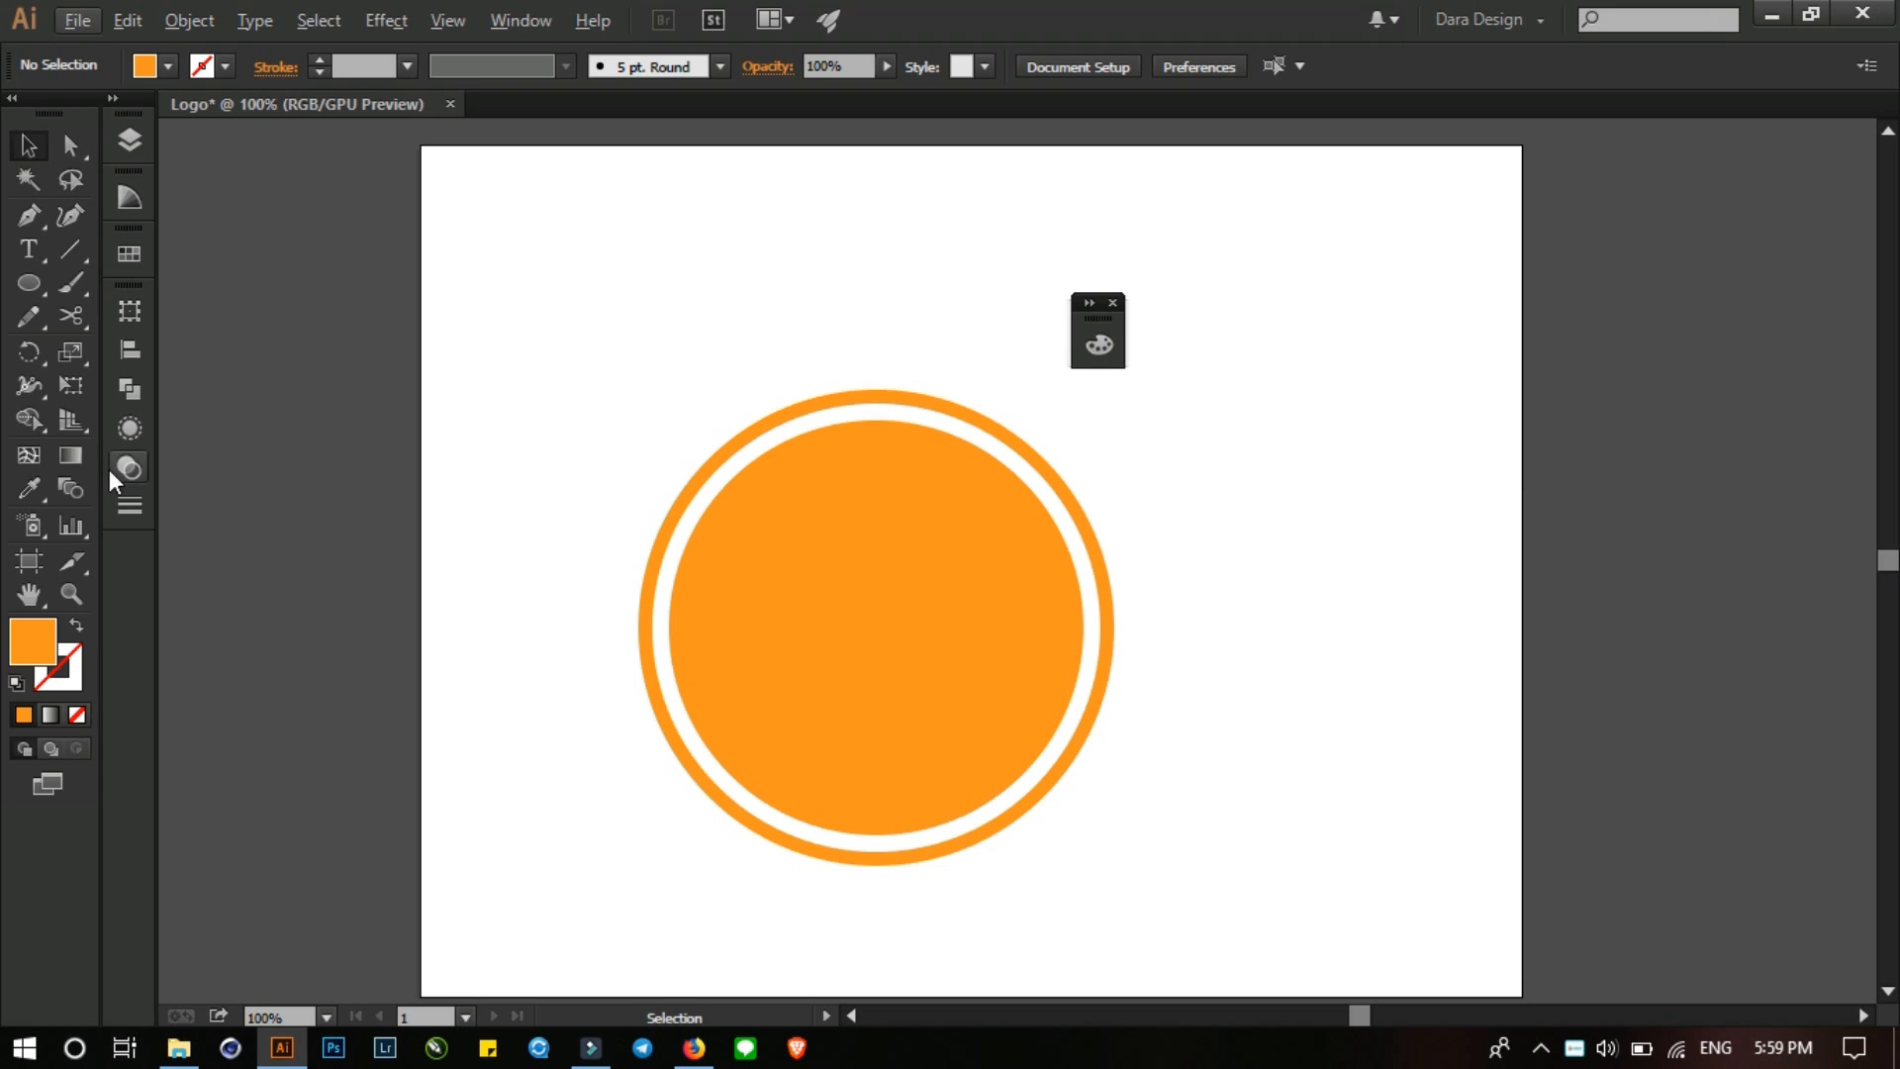
- Draw a closed Pen shape covering the circle's upper part, with a downward-bowed curve across the inner circle as its lower edge
click(30, 217)
scroll(838, 536, up, 2)
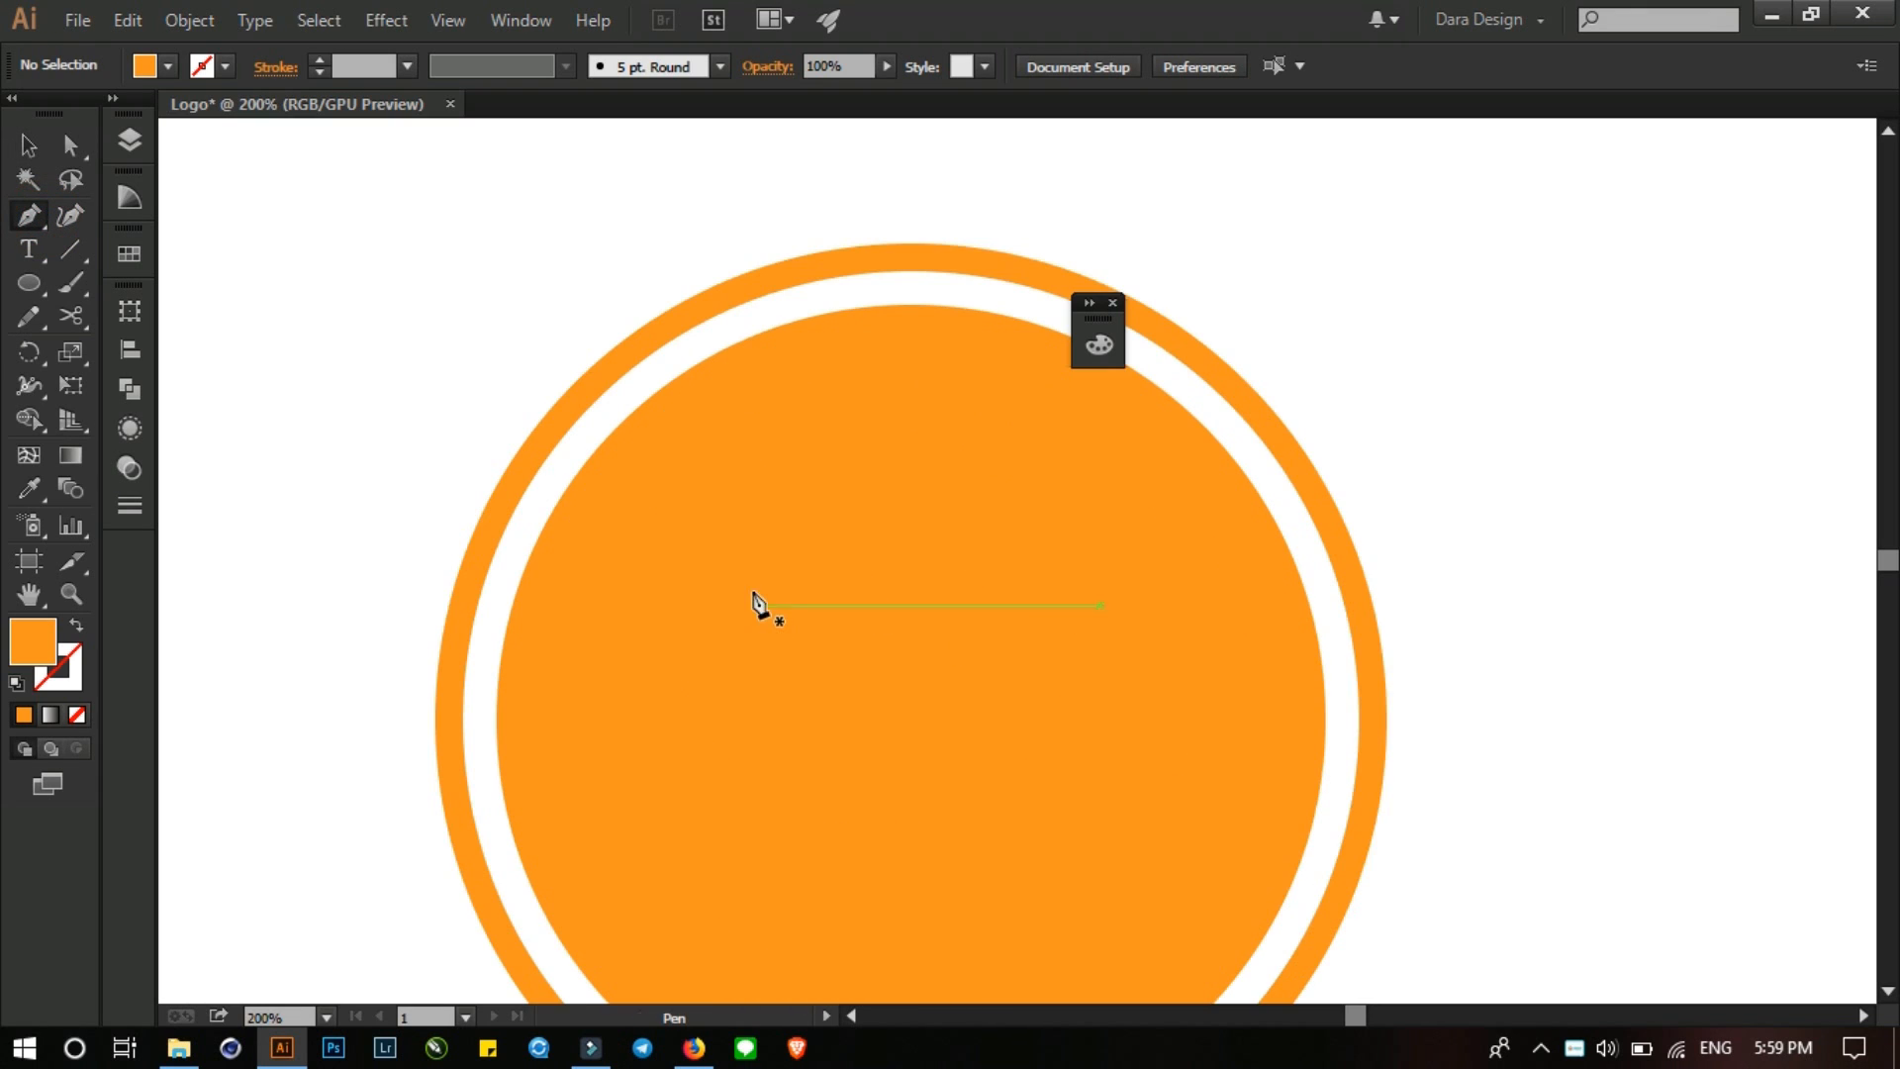
scroll(750, 568, down, 2)
drag(772, 585, 750, 591)
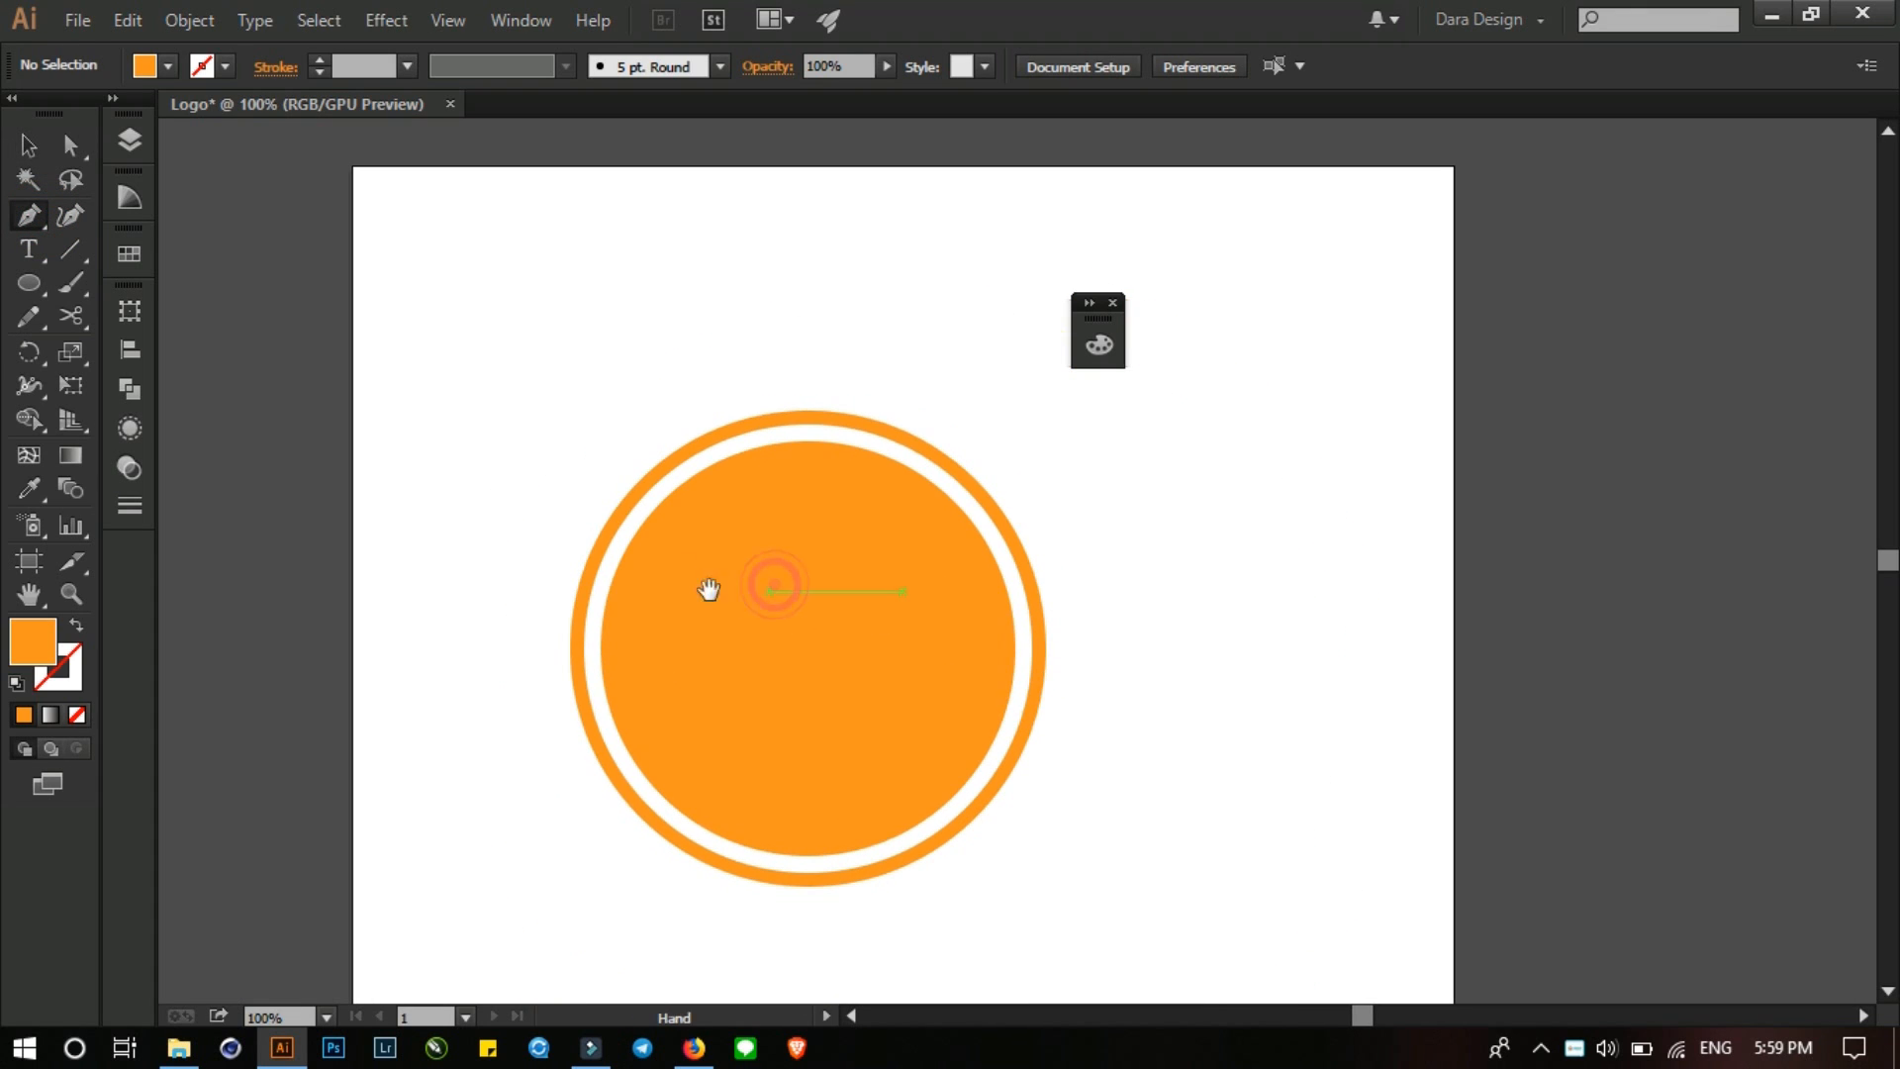
click(622, 563)
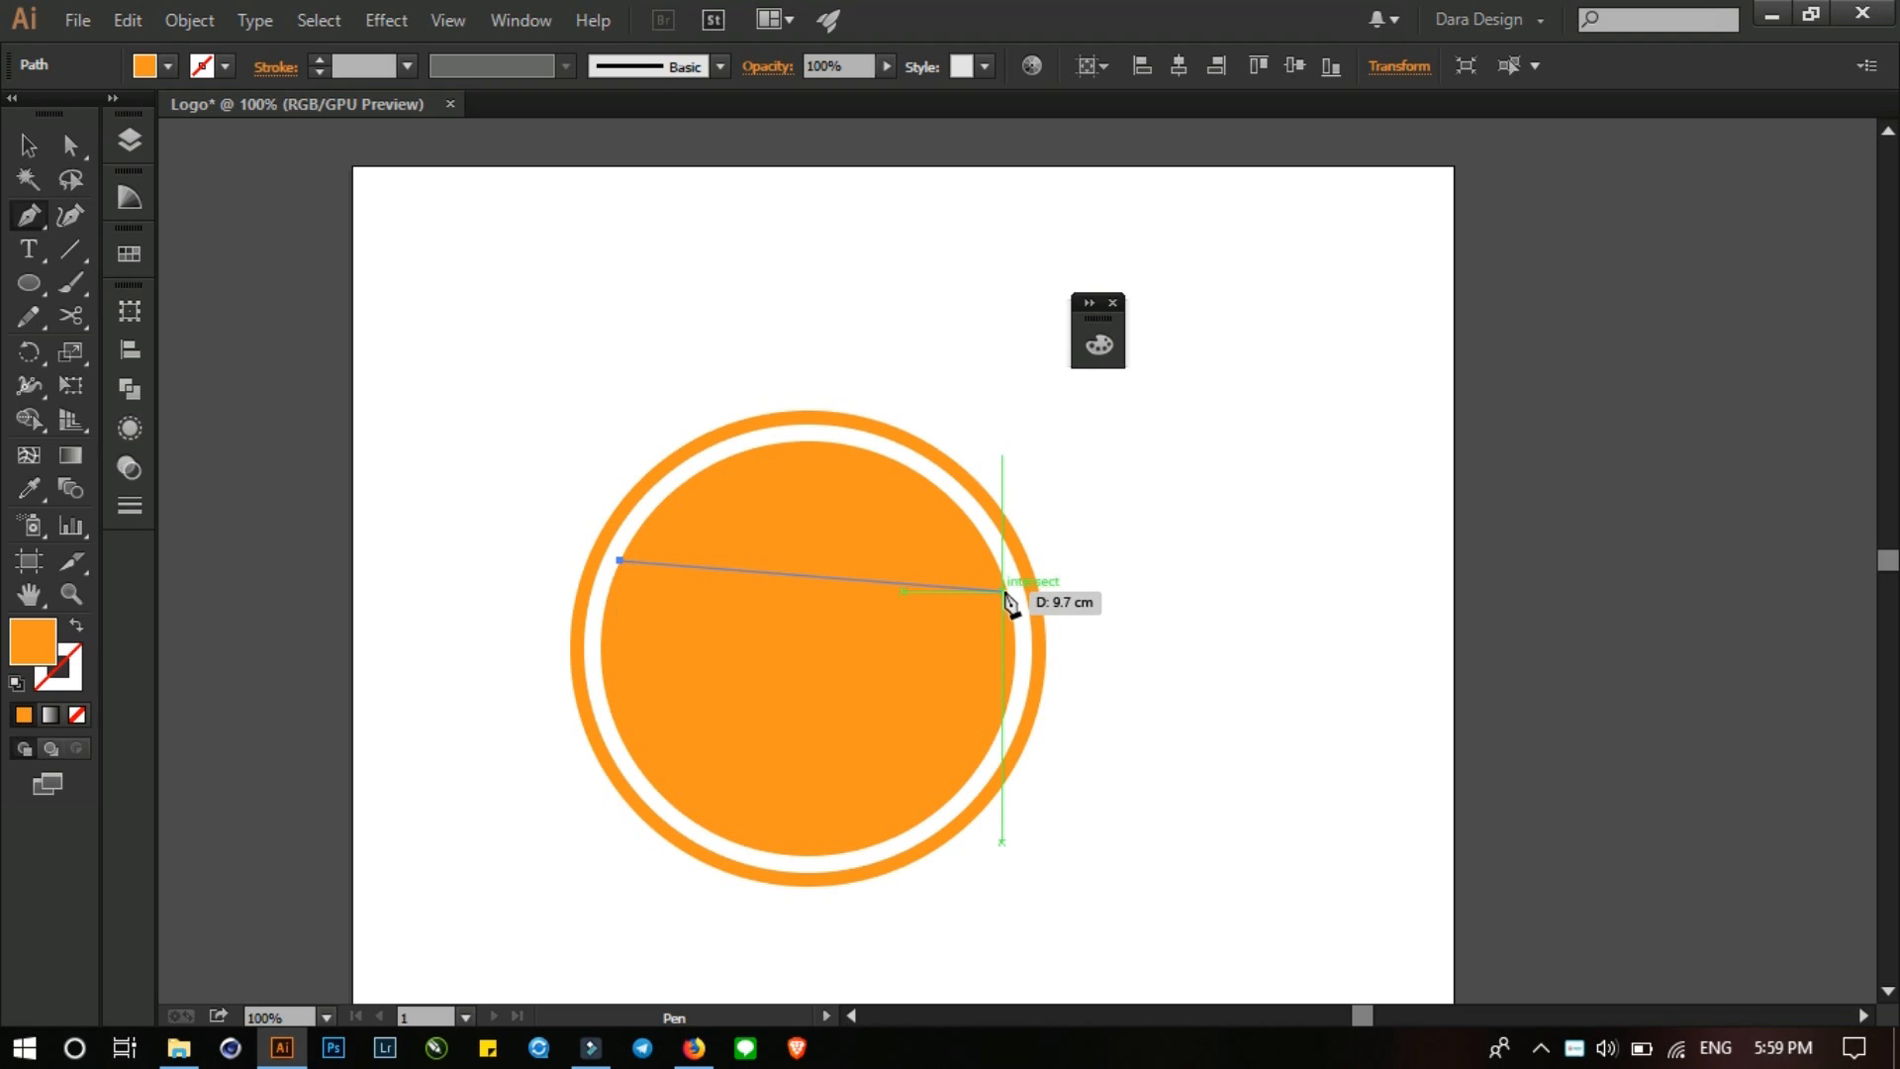
drag(1002, 591, 1297, 505)
click(1002, 591)
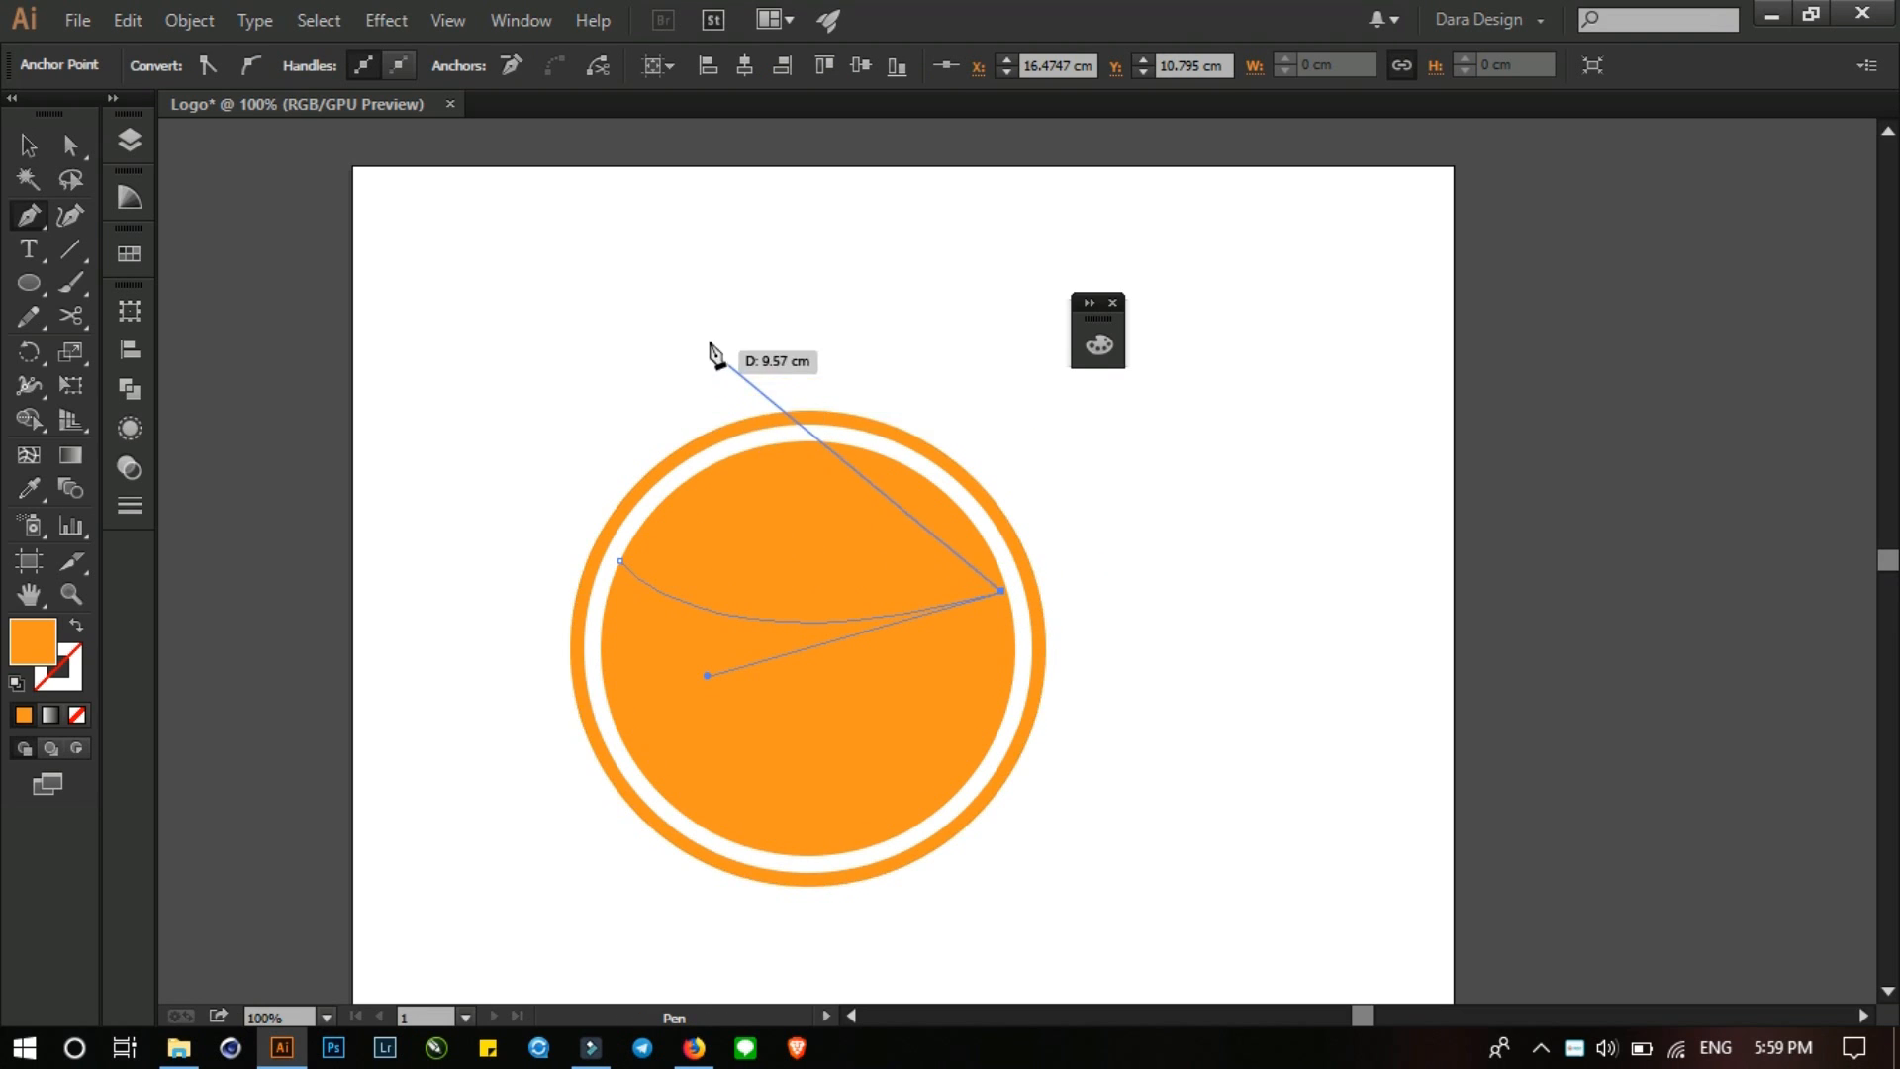
drag(1046, 455, 987, 369)
drag(715, 292, 757, 284)
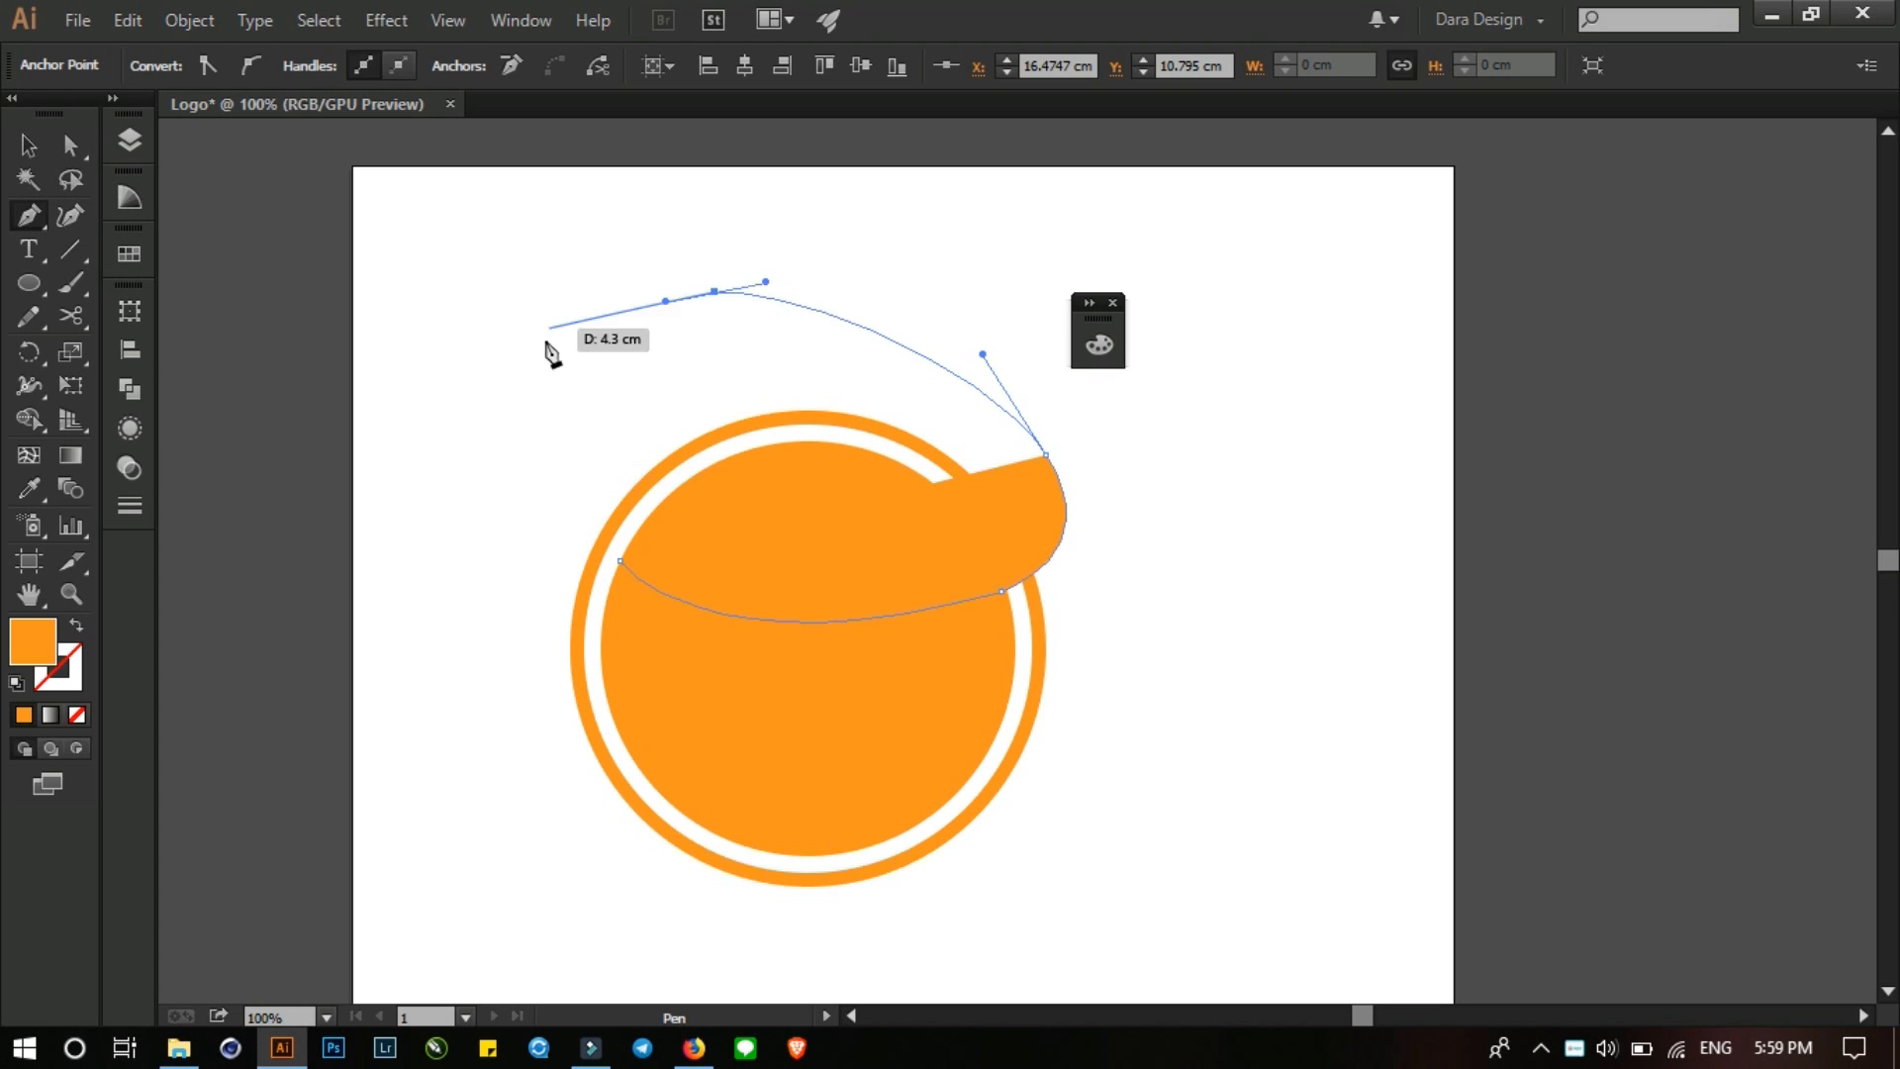
click(546, 340)
drag(620, 560, 701, 594)
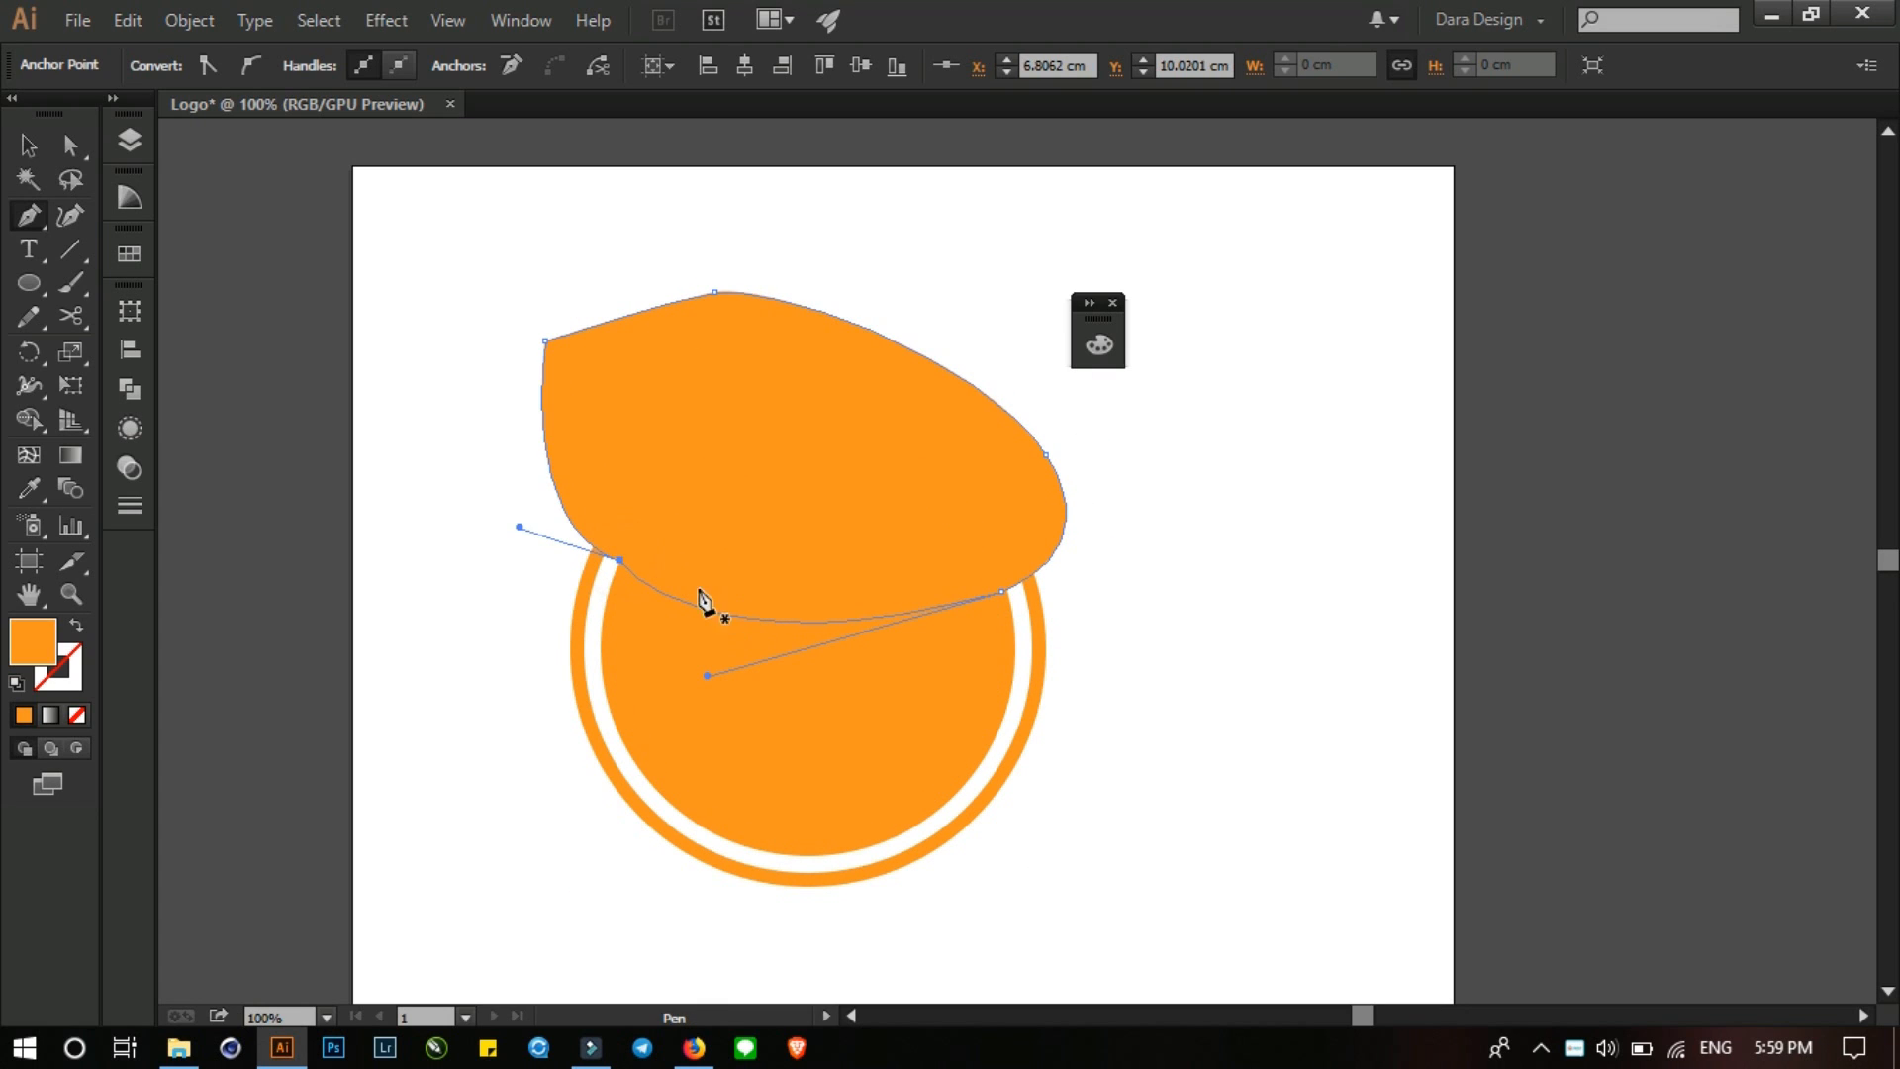
click(28, 145)
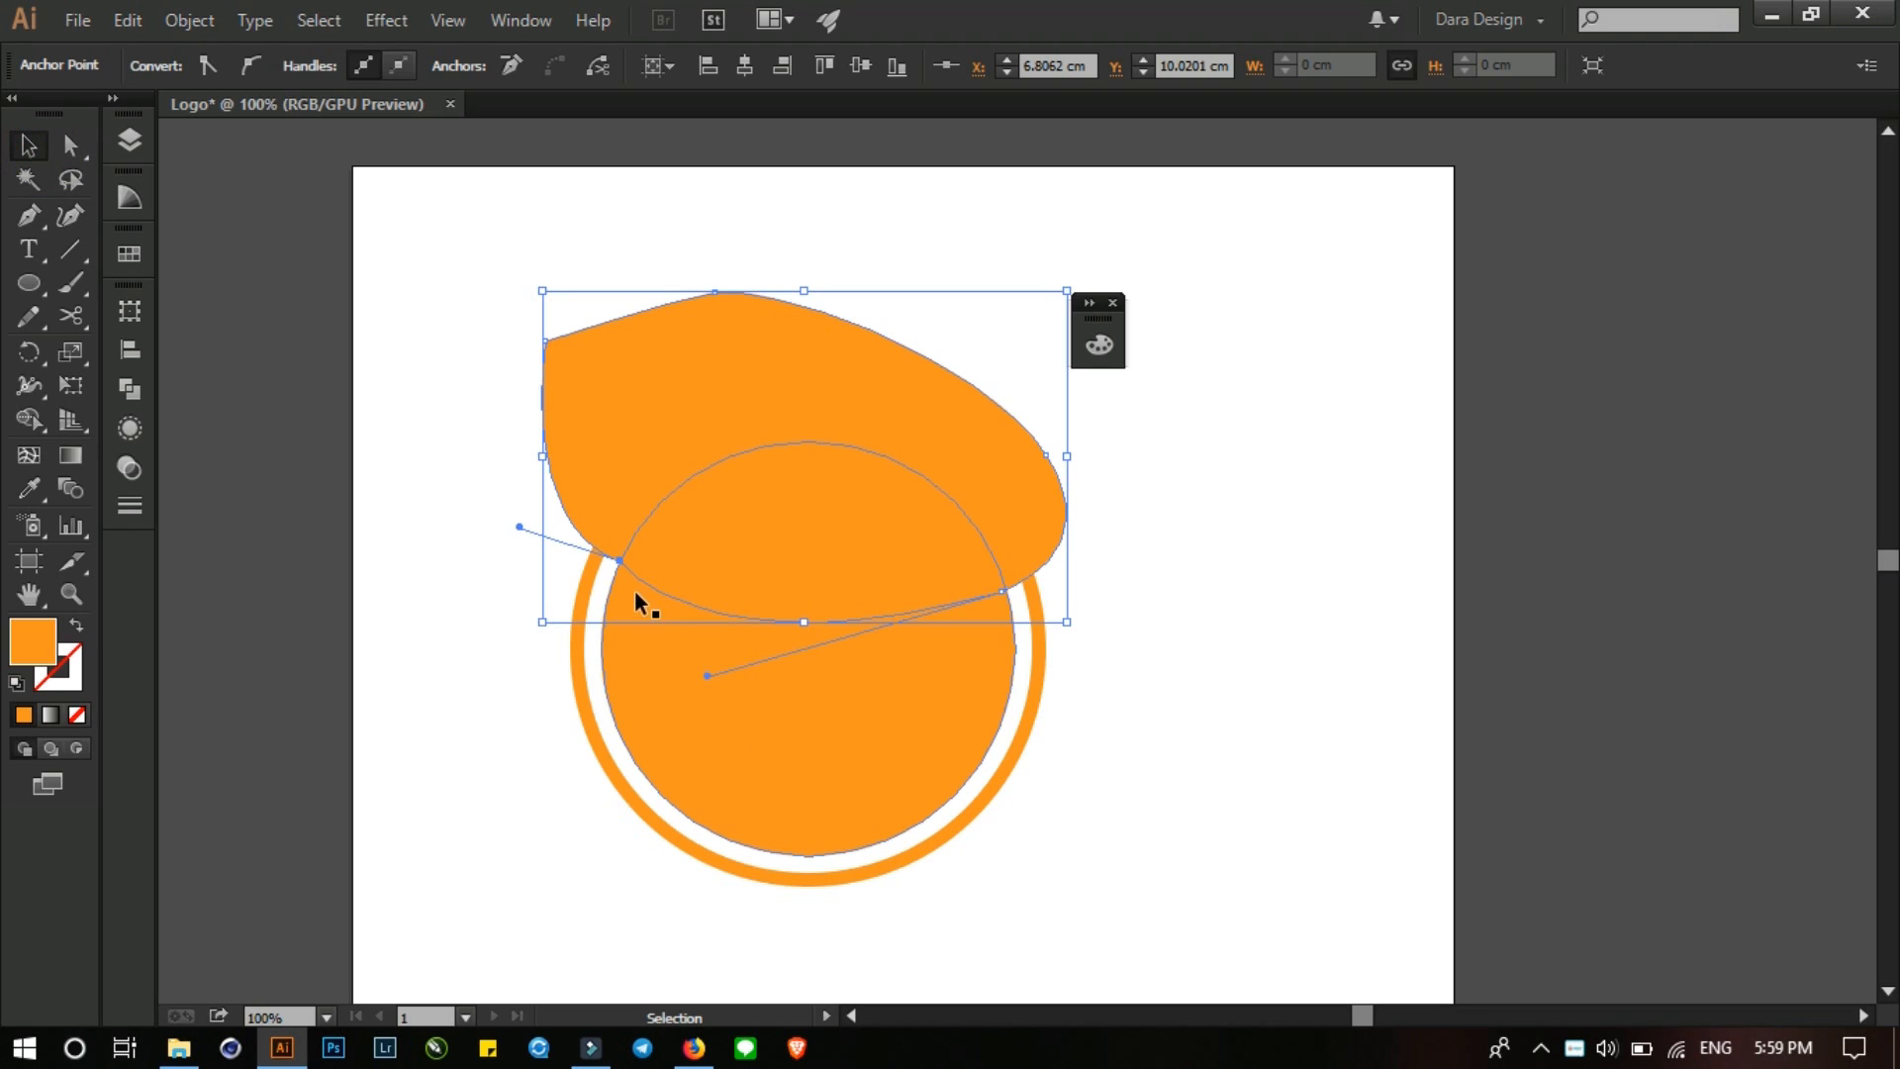
- Cut the drawn shape and its overlap away from the enlarged inner circle with Shape Builder, keeping the lower bowl-shaped part
click(633, 589)
shift+click(705, 530)
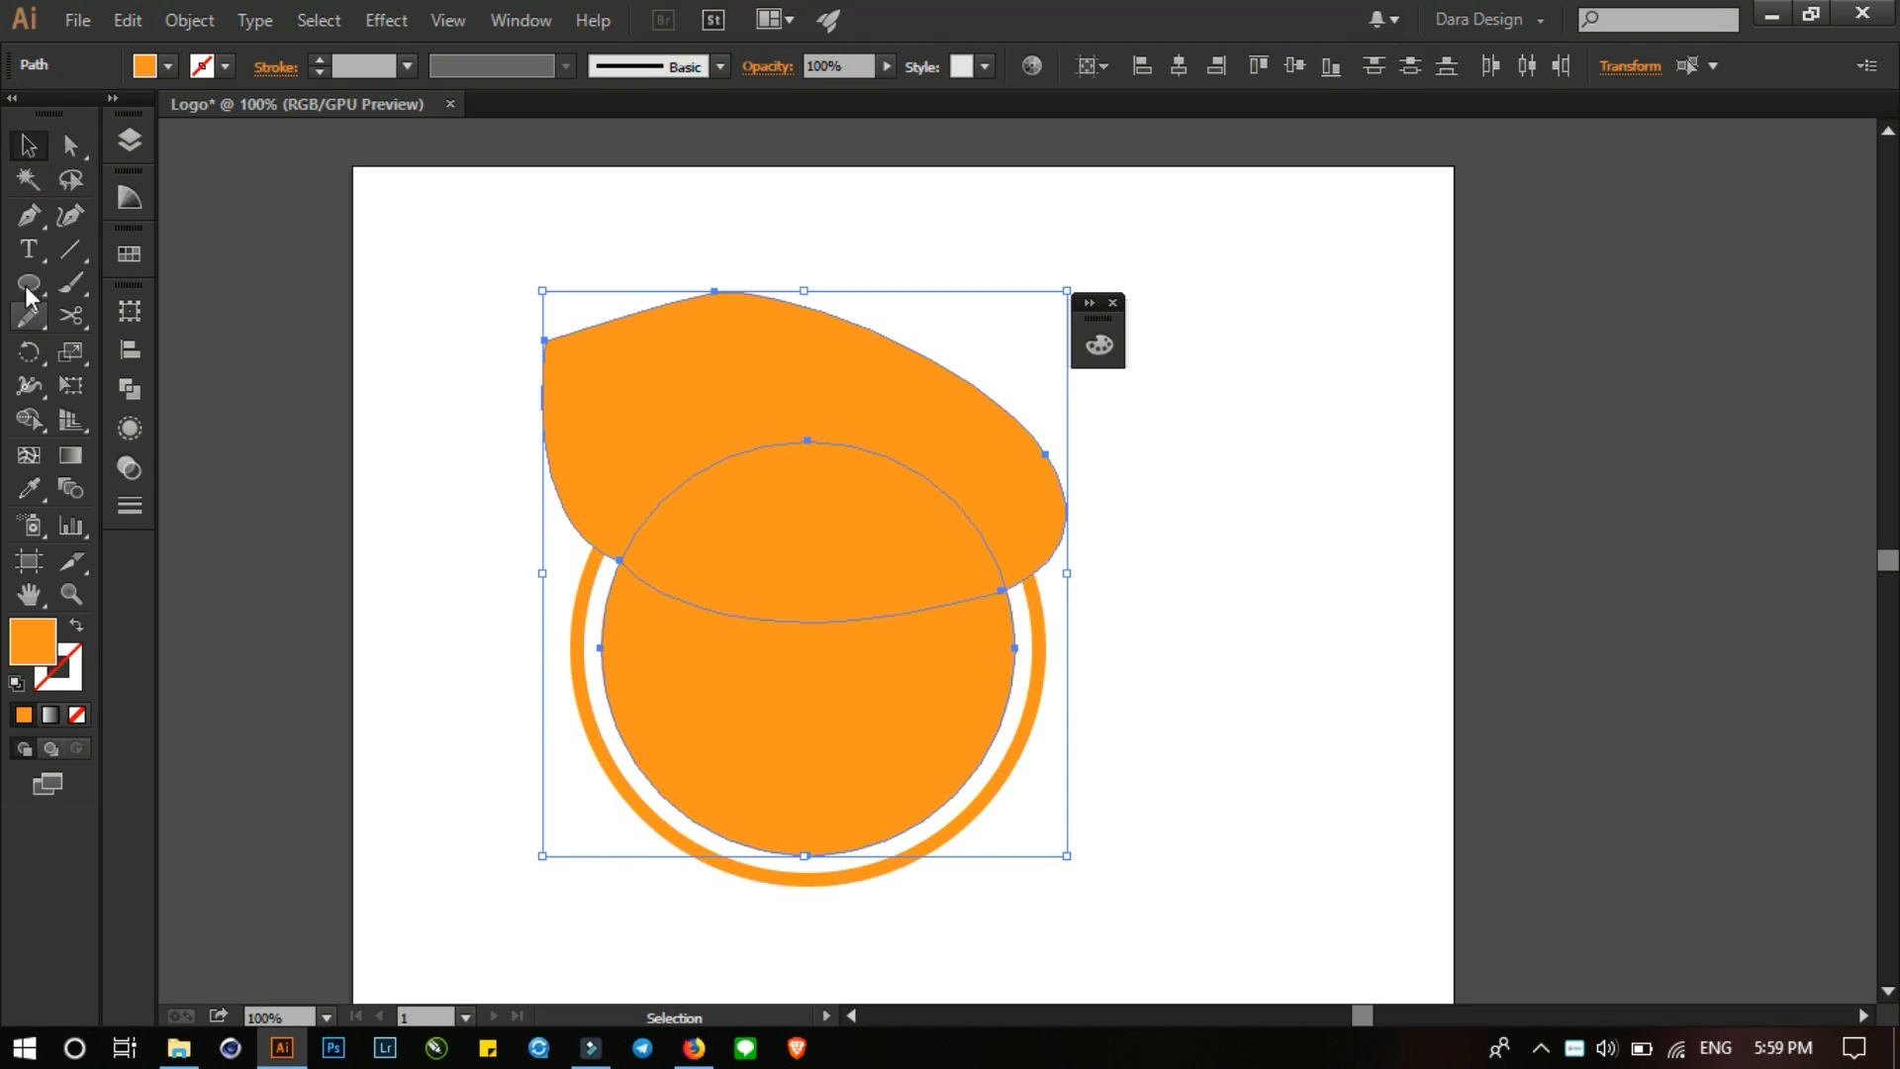
click(30, 420)
drag(755, 479, 703, 354)
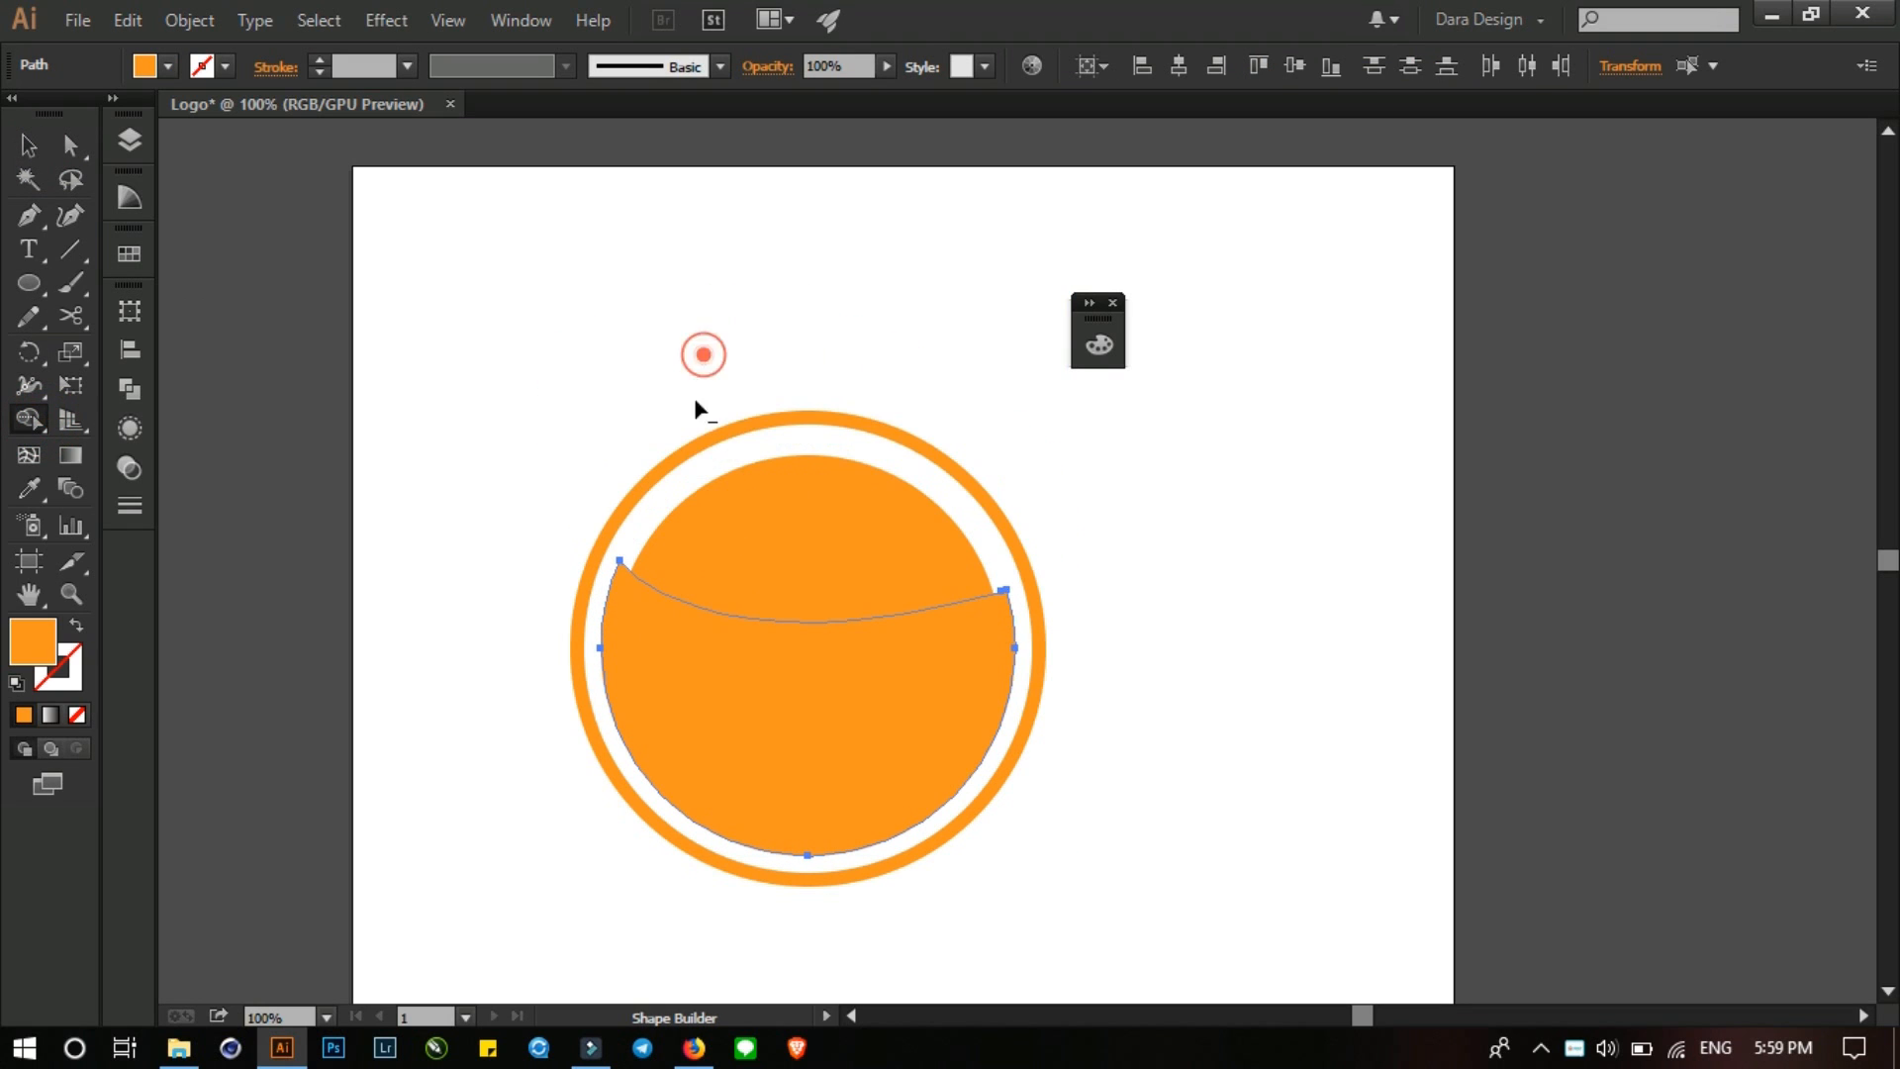
click(26, 148)
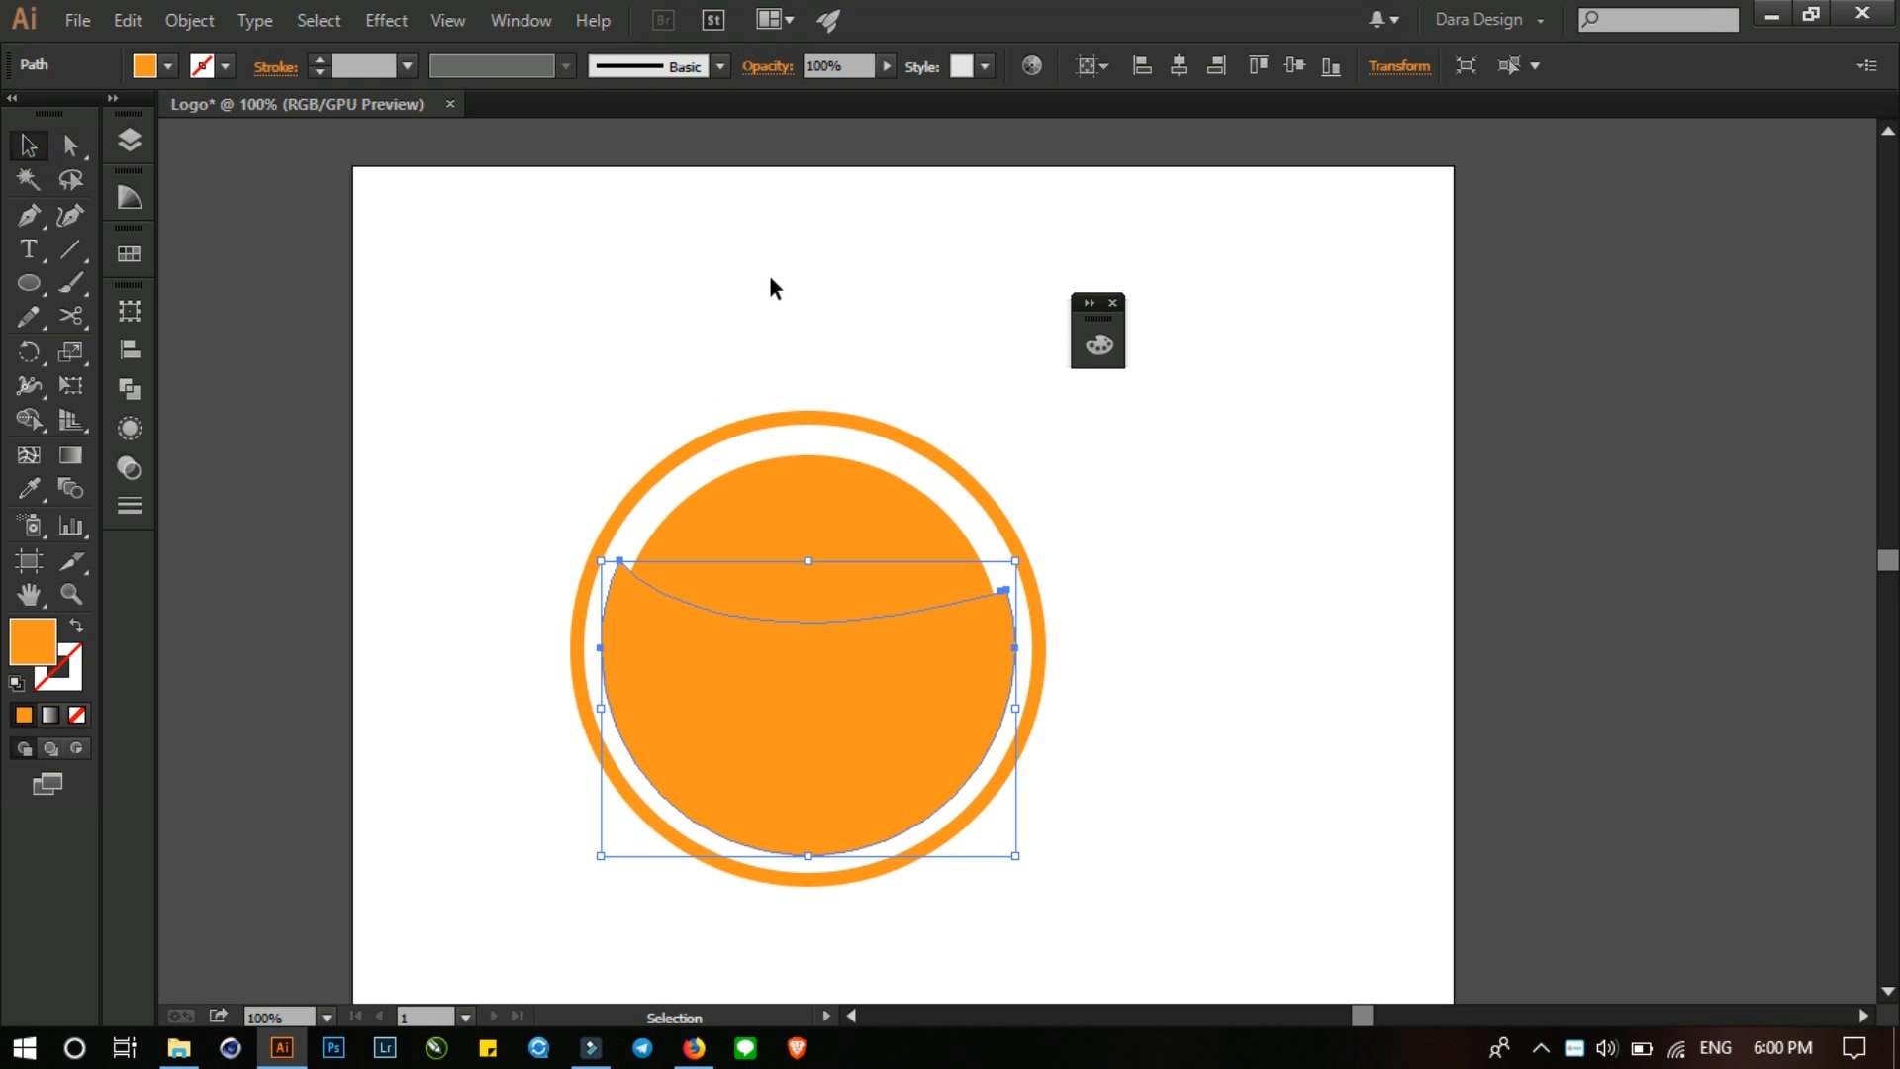
click(1185, 595)
- Select the lower bowl-shaped piece and reset the current workspace to its saved layout
scroll(1021, 651, up, 1)
drag(954, 721, 1106, 692)
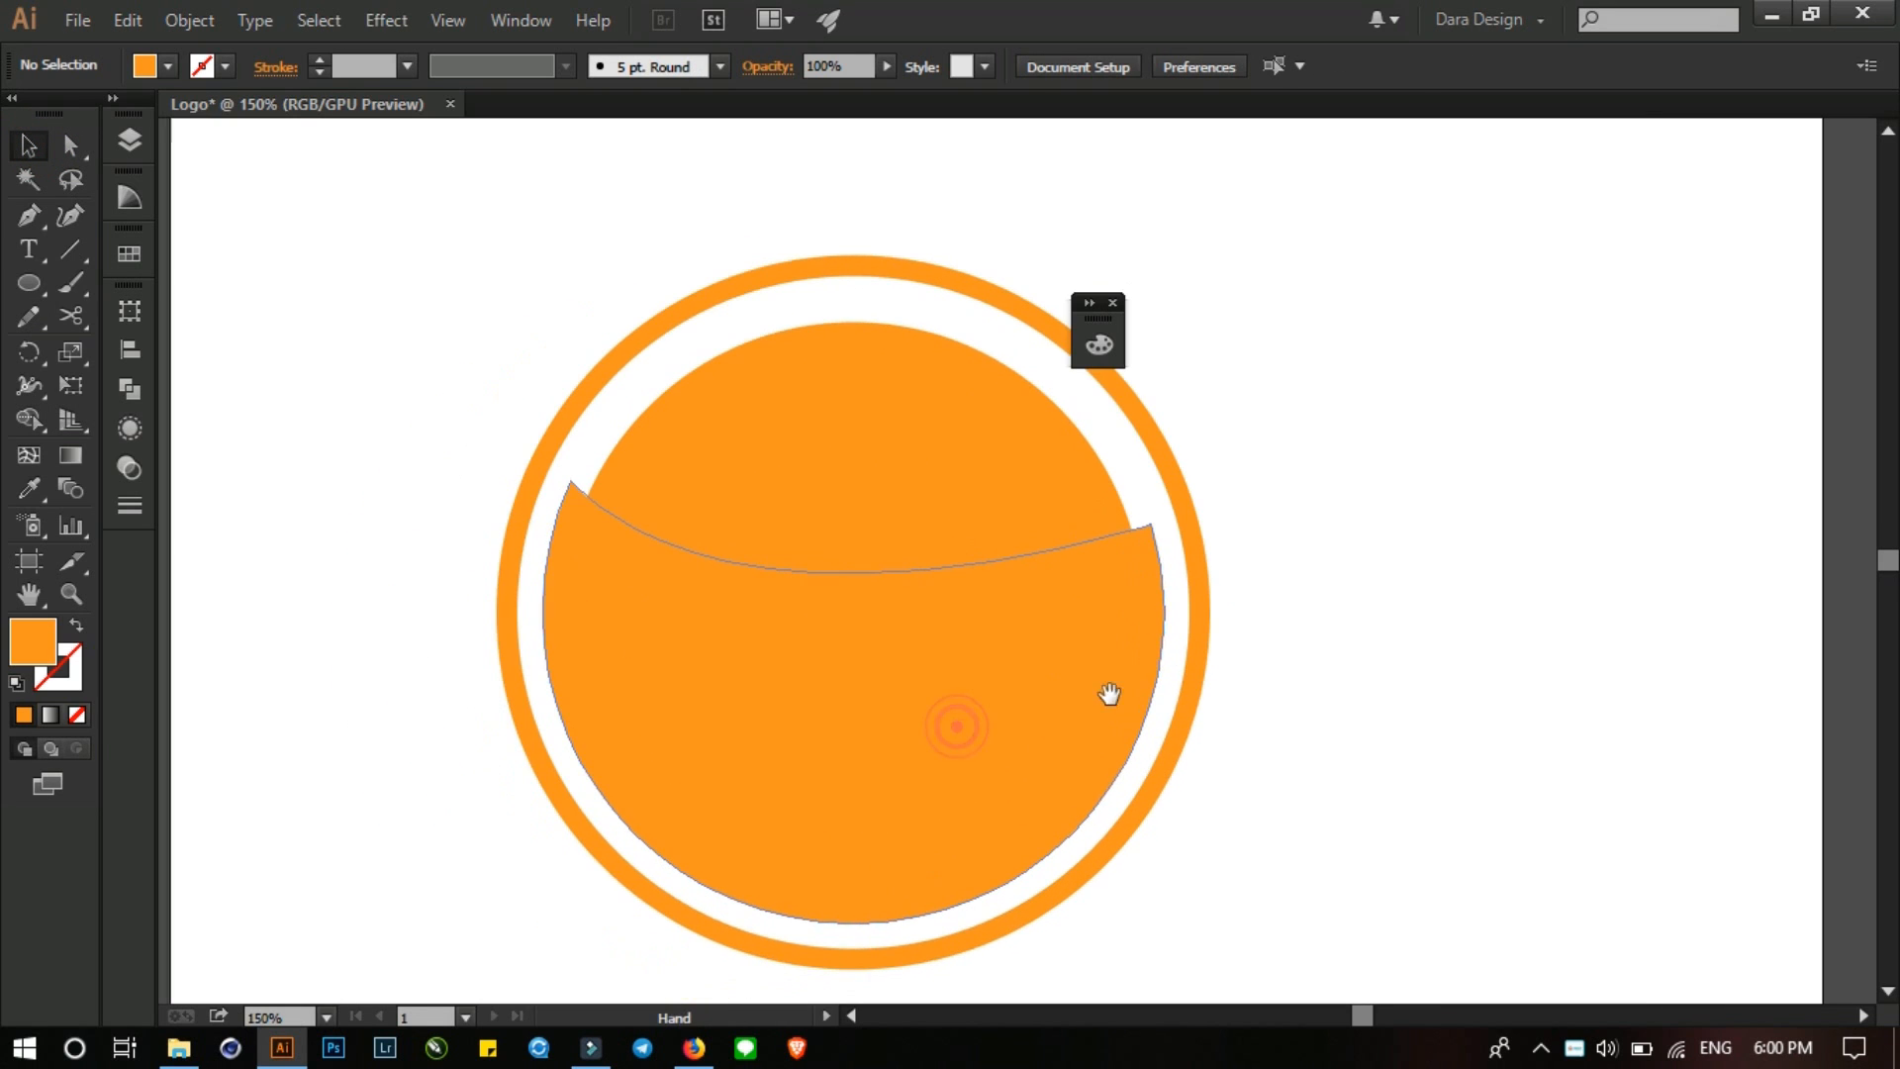
click(838, 677)
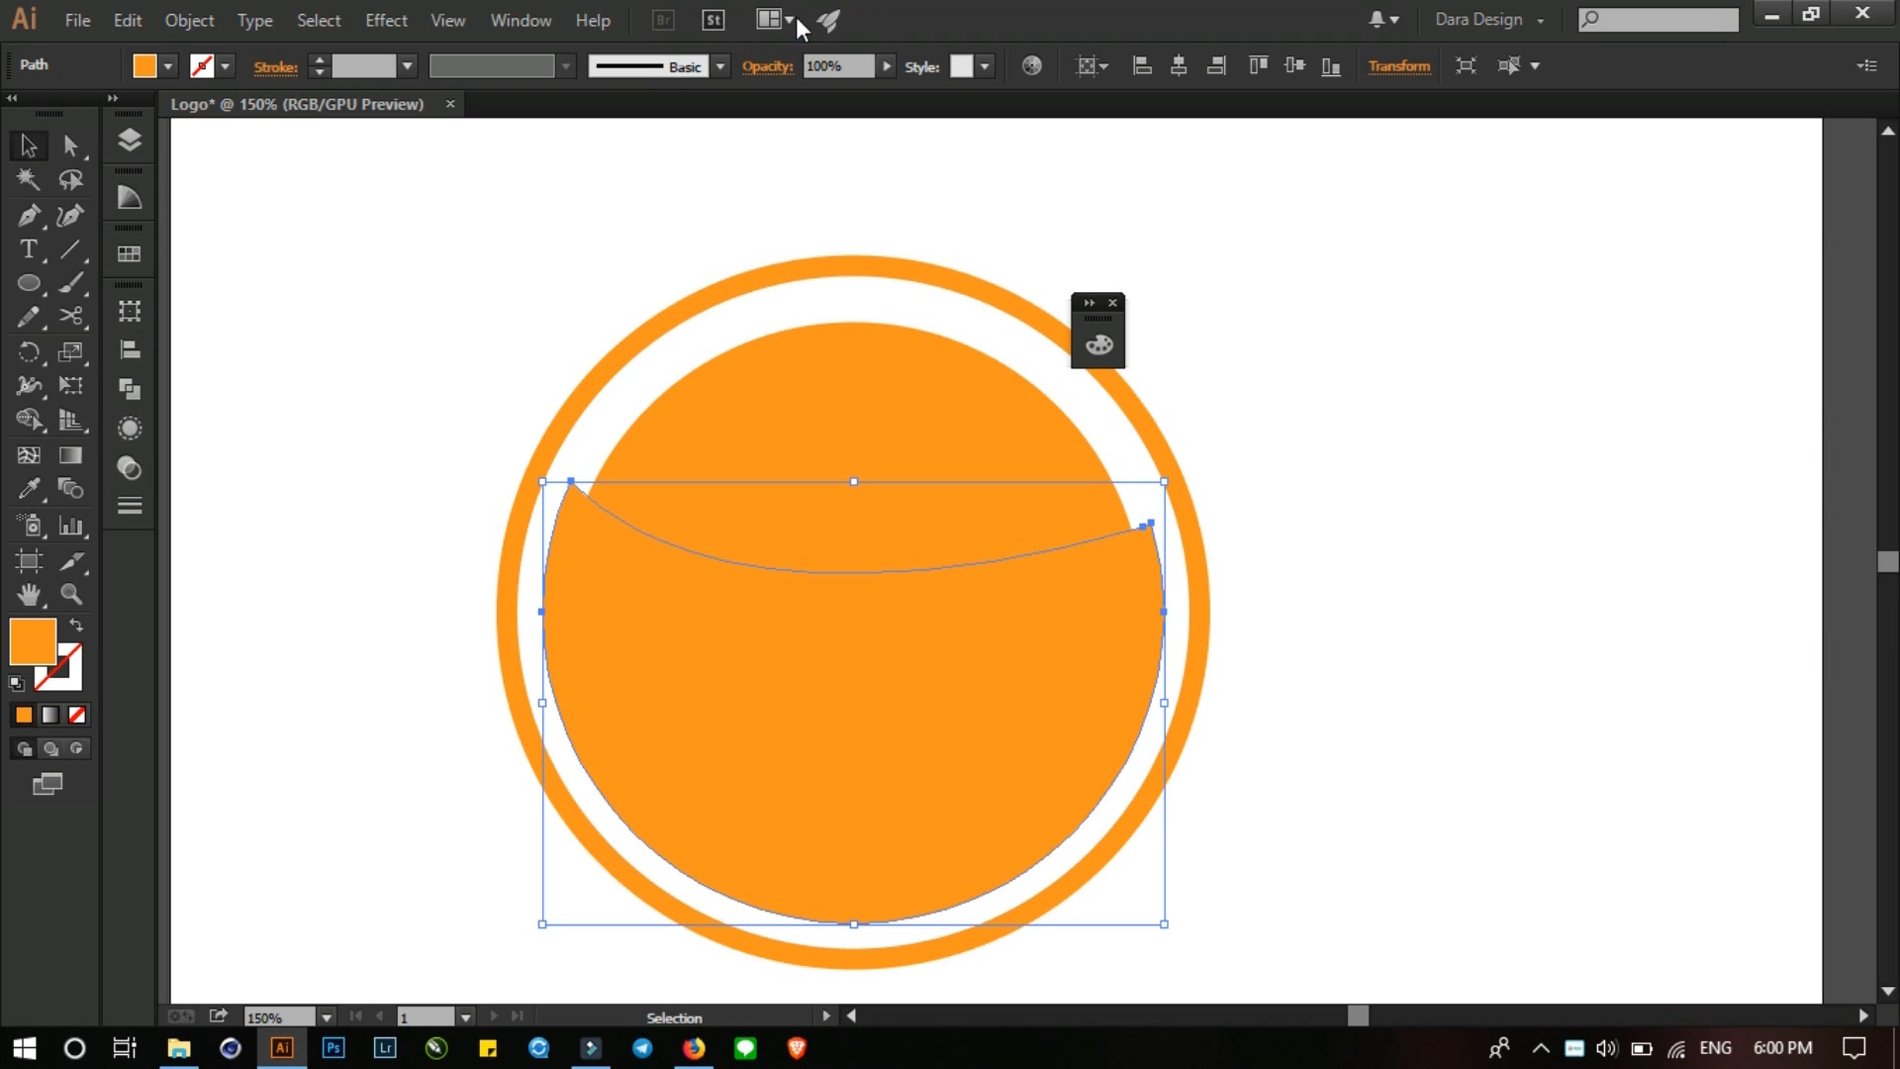
click(1513, 21)
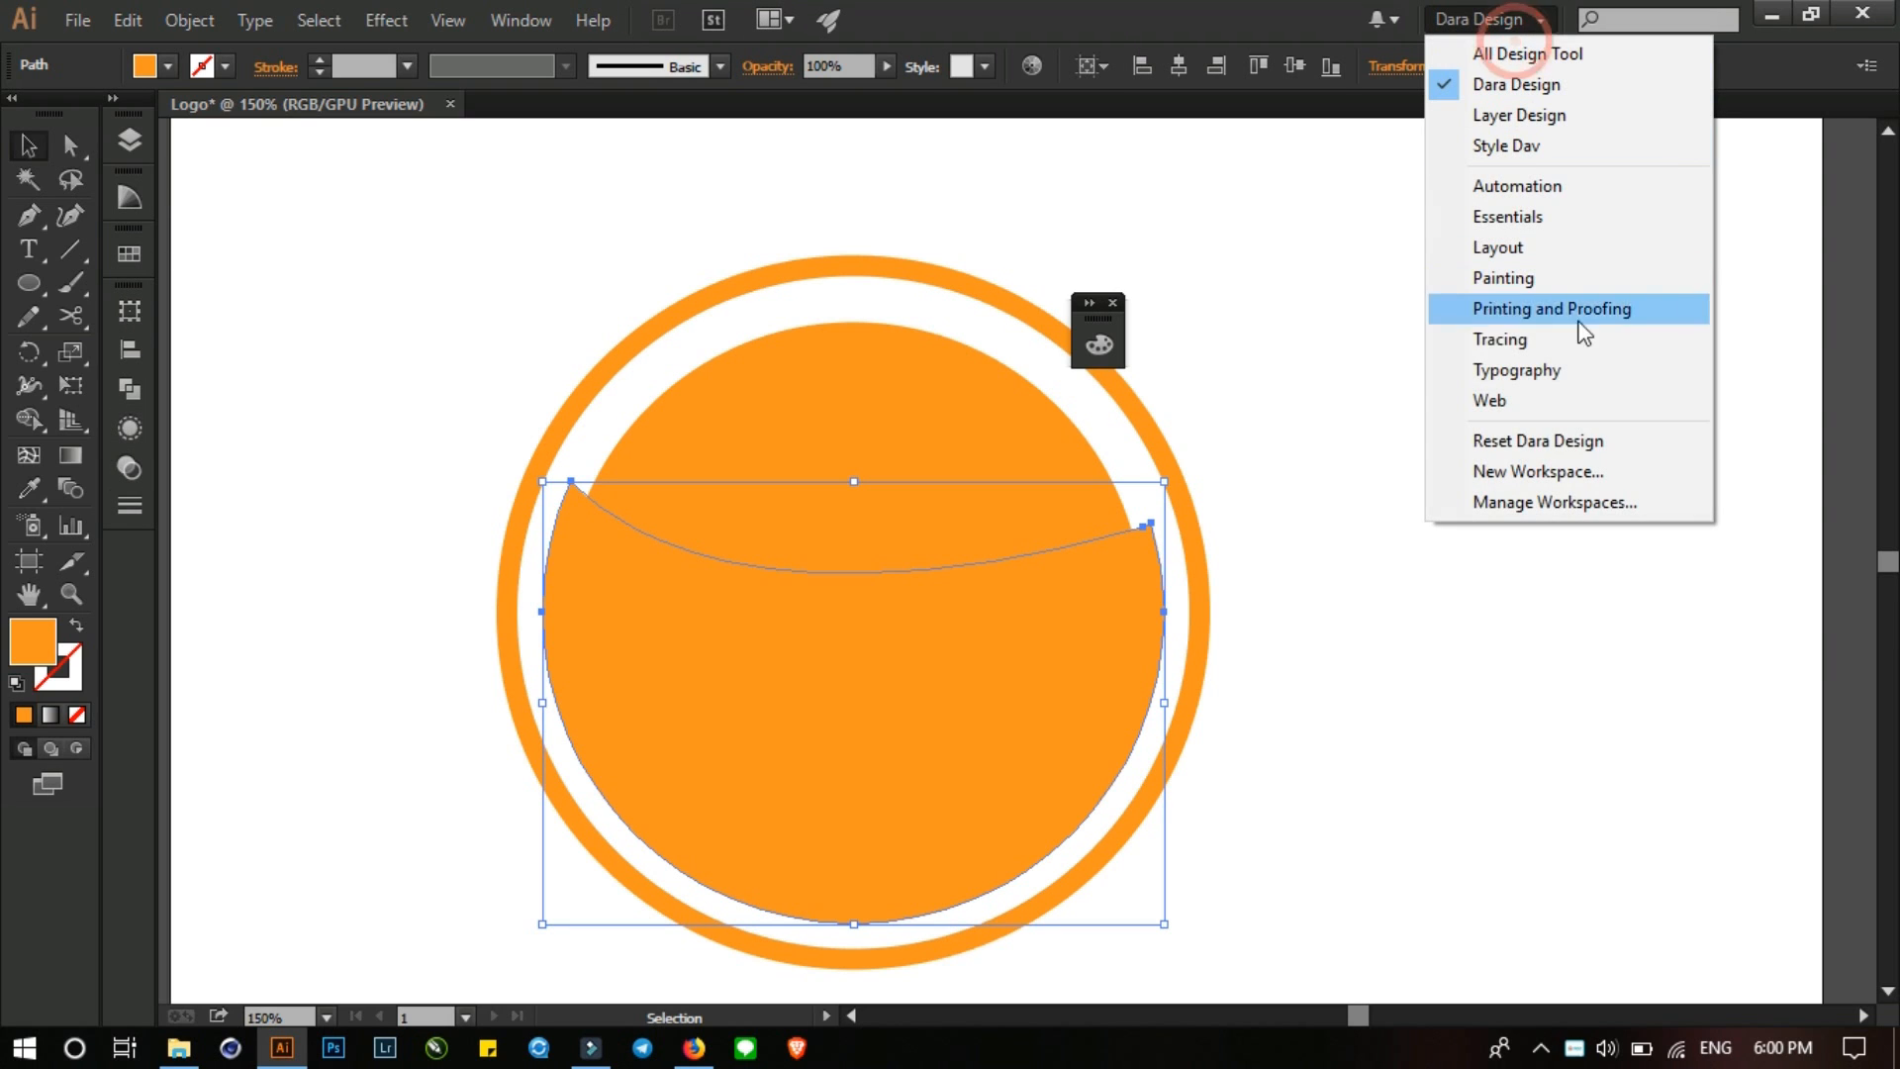
click(1549, 441)
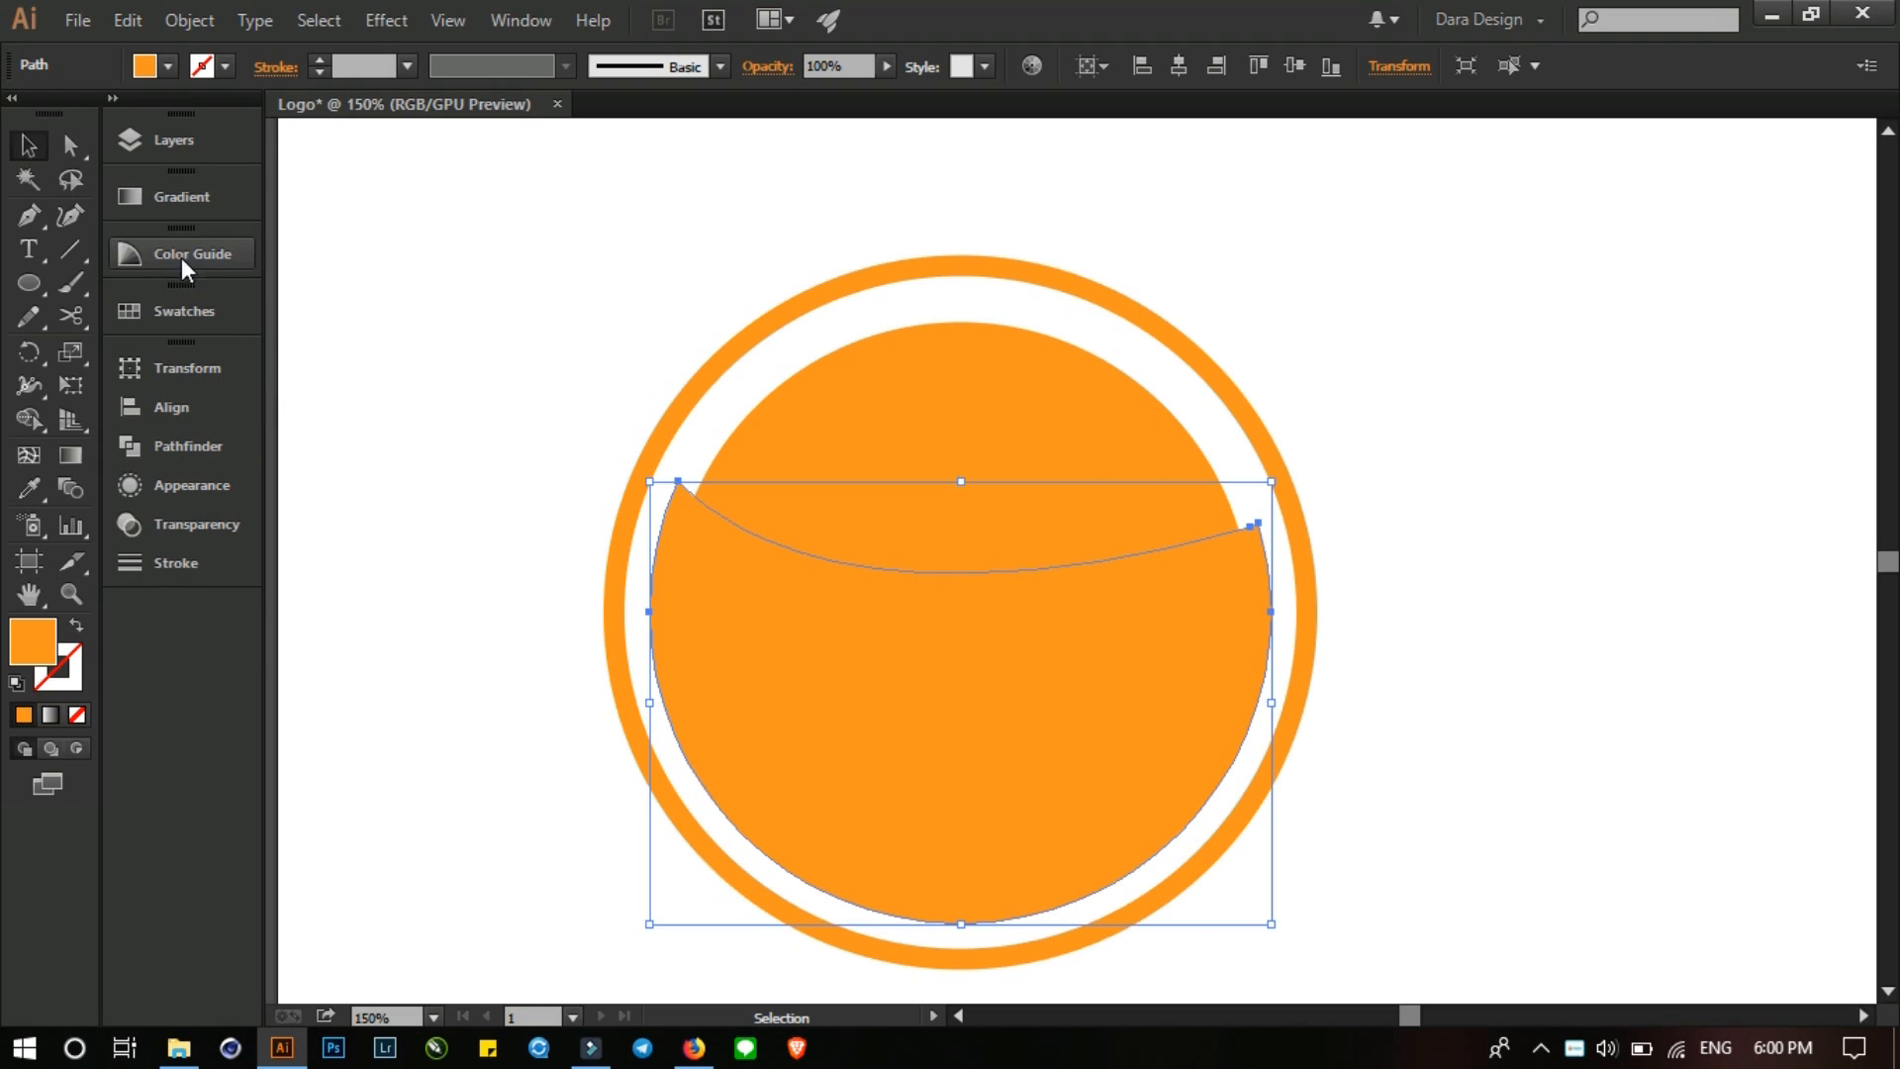
- Fill the bowl-shaped piece with the default white-to-black linear gradient
click(168, 197)
drag(317, 181, 364, 158)
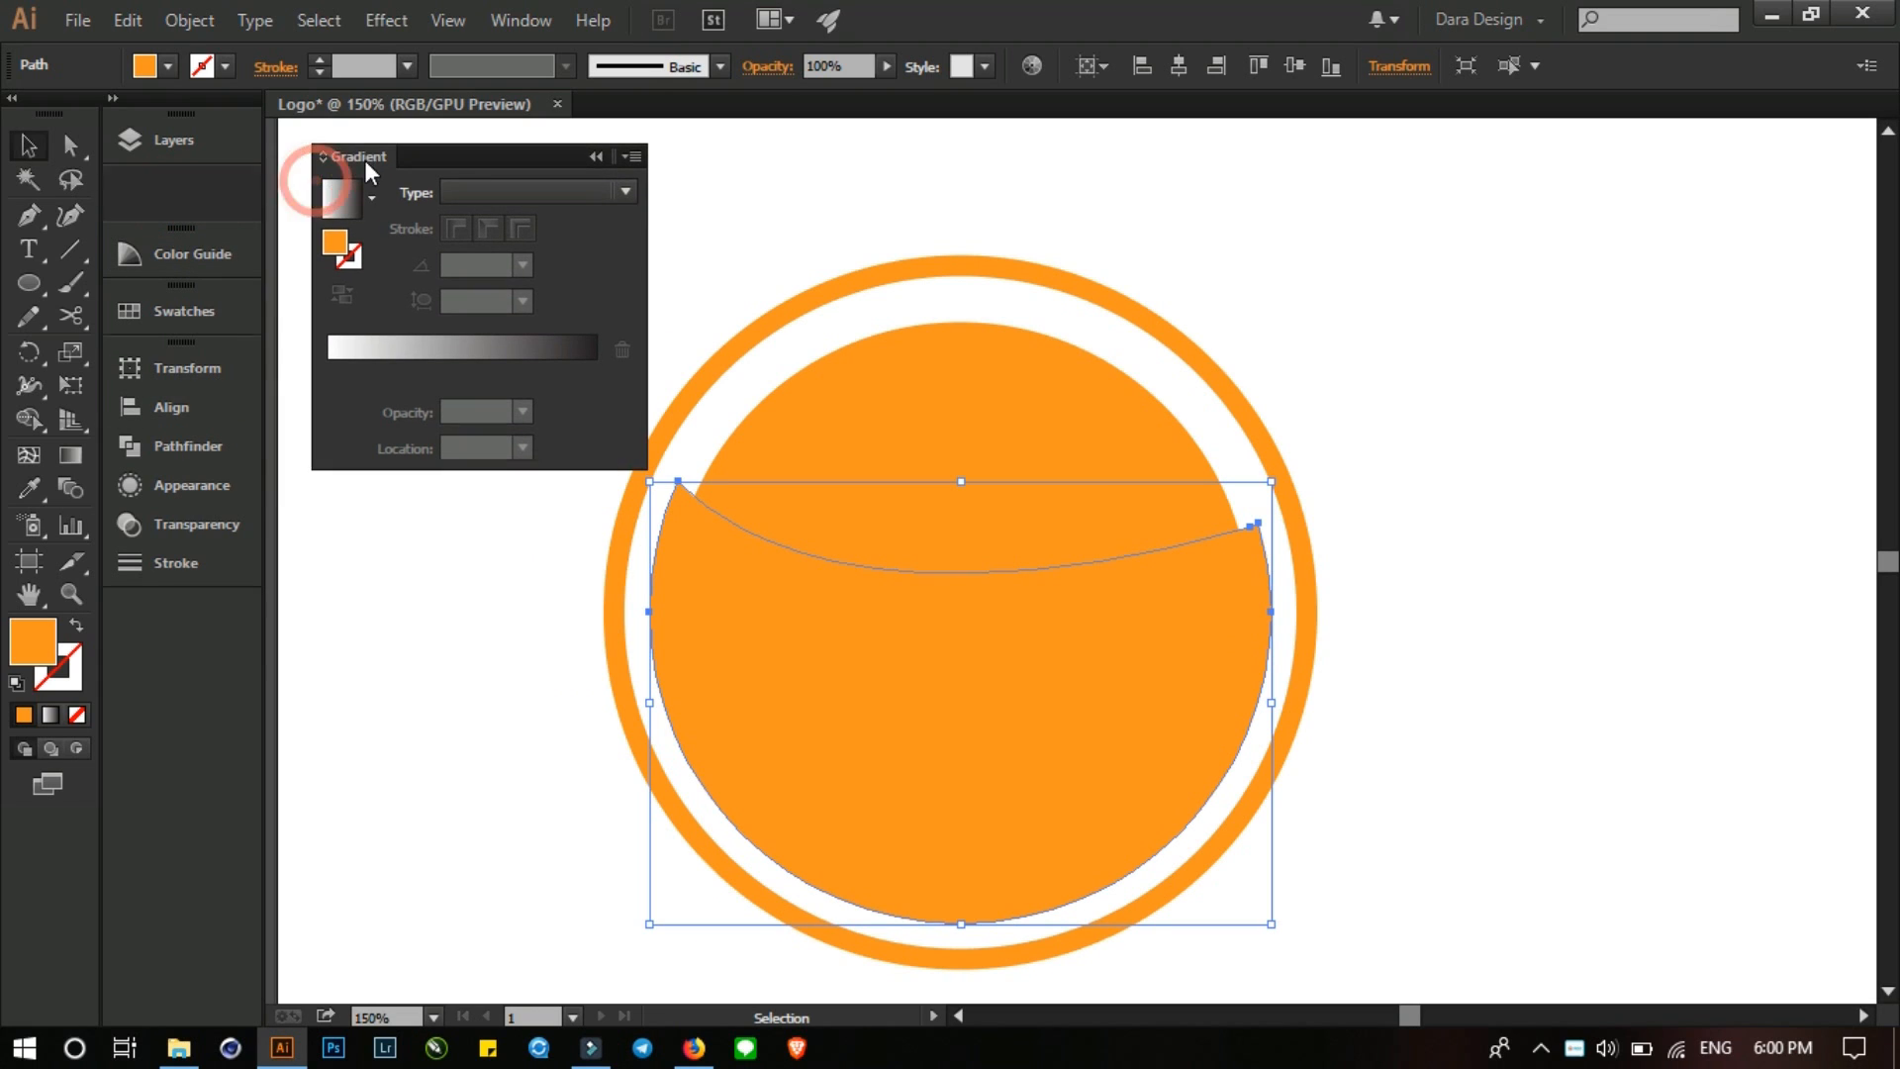
click(402, 349)
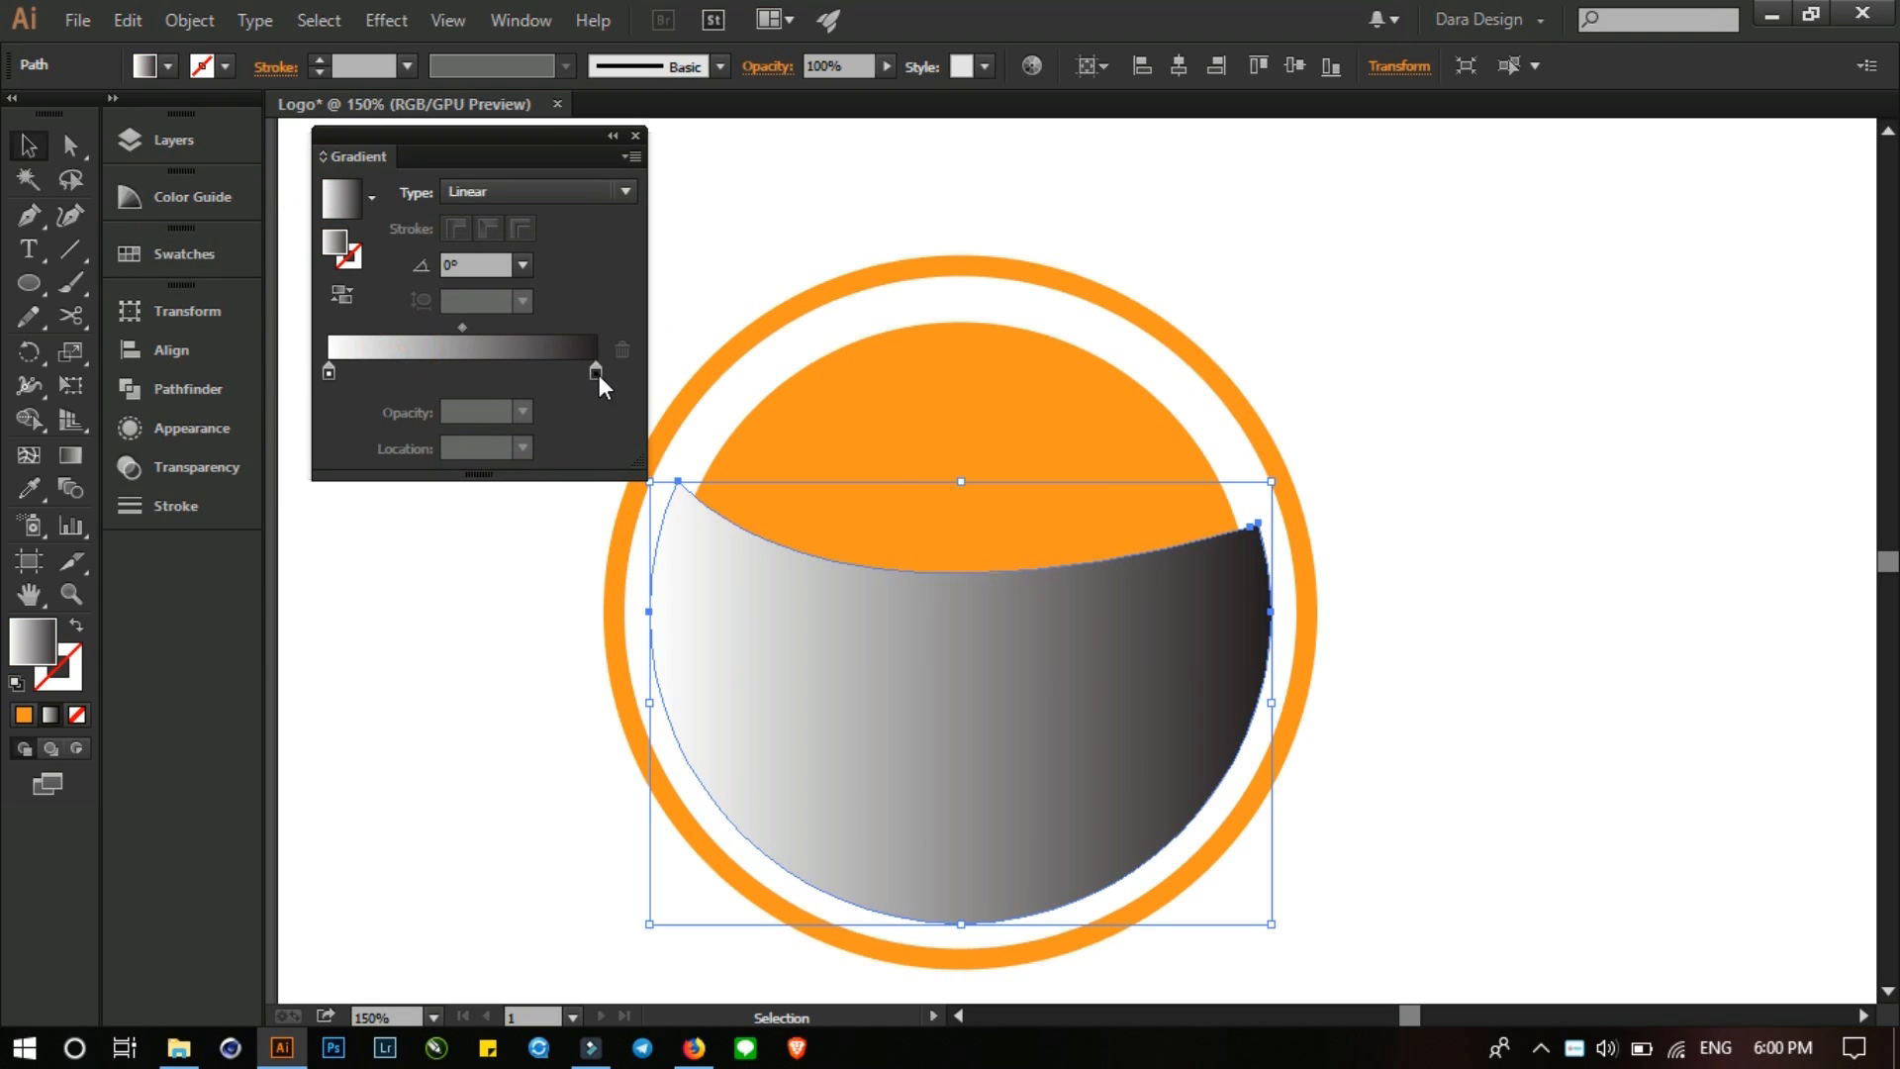
- Switch the gradient's black end stop to RGB and make it orange with R 255, G about 119 and B 0
double_click(596, 372)
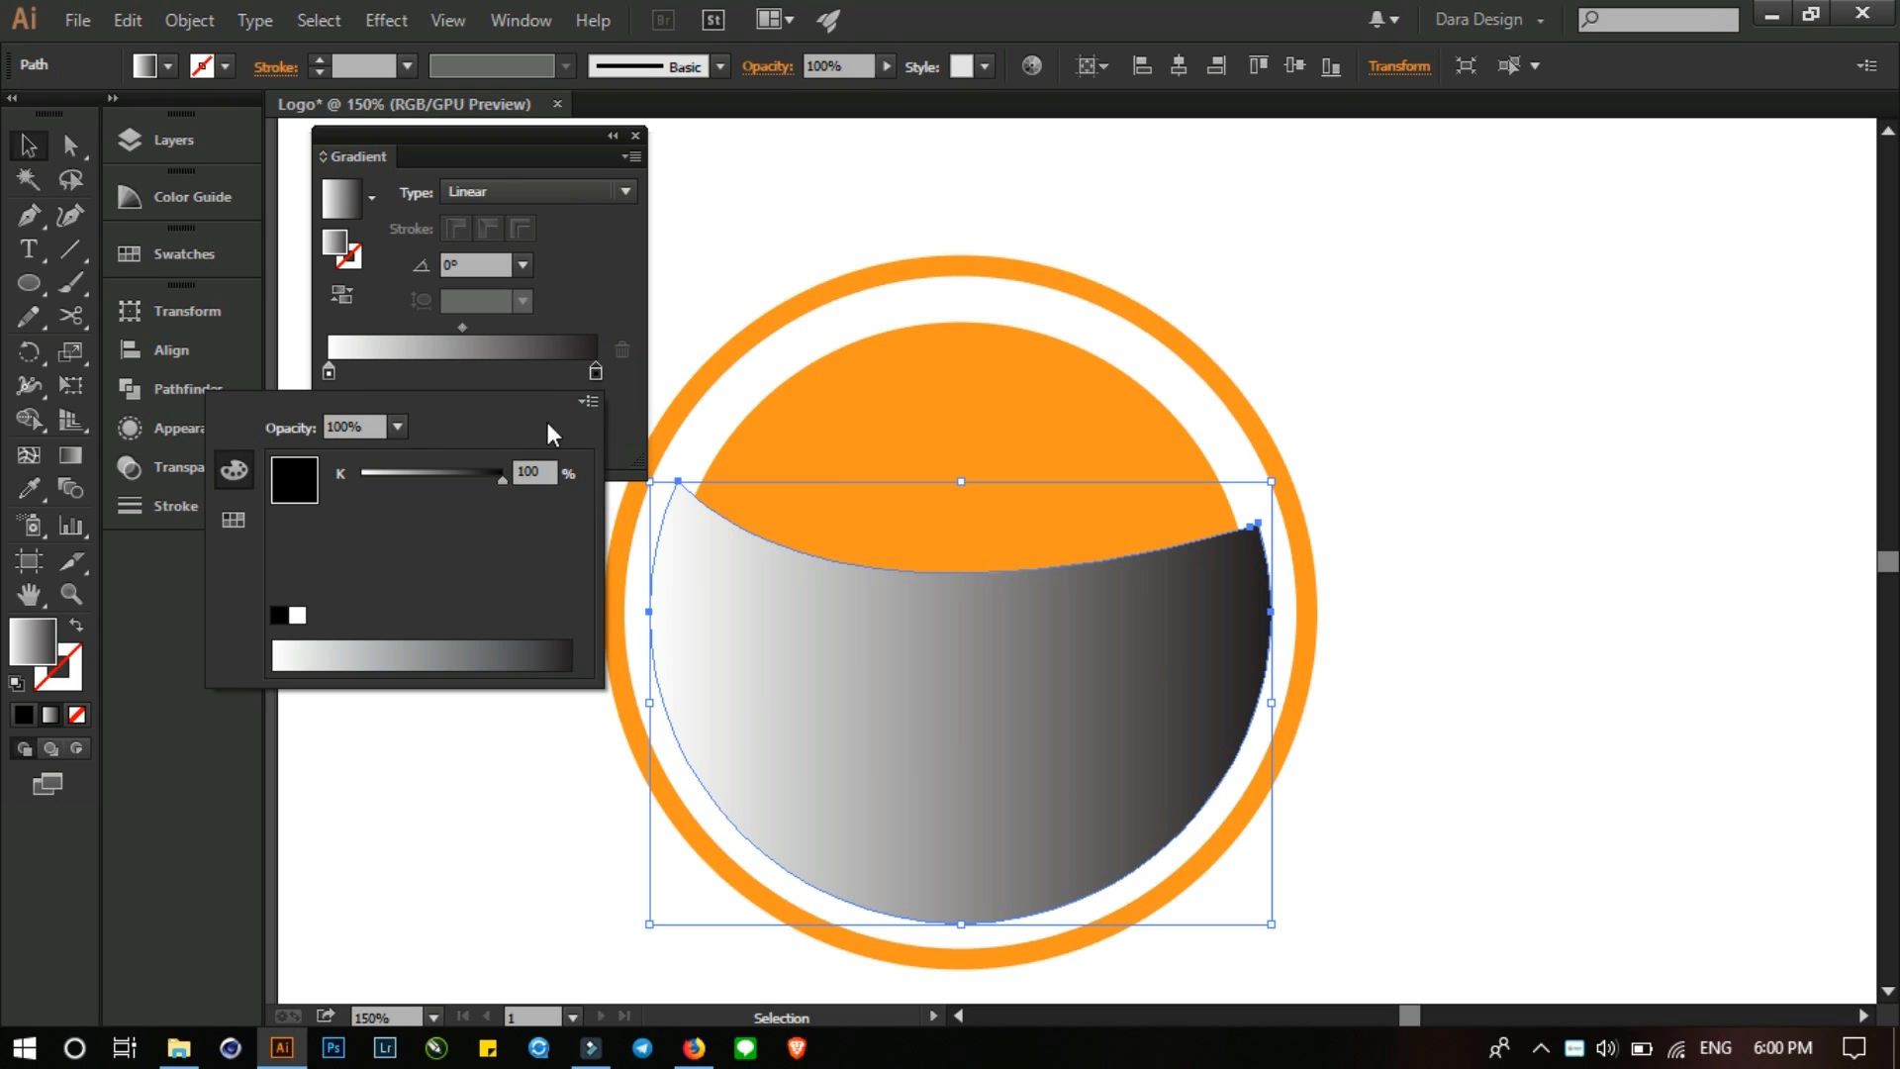
click(592, 401)
click(679, 443)
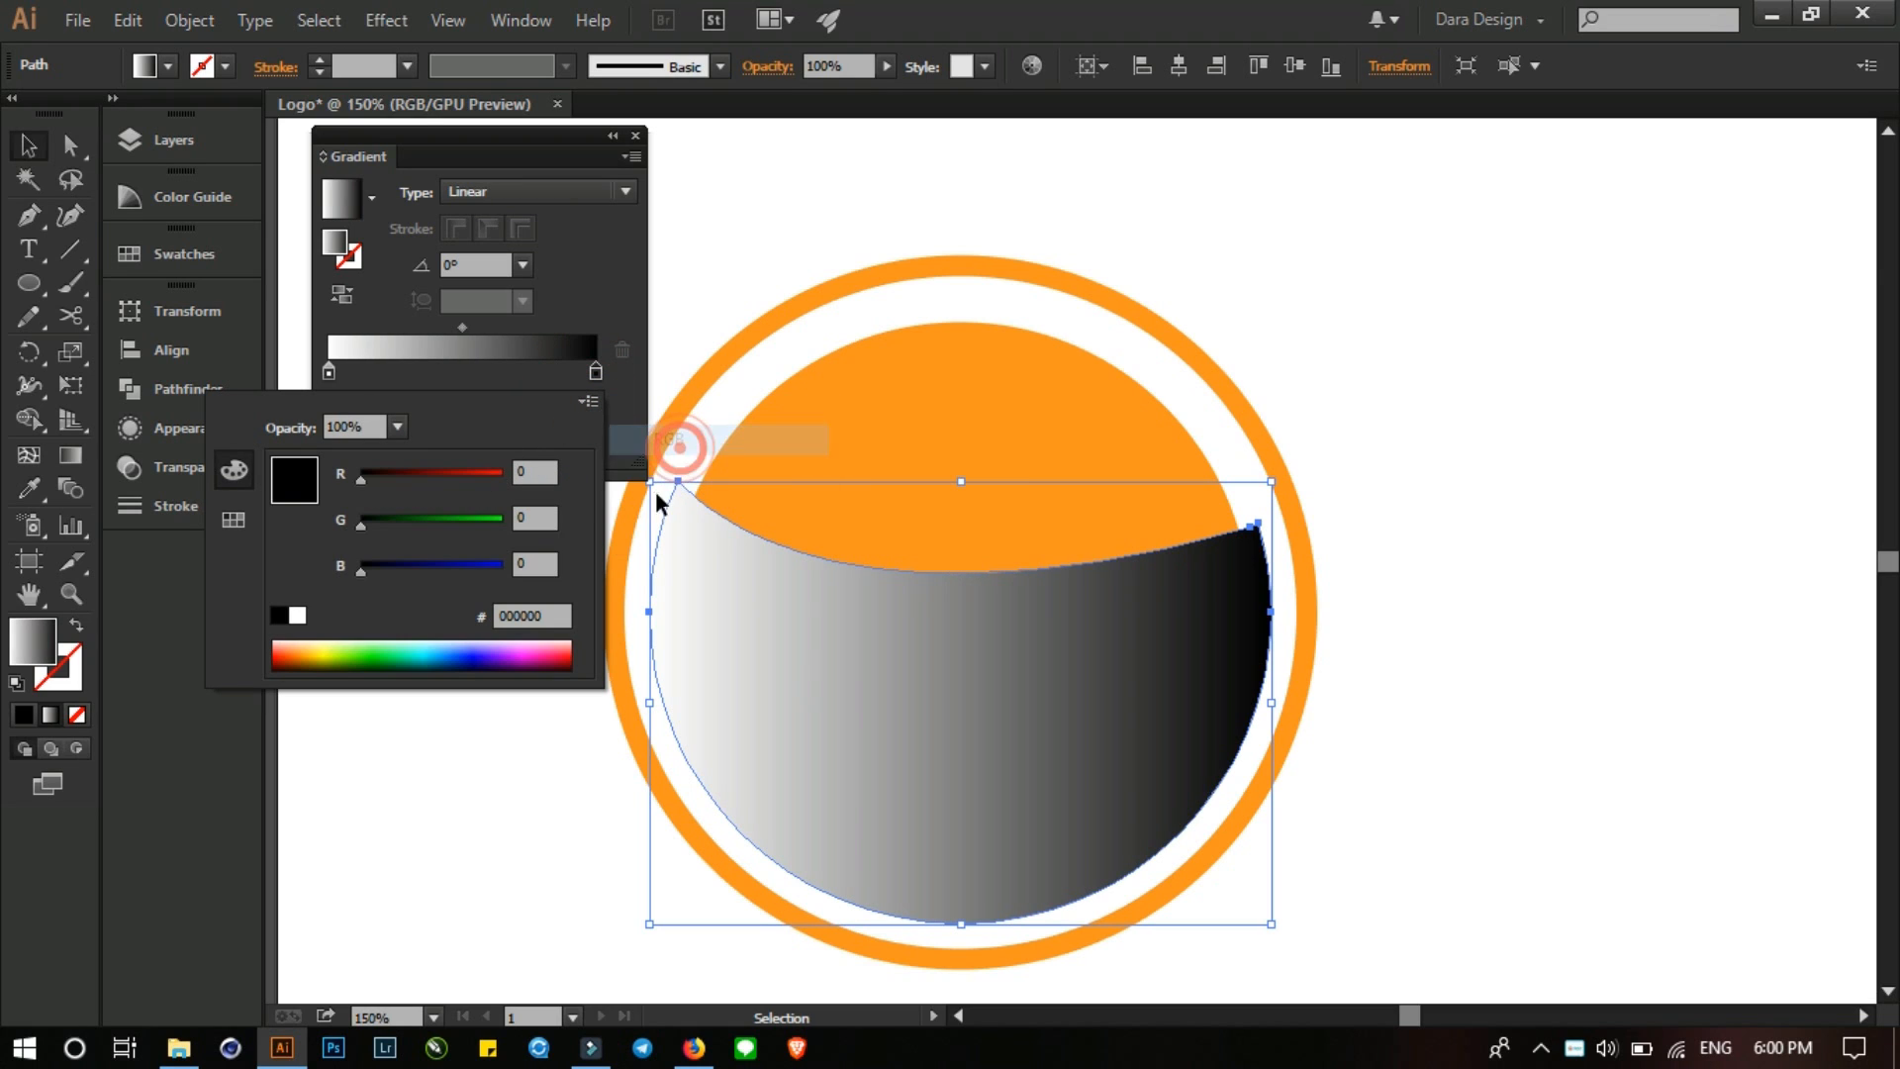
drag(466, 484, 562, 477)
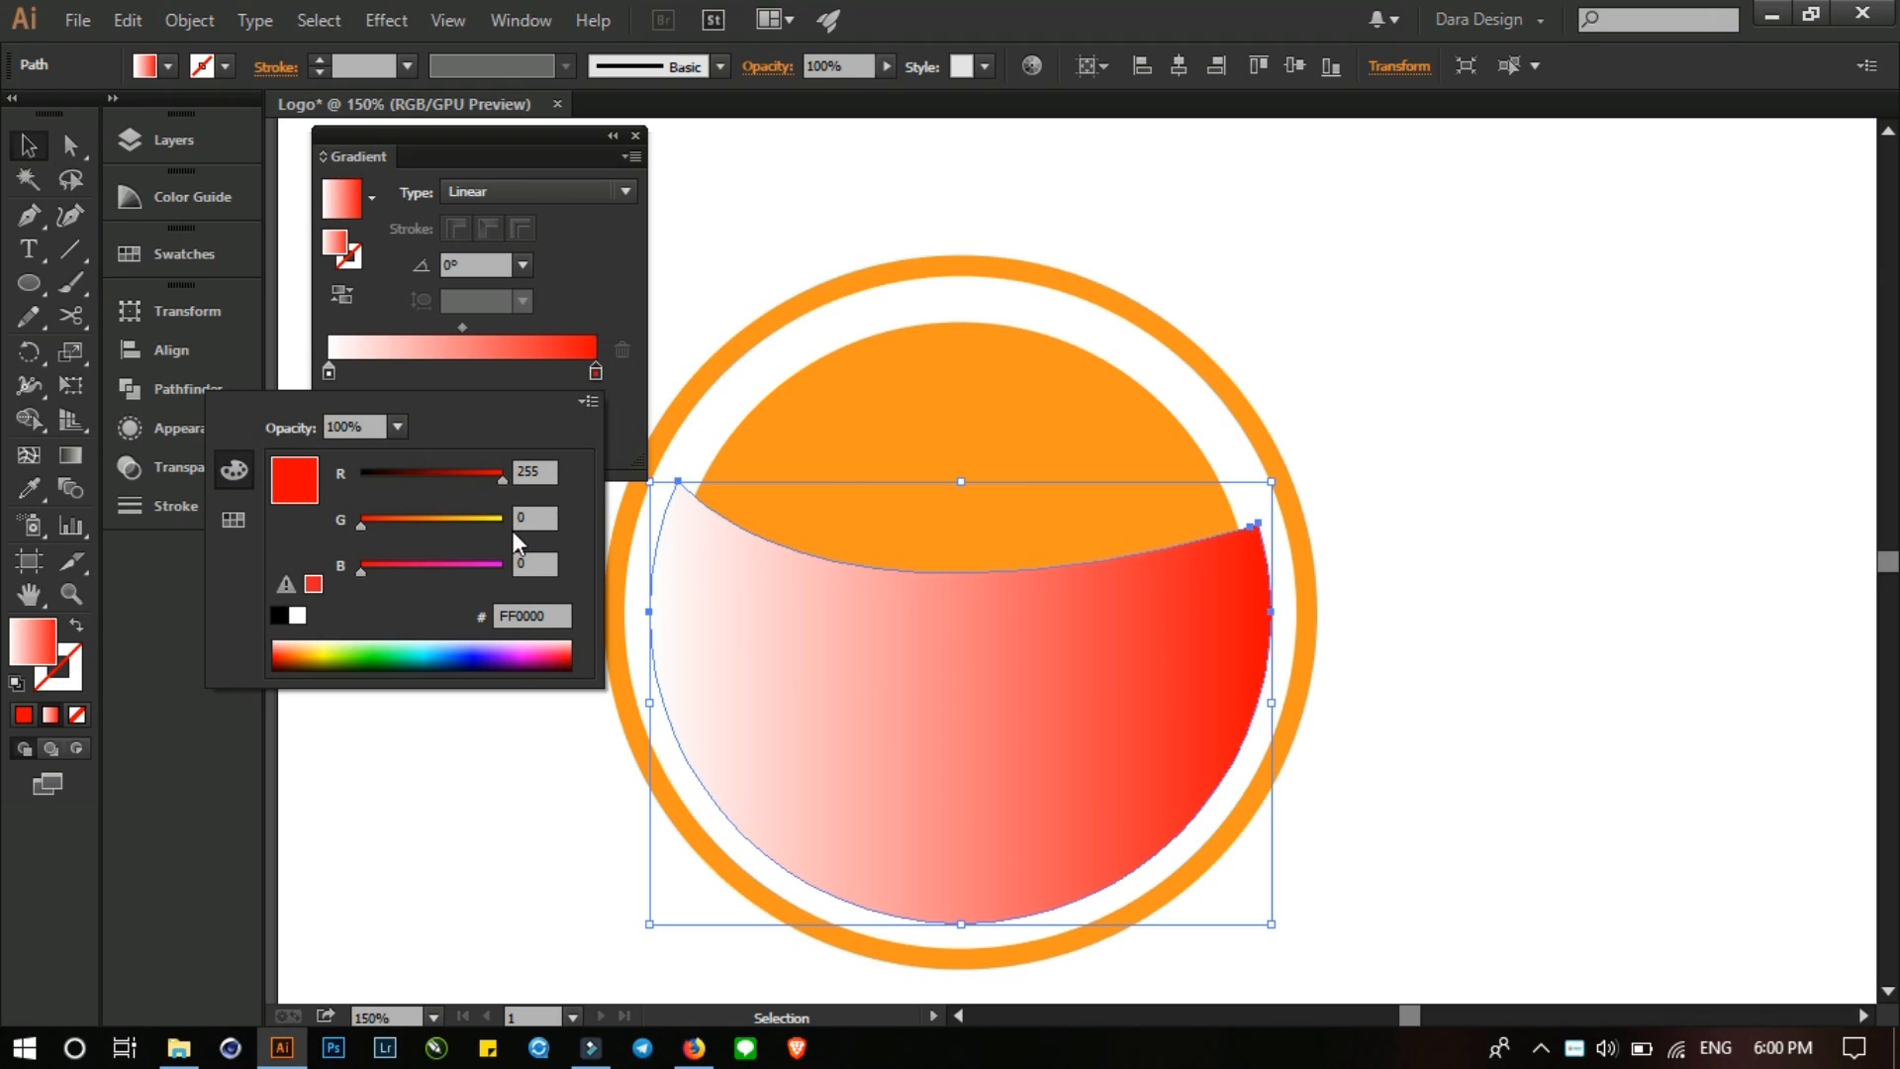
drag(415, 528, 520, 528)
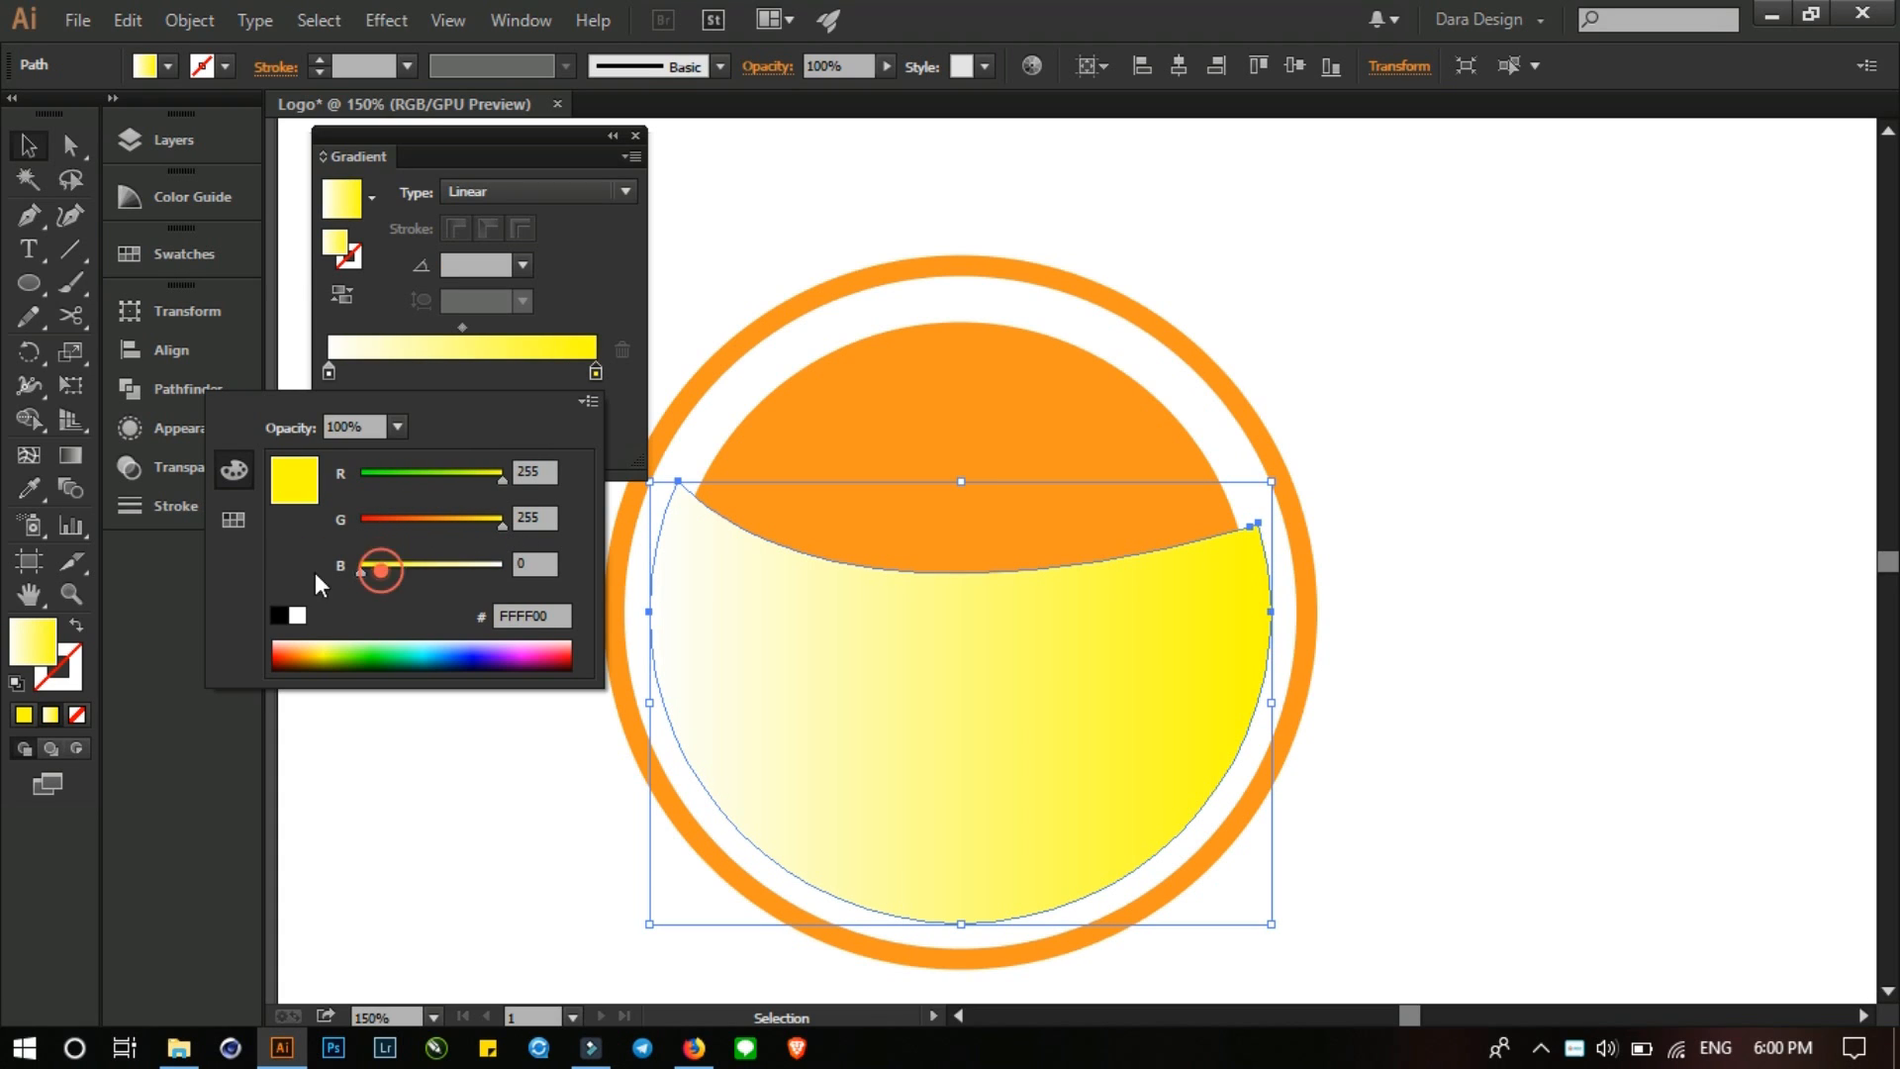
drag(398, 538, 429, 520)
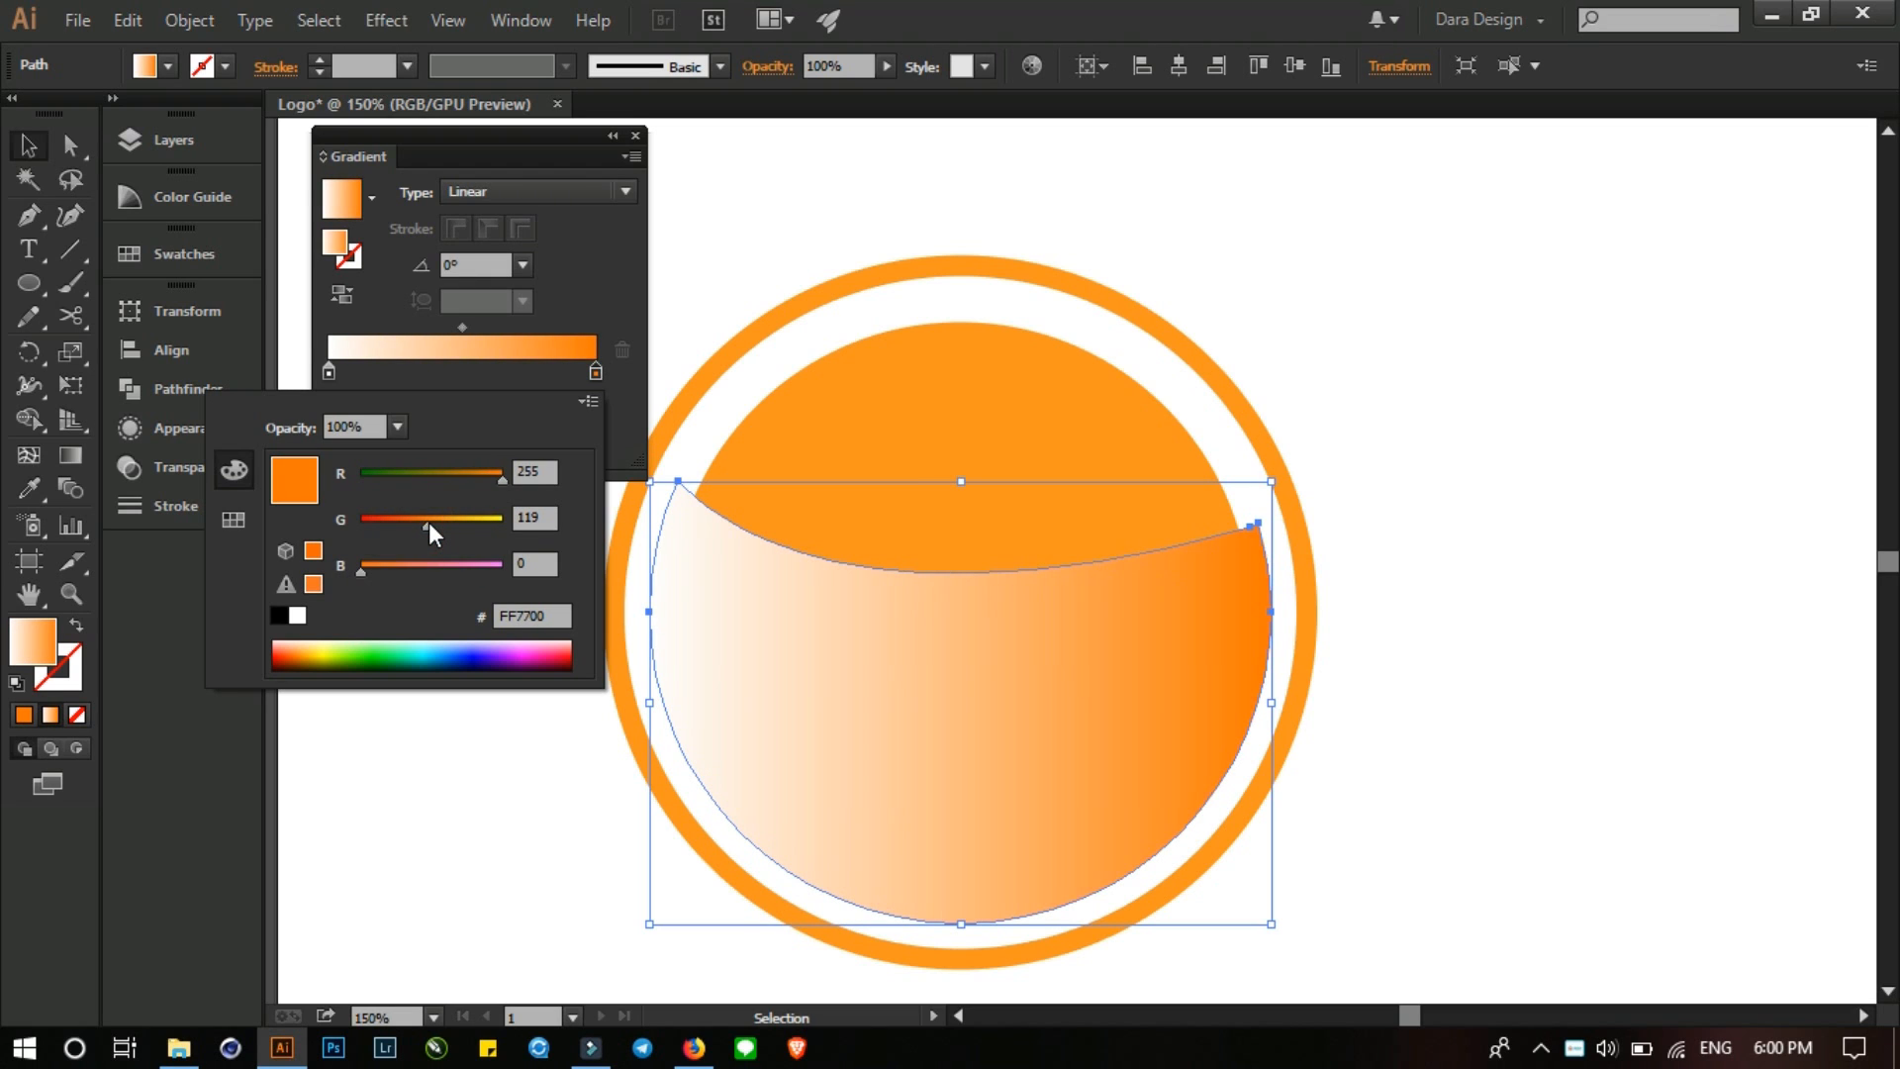
- Switch the gradient's white start stop to RGB, set it to orange FF7200, and deselect the shape
double_click(329, 372)
click(589, 401)
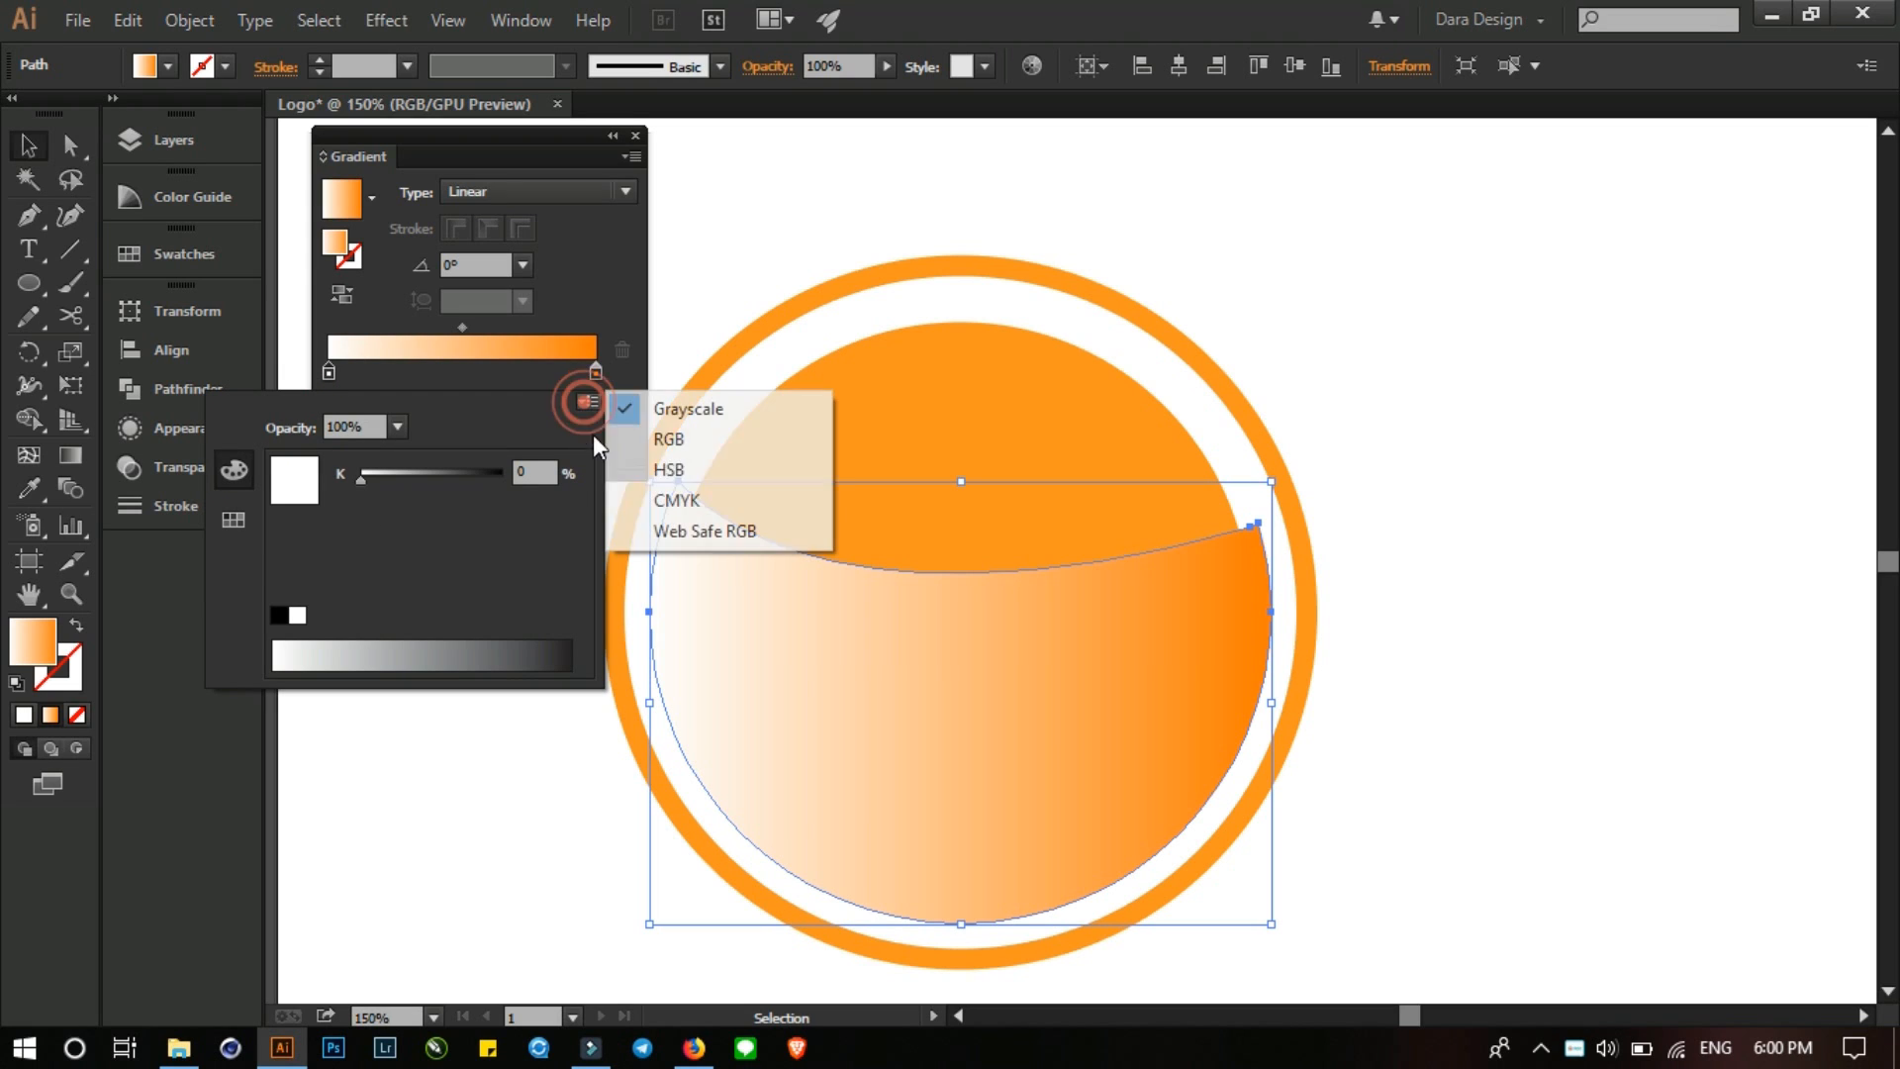
click(670, 438)
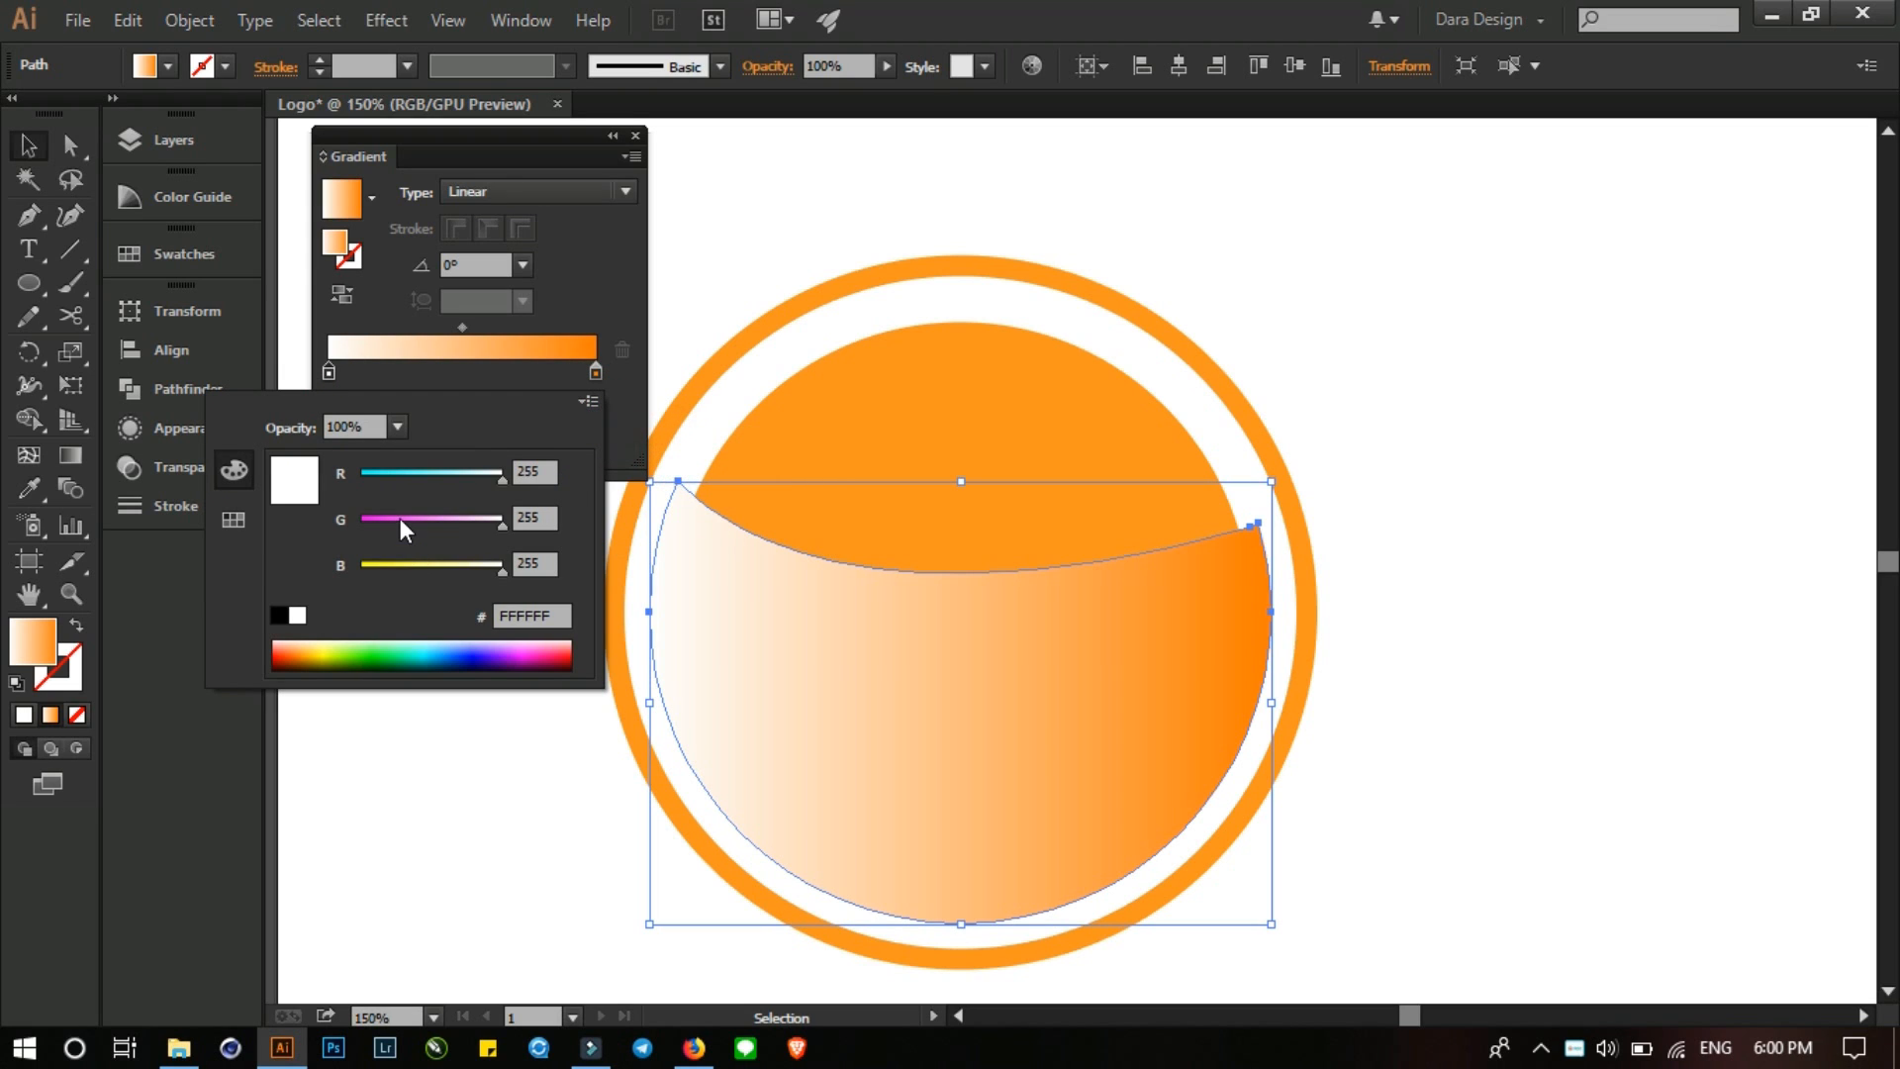
drag(400, 519, 503, 514)
drag(425, 568, 426, 527)
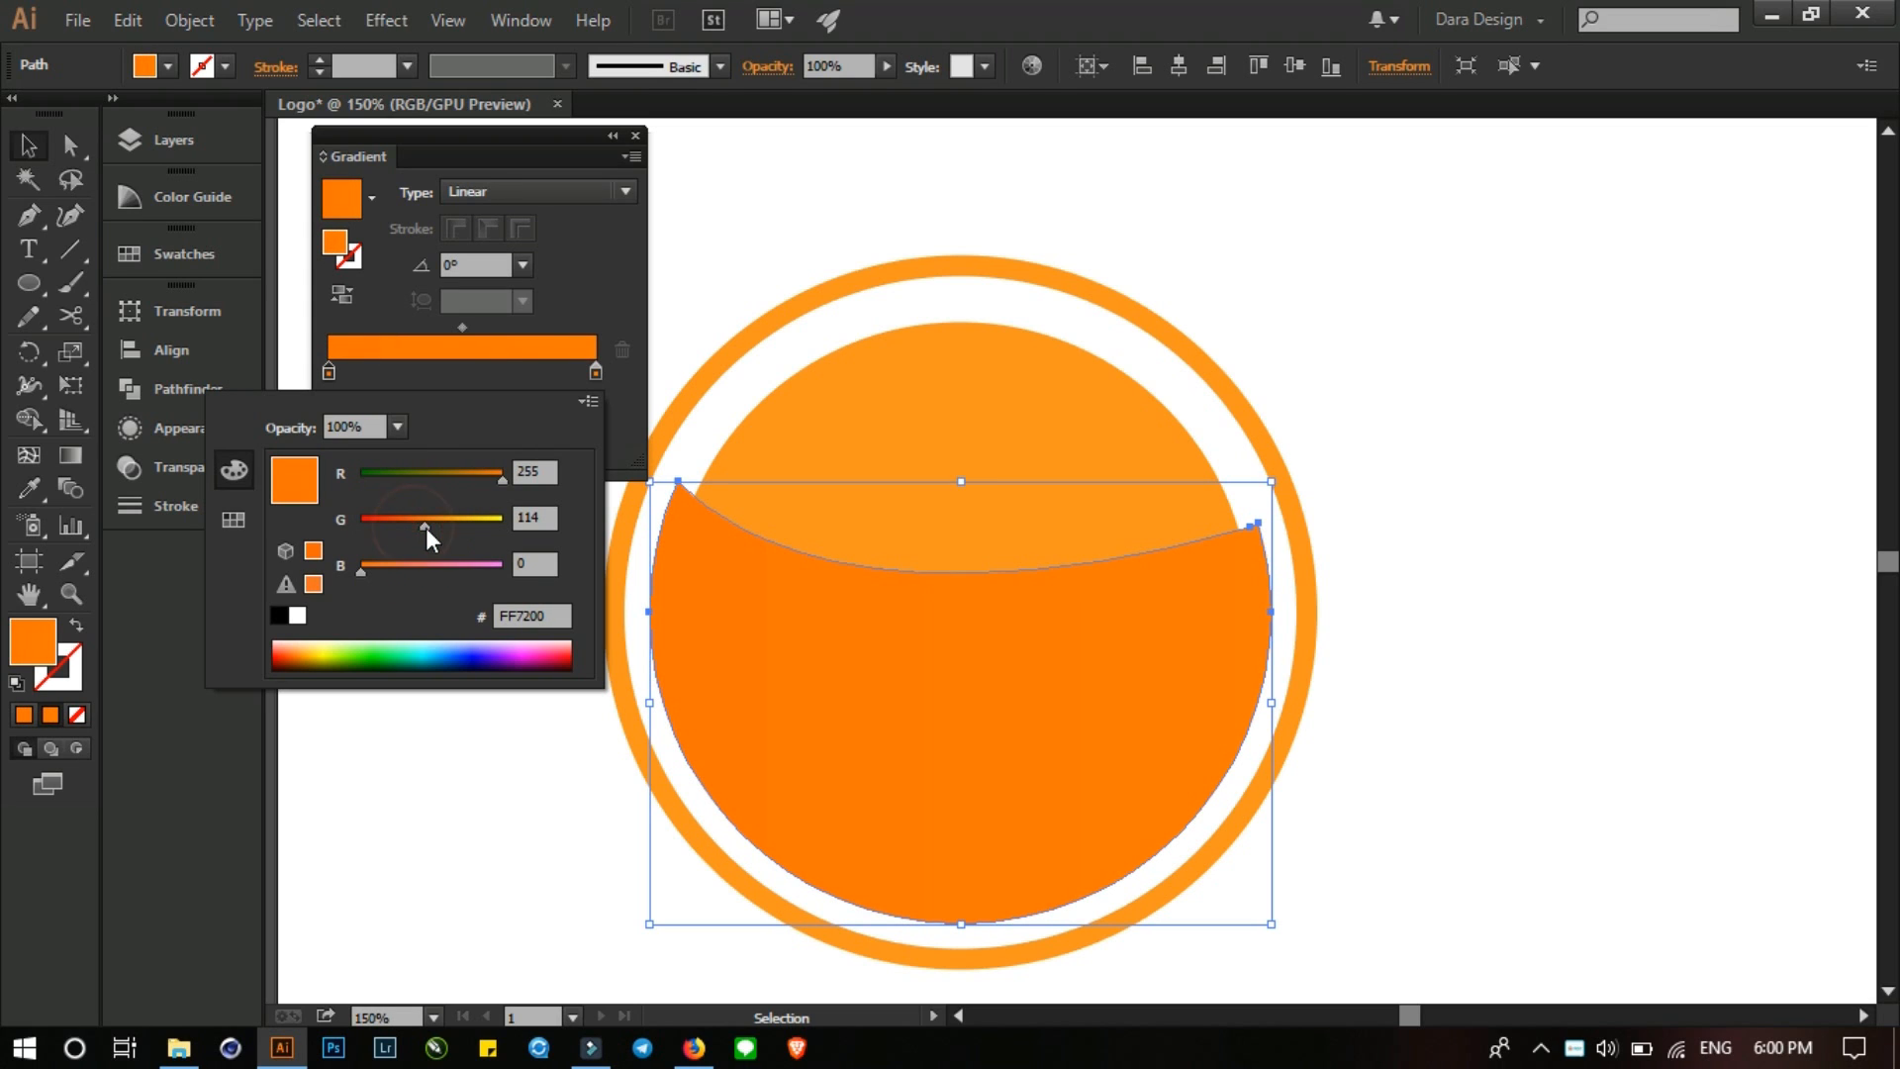
click(1466, 559)
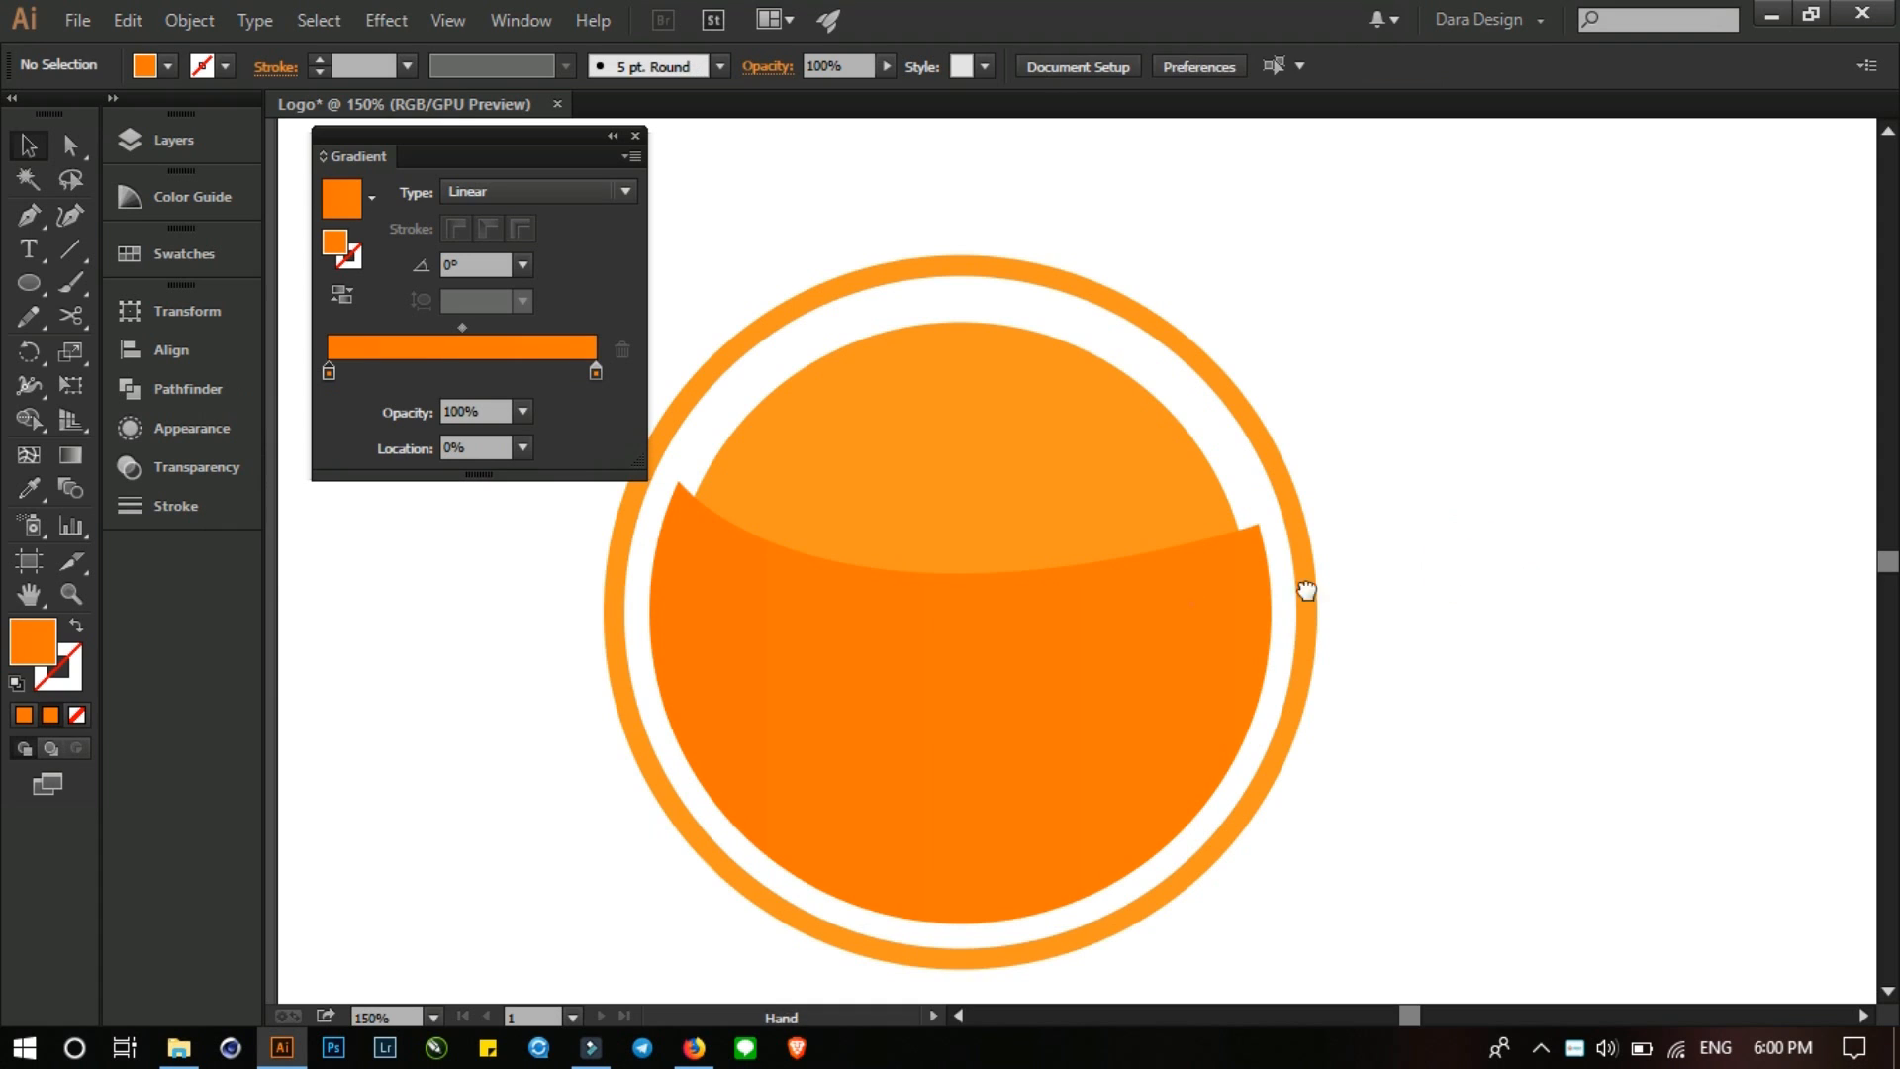
- Draw a closed crescent with the Pen tool between the bowl's two upper corners, its lower curve dipping into the bowl
drag(1302, 590, 1486, 578)
click(1569, 596)
scroll(965, 496, up, 2)
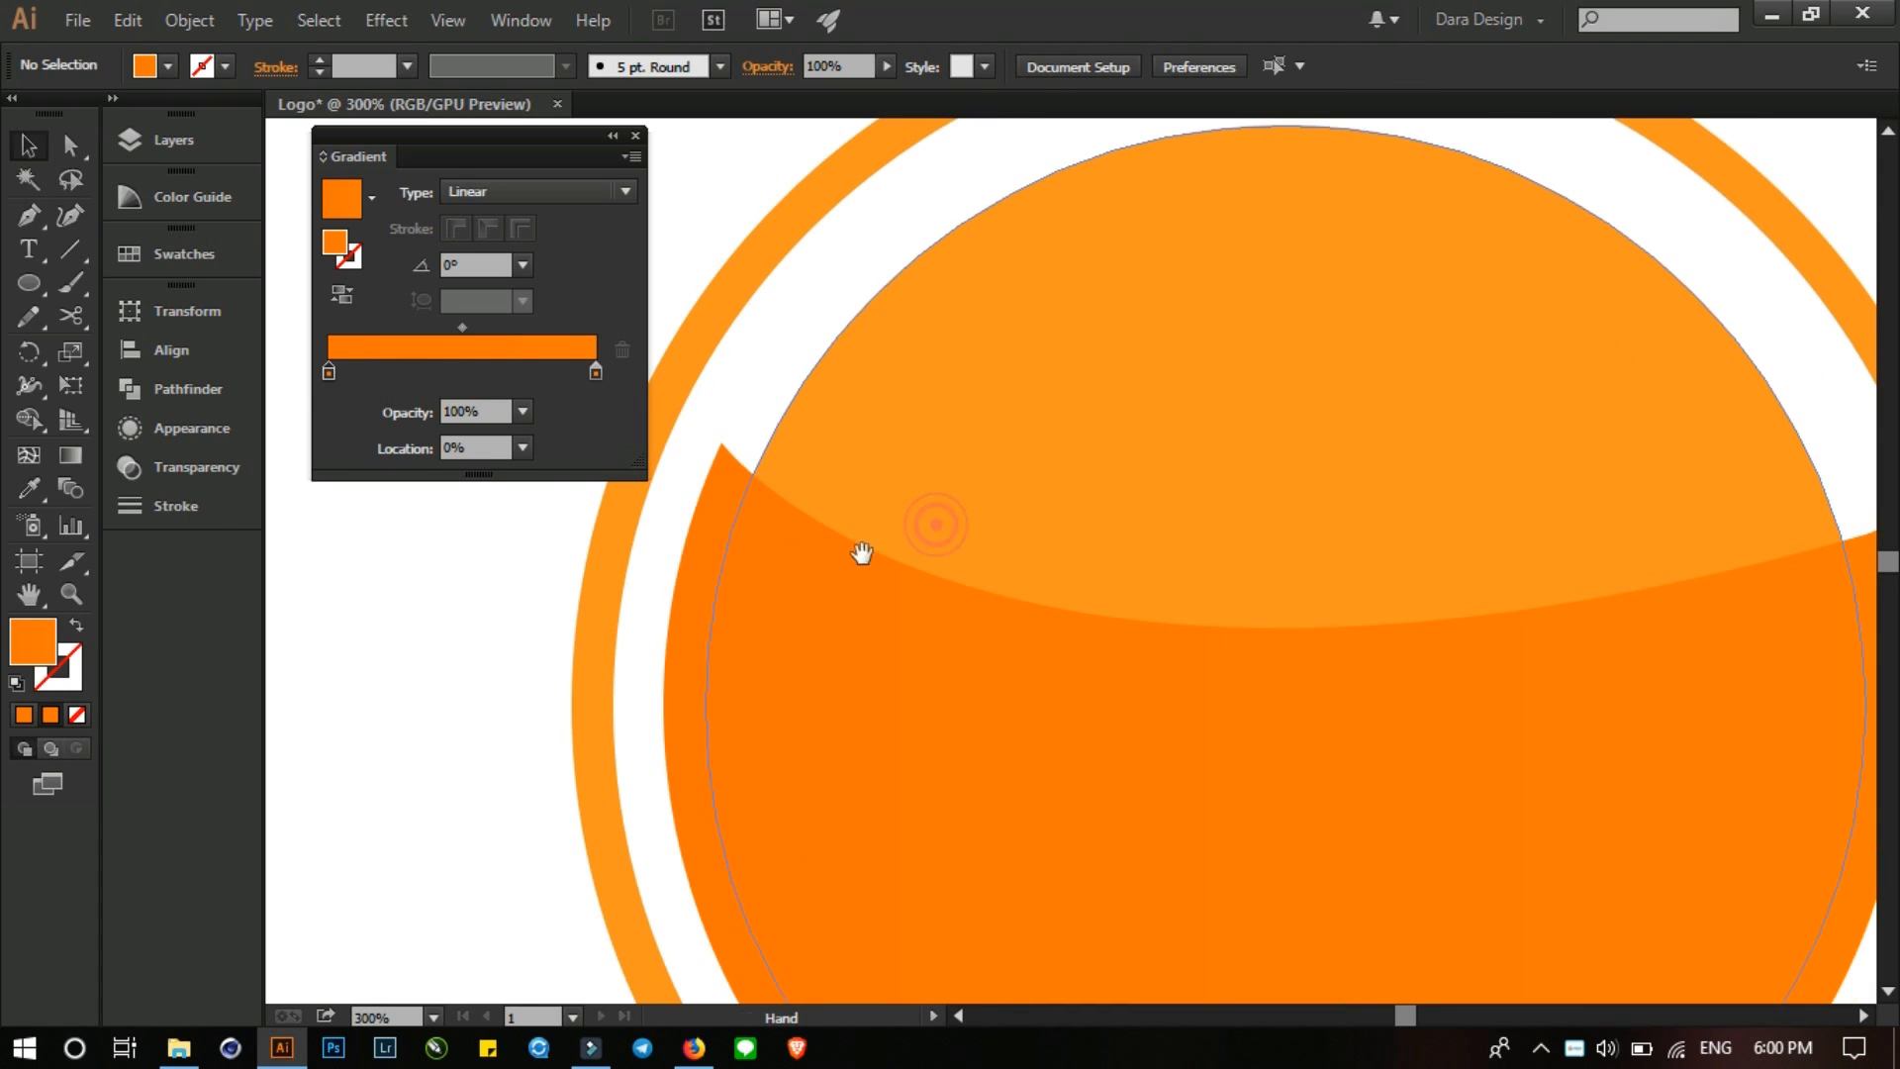
click(35, 213)
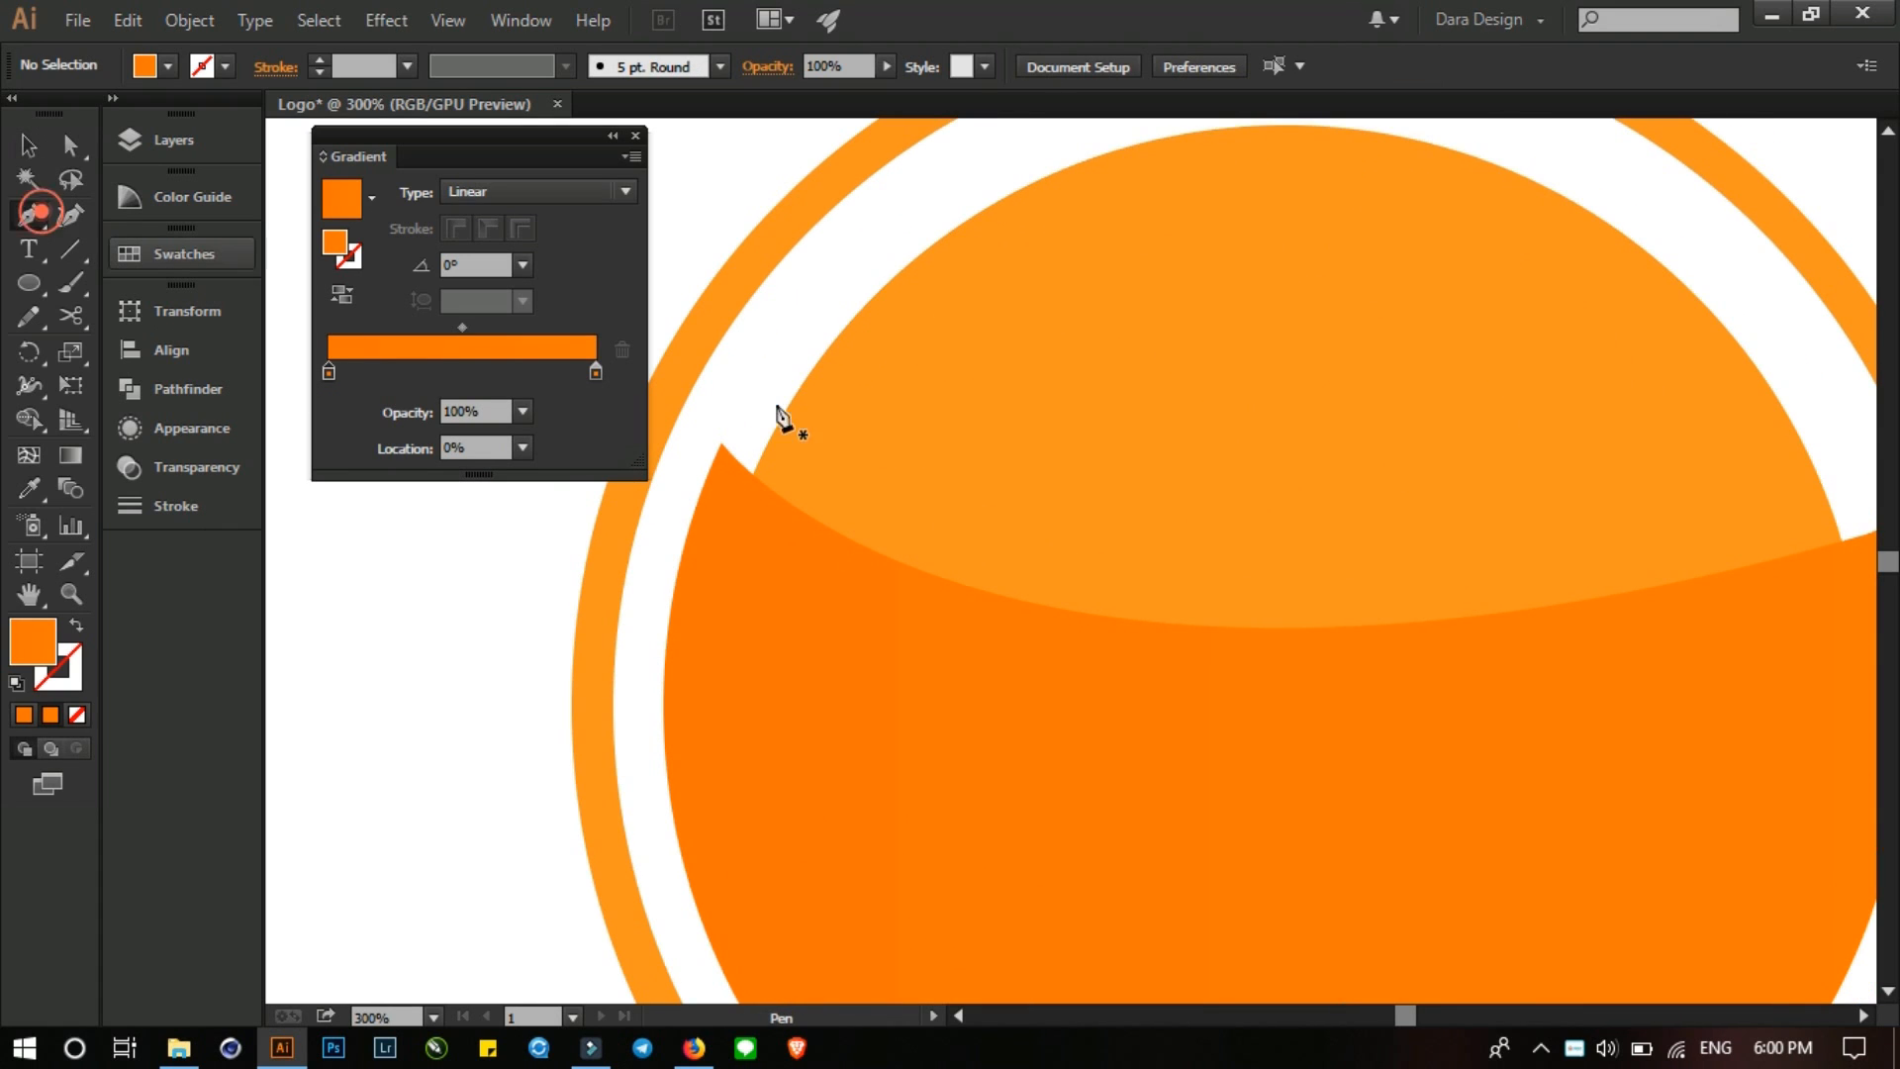
click(722, 443)
drag(1174, 561, 896, 561)
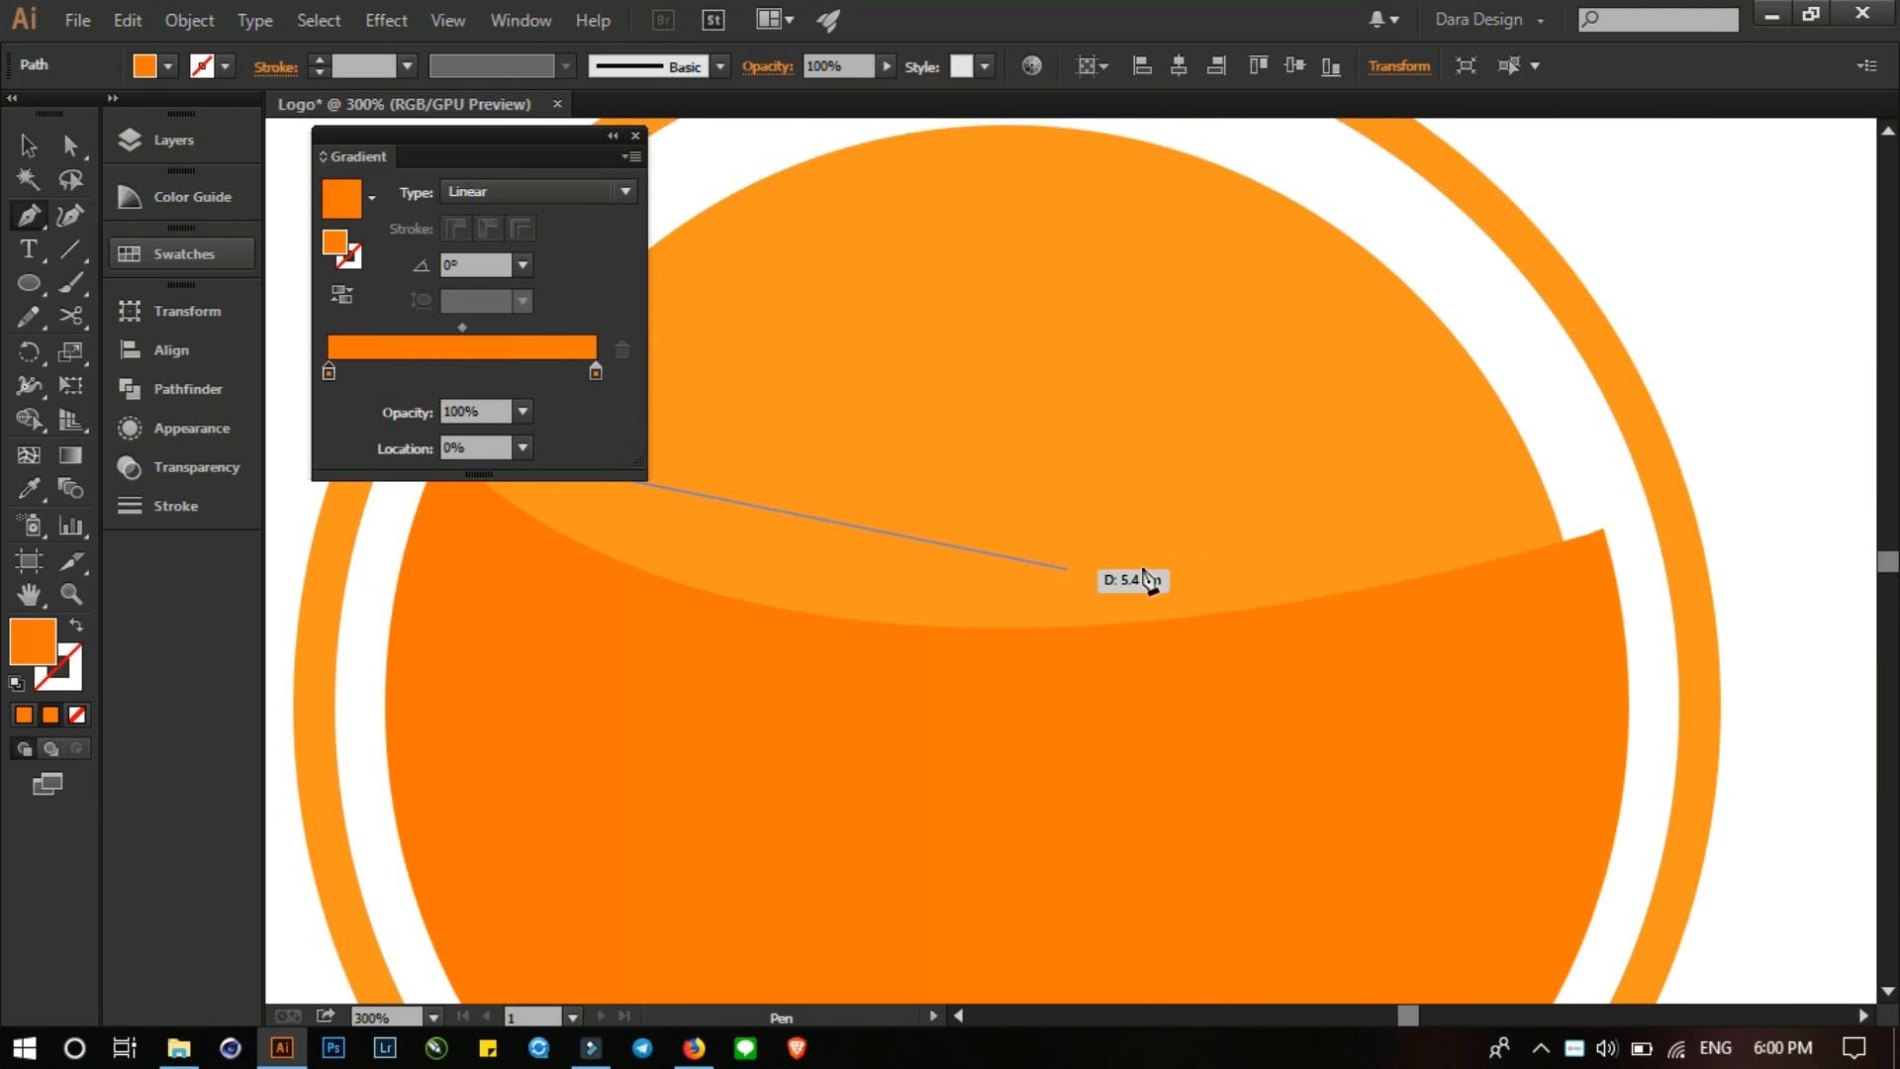
scroll(1405, 562, down, 2)
drag(1495, 541, 1782, 466)
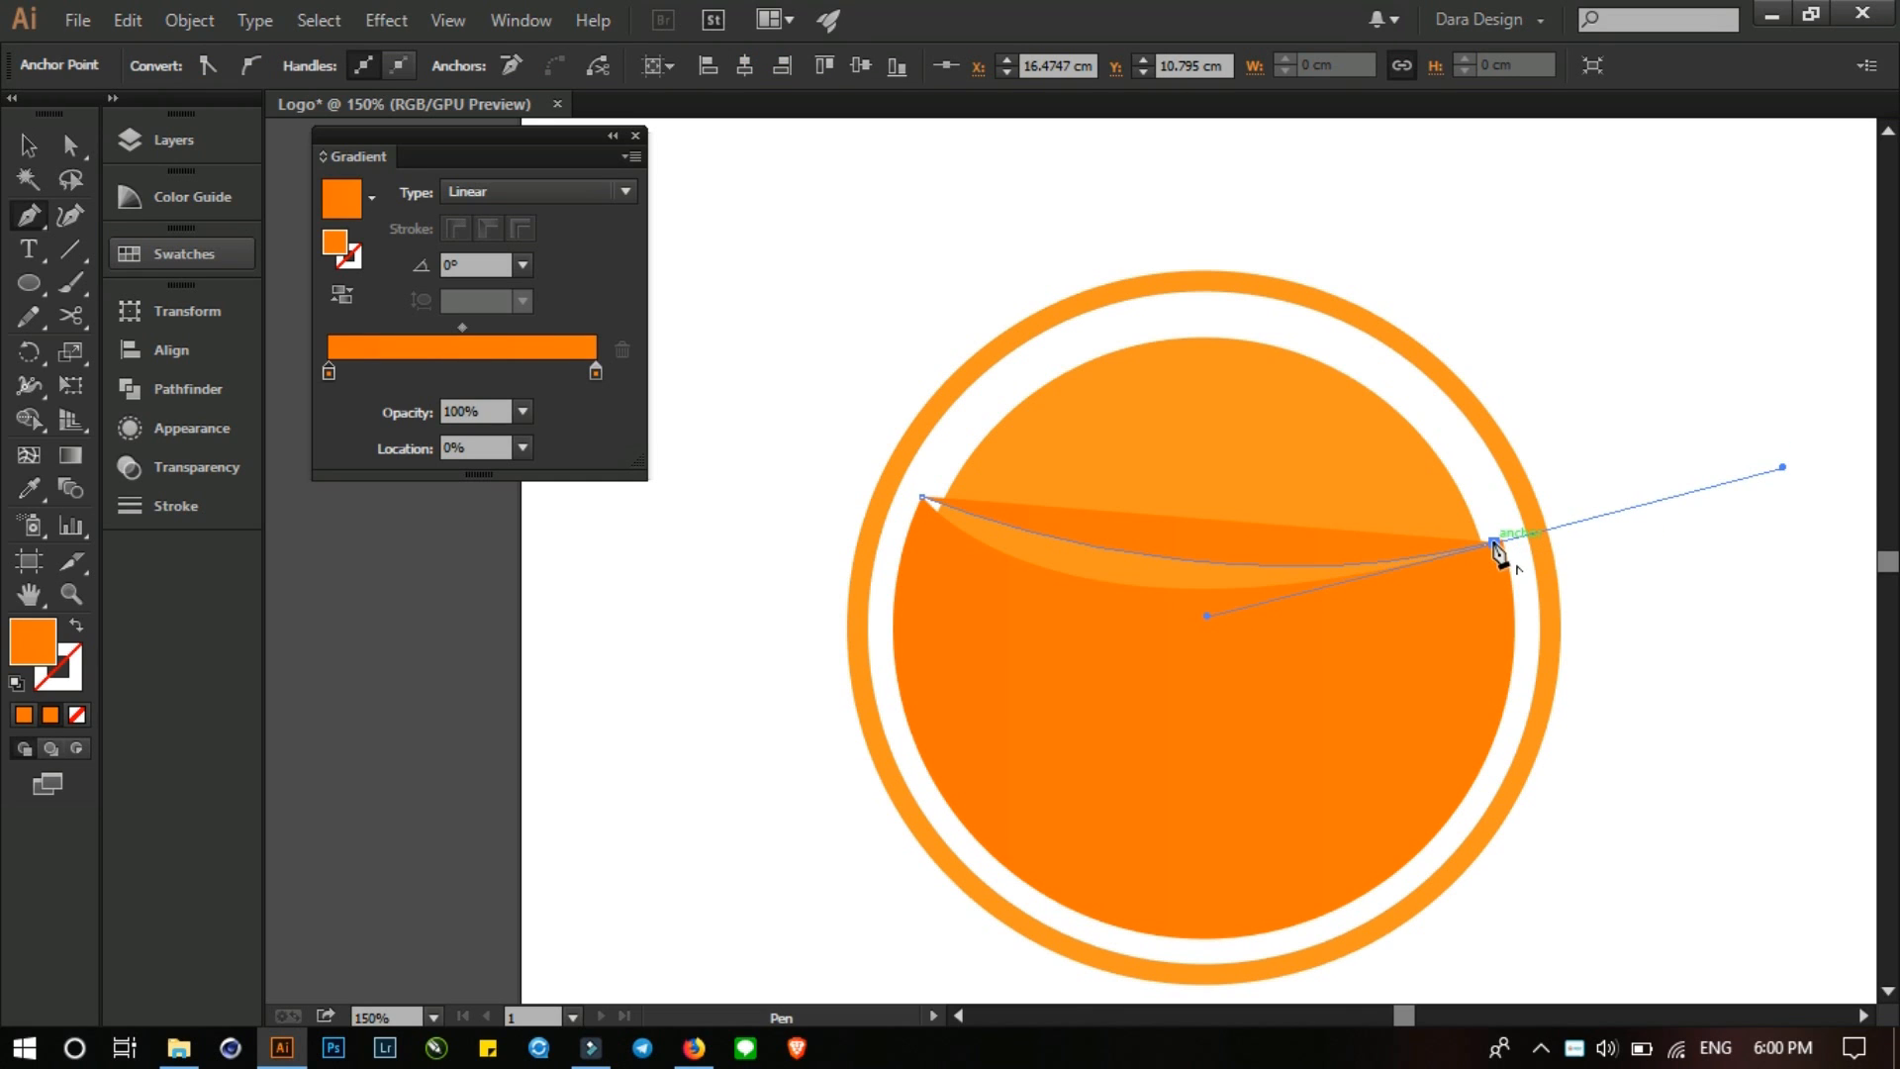
click(1495, 541)
drag(1152, 660, 1028, 646)
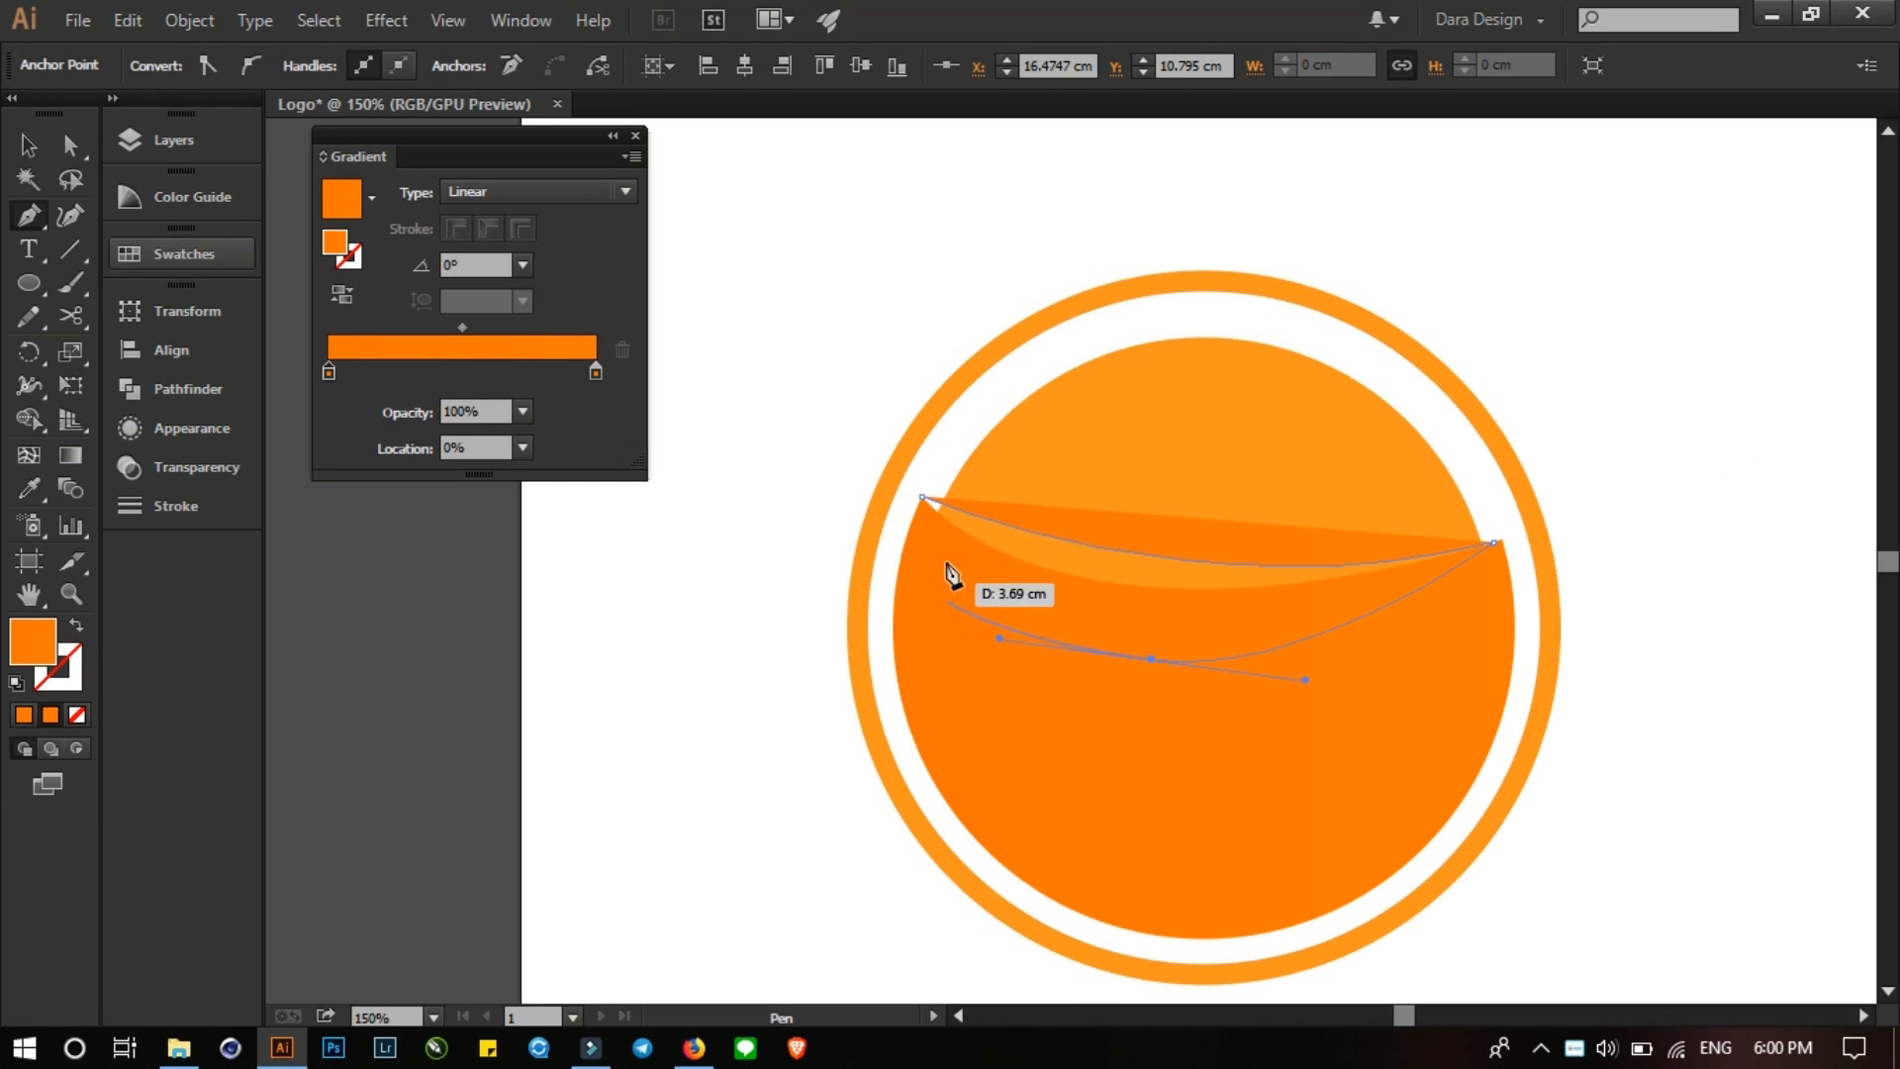
drag(922, 497, 924, 458)
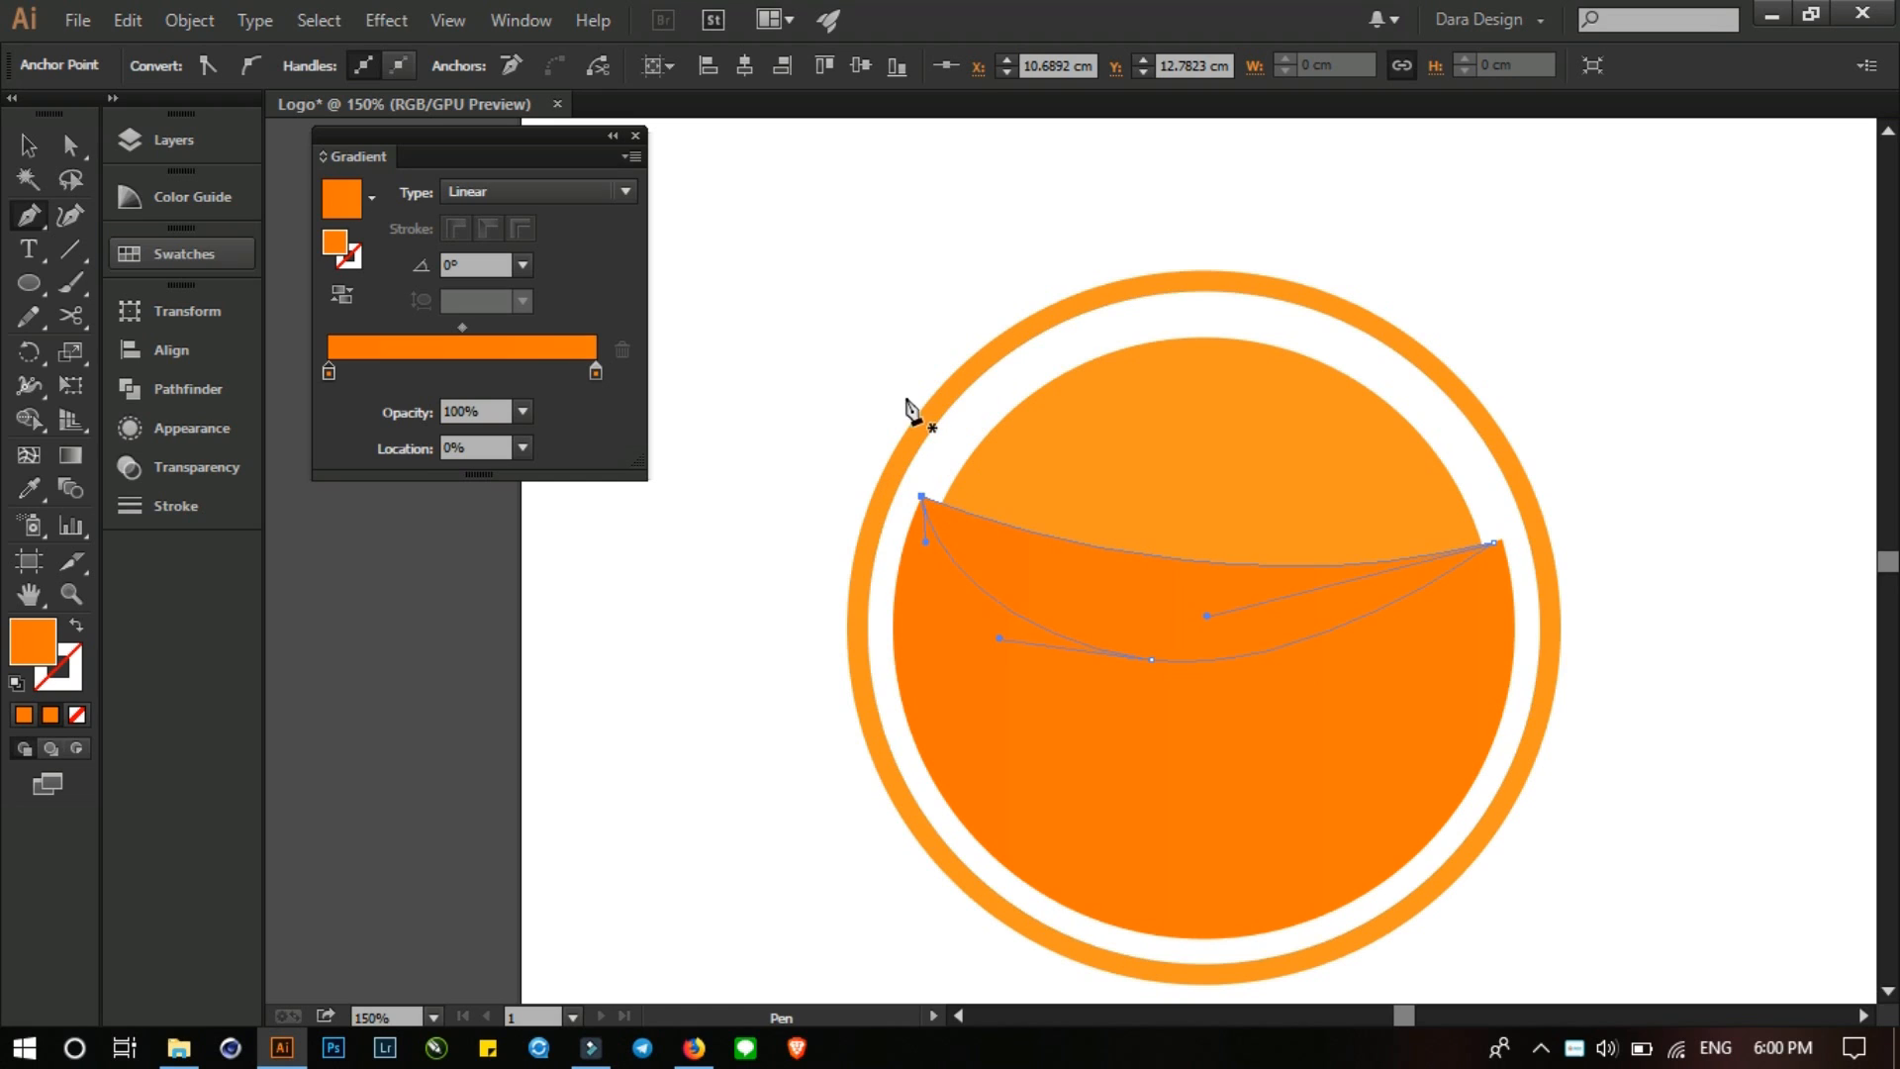
click(28, 145)
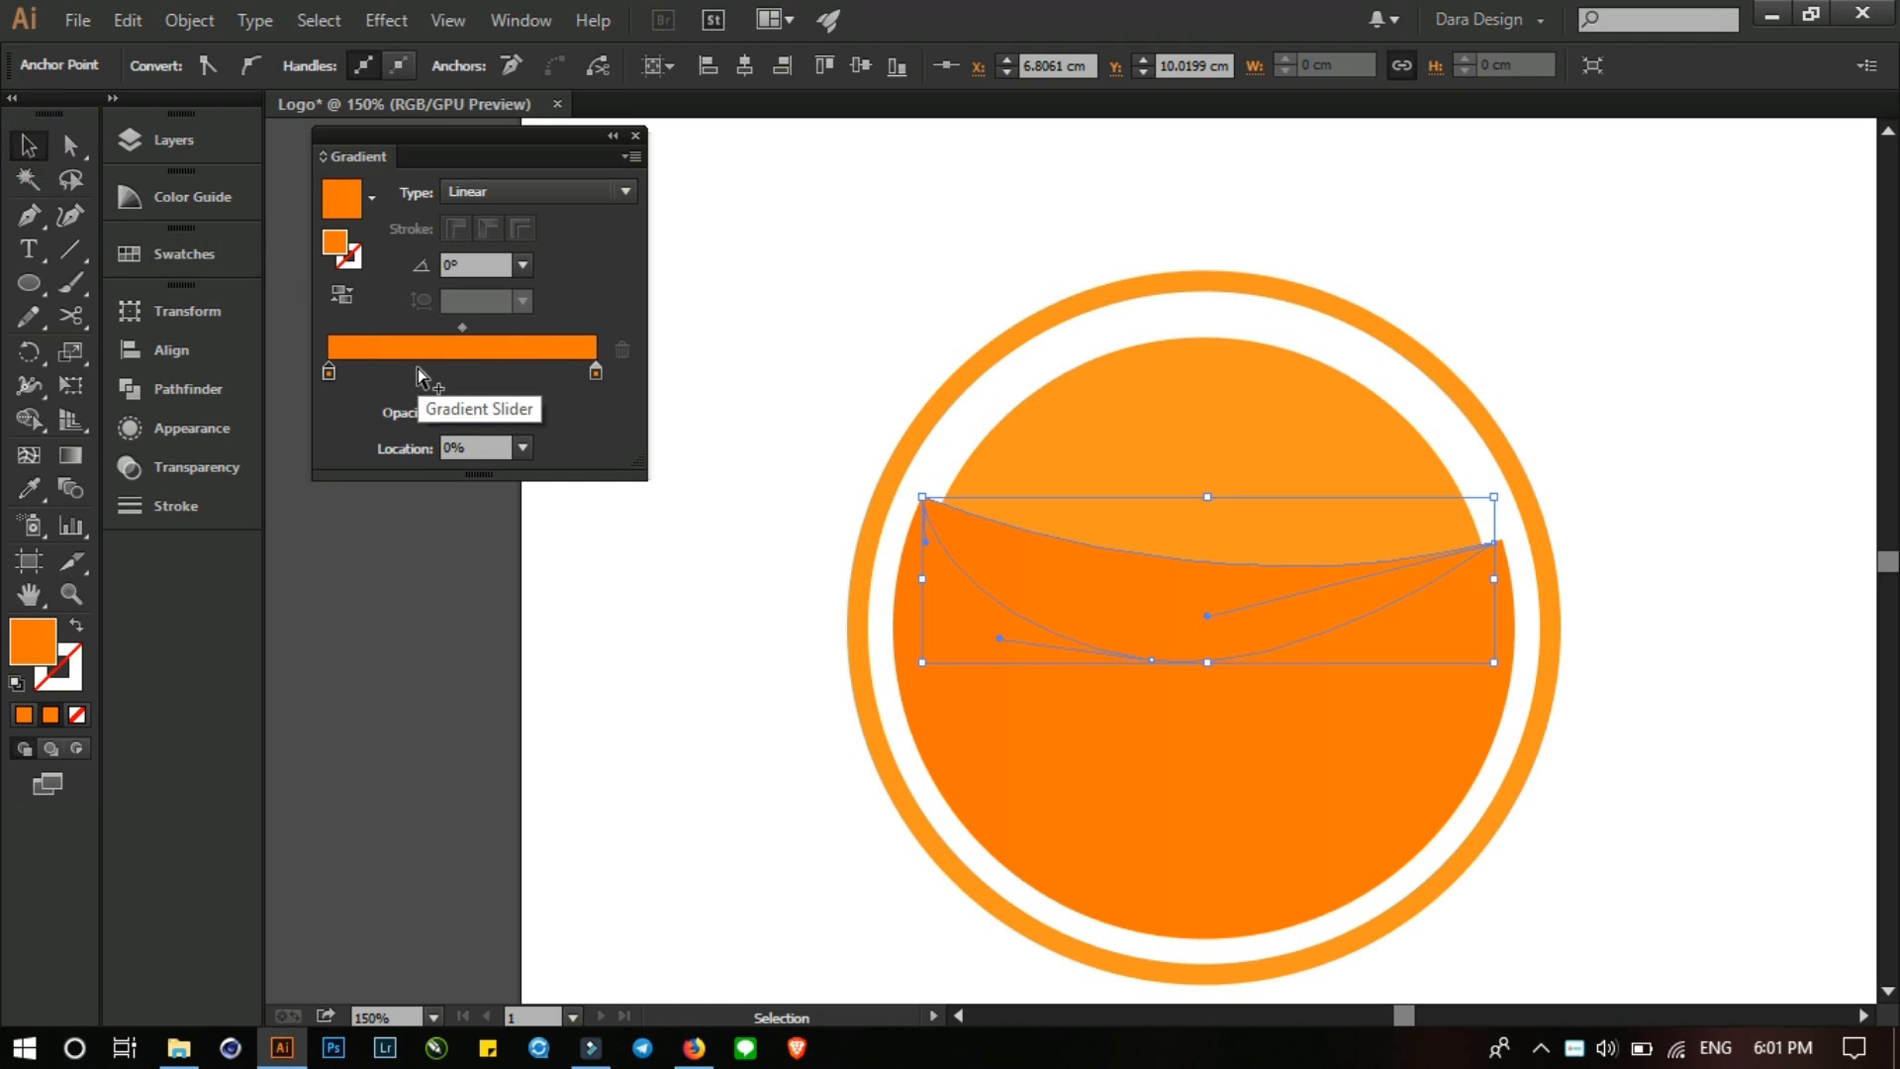
- Set the crescent gradient's start stop to amber FFA900 by raising its green value to 169
double_click(330, 371)
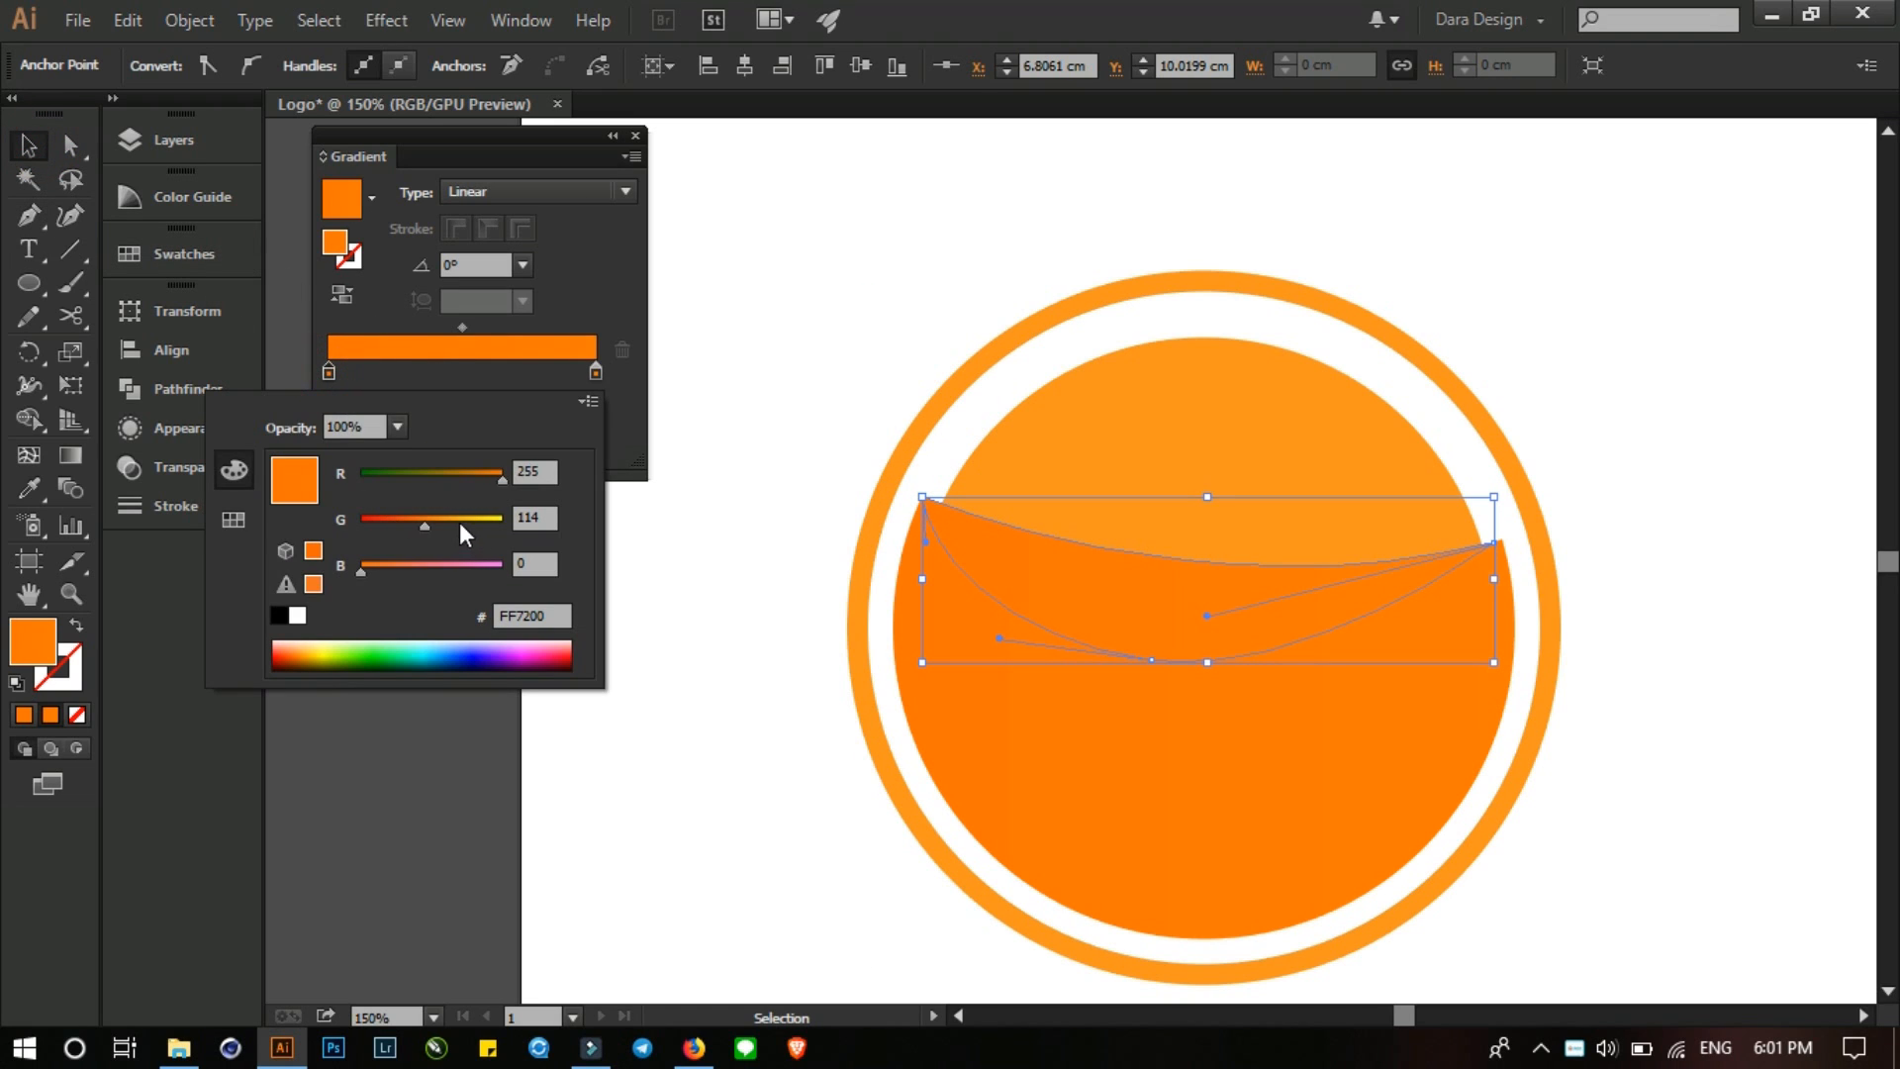
drag(445, 525, 461, 525)
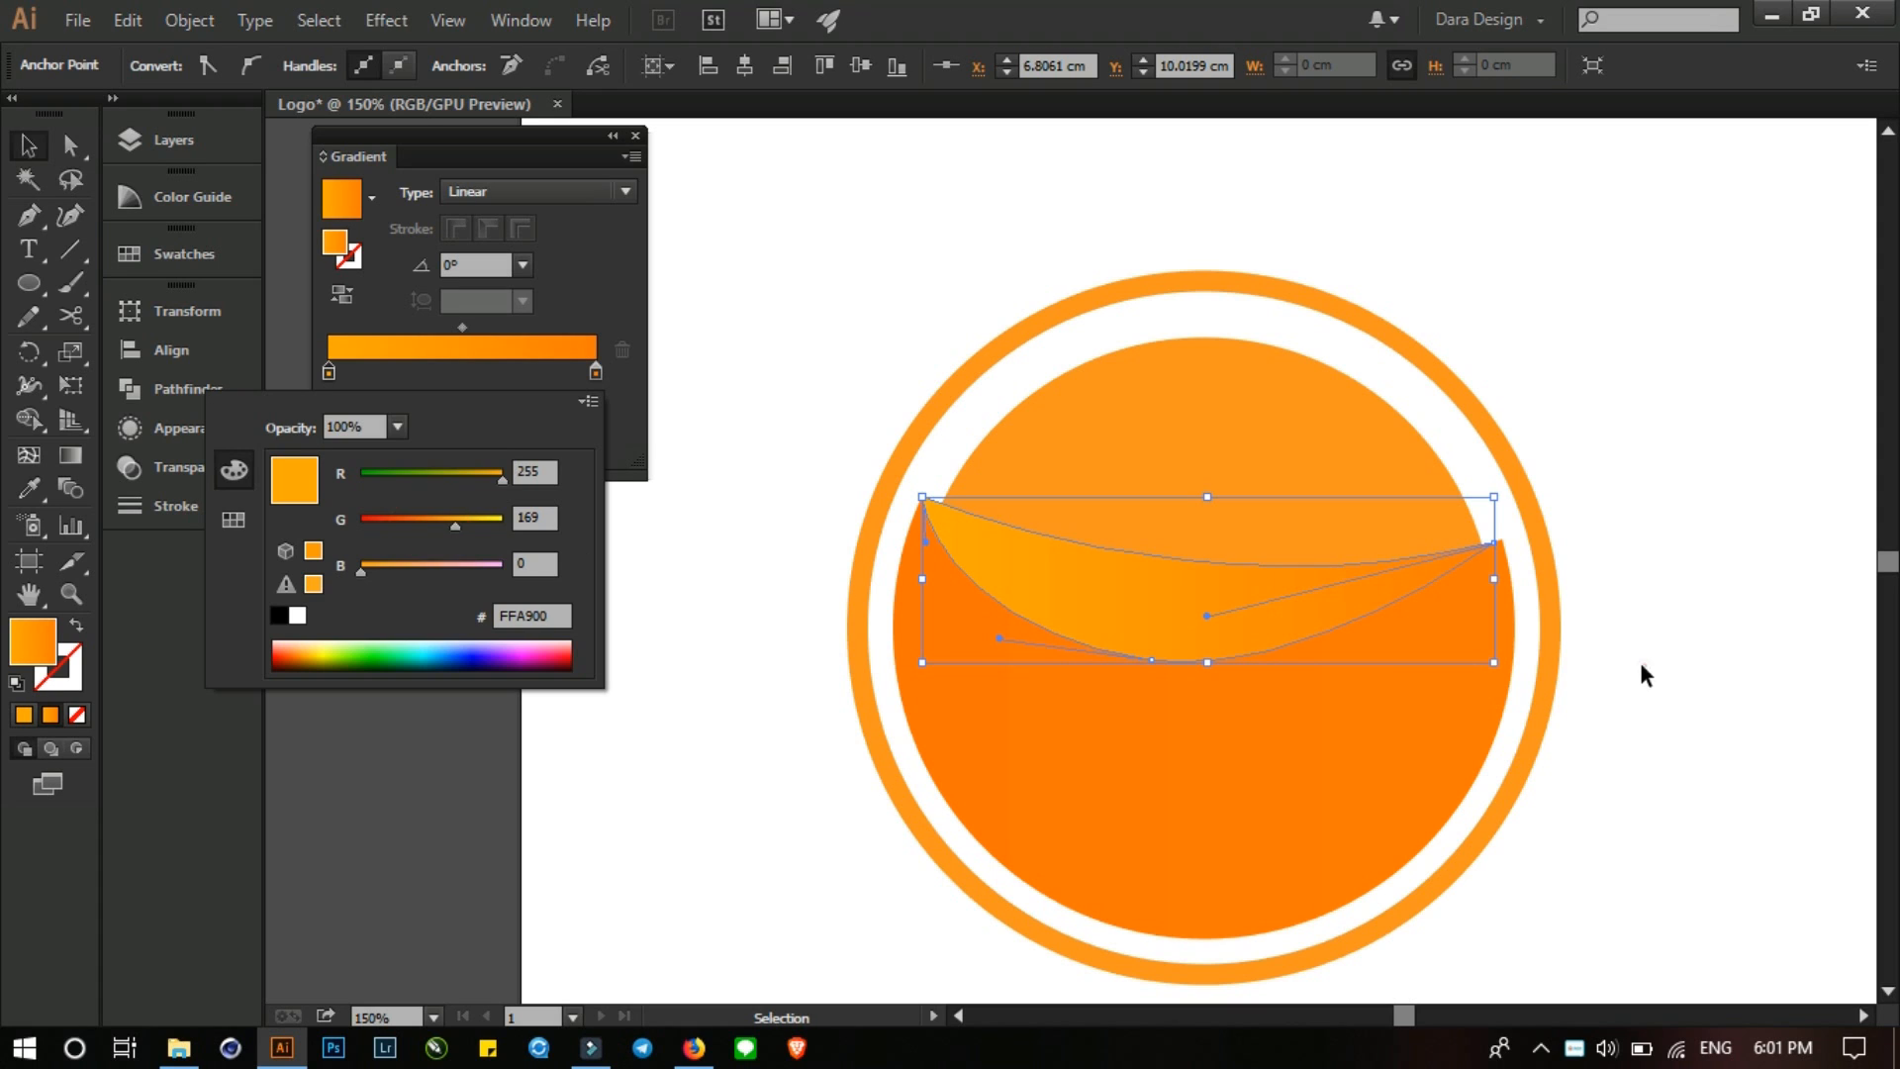
- Try the bowl in front of the crescent, send it back behind the crescent, and deselect it
click(1381, 752)
key(ctrl+shift+bracketright)
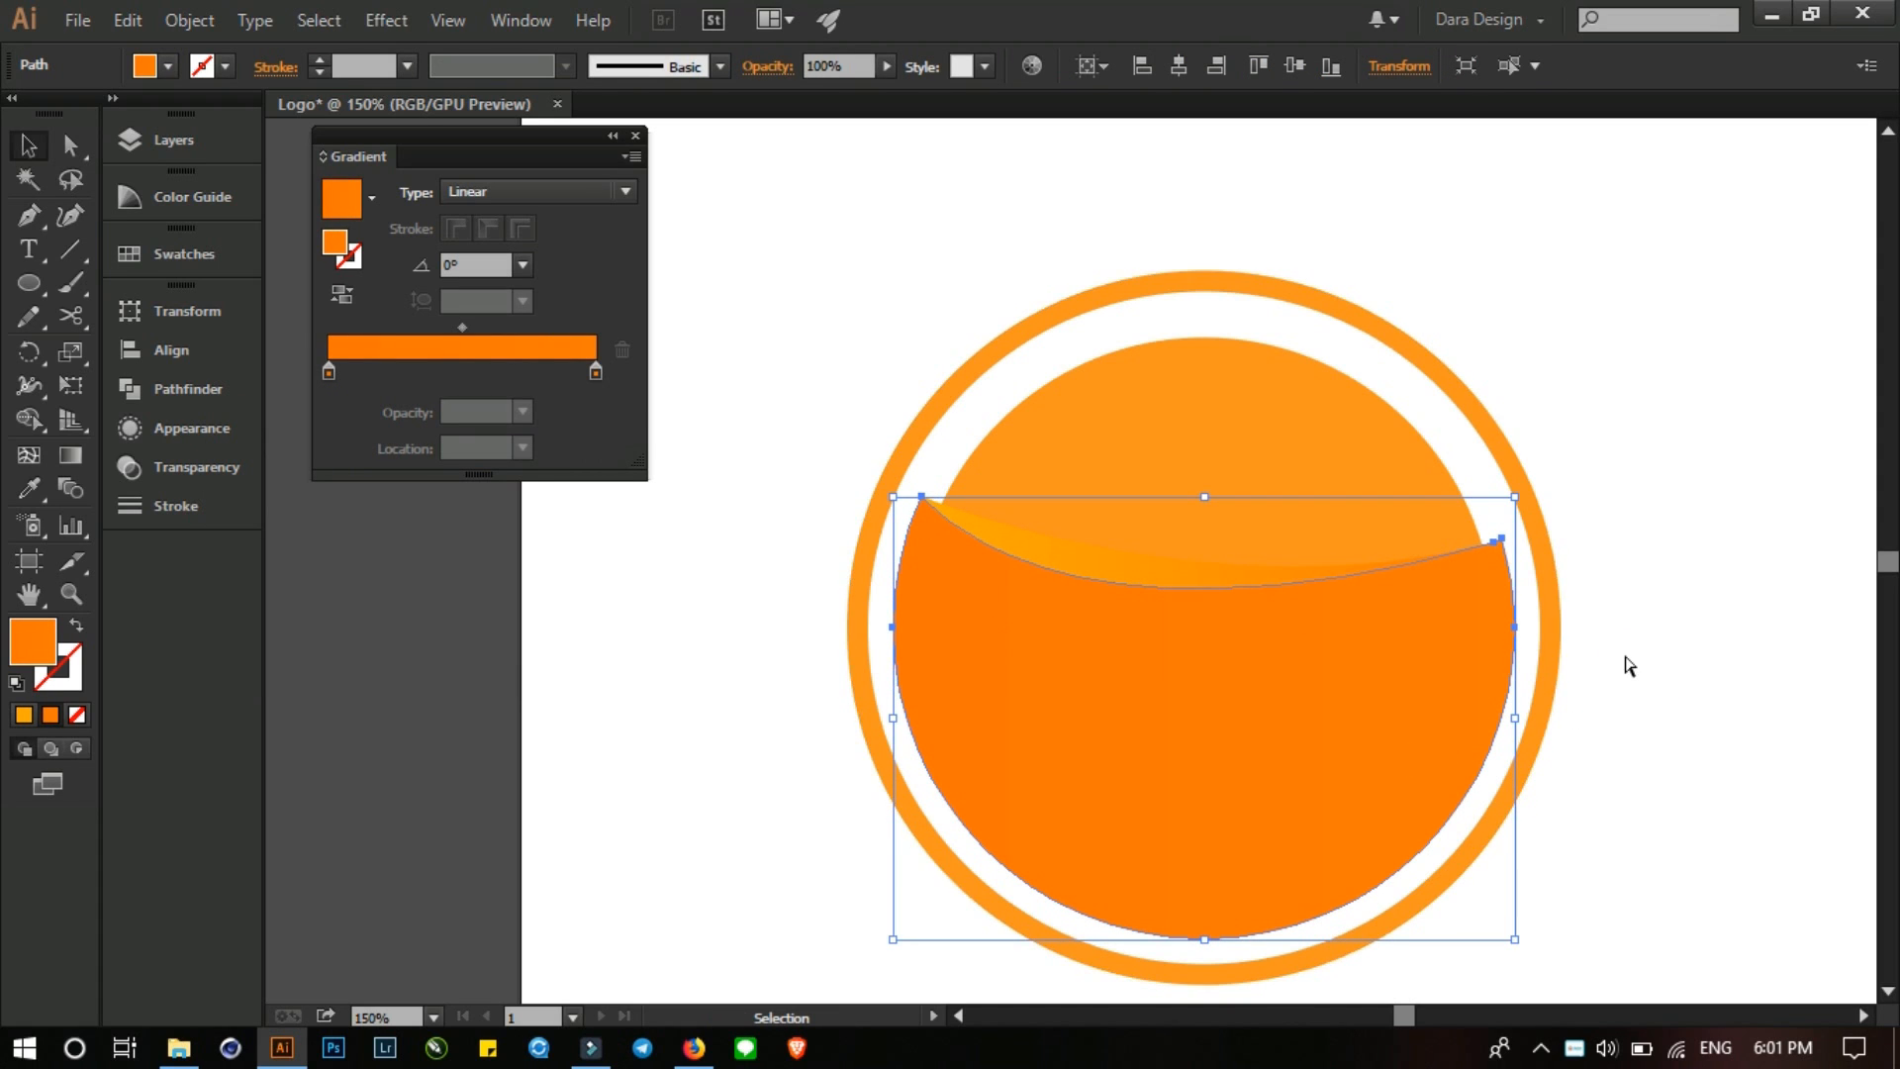
key(ctrl)
key(ctrl+bracketleft)
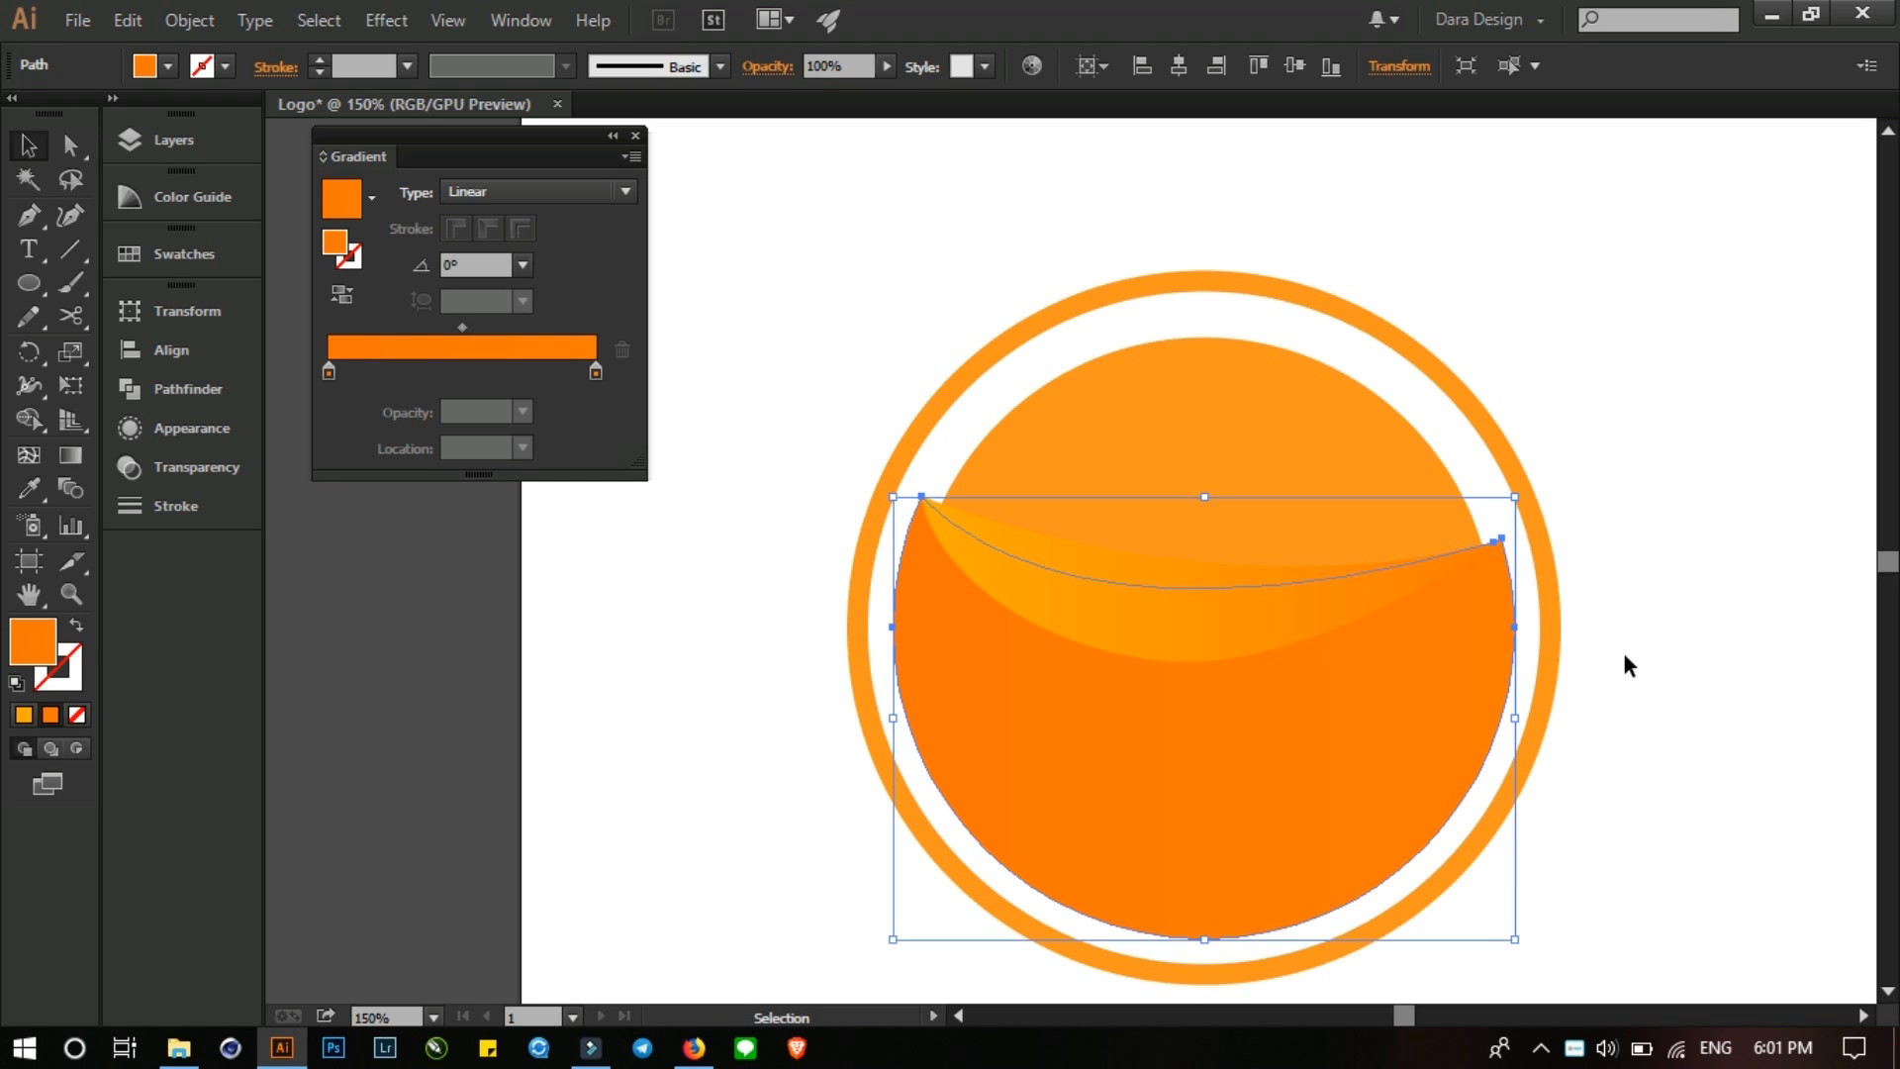
click(1650, 525)
- Change the bowl gradient's start stop to a deeper red-orange by lowering its green value, and deselect the bowl
key(a)
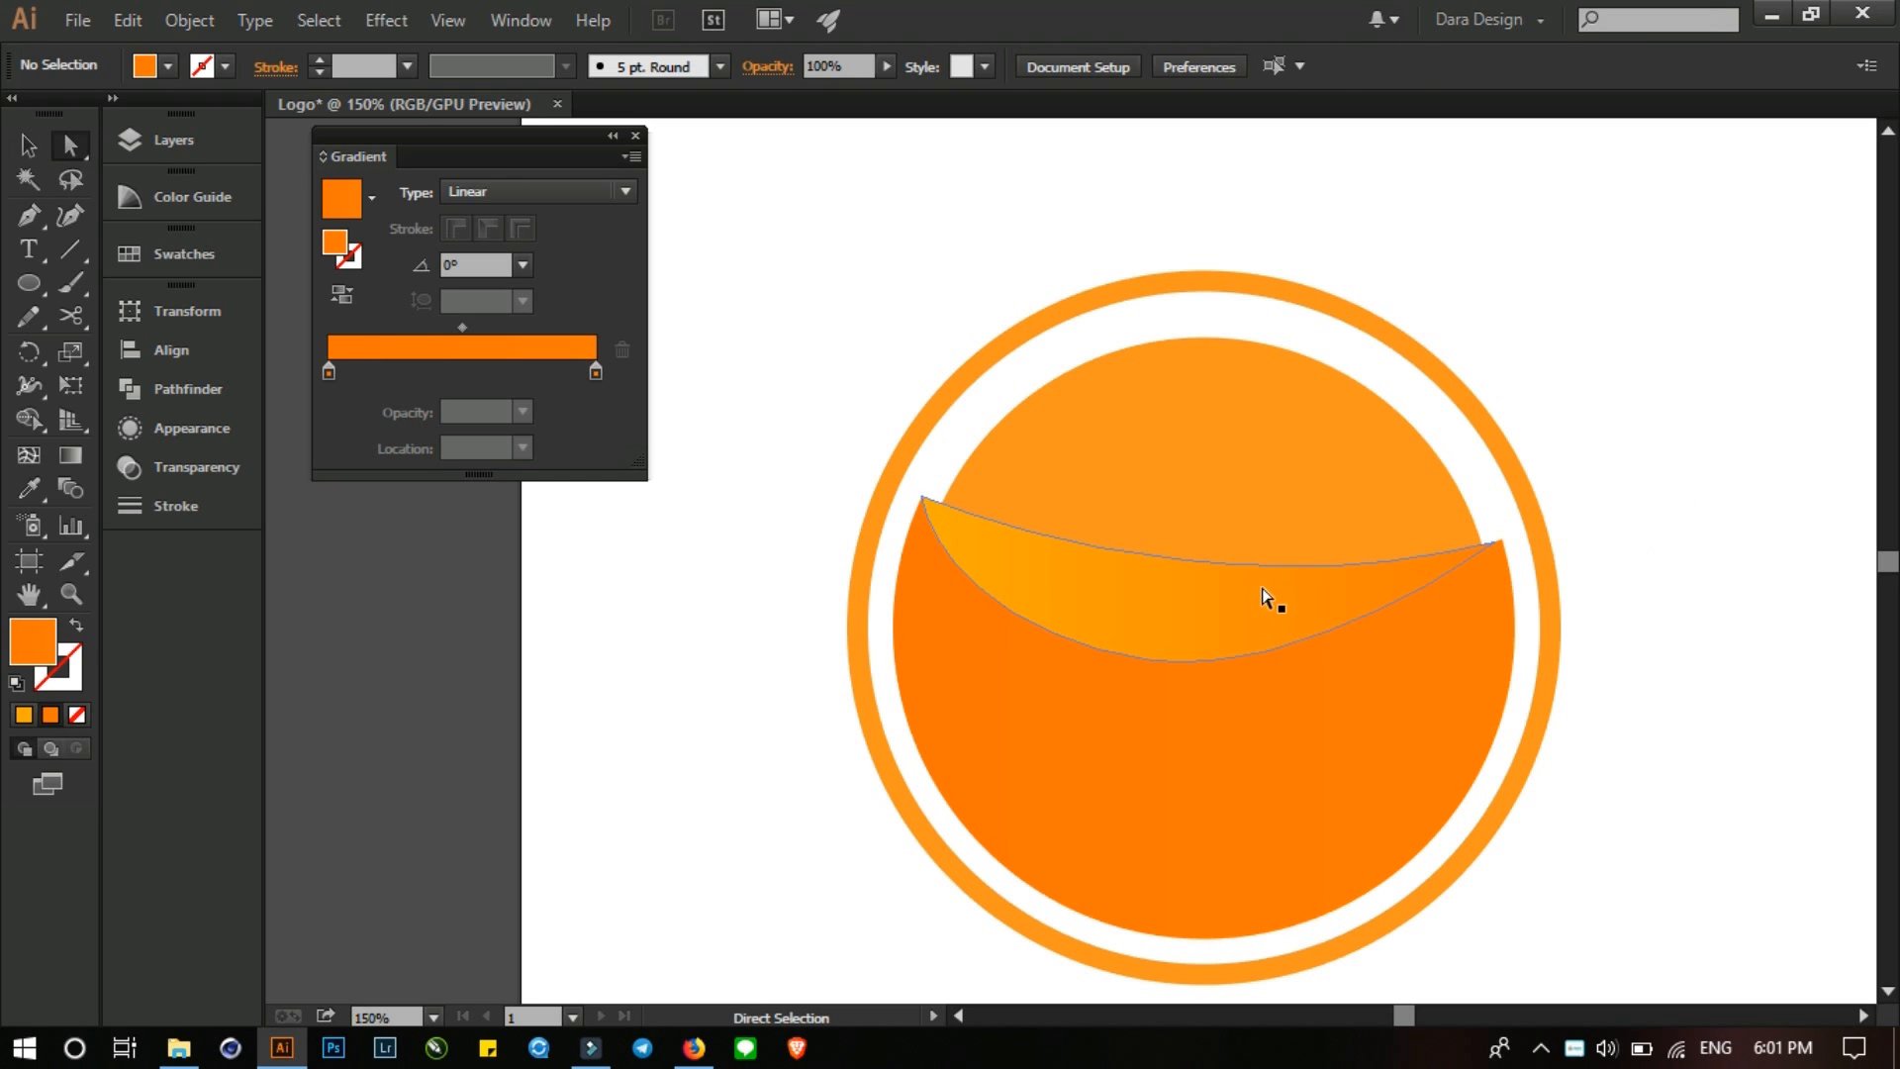
click(1267, 601)
click(1225, 814)
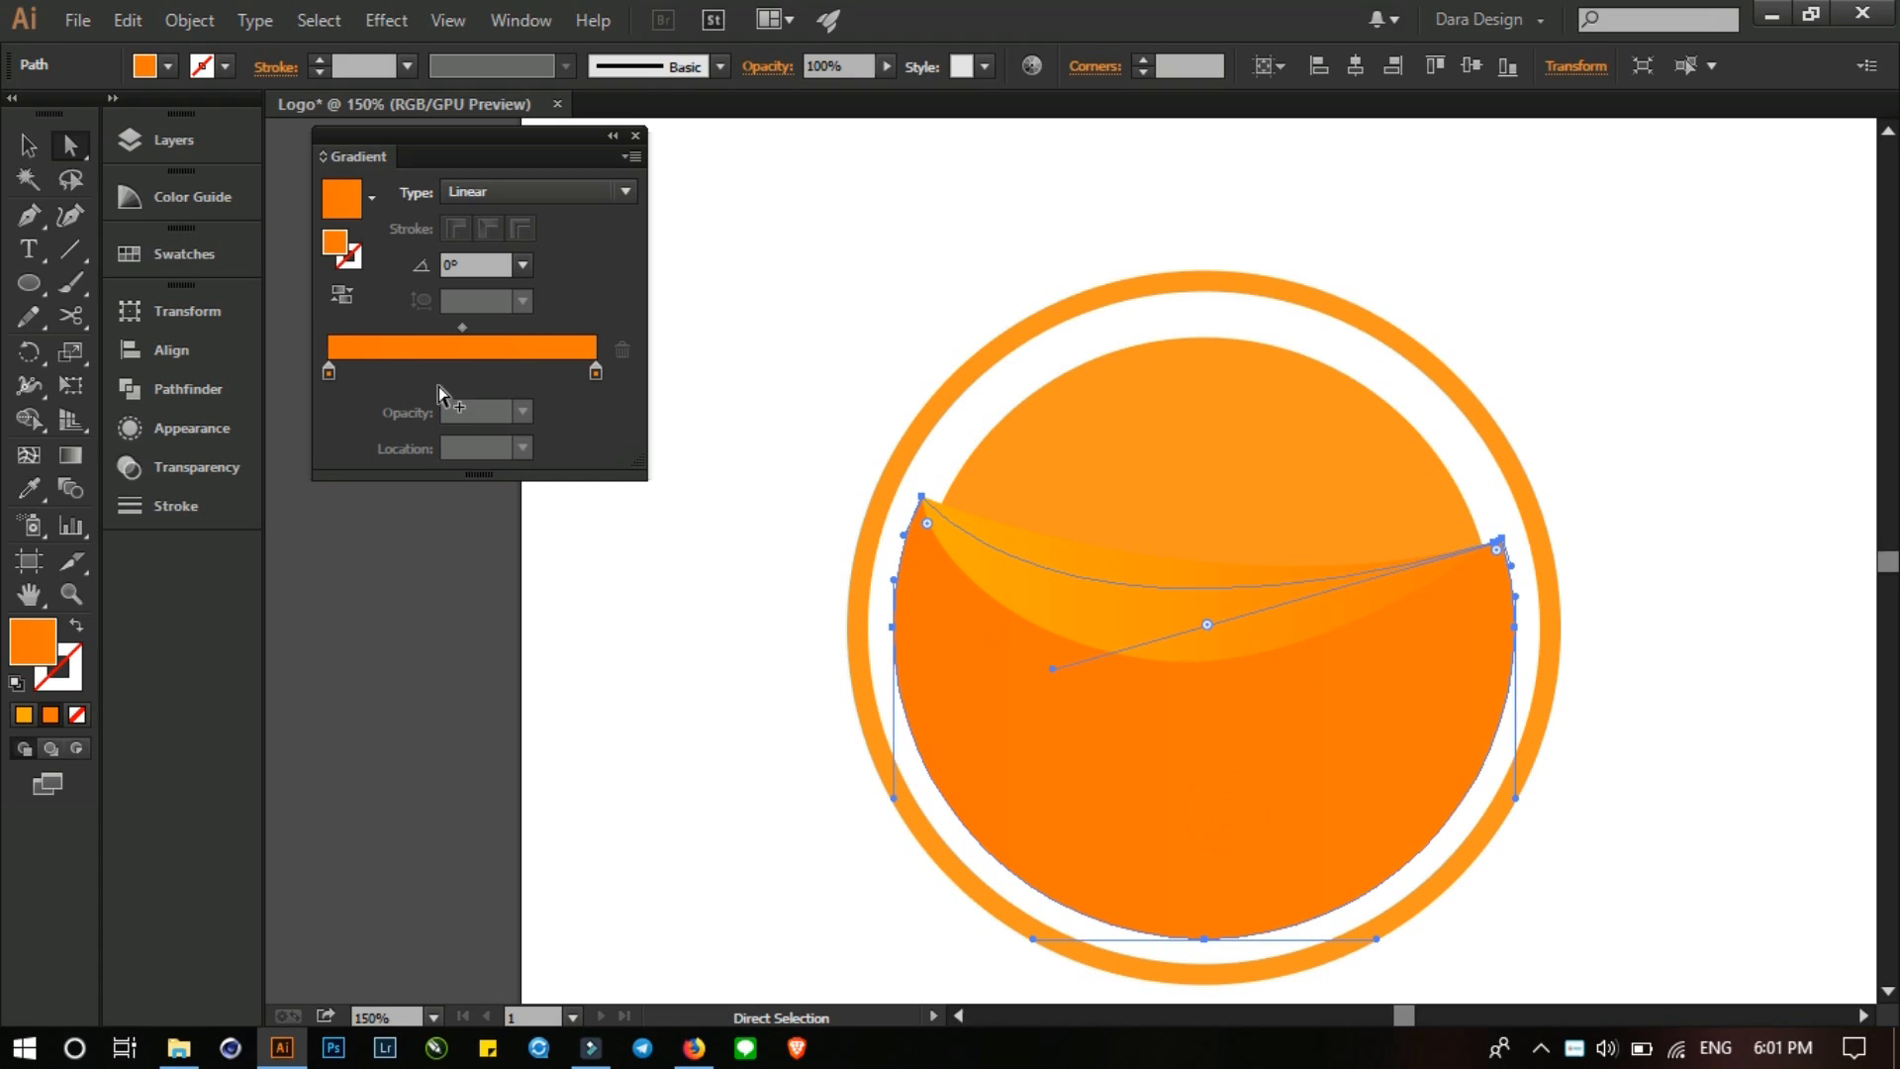
click(339, 296)
click(338, 299)
click(328, 373)
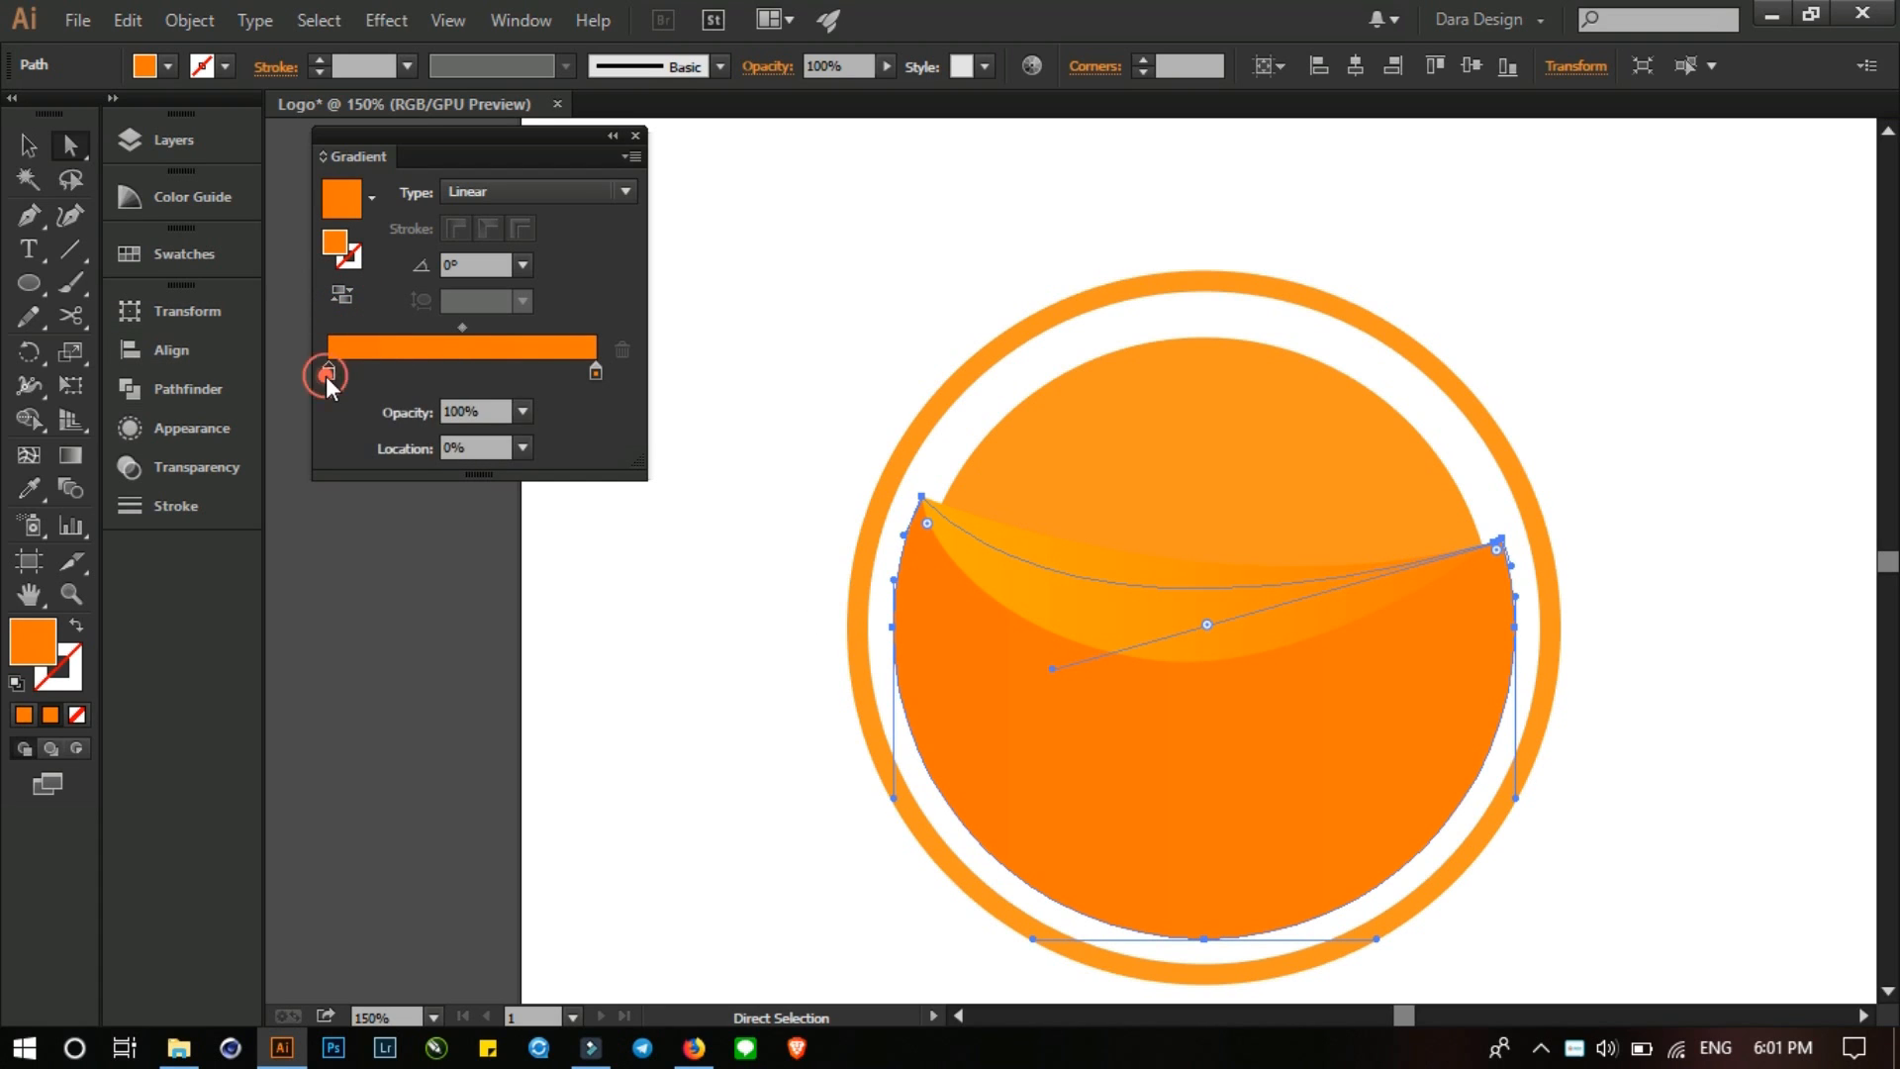
double_click(326, 374)
drag(425, 526, 401, 533)
click(1662, 527)
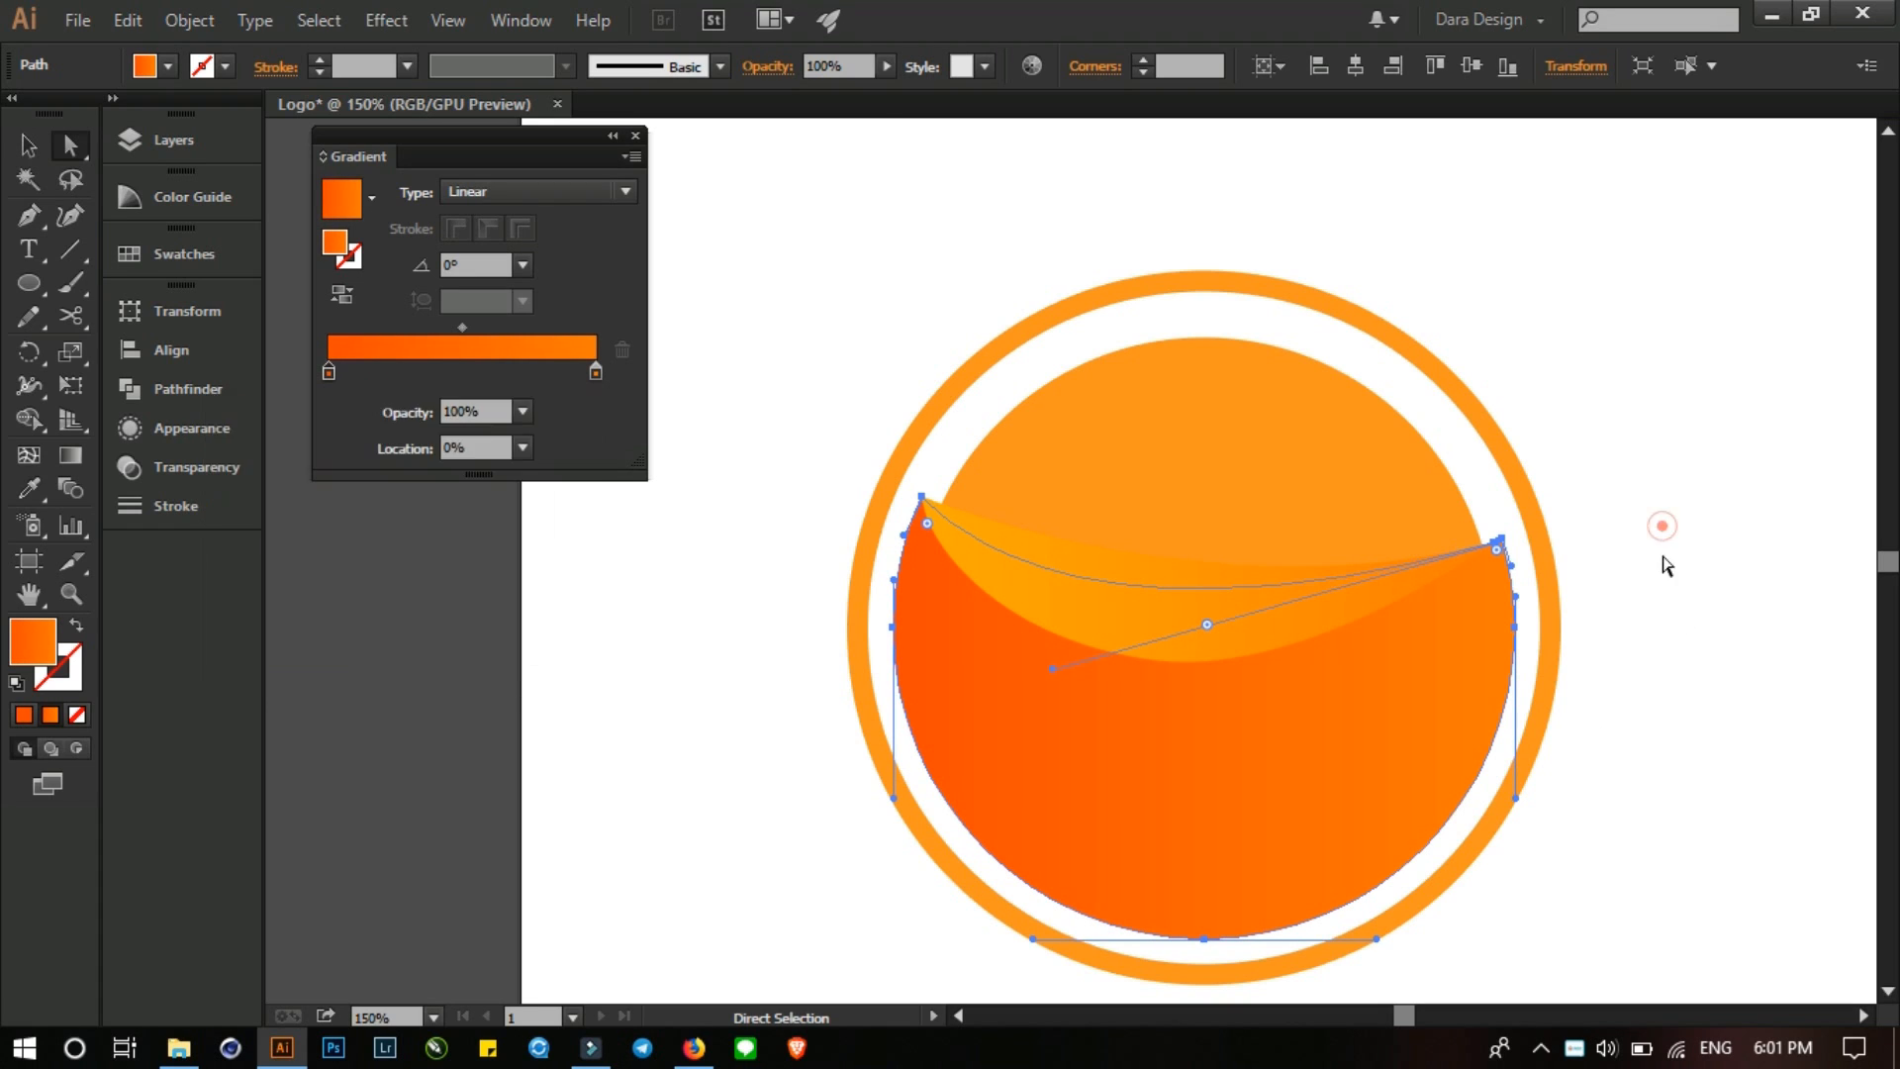
click(1665, 548)
click(1622, 697)
- Move the anchor on the crescent's lower curve left and slightly up, to about X 9.22 cm, Y 12.59 cm
scroll(1087, 541, up, 2)
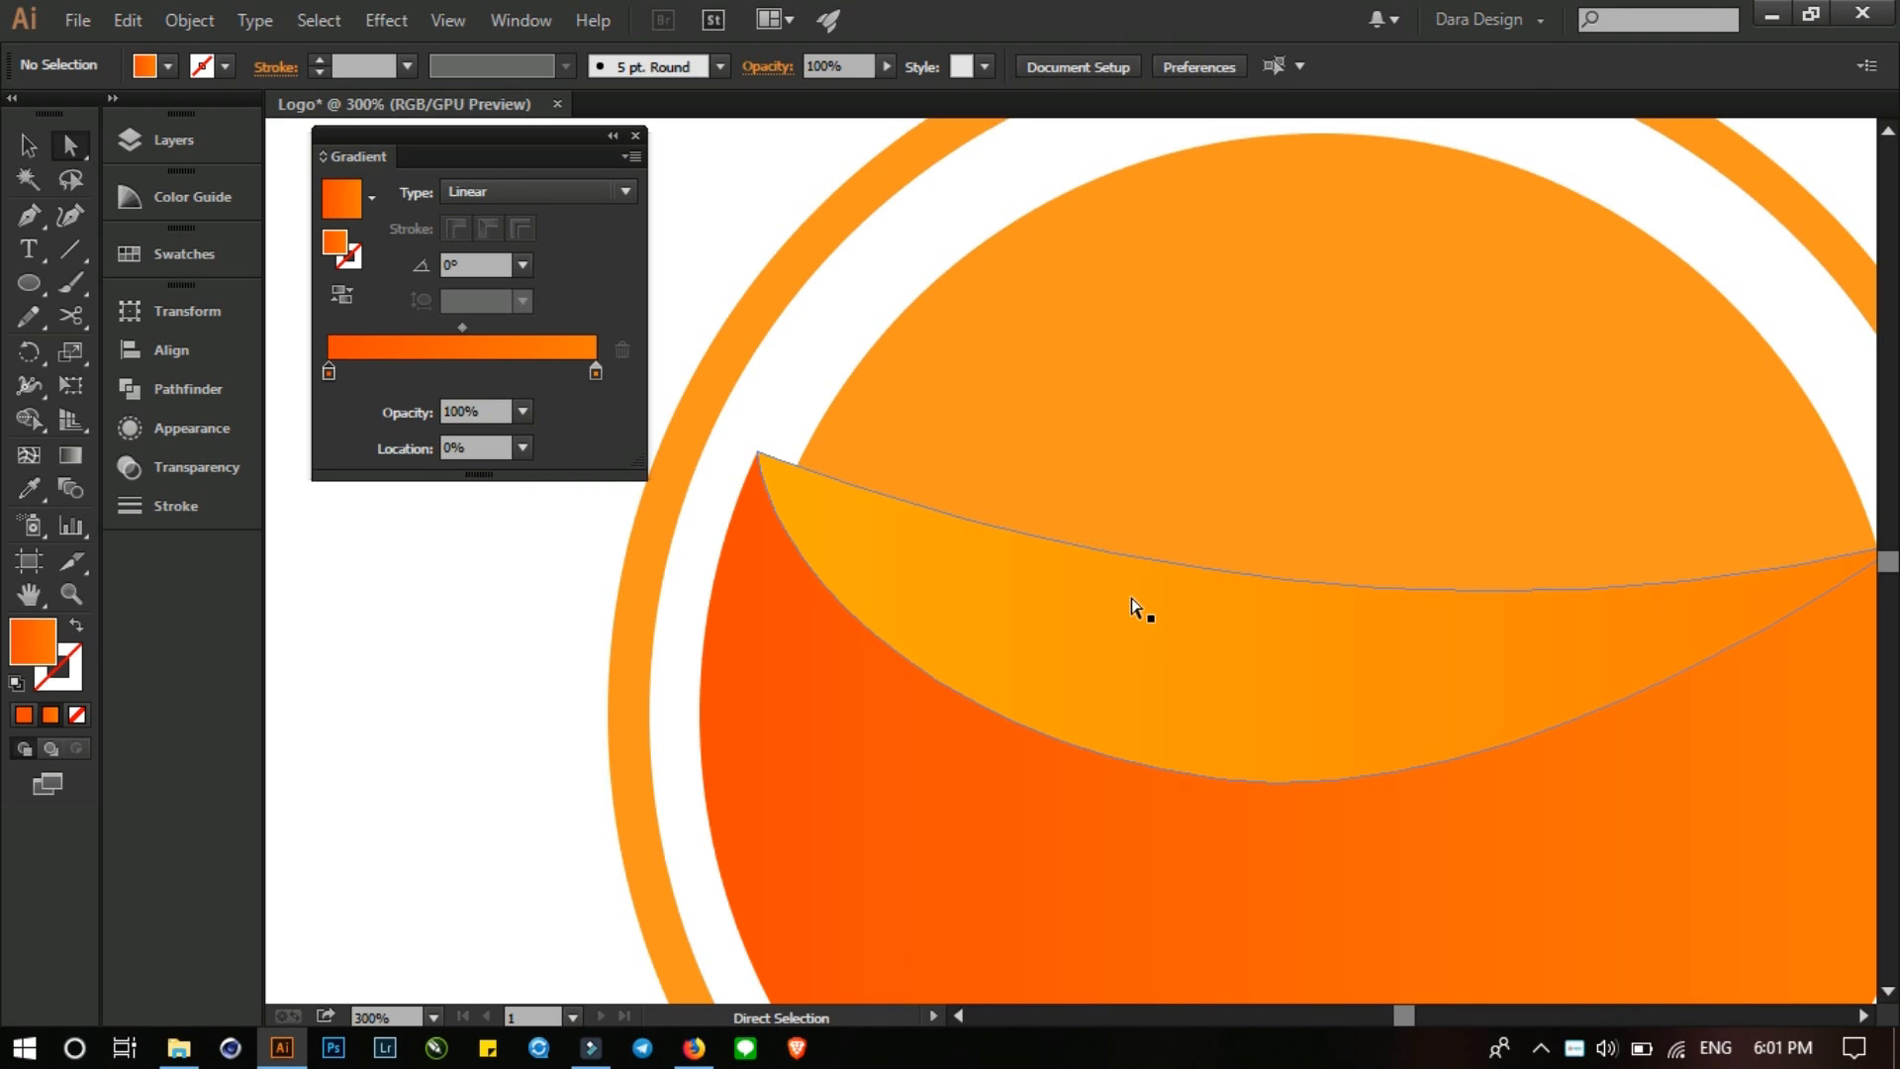
click(1132, 608)
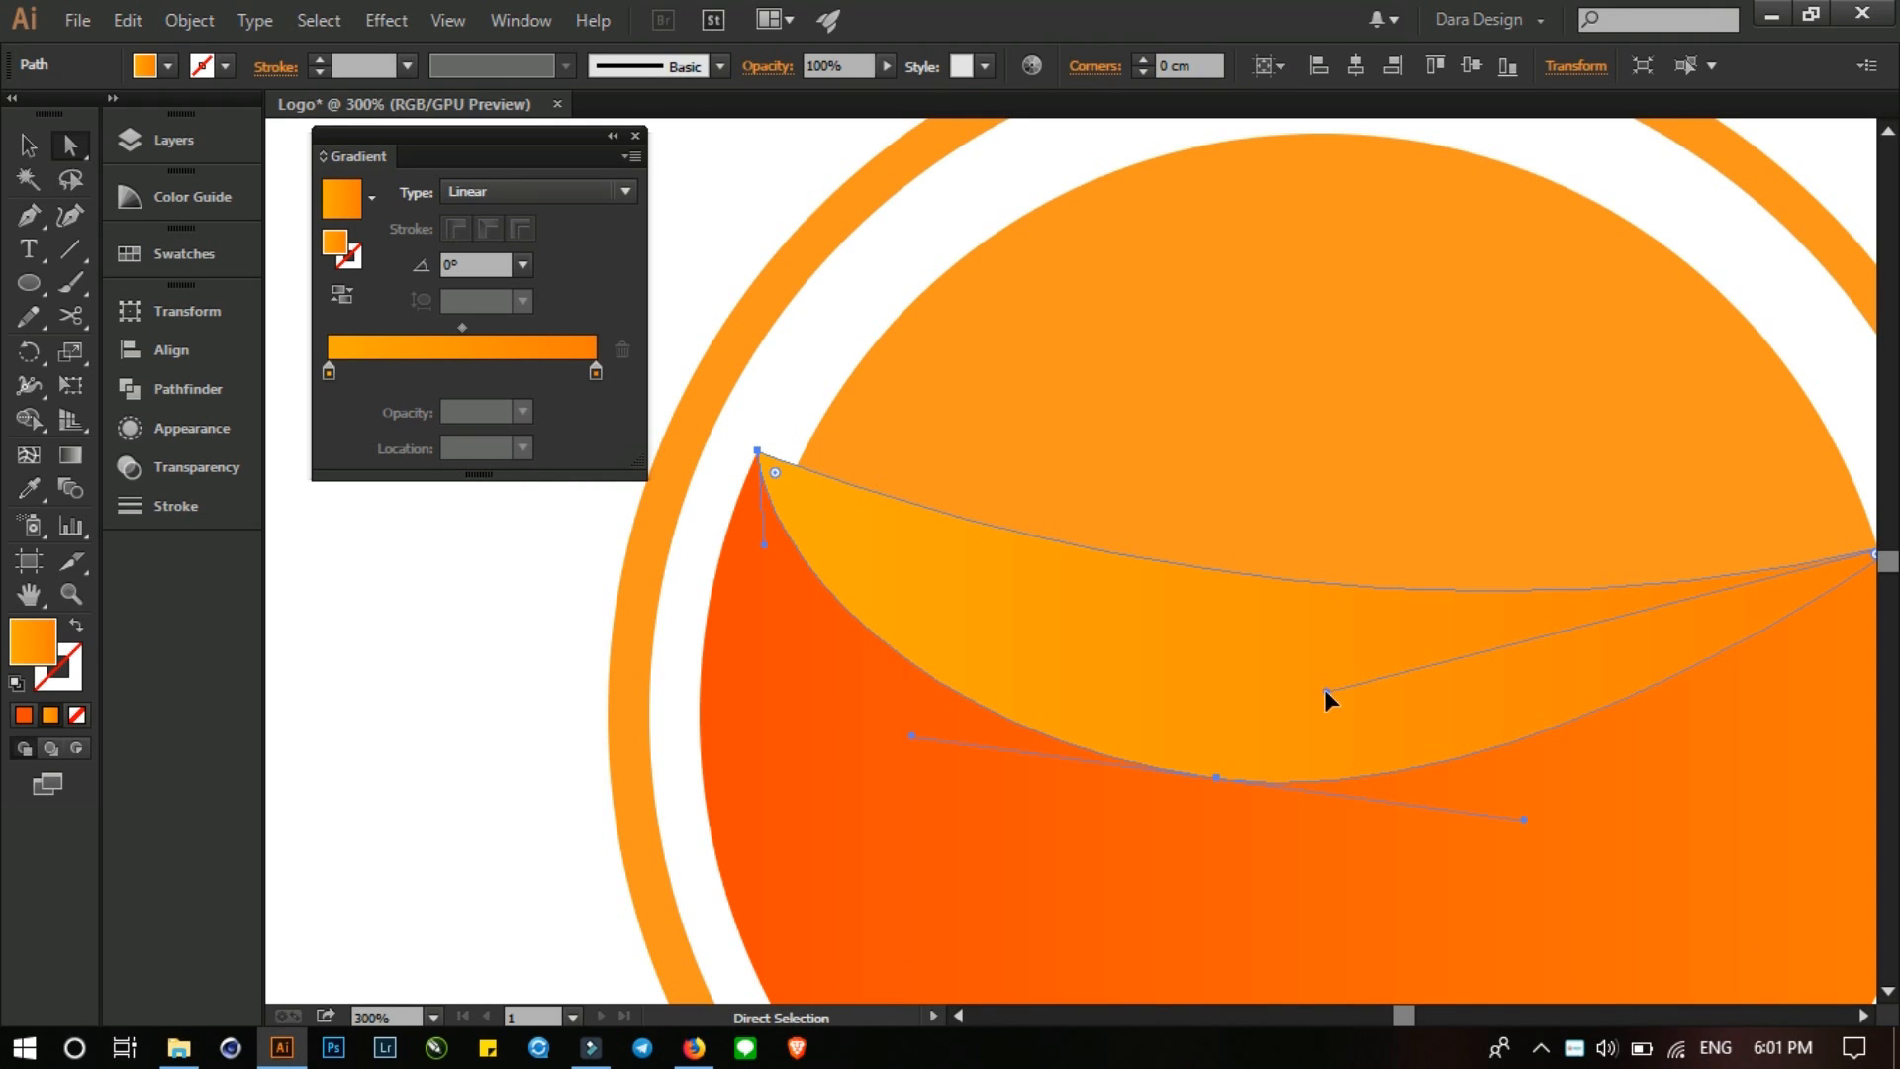
drag(1215, 782, 1040, 752)
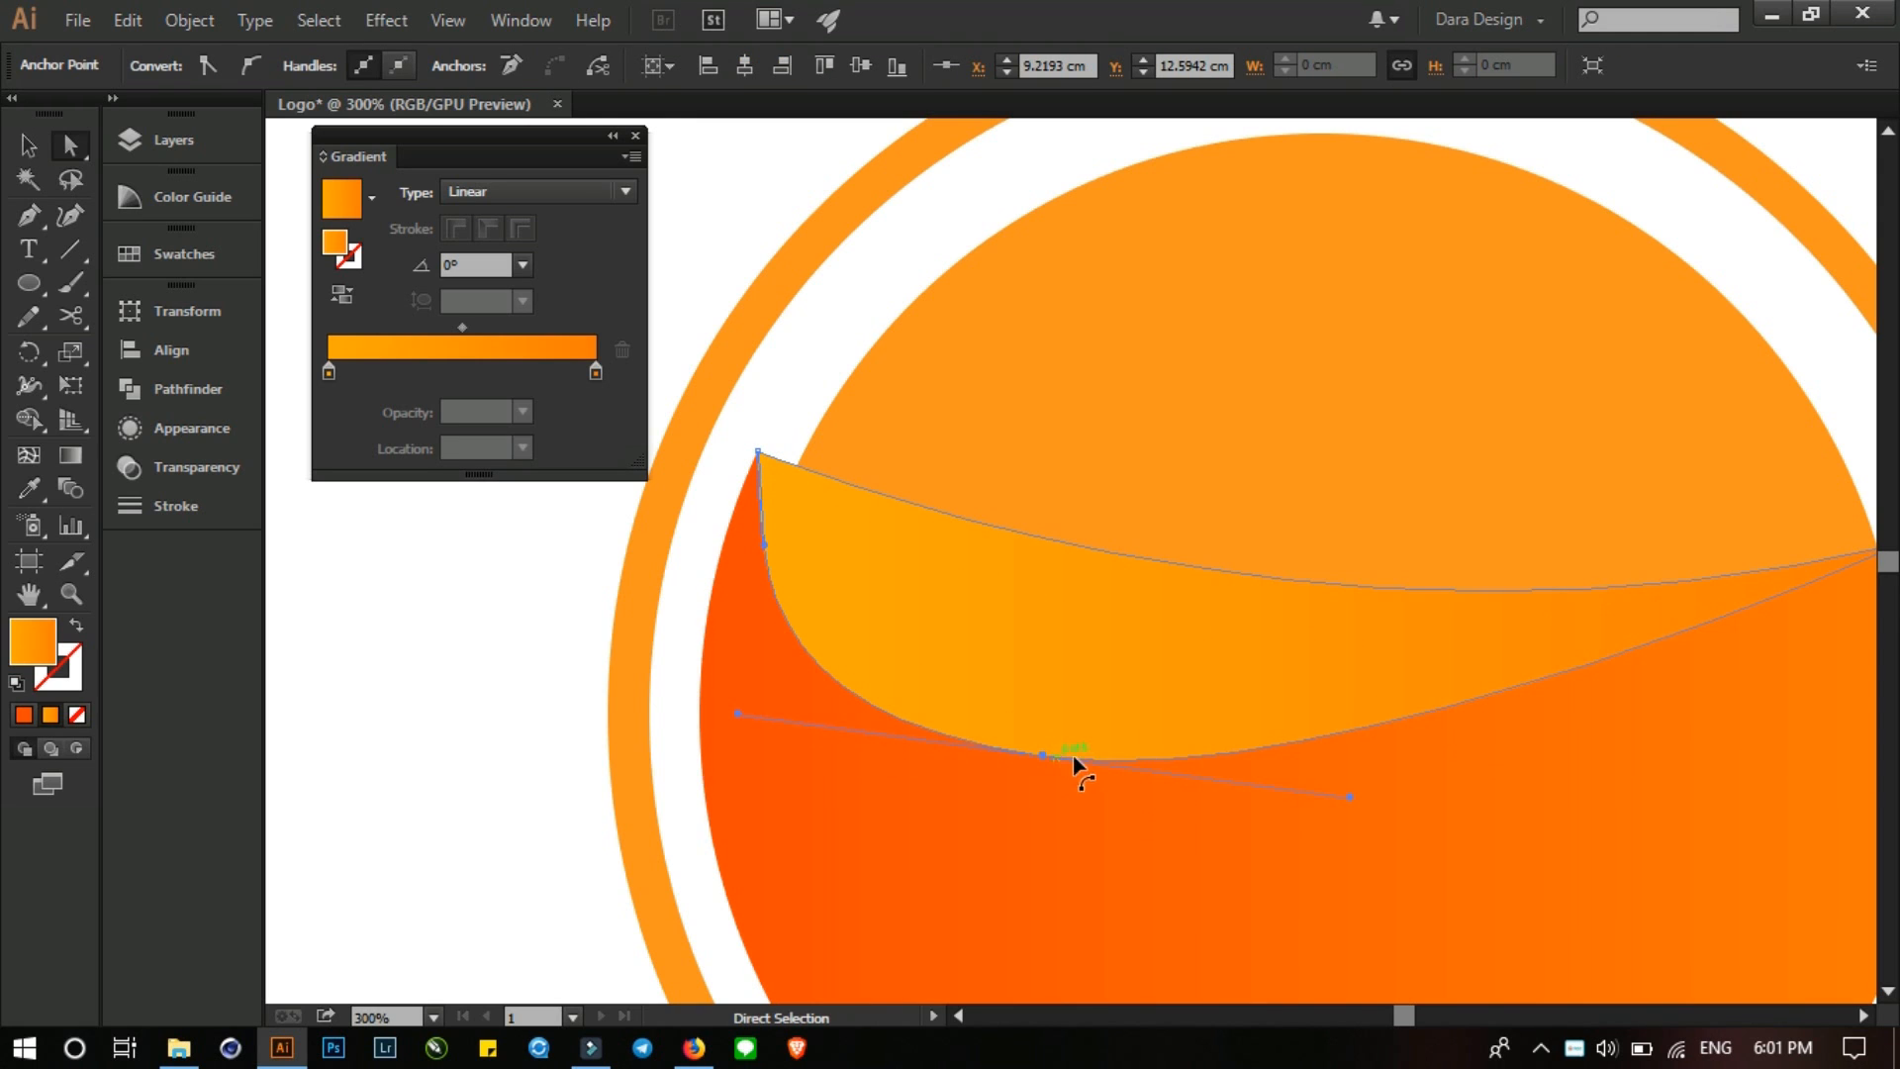
- Try to reshape the left part of the crescent's lower curve with its anchor's direction handle, and undo the adjustments
drag(742, 717, 796, 686)
key(ctrl+z)
click(886, 670)
click(1040, 756)
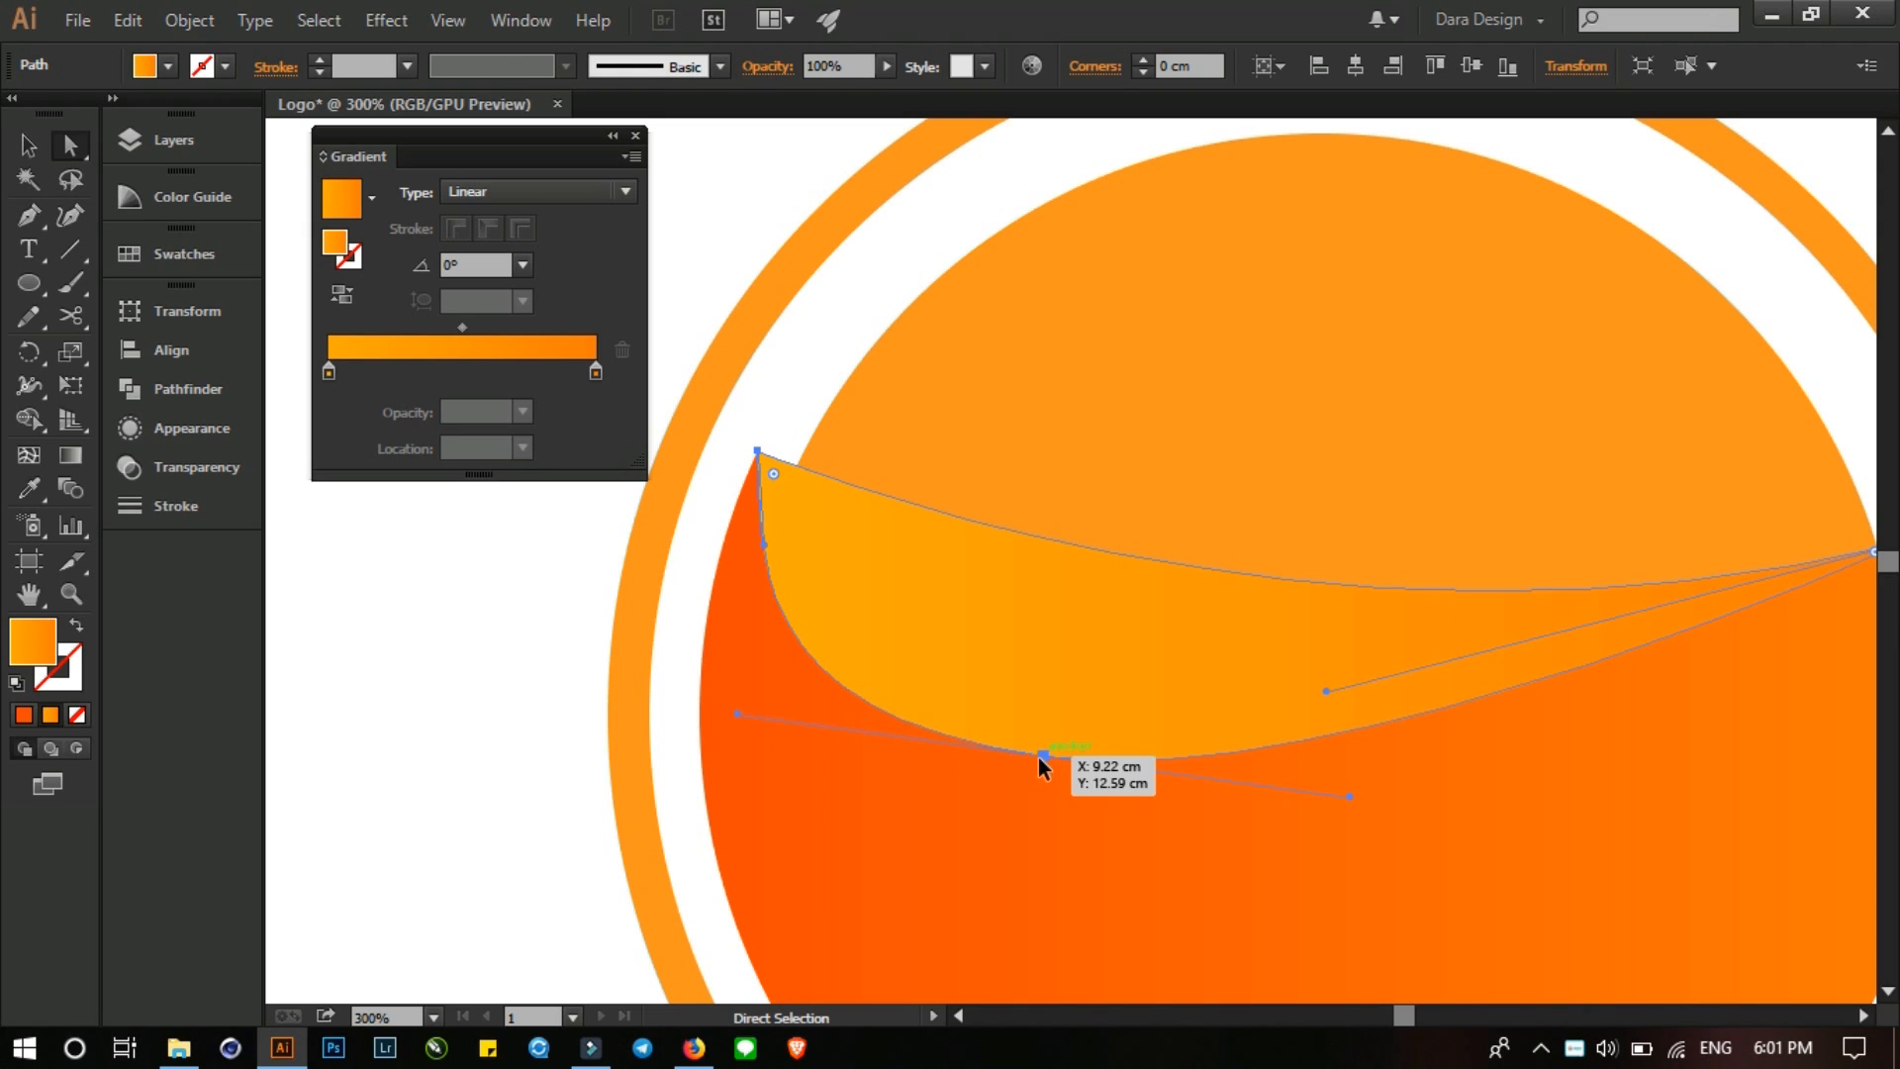
click(742, 721)
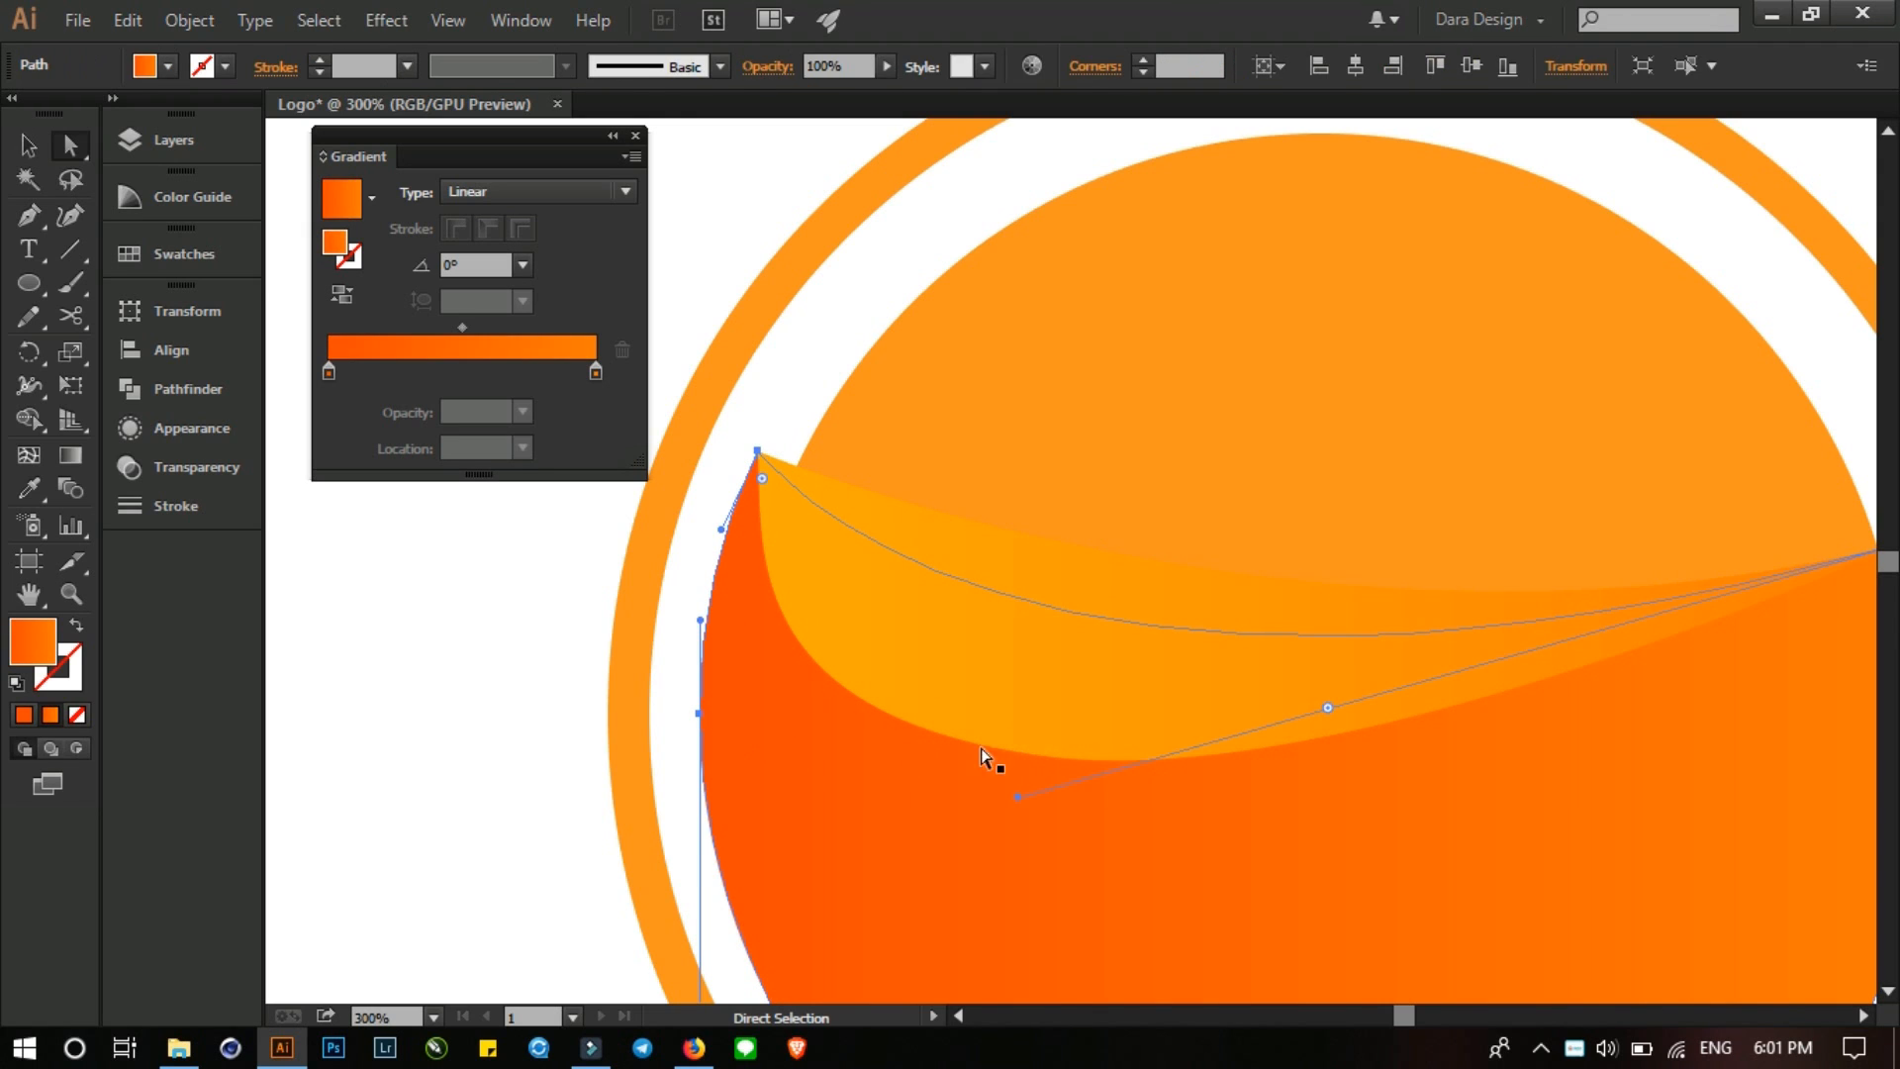
click(1081, 680)
click(1043, 756)
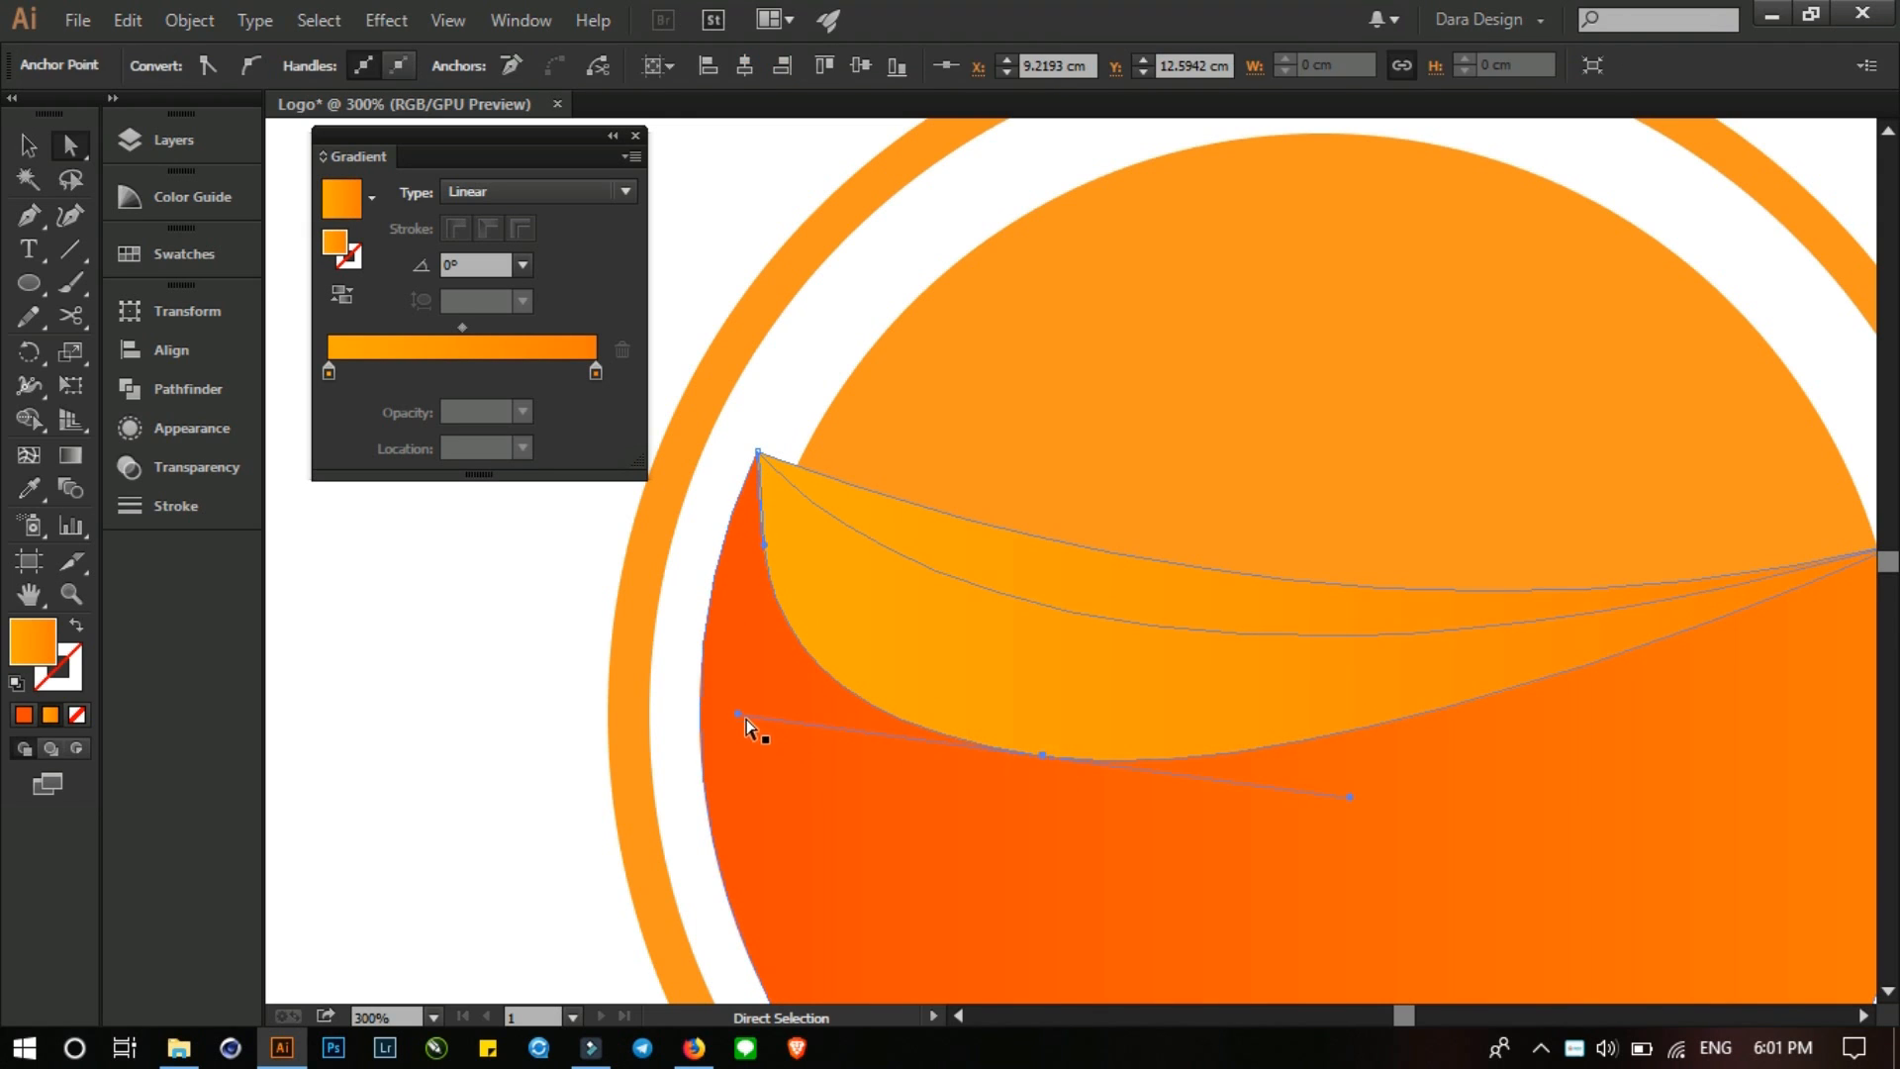
drag(741, 716, 750, 721)
key(ctrl+z)
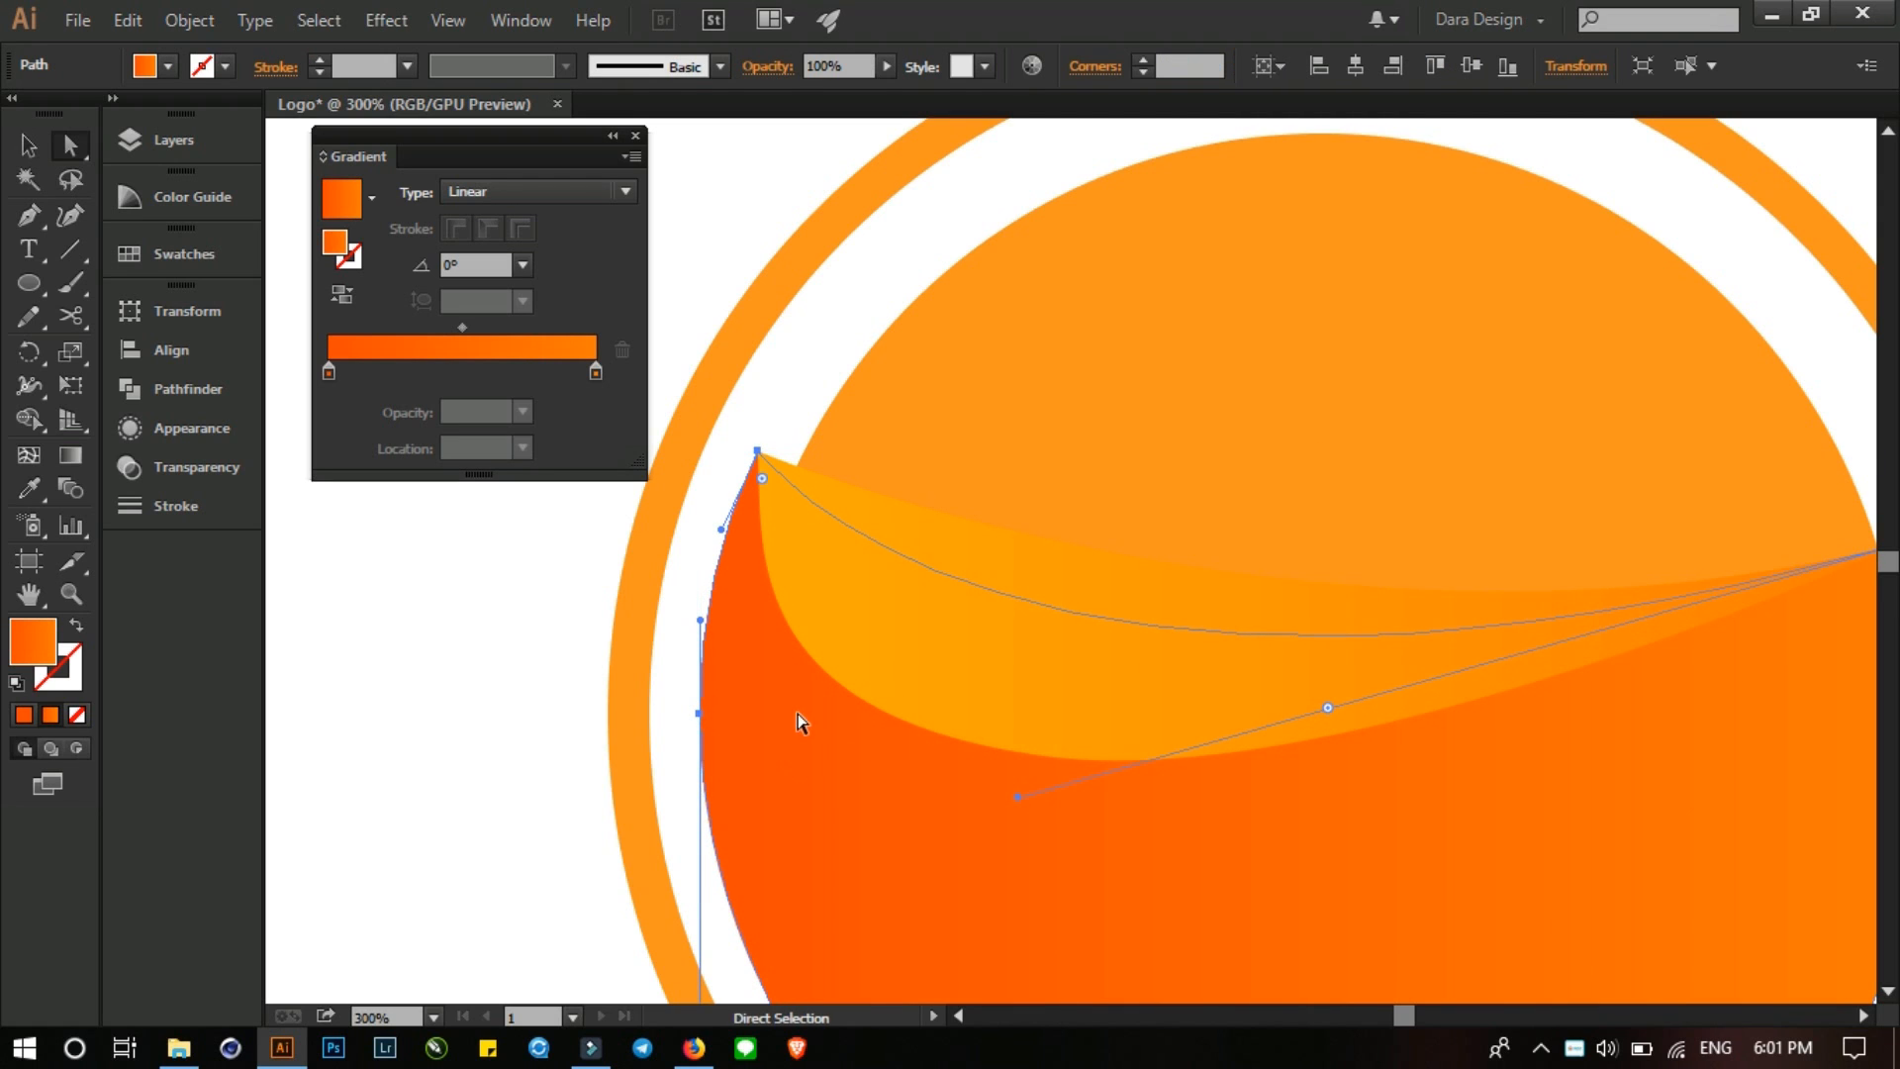
- Lock the bowl and the flat orange inner circle, and select the crescent
key(ctrl+2)
click(876, 808)
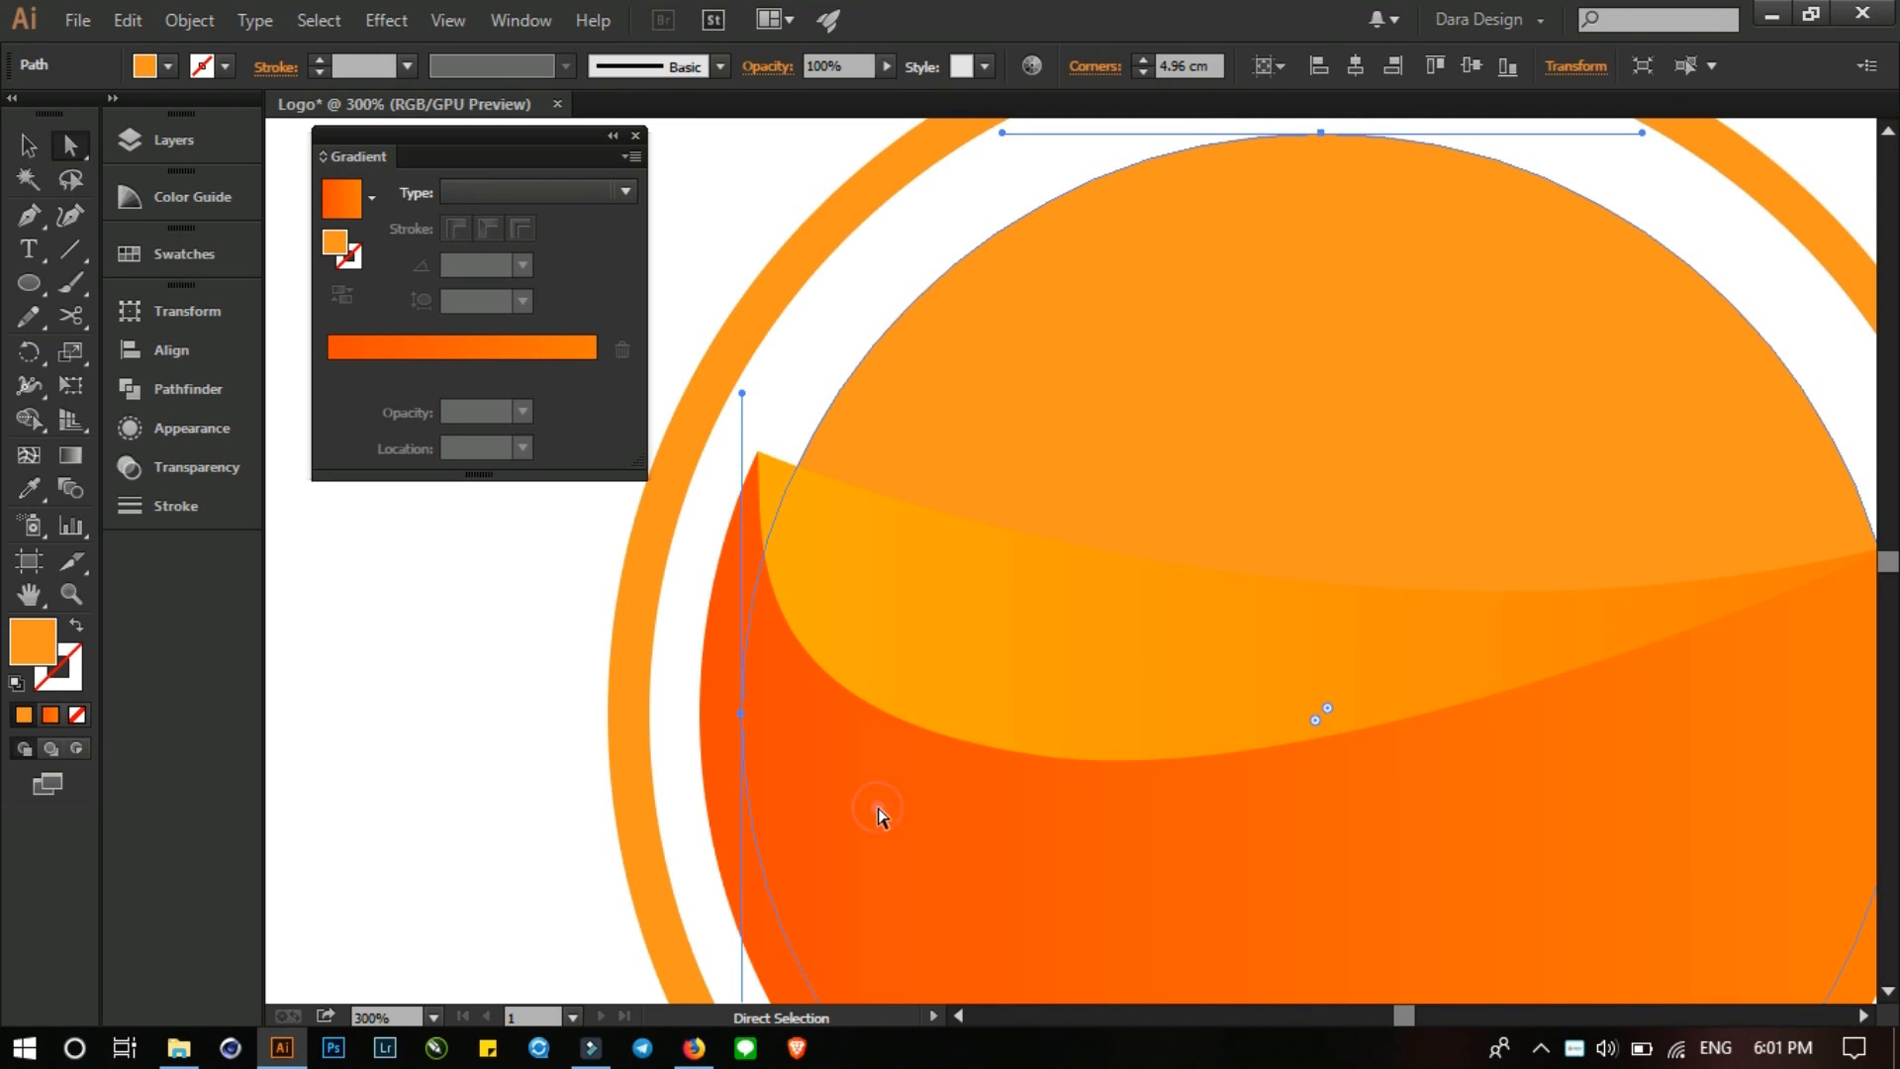
key(ctrl+2)
click(976, 646)
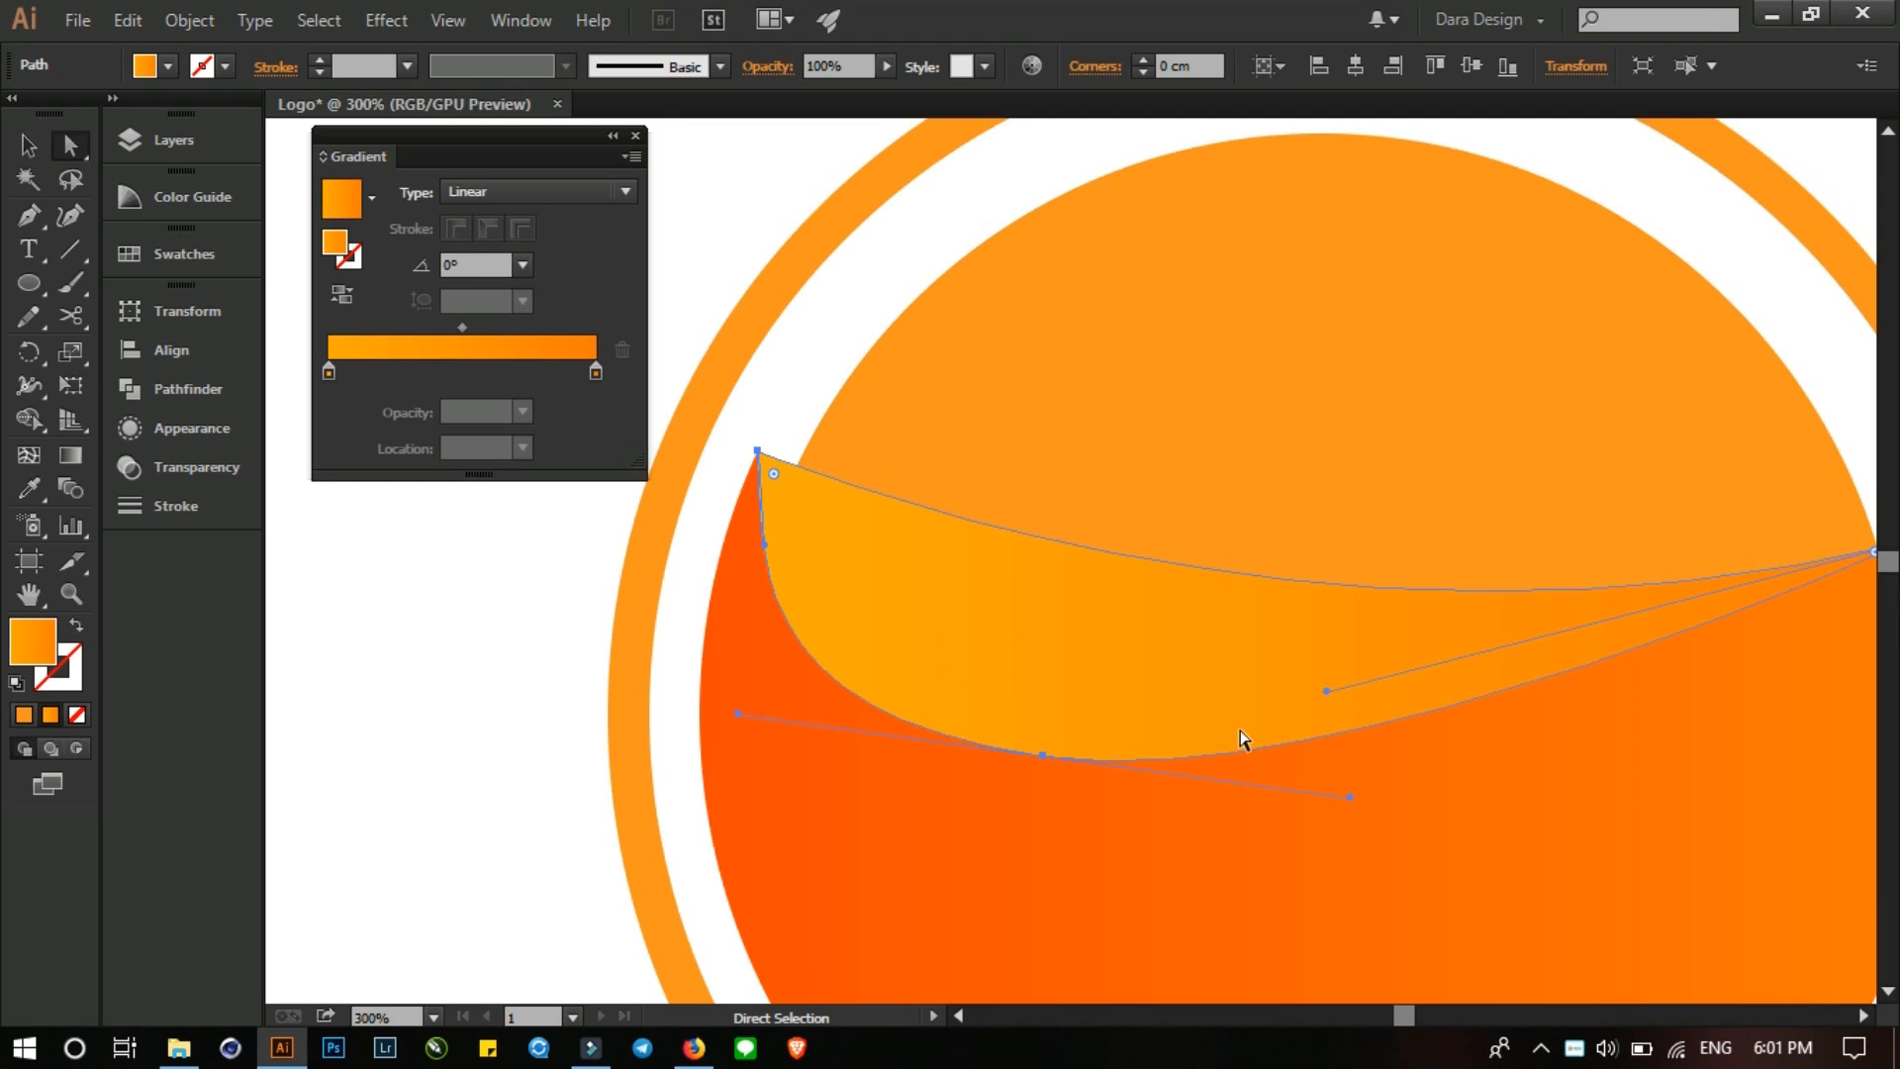
- Change the crescent gradient's end stop to red-orange by lowering its green value, and deselect the crescent
key(ctrl+minus)
key(ctrl+minus)
click(1718, 640)
click(1191, 649)
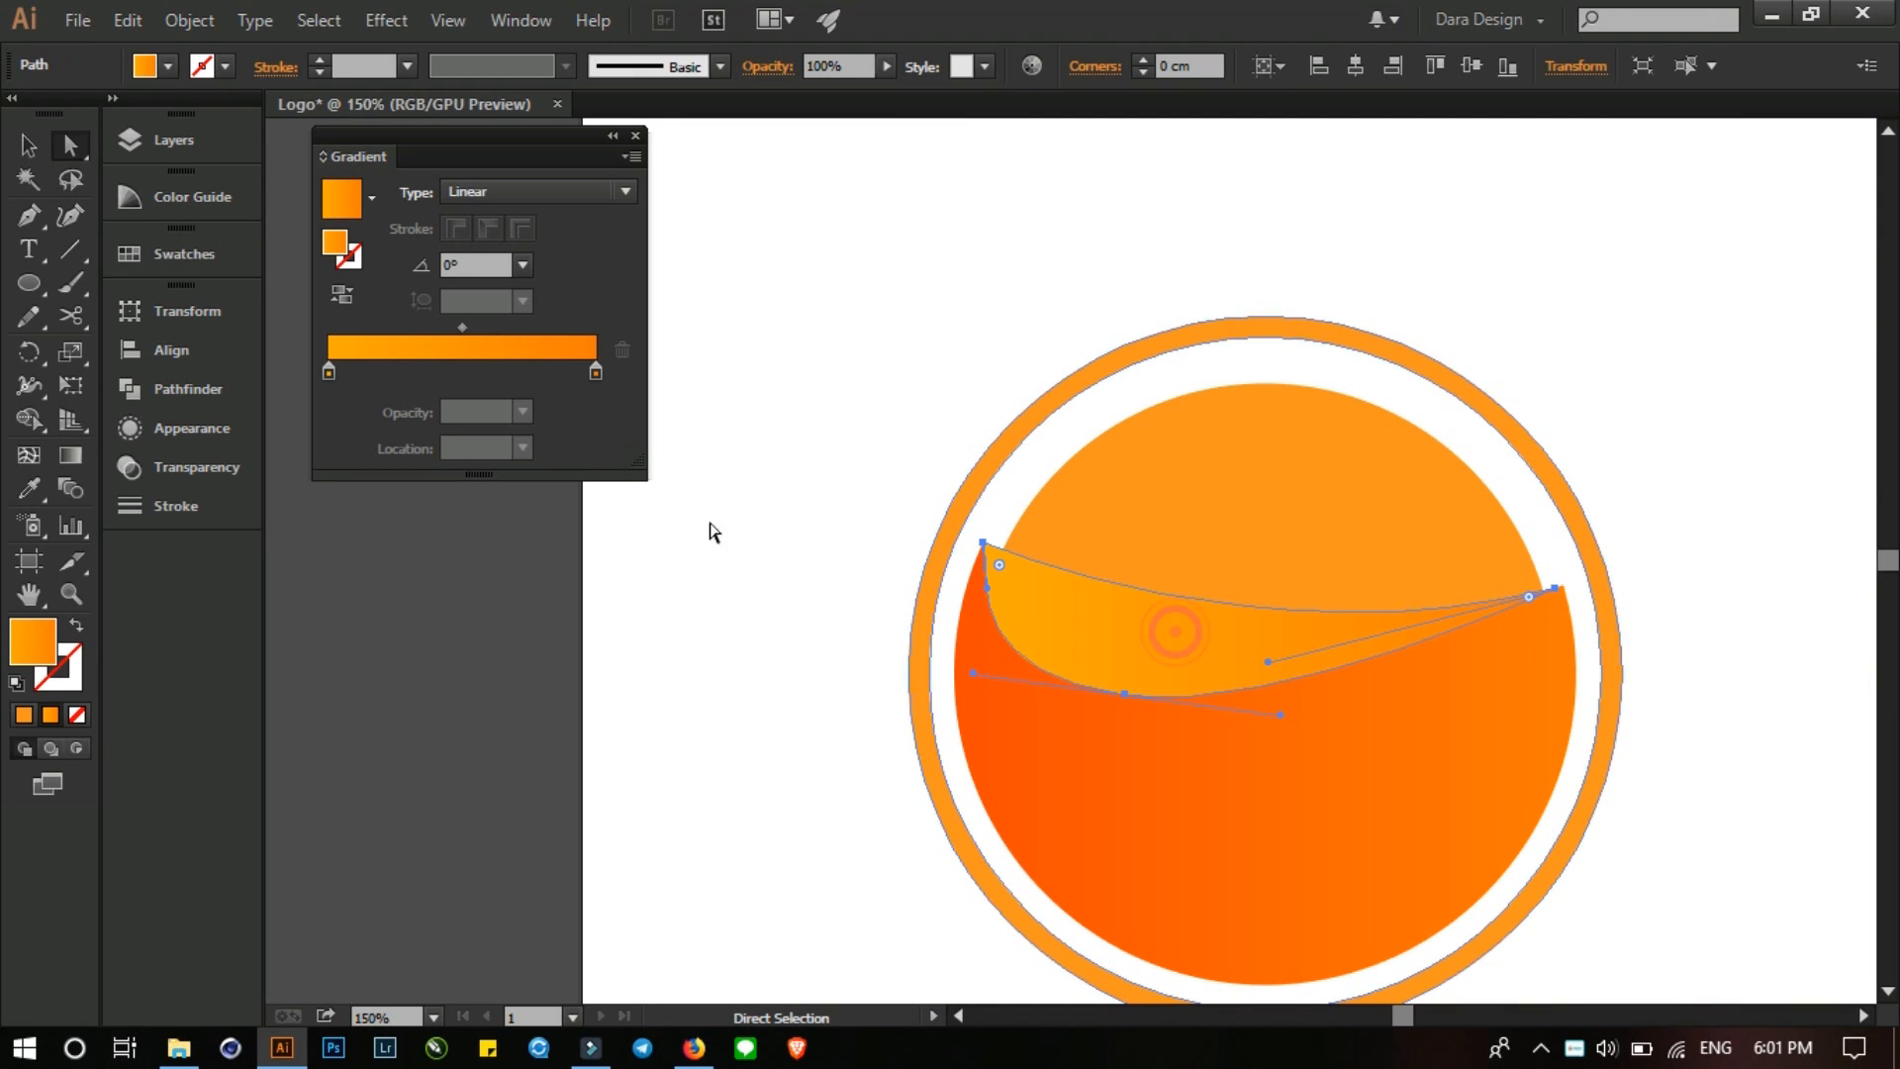
double_click(596, 372)
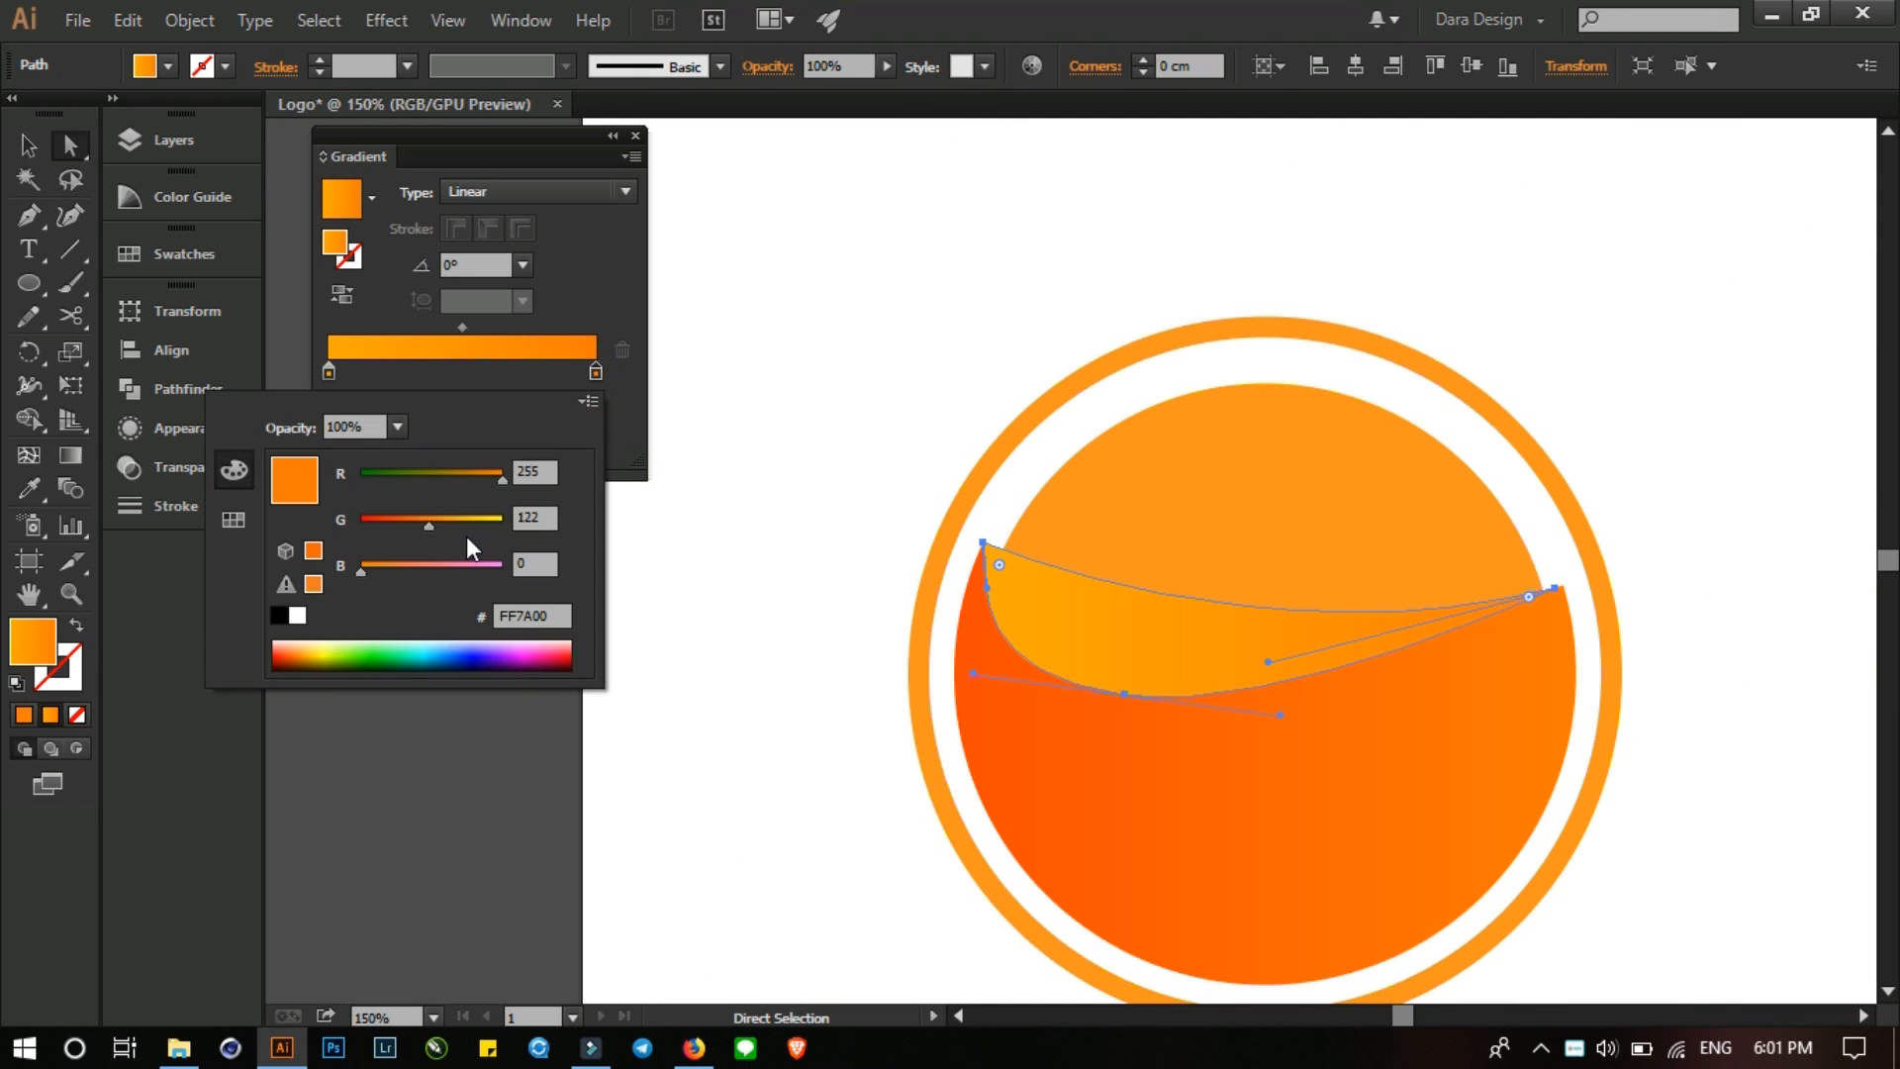
drag(430, 523, 397, 524)
click(1720, 597)
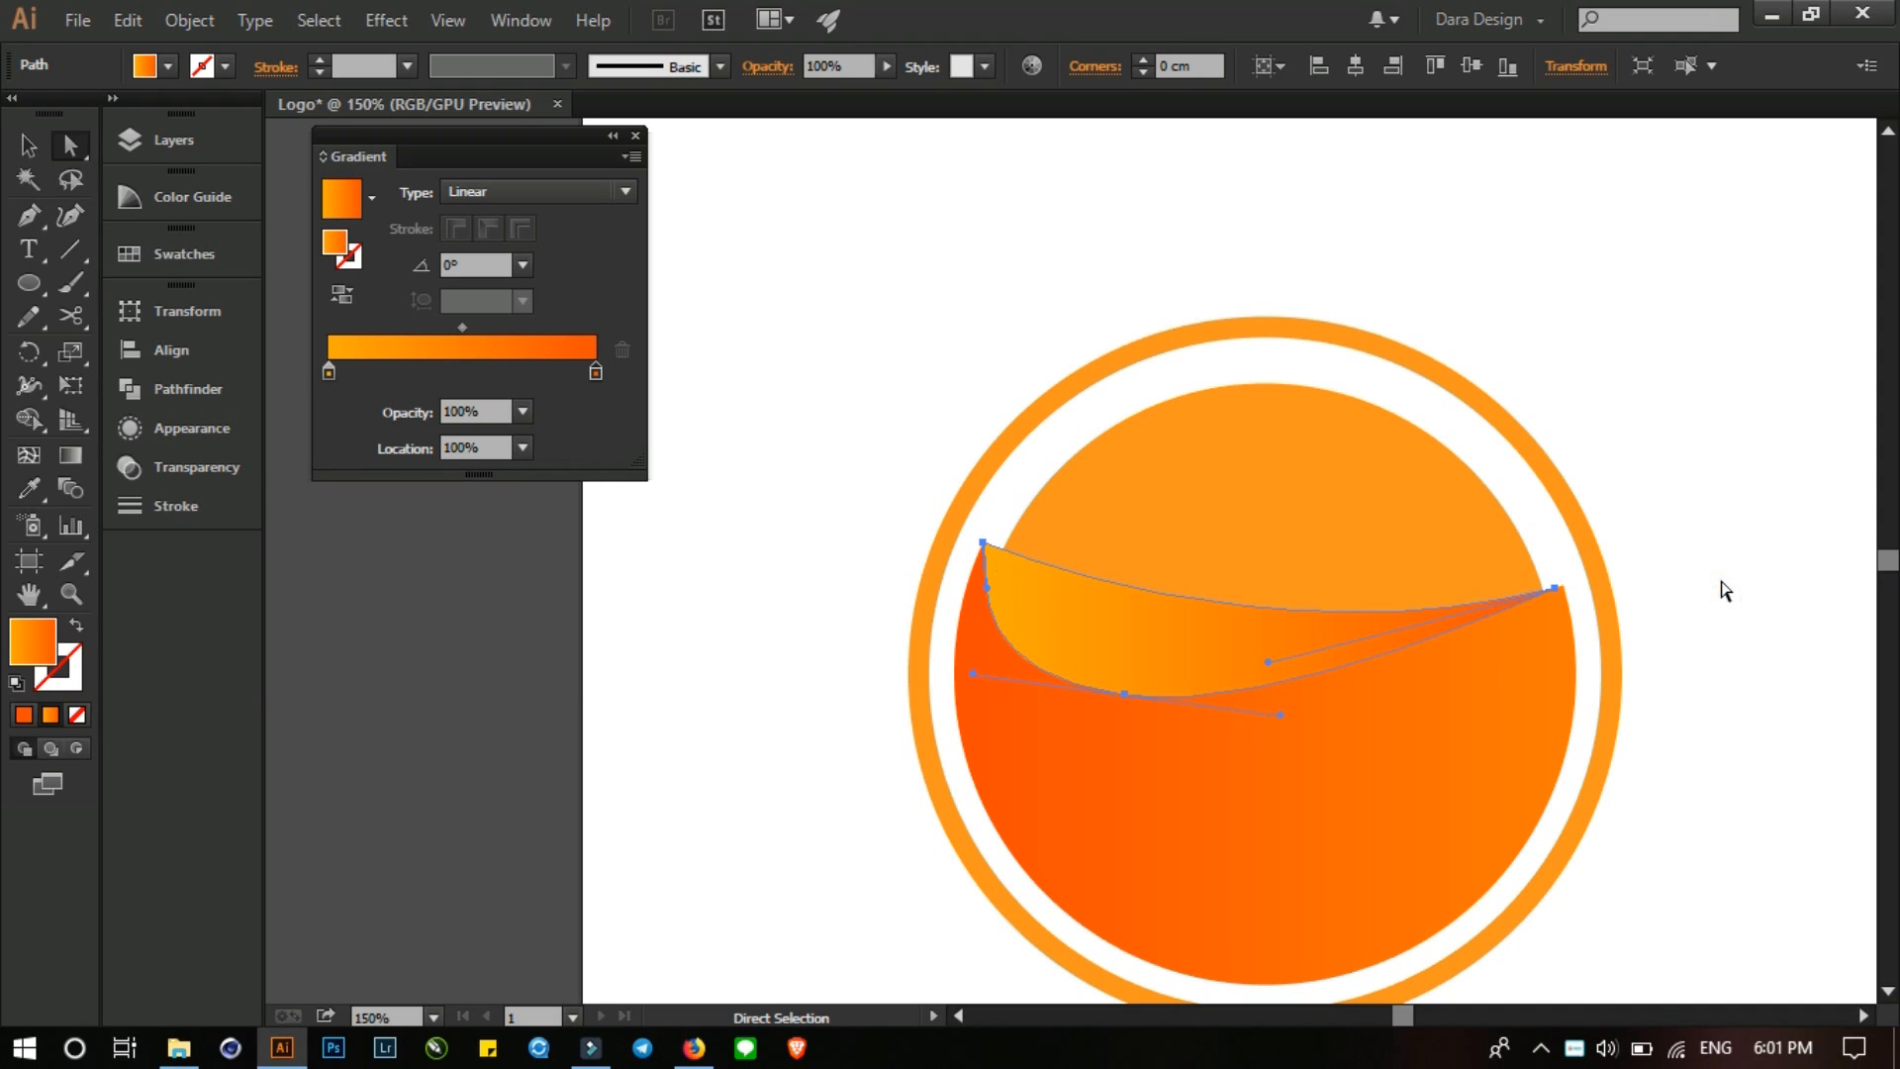
drag(1727, 649, 1657, 686)
- Fill the unlocked inner circle with the crescent's amber-to-red-orange linear gradient
click(1175, 542)
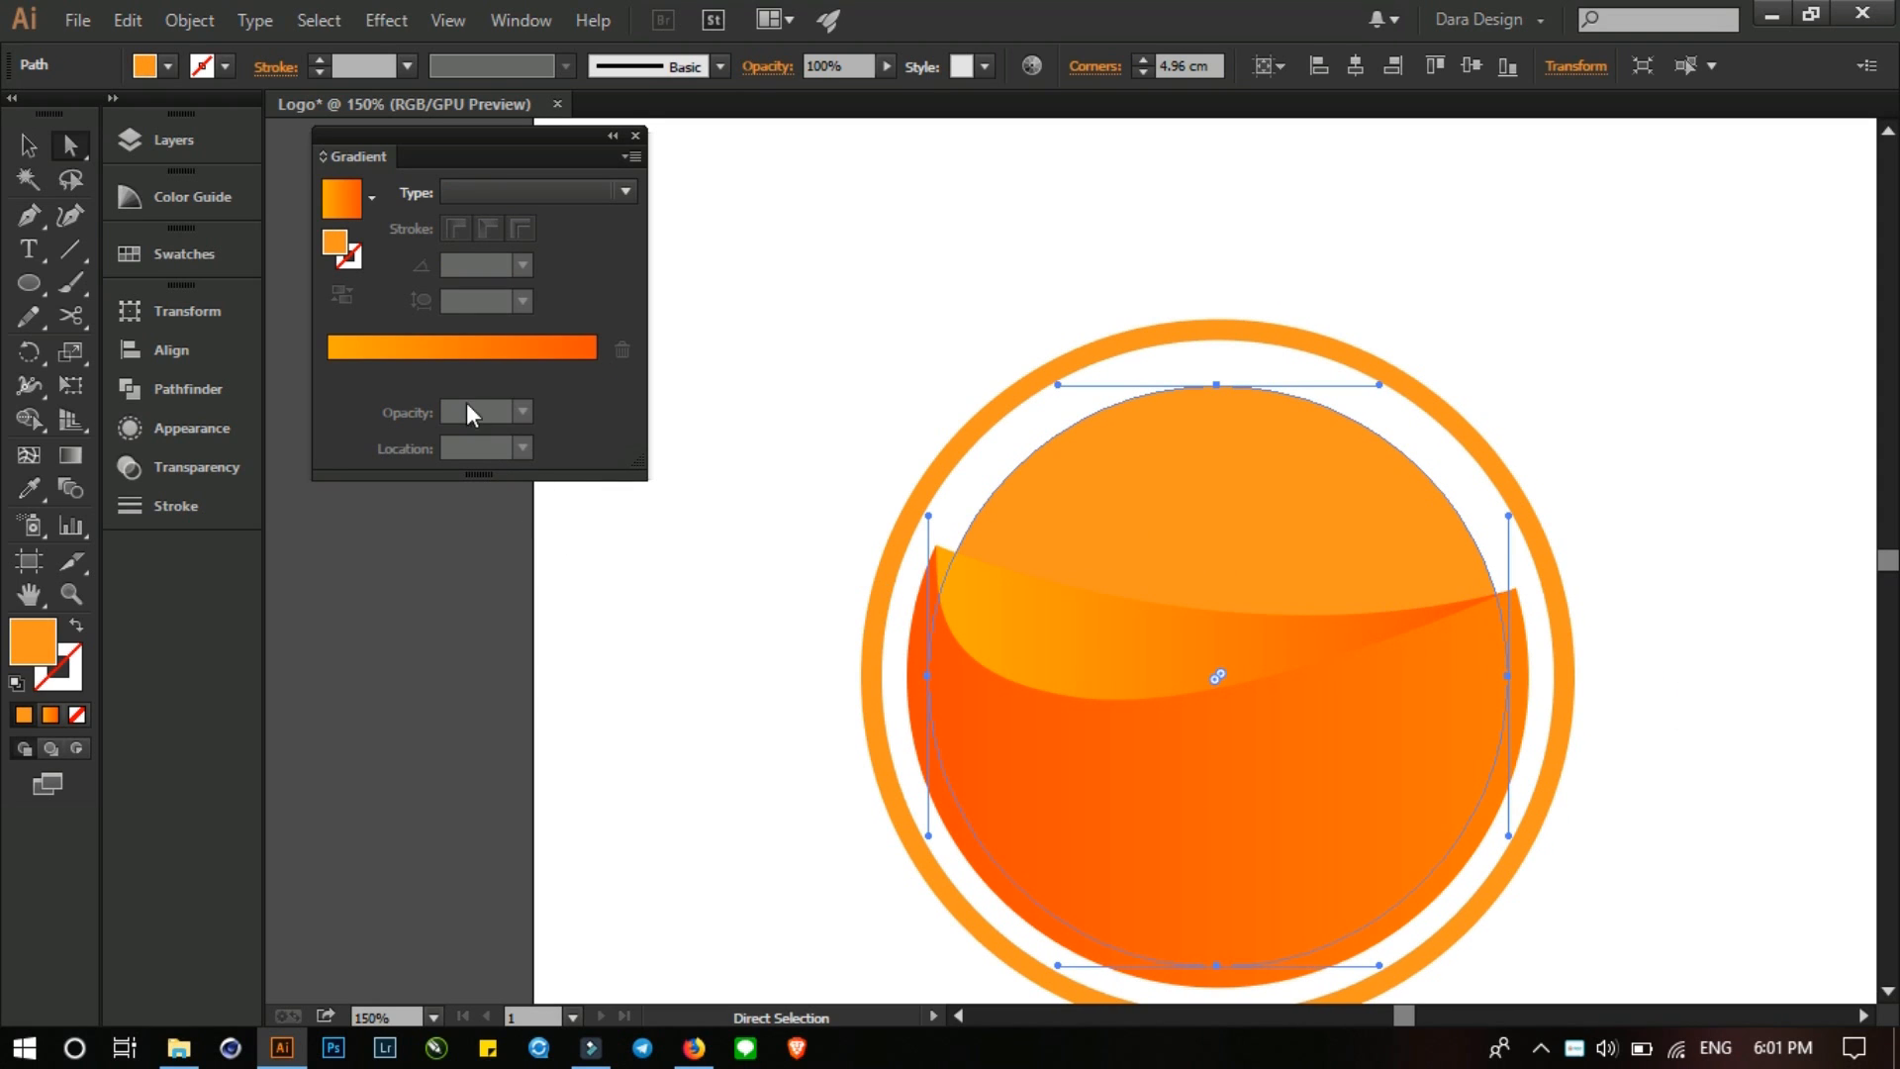
click(451, 355)
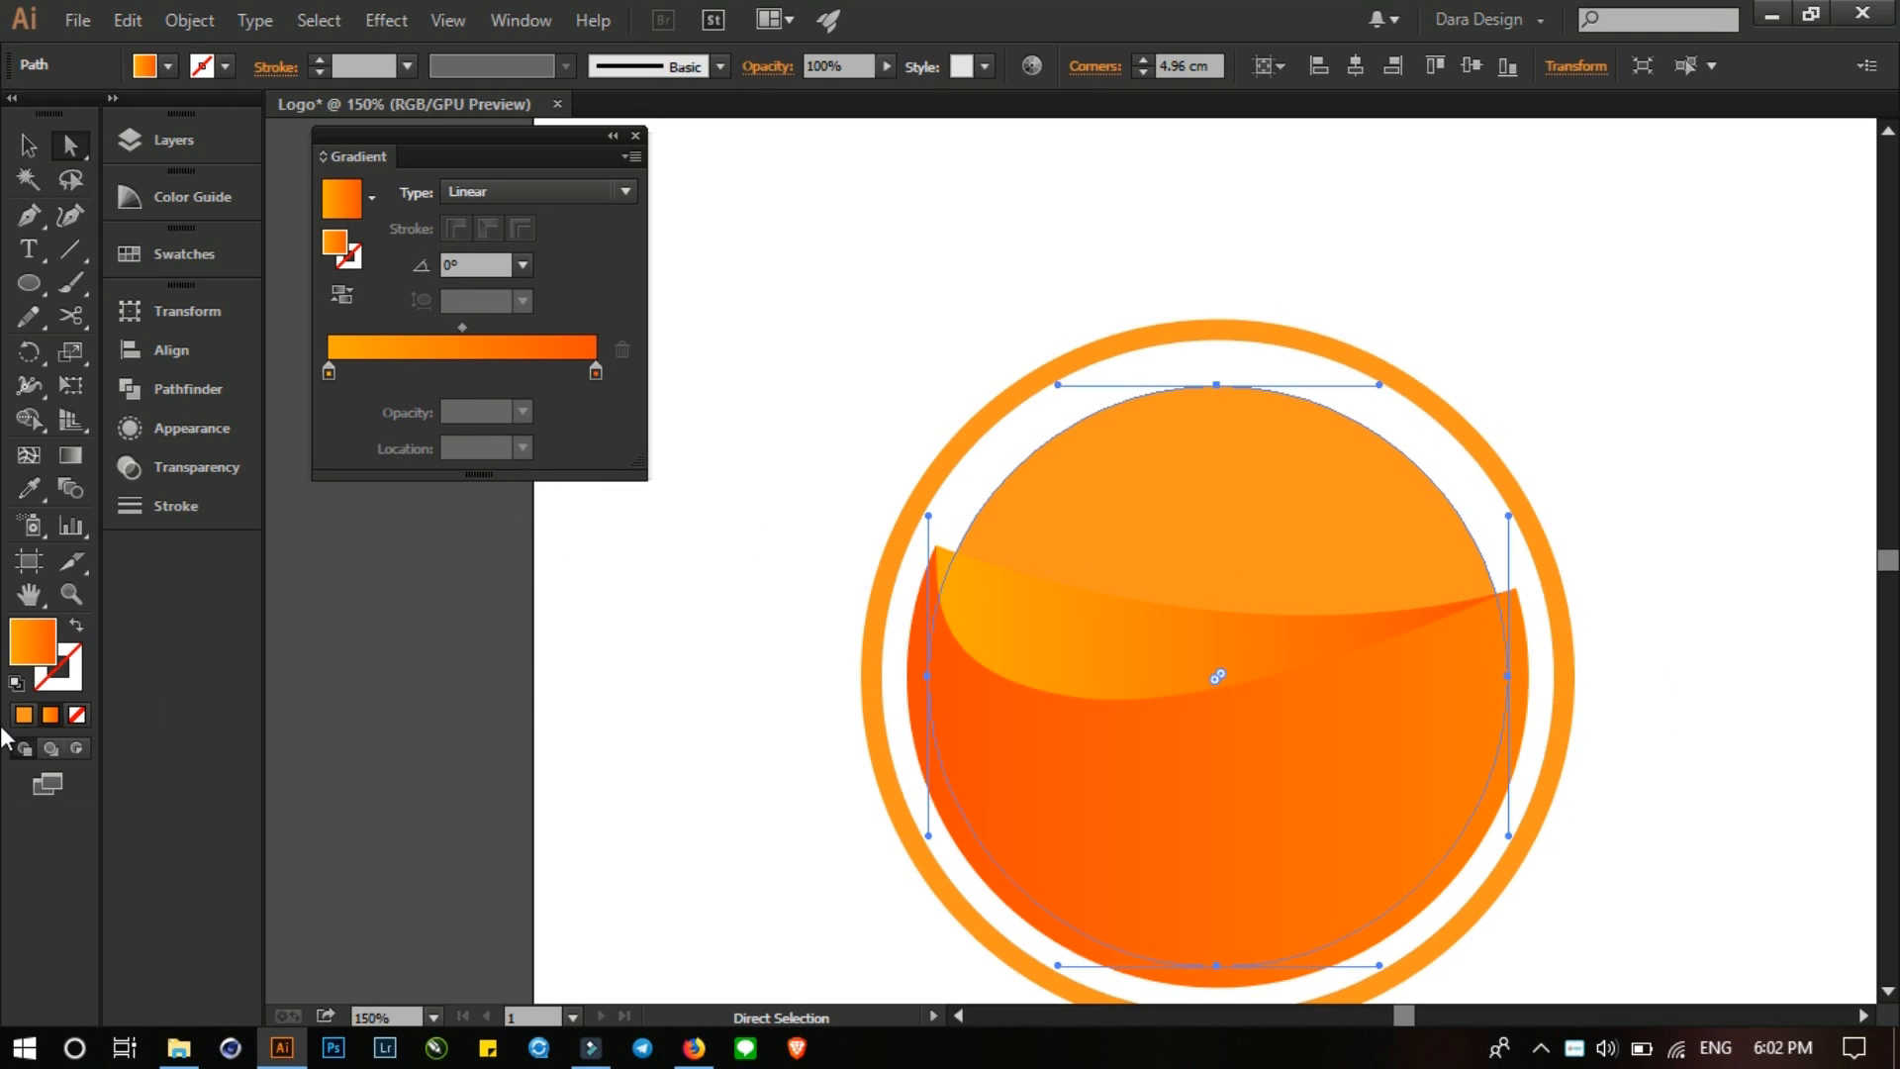
click(28, 145)
click(797, 610)
- Reselect the gradient-filled circle, try moving it to the right of the flat circle, and undo the move
click(1236, 529)
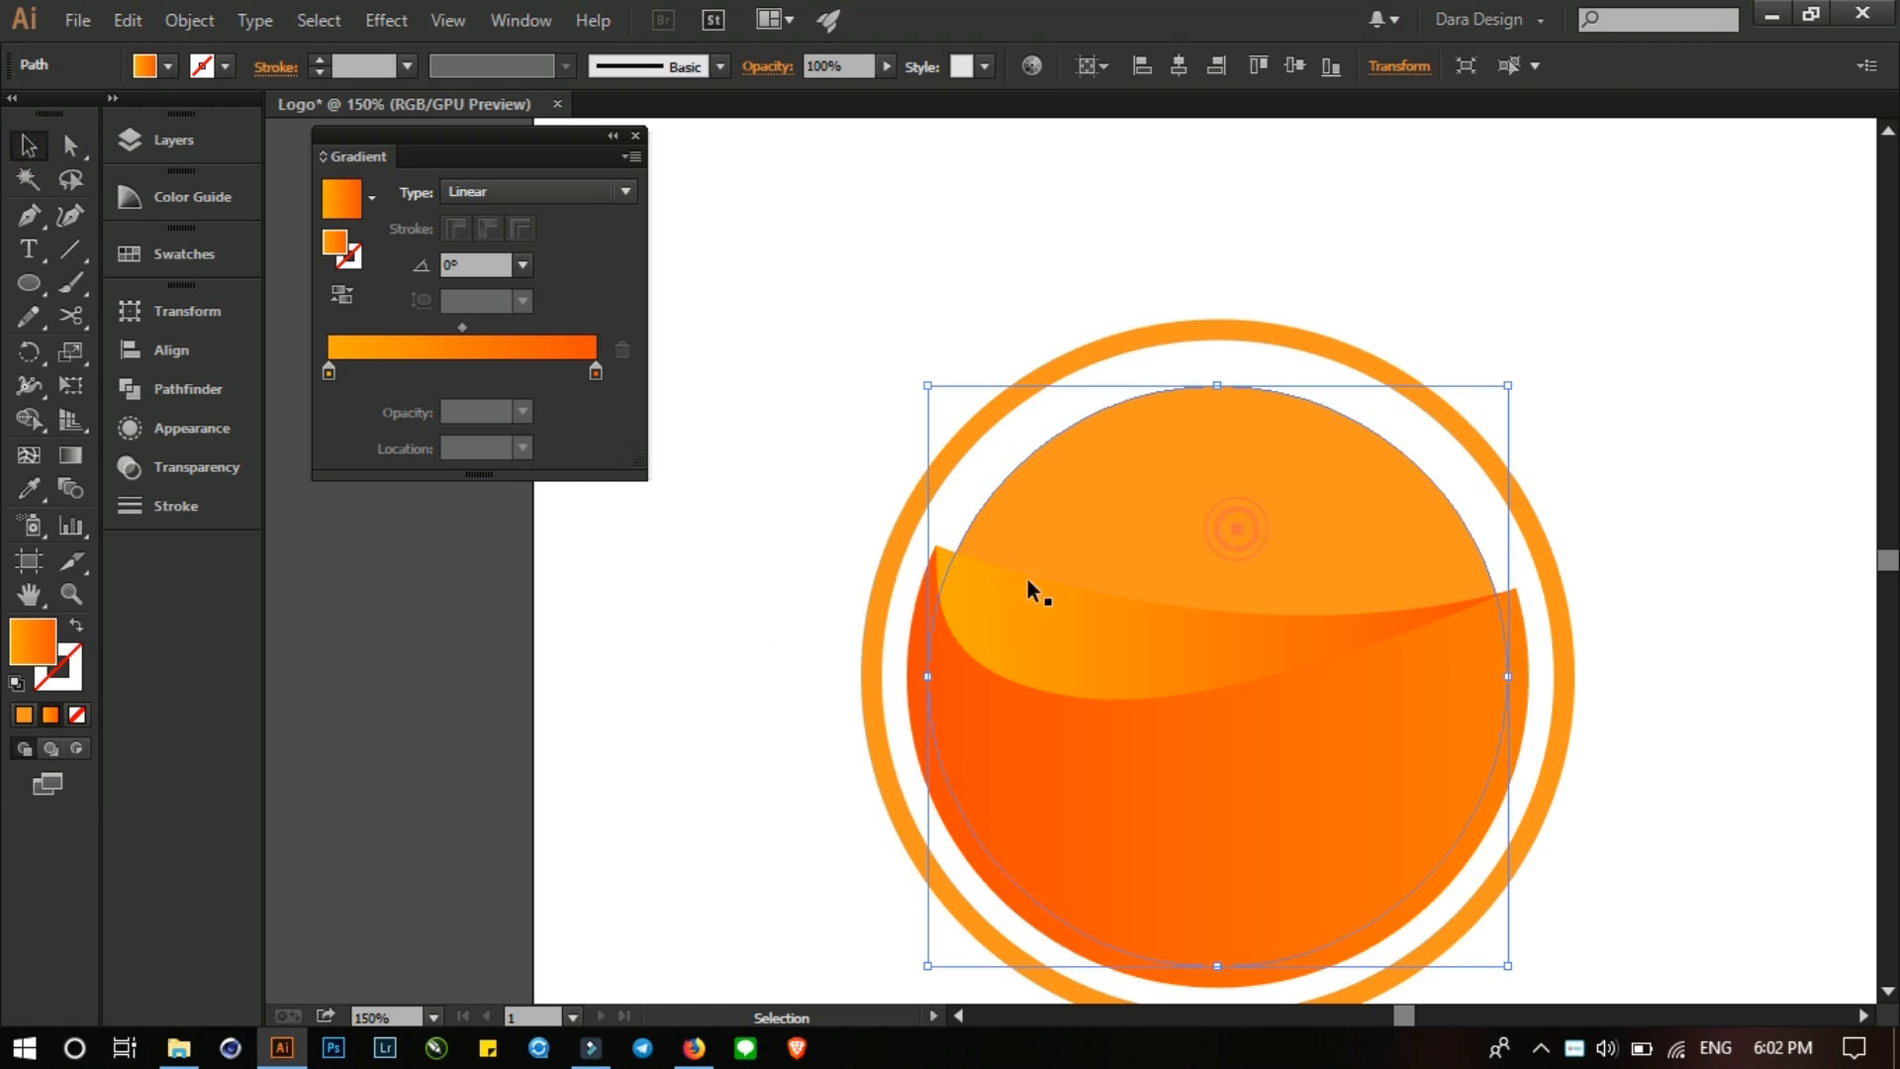
click(435, 353)
drag(1185, 550, 1272, 551)
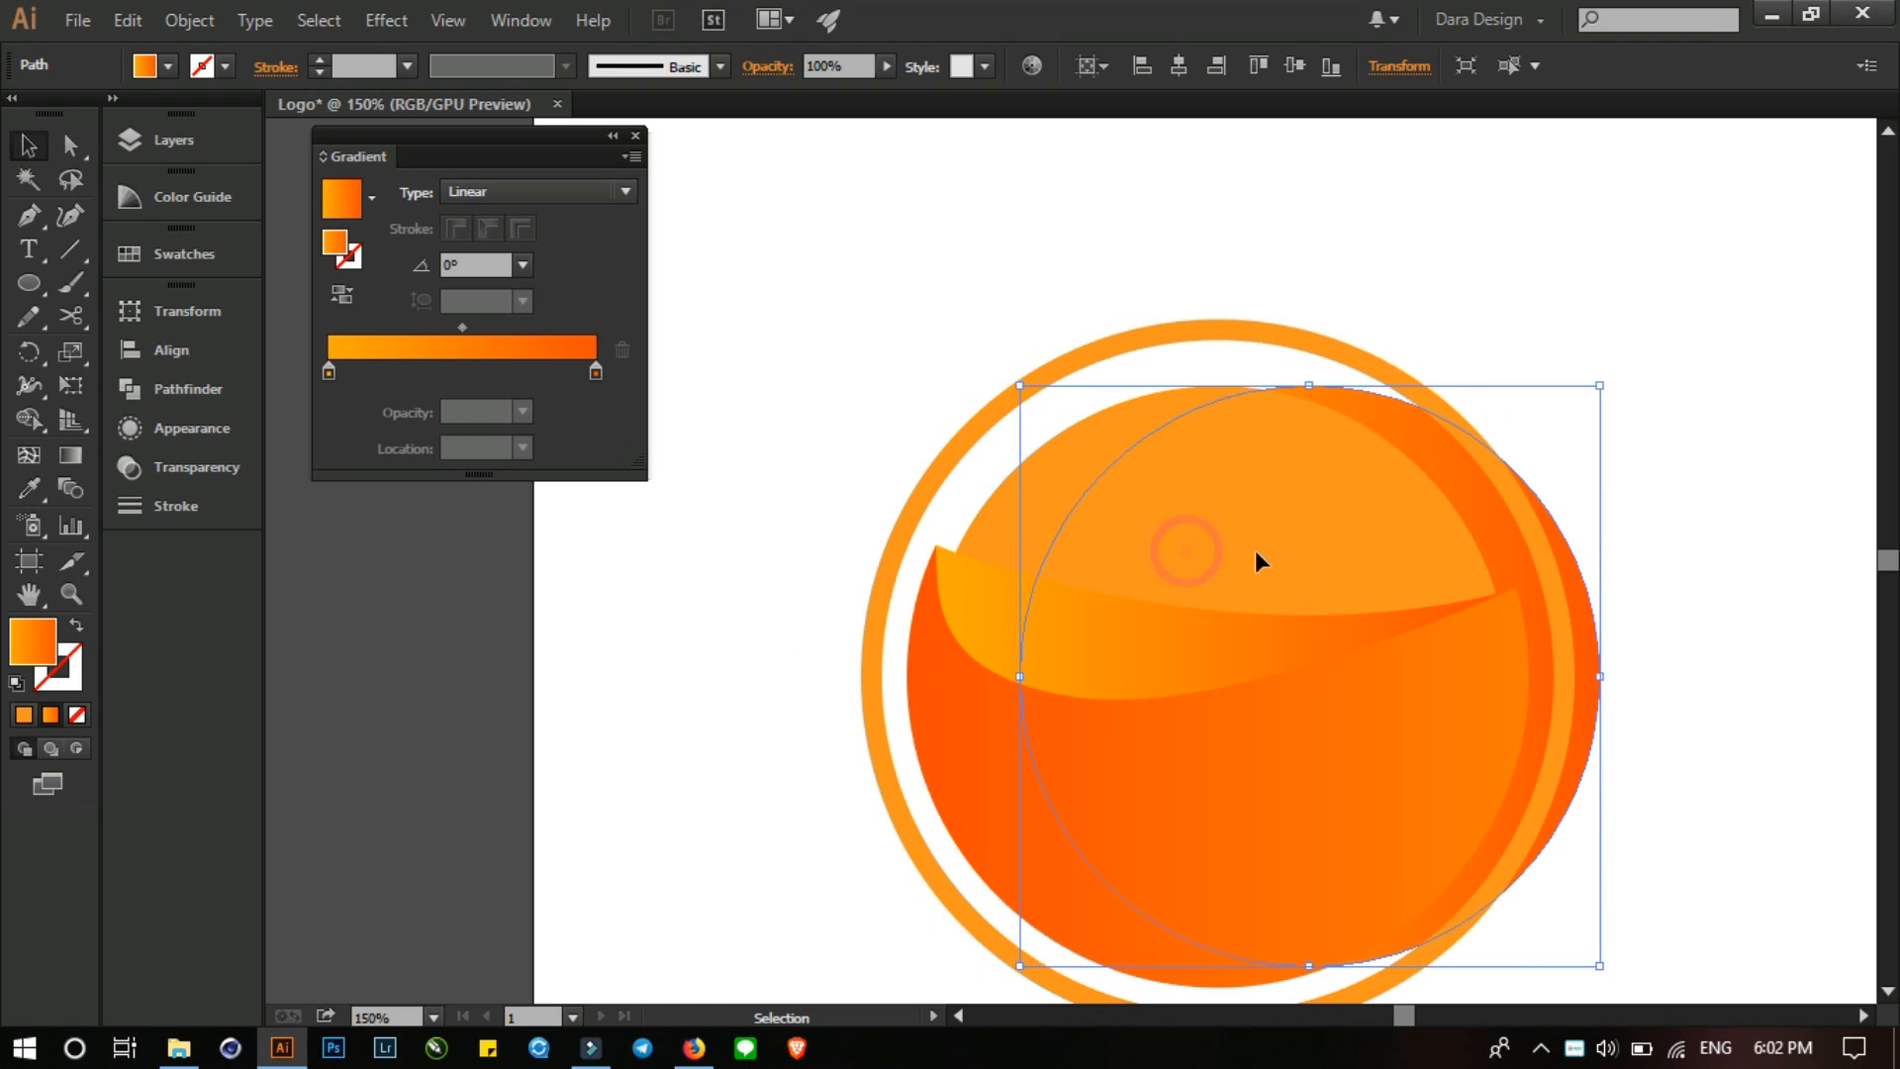
key(ctrl+z)
- Unlock all locked objects and clear the selection
key(ctrl+c)
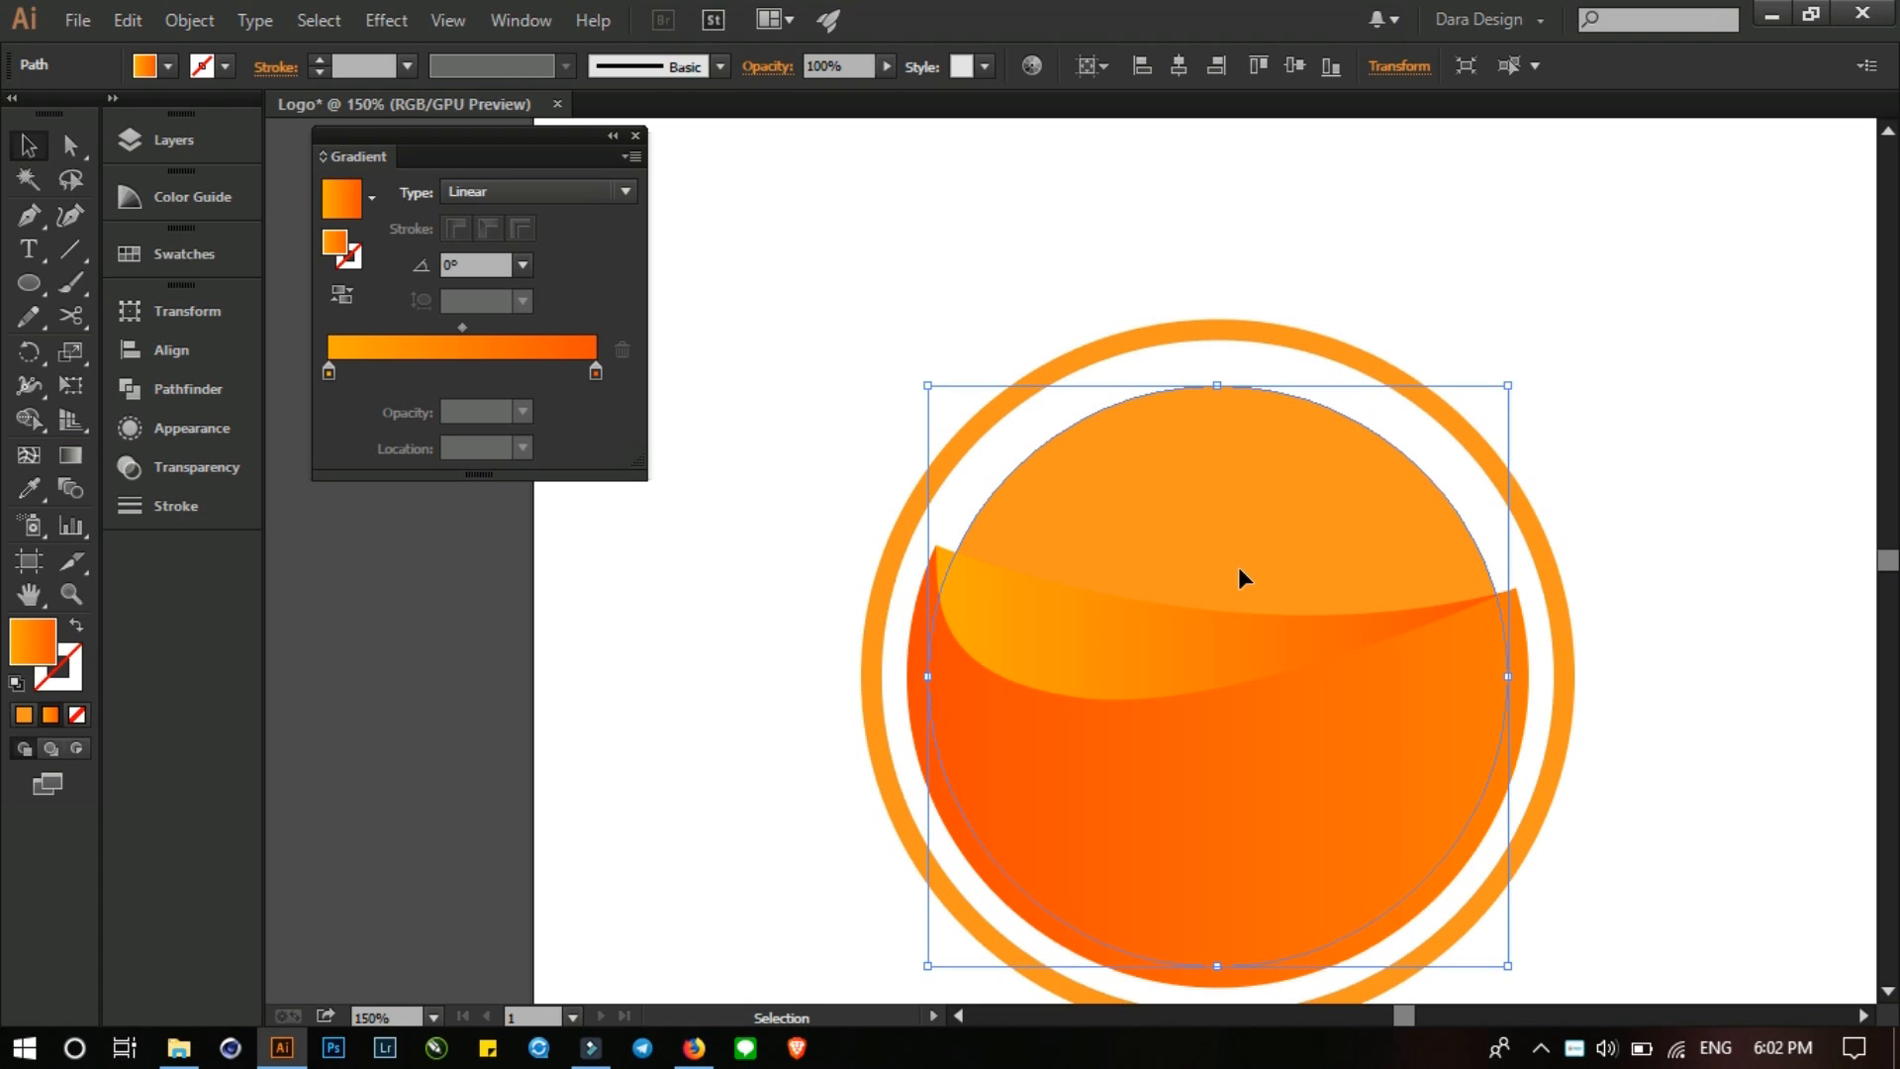
ctrl+alt+click(1245, 579)
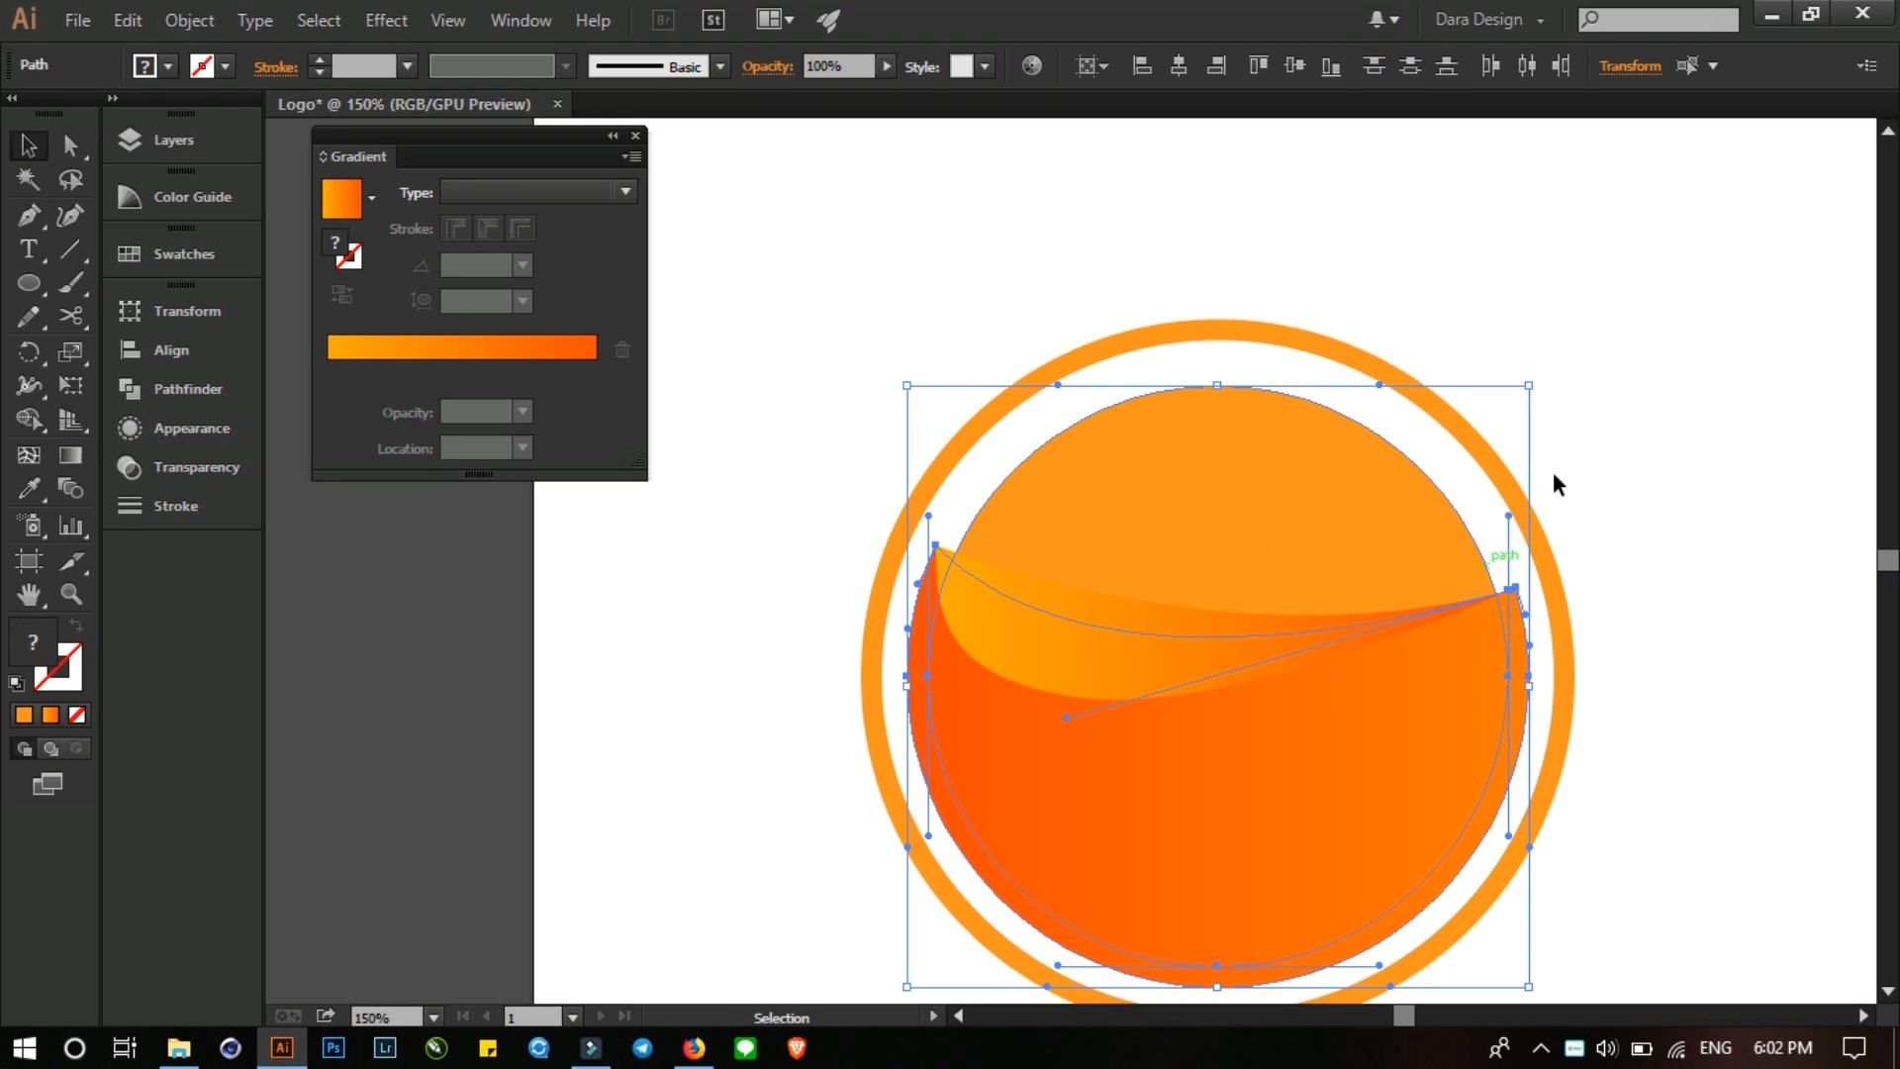
click(1552, 485)
- Send the flat orange circle behind the gradient circle and scale the gradient circle down slightly about its centre
click(1225, 534)
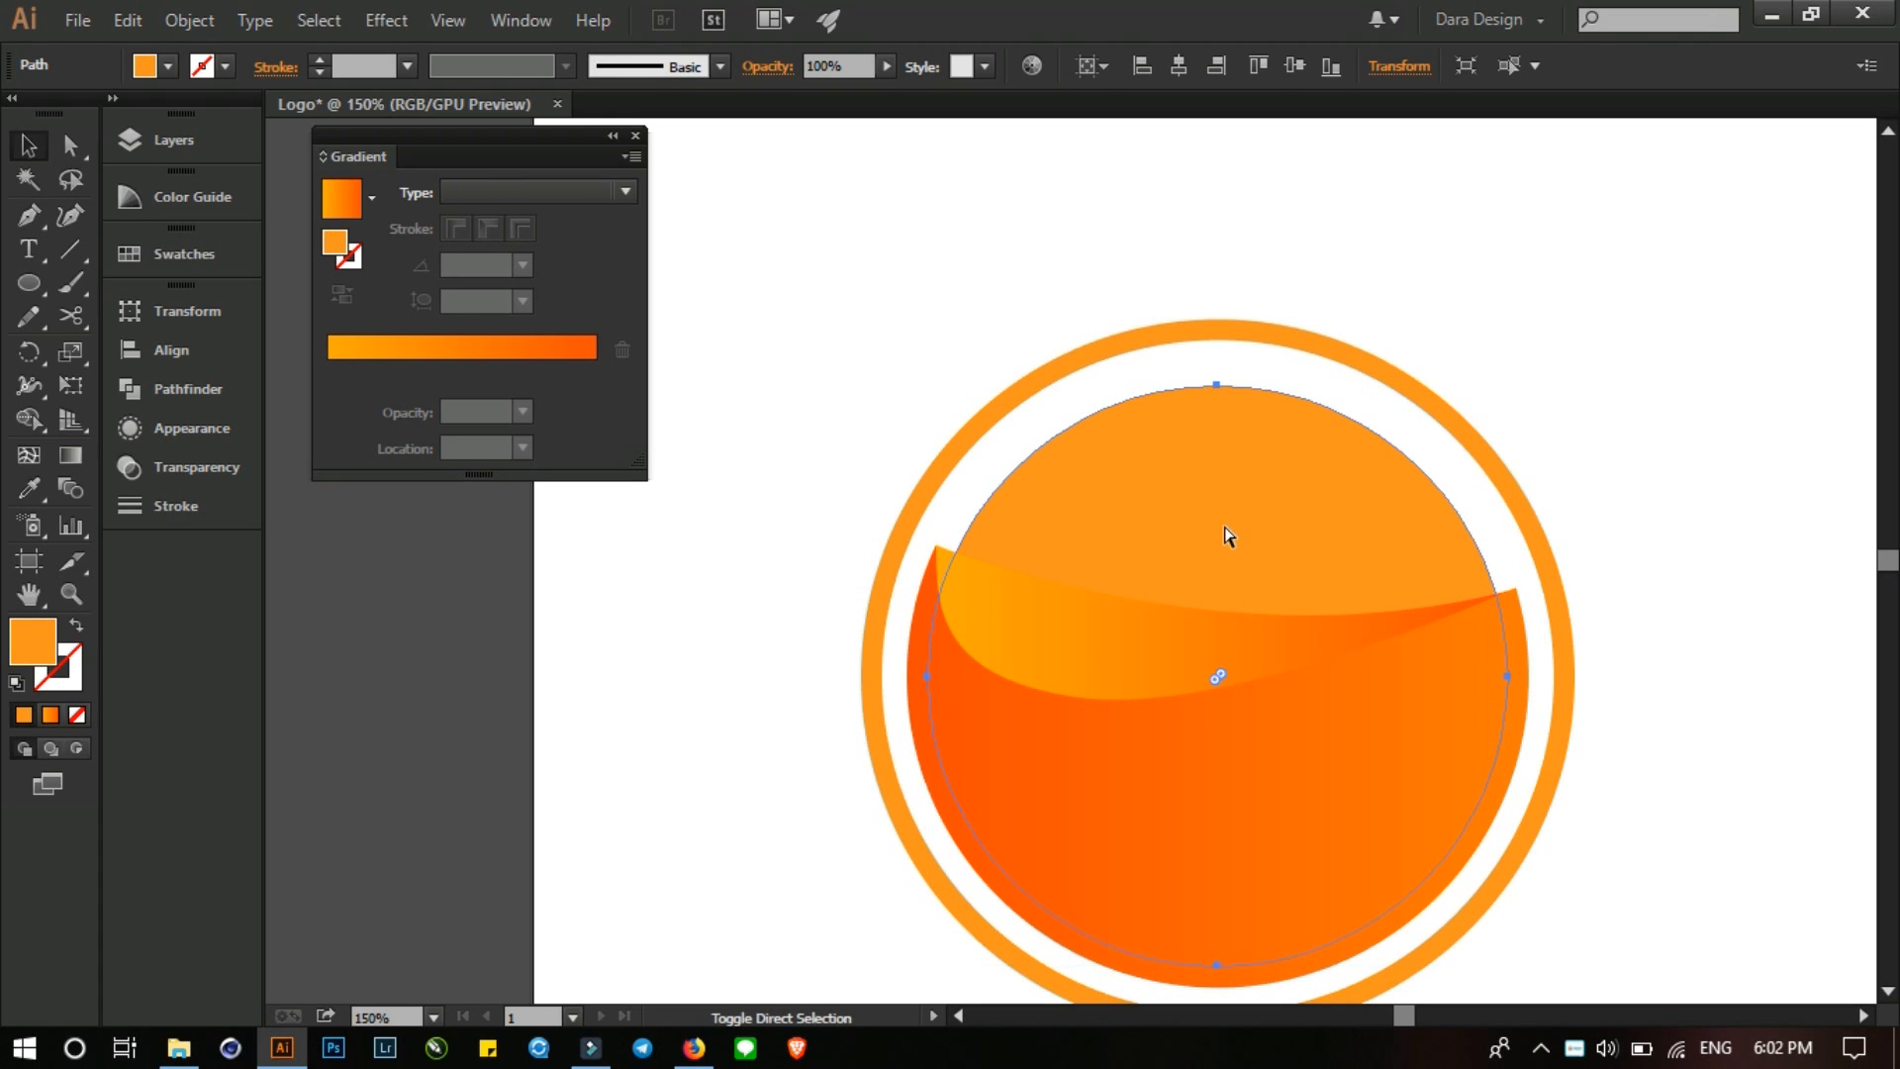
key(period)
click(1221, 509)
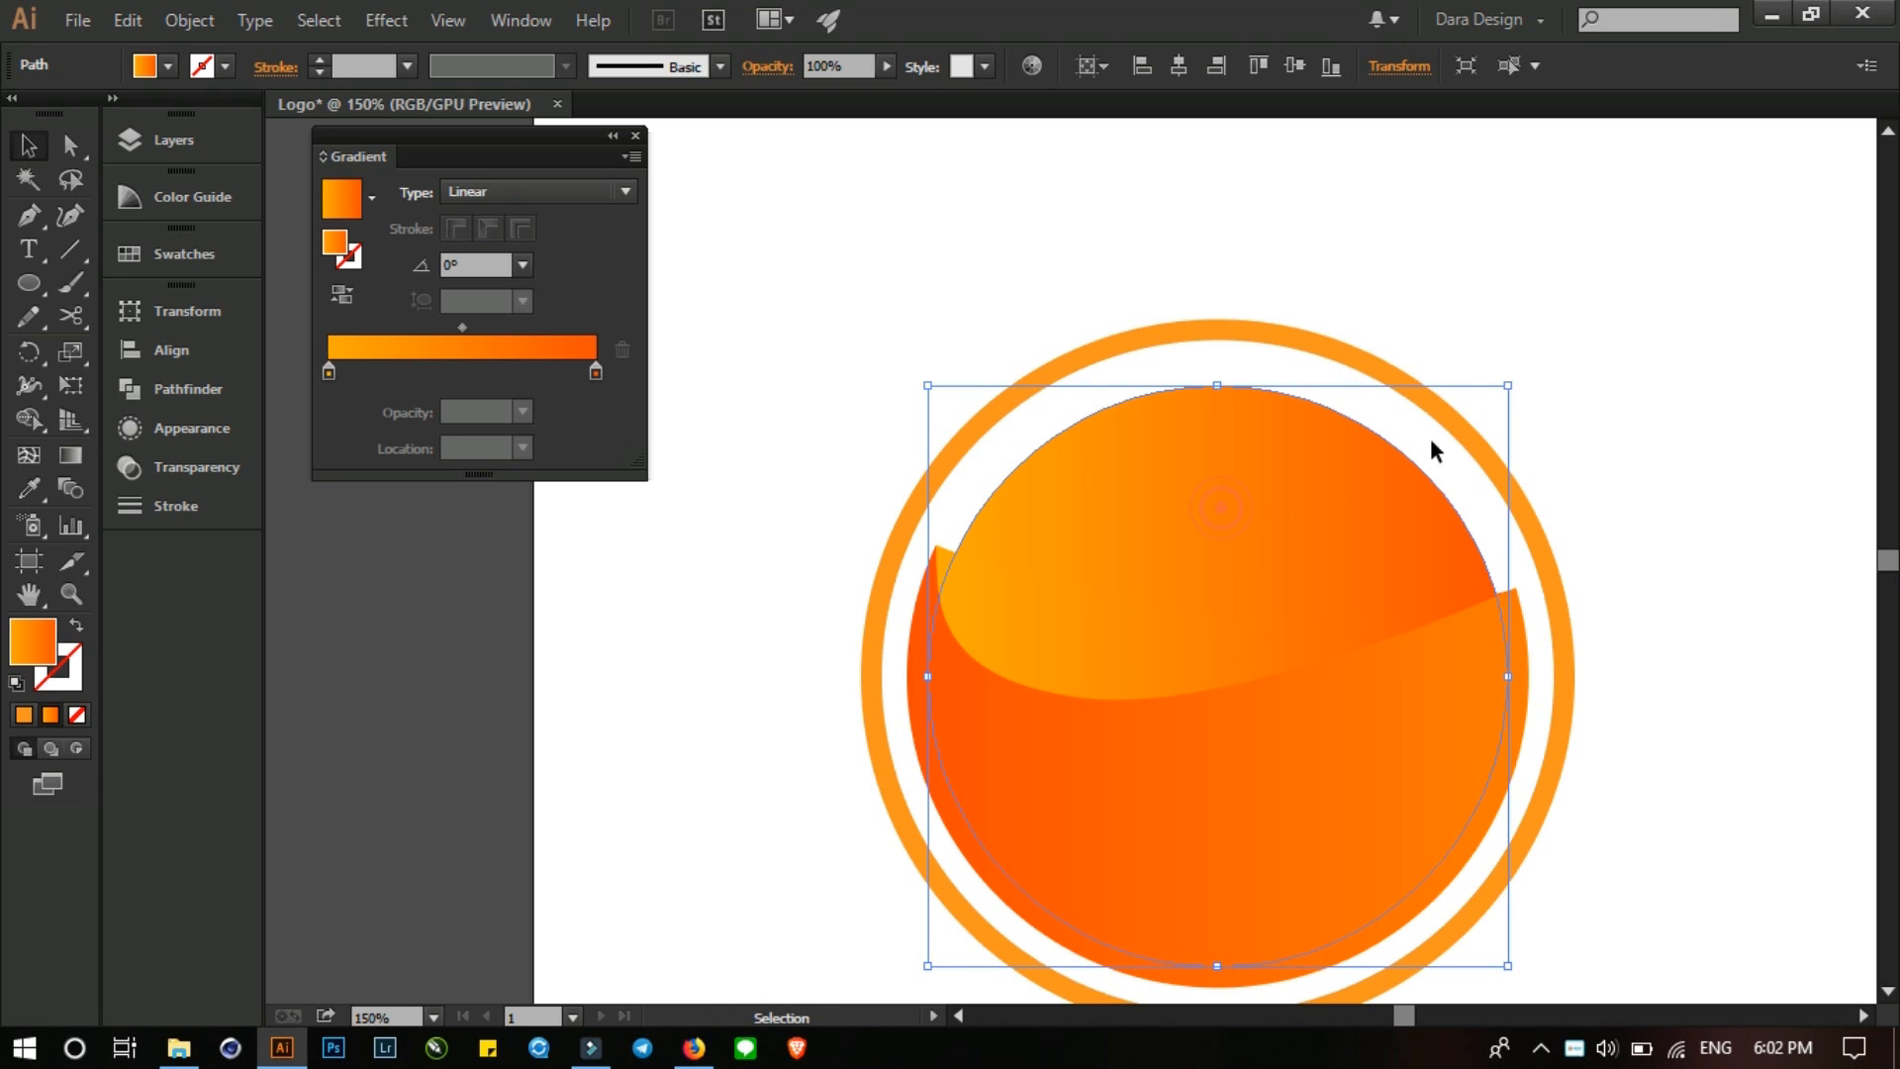
drag(1509, 386, 1485, 400)
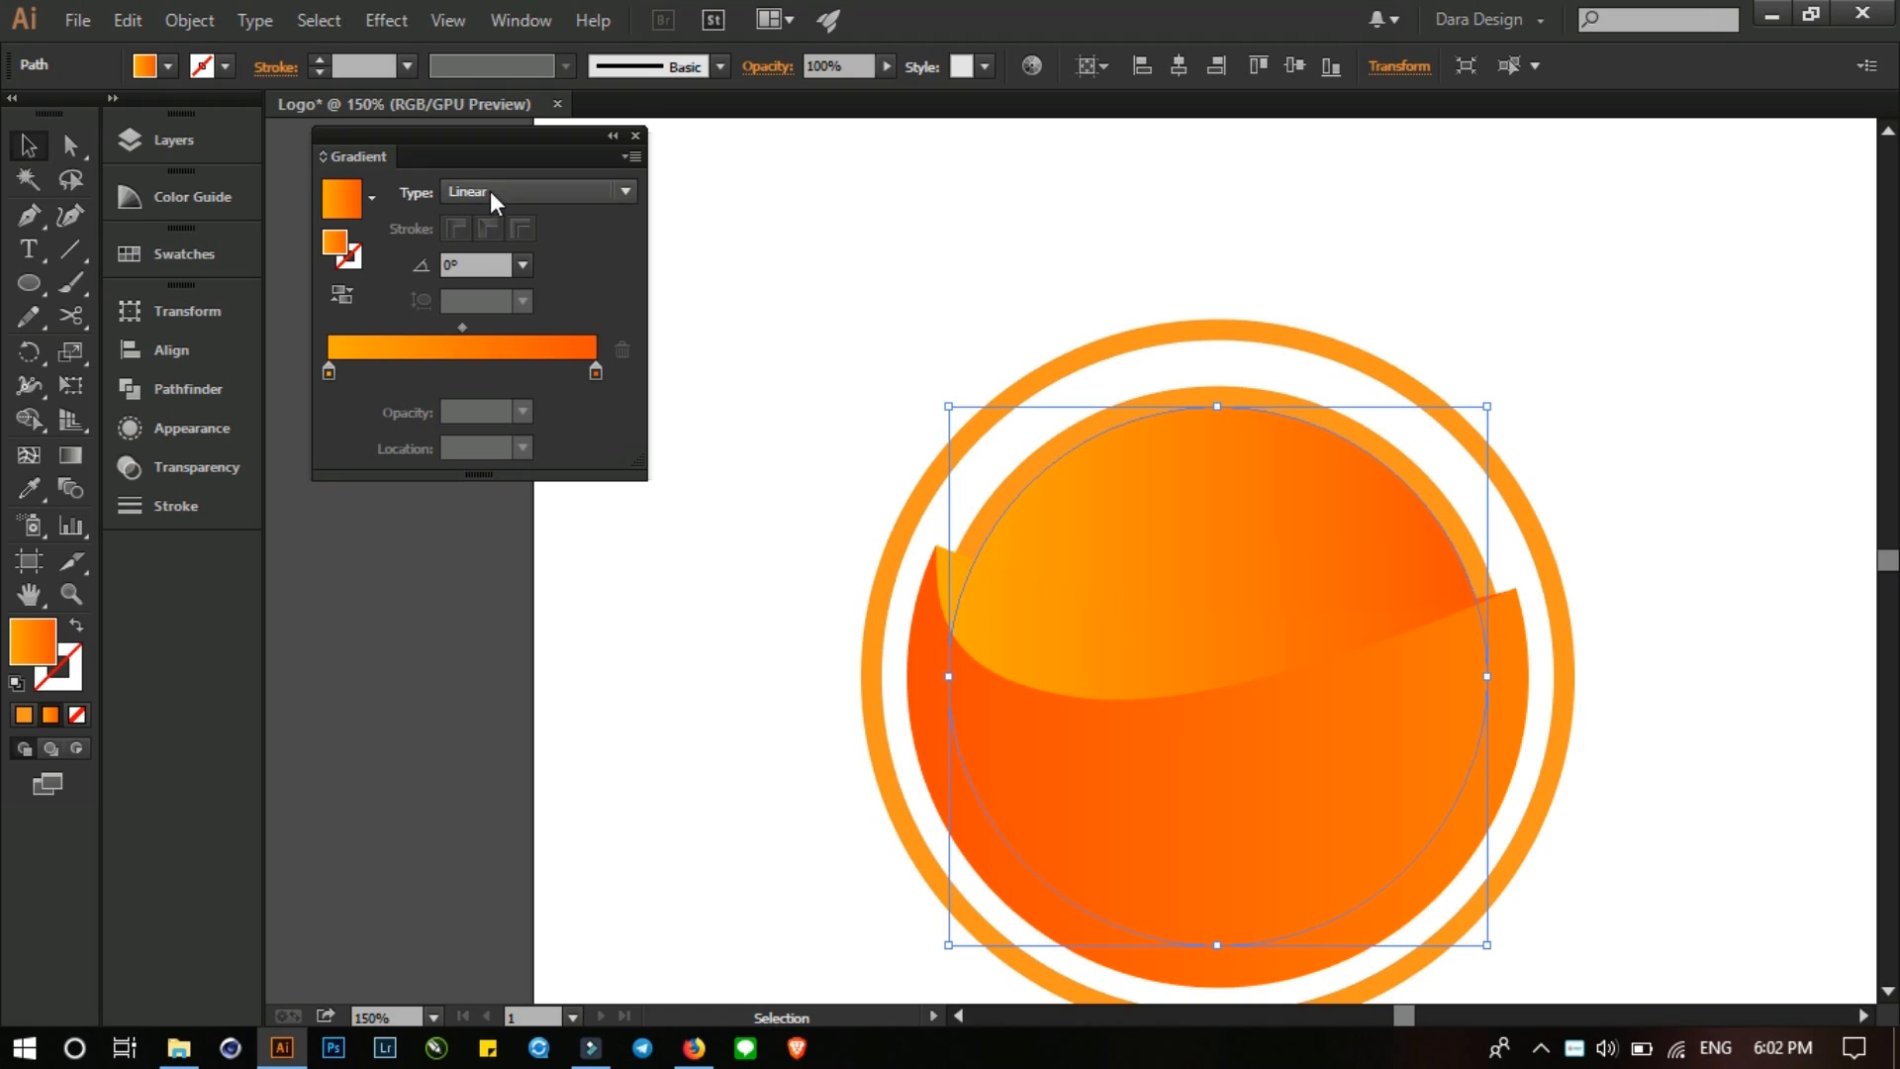
- Change the smaller circle's gradient type to Radial, reverse its colours, and deselect it
click(490, 192)
click(497, 250)
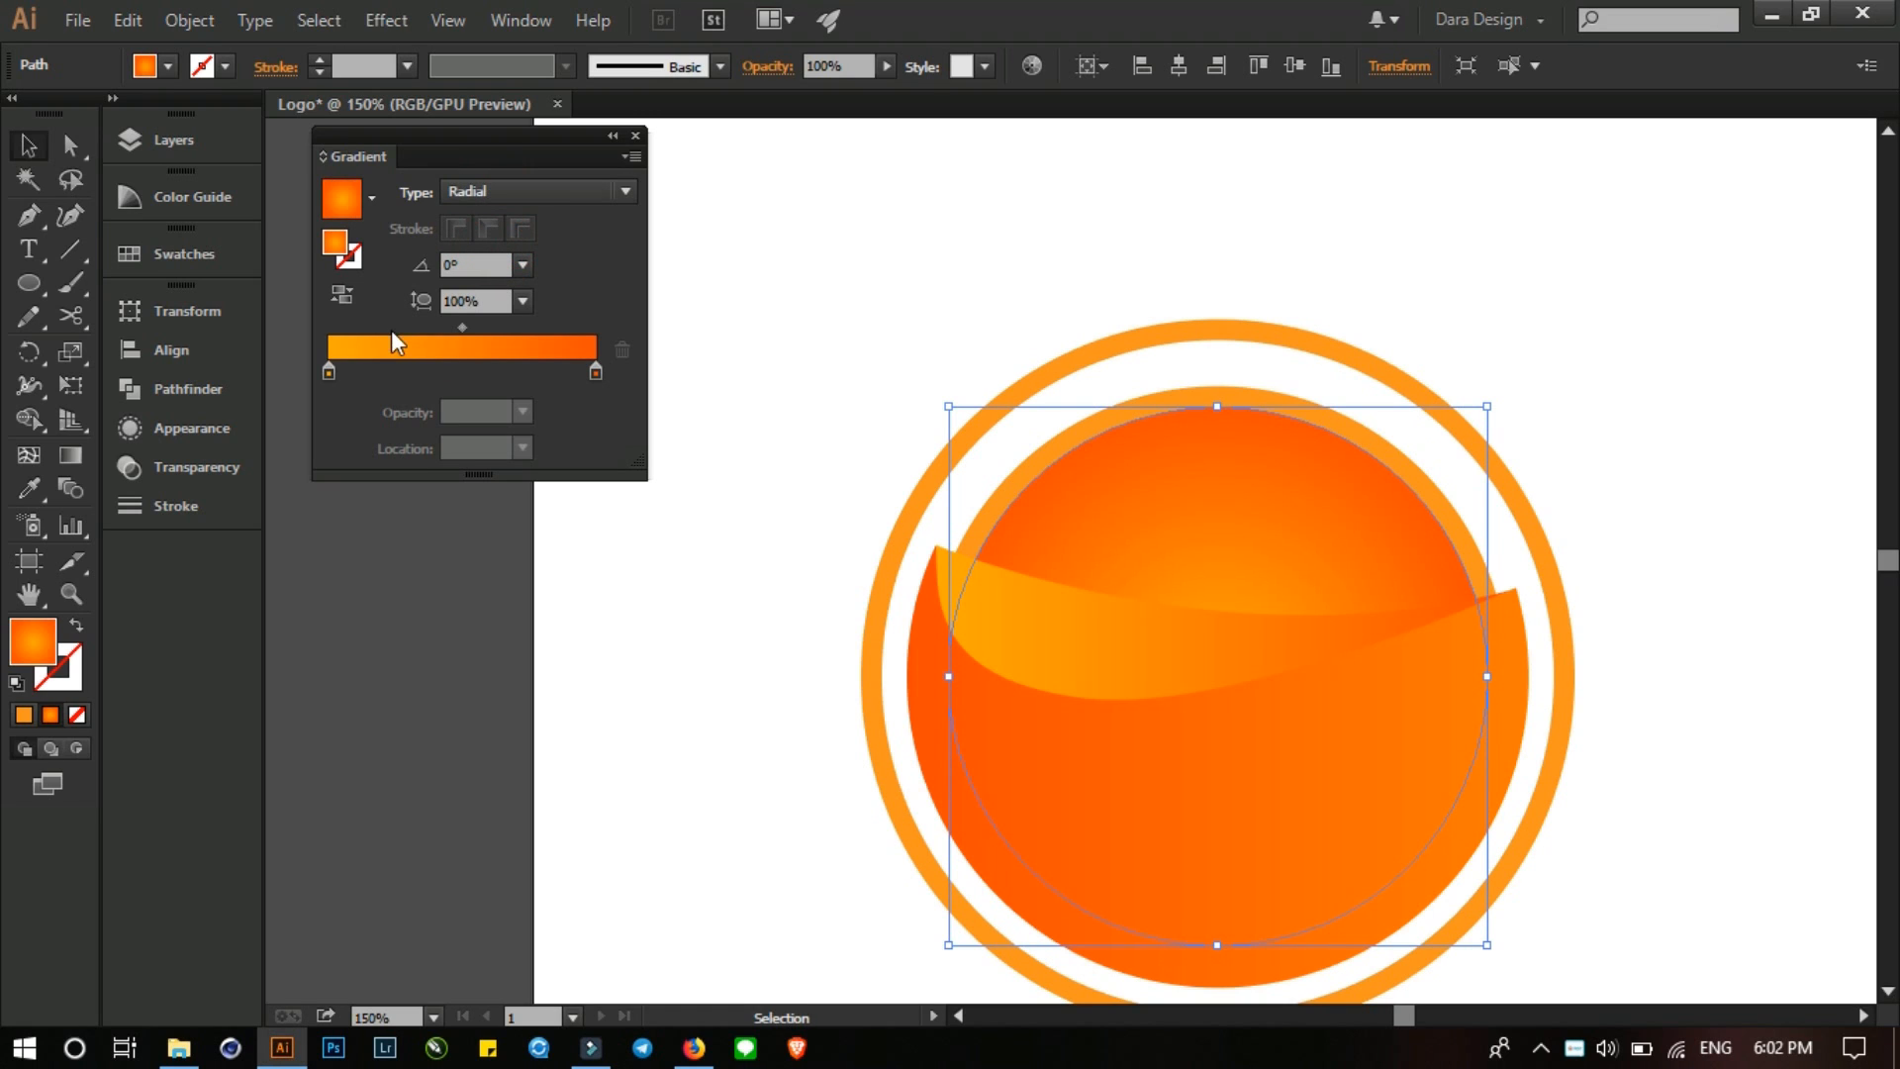
click(346, 298)
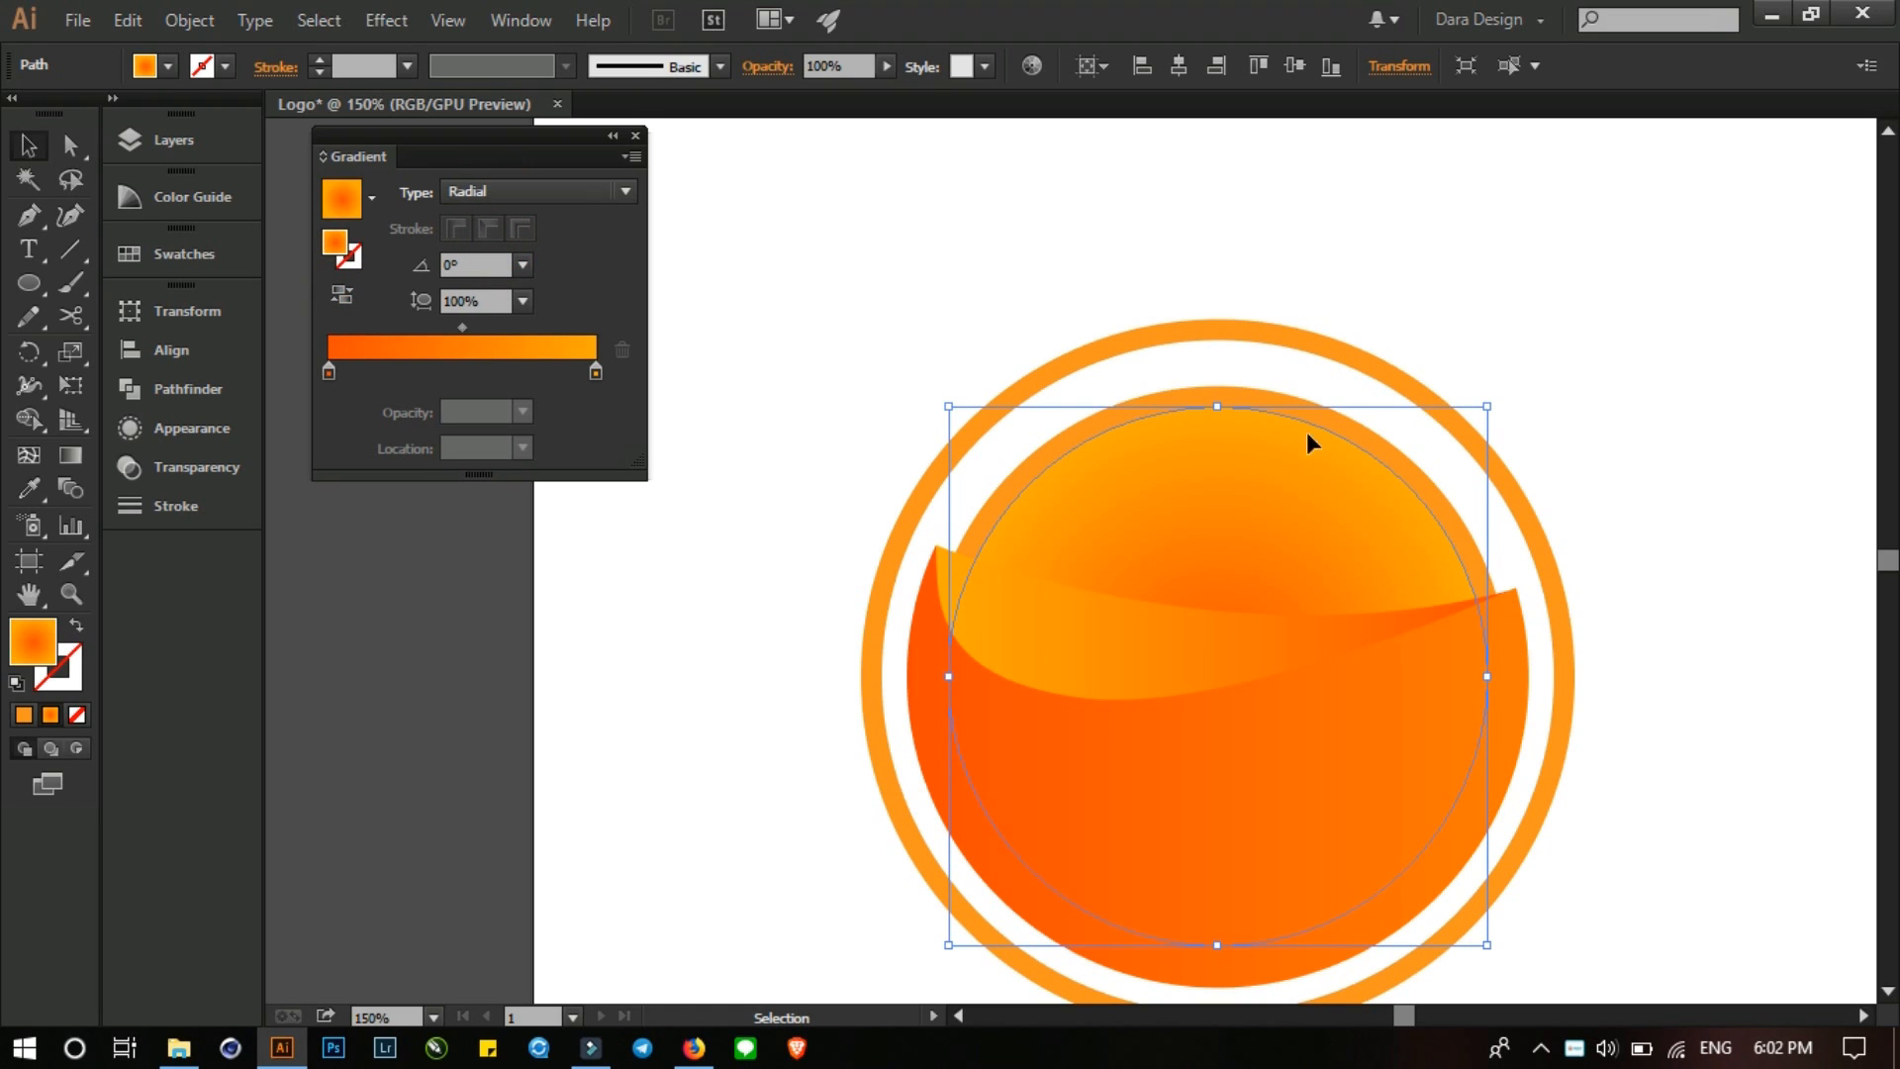
click(1651, 433)
- Delete both inner circles, the radial-gradient one and the flat orange one, keeping the bowl, crescent and outer ring
click(1317, 526)
key(Delete)
click(1319, 525)
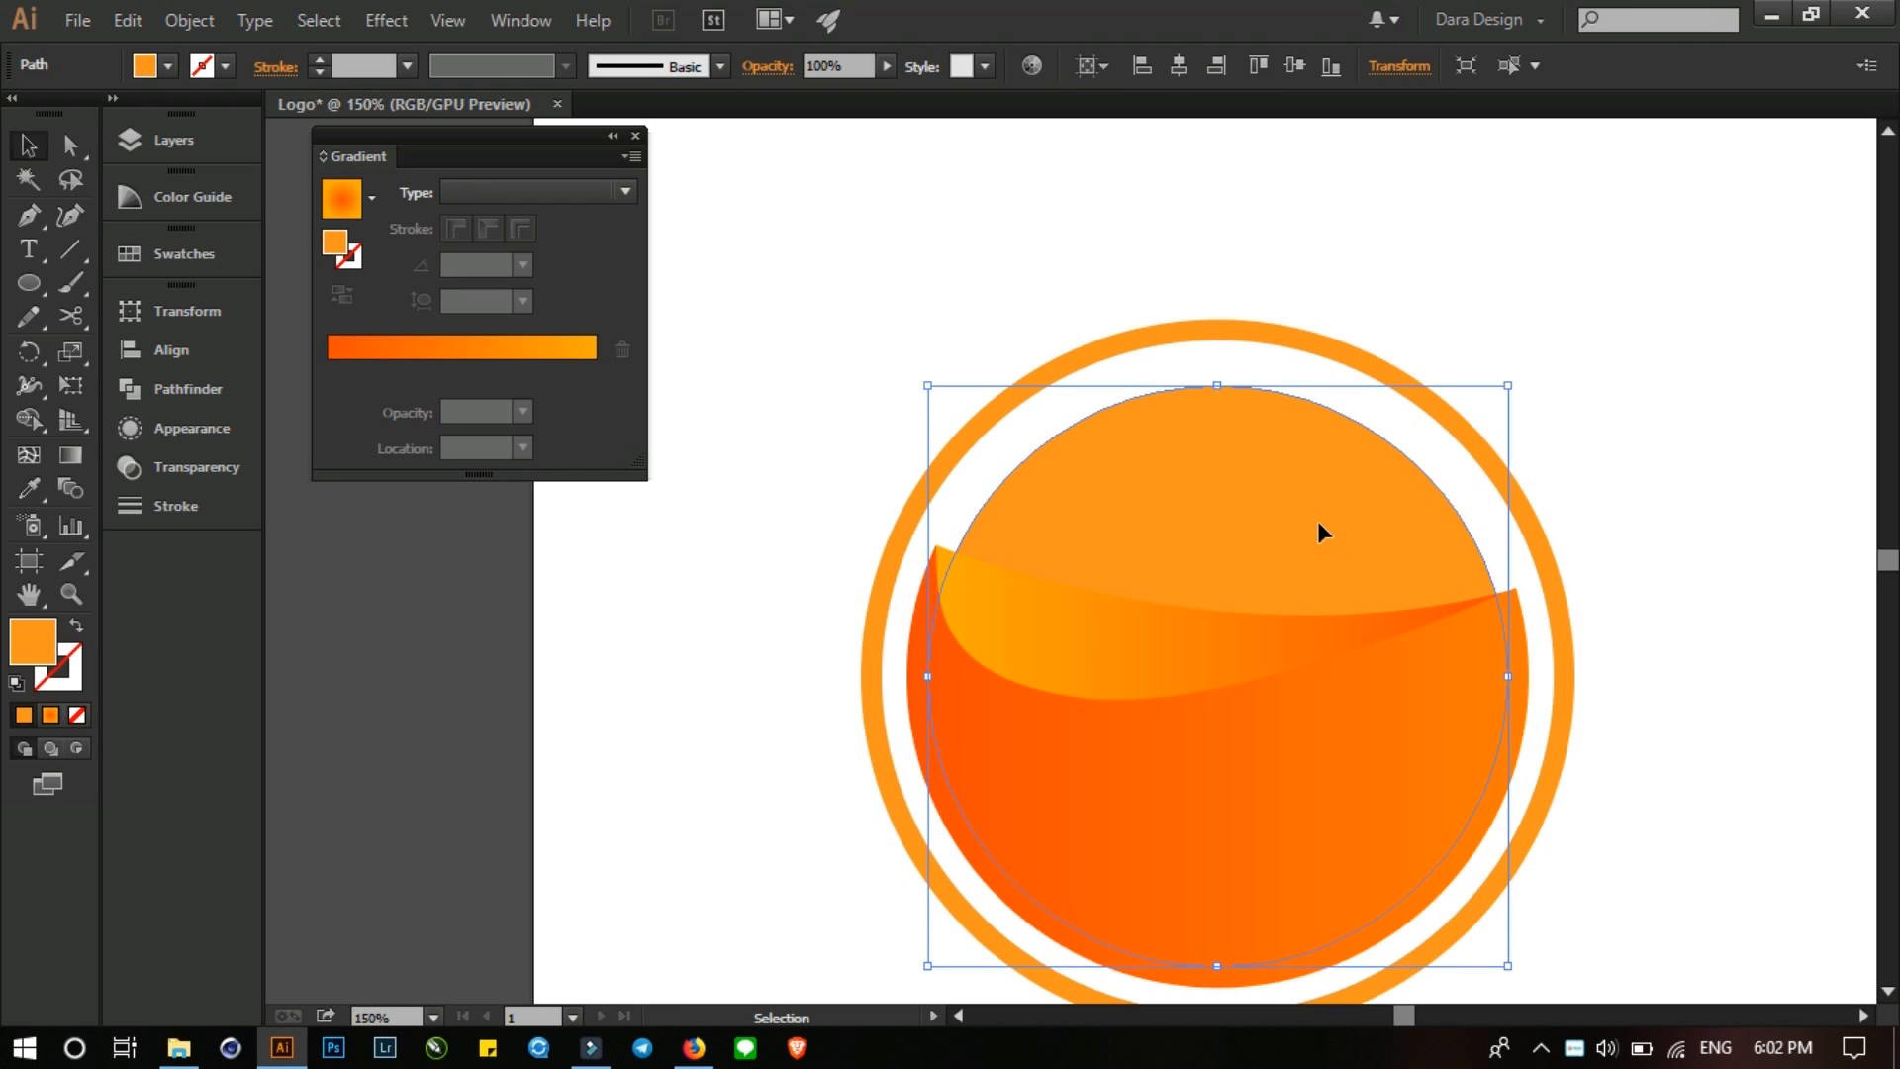
key(Delete)
scroll(1385, 633, down, 2)
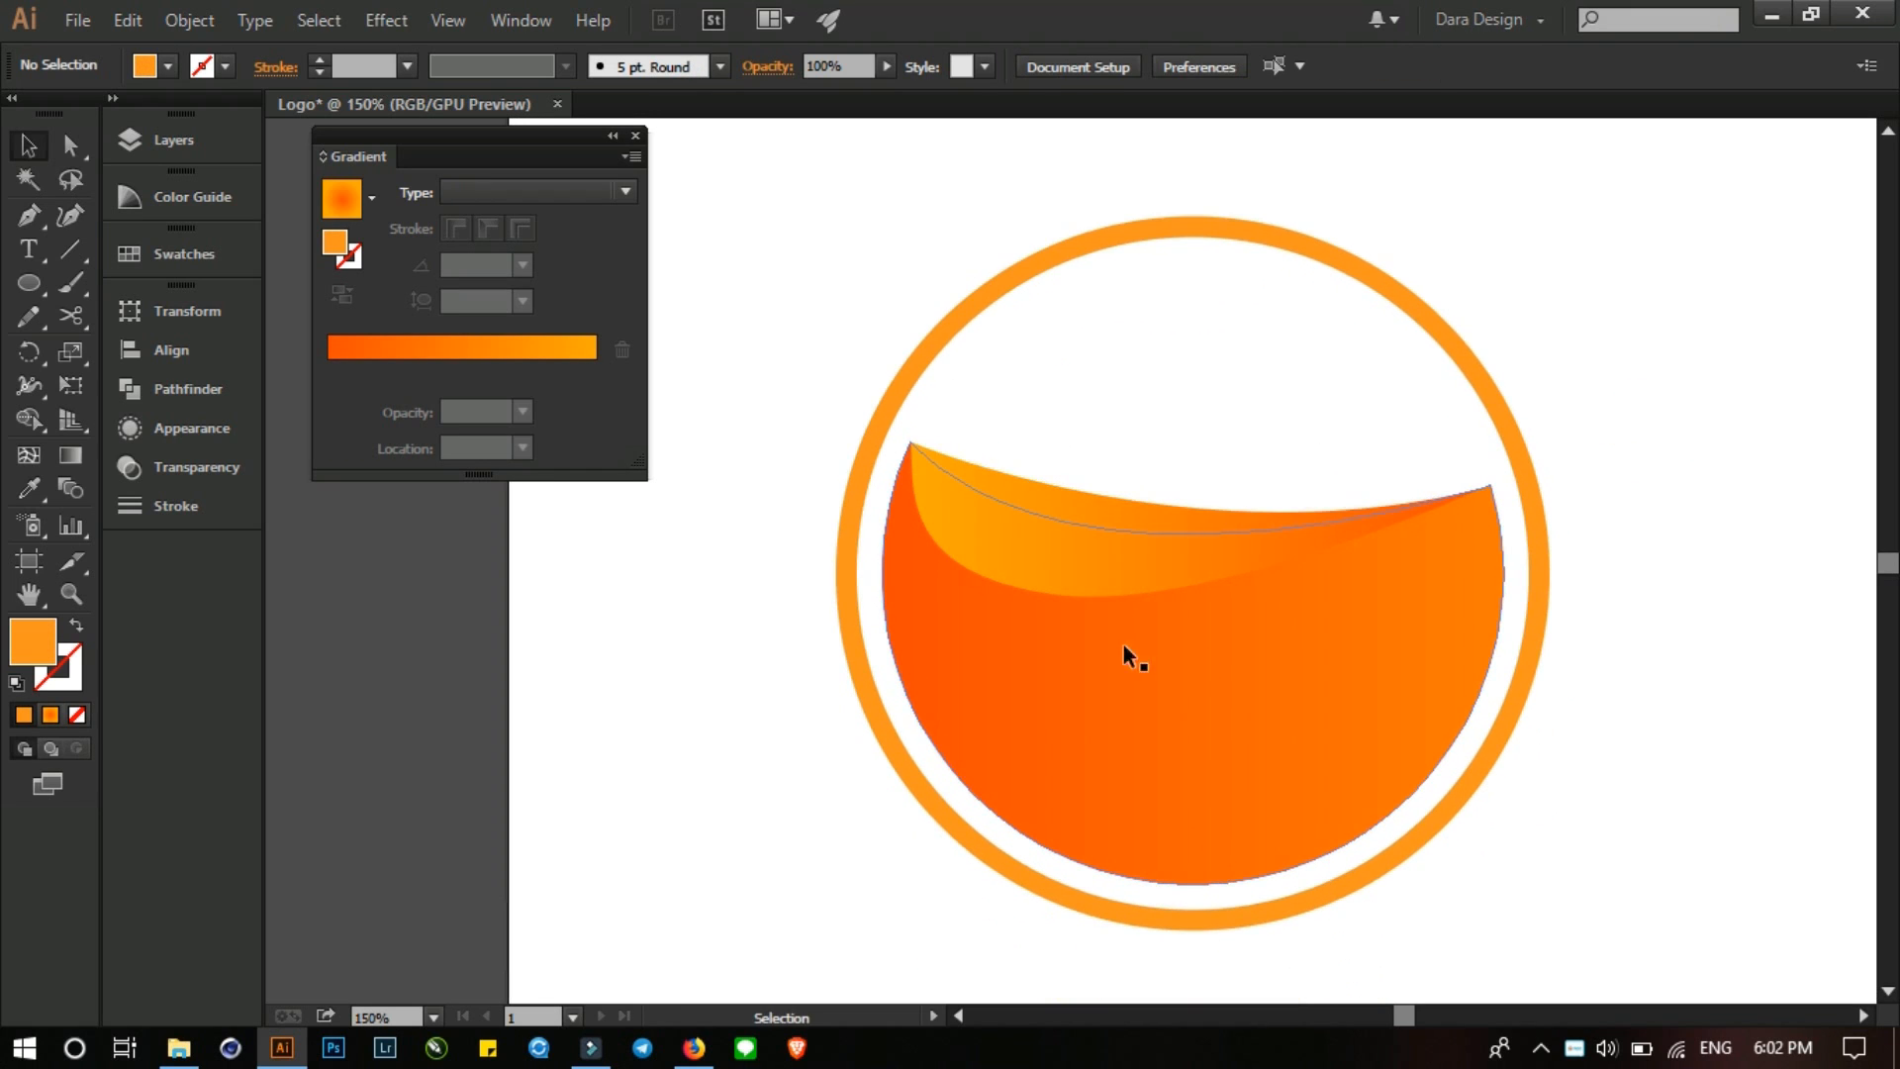
click(1190, 419)
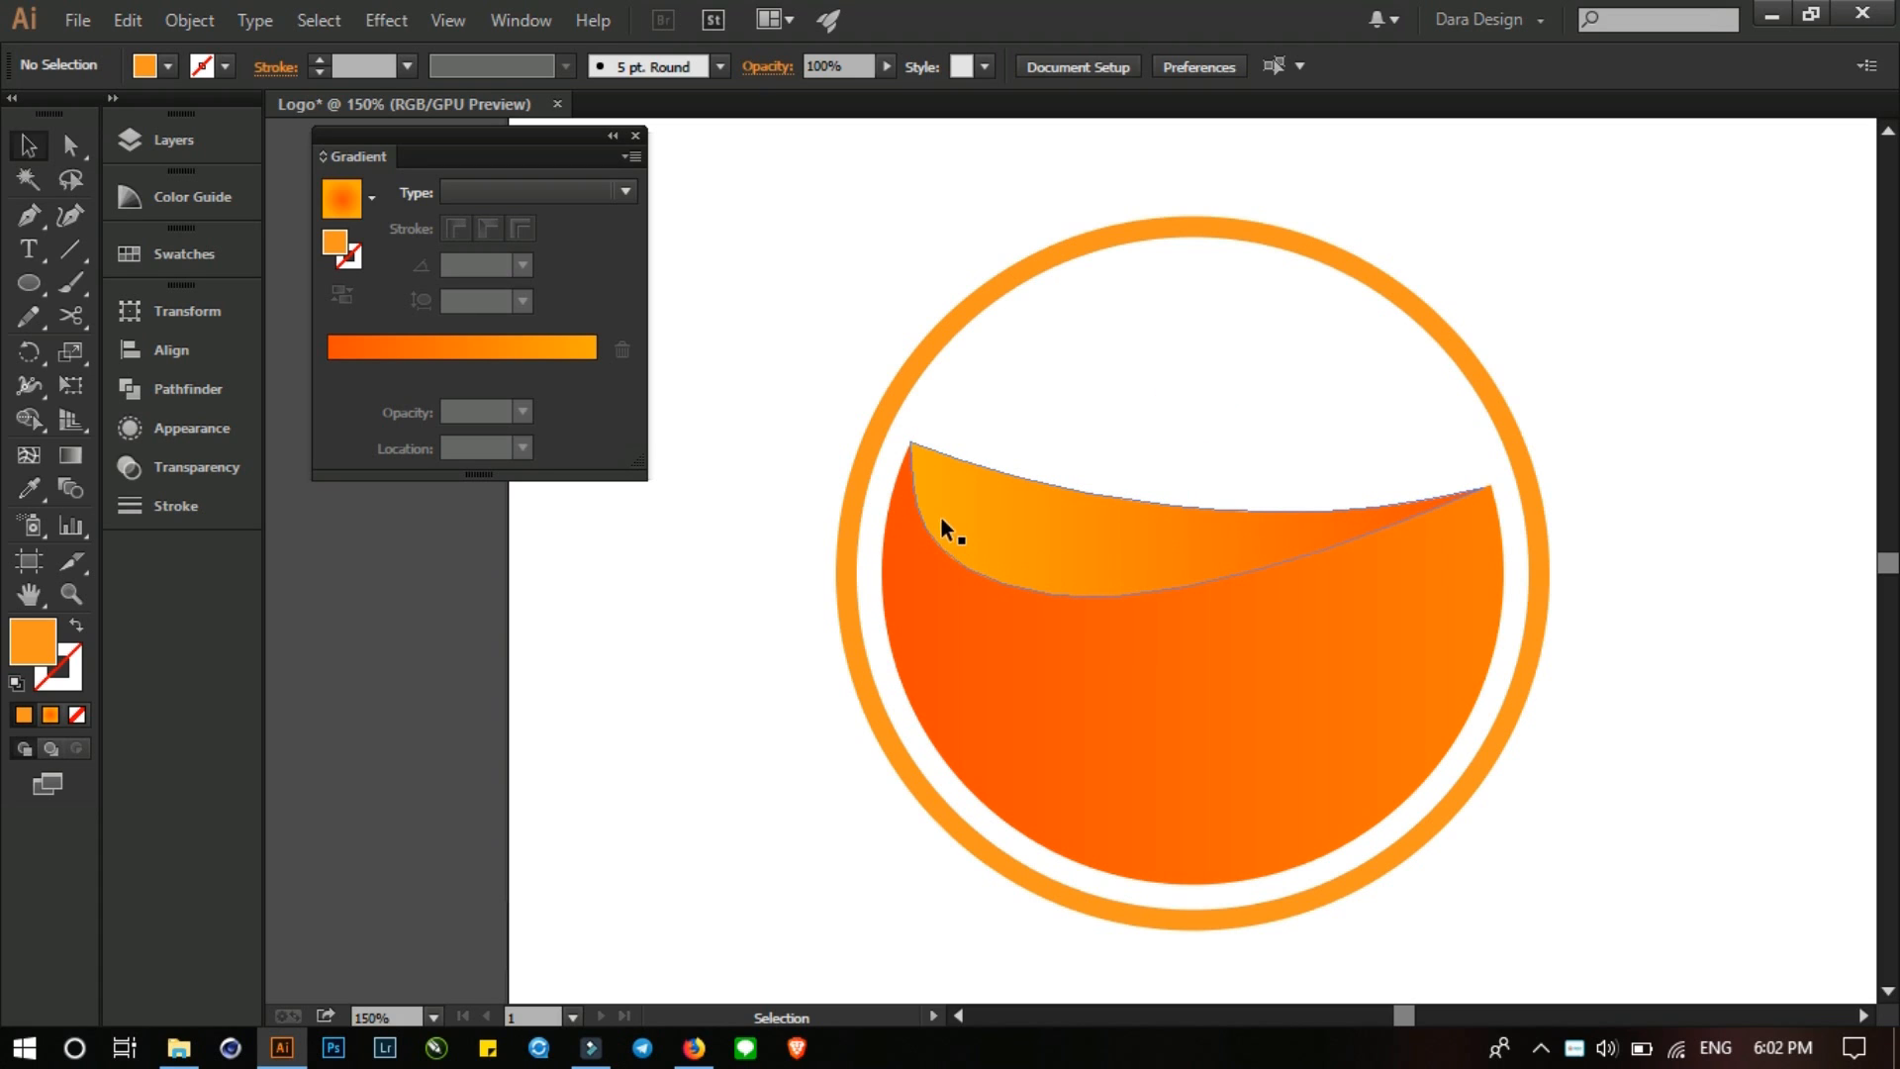
key(a)
drag(1052, 591, 1055, 600)
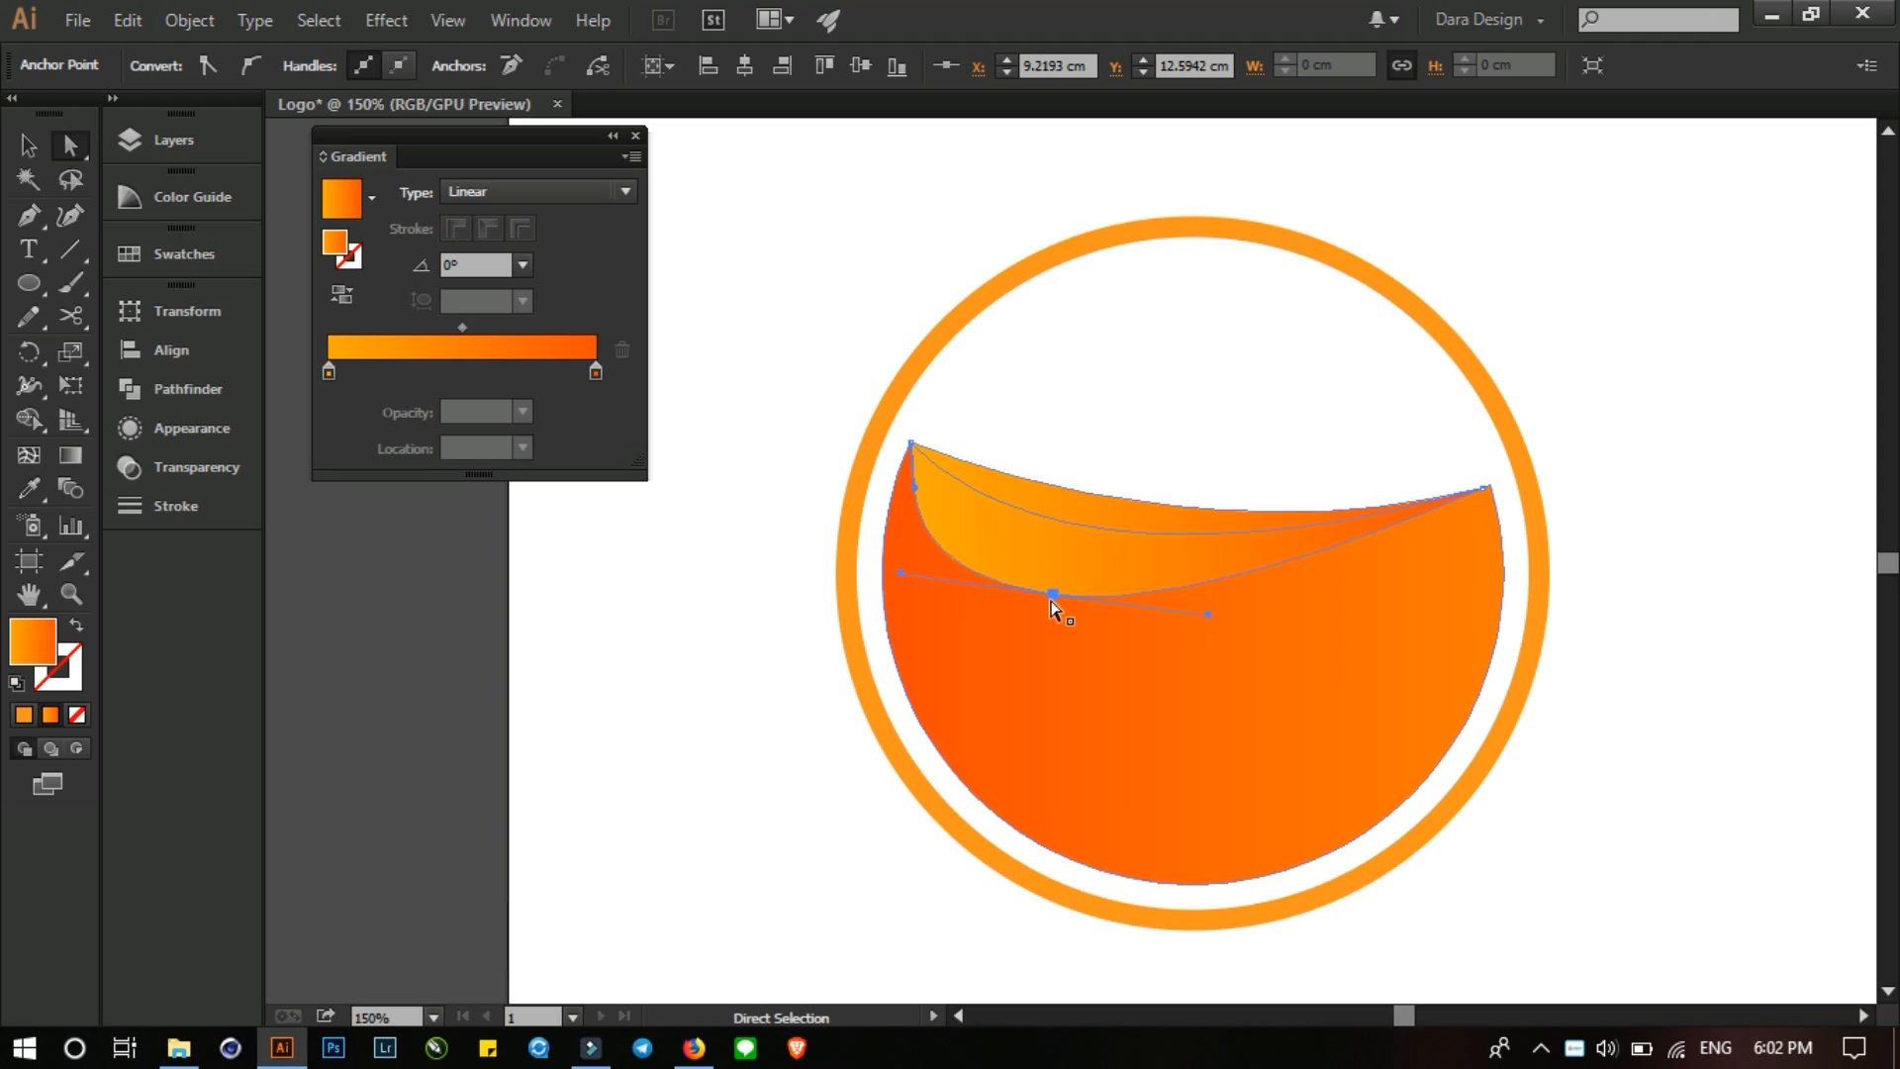
click(1160, 436)
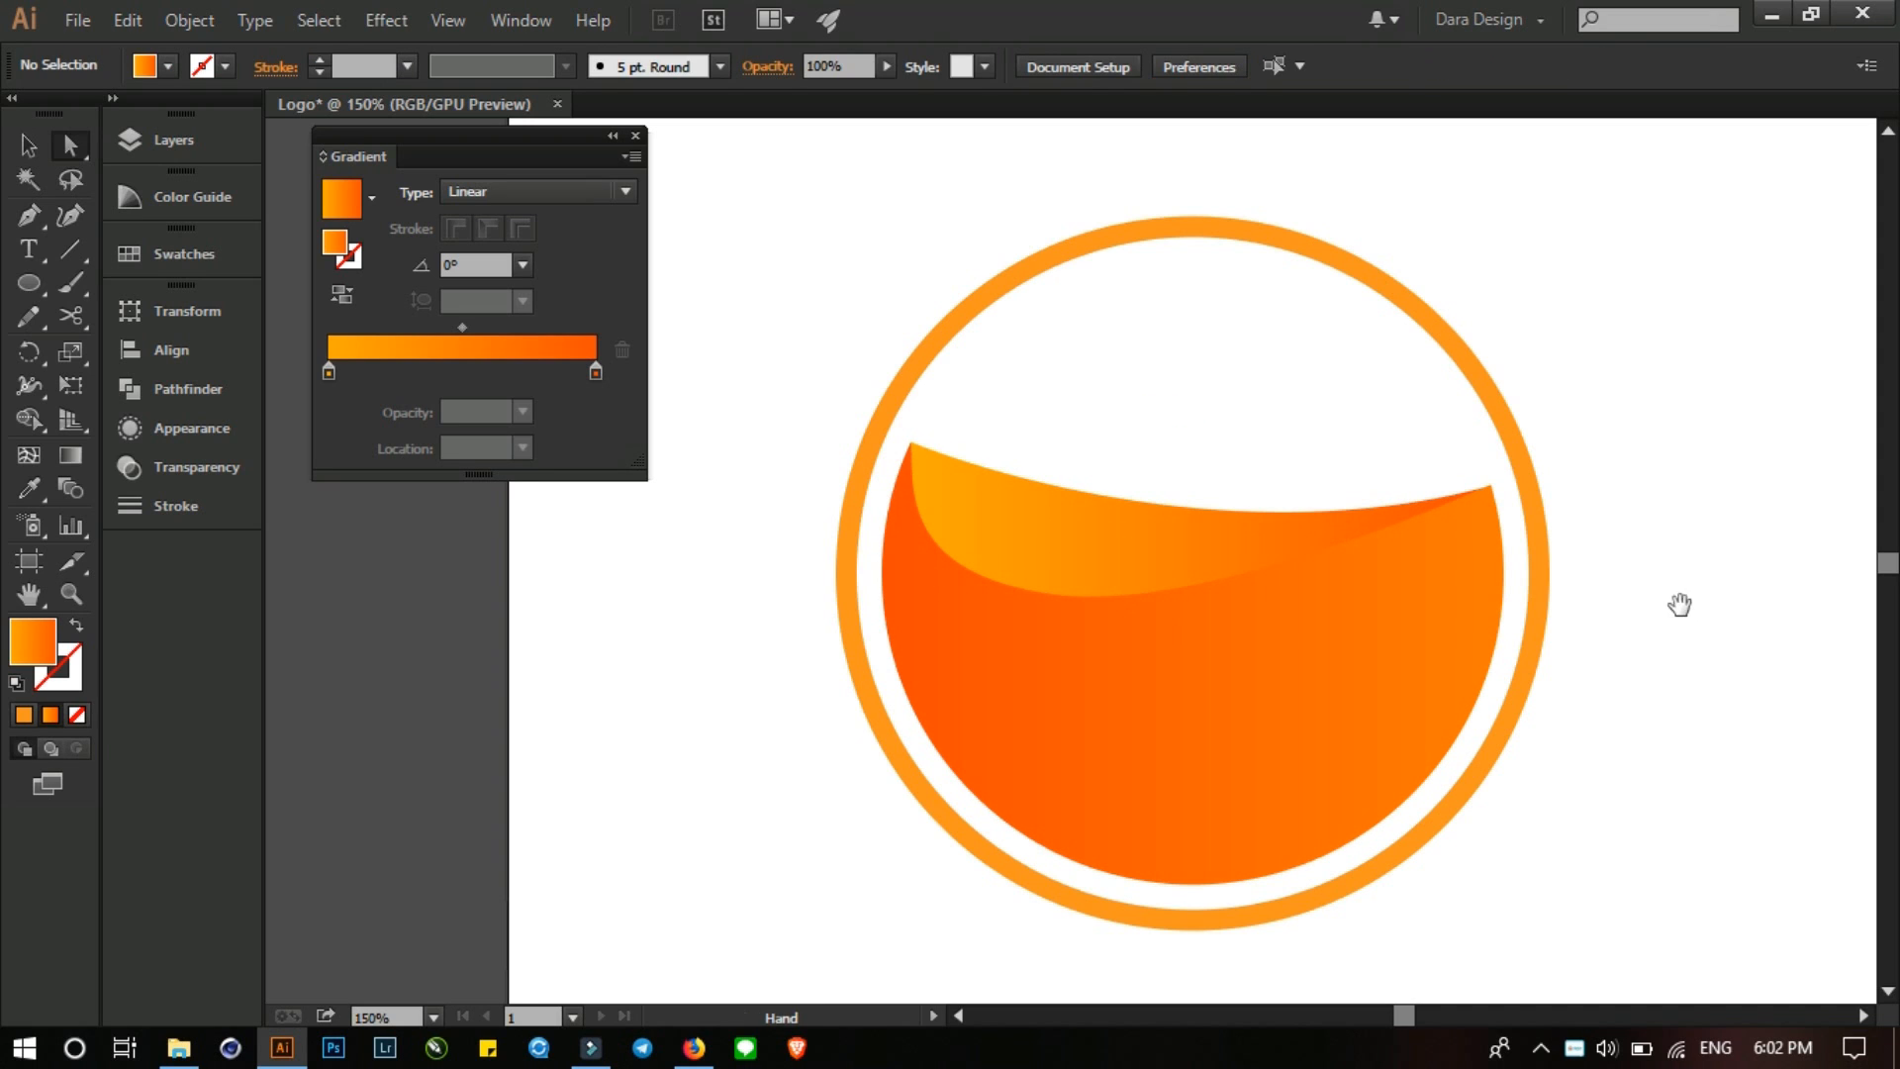
drag(1679, 603, 1643, 614)
key(space)
drag(1374, 759, 1353, 761)
- Change the orange end stop of the bowl's linear gradient to yellow FFCD00 and deselect the bowl
click(1191, 694)
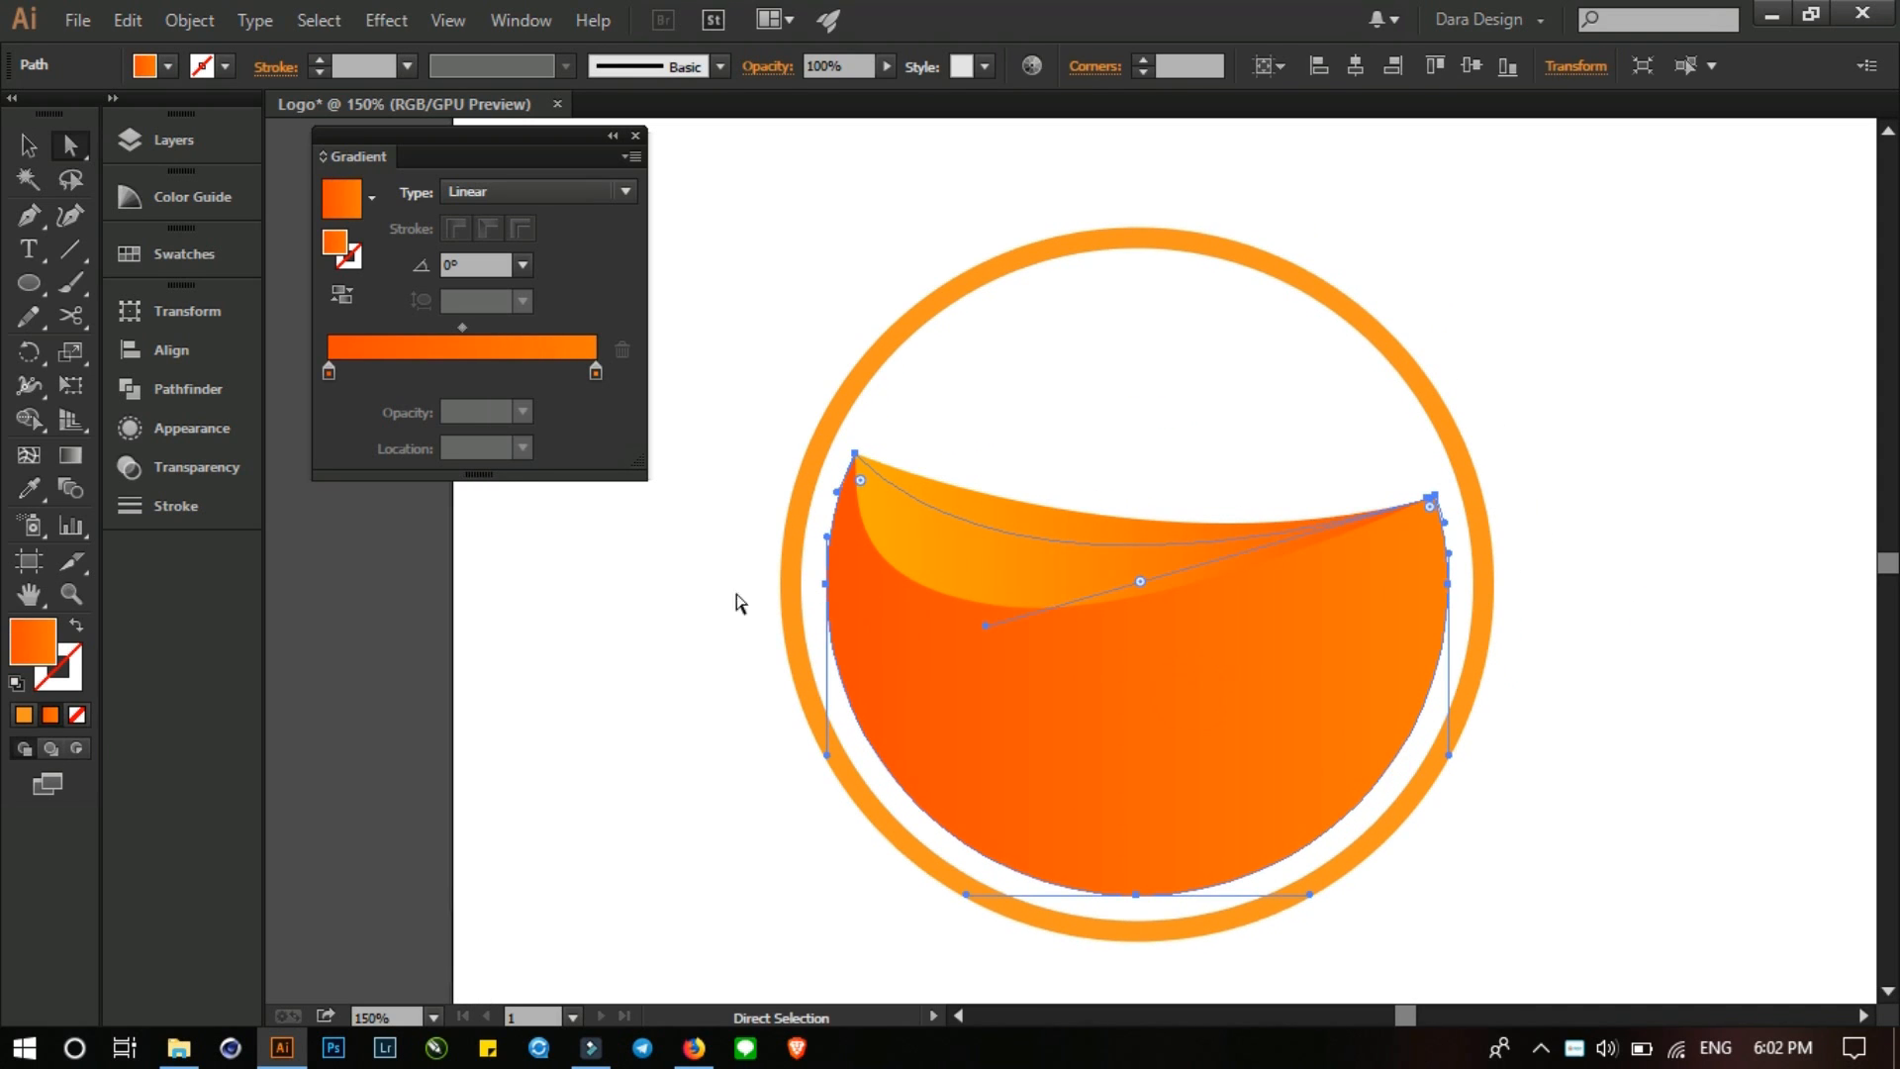
double_click(594, 371)
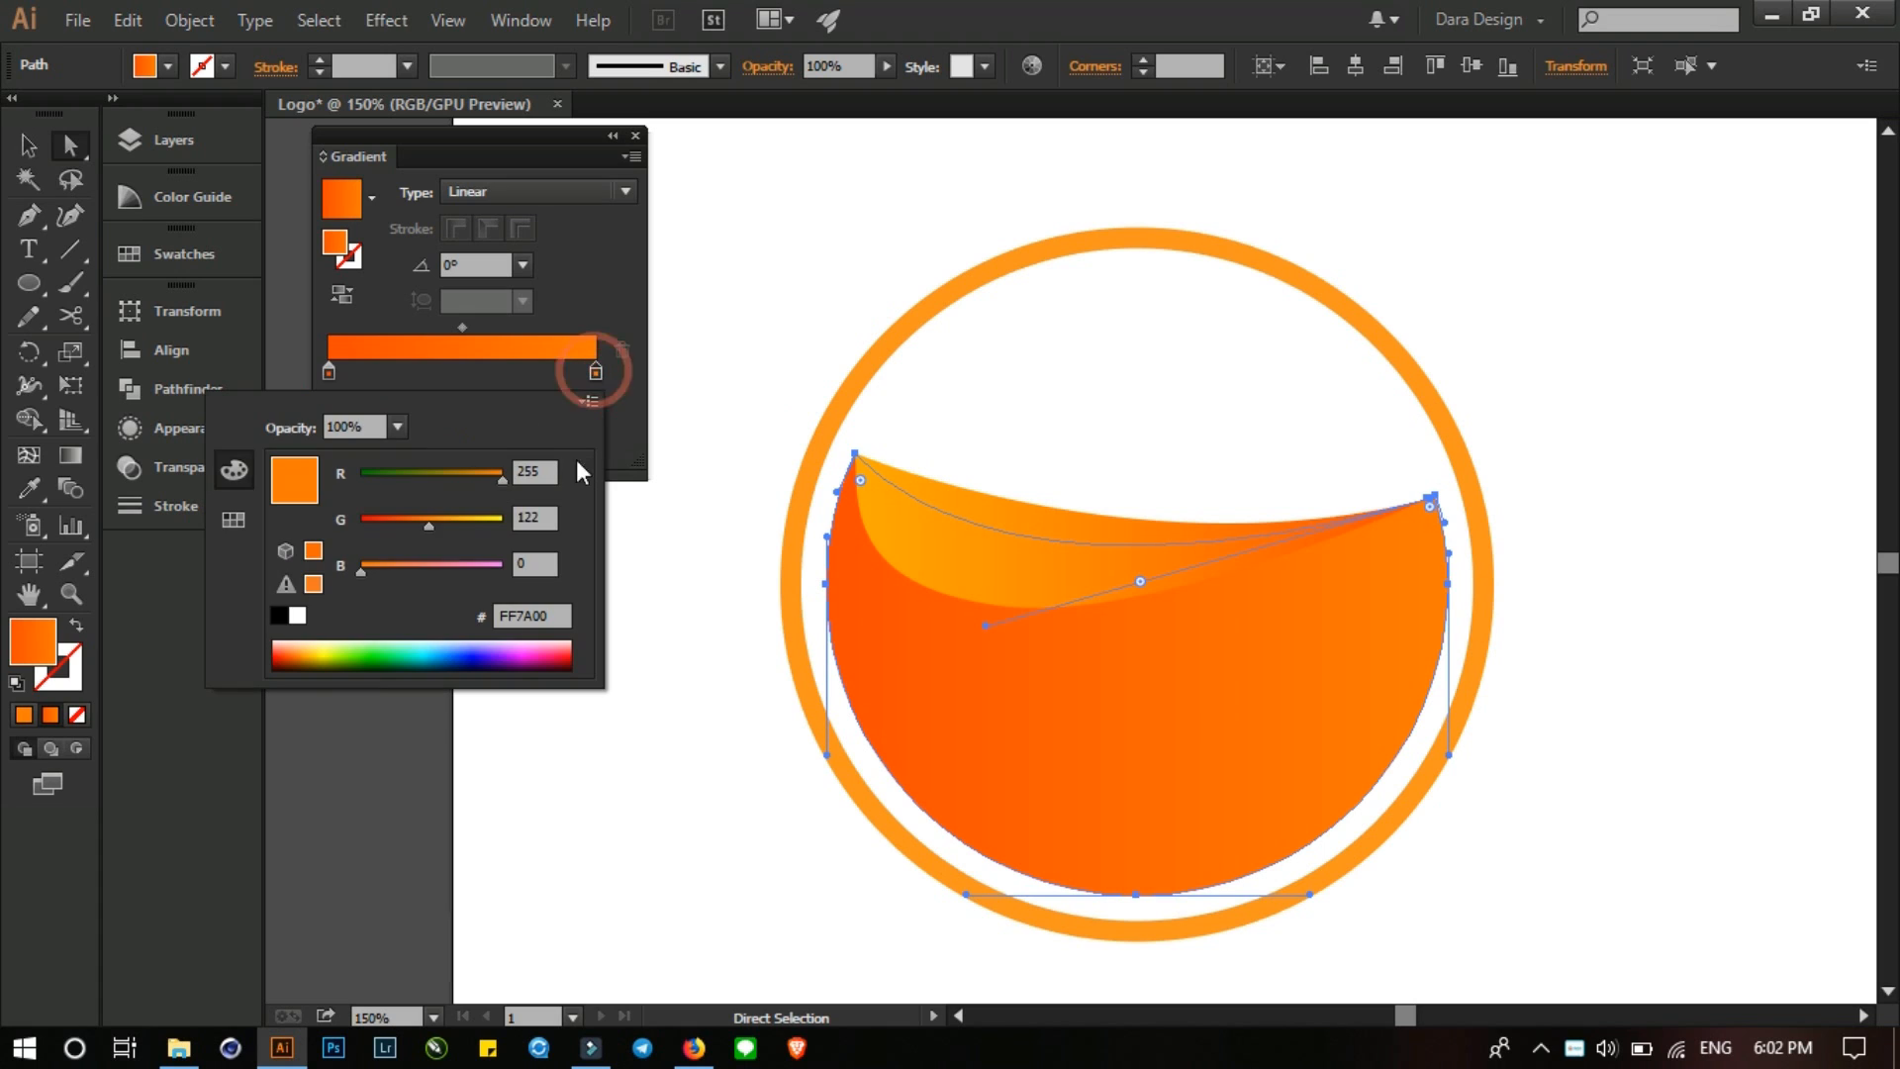
click(459, 521)
drag(466, 521, 475, 521)
drag(475, 523, 477, 521)
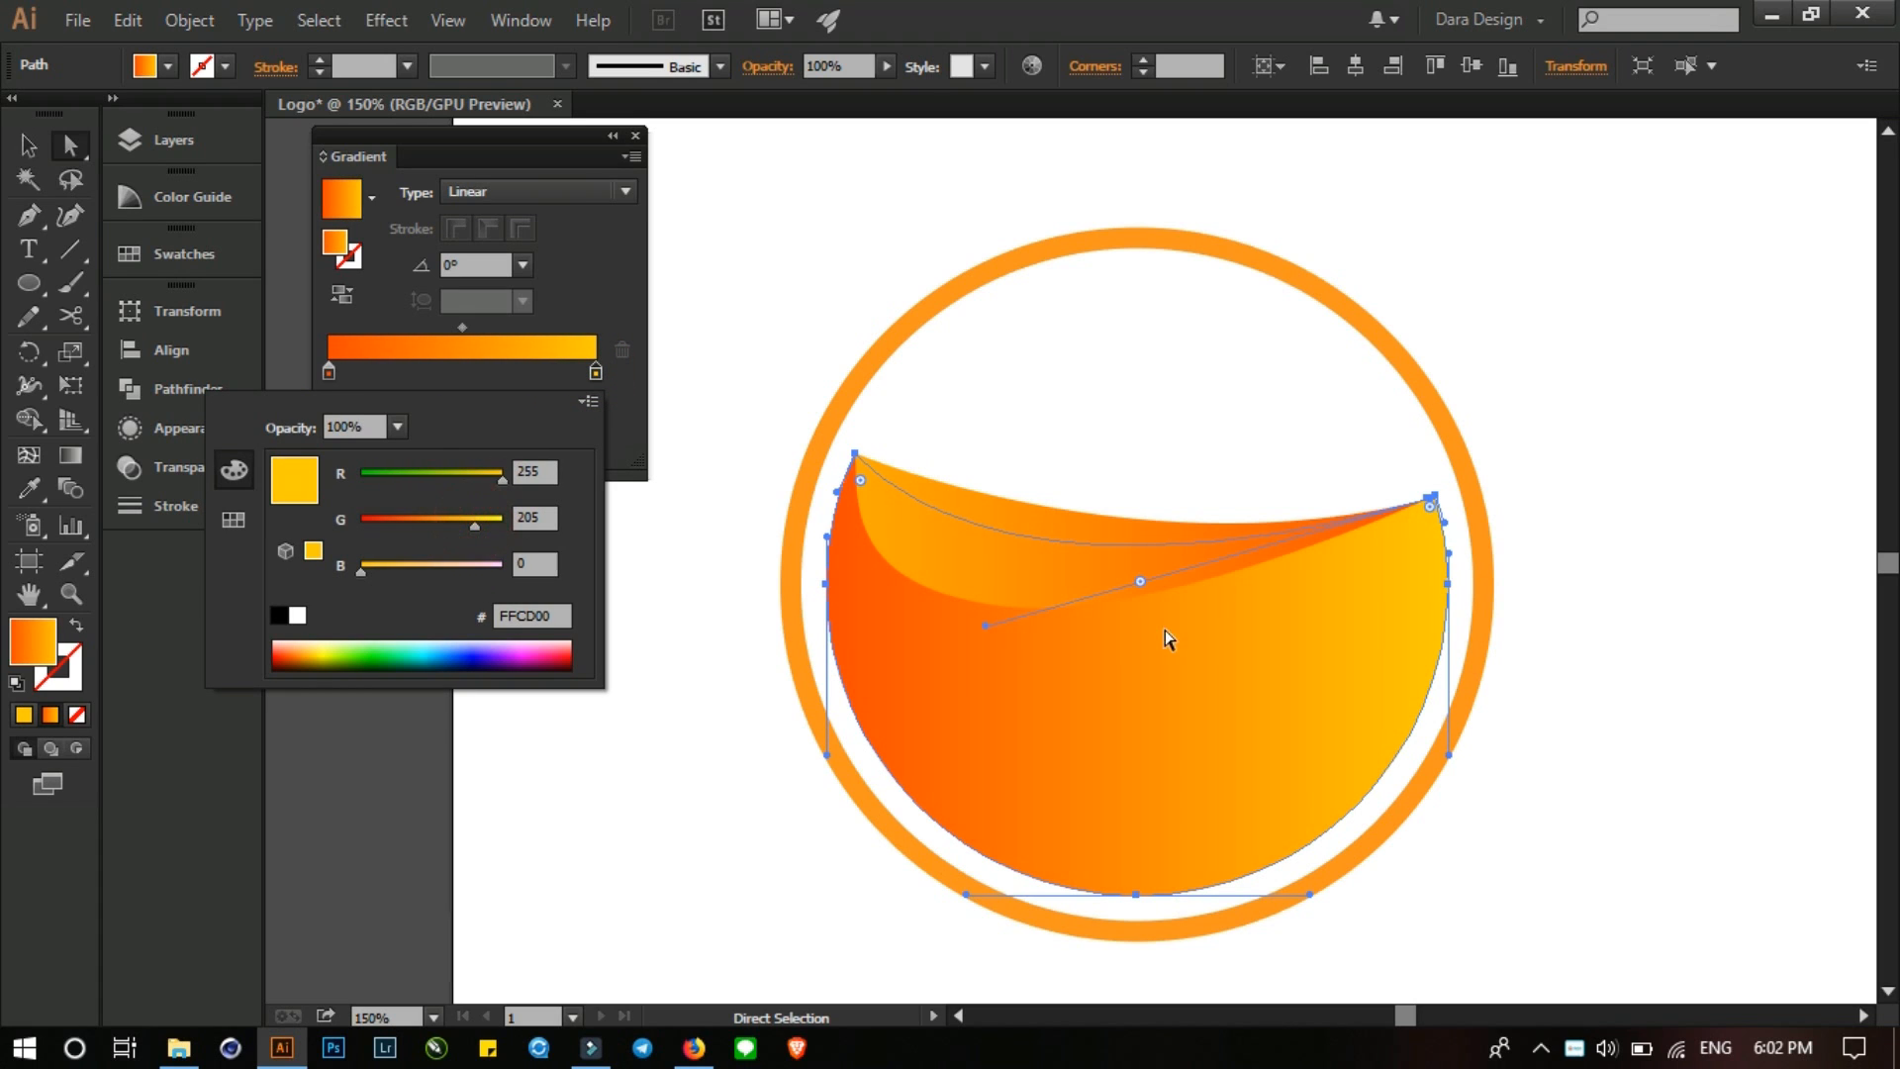
click(1599, 621)
click(1594, 612)
key(space)
drag(1567, 621, 1580, 625)
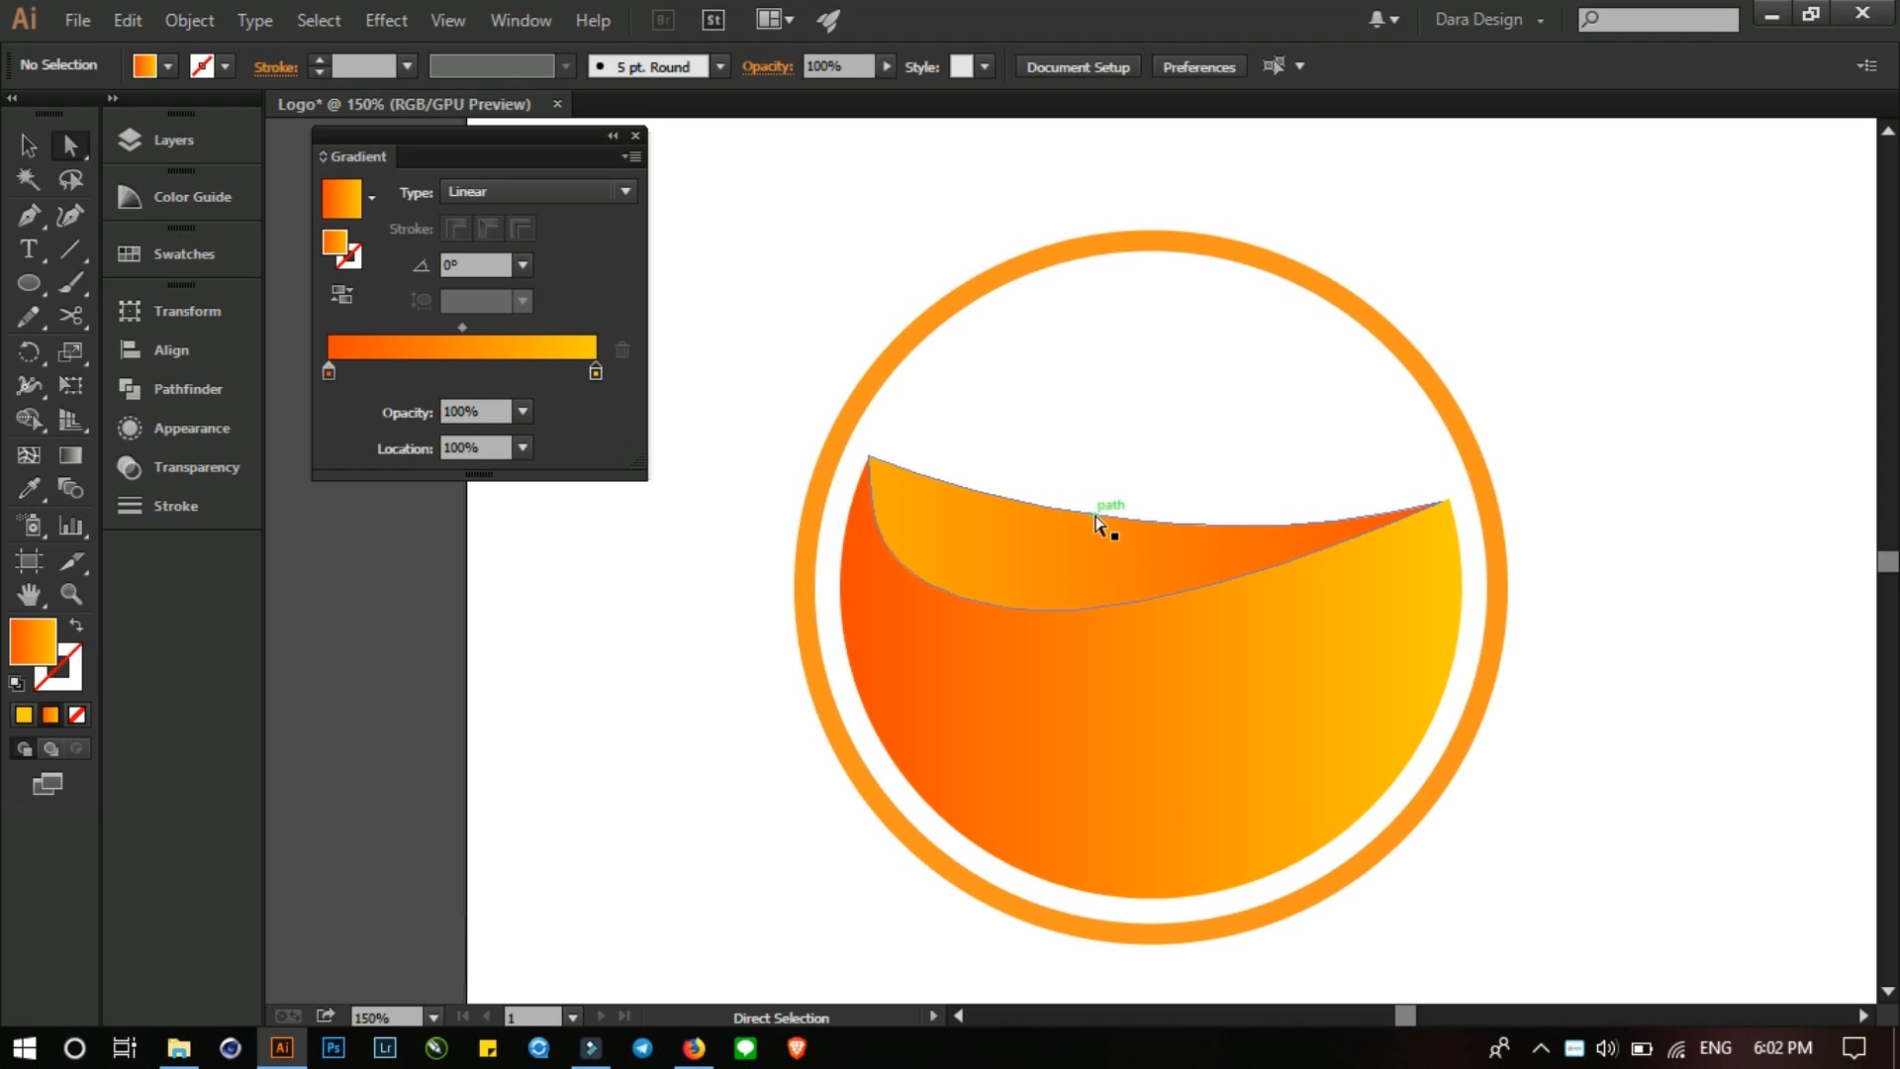
click(29, 145)
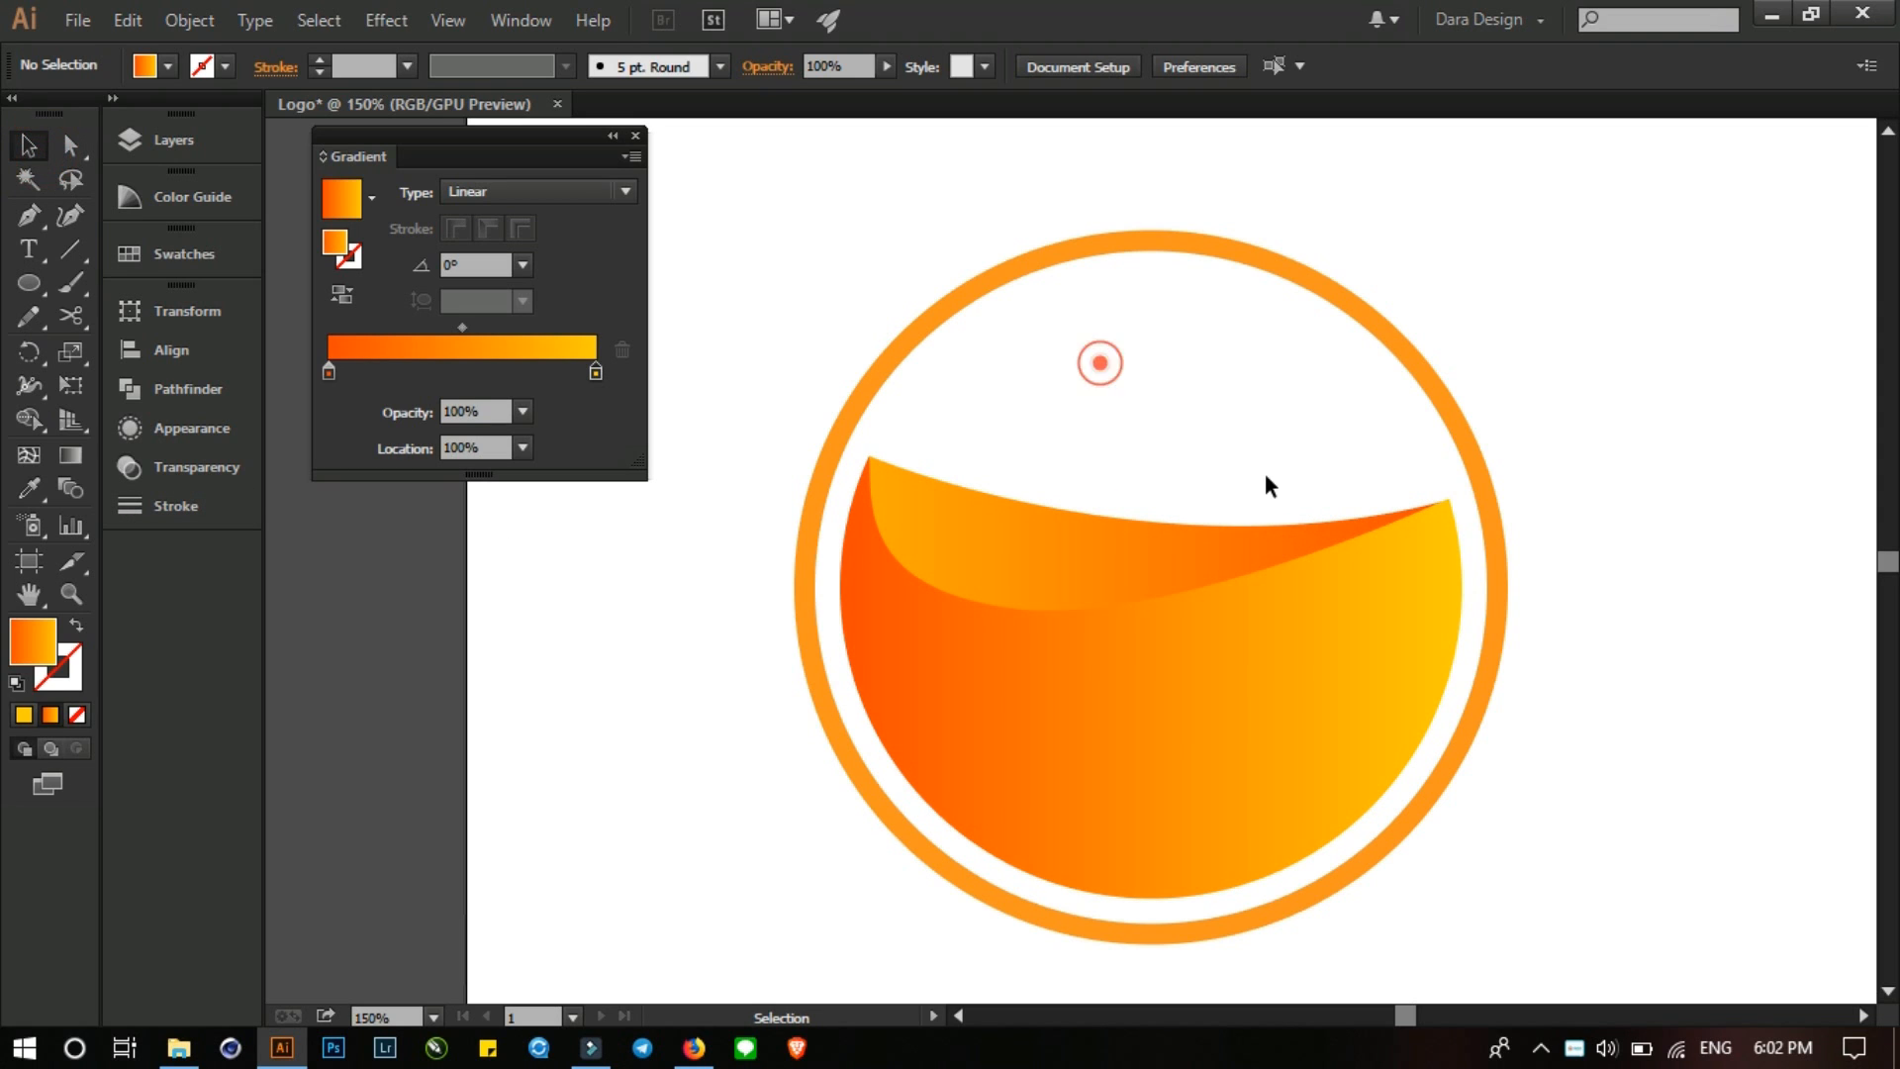
scroll(1265, 473, down, 2)
scroll(1293, 488, up, 1)
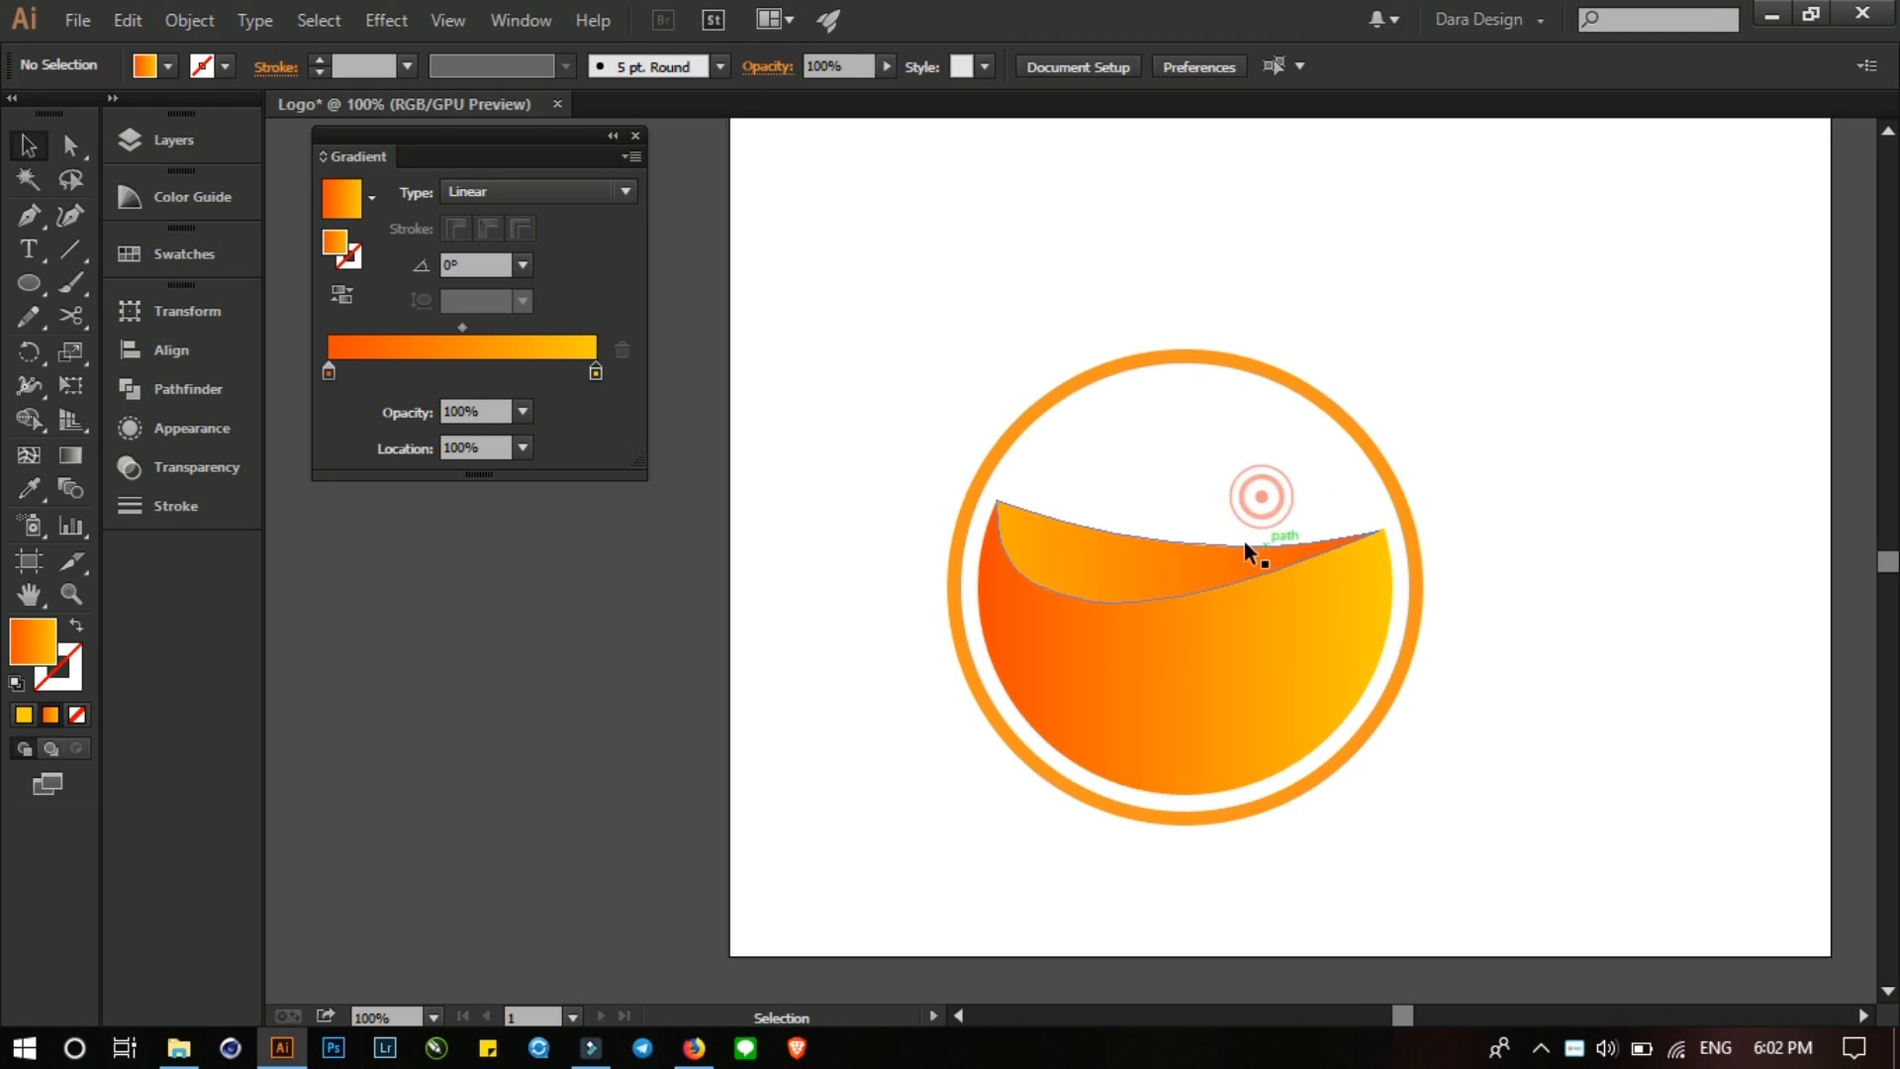
drag(1251, 630, 1243, 622)
right_click(1243, 624)
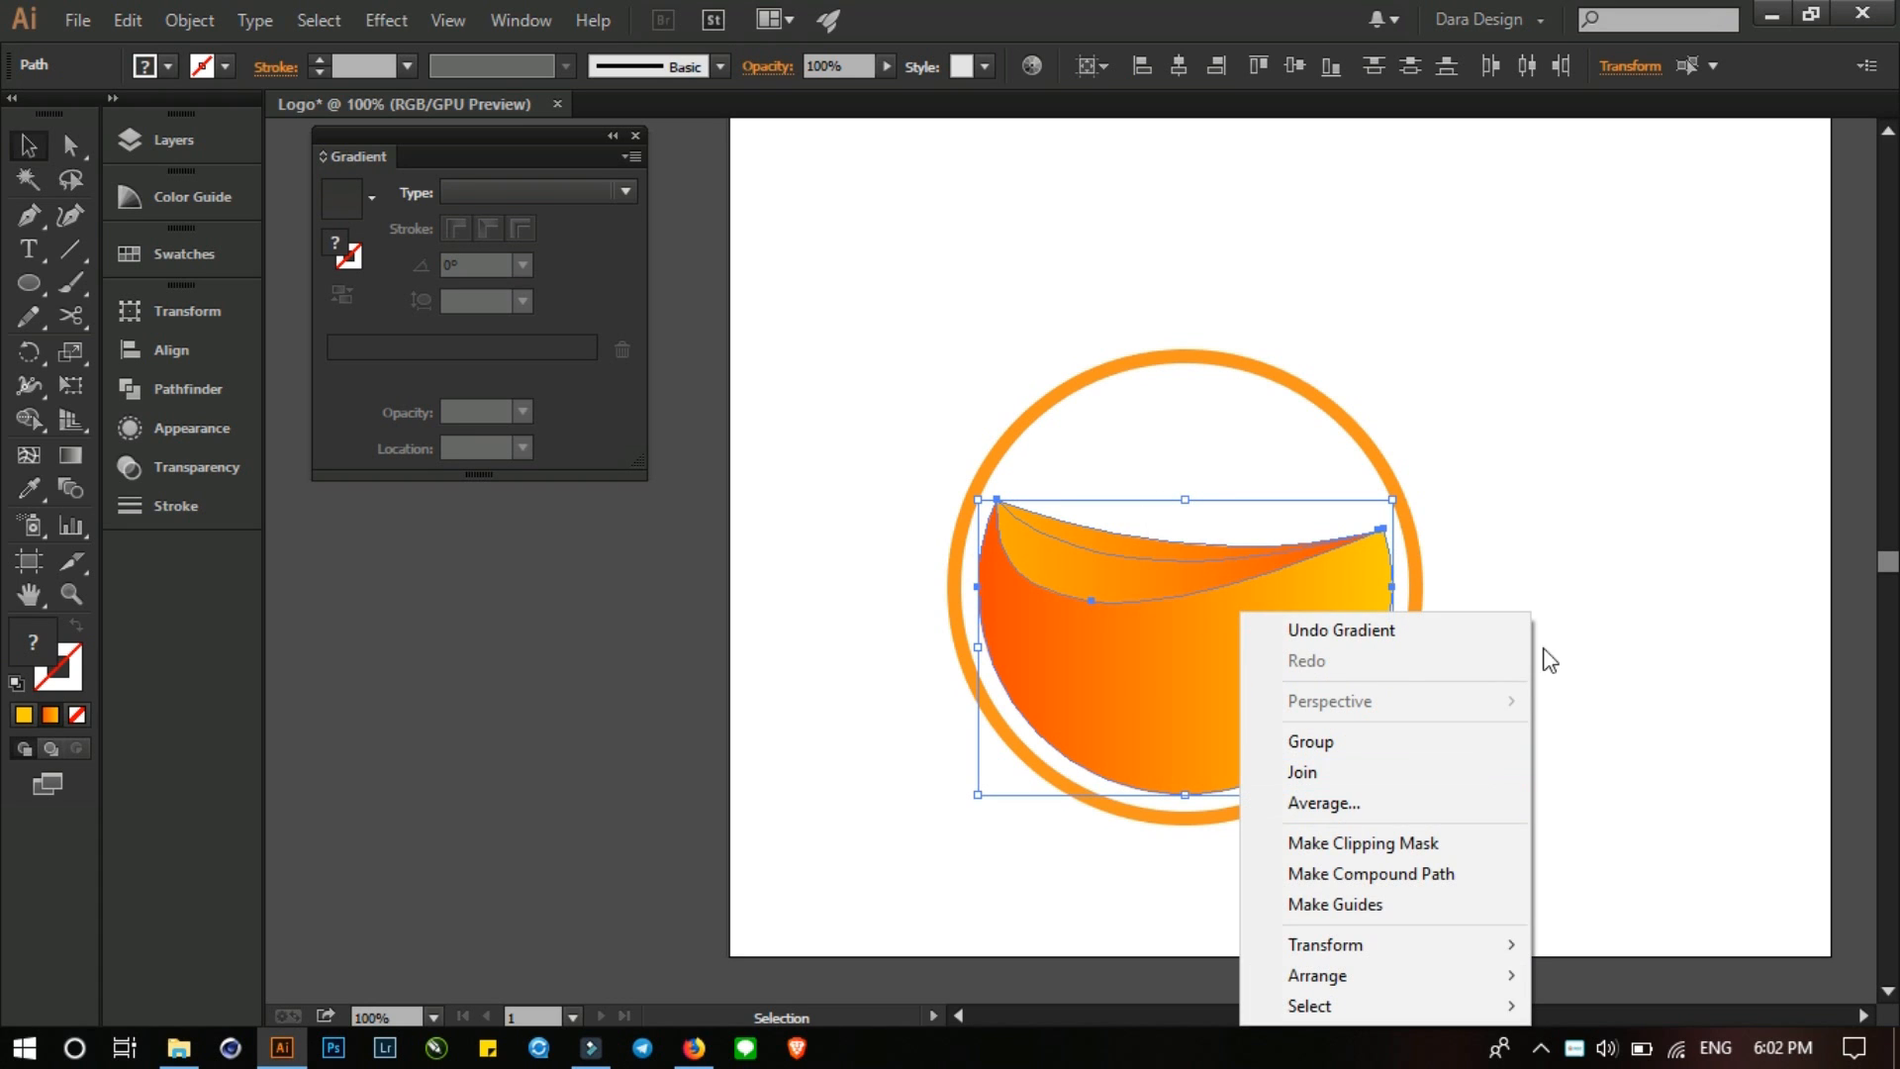
click(1547, 529)
- Draw an open curved Pen path along the crescent's lower edge, from its left tip to just short of its right tip
scroll(1241, 555, up, 3)
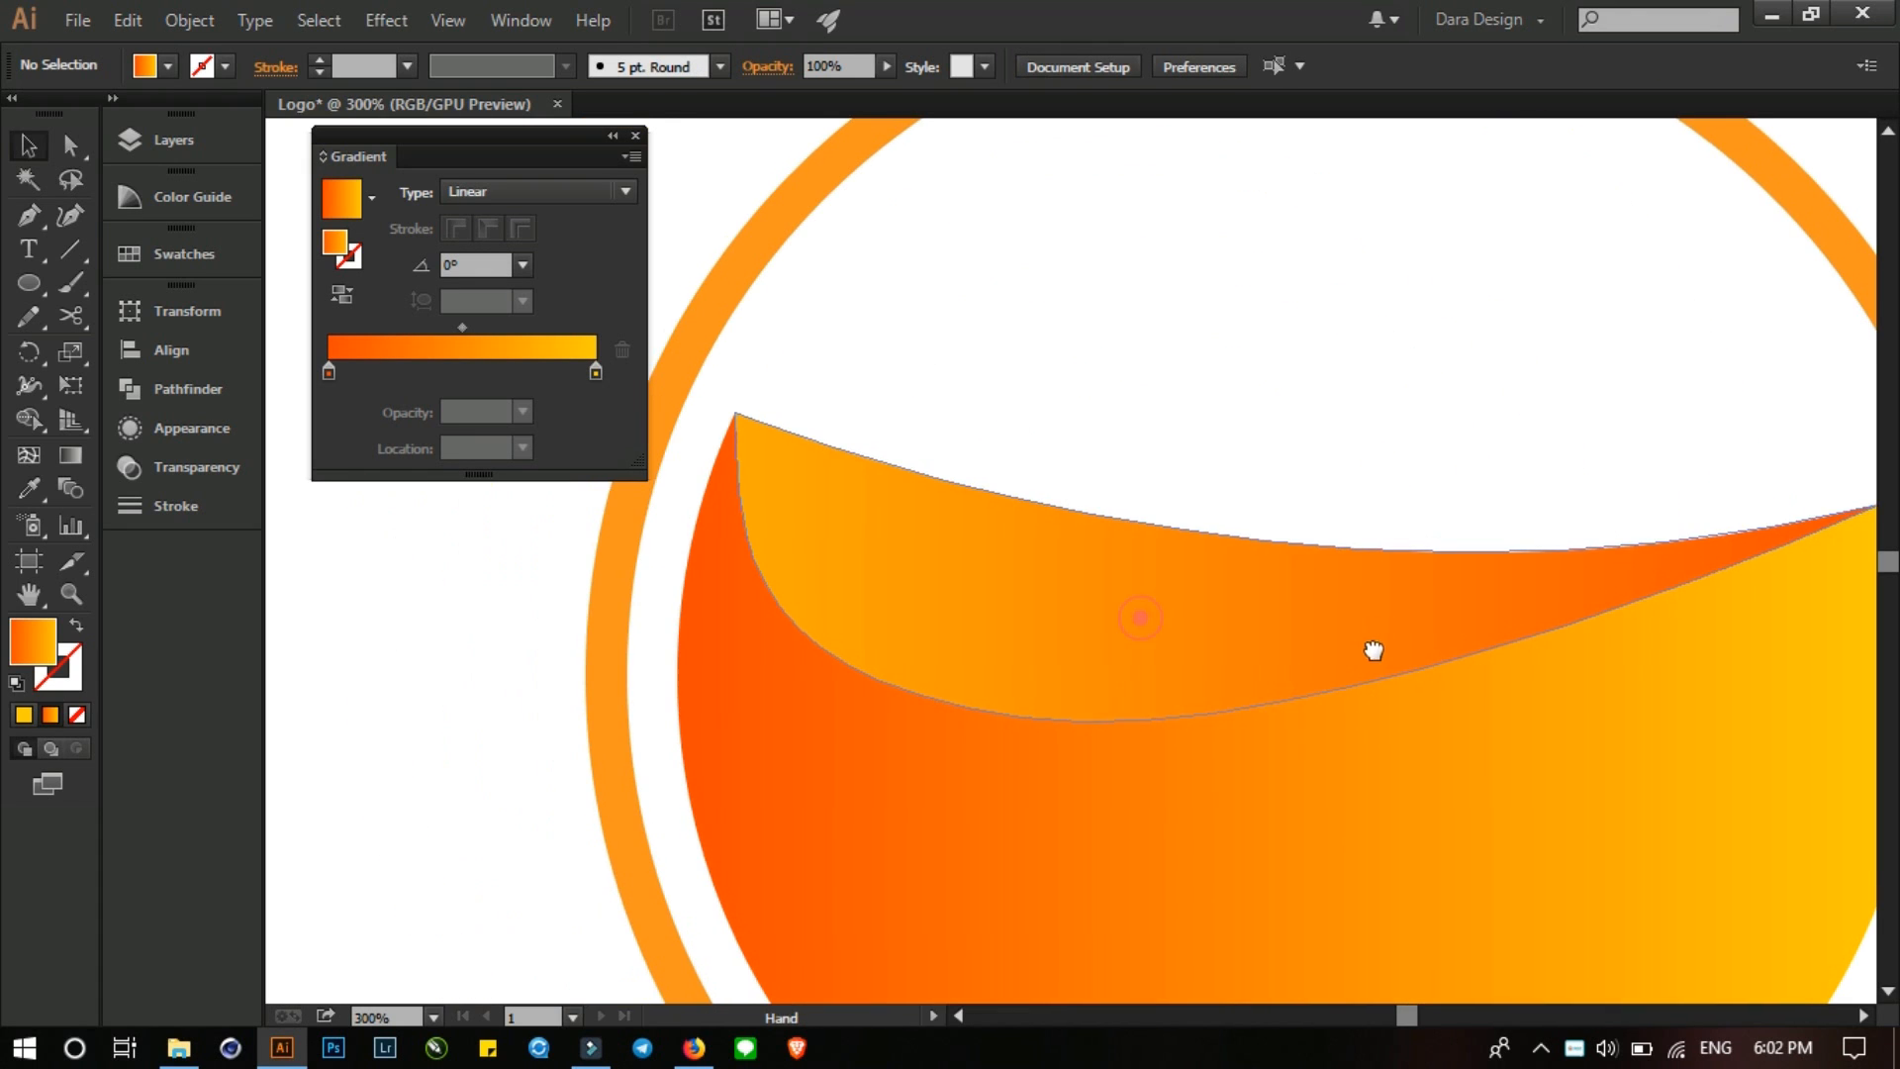
click(25, 212)
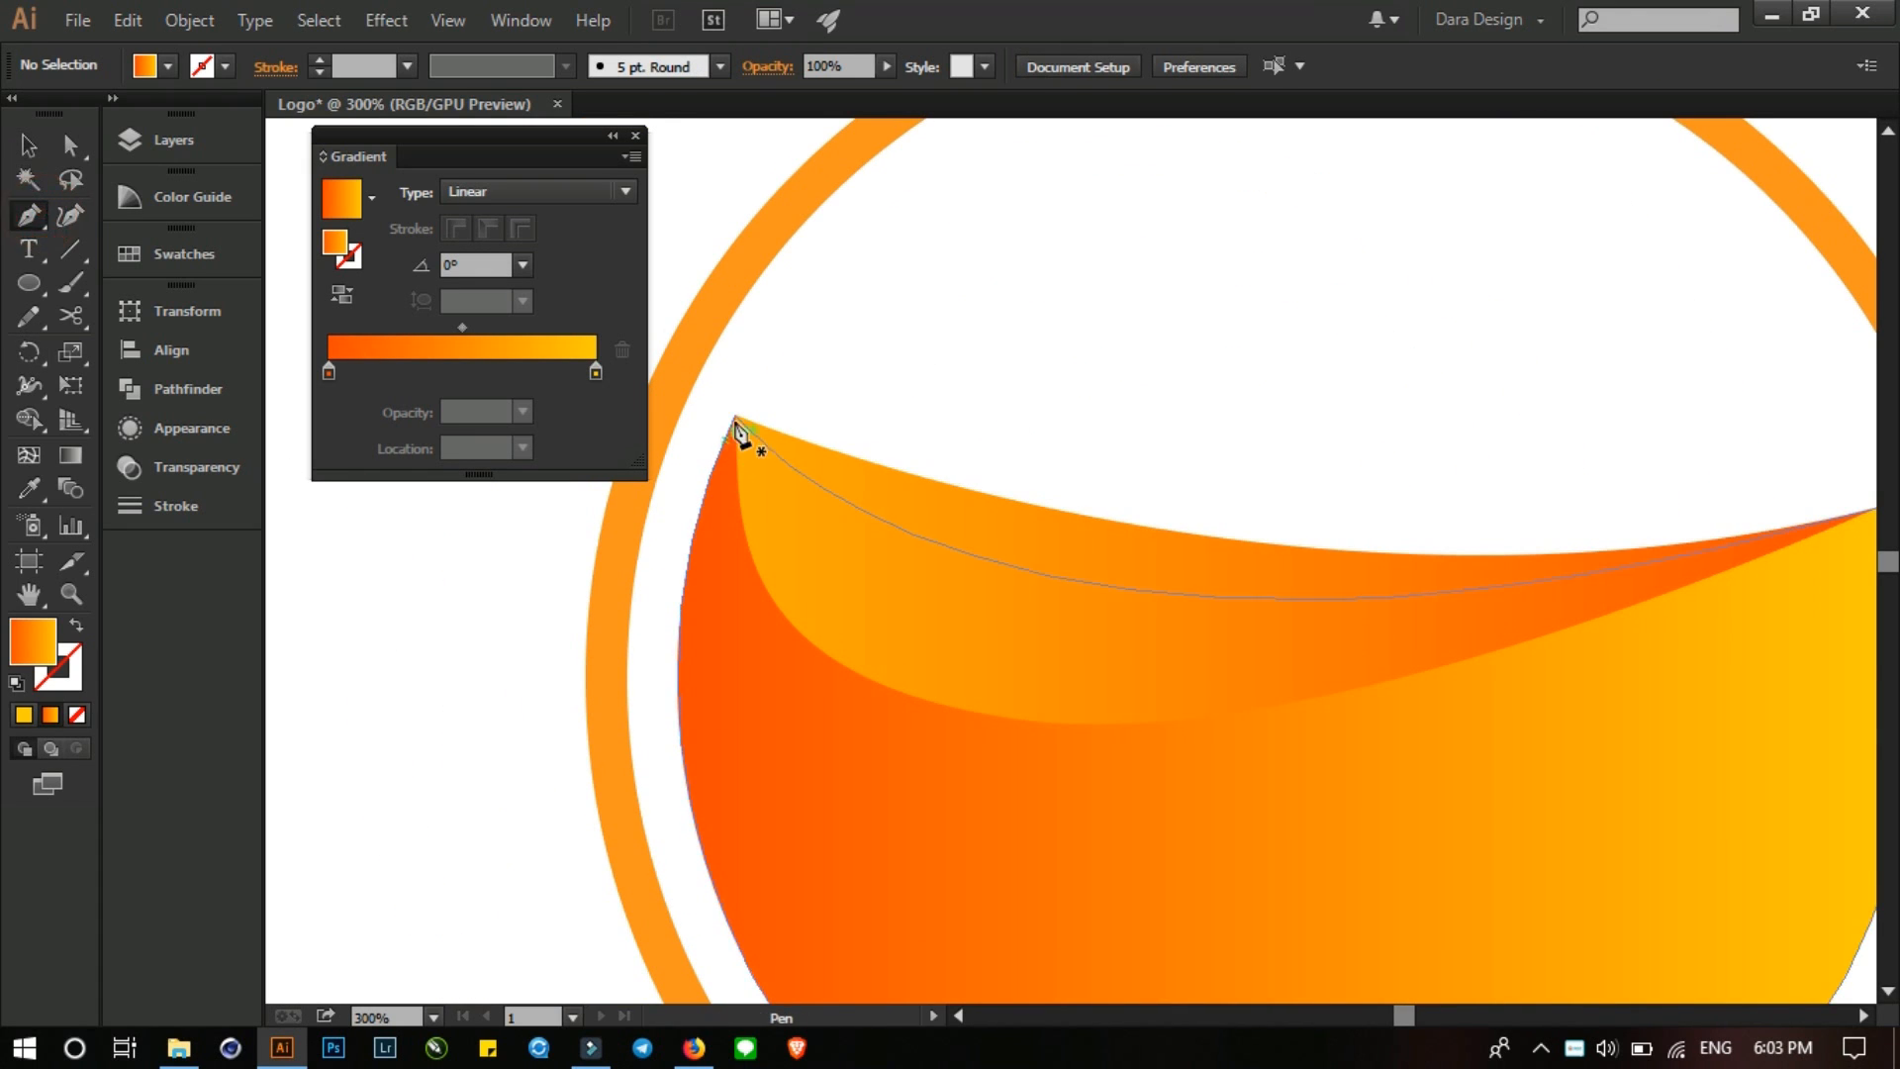
click(734, 413)
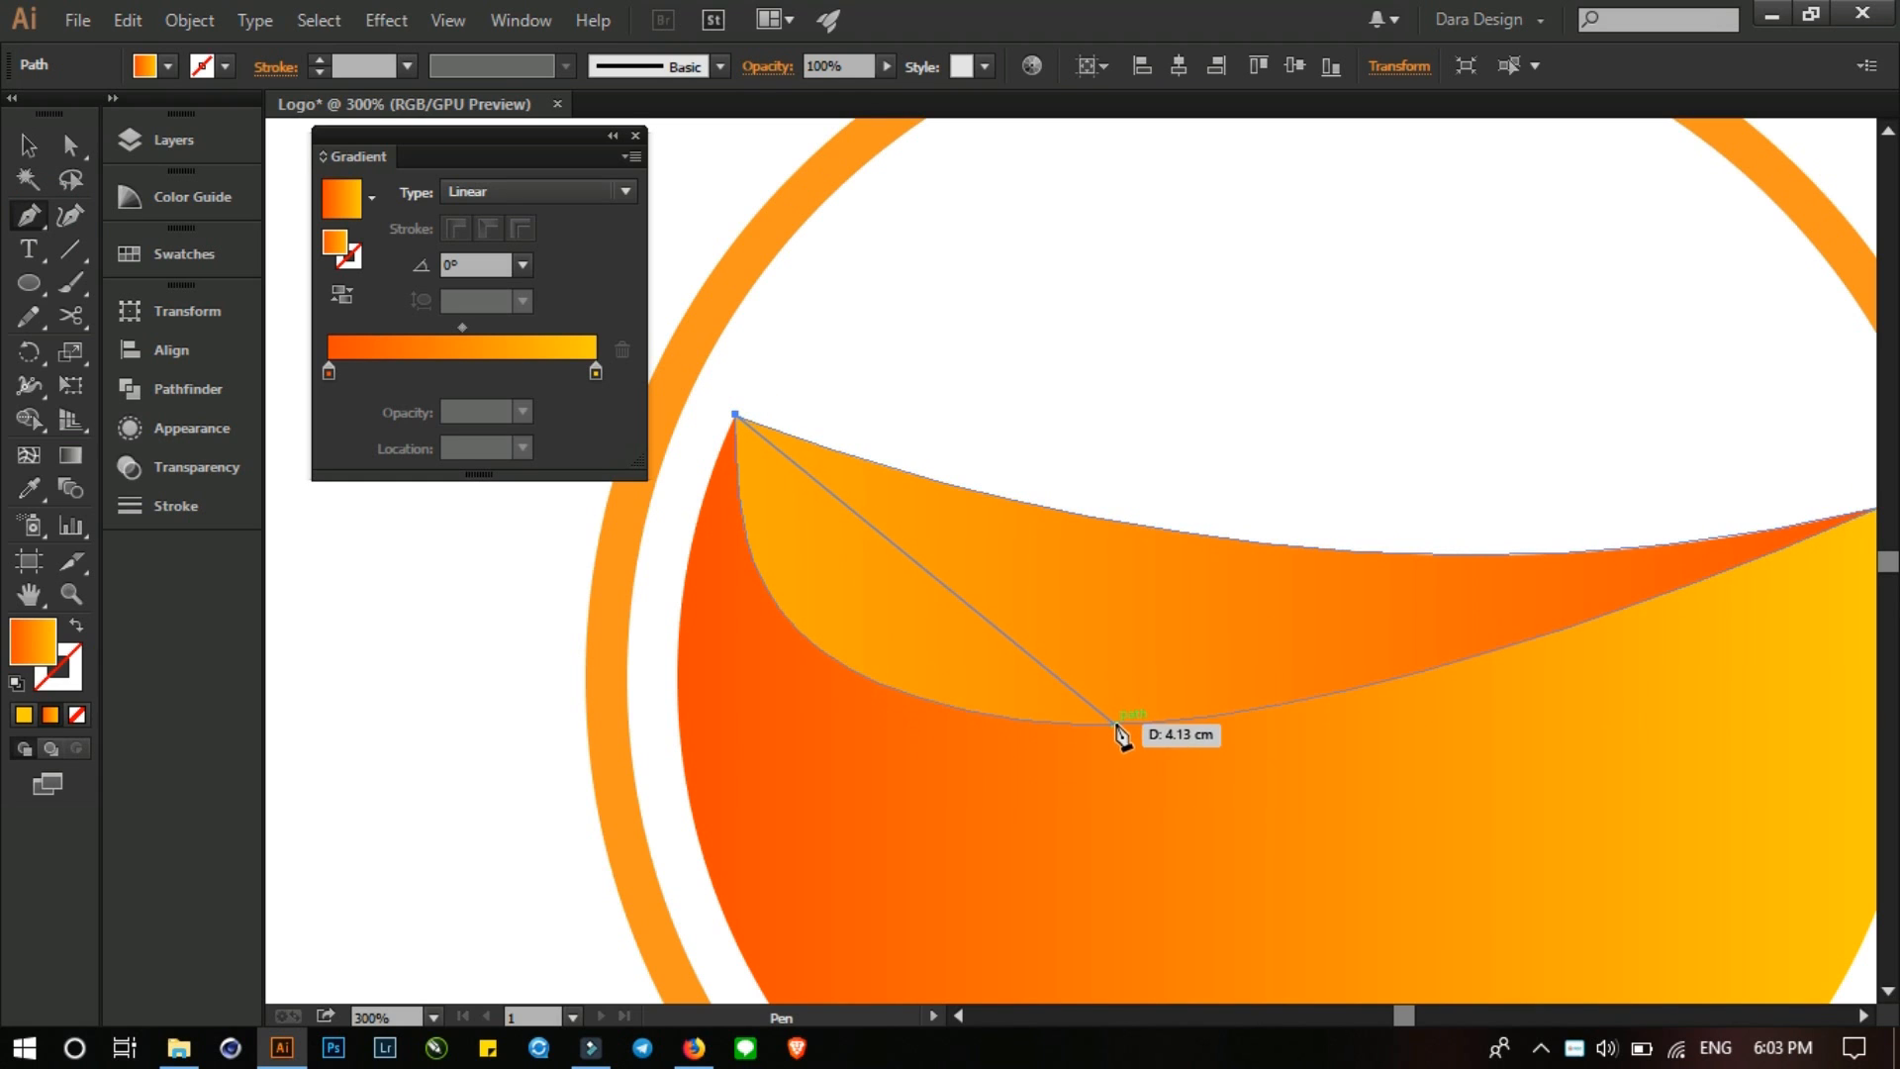
drag(1116, 724, 1525, 696)
key(ctrl+z)
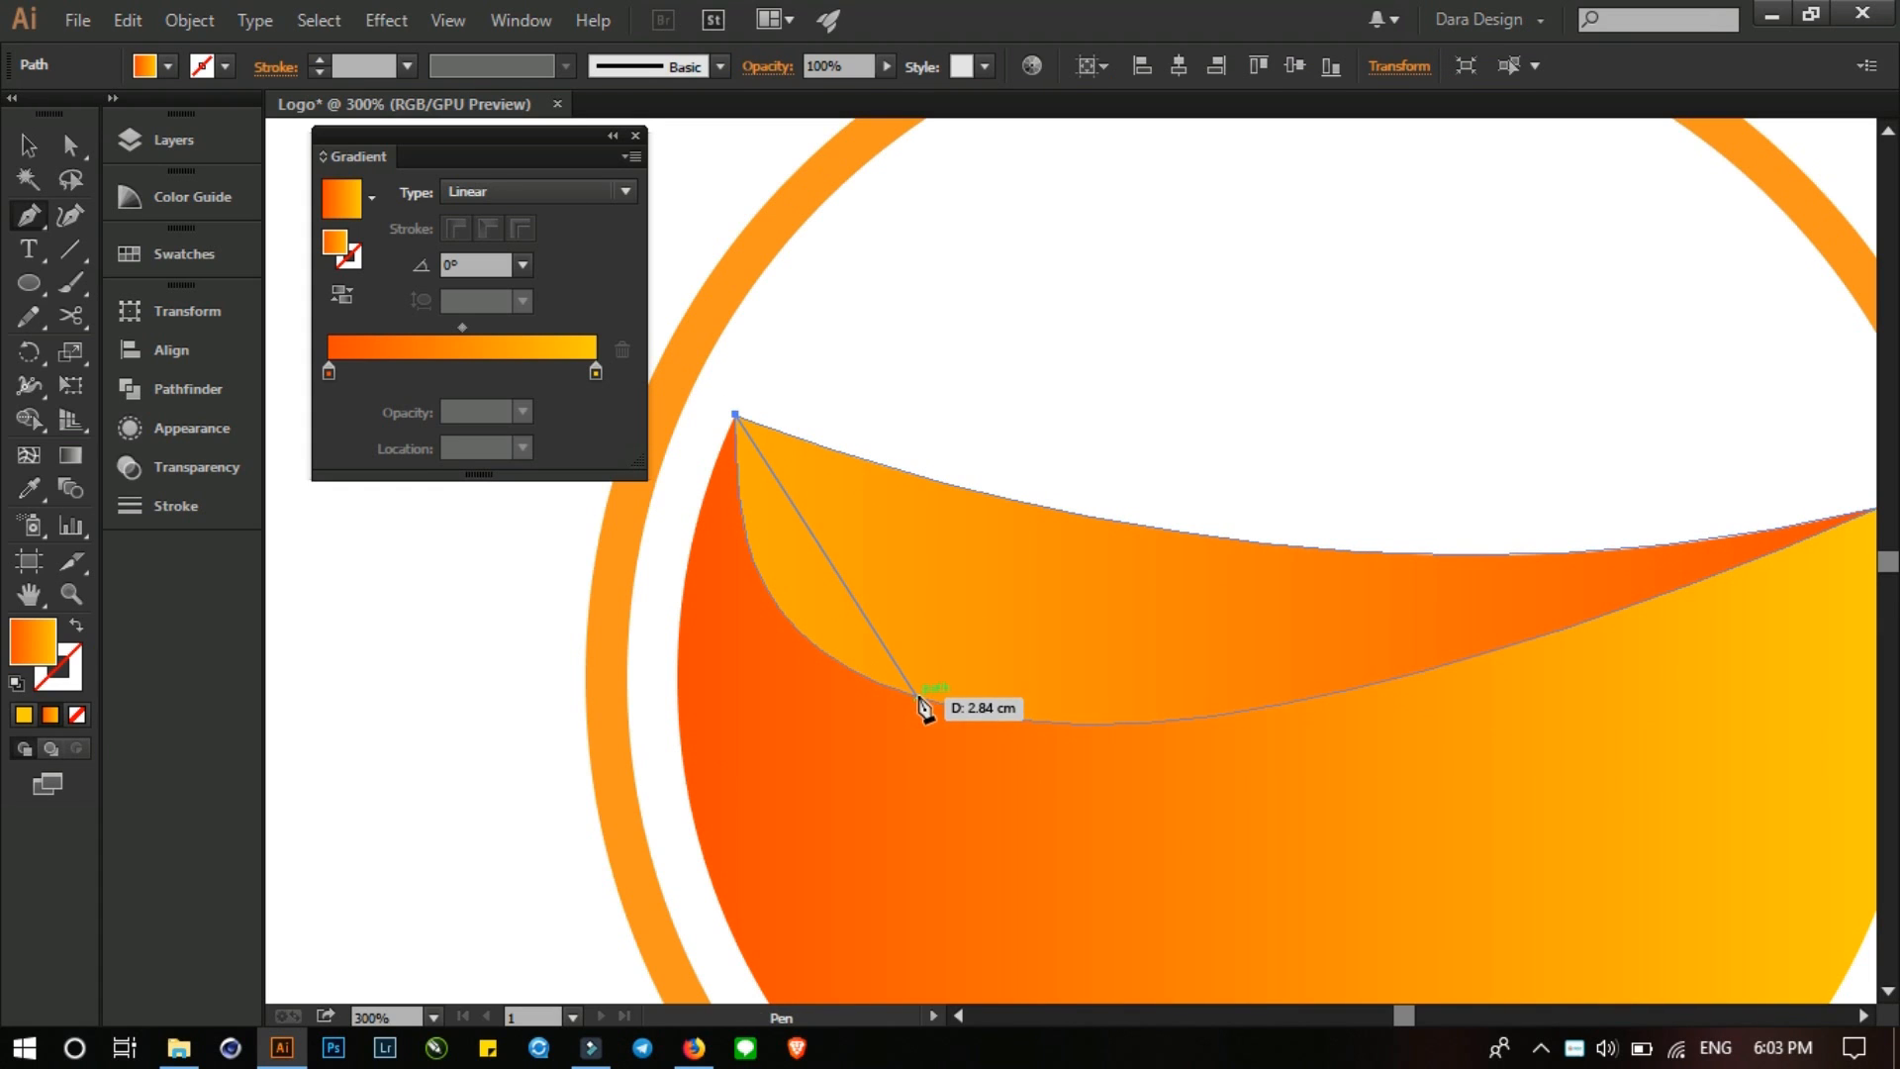
drag(916, 696, 1120, 752)
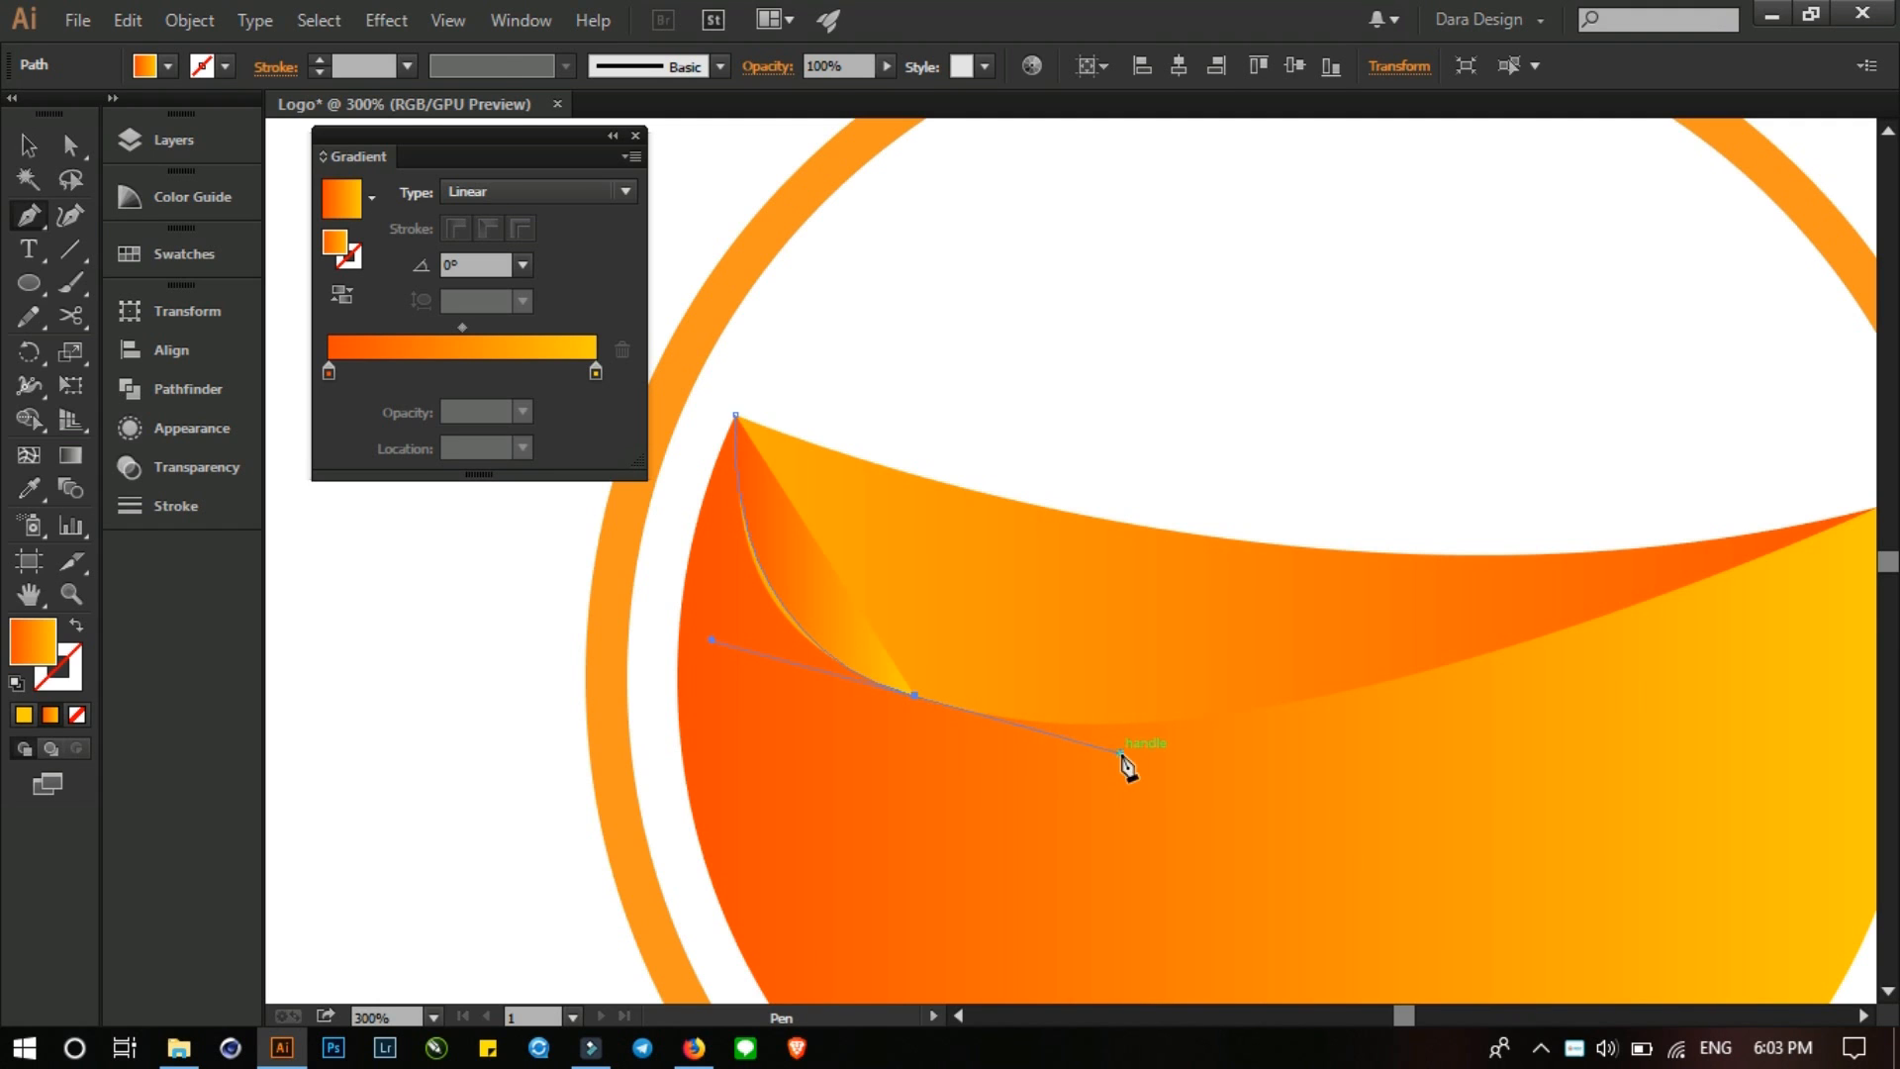
key(space)
drag(1357, 709, 963, 720)
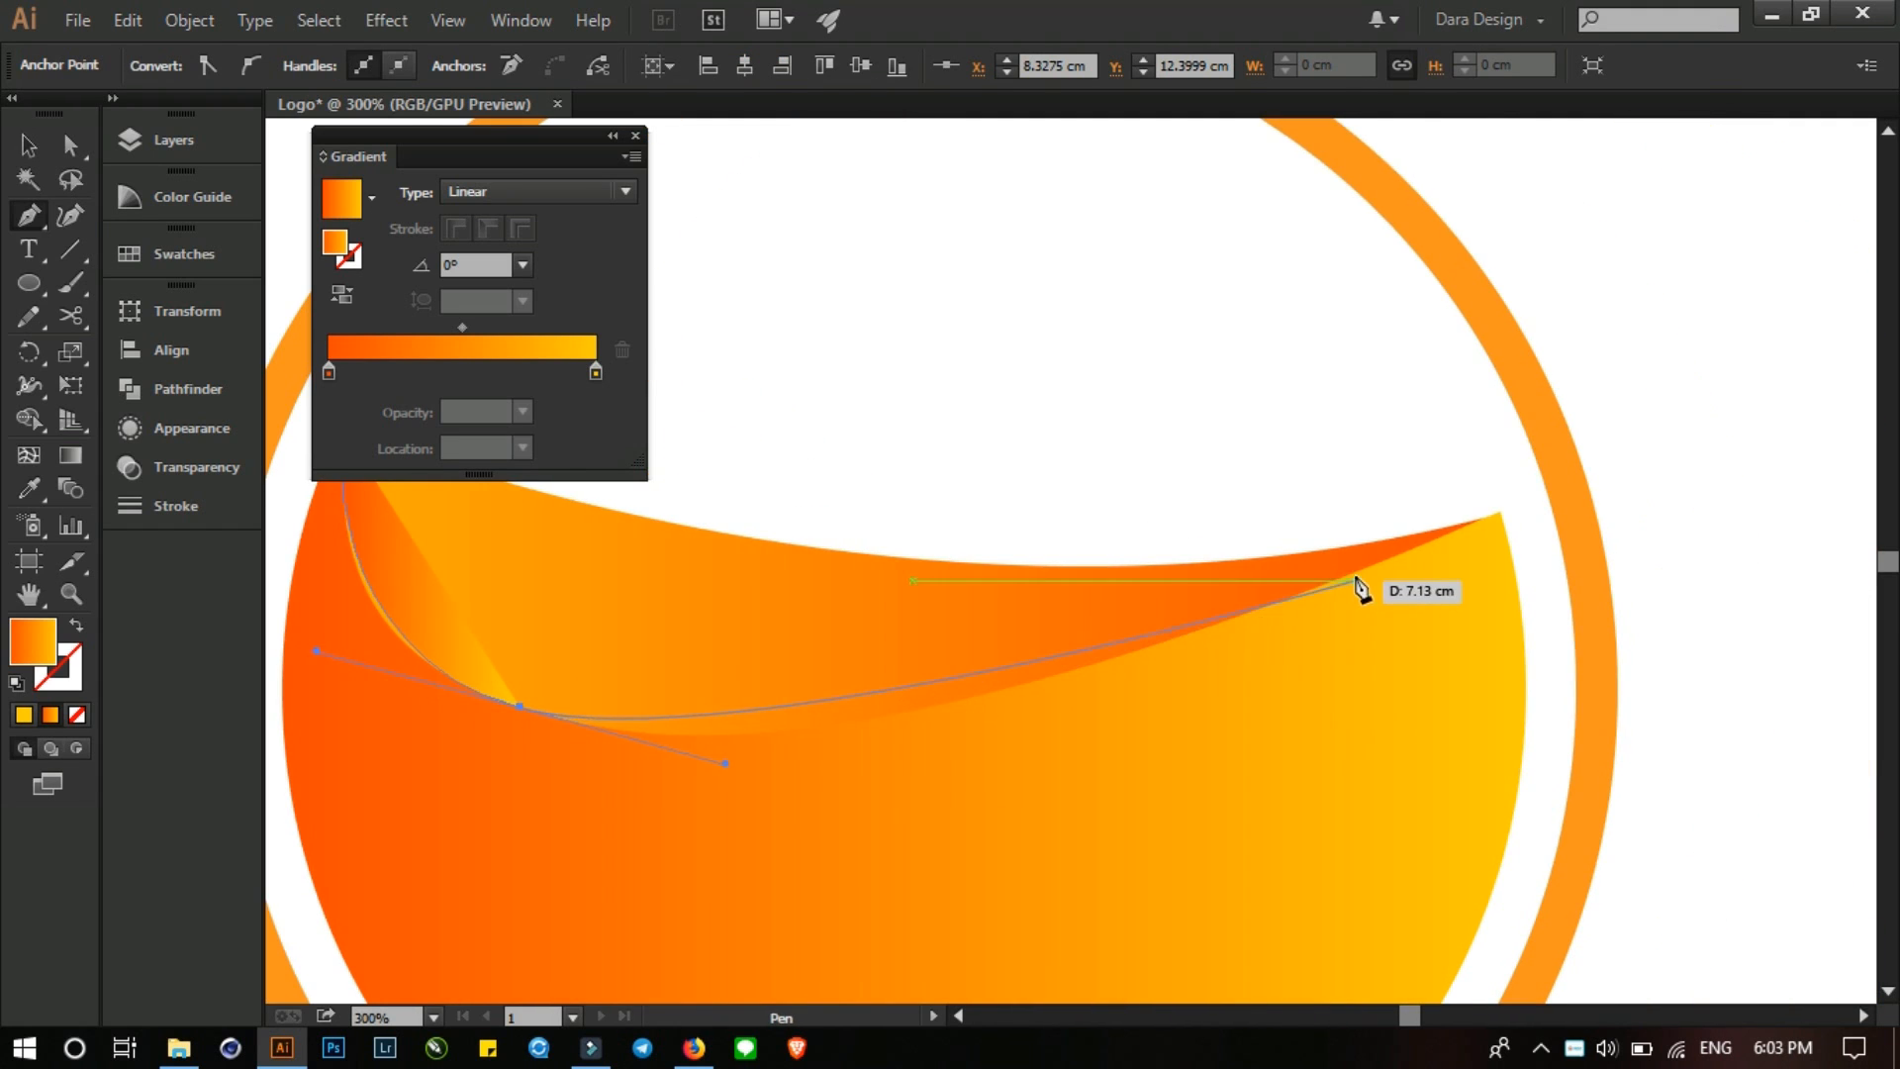
drag(1355, 571, 1658, 457)
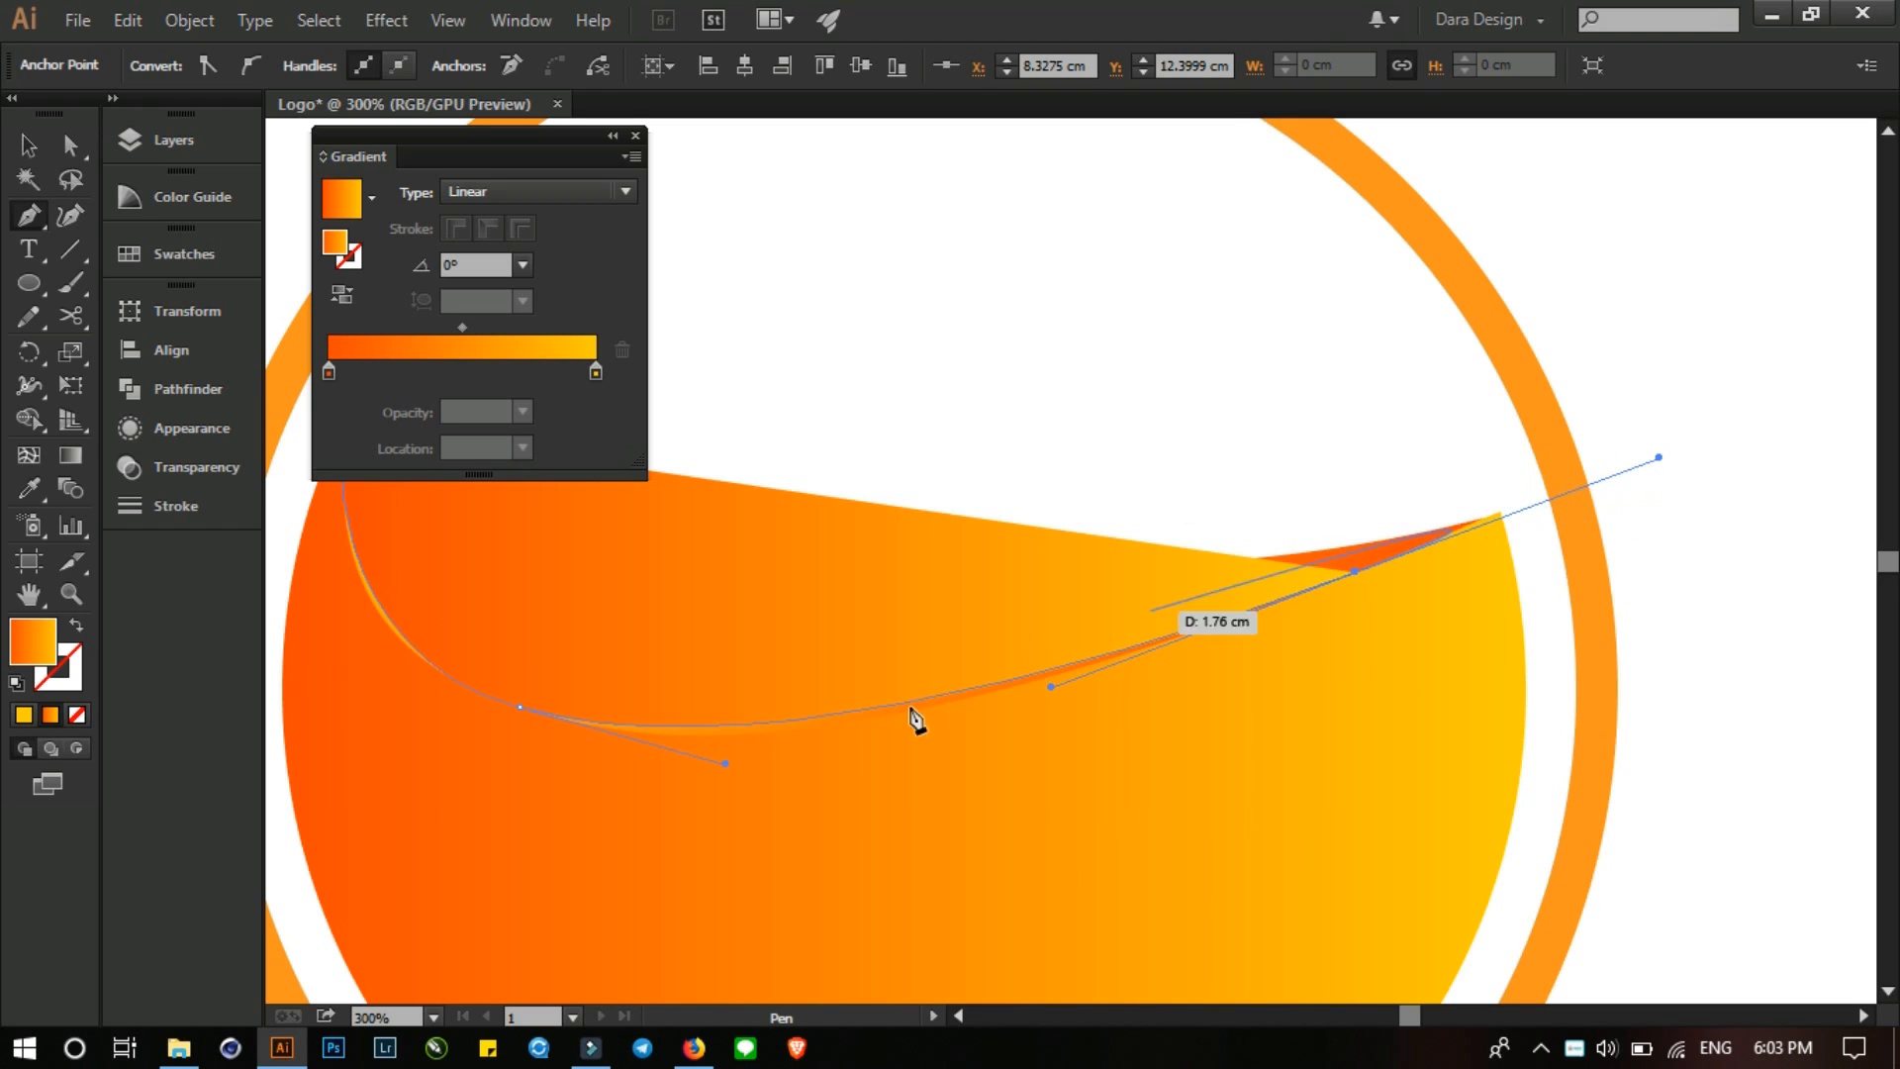
- Swap the new curve's fill and stroke so it has no fill, and deselect it
click(77, 629)
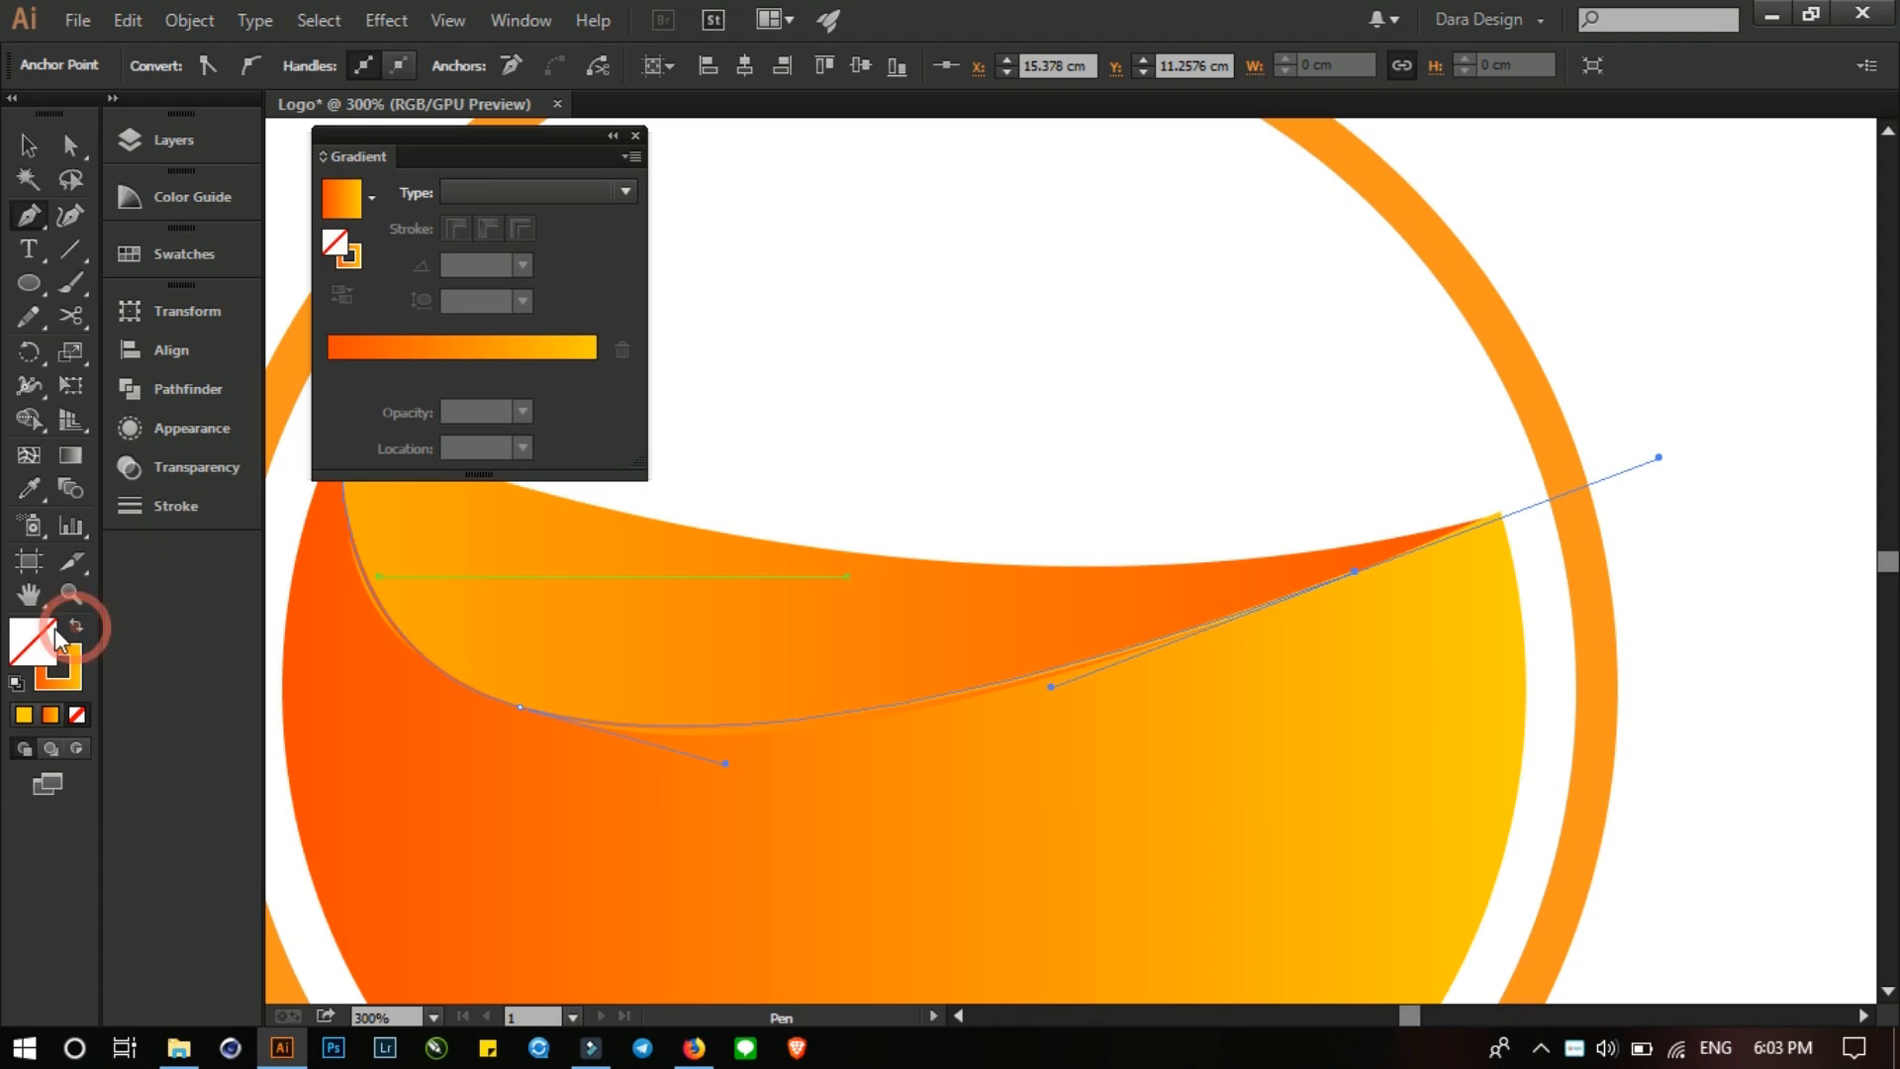
click(27, 144)
click(1073, 382)
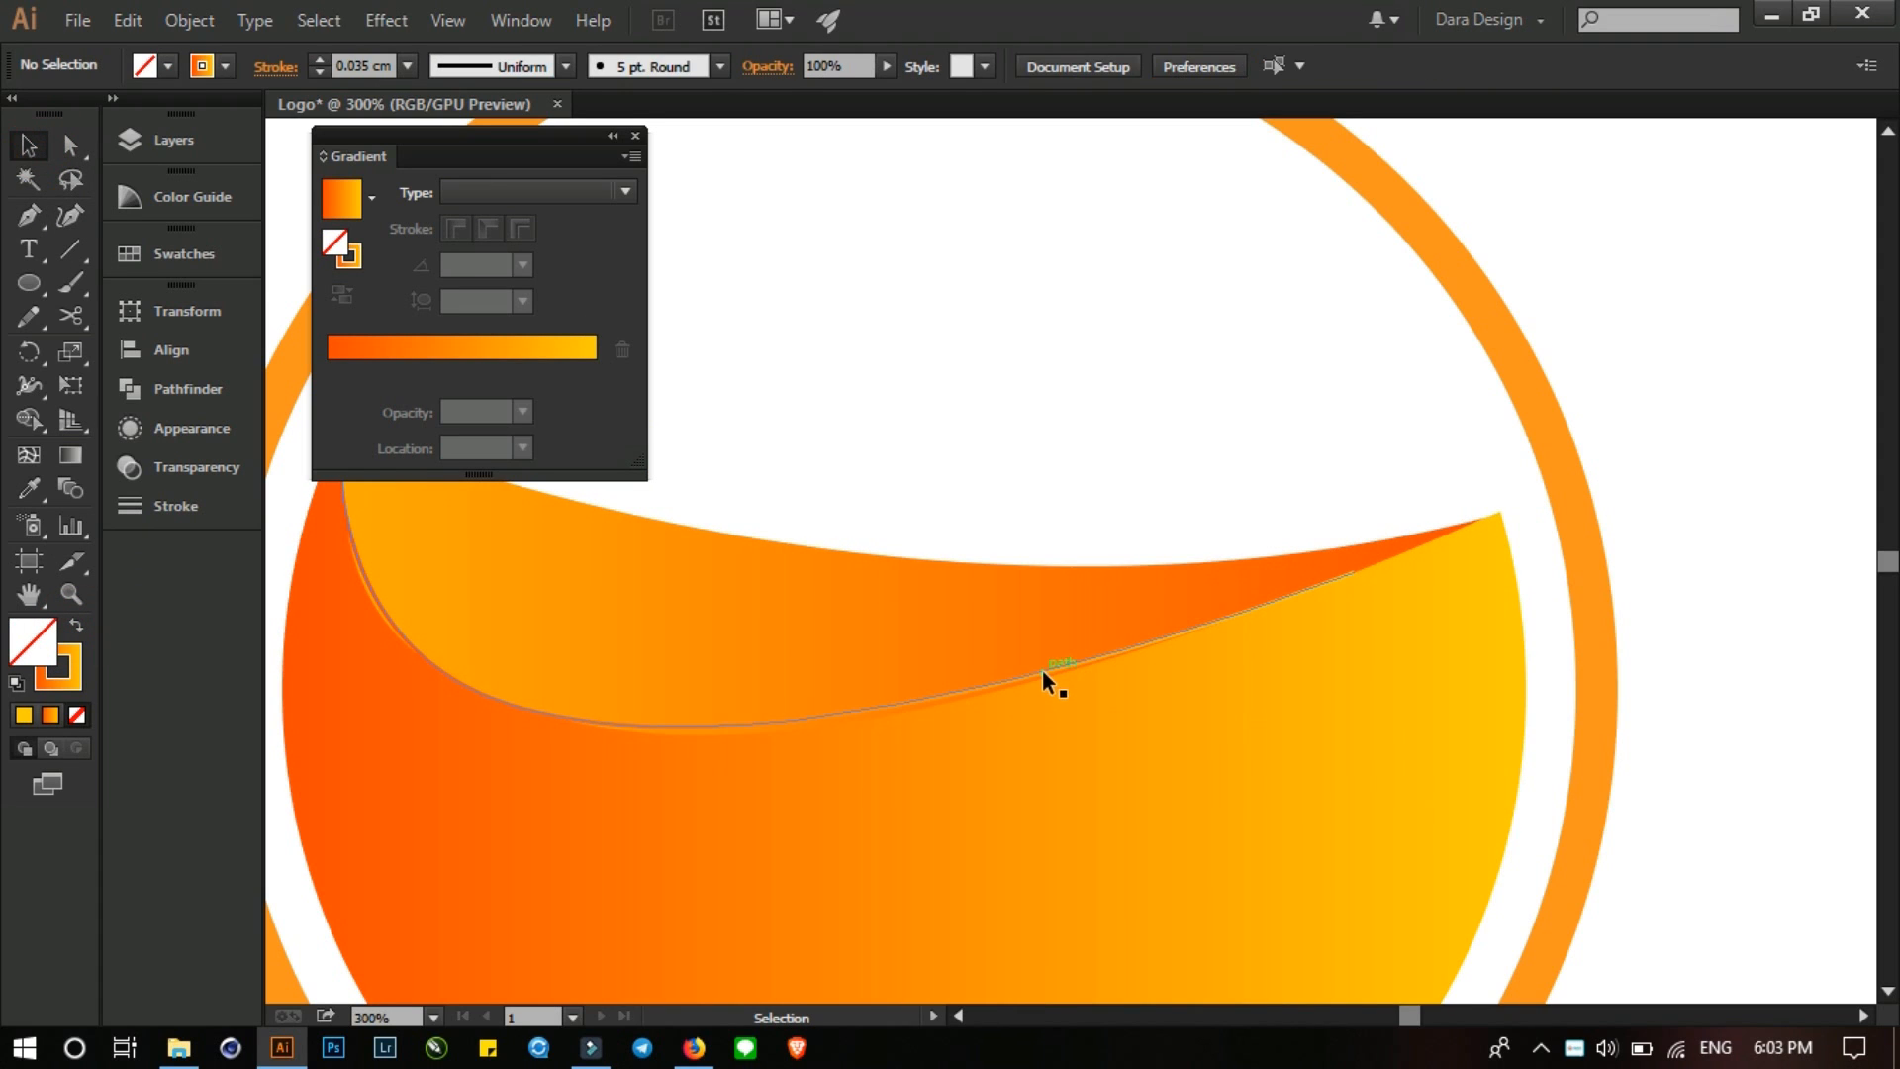
- Give the curve along the crescent's lower edge the lens-shaped width profile, tapered at both ends, and a white stroke
click(1042, 669)
click(487, 69)
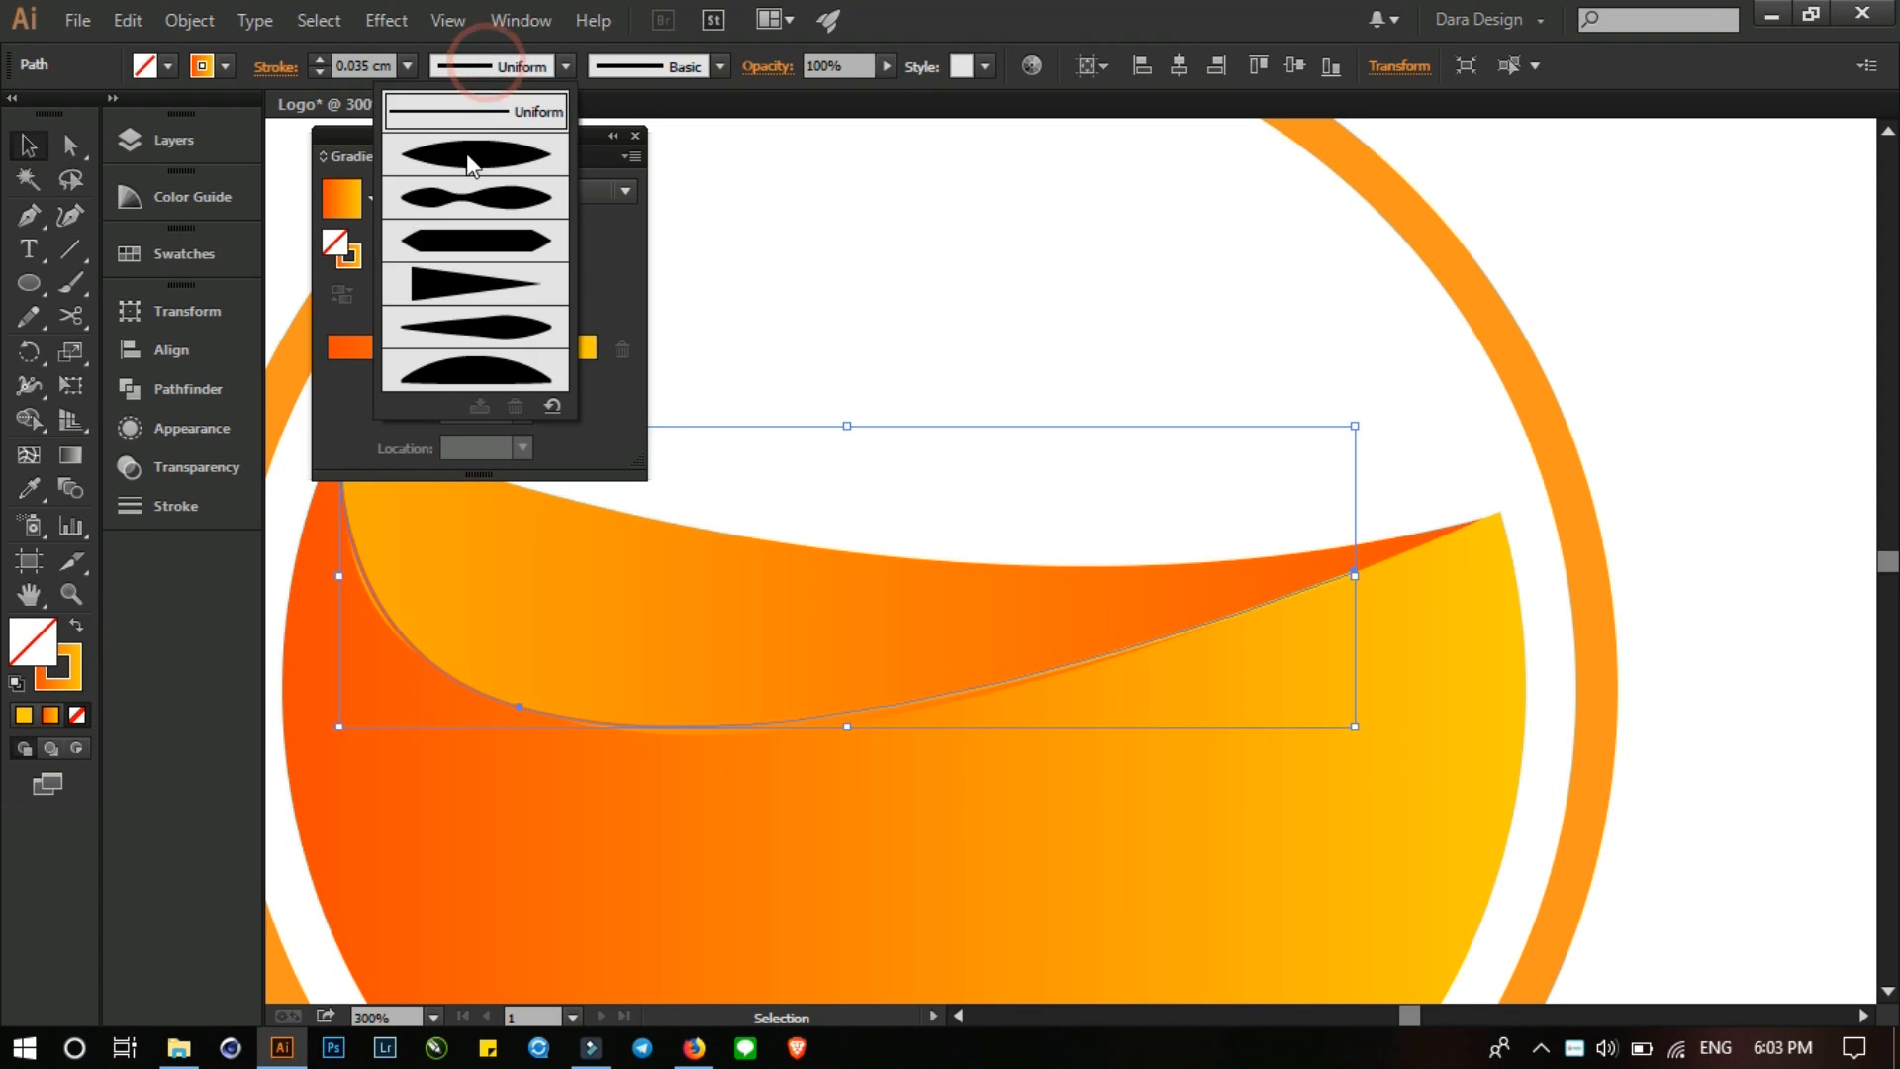
click(466, 157)
click(227, 65)
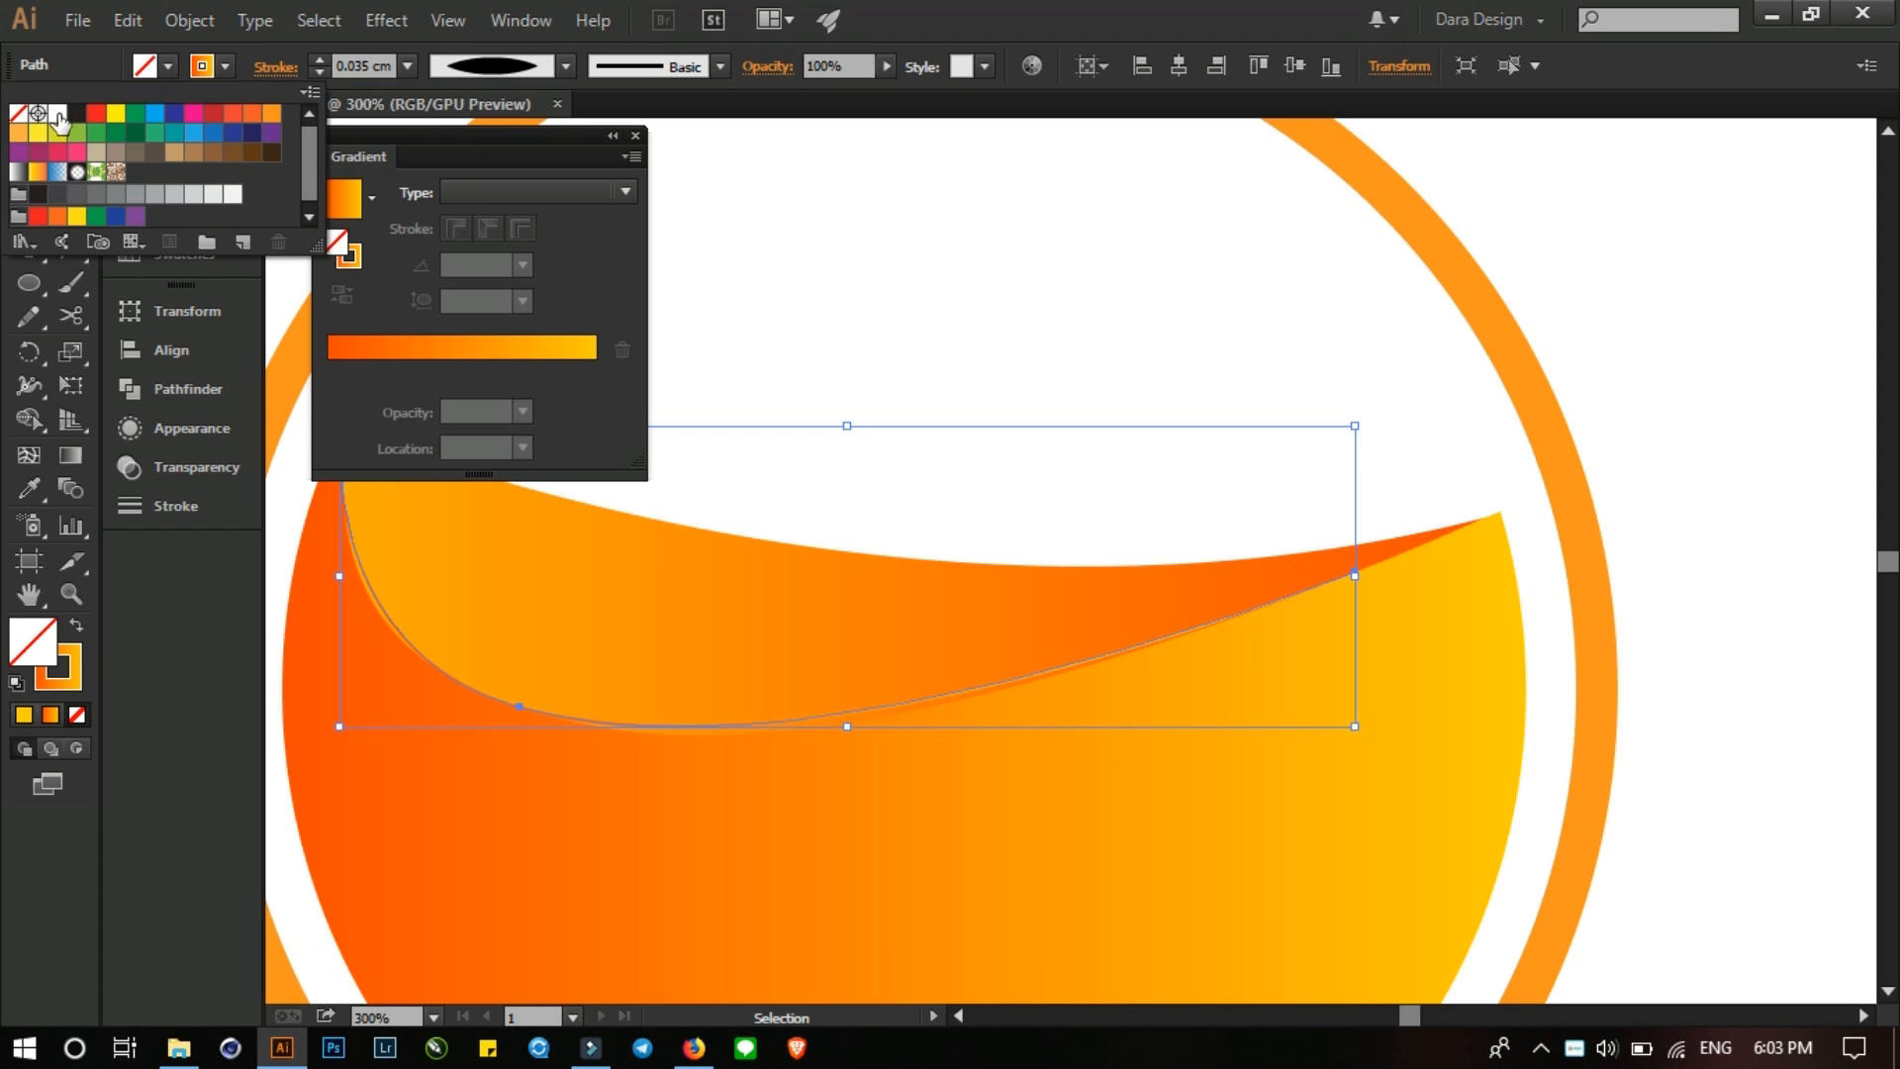
click(58, 113)
click(1154, 351)
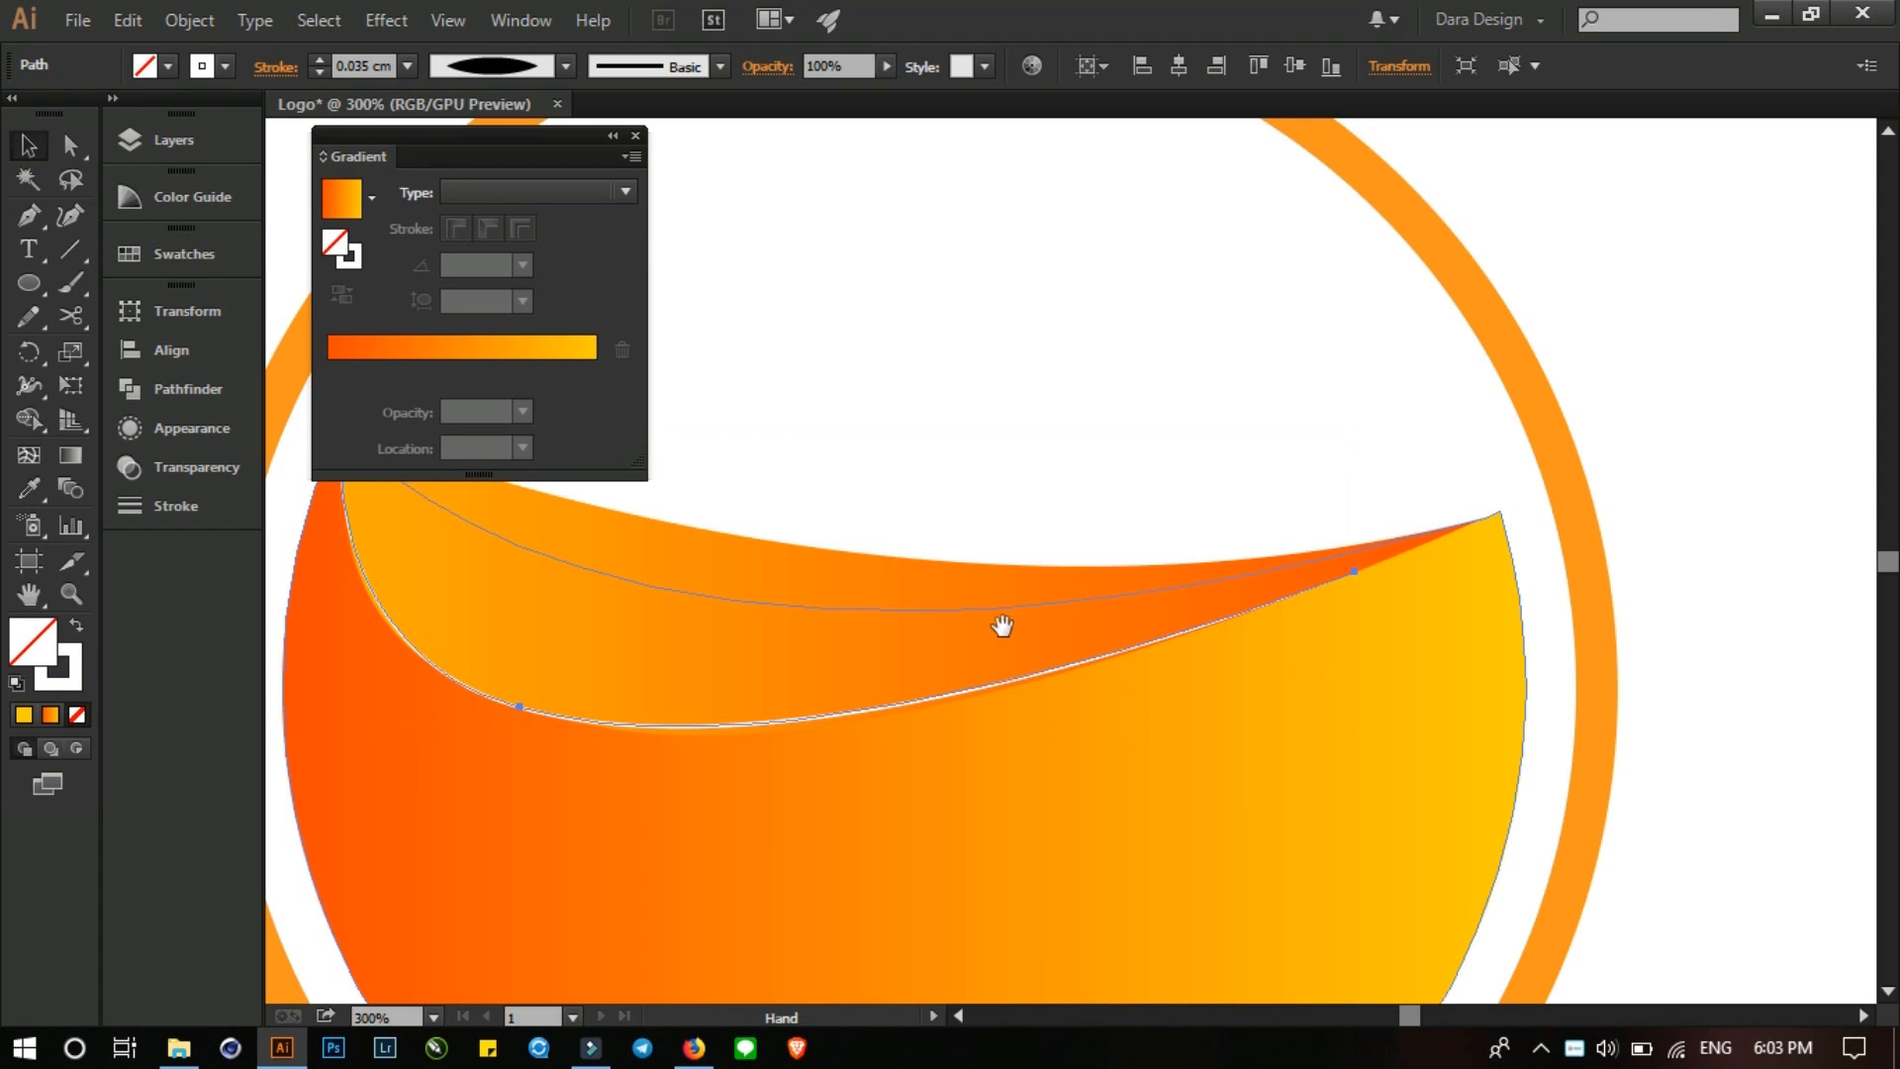
- Set the white curve's stroke weight to 0.1 cm and deselect it
scroll(1000, 623, left, 5)
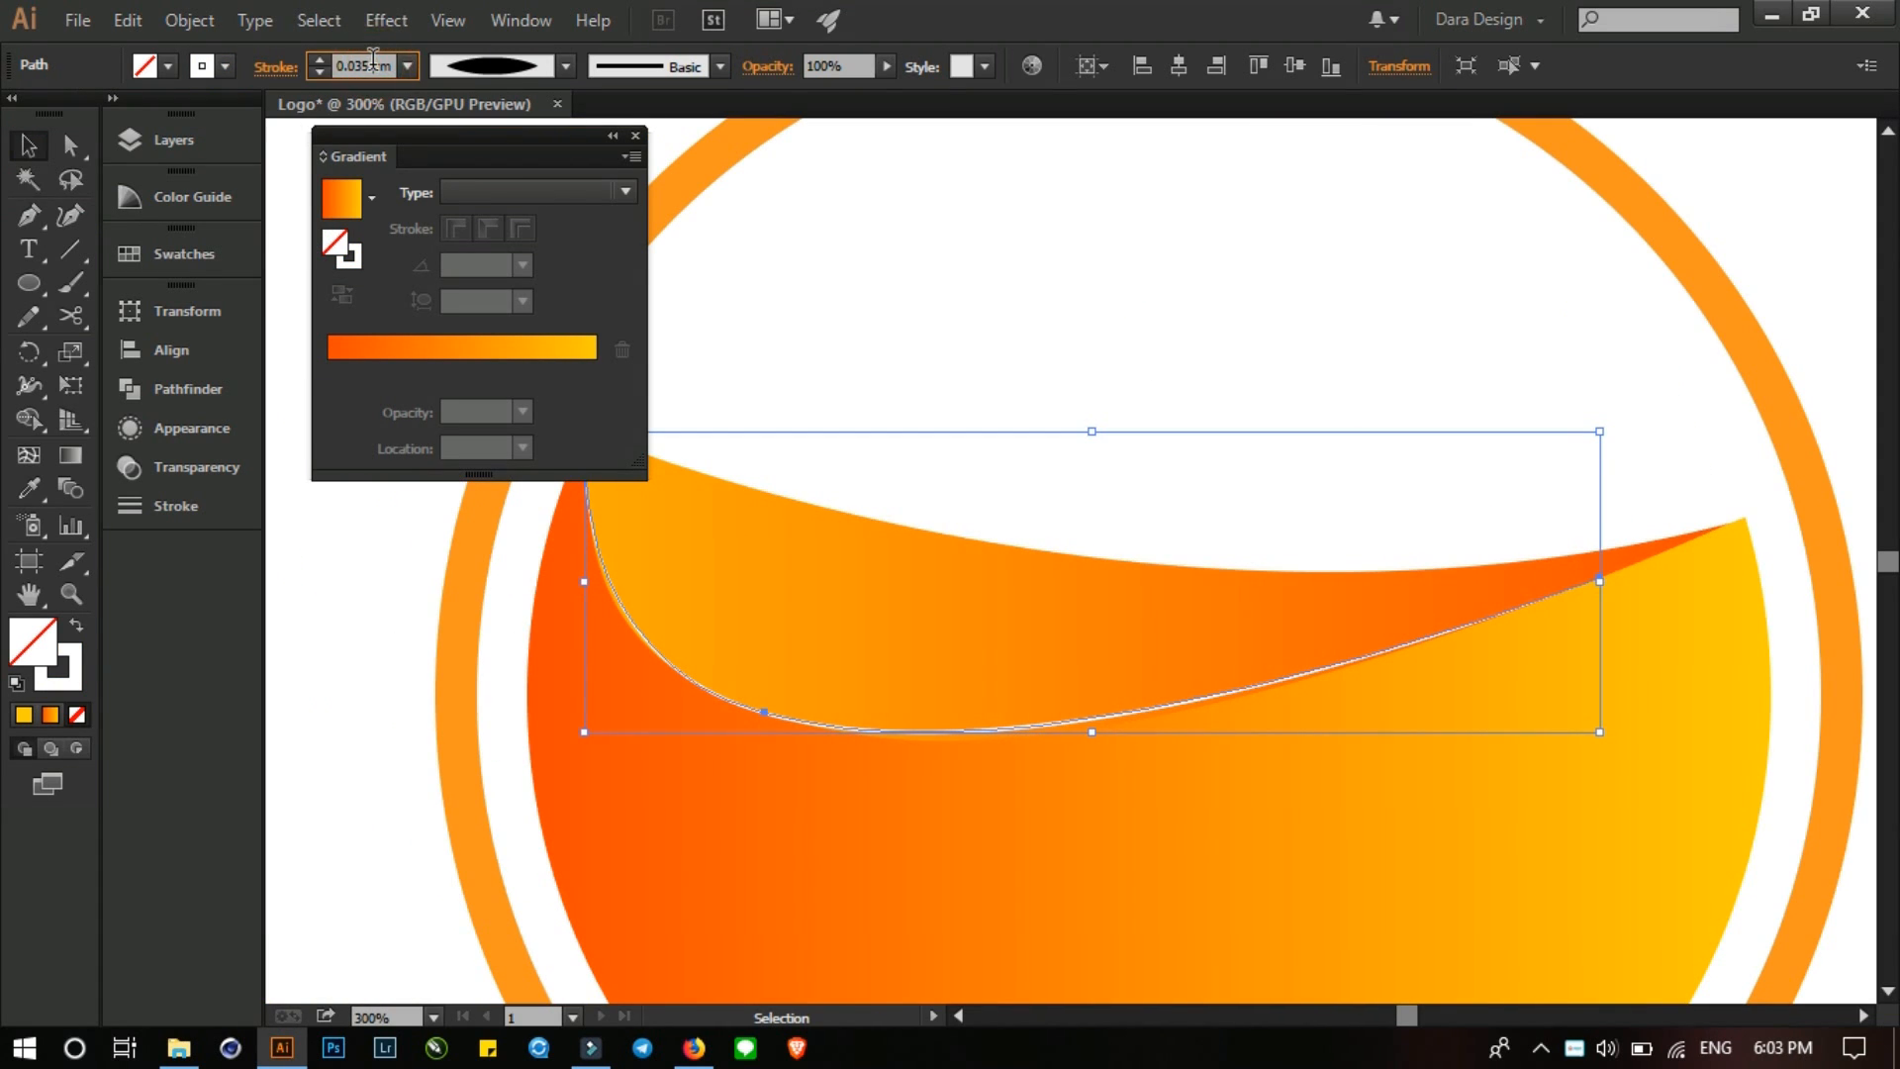
text(0.1)
key(Return)
click(1255, 352)
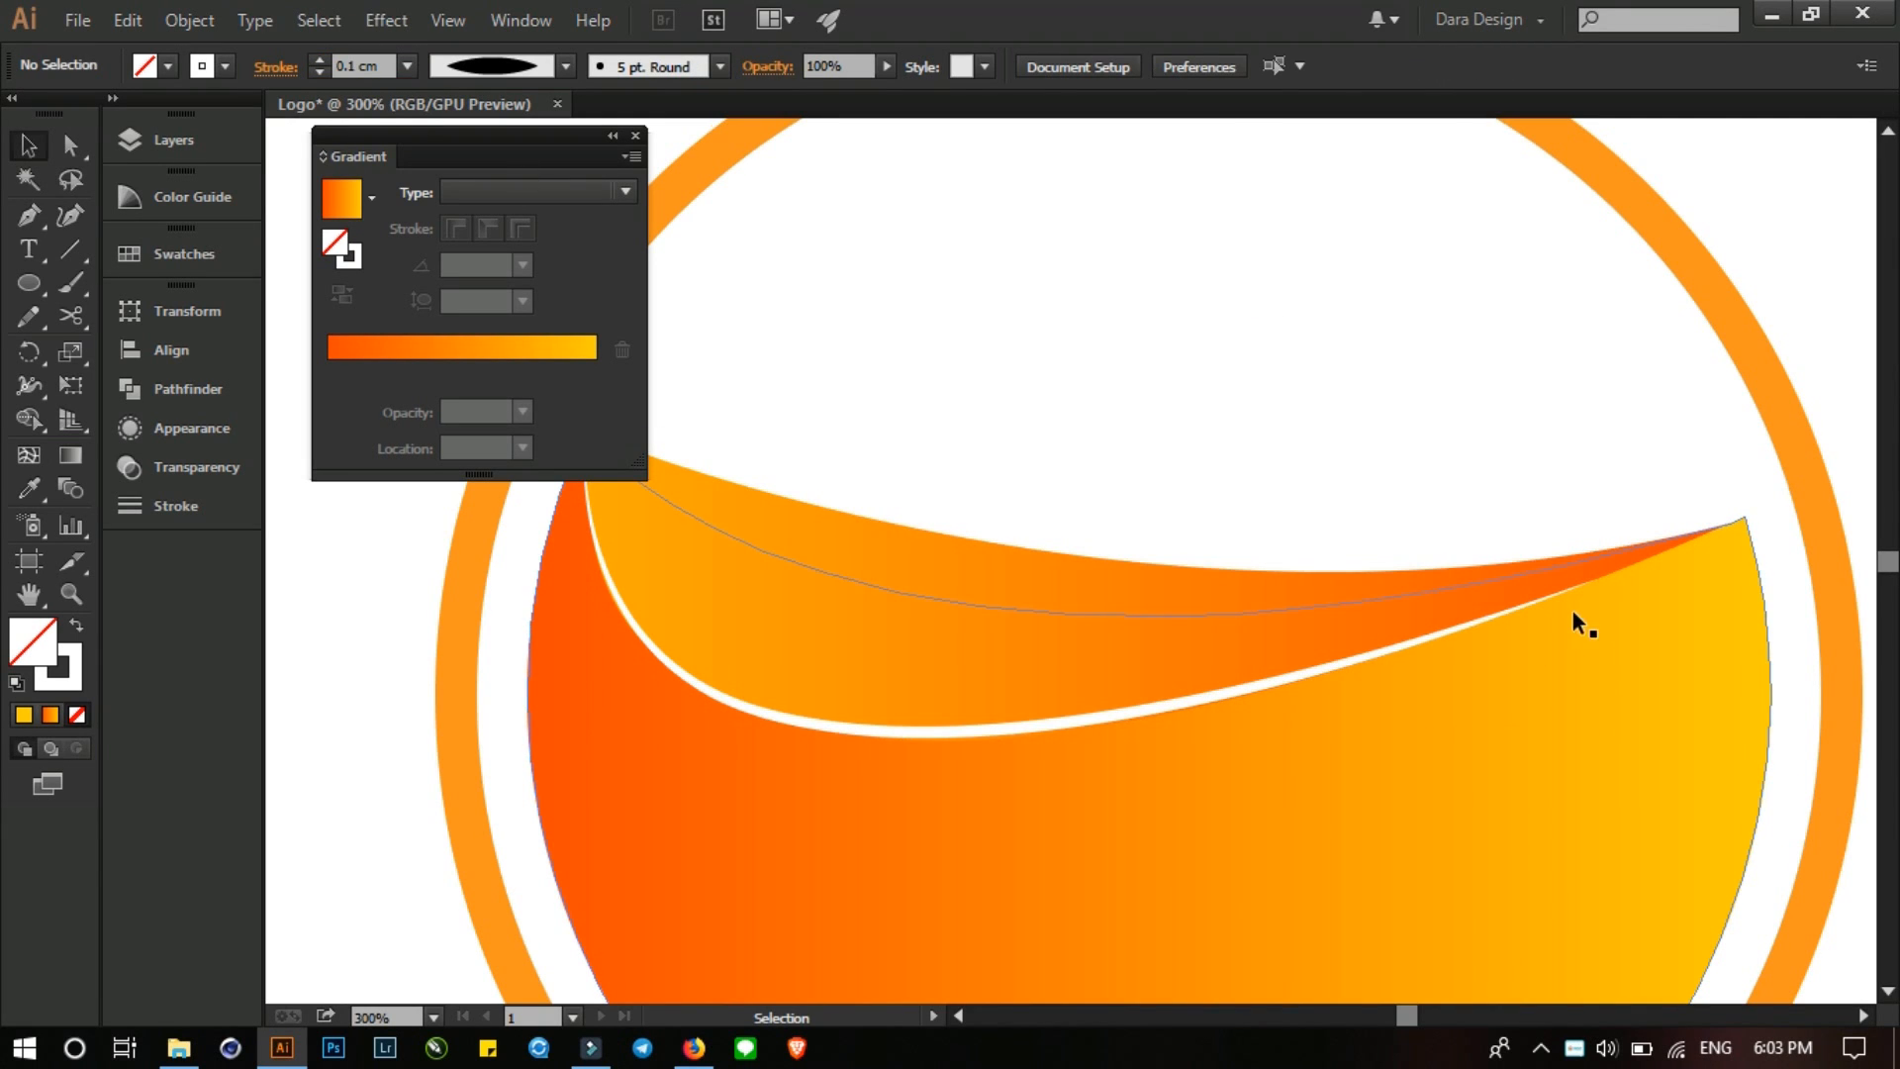
- Extend the white curve's end anchor to the crescent's right tip and adjust its handle to follow the crescent's lower edge
key(a)
click(1494, 618)
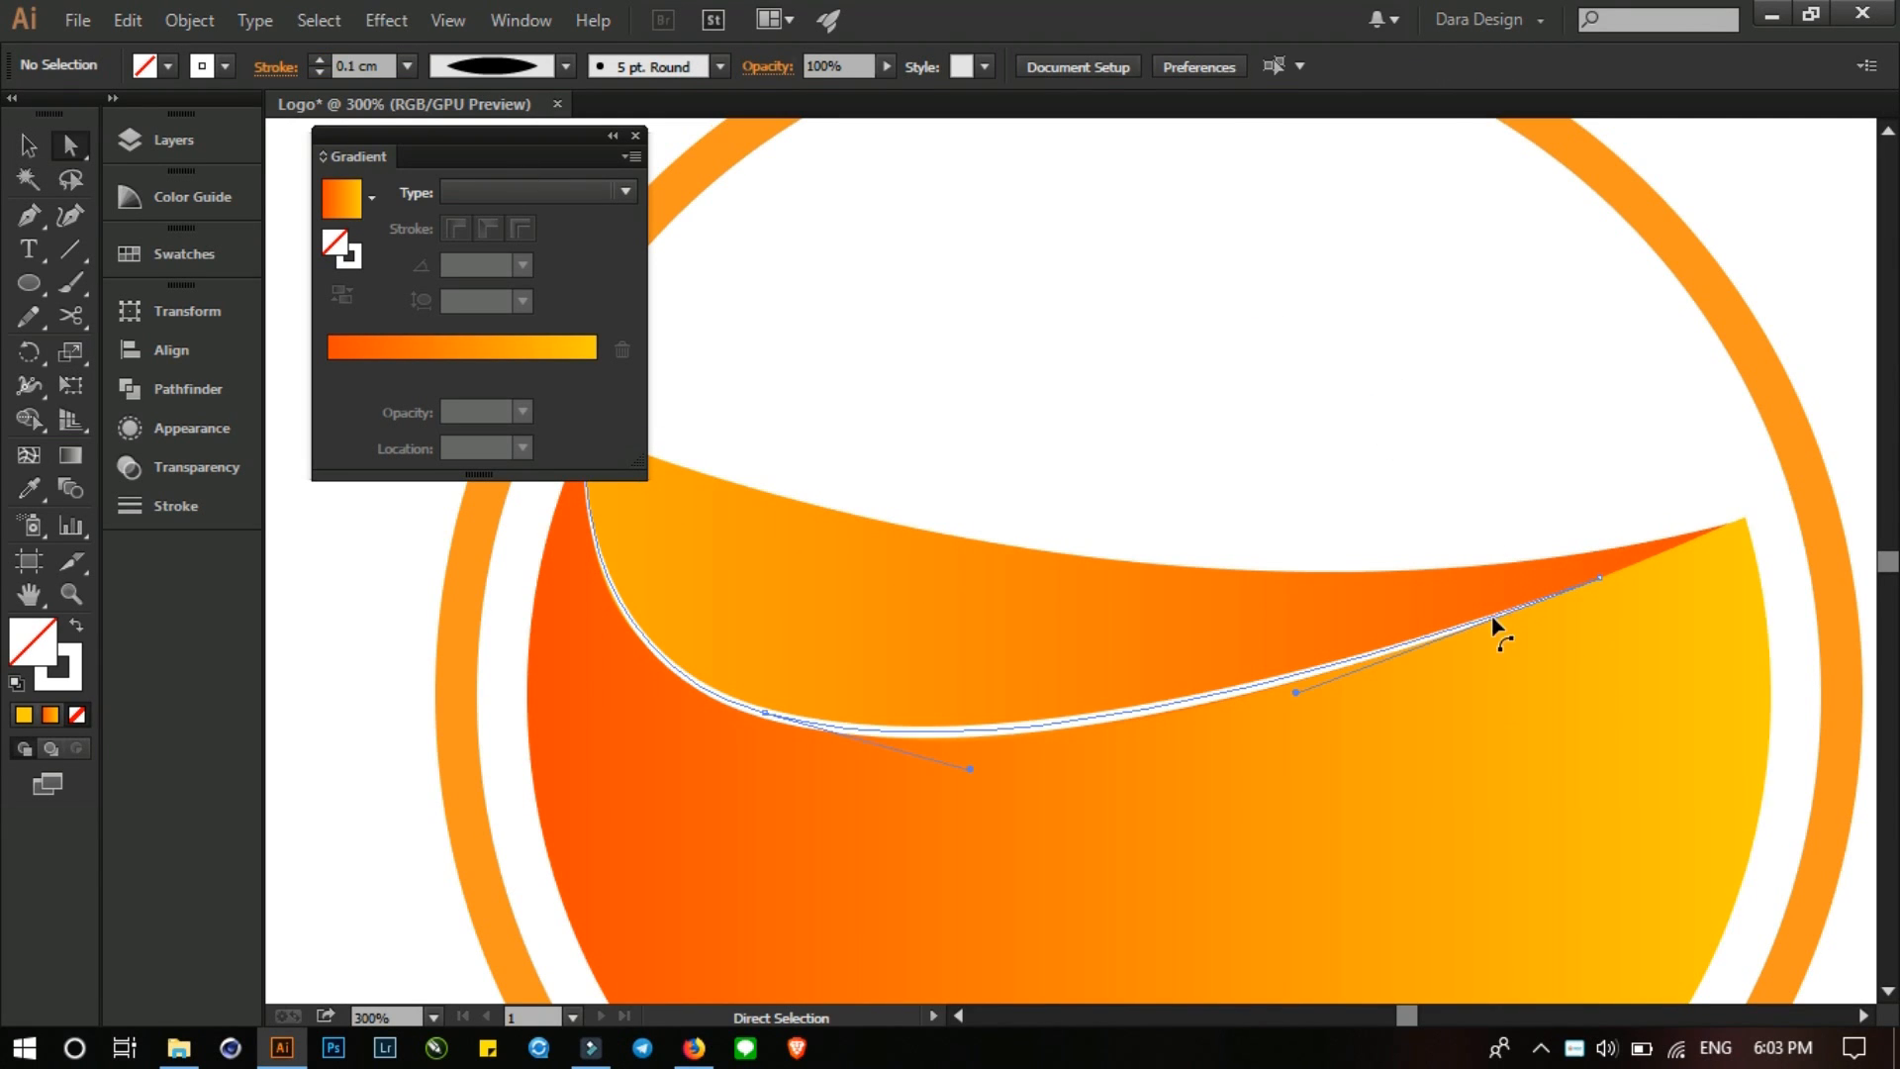
drag(1602, 578, 1717, 530)
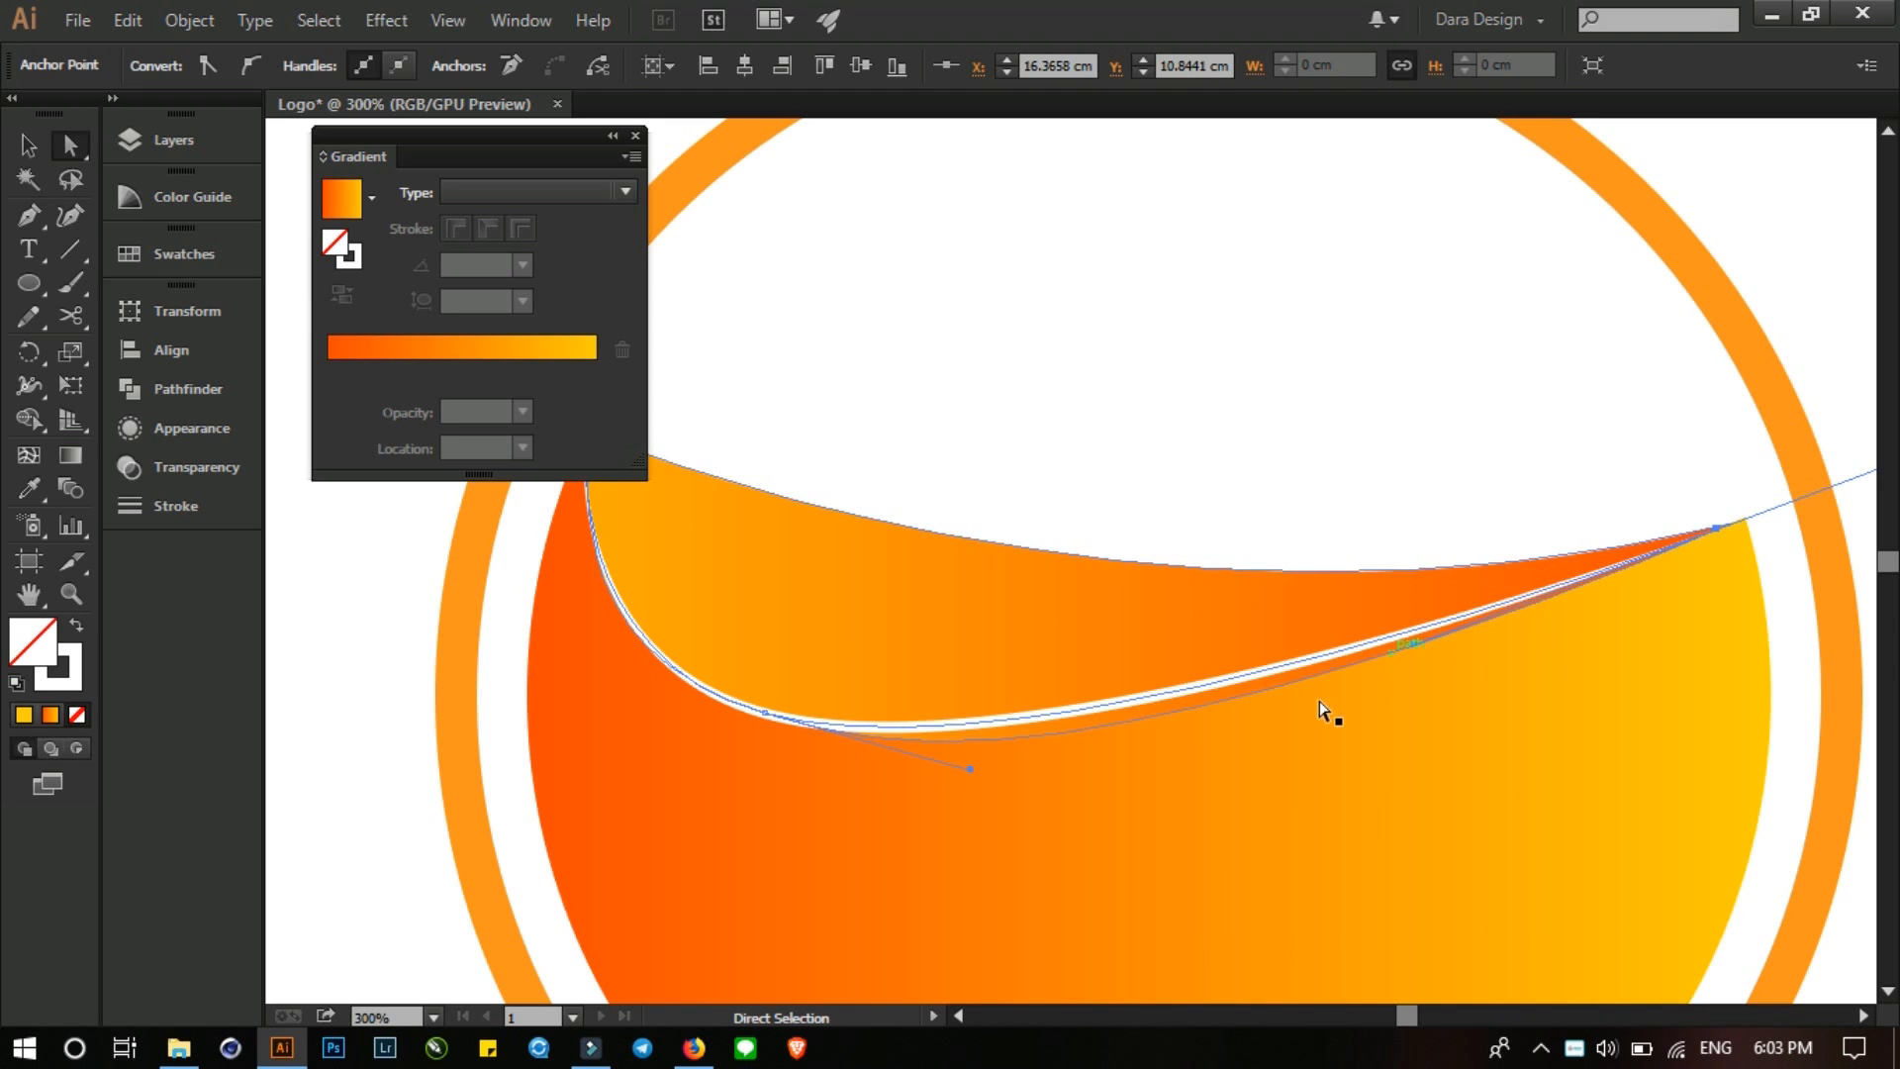
drag(1409, 645, 1275, 730)
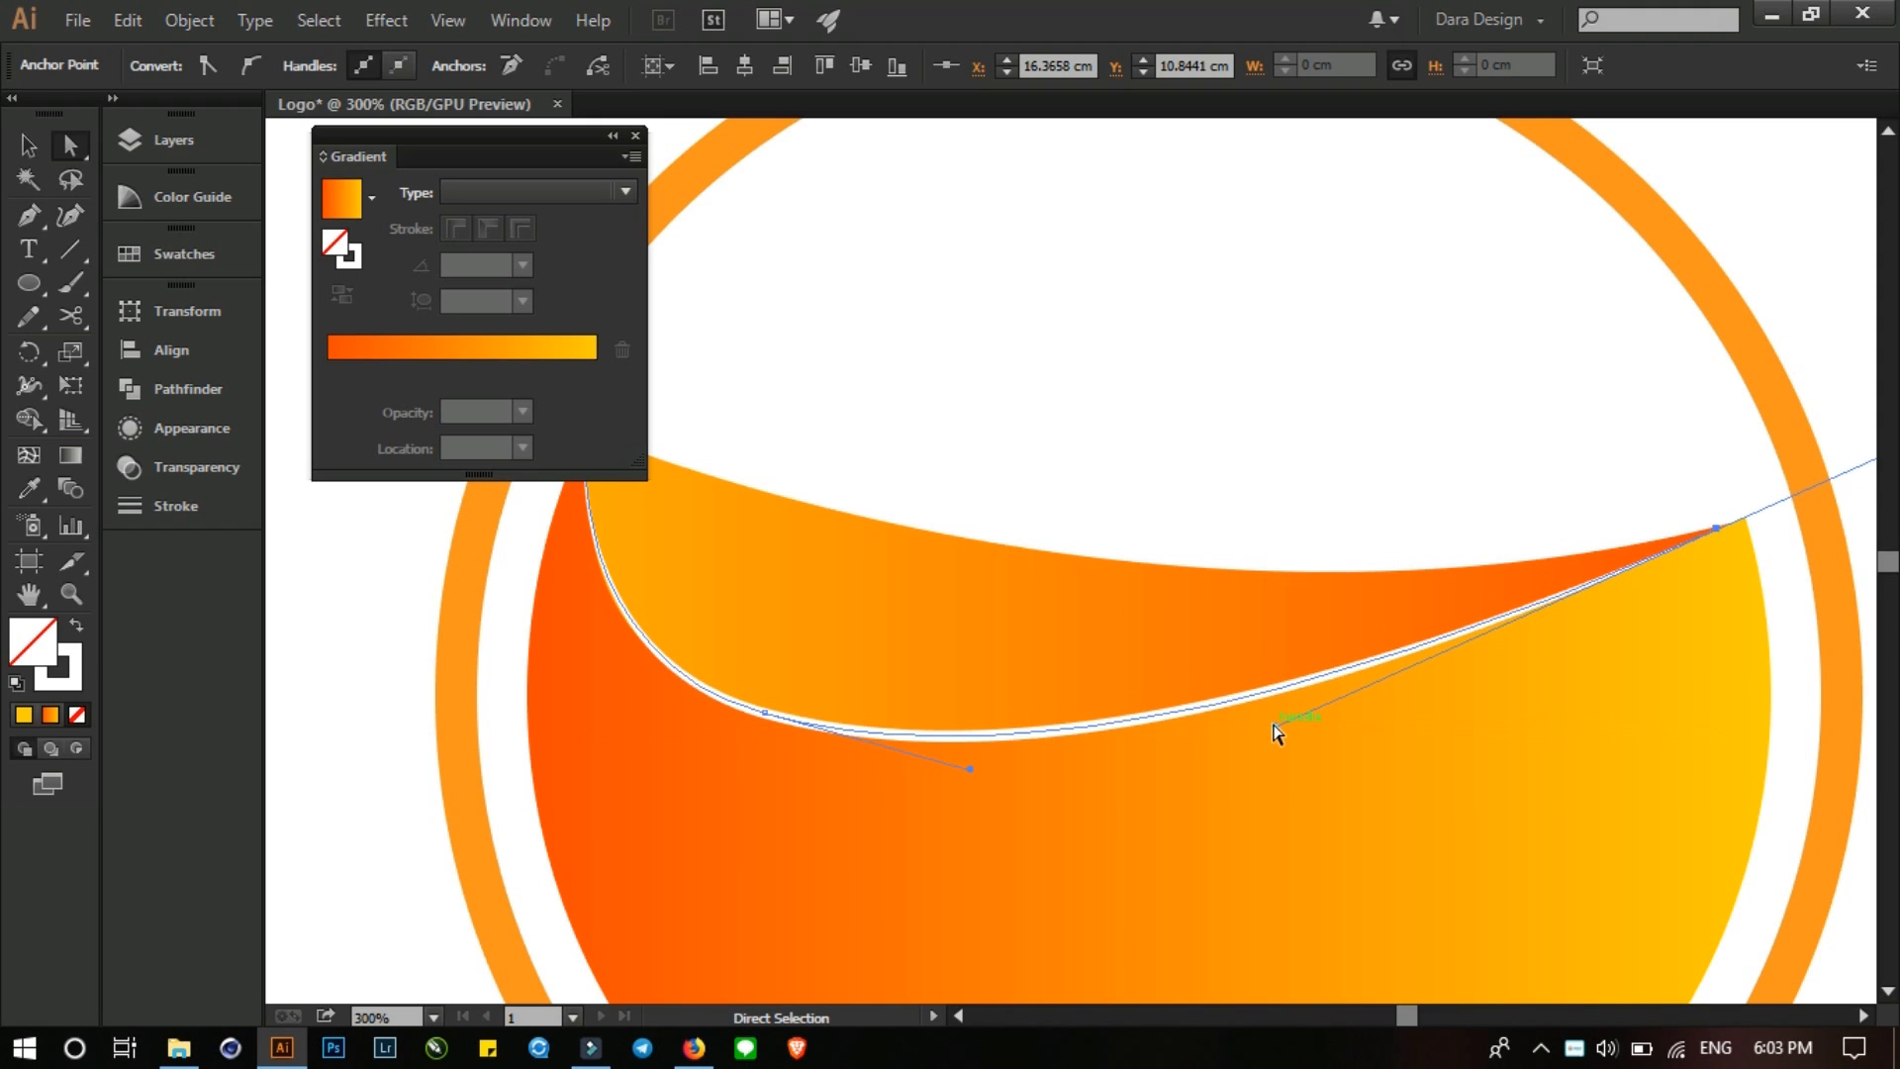
click(1132, 487)
- Create a four-pointed star with radii of 0.8819 cm and 1.7639 cm on the ring's upper-right edge
scroll(1454, 887, down, 2)
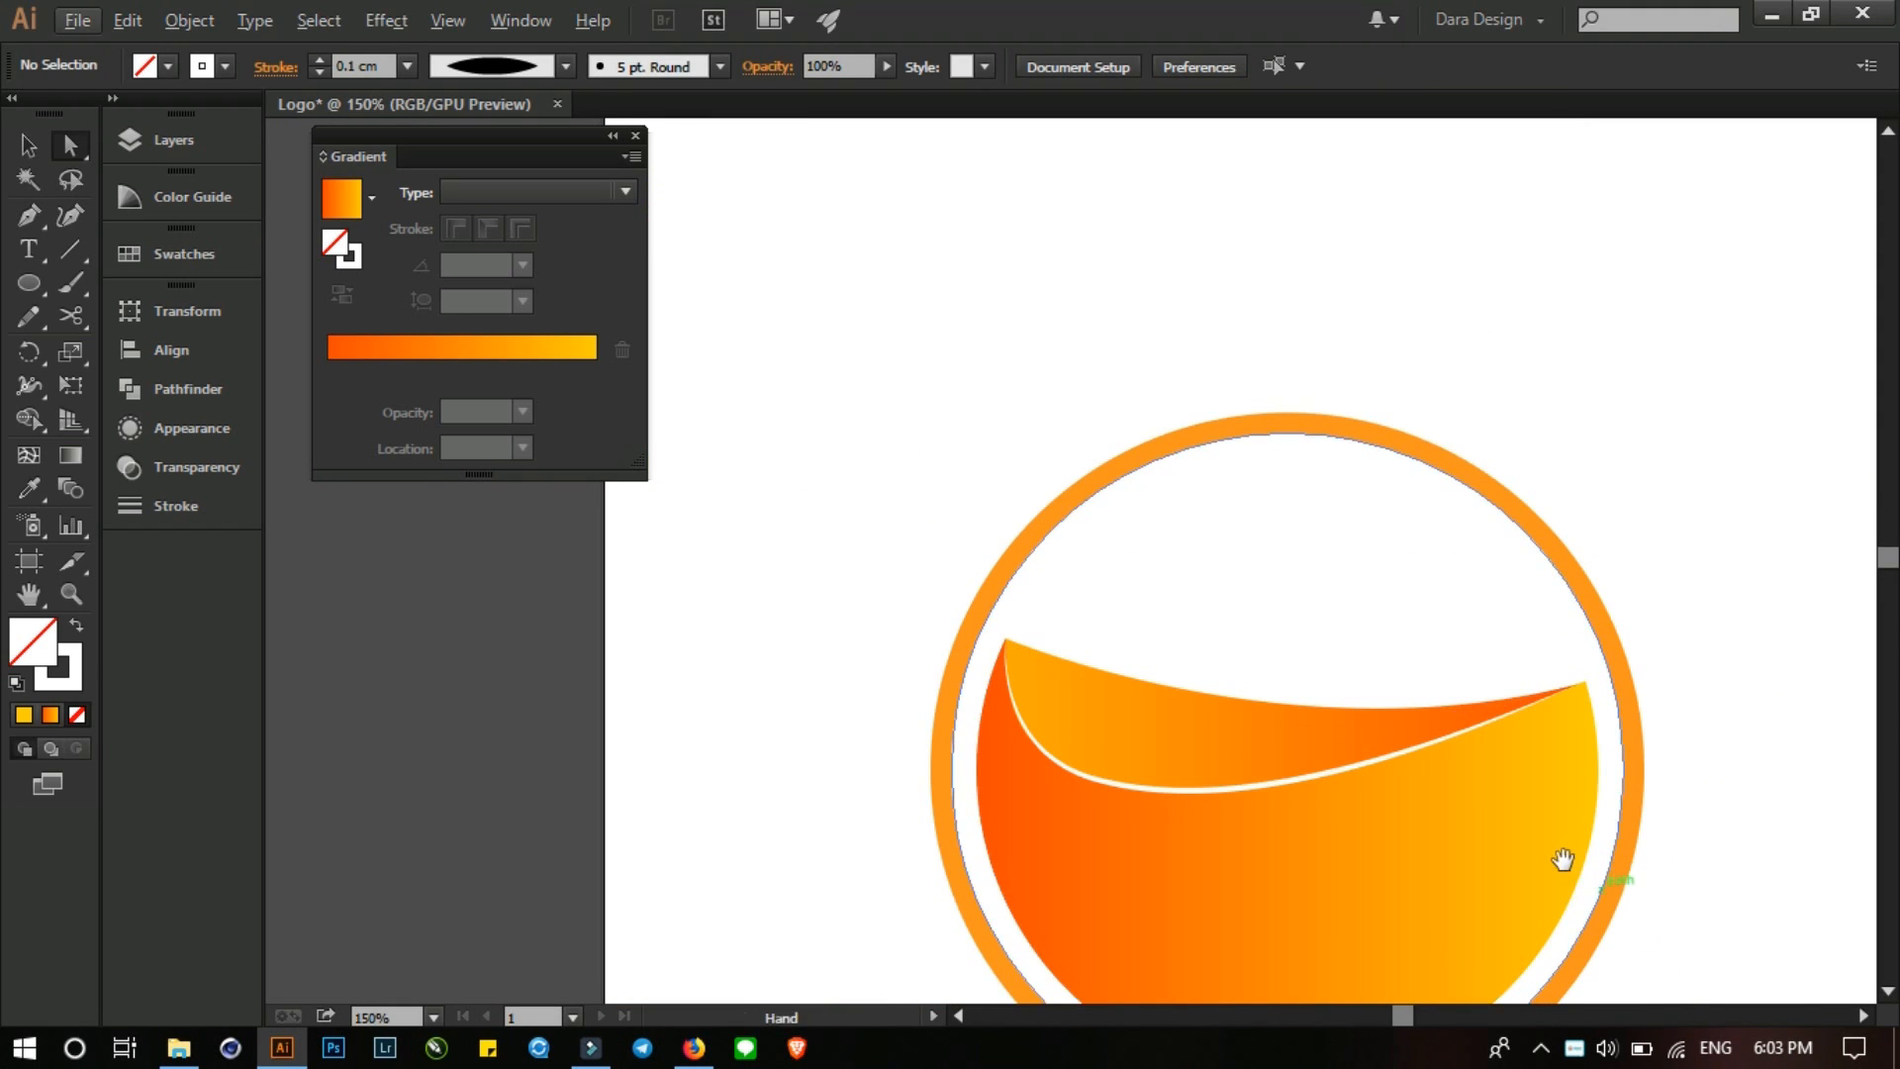
drag(1560, 847, 1388, 681)
drag(974, 300, 1009, 335)
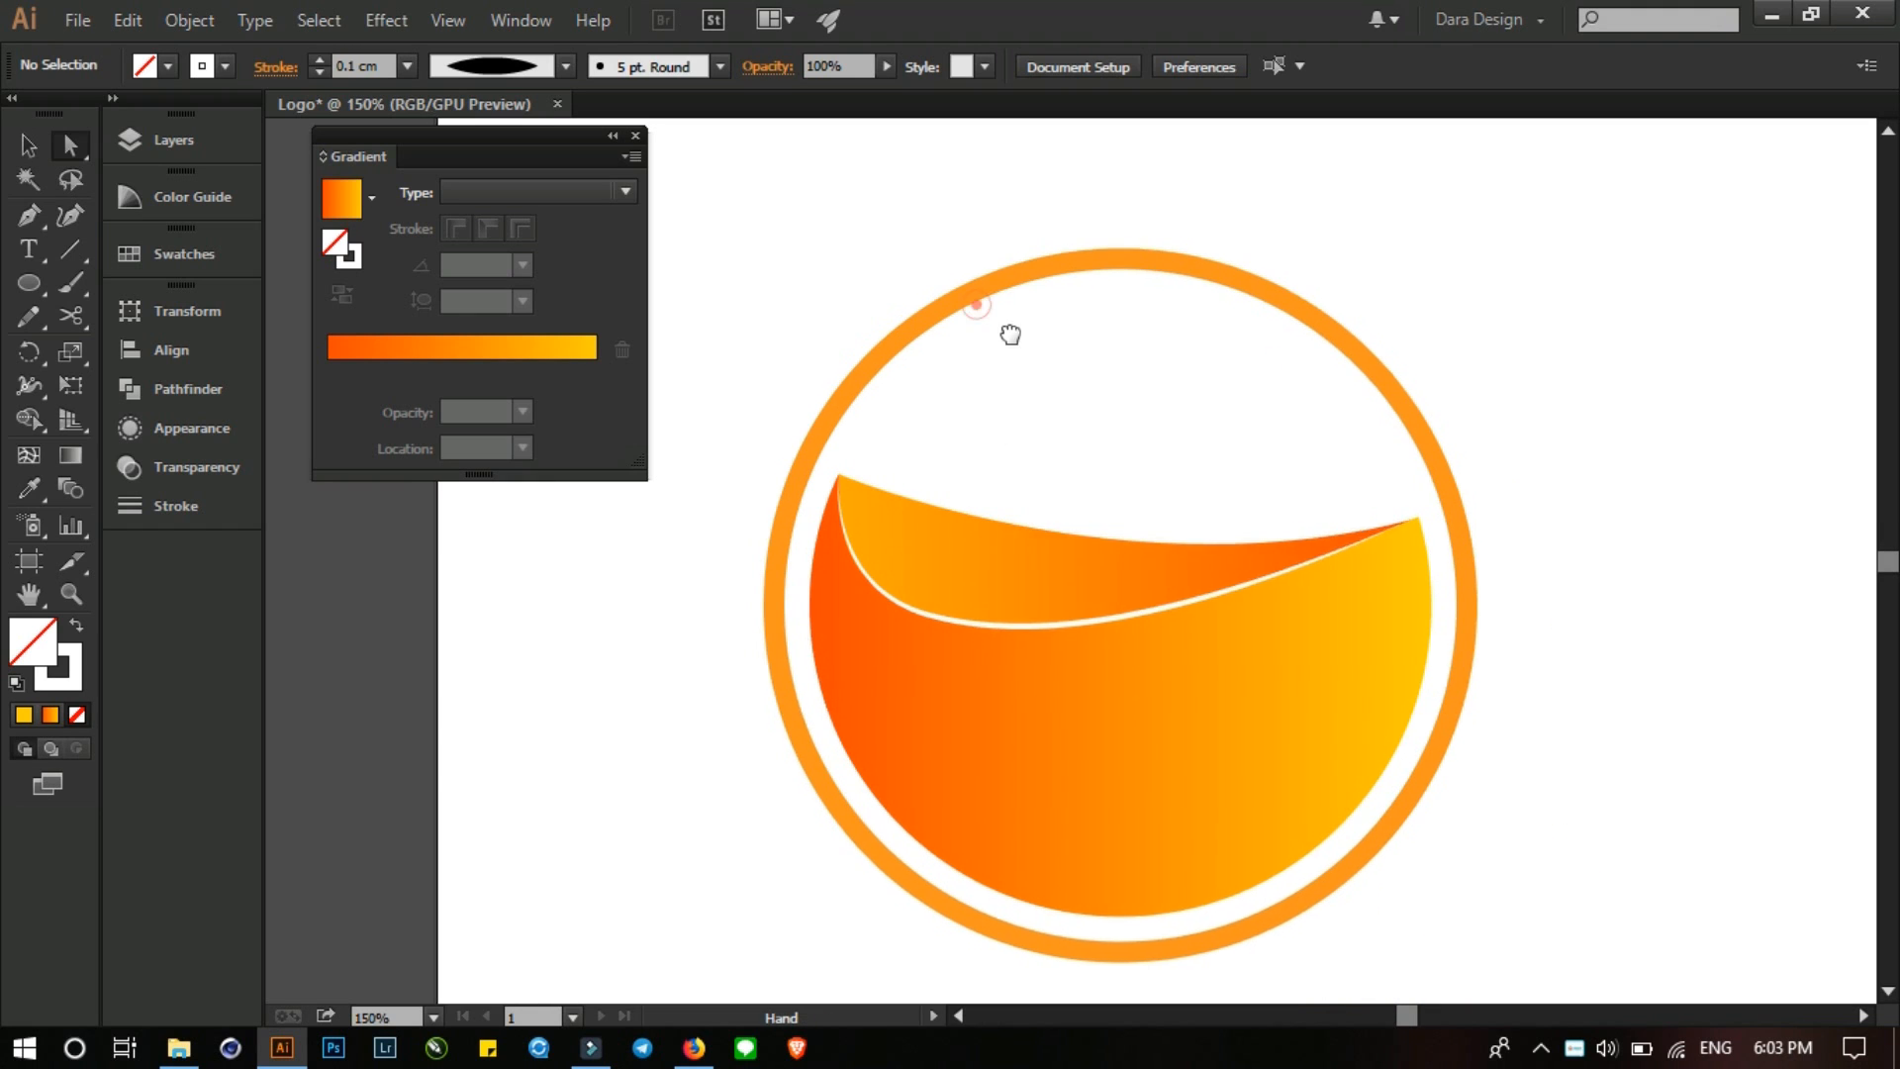
drag(1288, 478, 1179, 557)
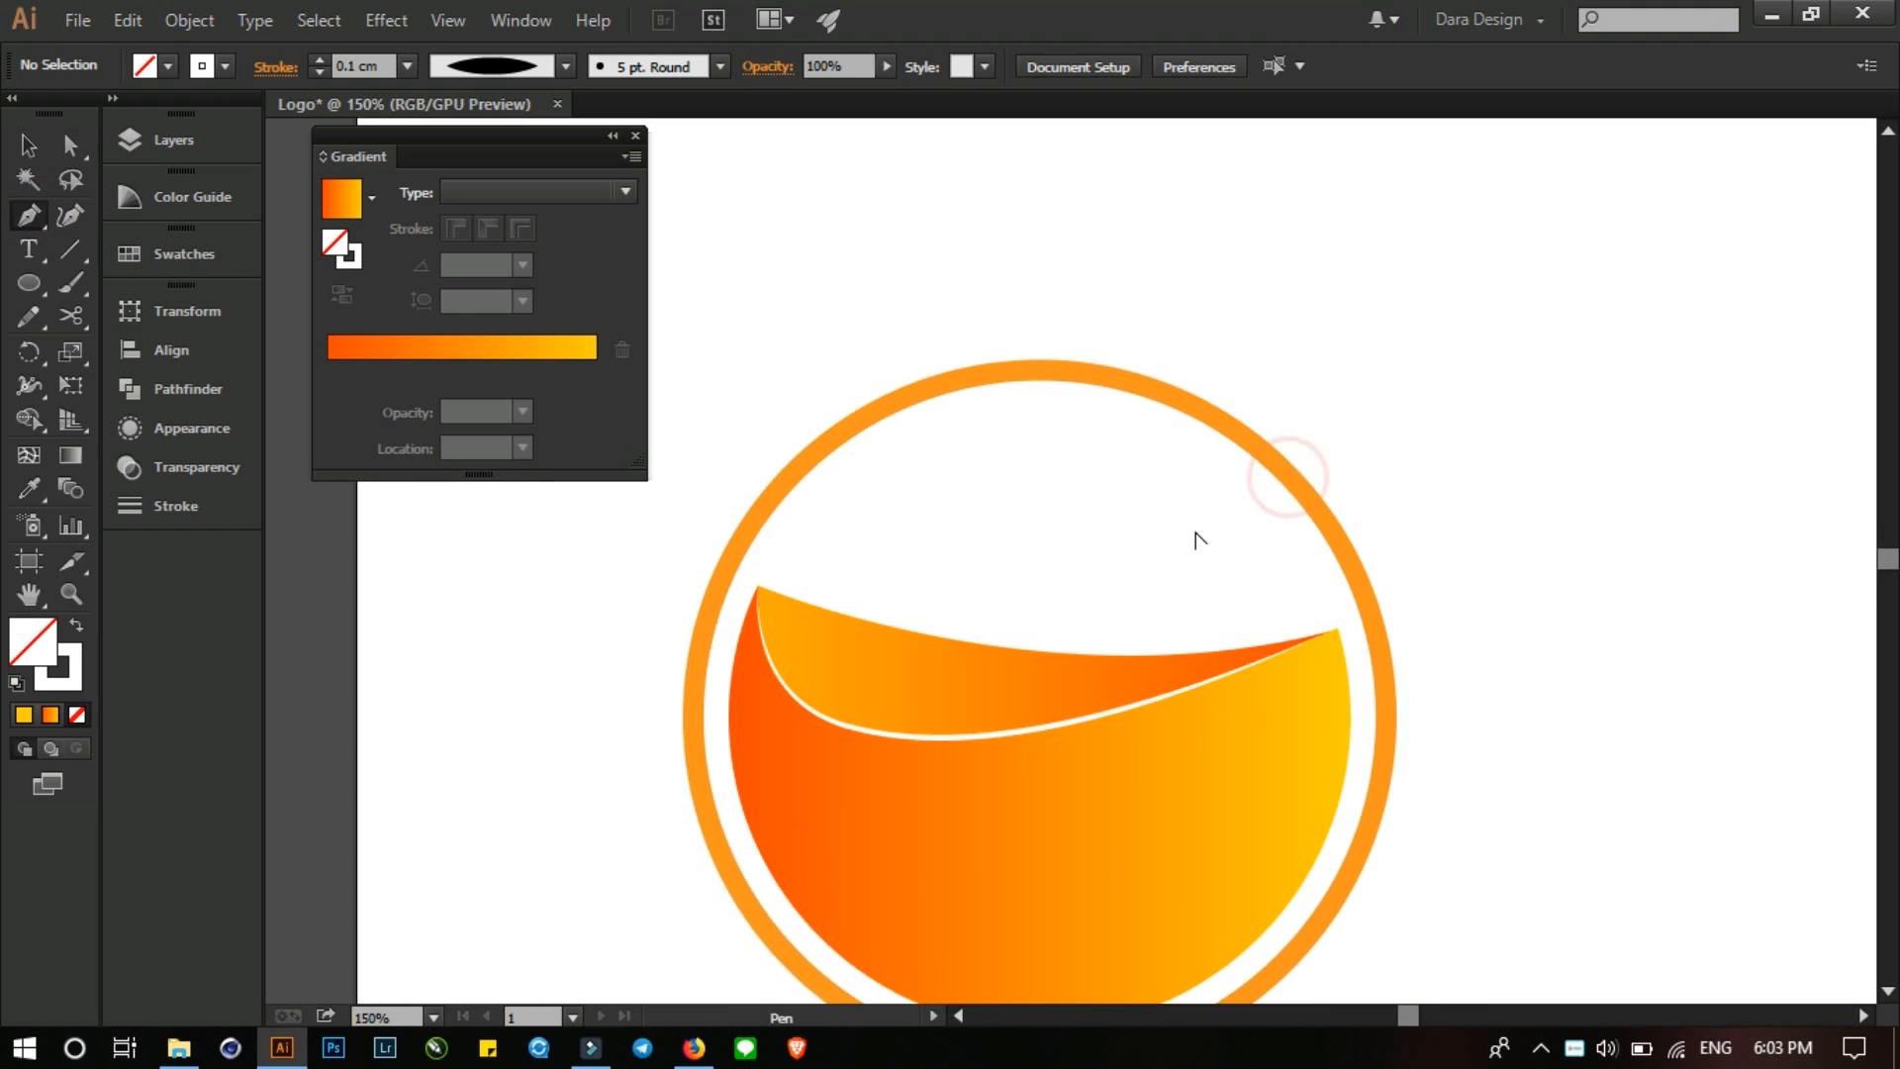
scroll(1198, 530, down, 2)
drag(1435, 547, 1241, 548)
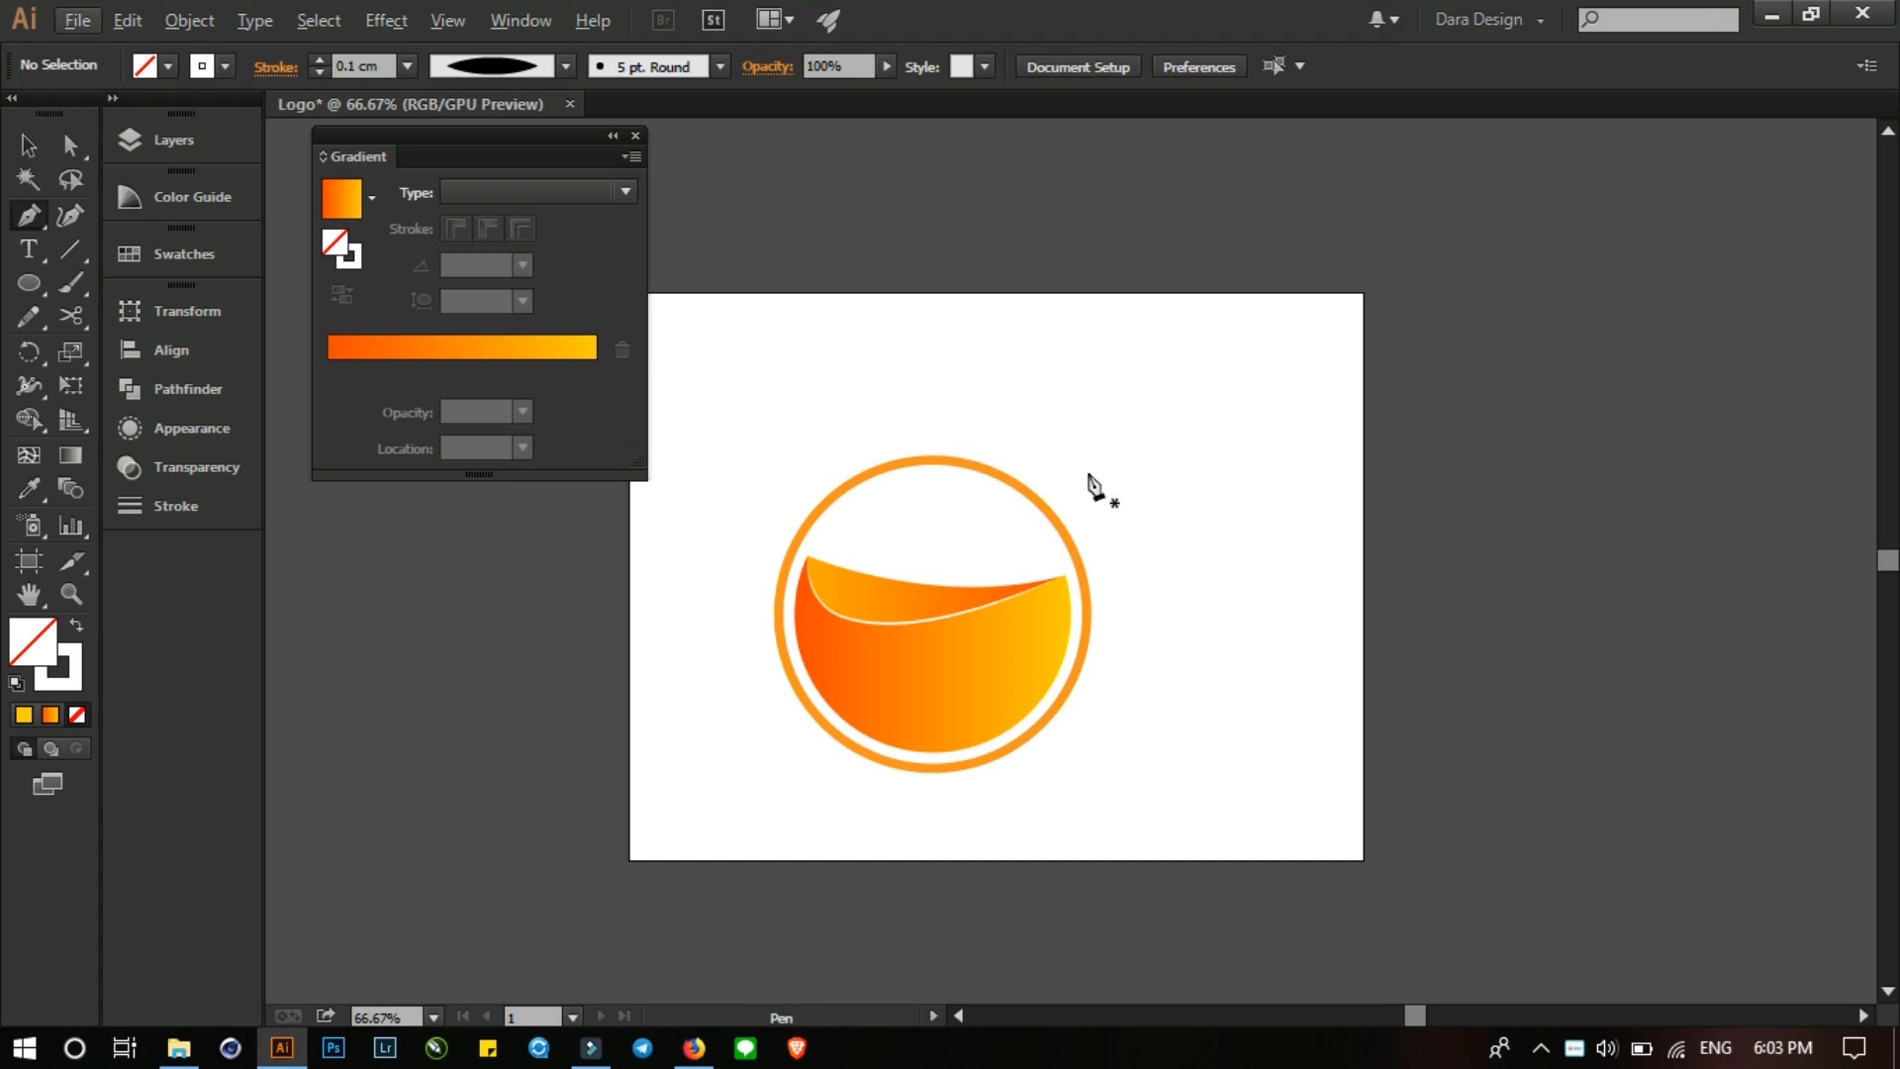
click(28, 282)
click(139, 383)
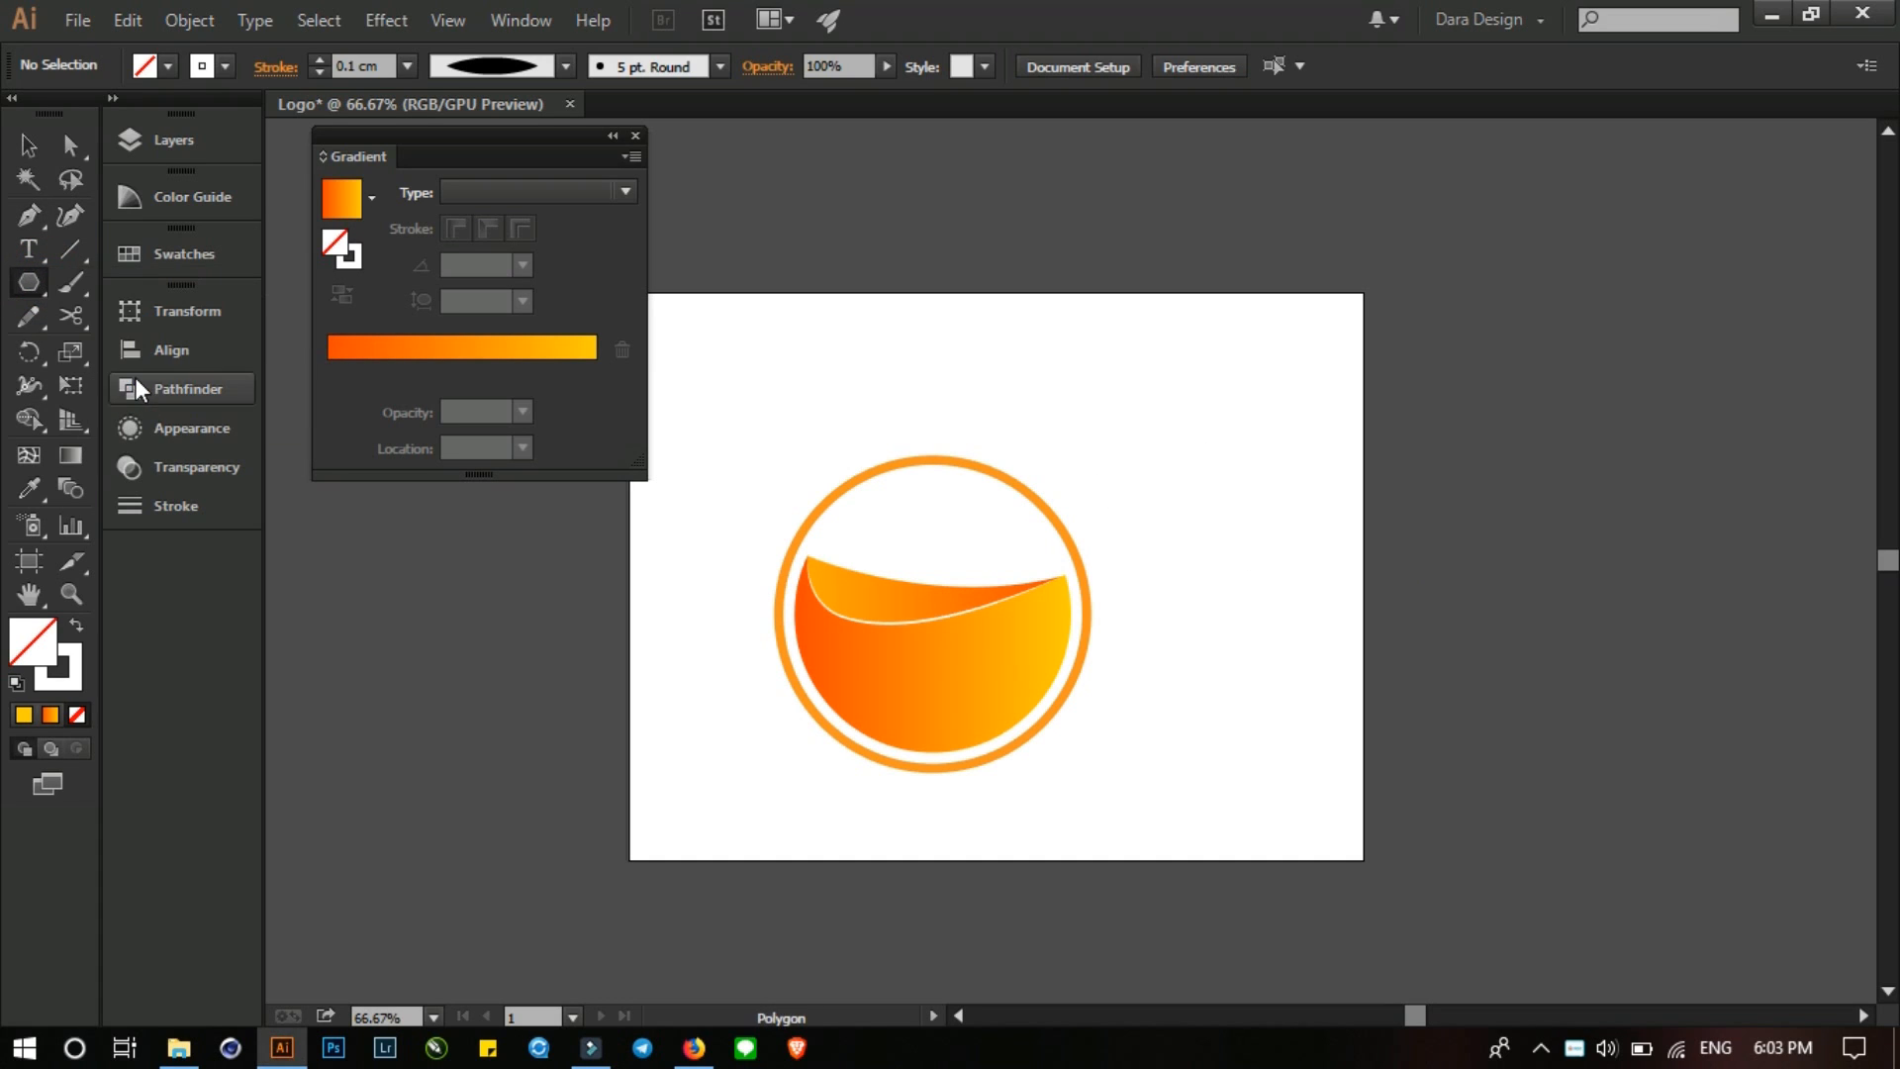
click(28, 284)
click(103, 417)
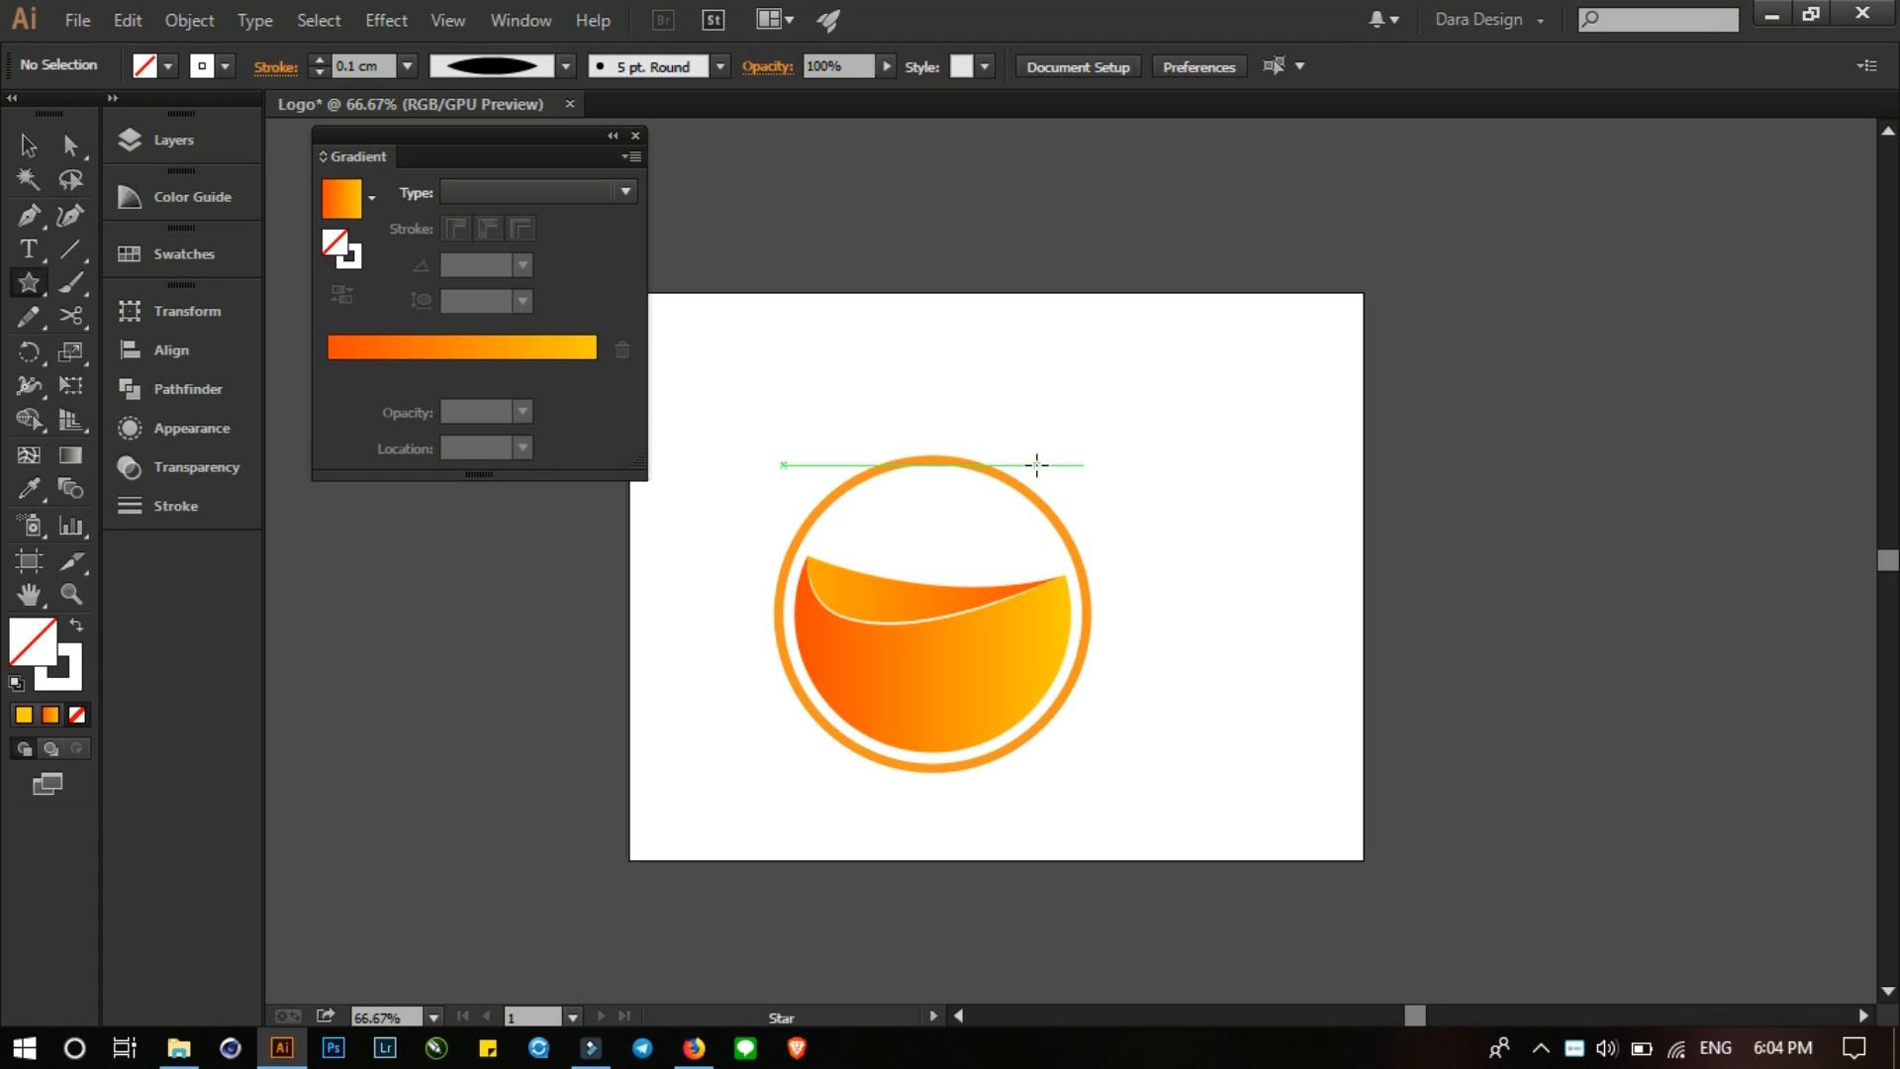
click(1035, 461)
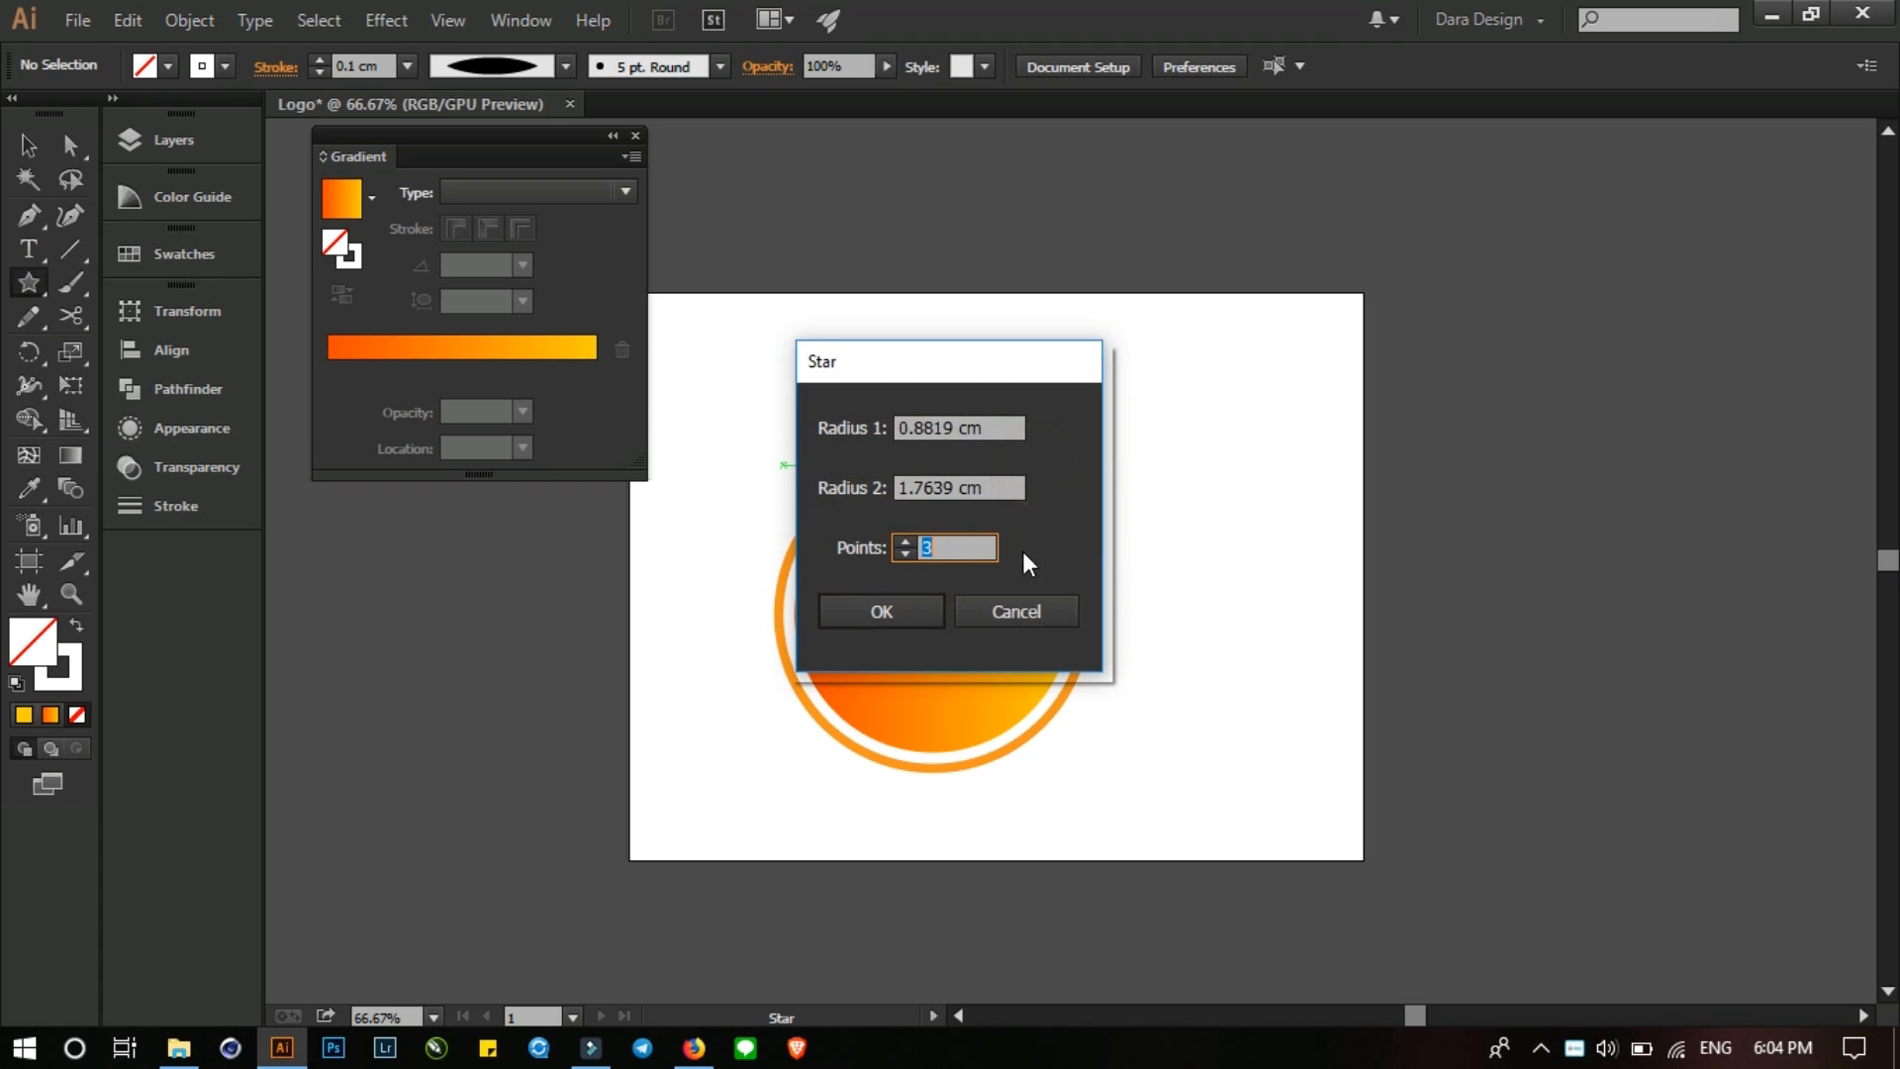
click(905, 610)
- Apply the bowl's orange-to-yellow gradient fill to the star with the Eyedropper
click(41, 153)
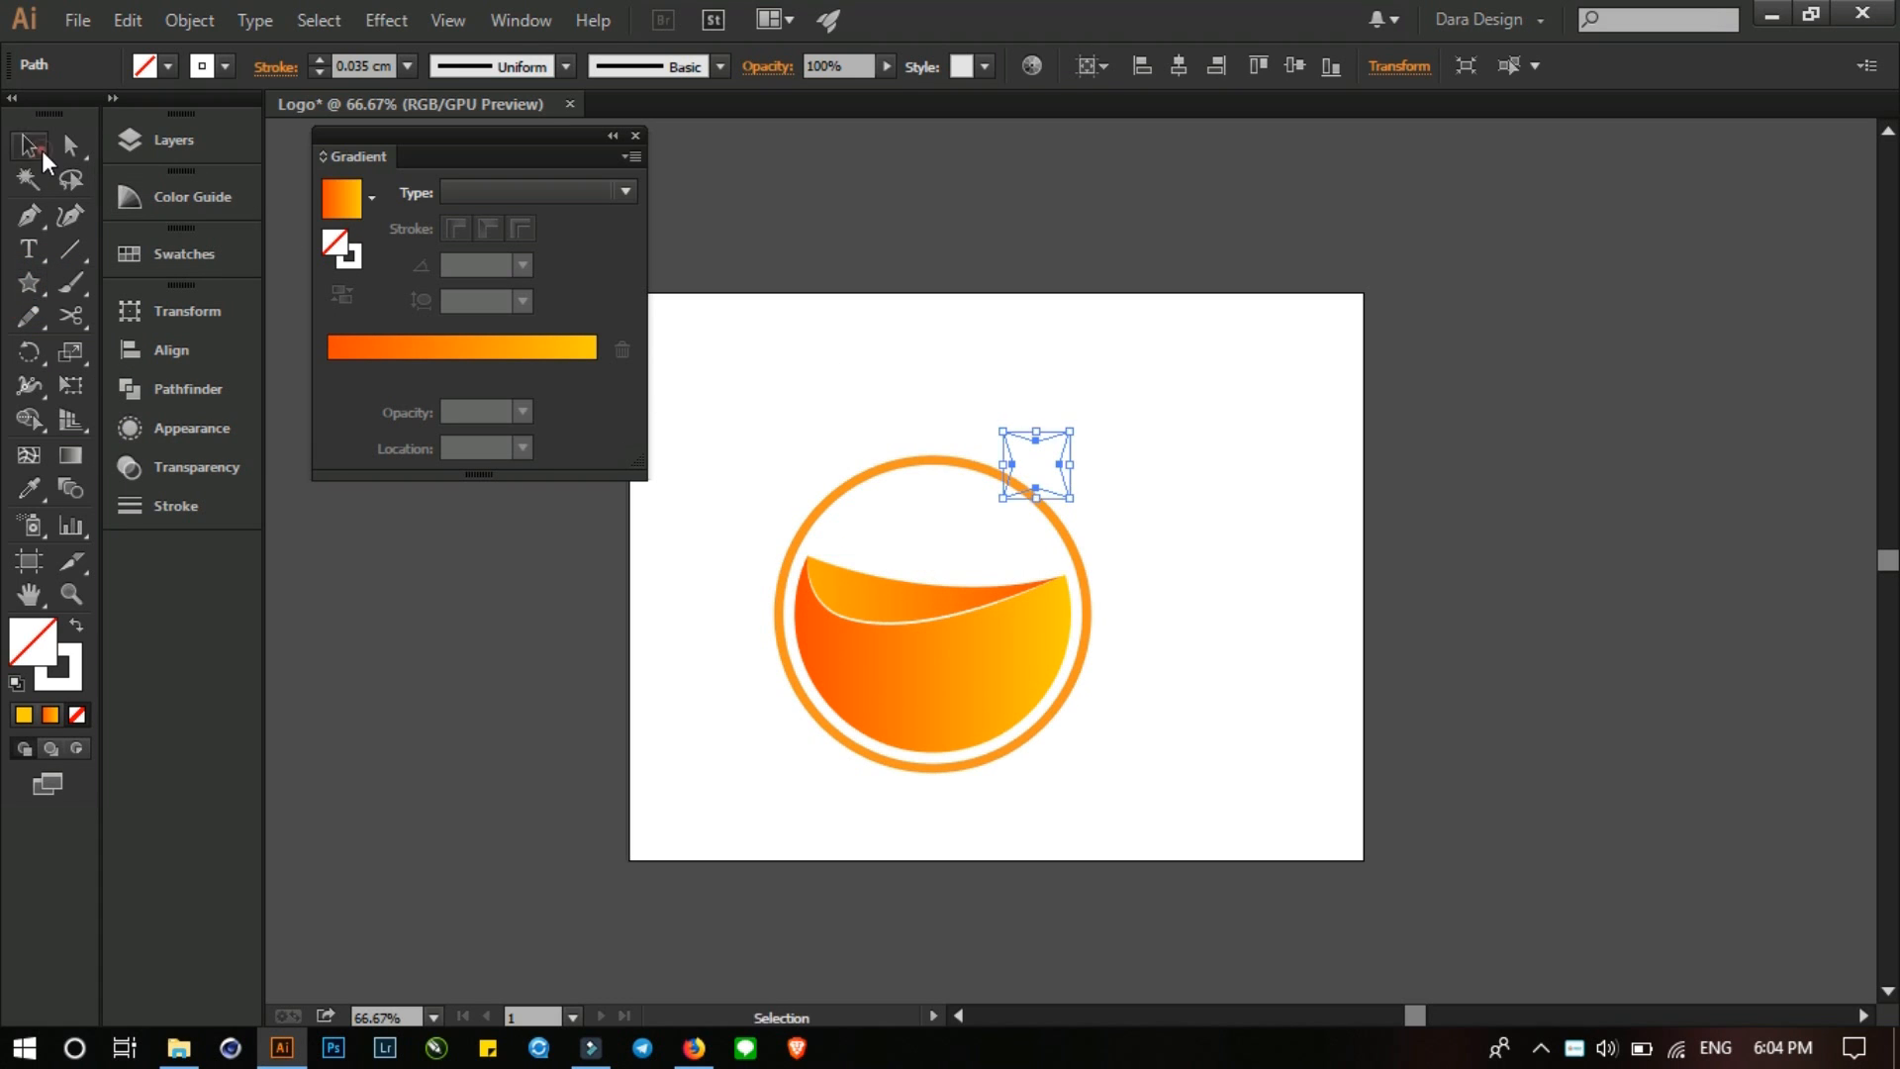
key(i)
click(1008, 672)
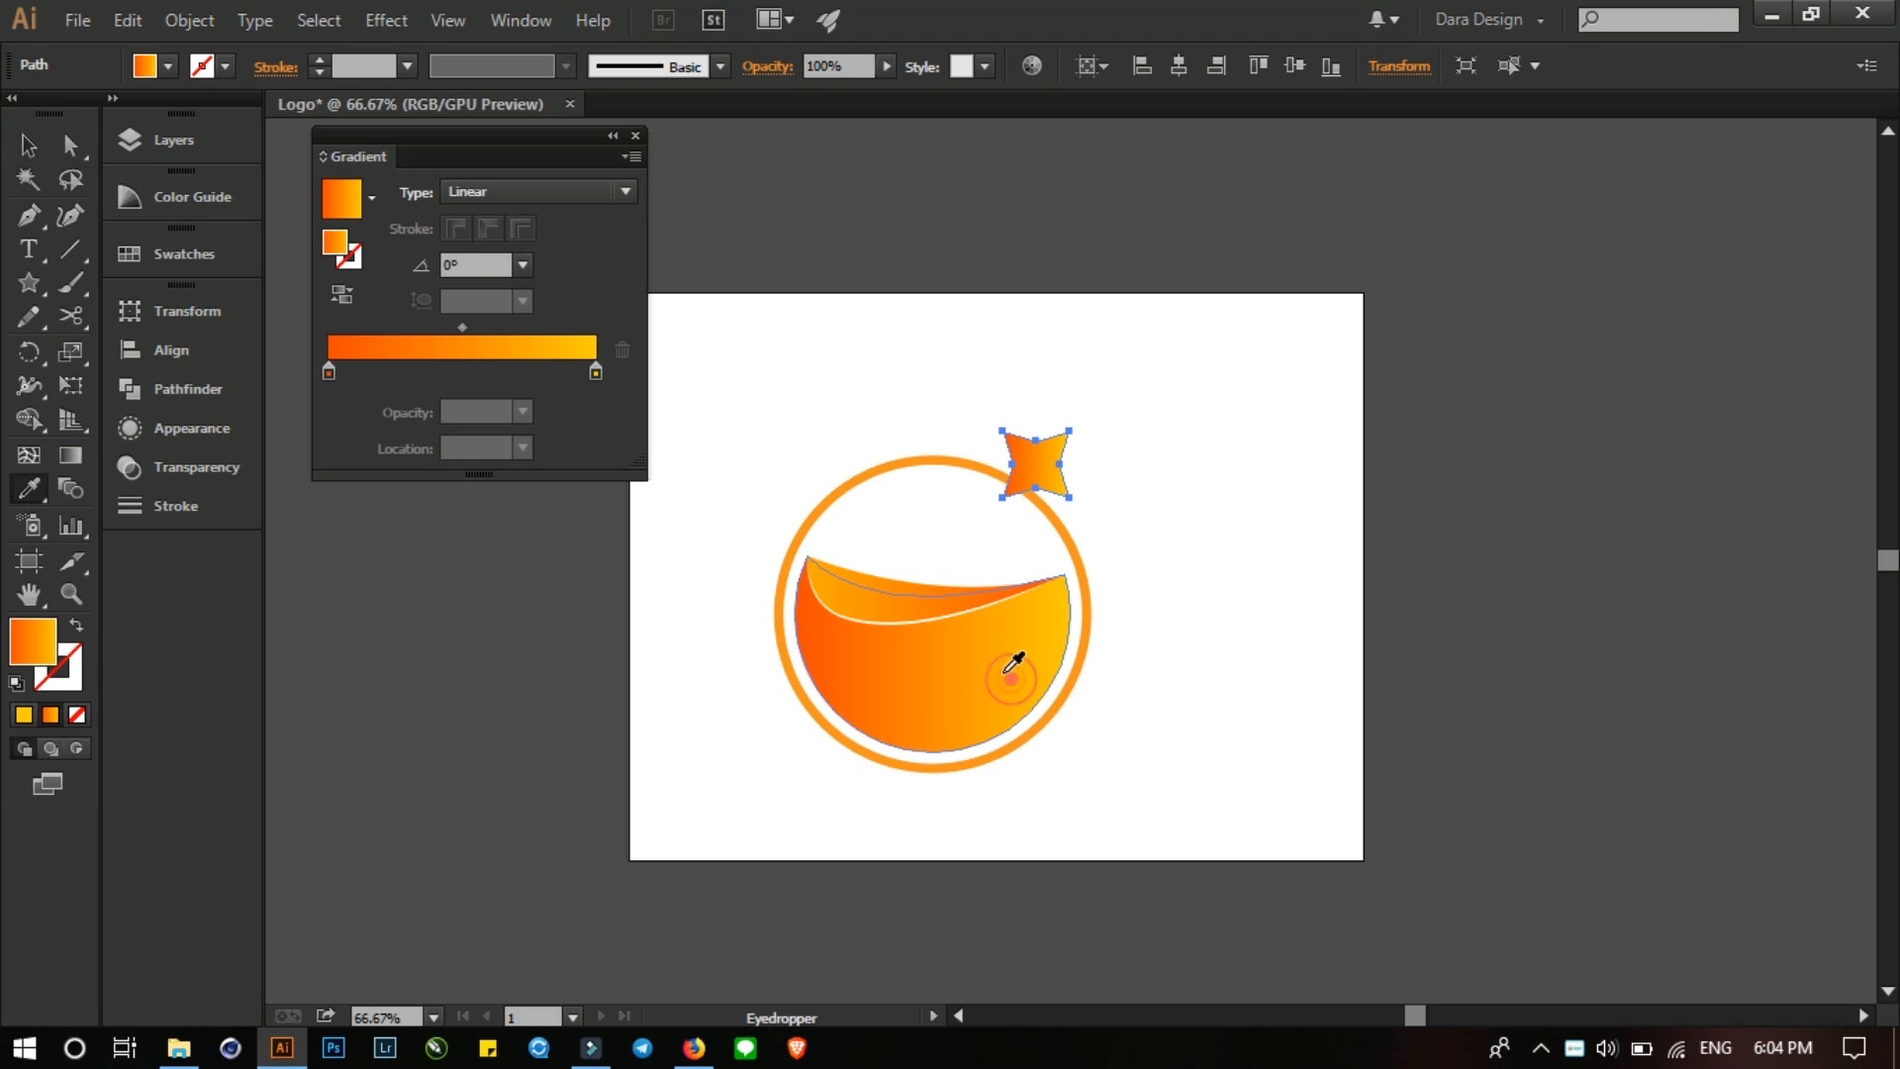
- Move the star off the artboard onto the empty canvas beside it and rotate it 45°
click(28, 146)
drag(1048, 463, 1350, 423)
scroll(1529, 533, up, 3)
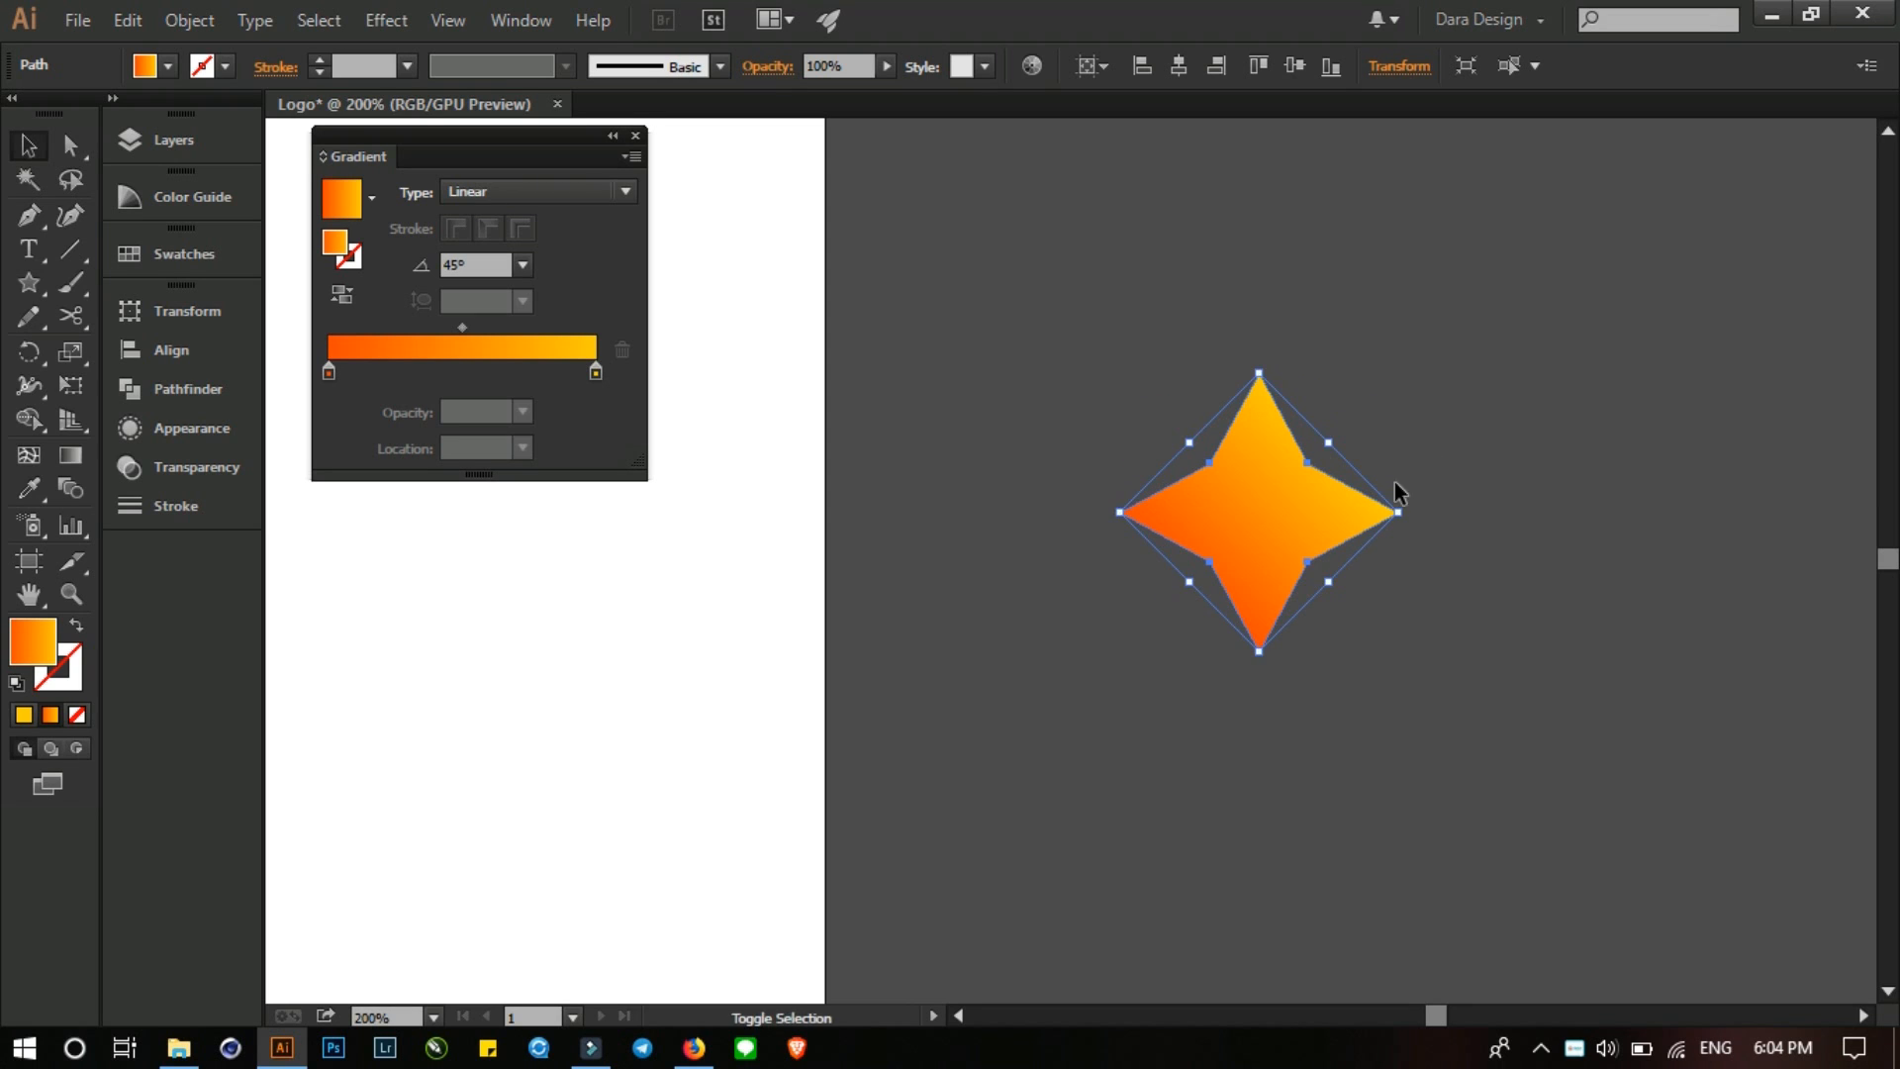
- Delete the star's four inner anchor points with the Pen tool to leave a diamond
click(27, 214)
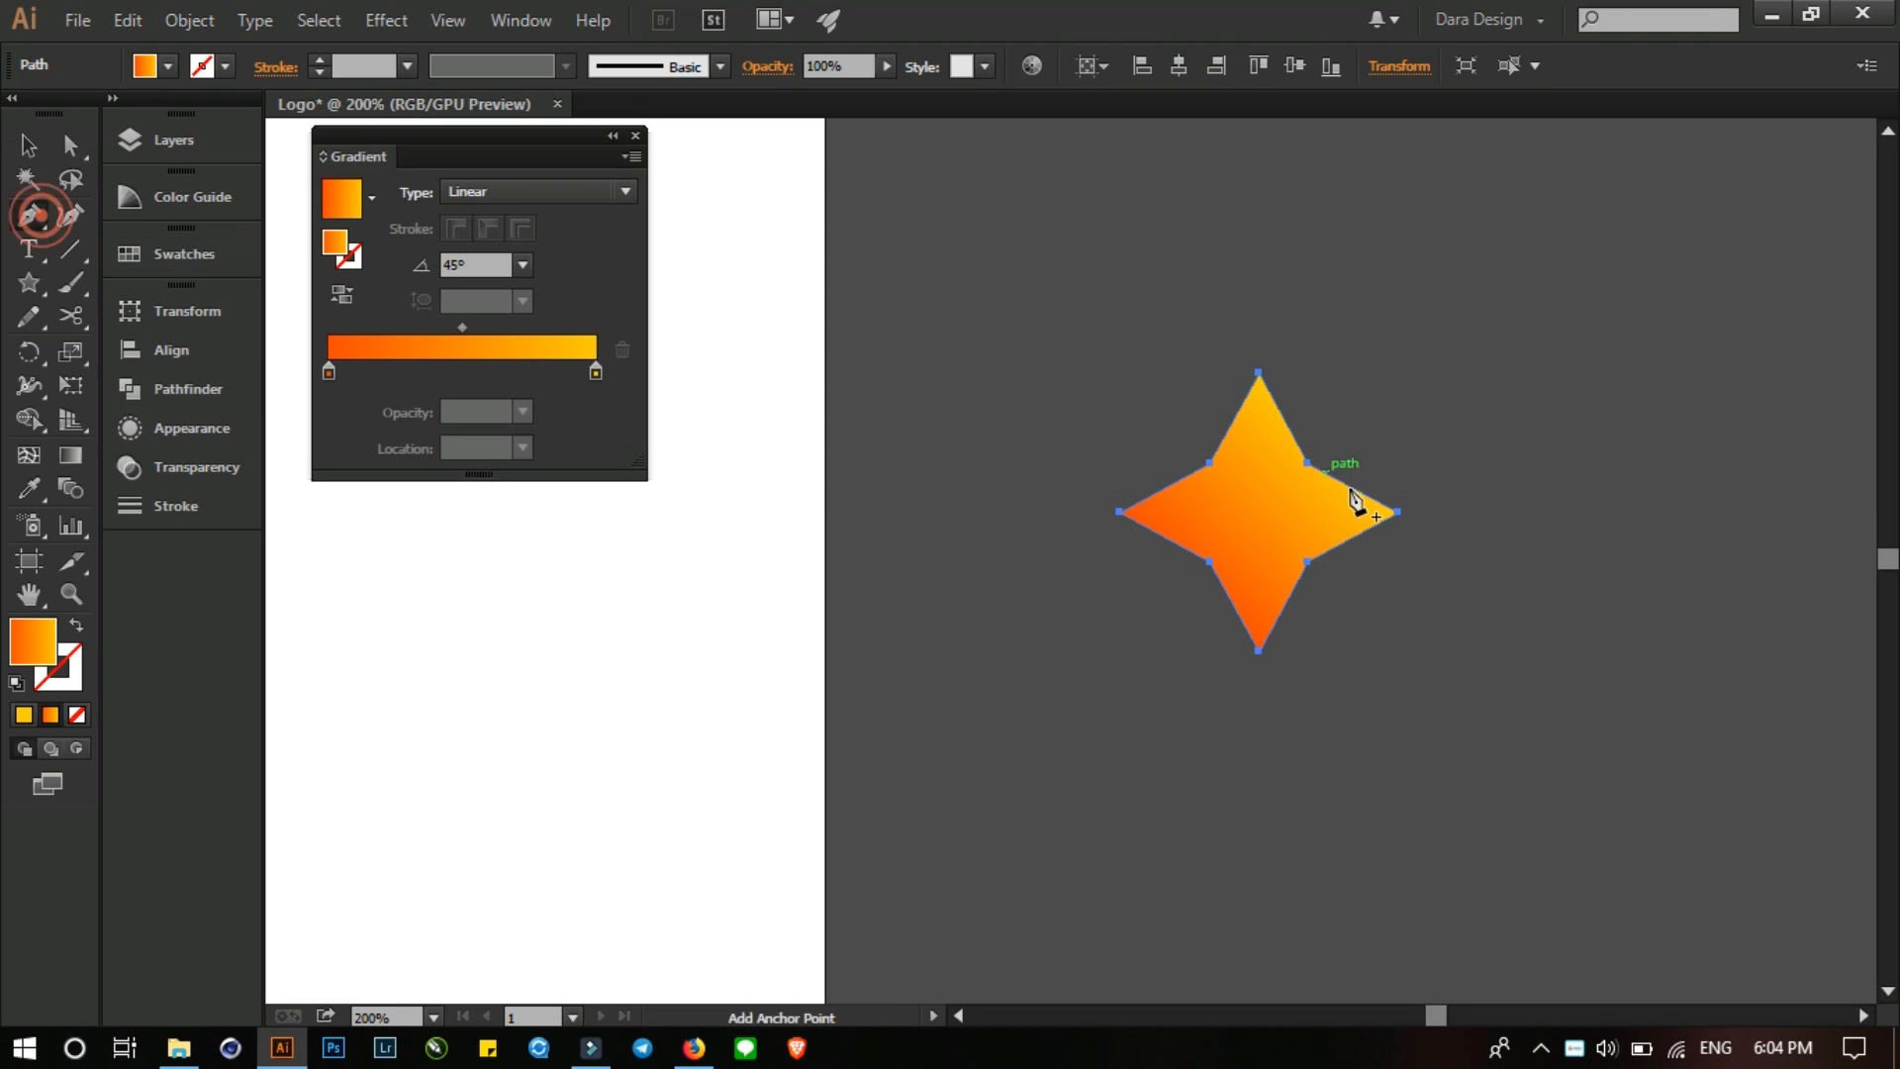
click(1307, 462)
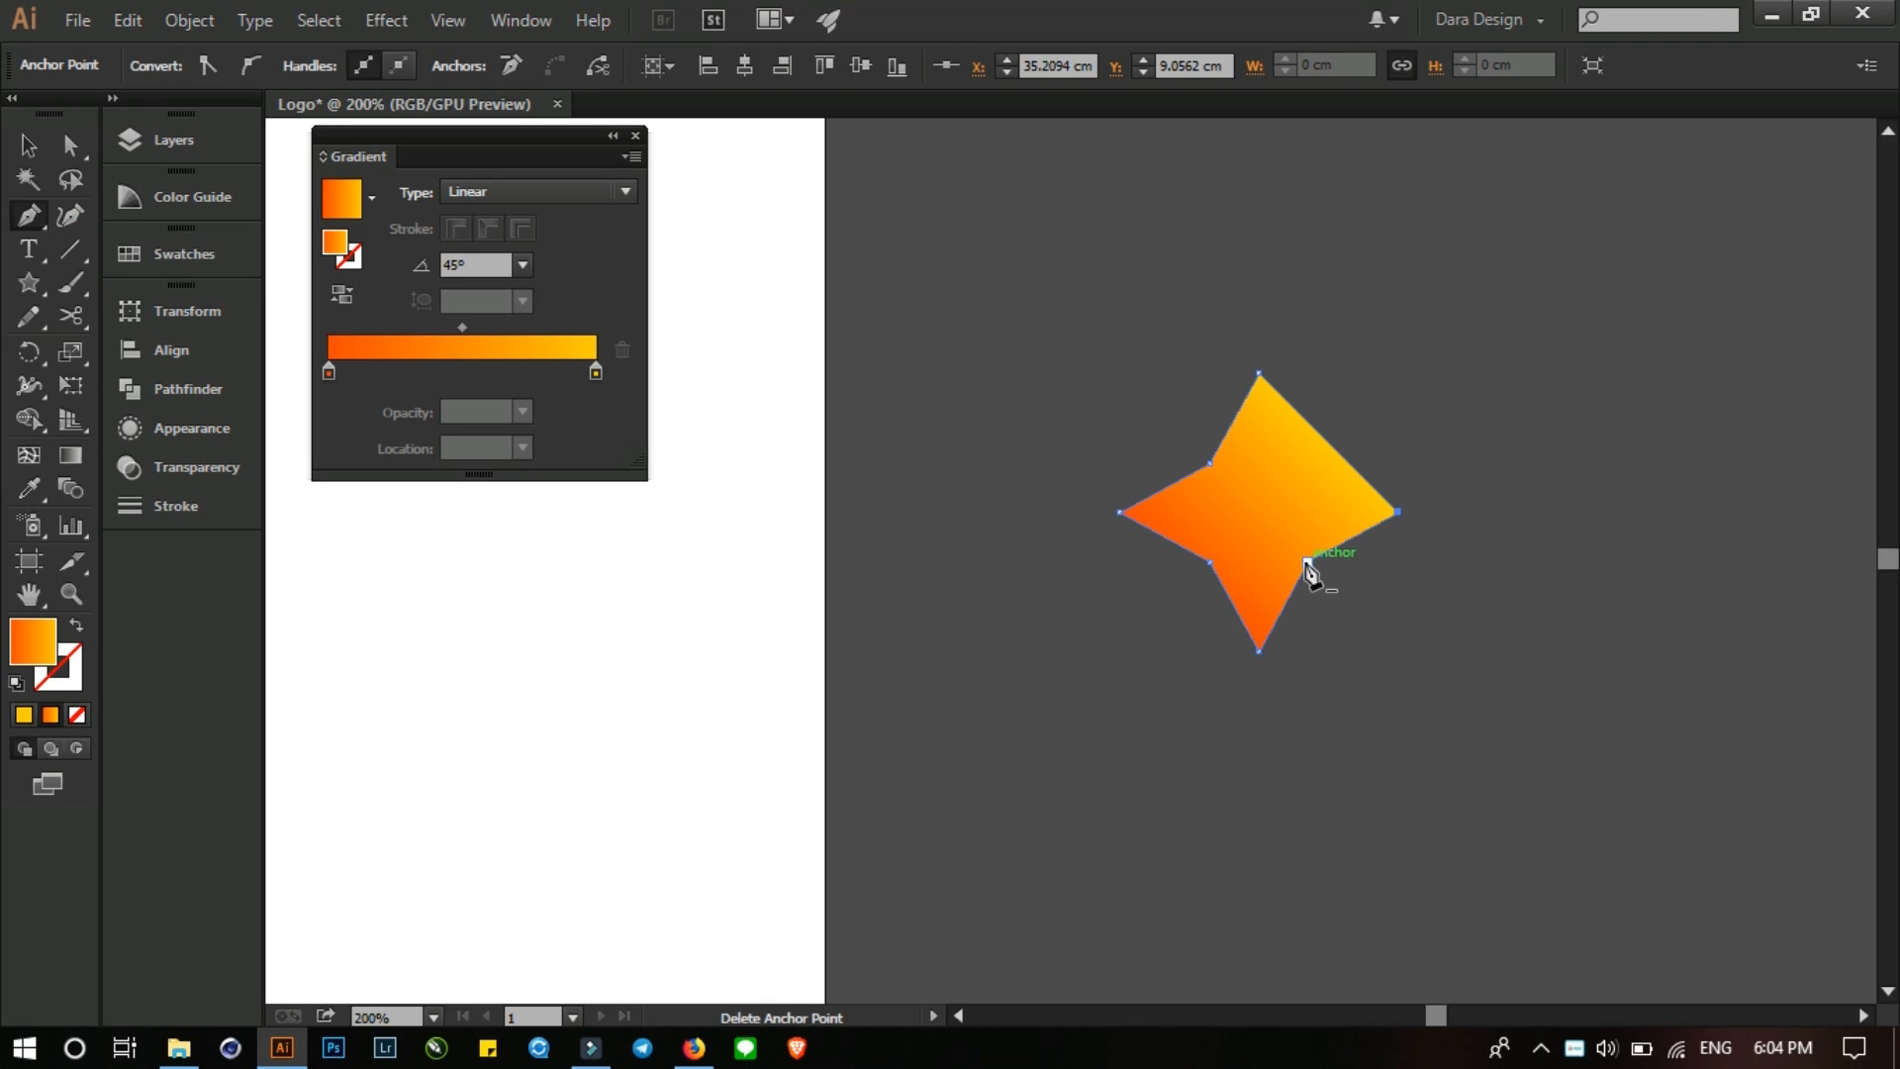
click(1307, 563)
click(1211, 463)
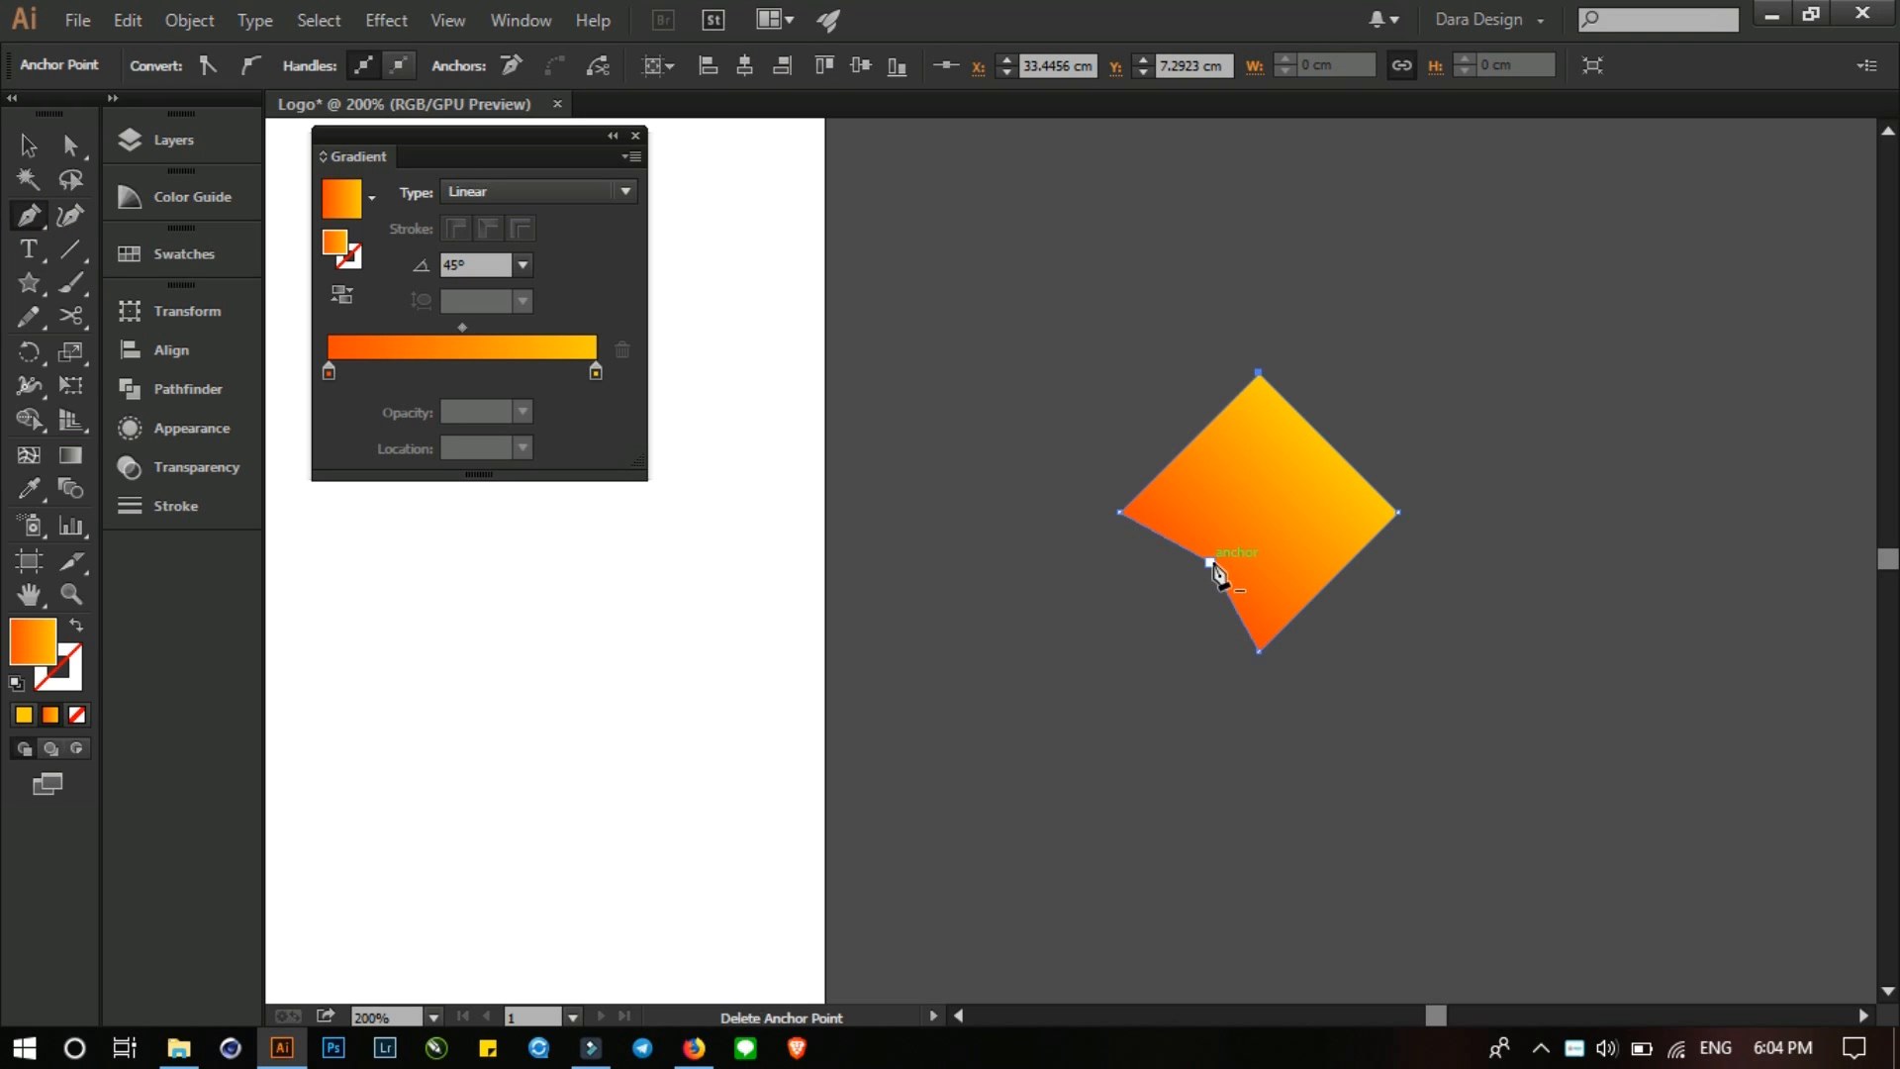
click(1210, 563)
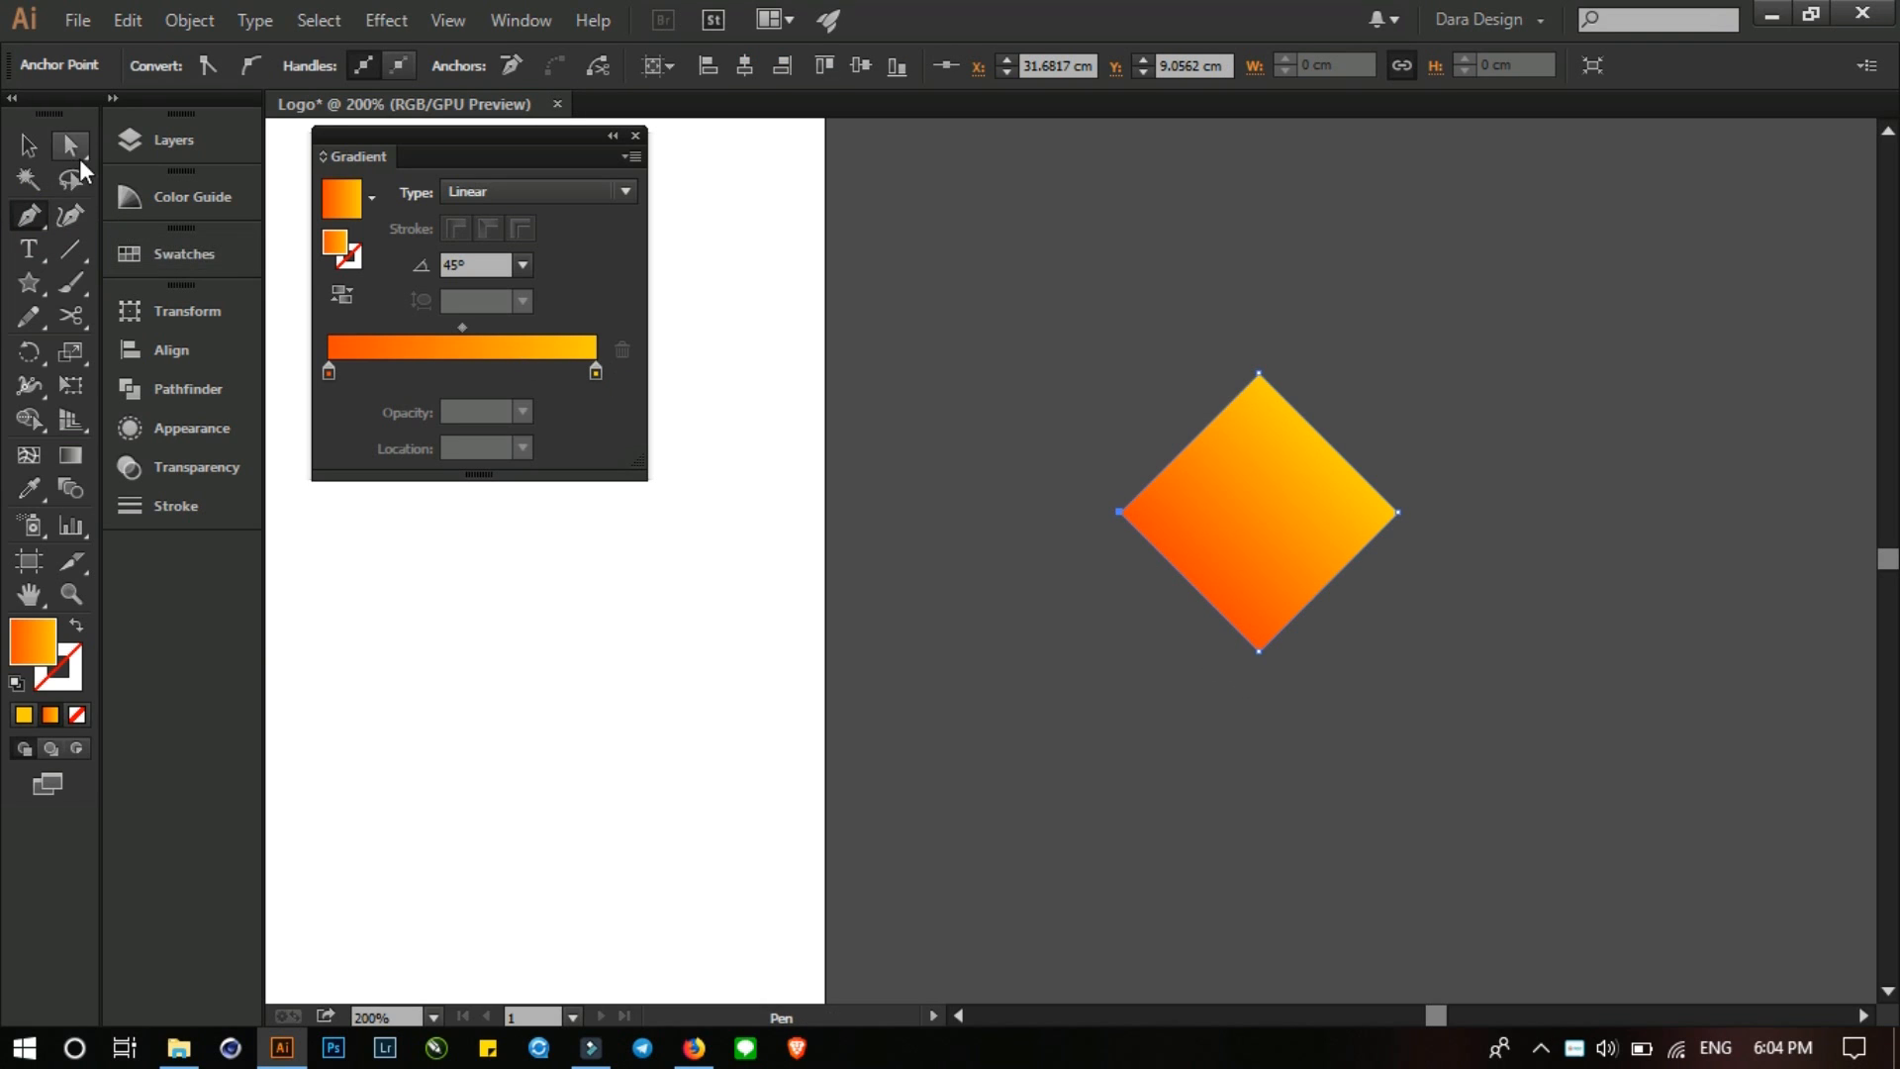
- Convert the diamond's right corner to a smooth point and move it horizontally inward to X 34.2283 cm
click(73, 147)
drag(1443, 566, 1338, 398)
click(252, 67)
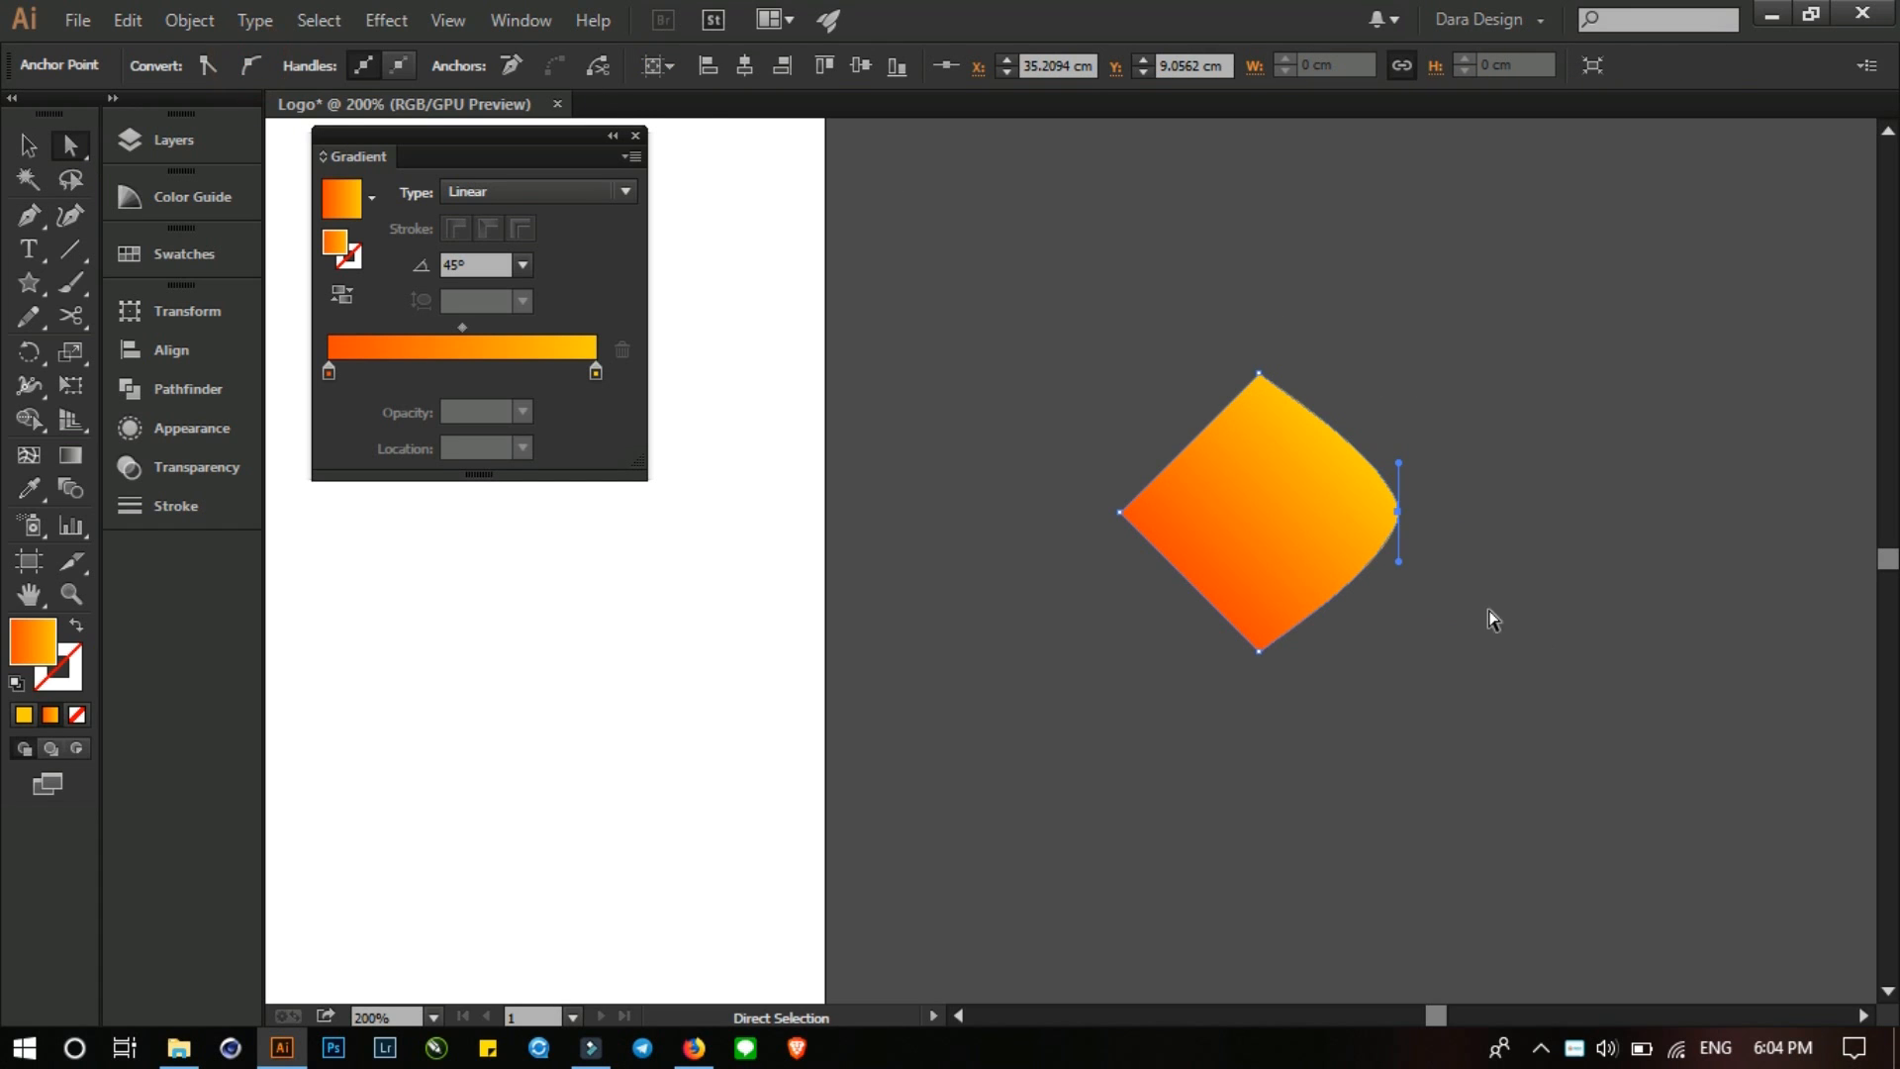
scroll(1405, 519, up, 2)
drag(1396, 513, 1243, 512)
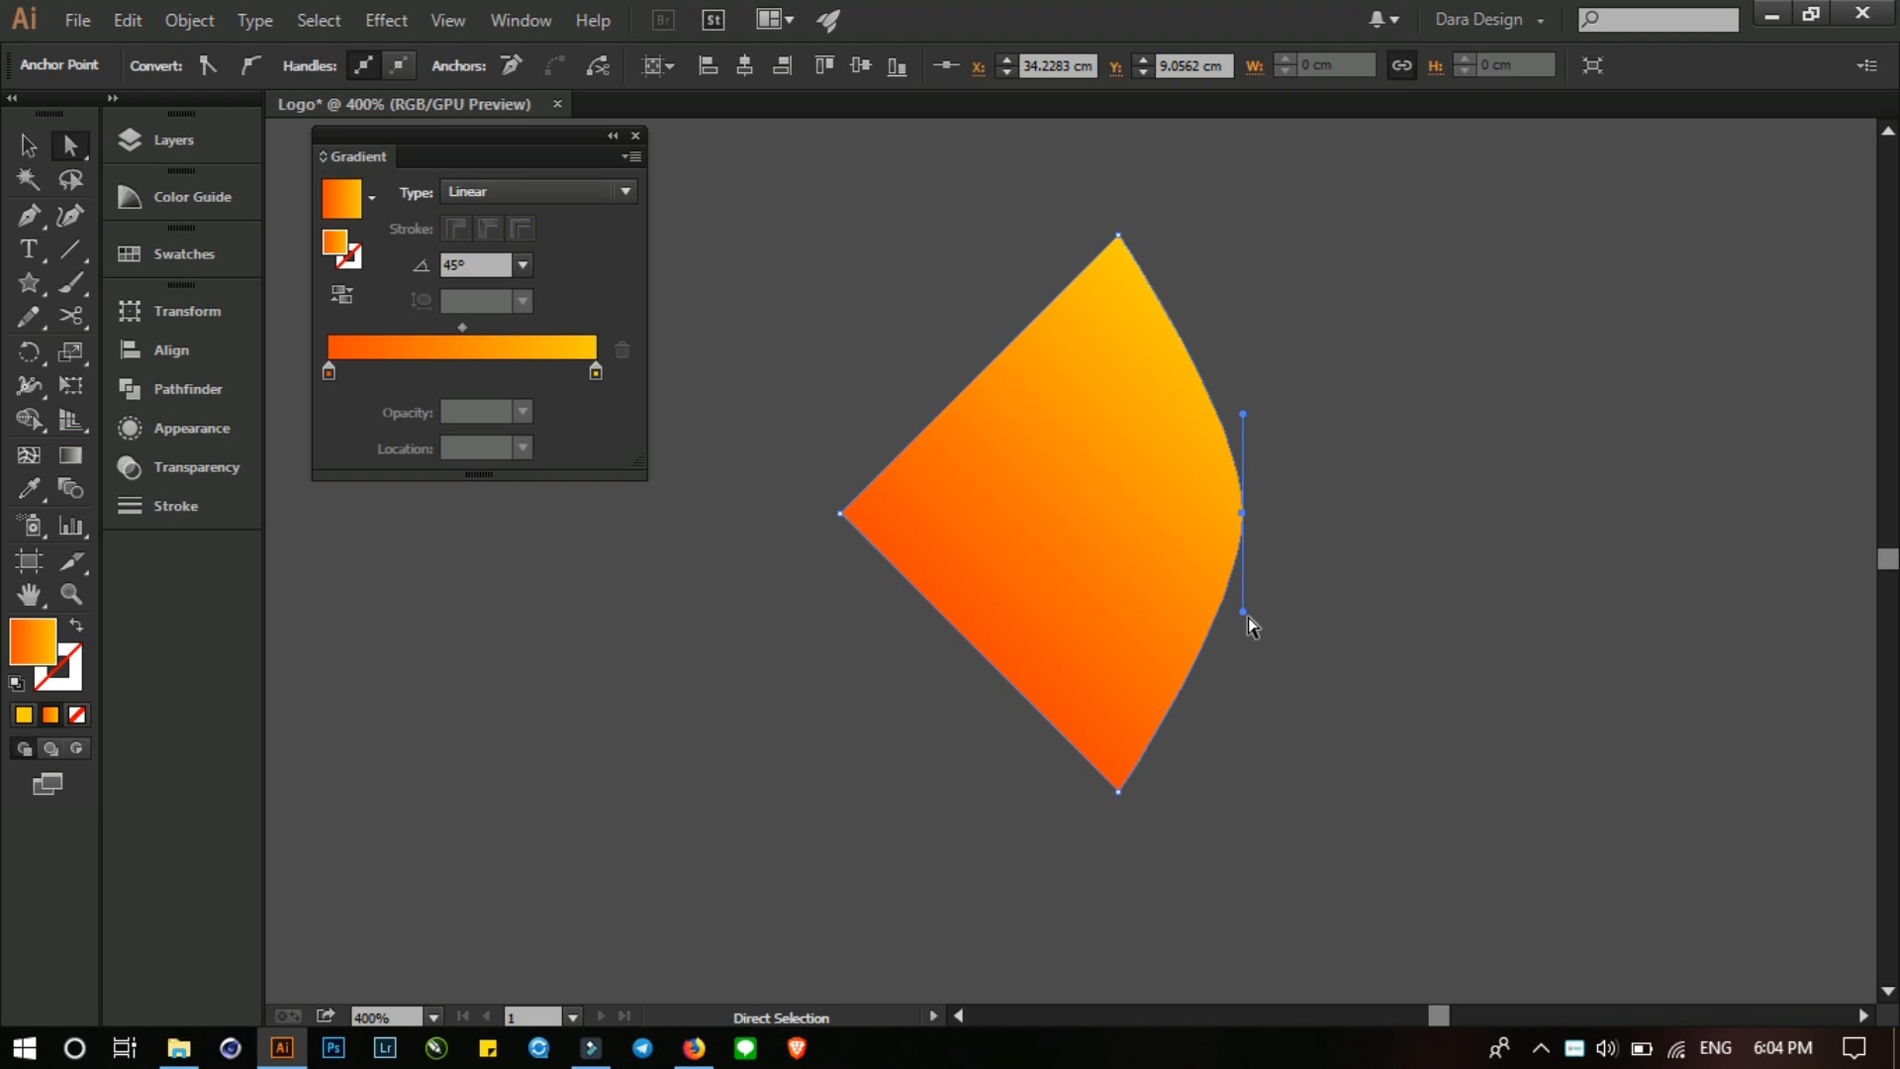
- Lengthen the right anchor's upper handle and extend its lower handle vertically to the level of the bottom tip
drag(1244, 615, 1244, 747)
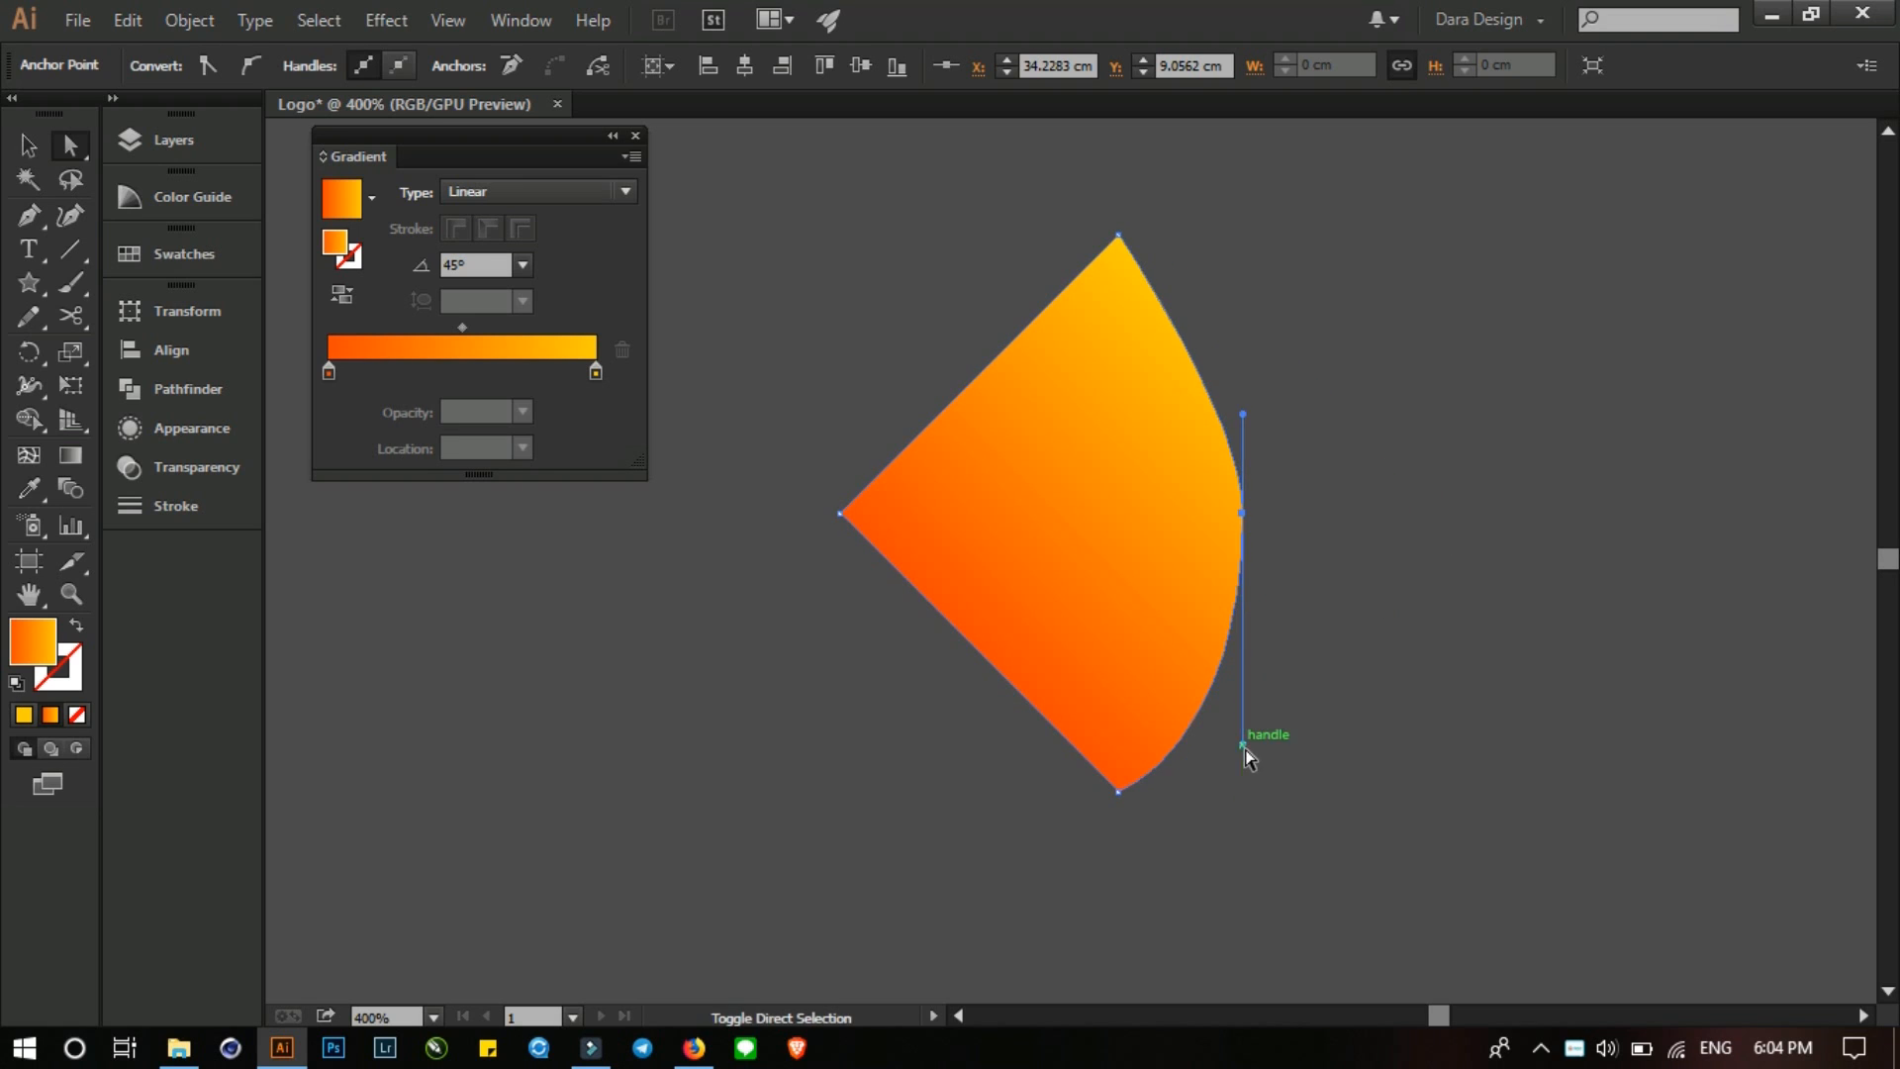
drag(1243, 415, 1237, 331)
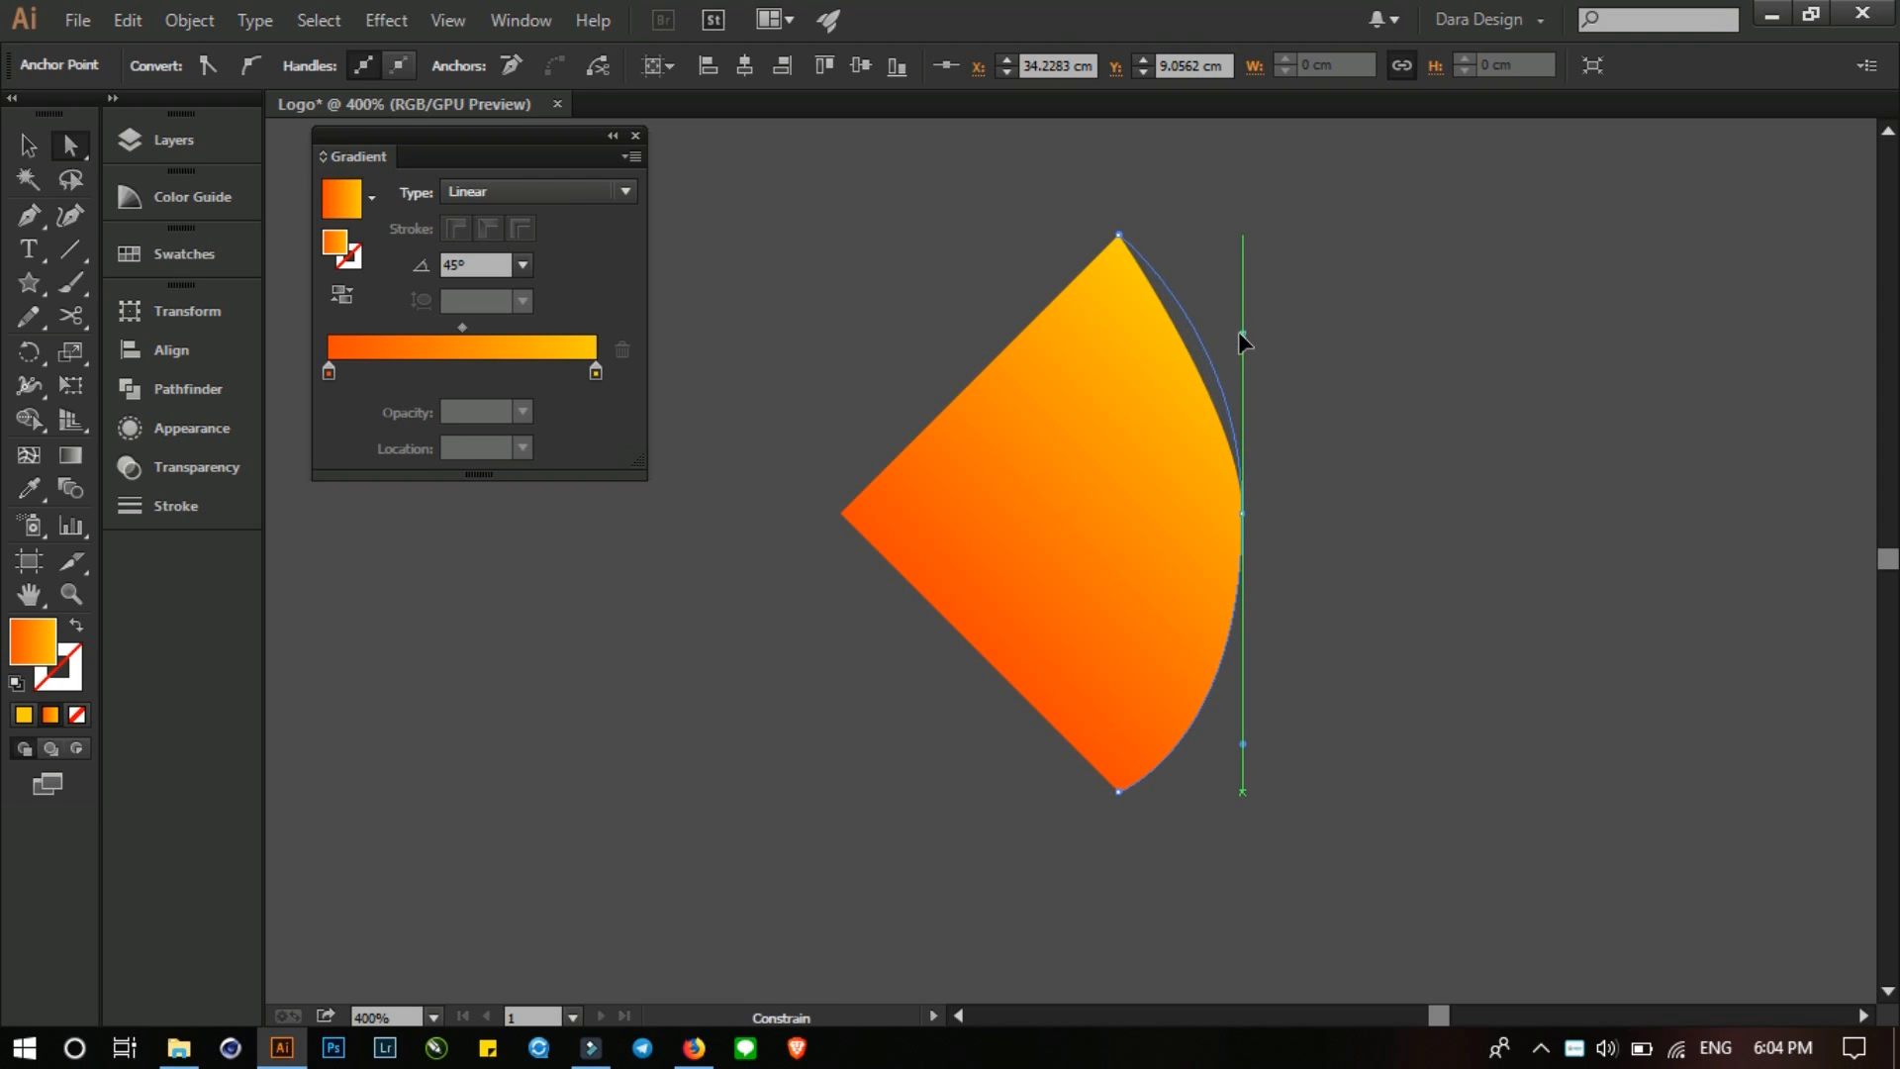
drag(1243, 745, 1243, 792)
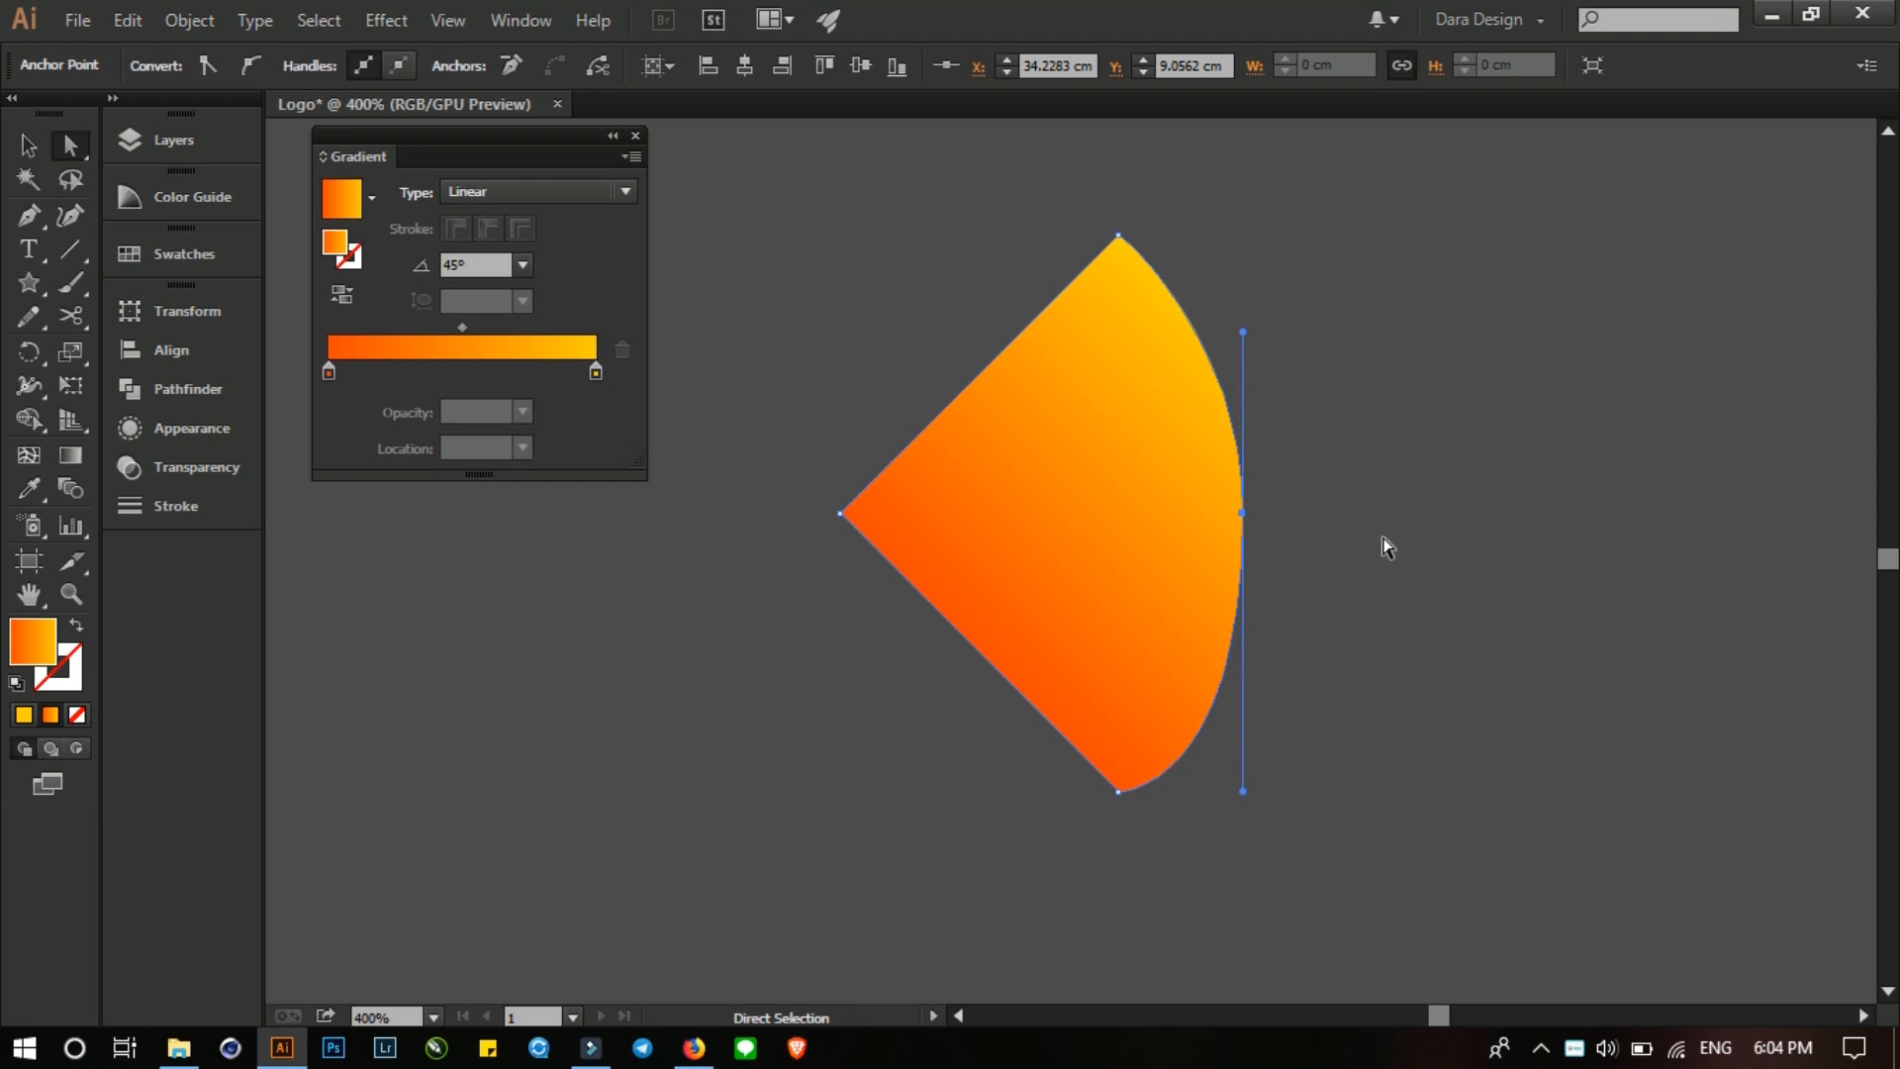
- Draw a closed Pen shape over the diamond's left half, with a vertical straight edge through the top and bottom tips
click(27, 215)
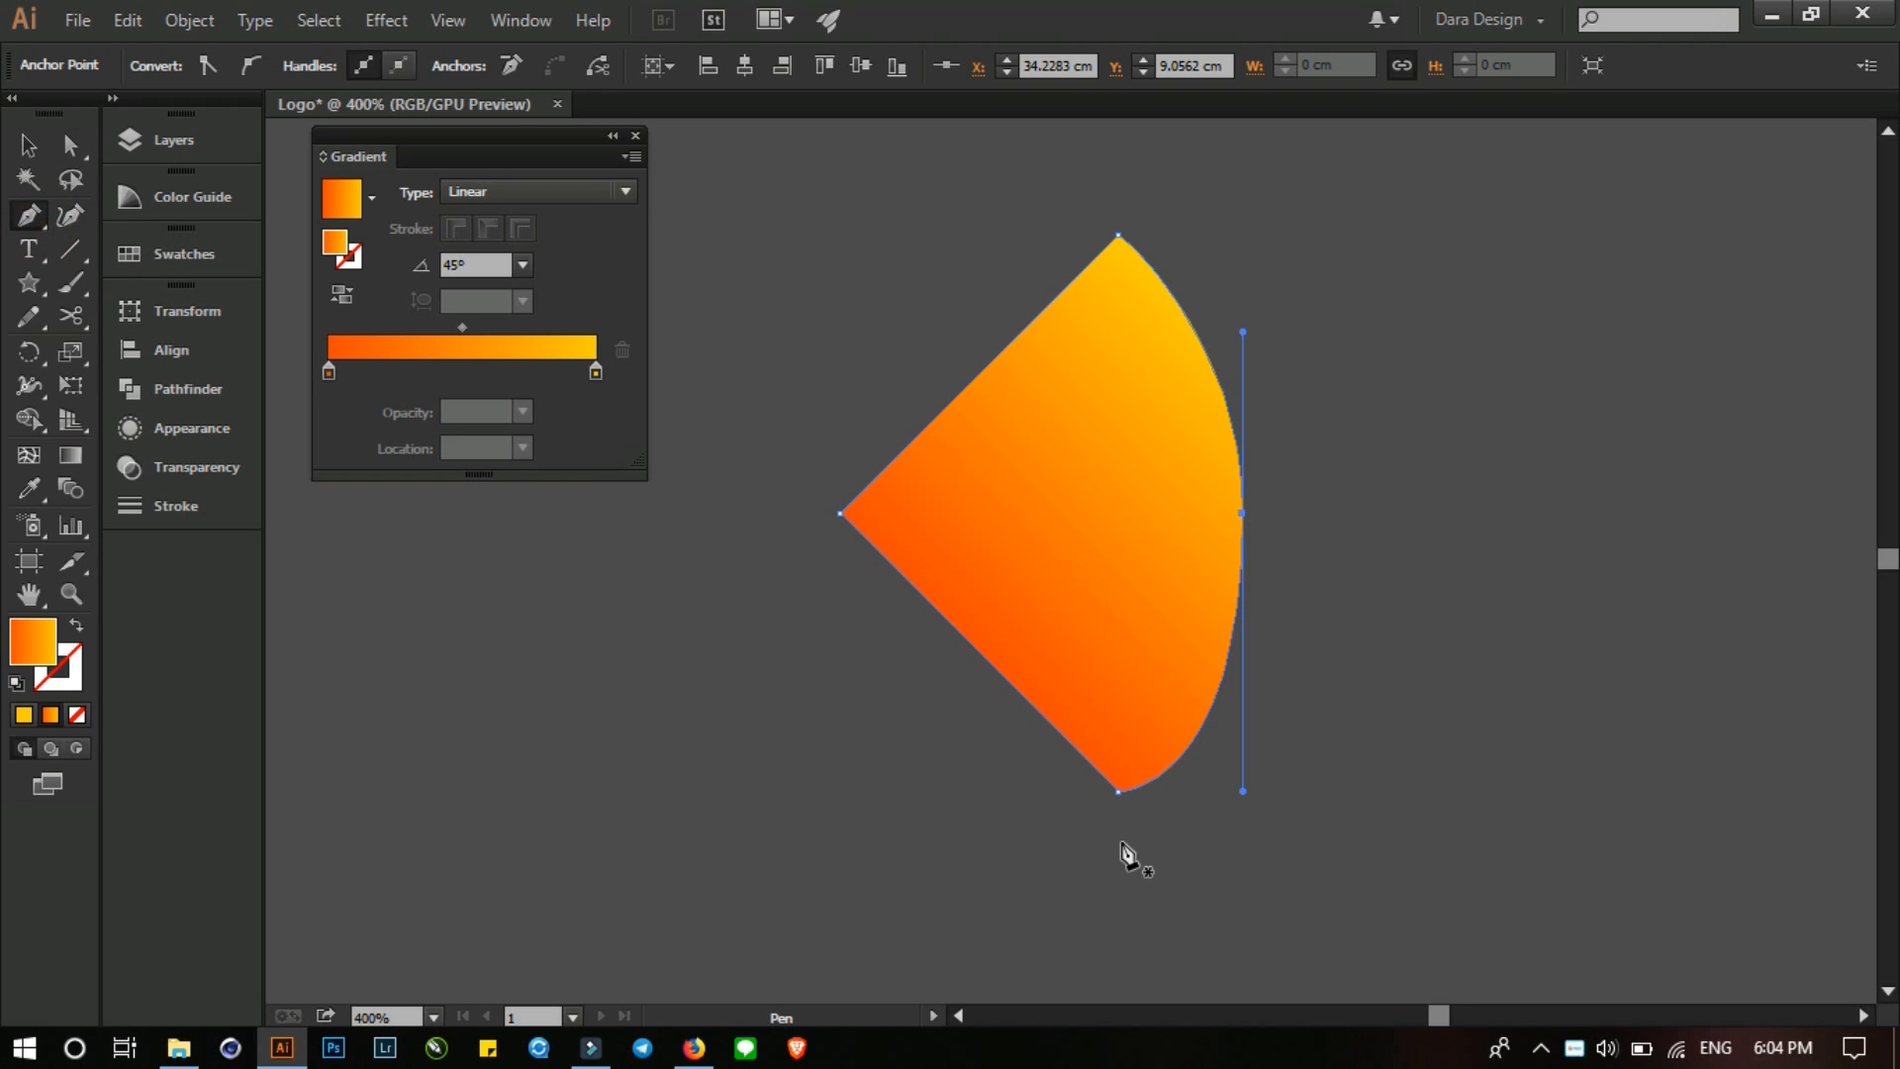
drag(1115, 829, 1136, 186)
click(779, 428)
click(768, 637)
click(922, 791)
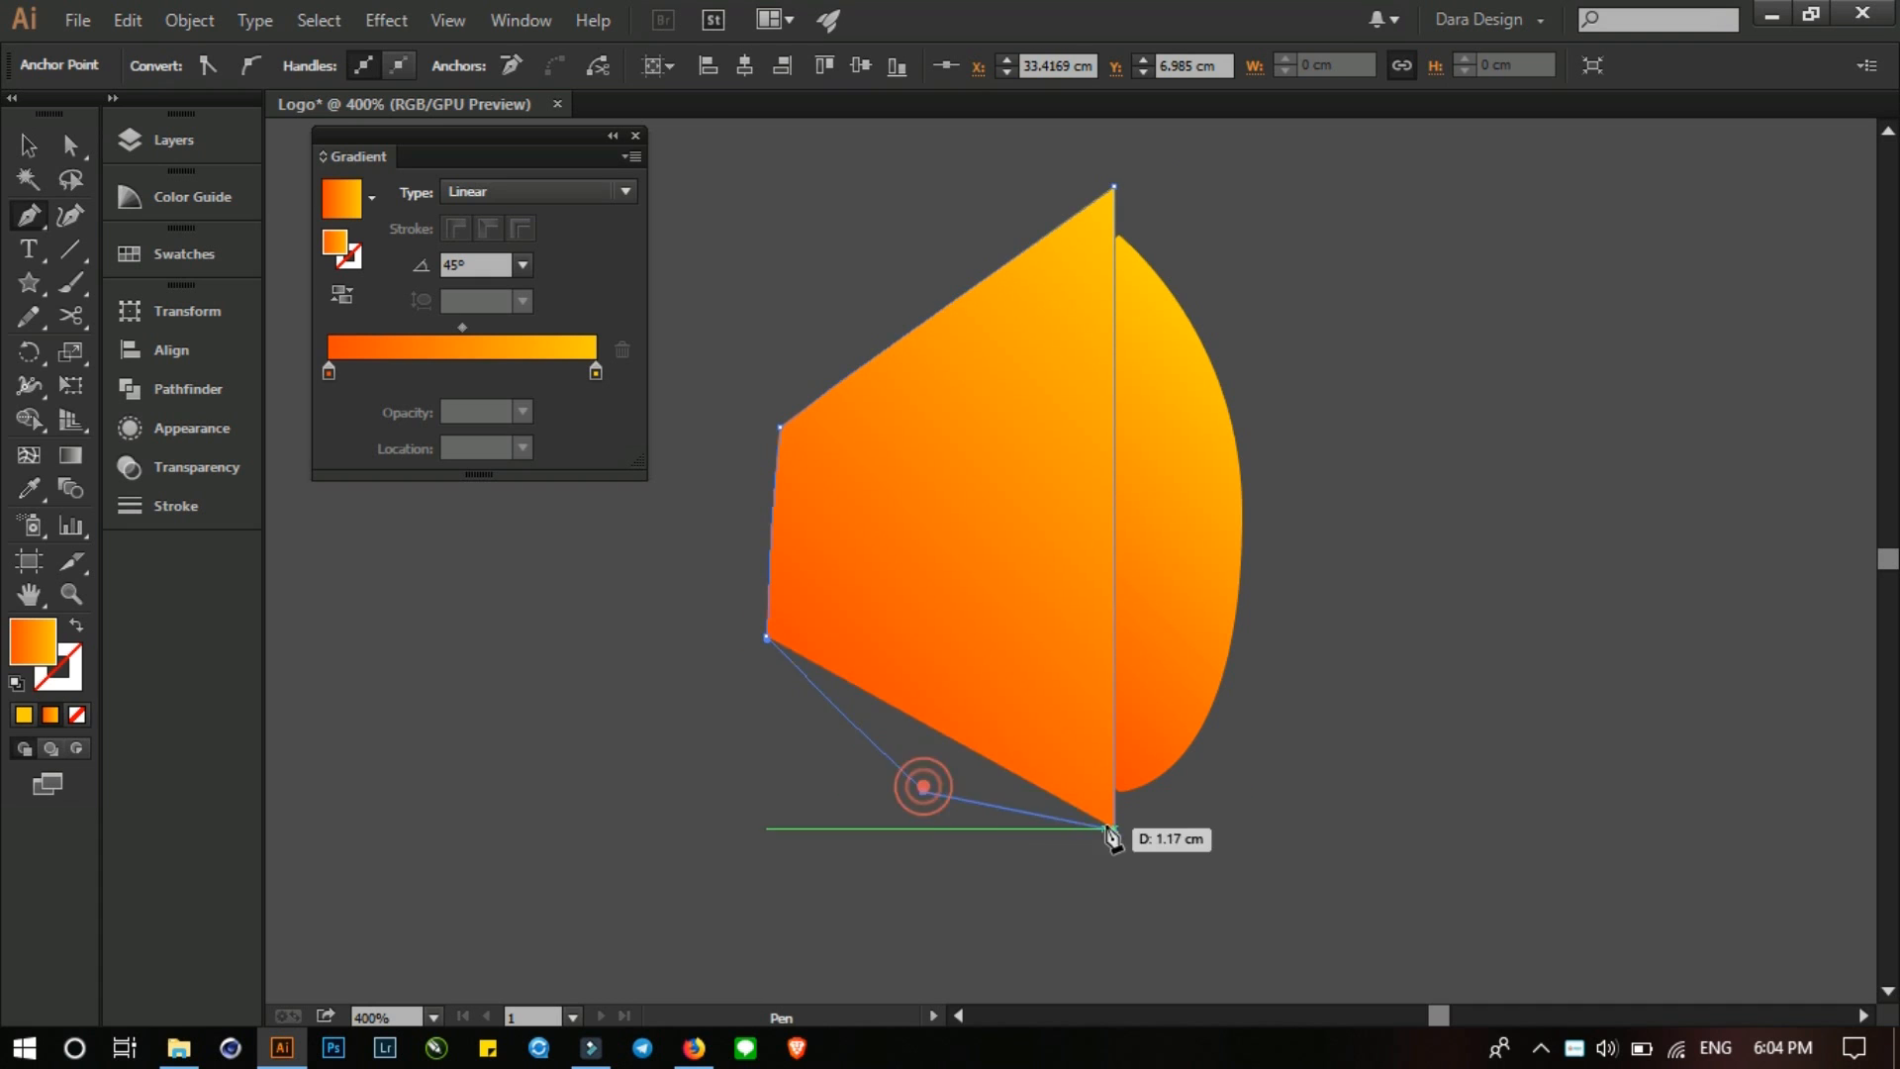
click(1113, 829)
- Fill the covering shape with white FFFFFF and move it so its vertical edge meets the curved shape's top tip
click(30, 146)
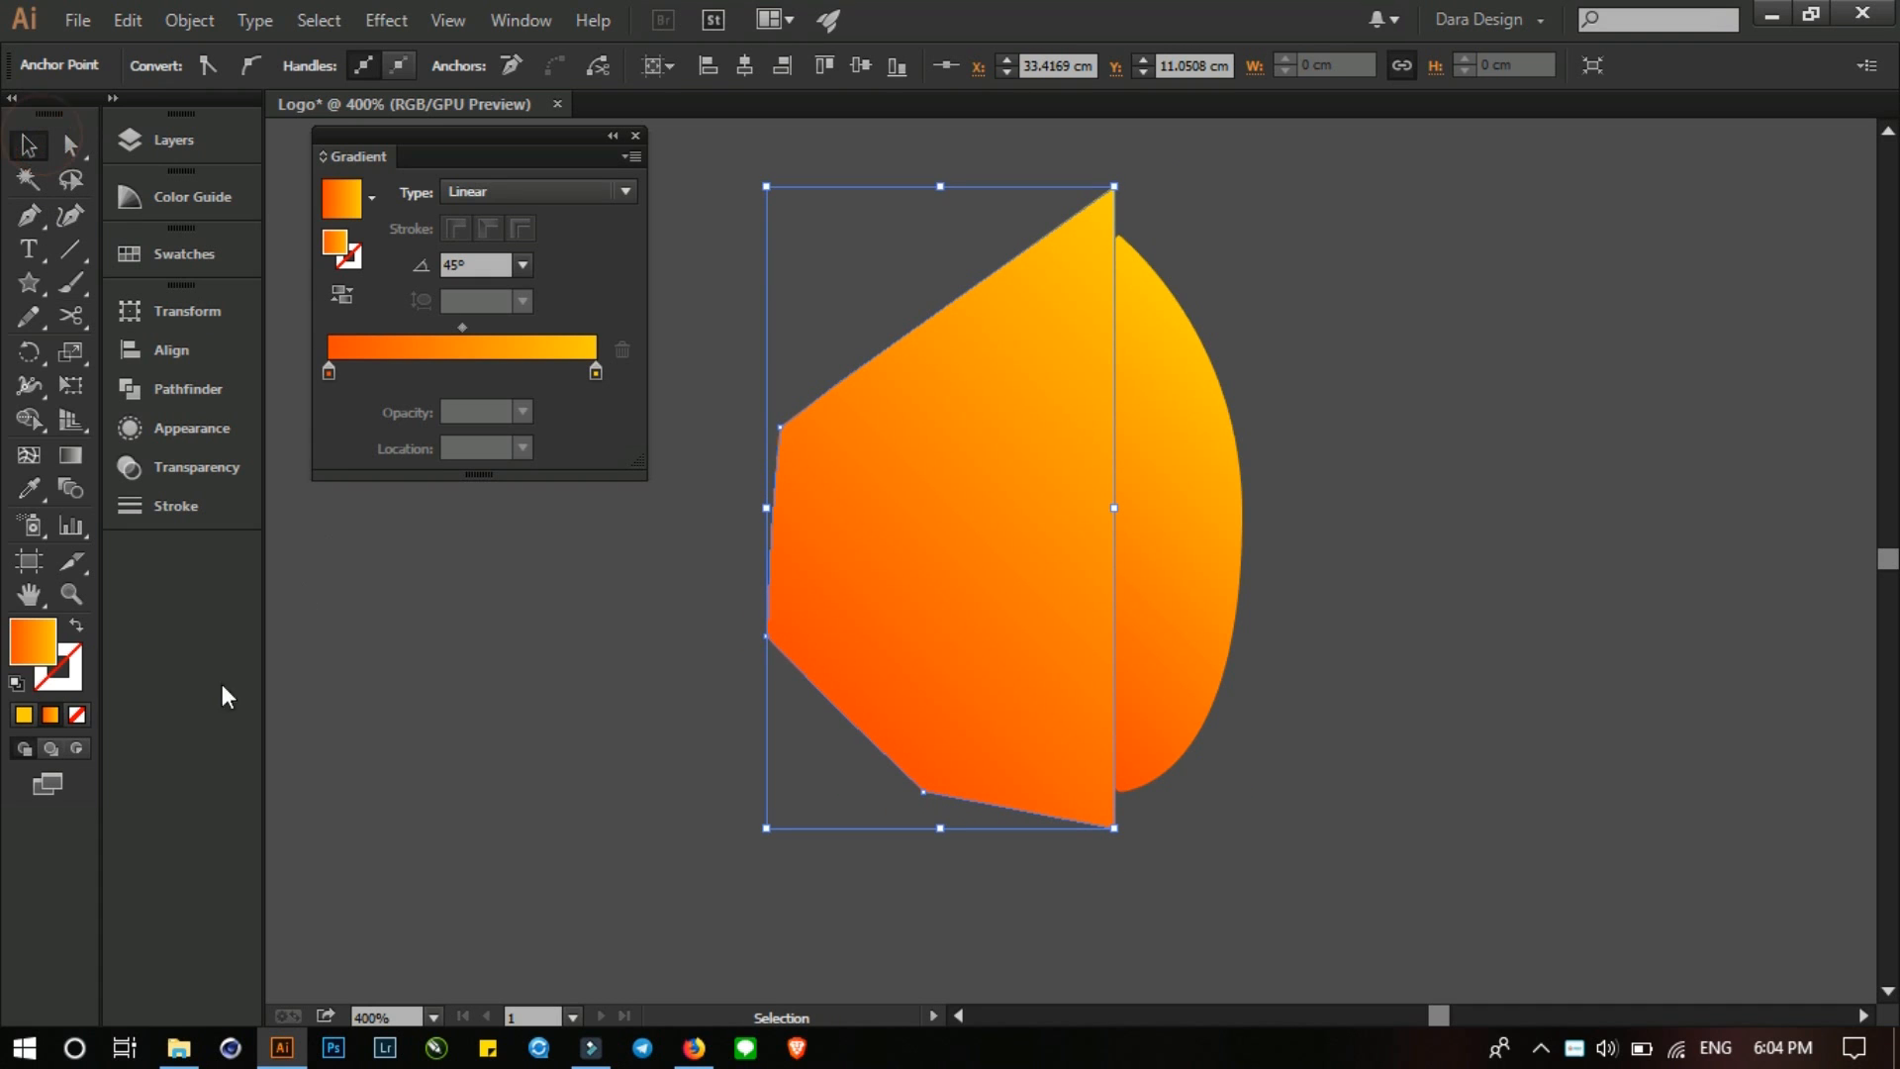
double_click(33, 641)
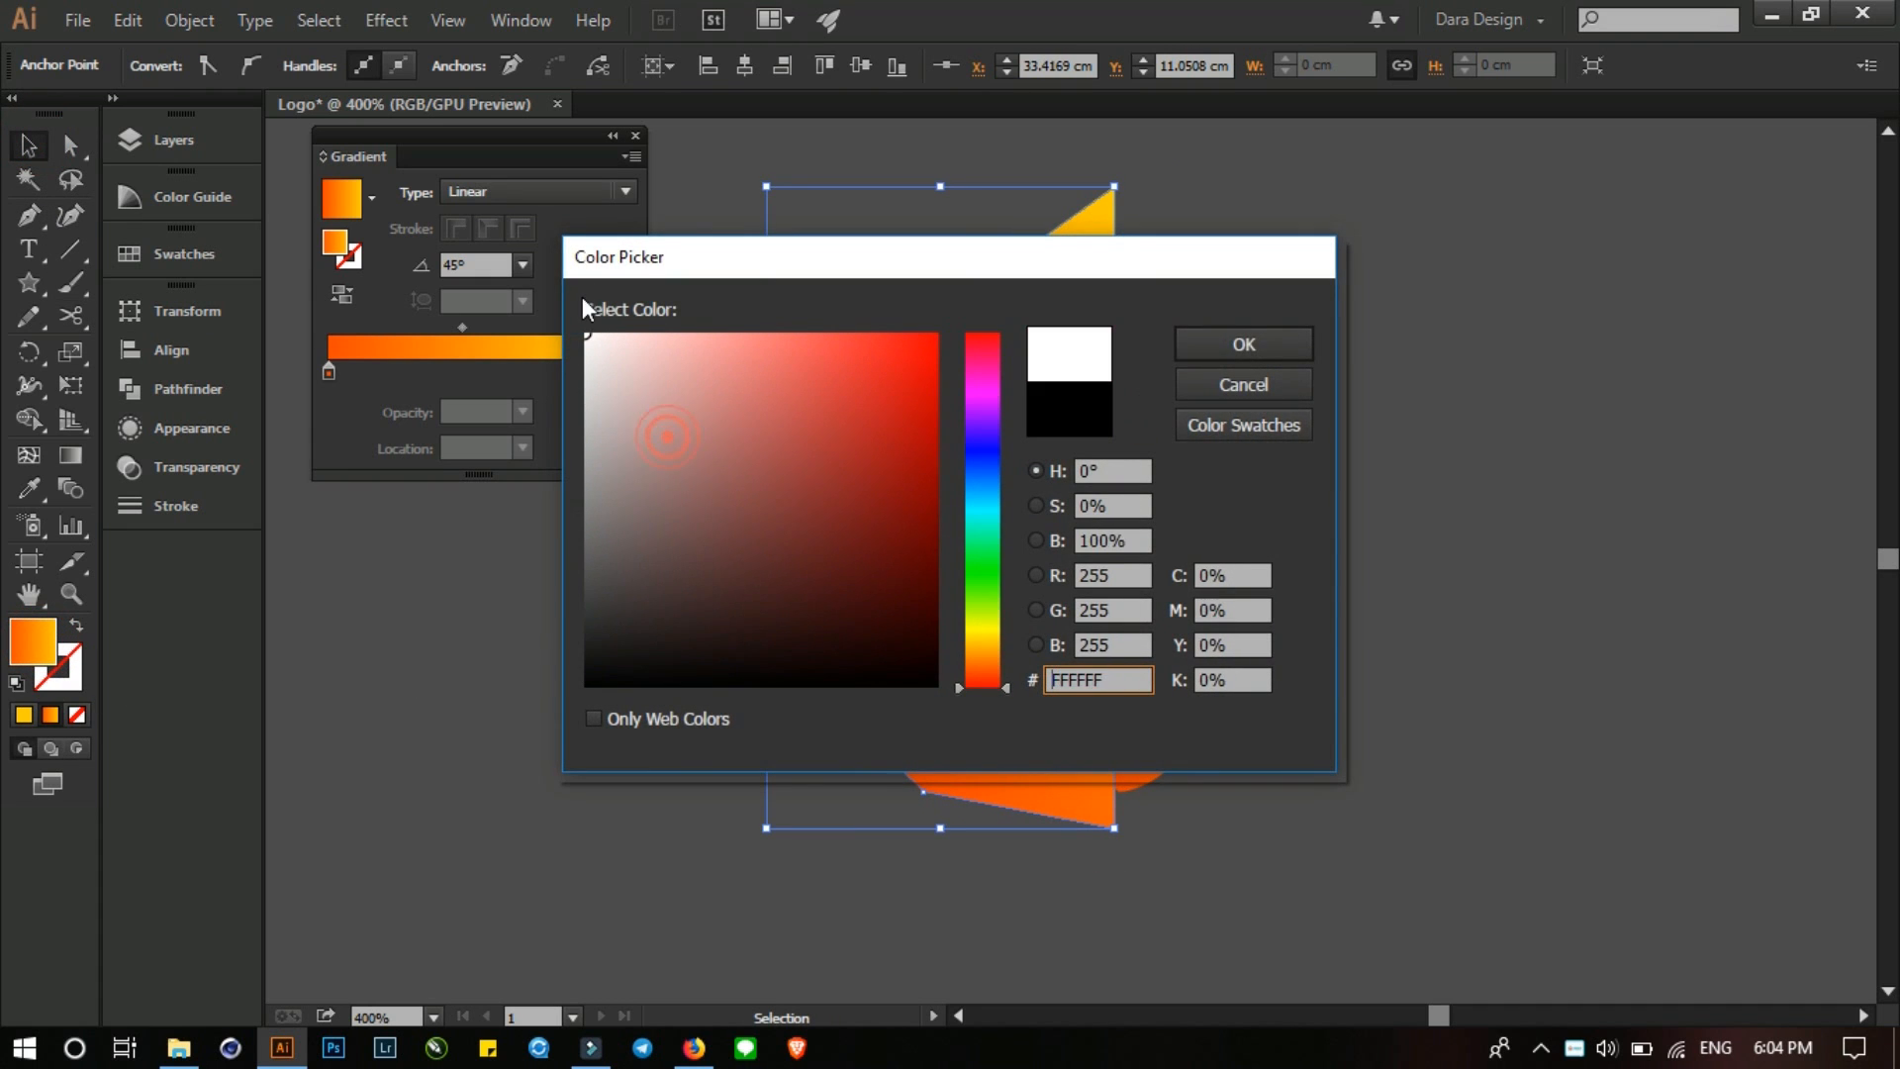
click(1243, 339)
click(1409, 413)
scroll(1078, 357, up, 3)
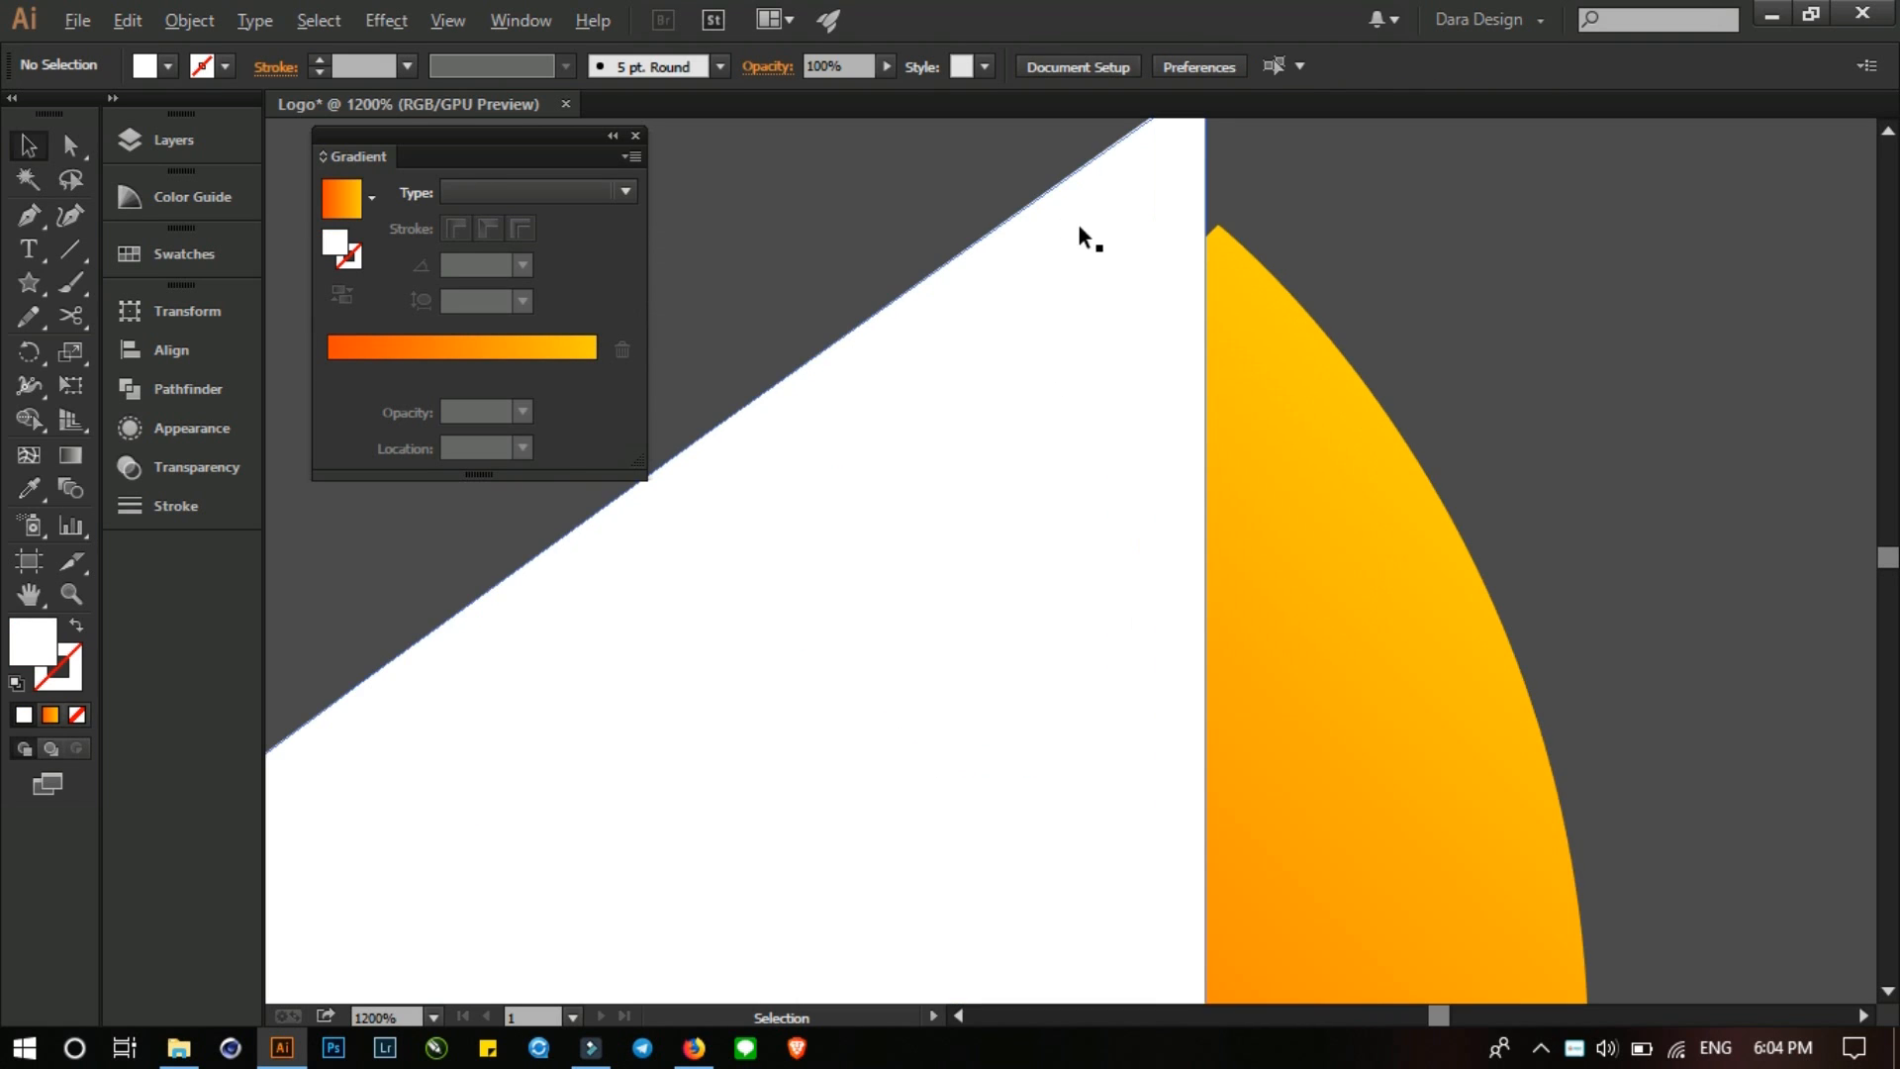
drag(1114, 499, 1169, 505)
- Select both shapes and remove the white cover and the left half beneath it with the Shape Builder
drag(1479, 388, 1065, 509)
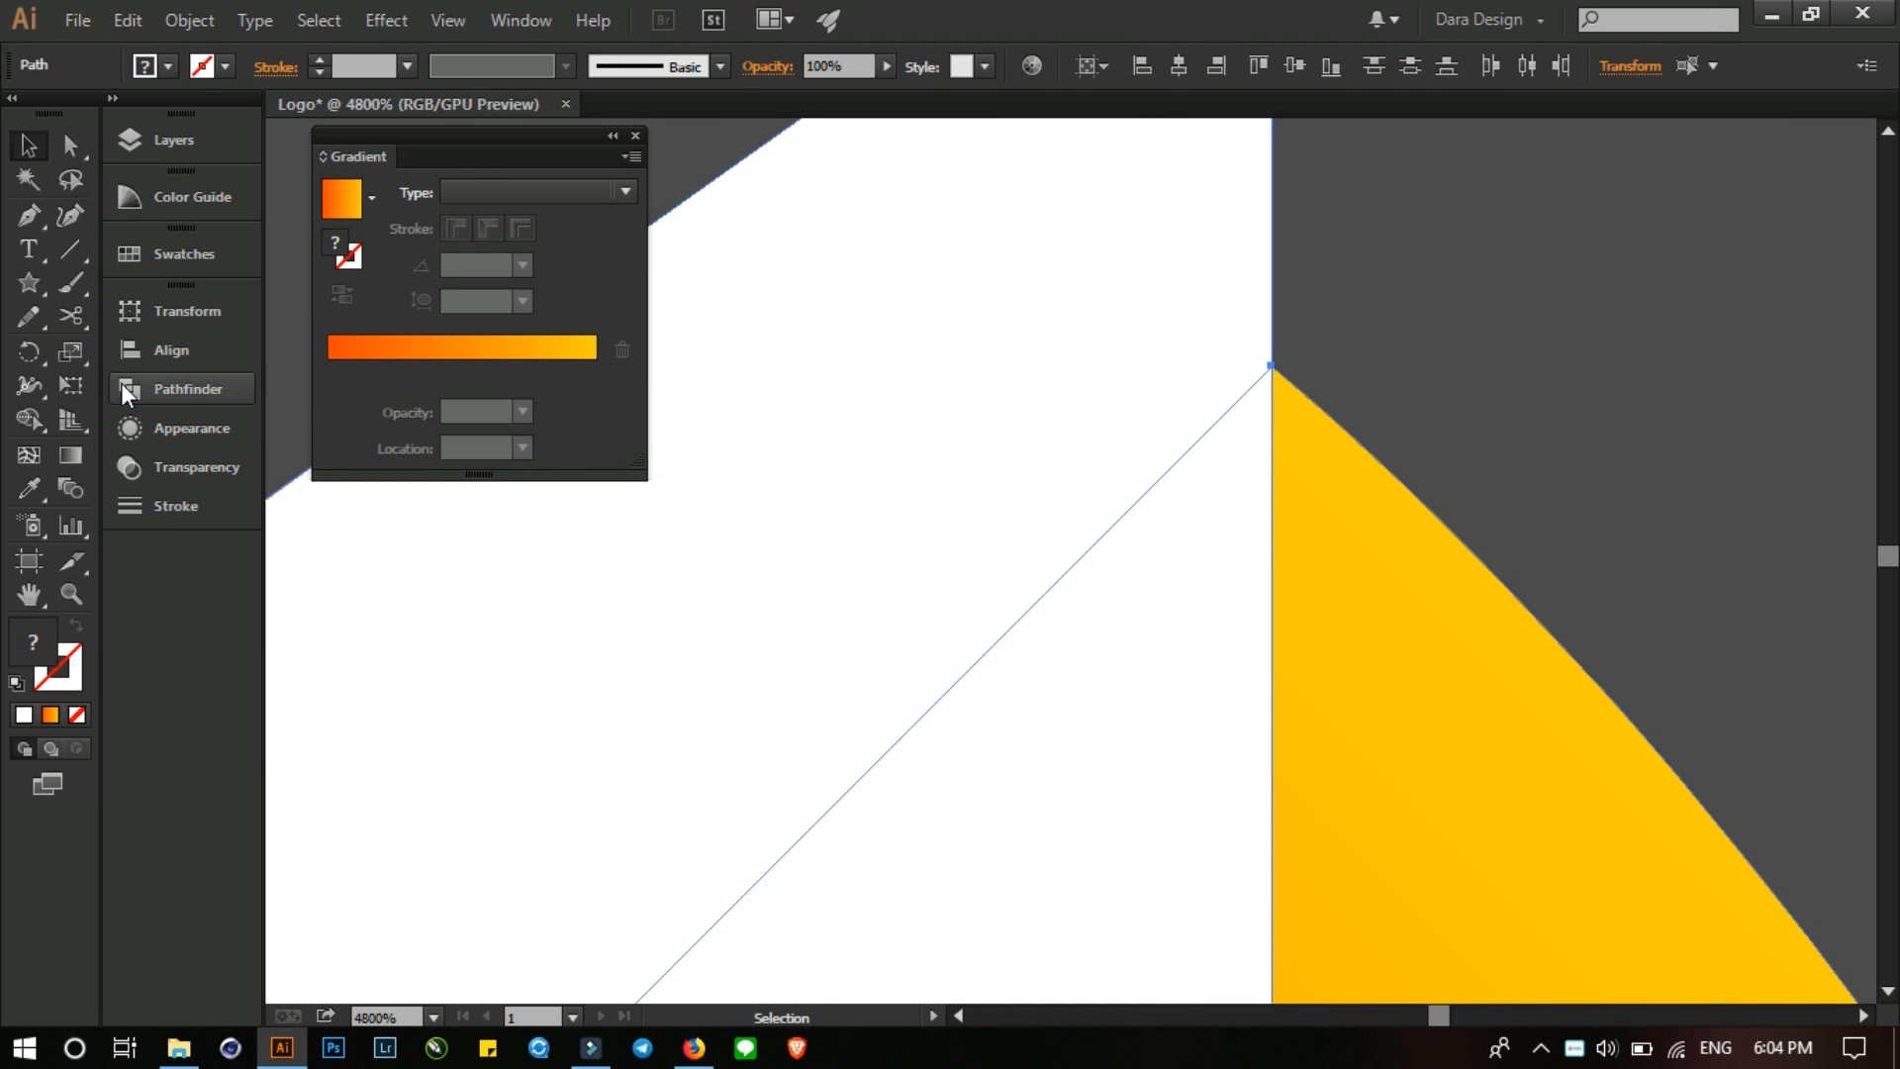
click(37, 418)
alt+click(1054, 718)
alt+click(891, 544)
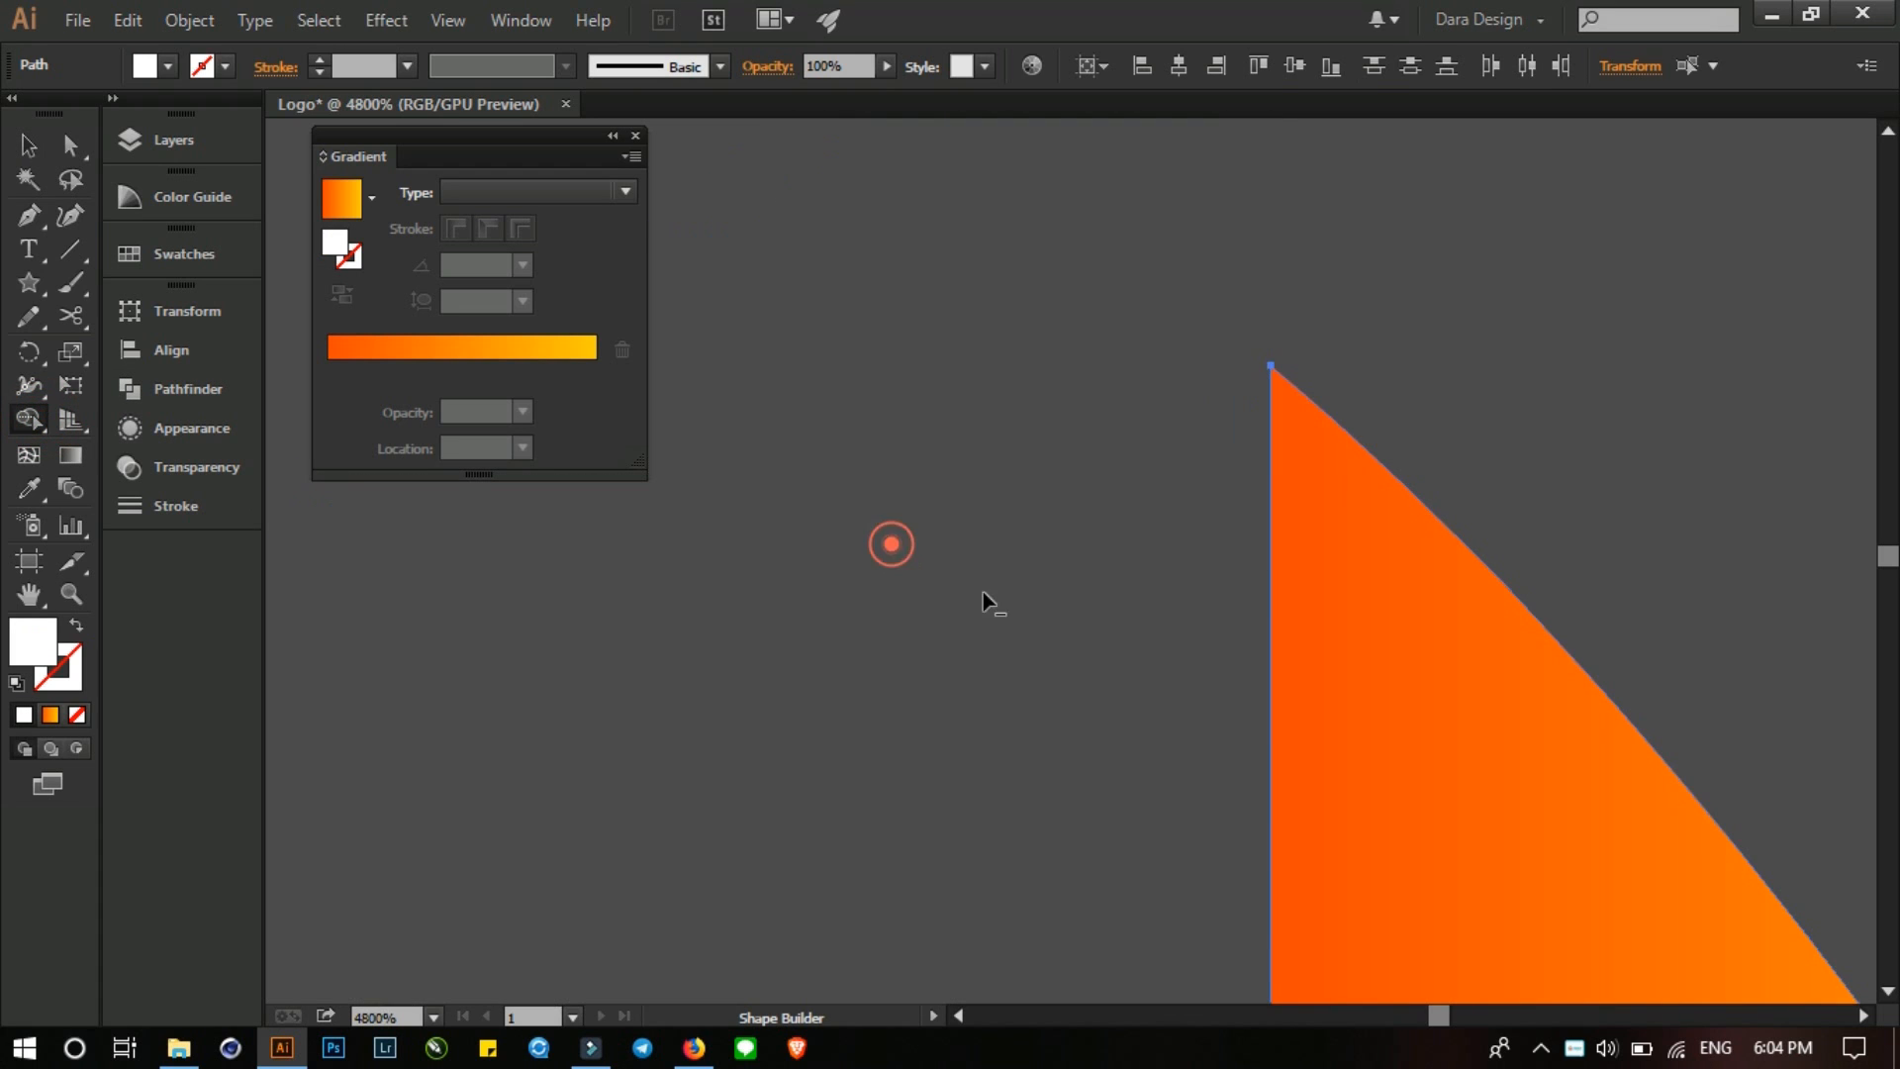
scroll(1197, 512, down, 6)
- Reflect a copy of the half shape about the vertical axis and place it against the original's straight edge
click(28, 144)
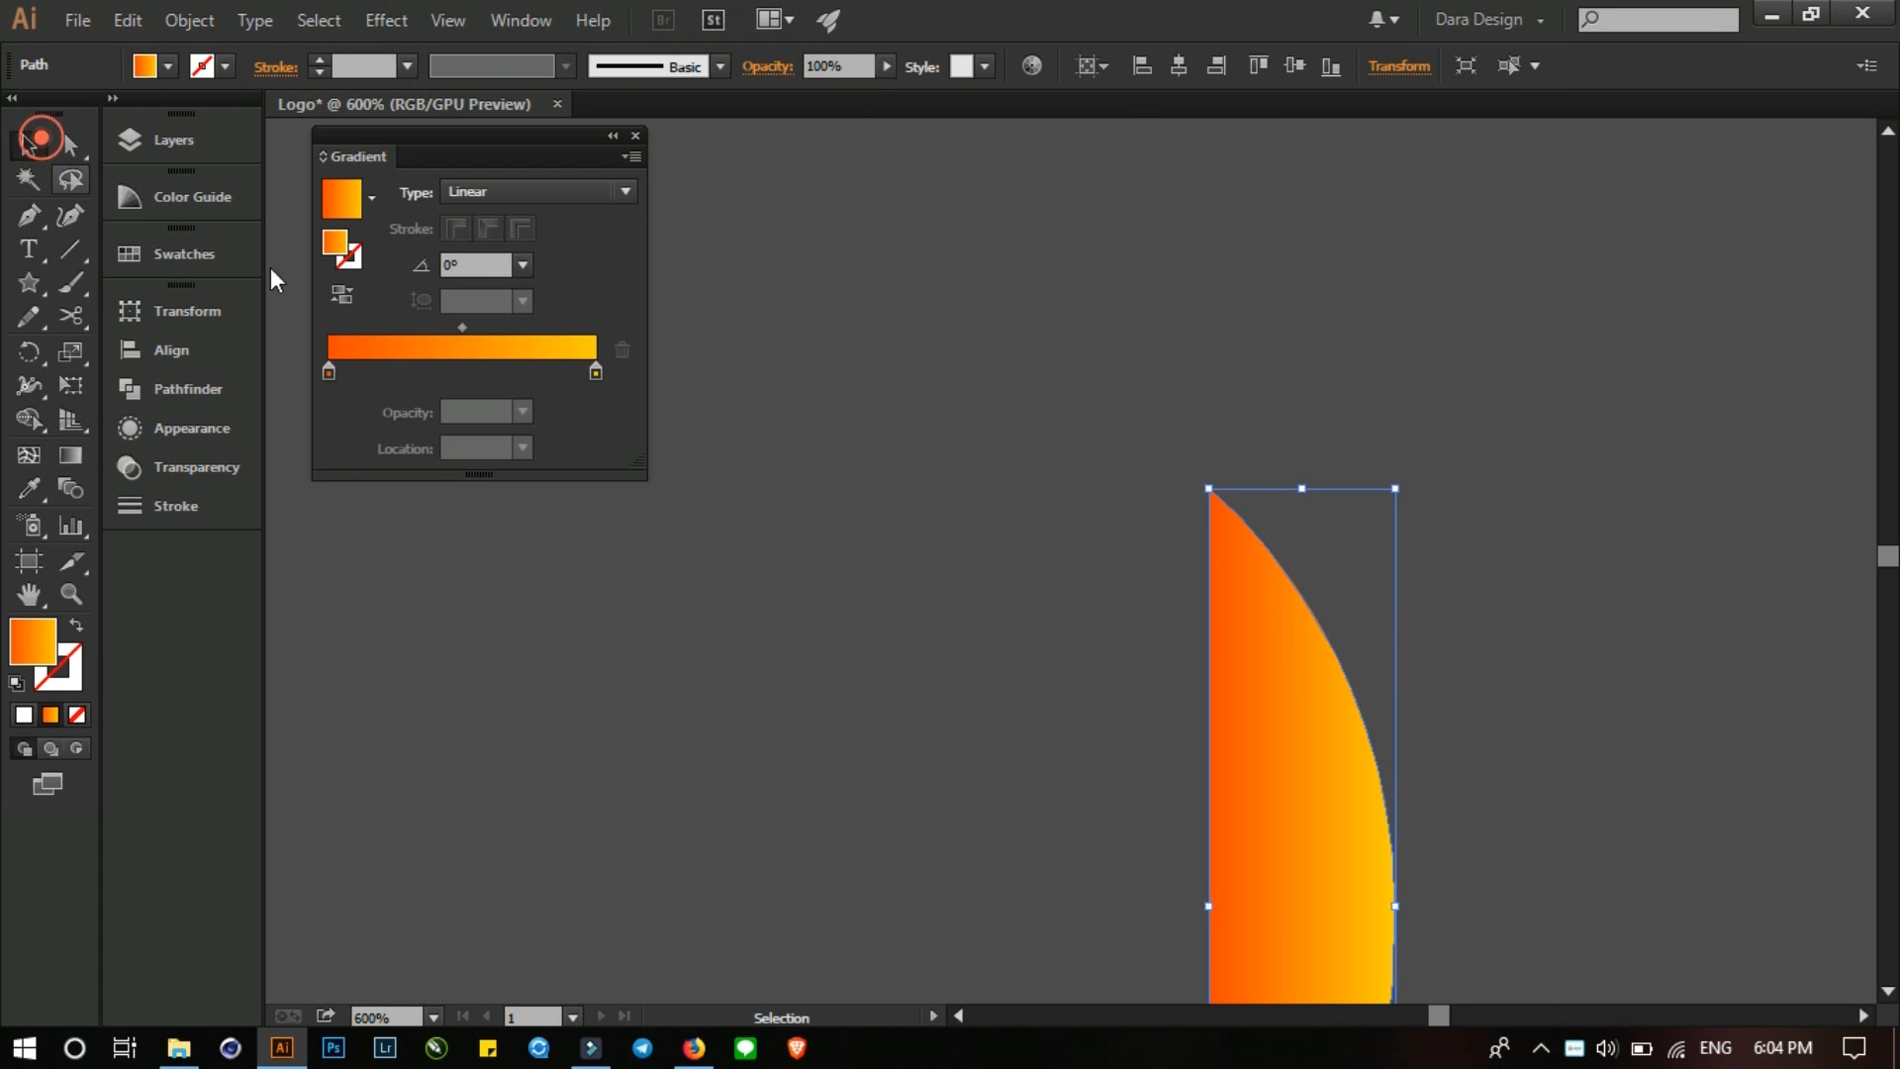
click(1449, 433)
drag(1463, 785, 1379, 445)
click(1250, 438)
right_click(1250, 438)
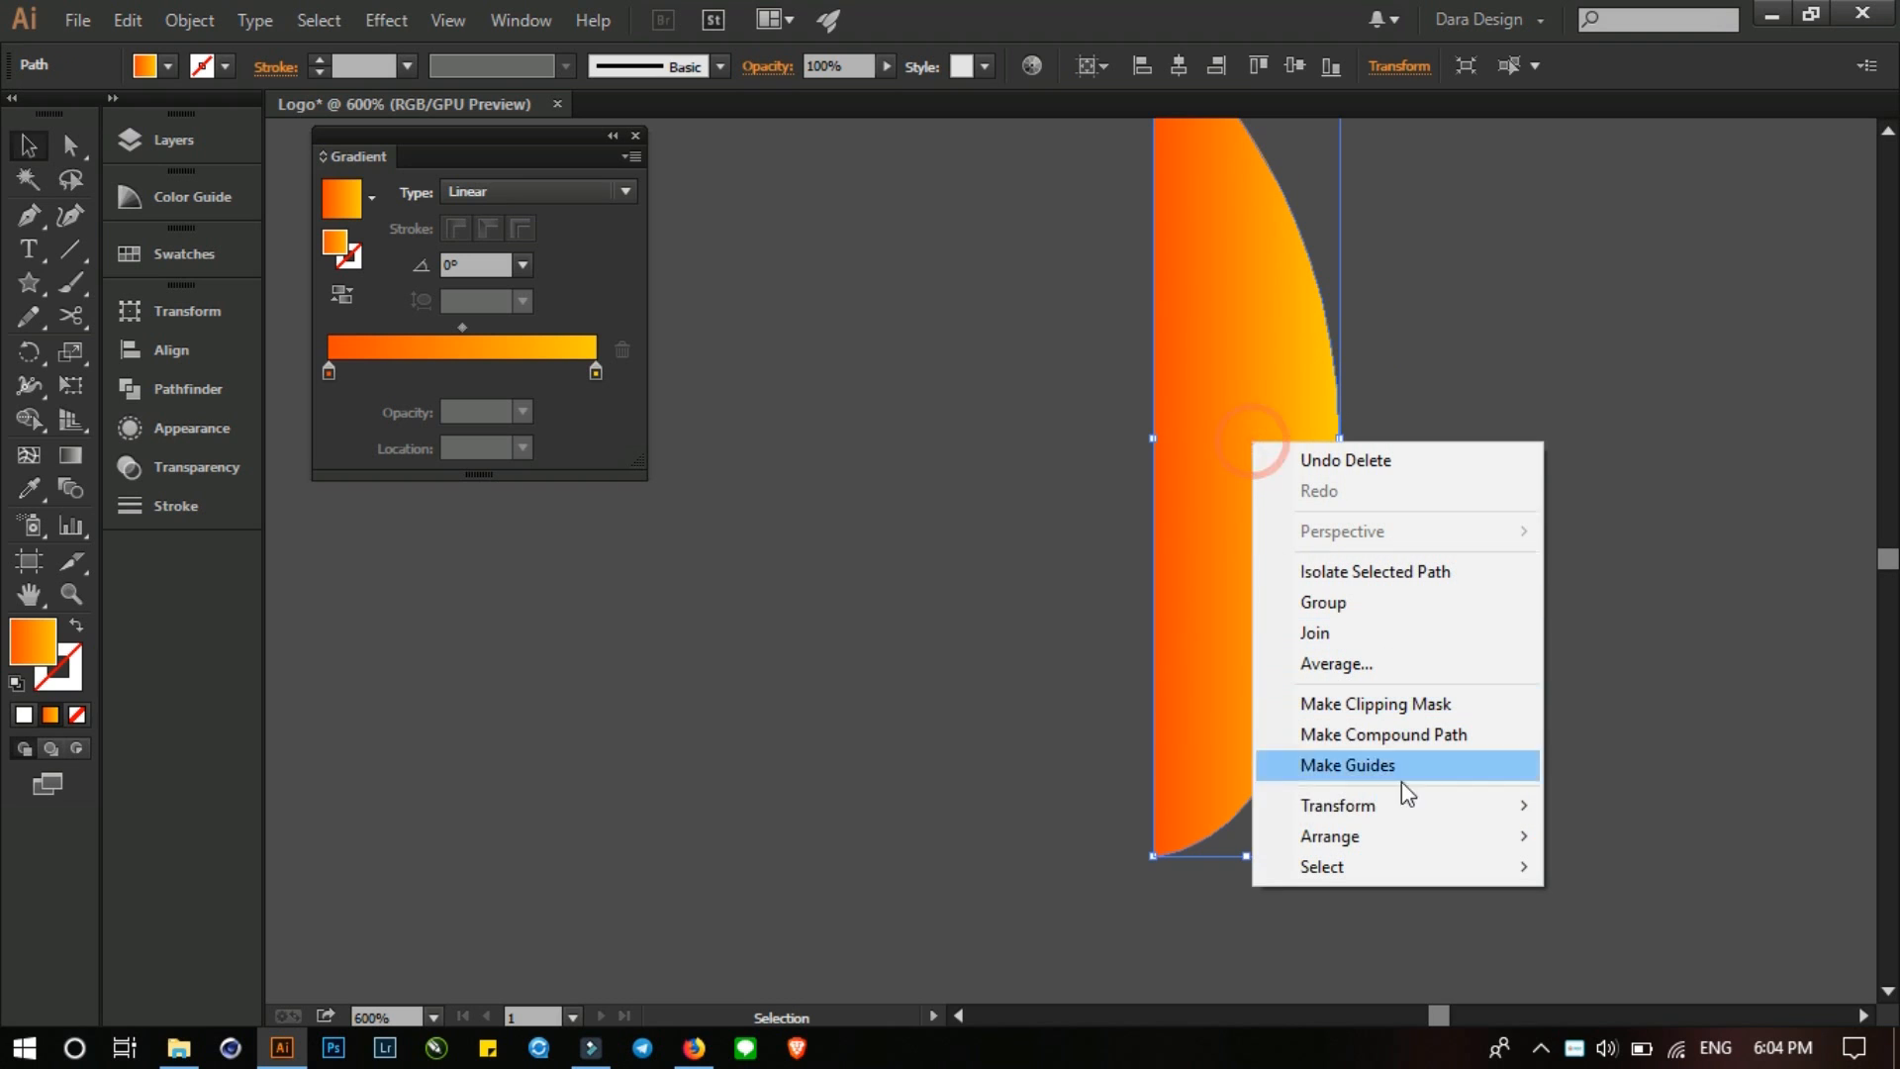
click(1395, 805)
click(1009, 906)
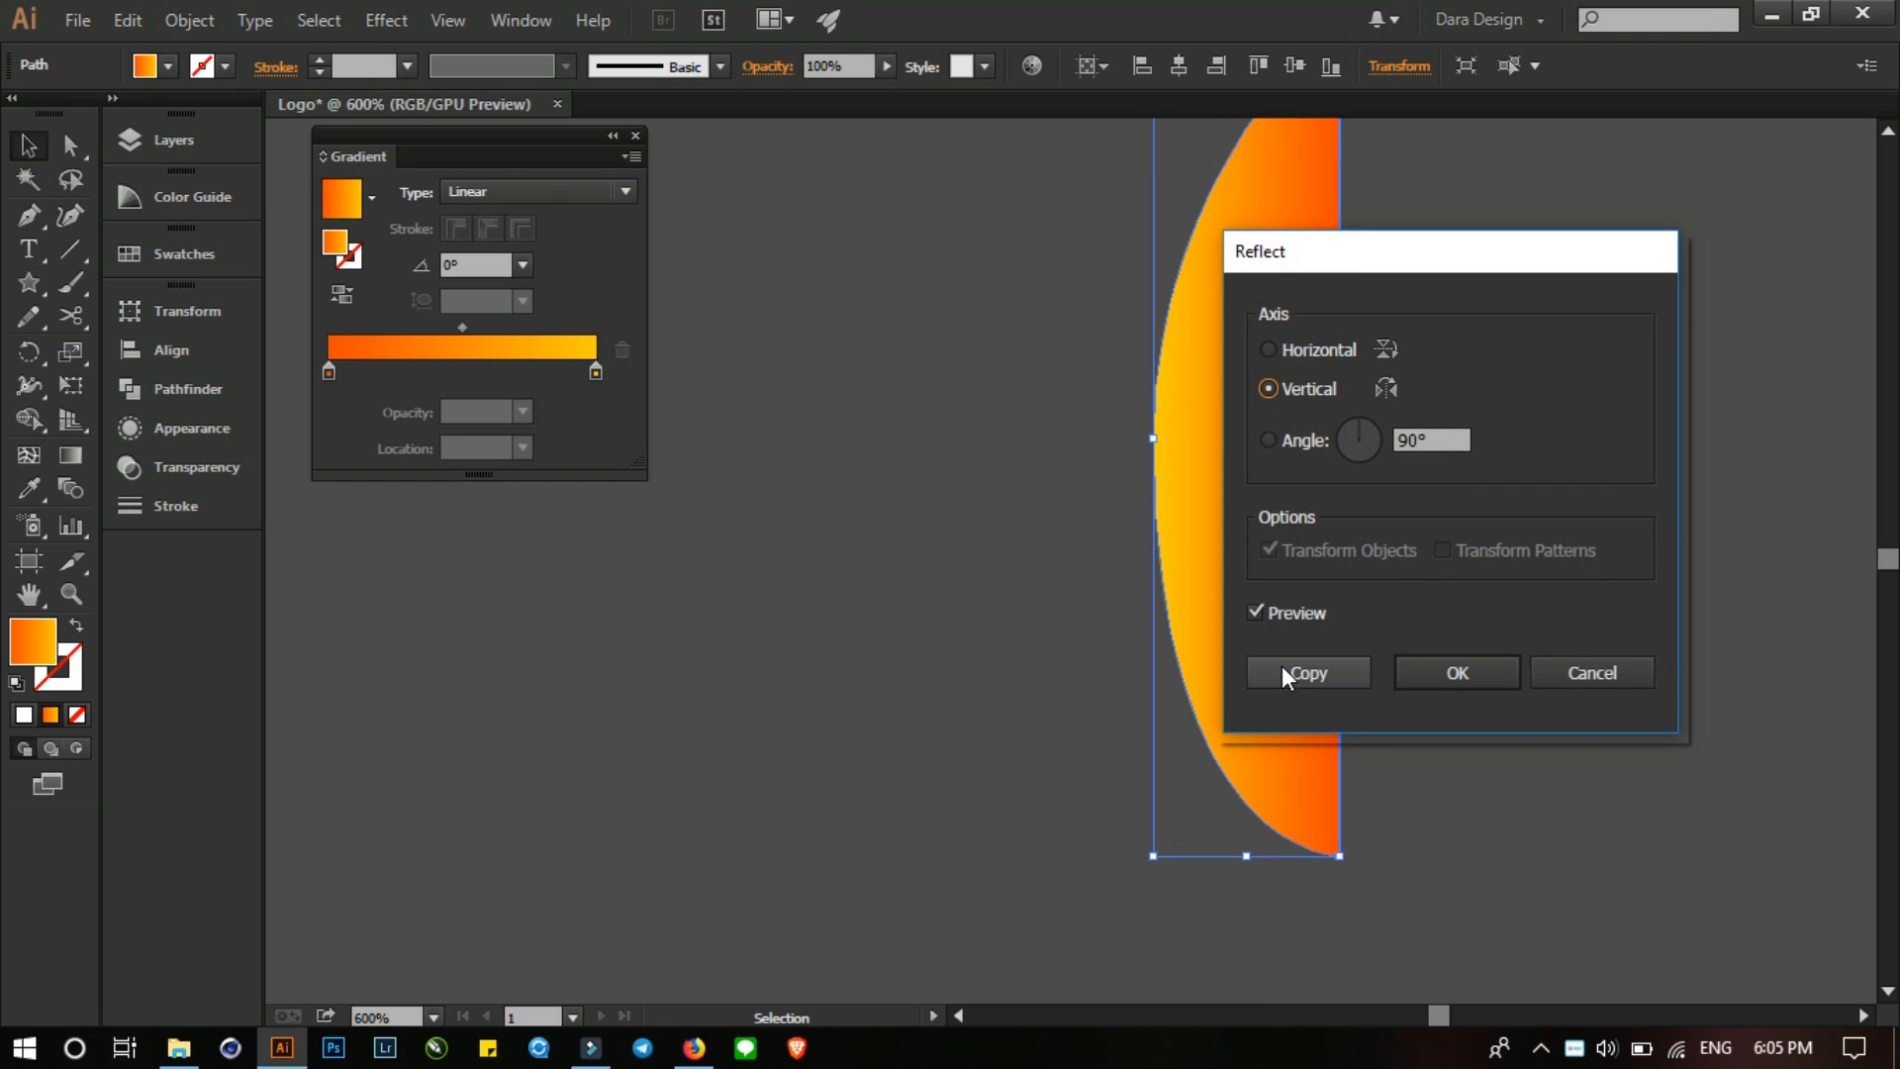
click(1280, 665)
drag(1252, 670, 1078, 695)
click(1369, 627)
- Select the two outer side anchors of the leaf shape and move them down to make its lower part fuller
scroll(1377, 707, down, 3)
drag(1374, 789, 1187, 693)
scroll(1334, 748, up, 1)
key(a)
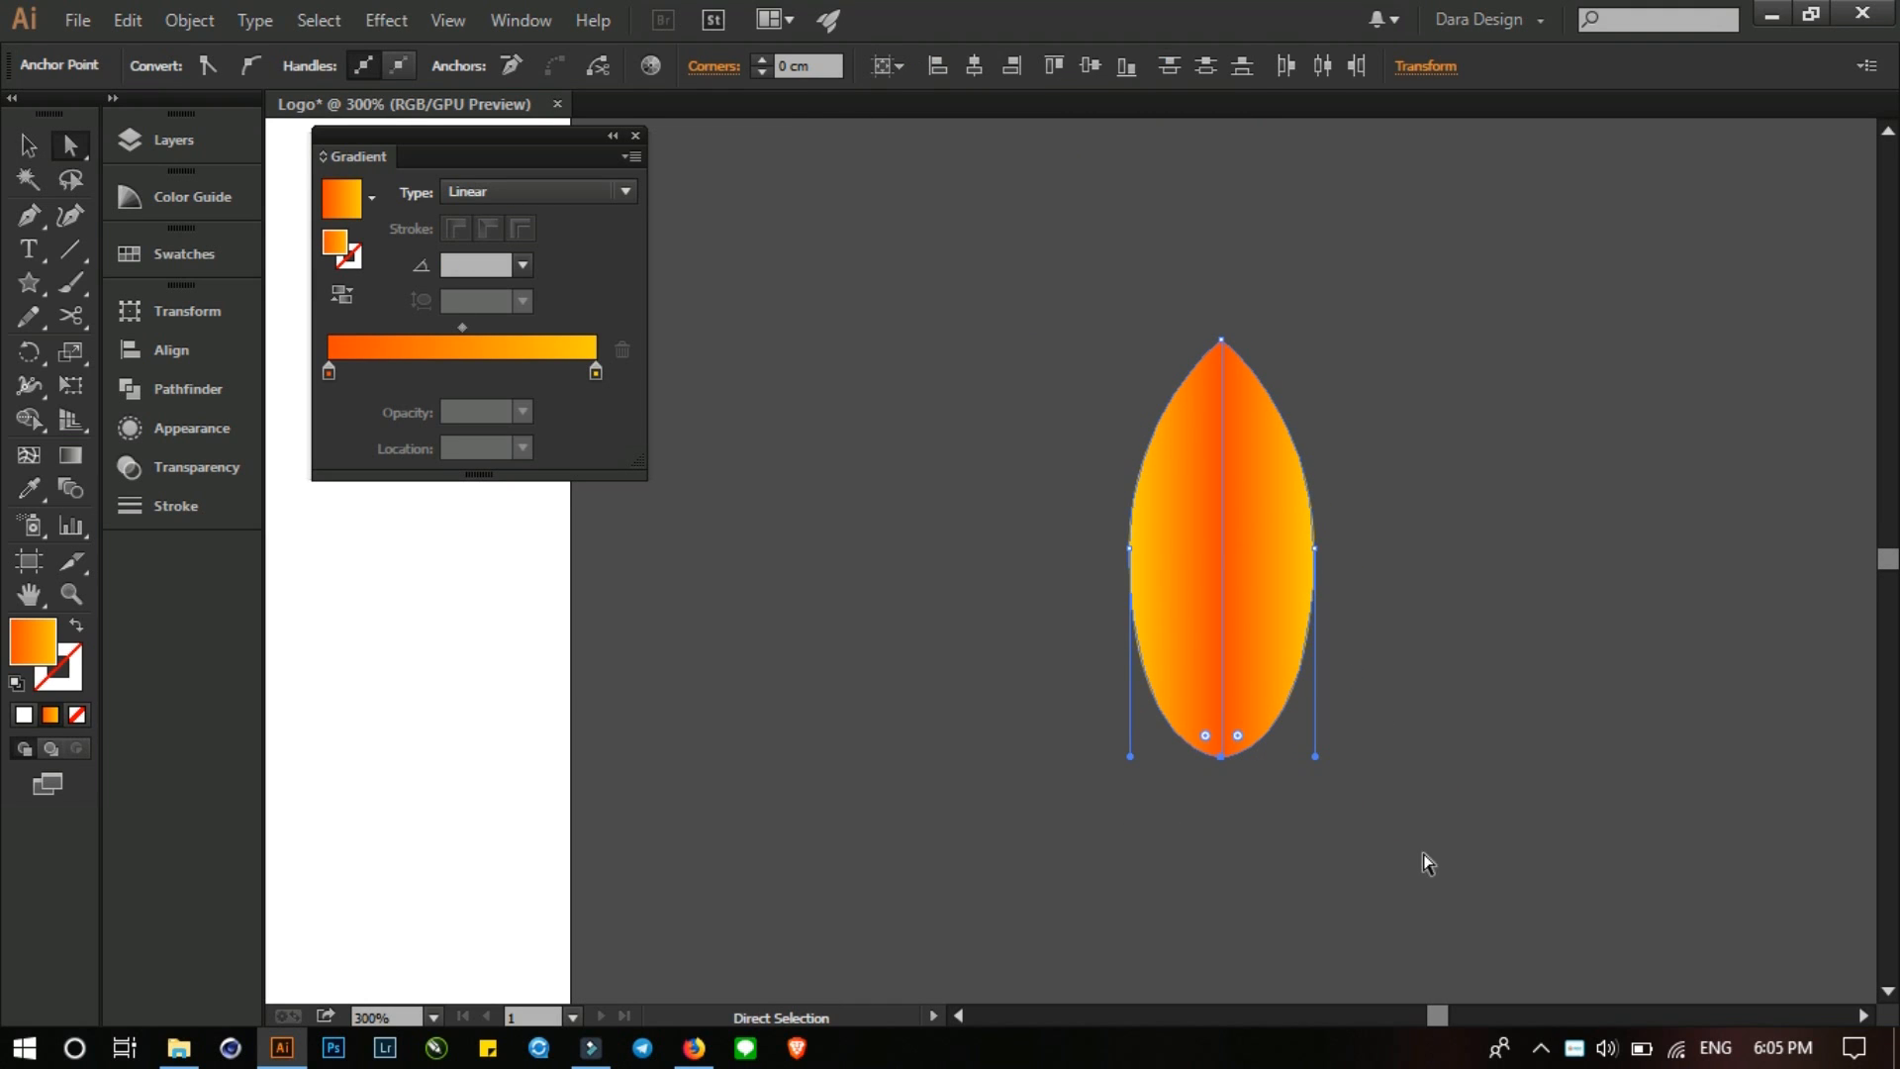
drag(1421, 855, 1048, 614)
drag(1464, 619, 1022, 531)
drag(1309, 572, 1316, 609)
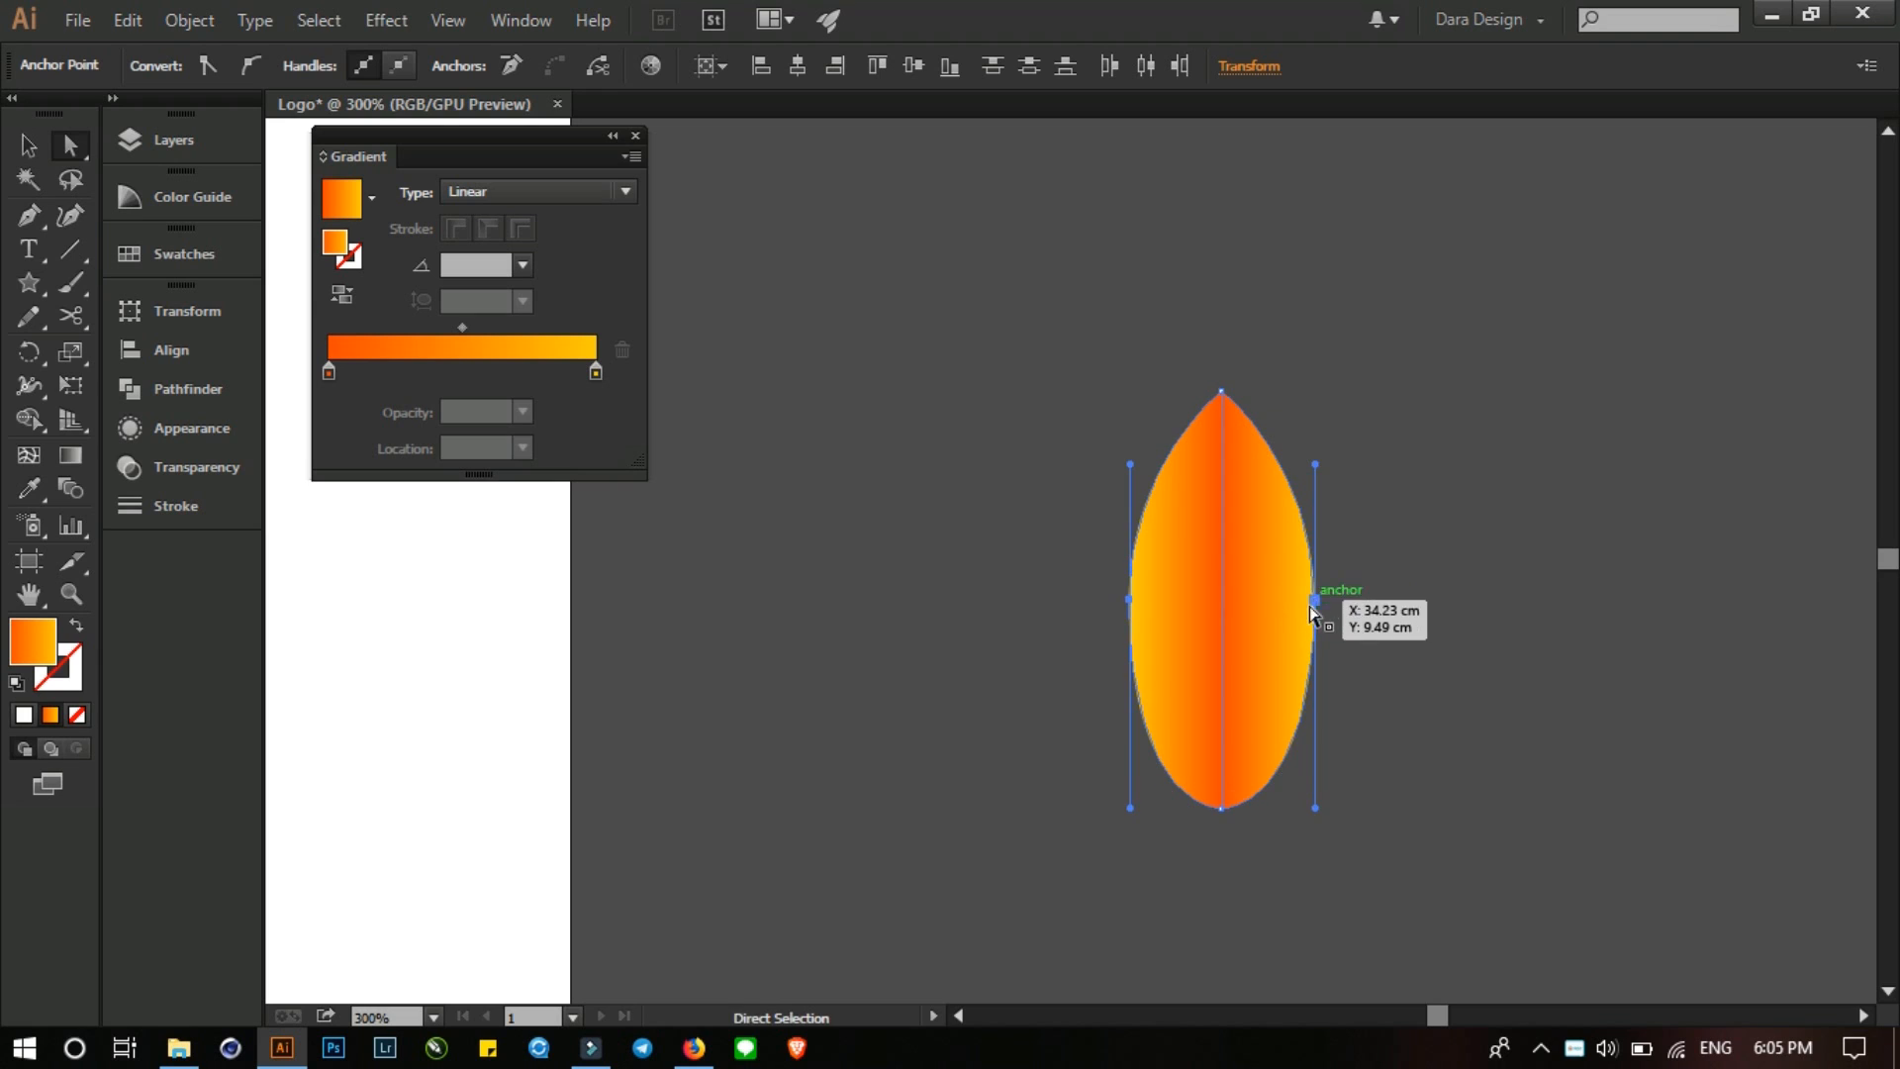
key(ctrl)
click(1060, 572)
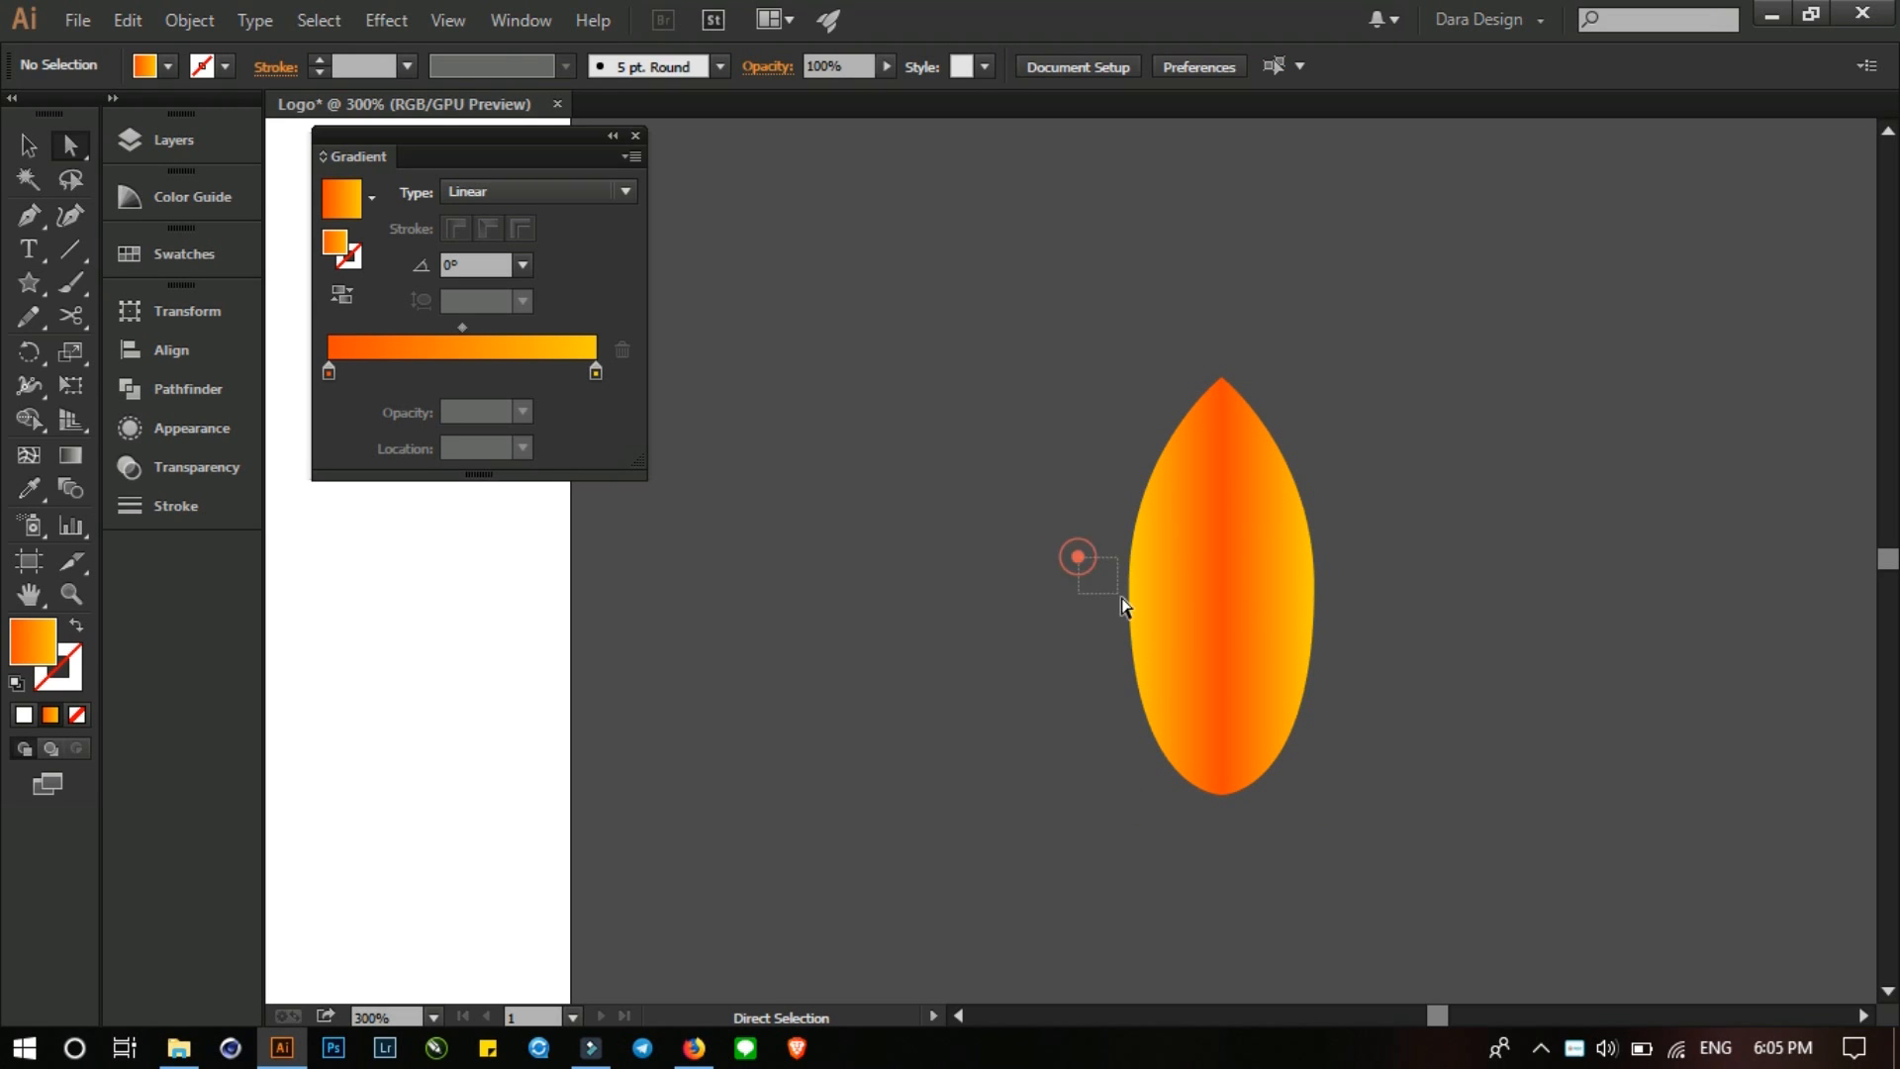
drag(1072, 551, 1148, 625)
mouse_move(1301, 582)
mouse_down()
mouse_move(1308, 643)
mouse_move(1314, 608)
mouse_up()
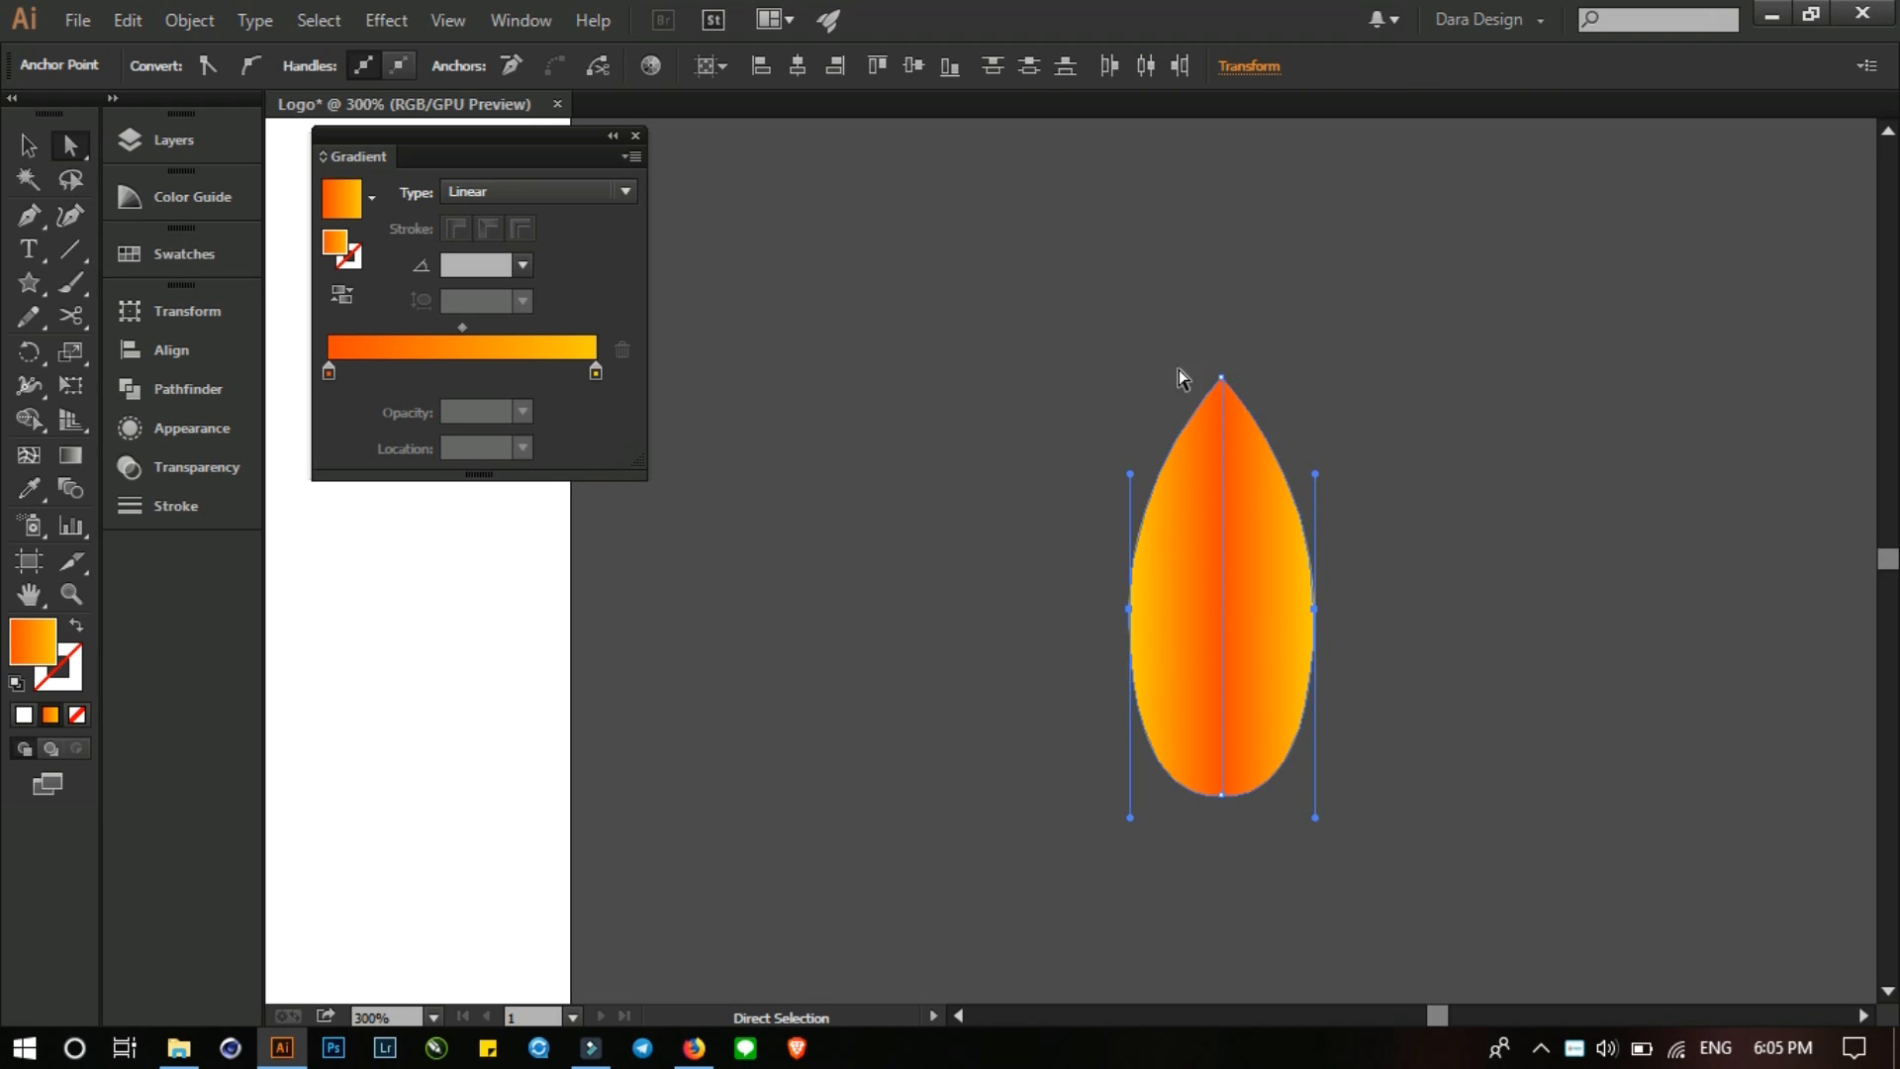
- Try to move the leaf's bottom centre anchors straight up
click(1221, 793)
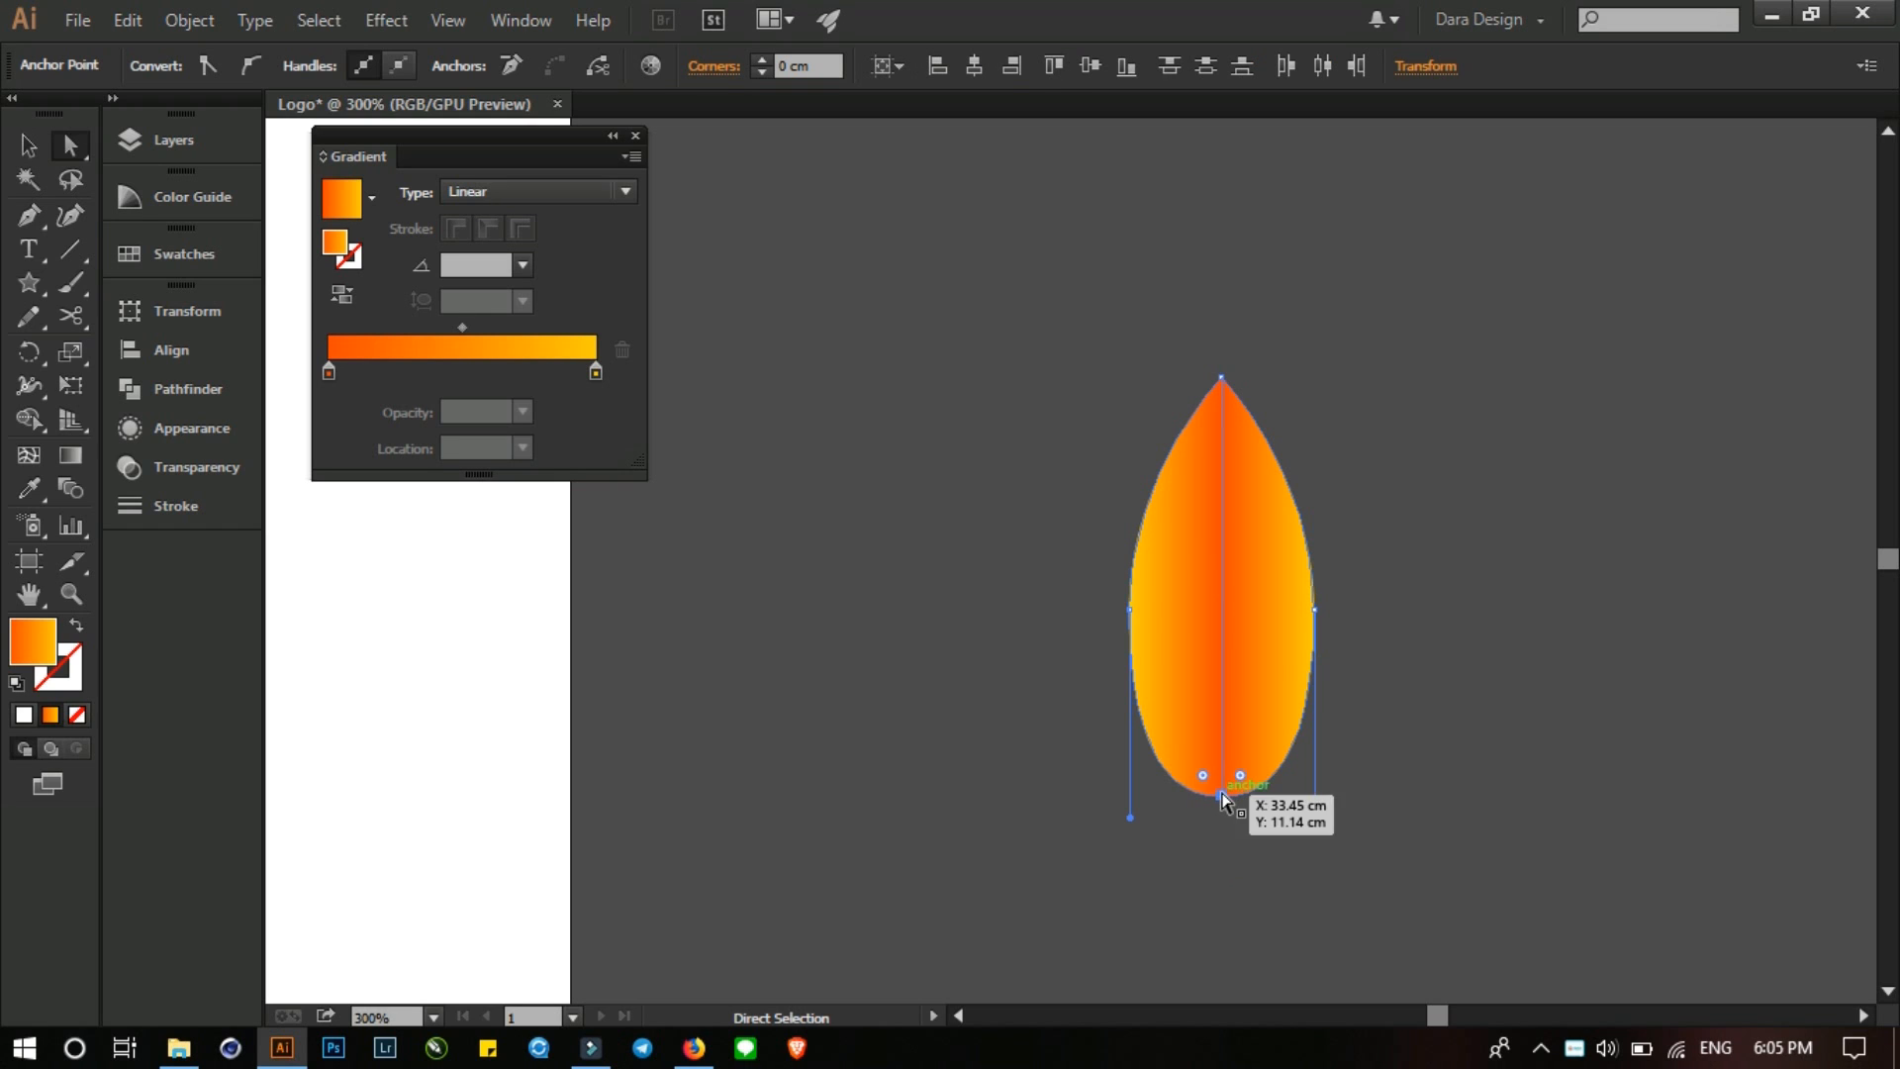
drag(1220, 793, 1220, 744)
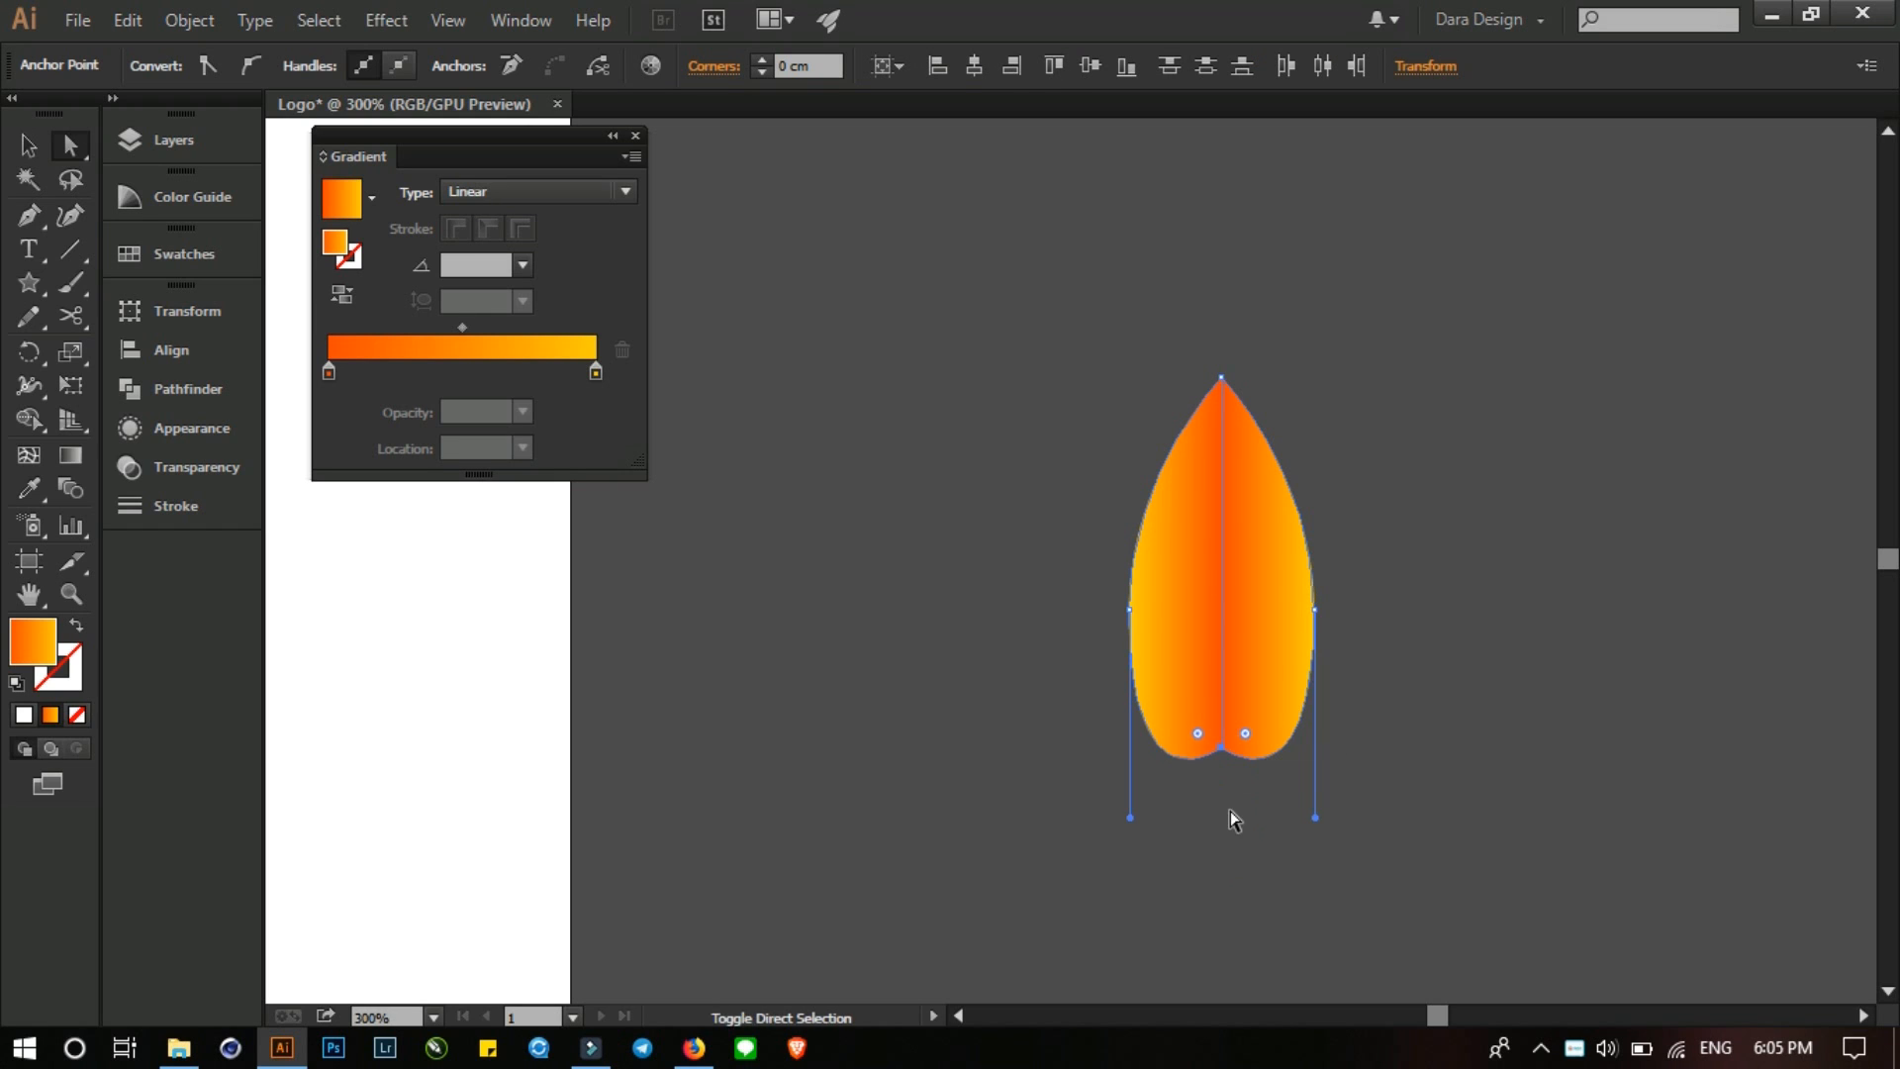
click(1226, 810)
scroll(1358, 739, down, 3)
scroll(1385, 683, up, 2)
key(ctrl+a)
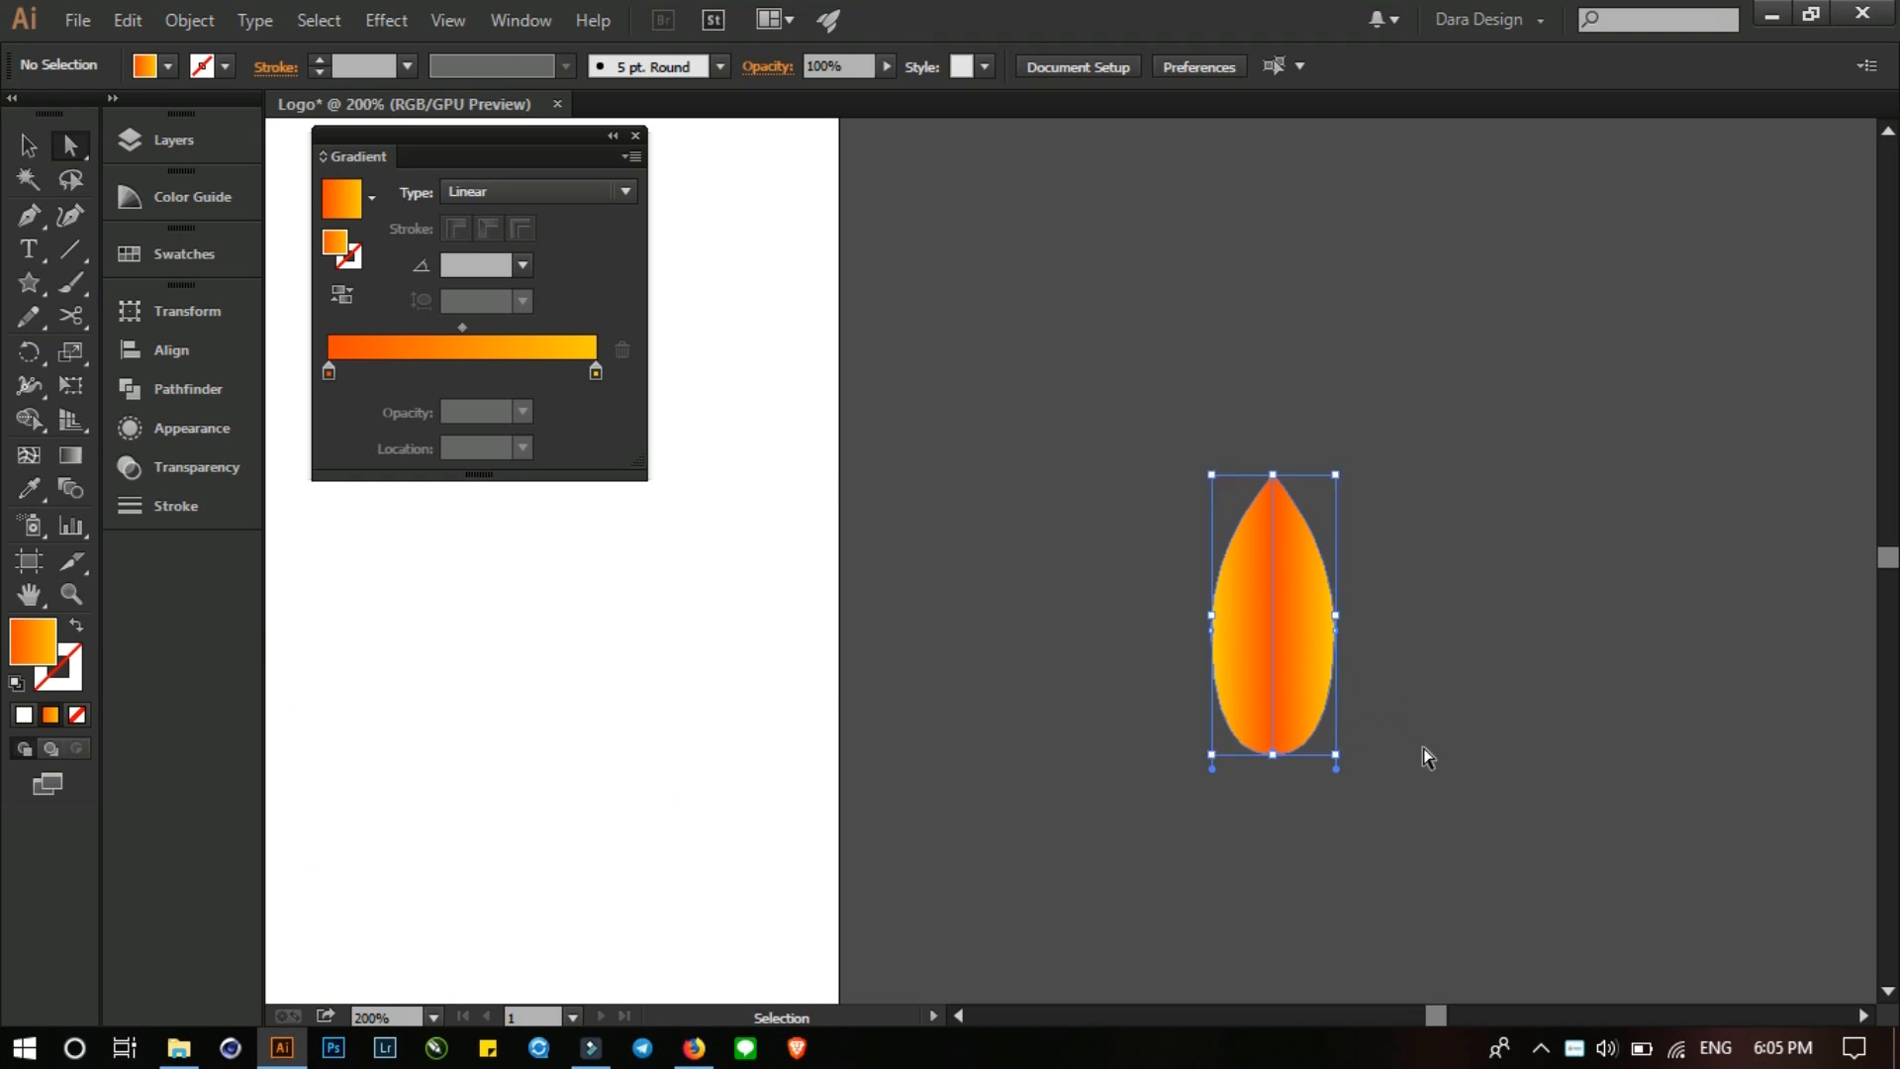
scroll(1434, 798, up, 2)
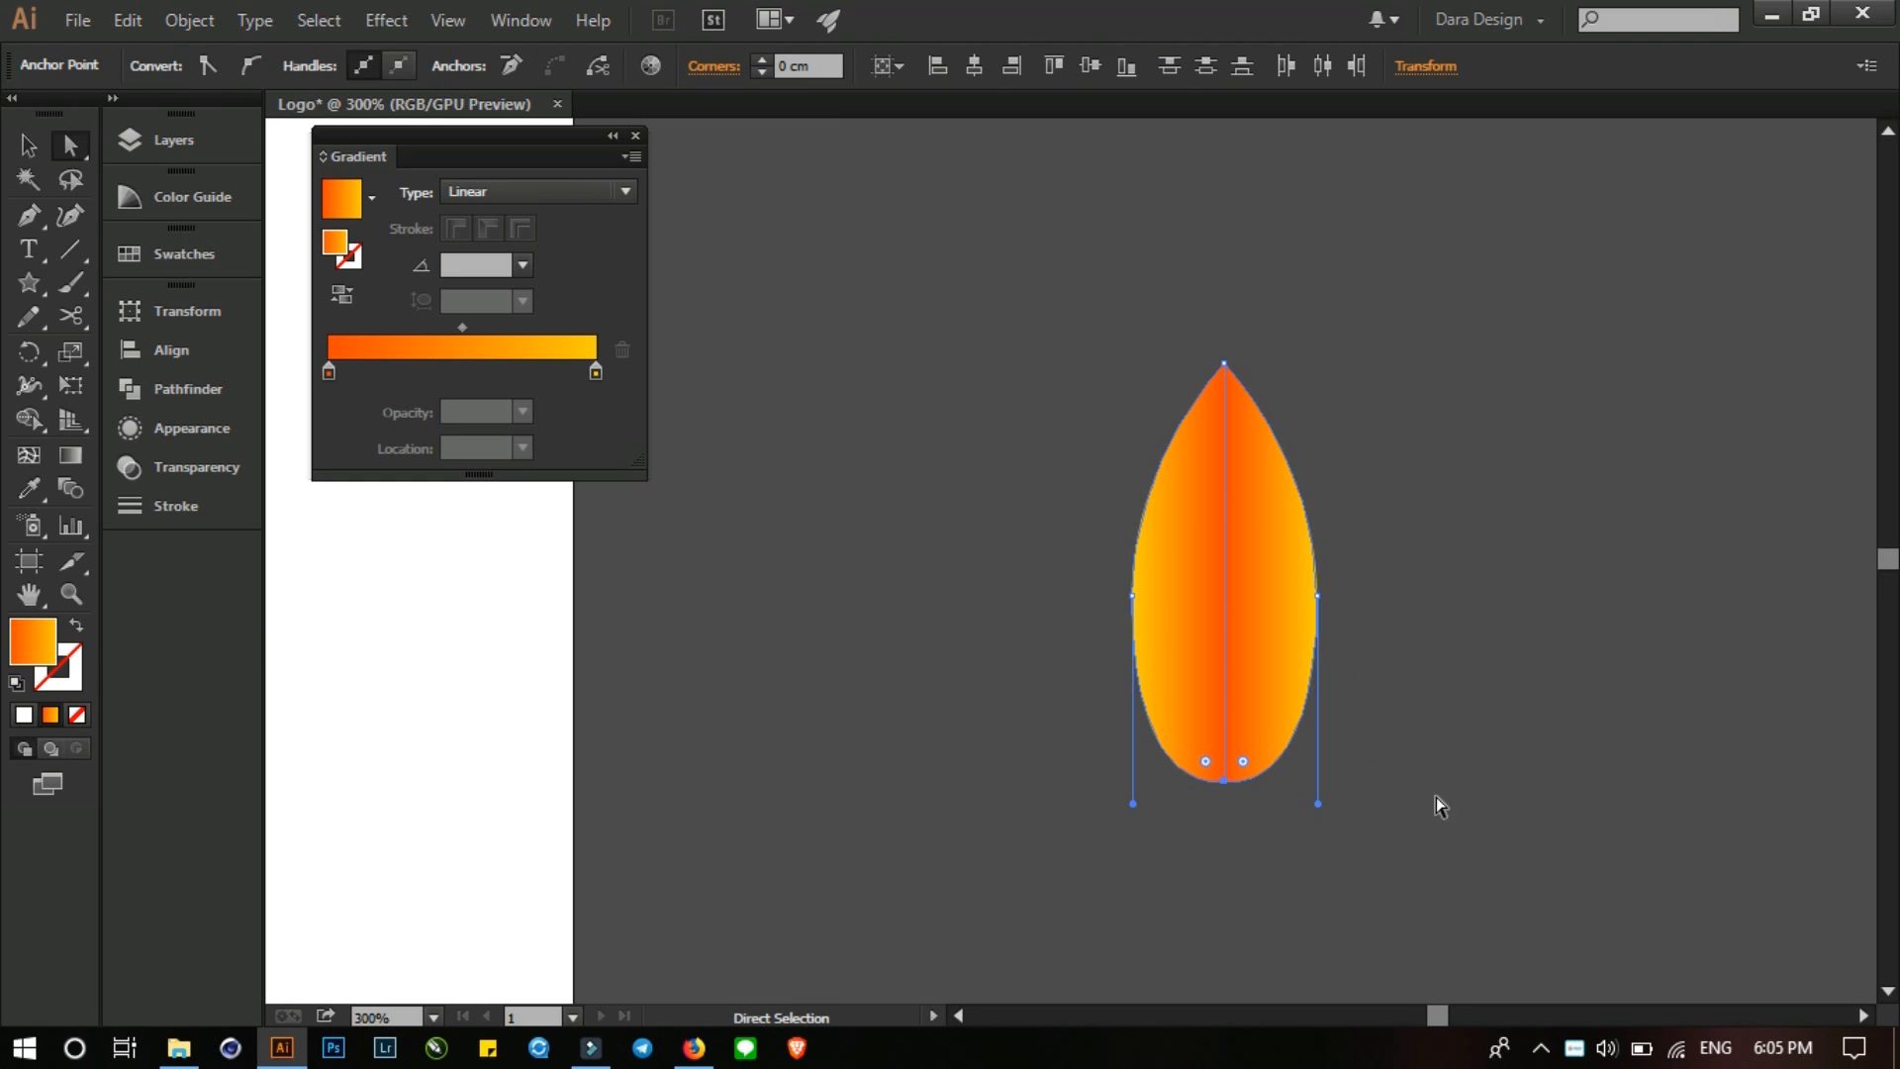
click(141, 137)
click(399, 599)
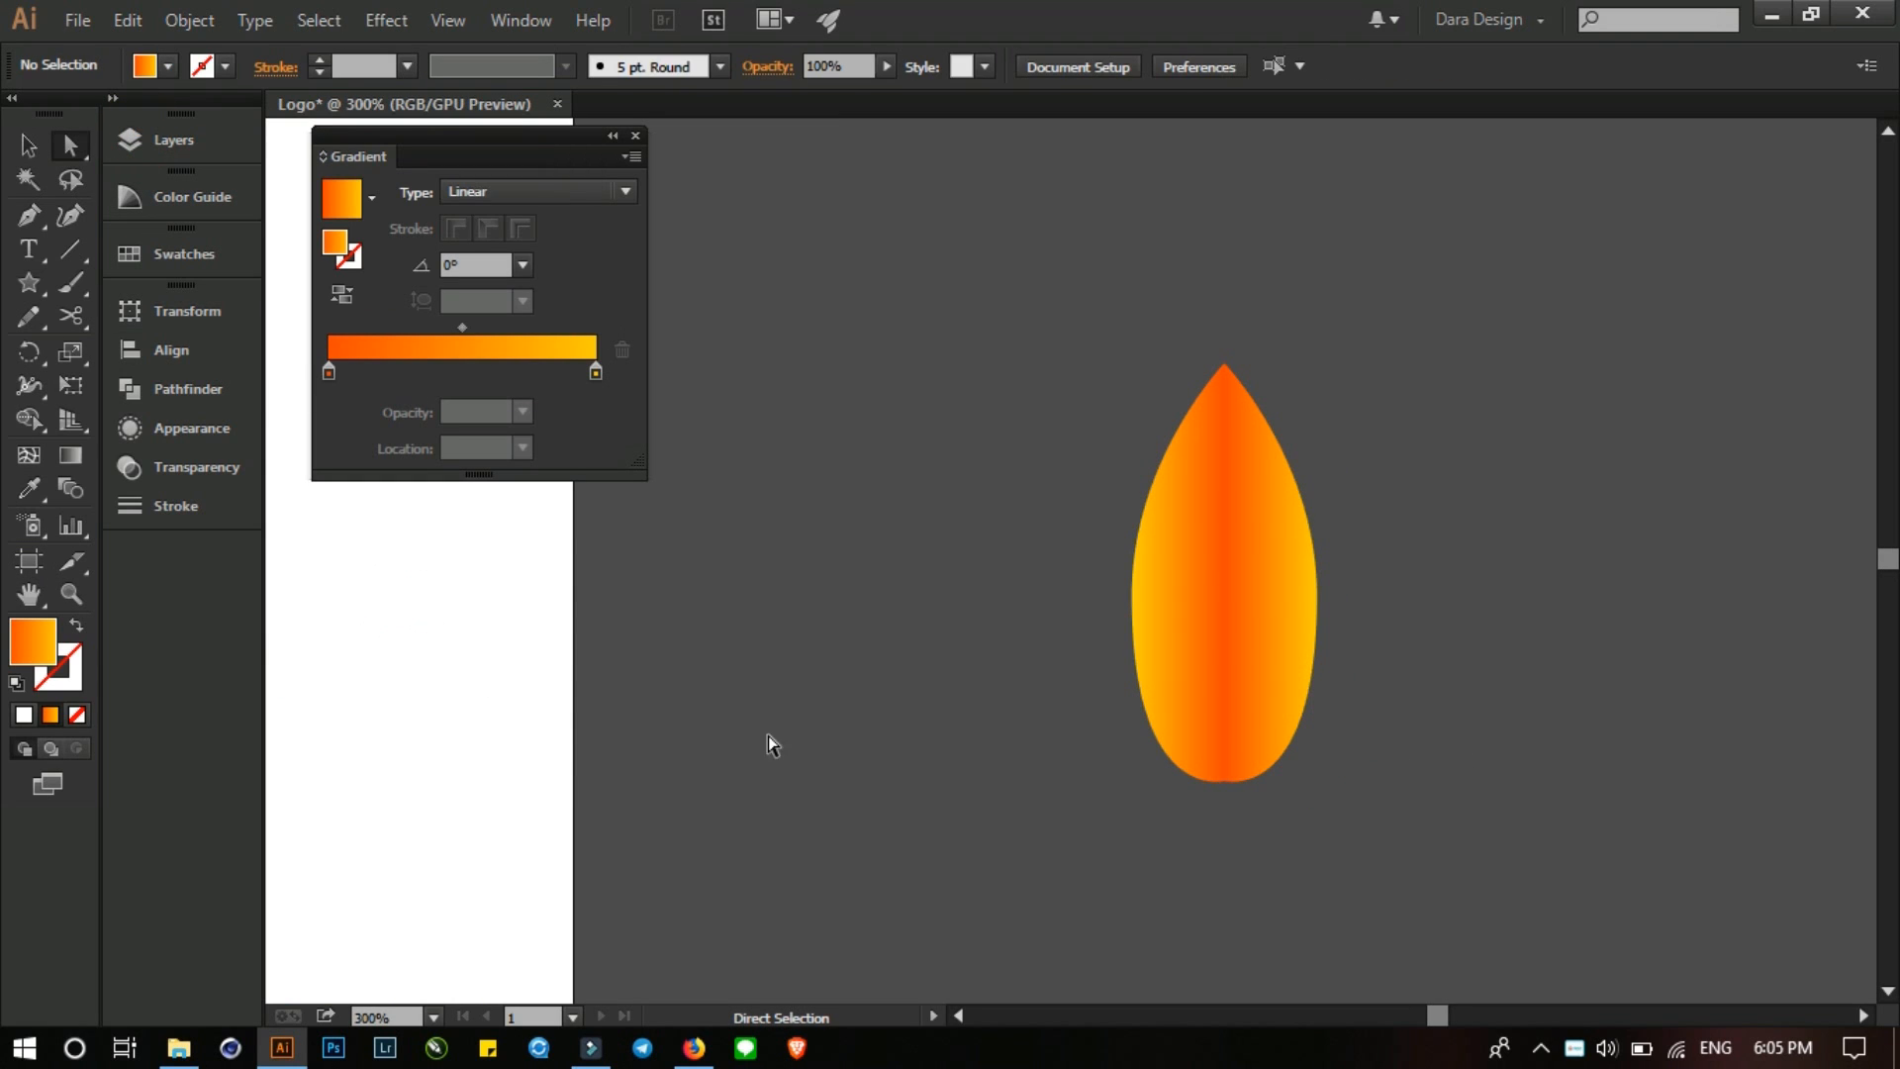
- Select both leaf halves and give them a white fill with the Eyedropper
drag(1009, 291, 1425, 906)
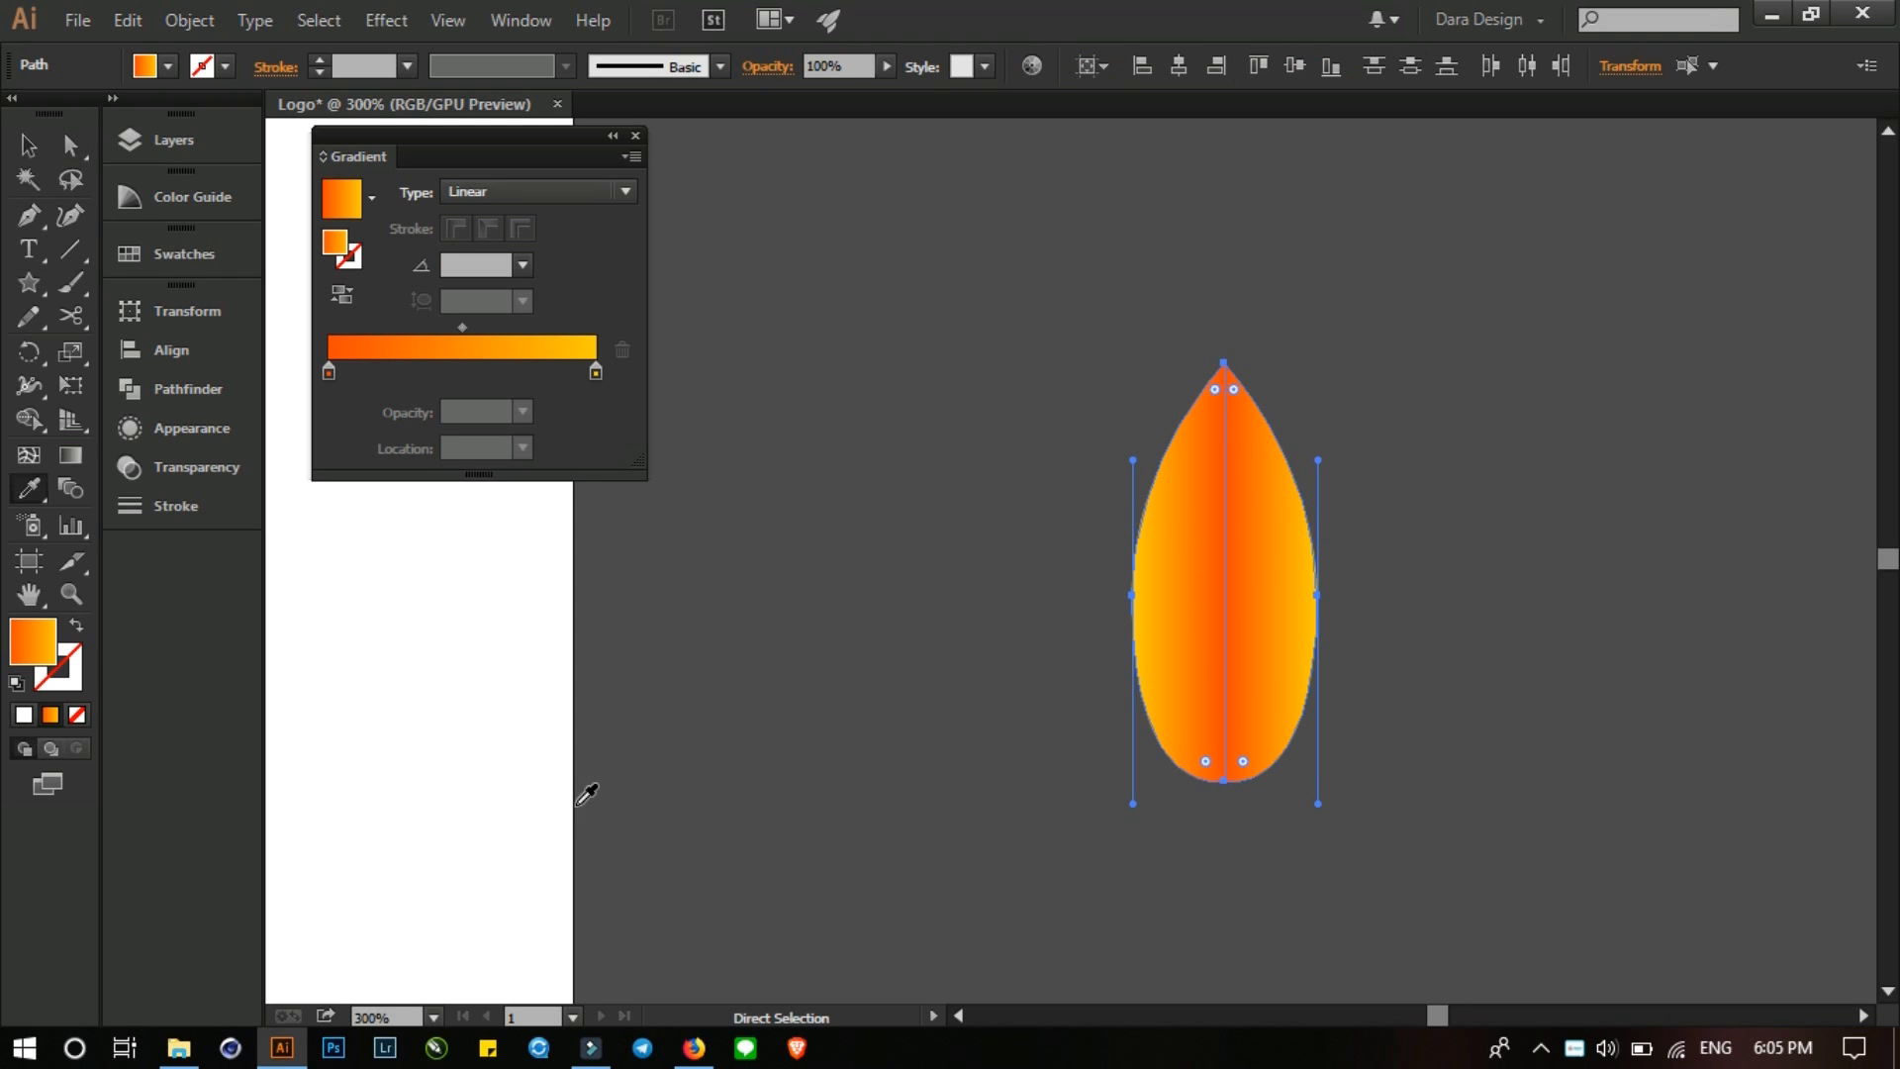
key(i)
click(371, 731)
- Unite the two white leaf halves into one shape with Pathfinder and deselect it
click(29, 146)
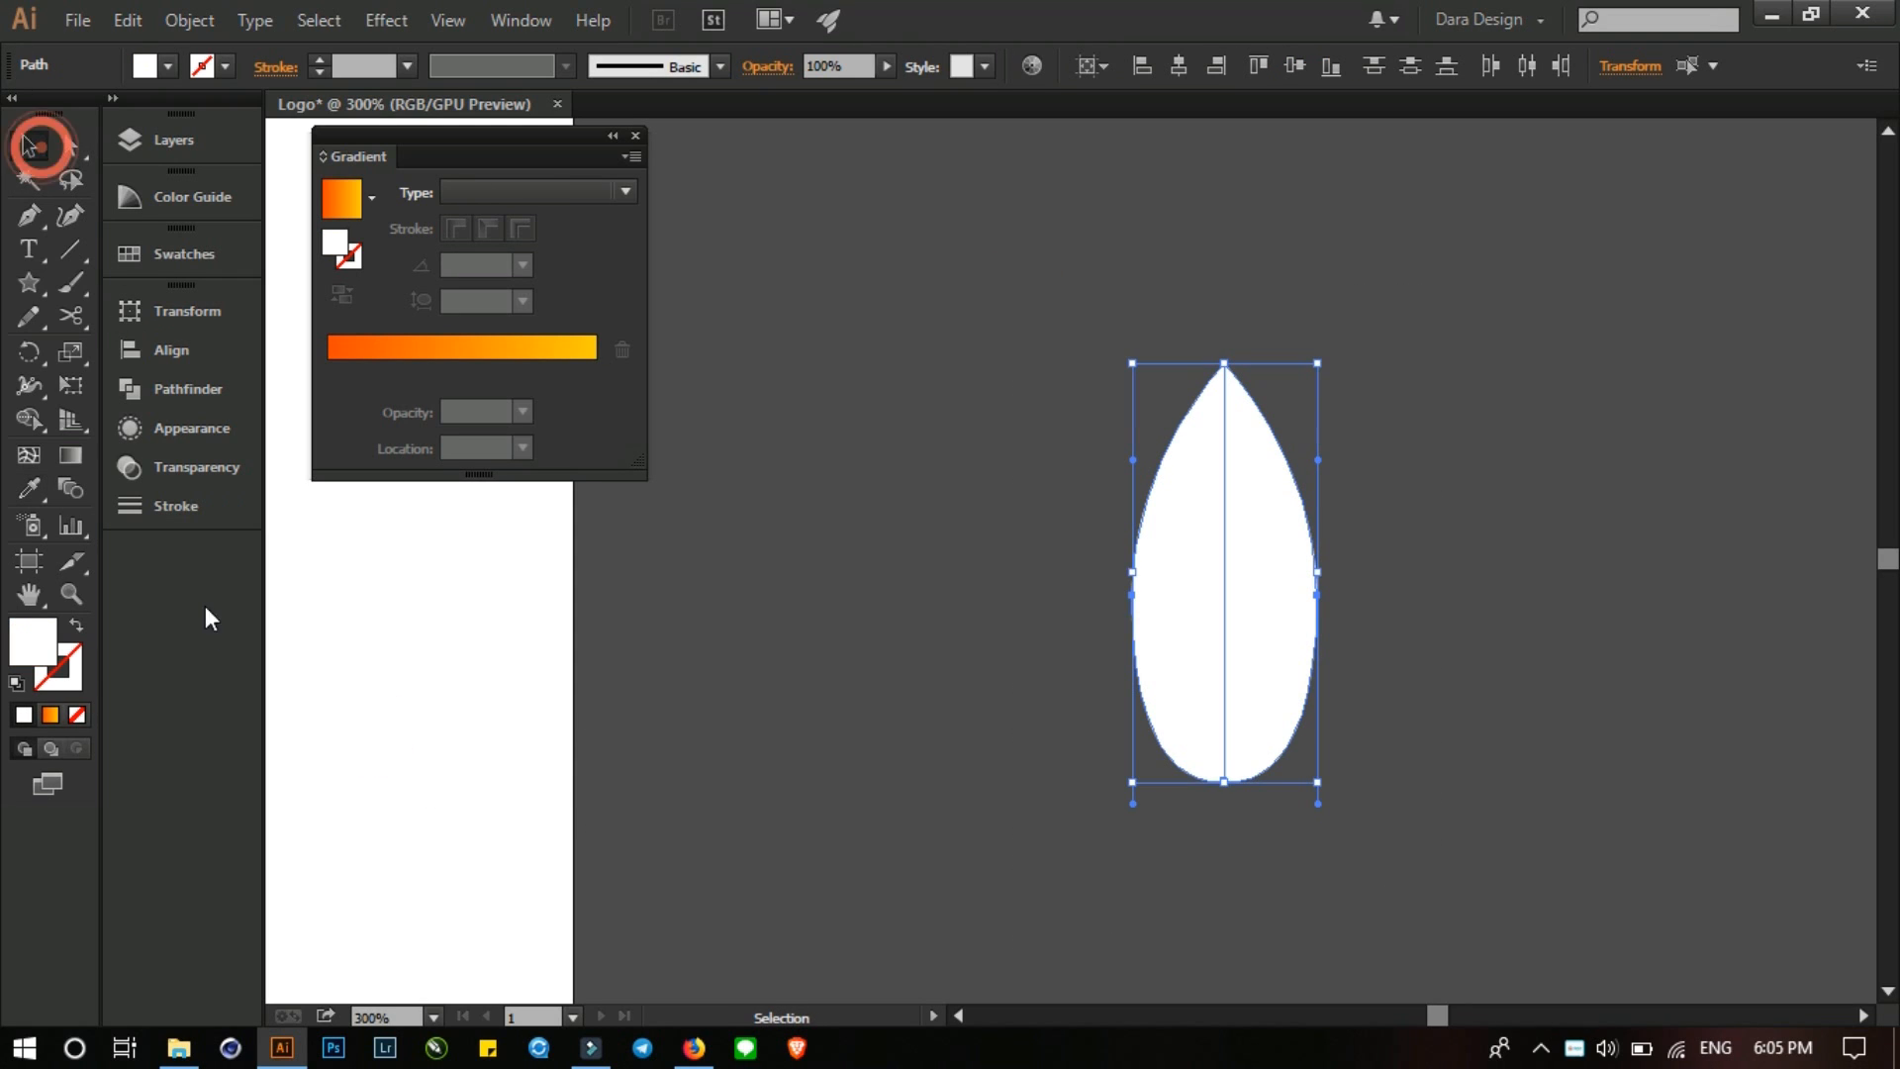
click(180, 388)
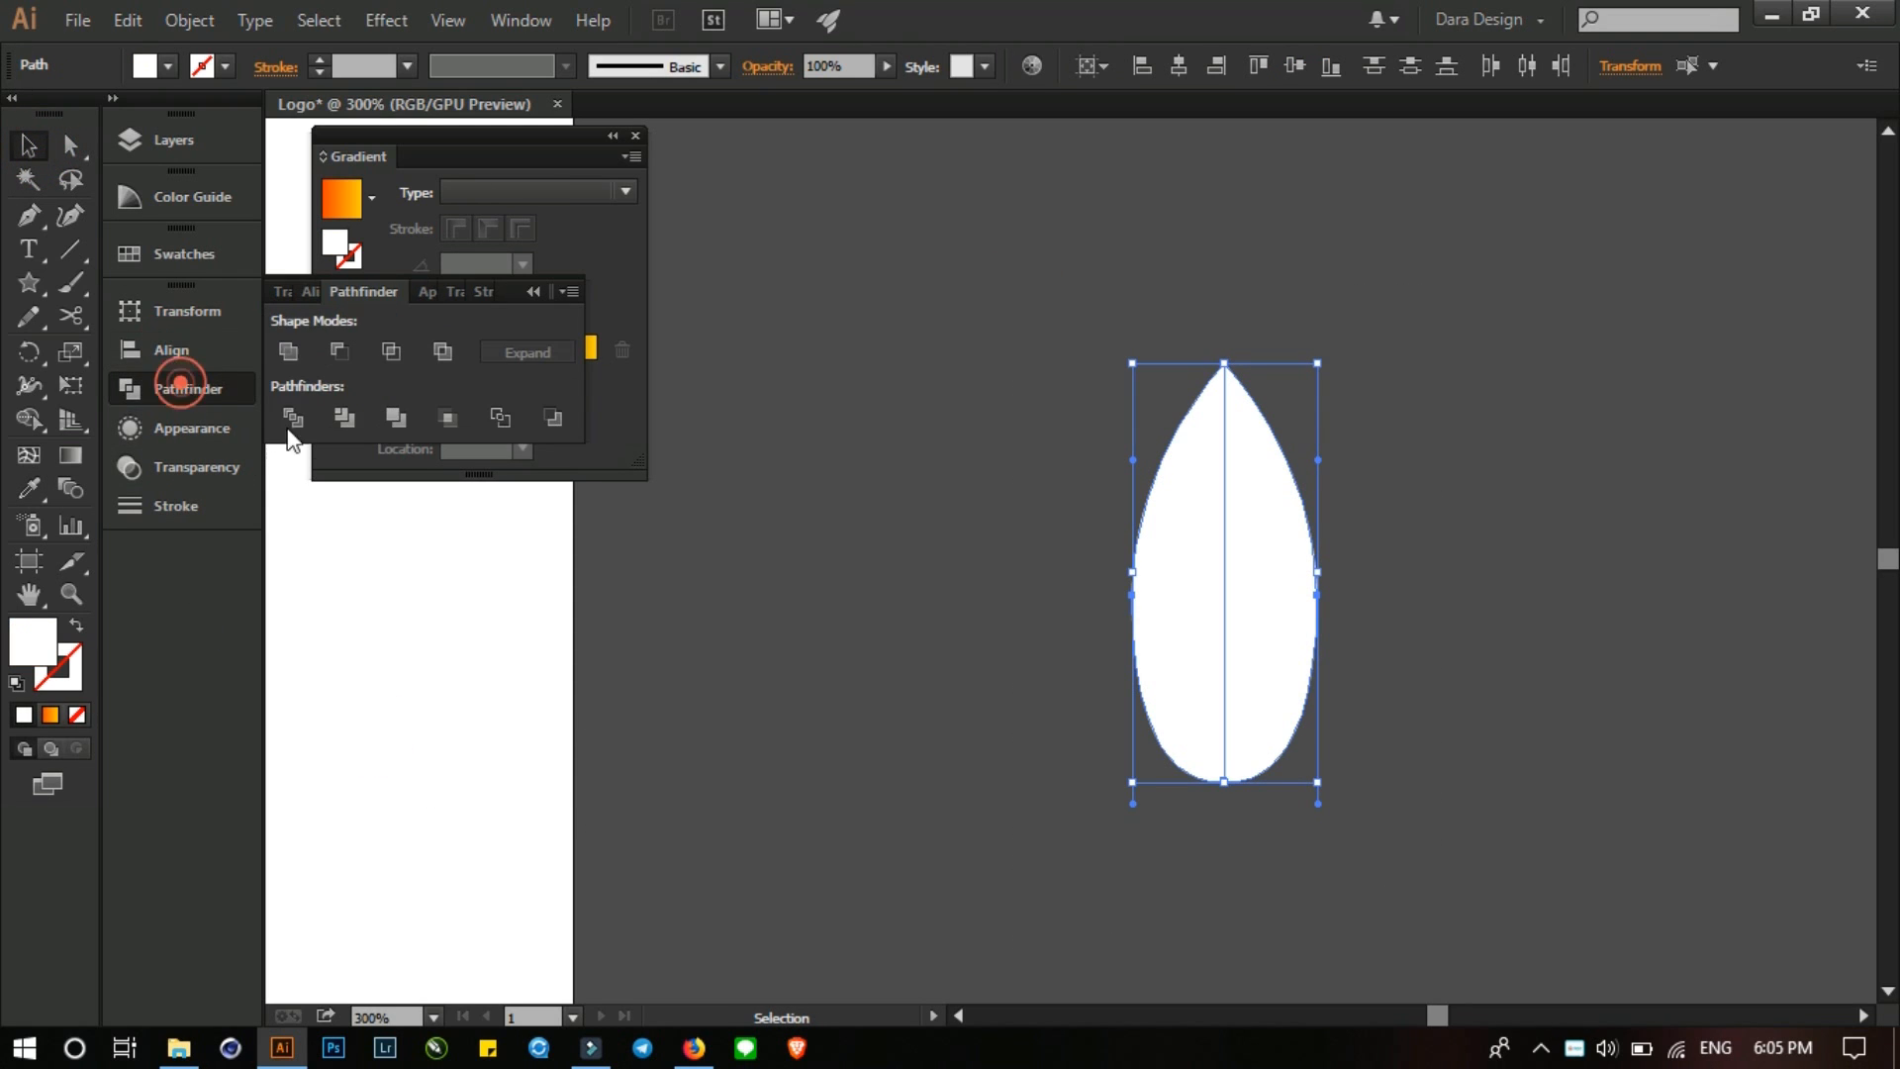
click(288, 351)
click(1484, 501)
scroll(1484, 500, down, 4)
drag(1369, 625, 1526, 635)
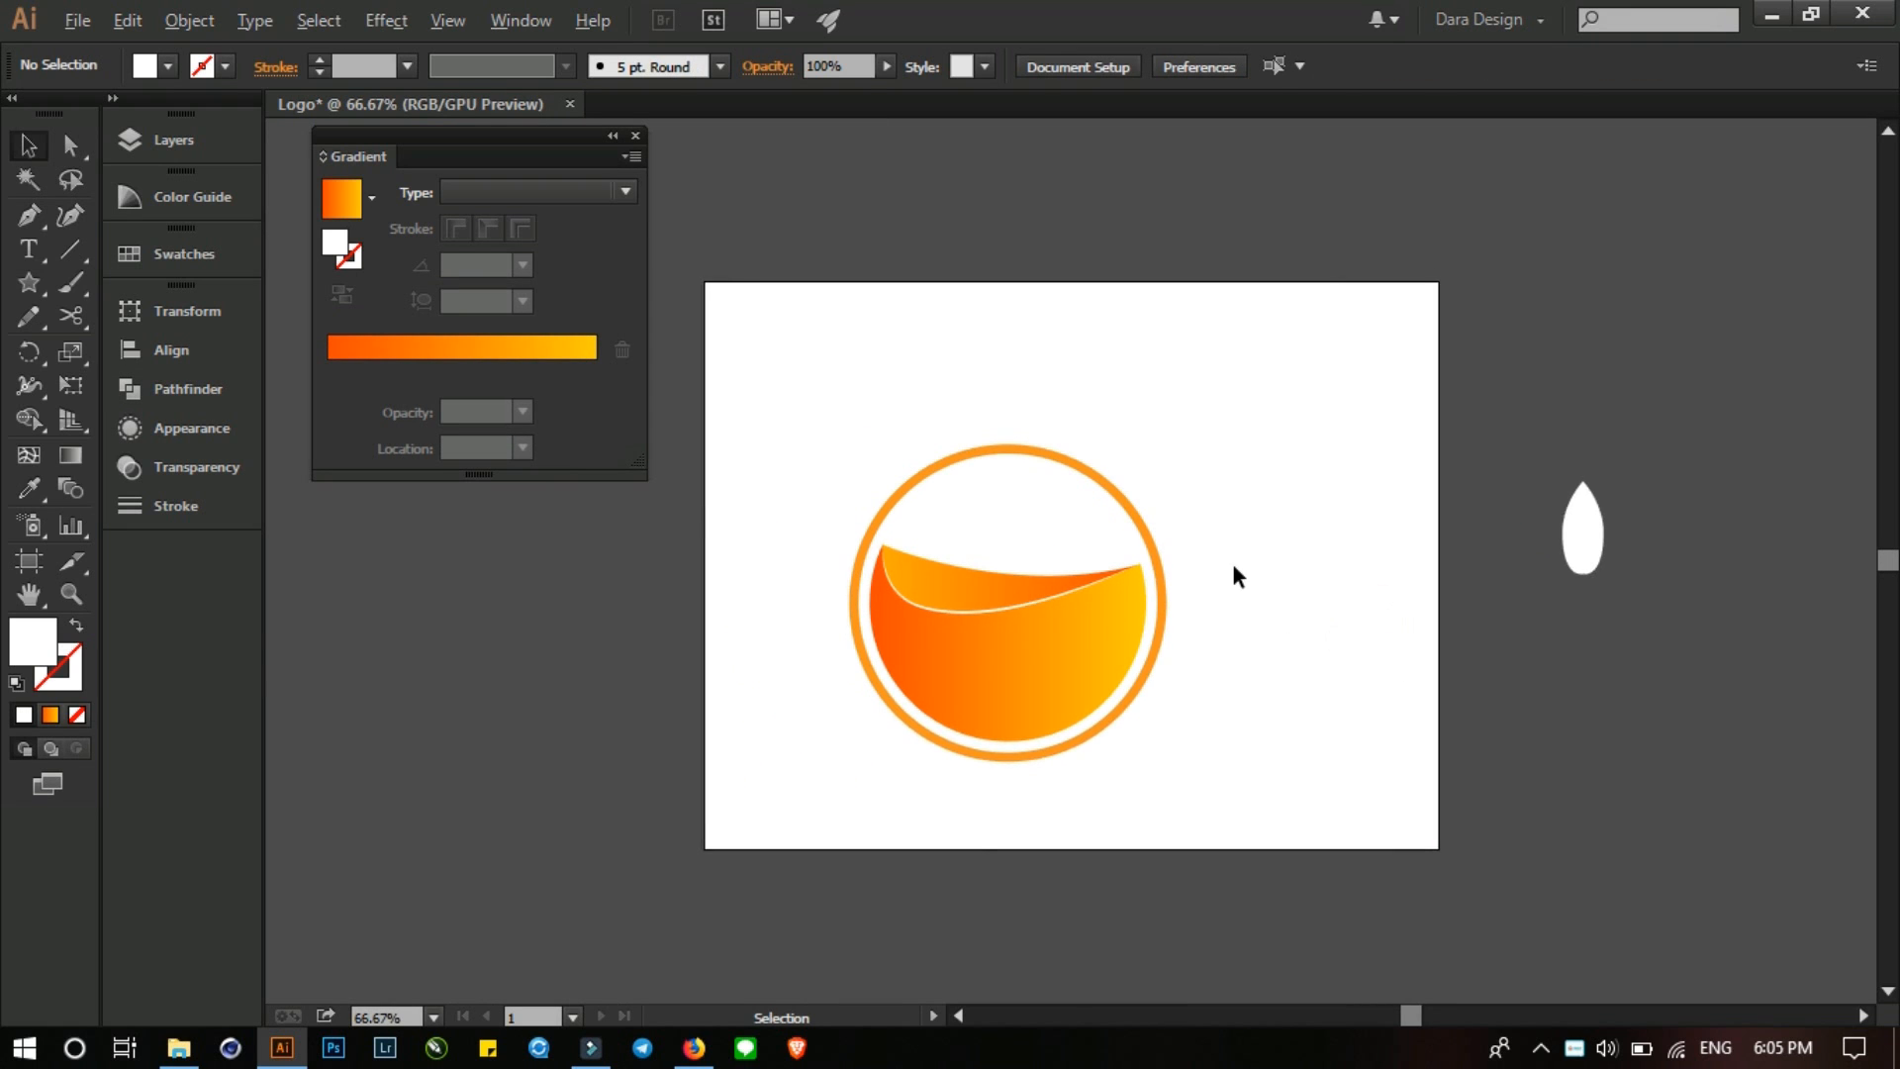
scroll(1231, 560, up, 1)
drag(1348, 607, 1331, 645)
drag(1124, 562, 1259, 589)
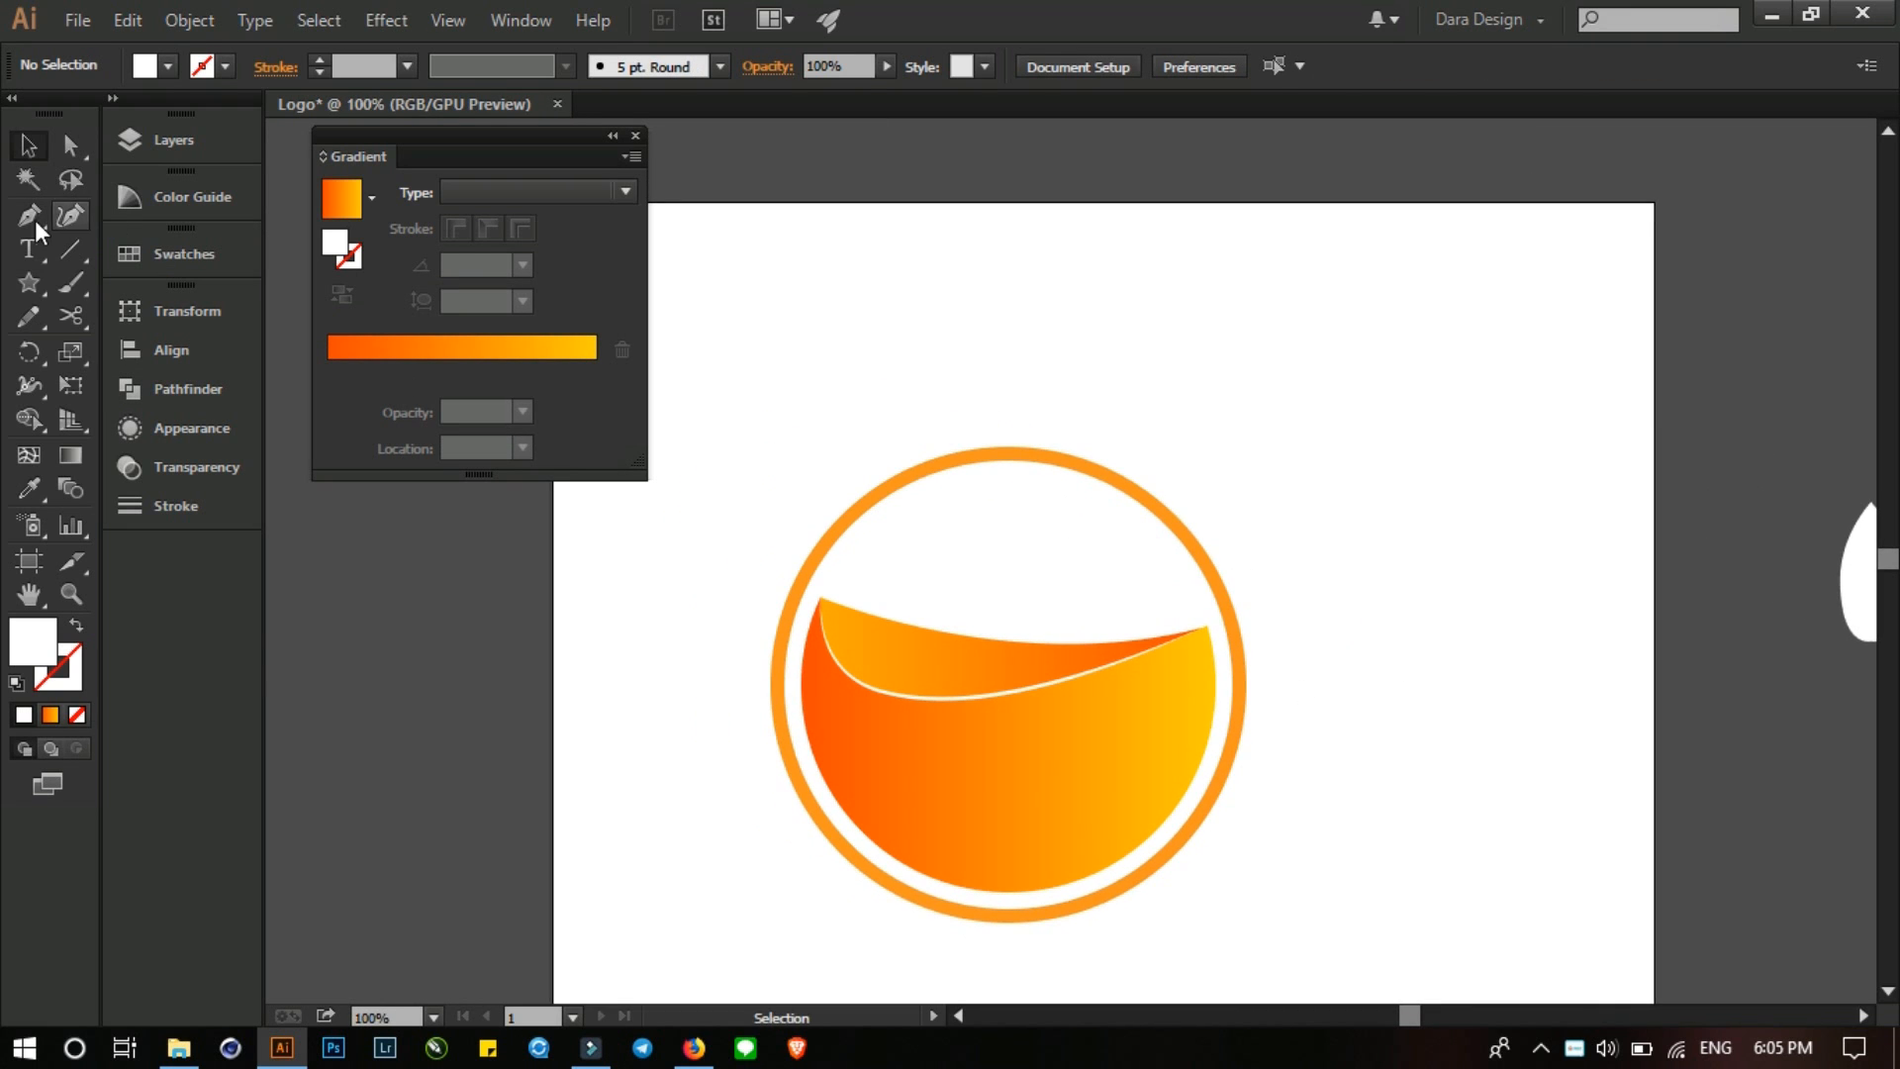
scroll(1026, 603, up, 1)
drag(878, 569, 971, 569)
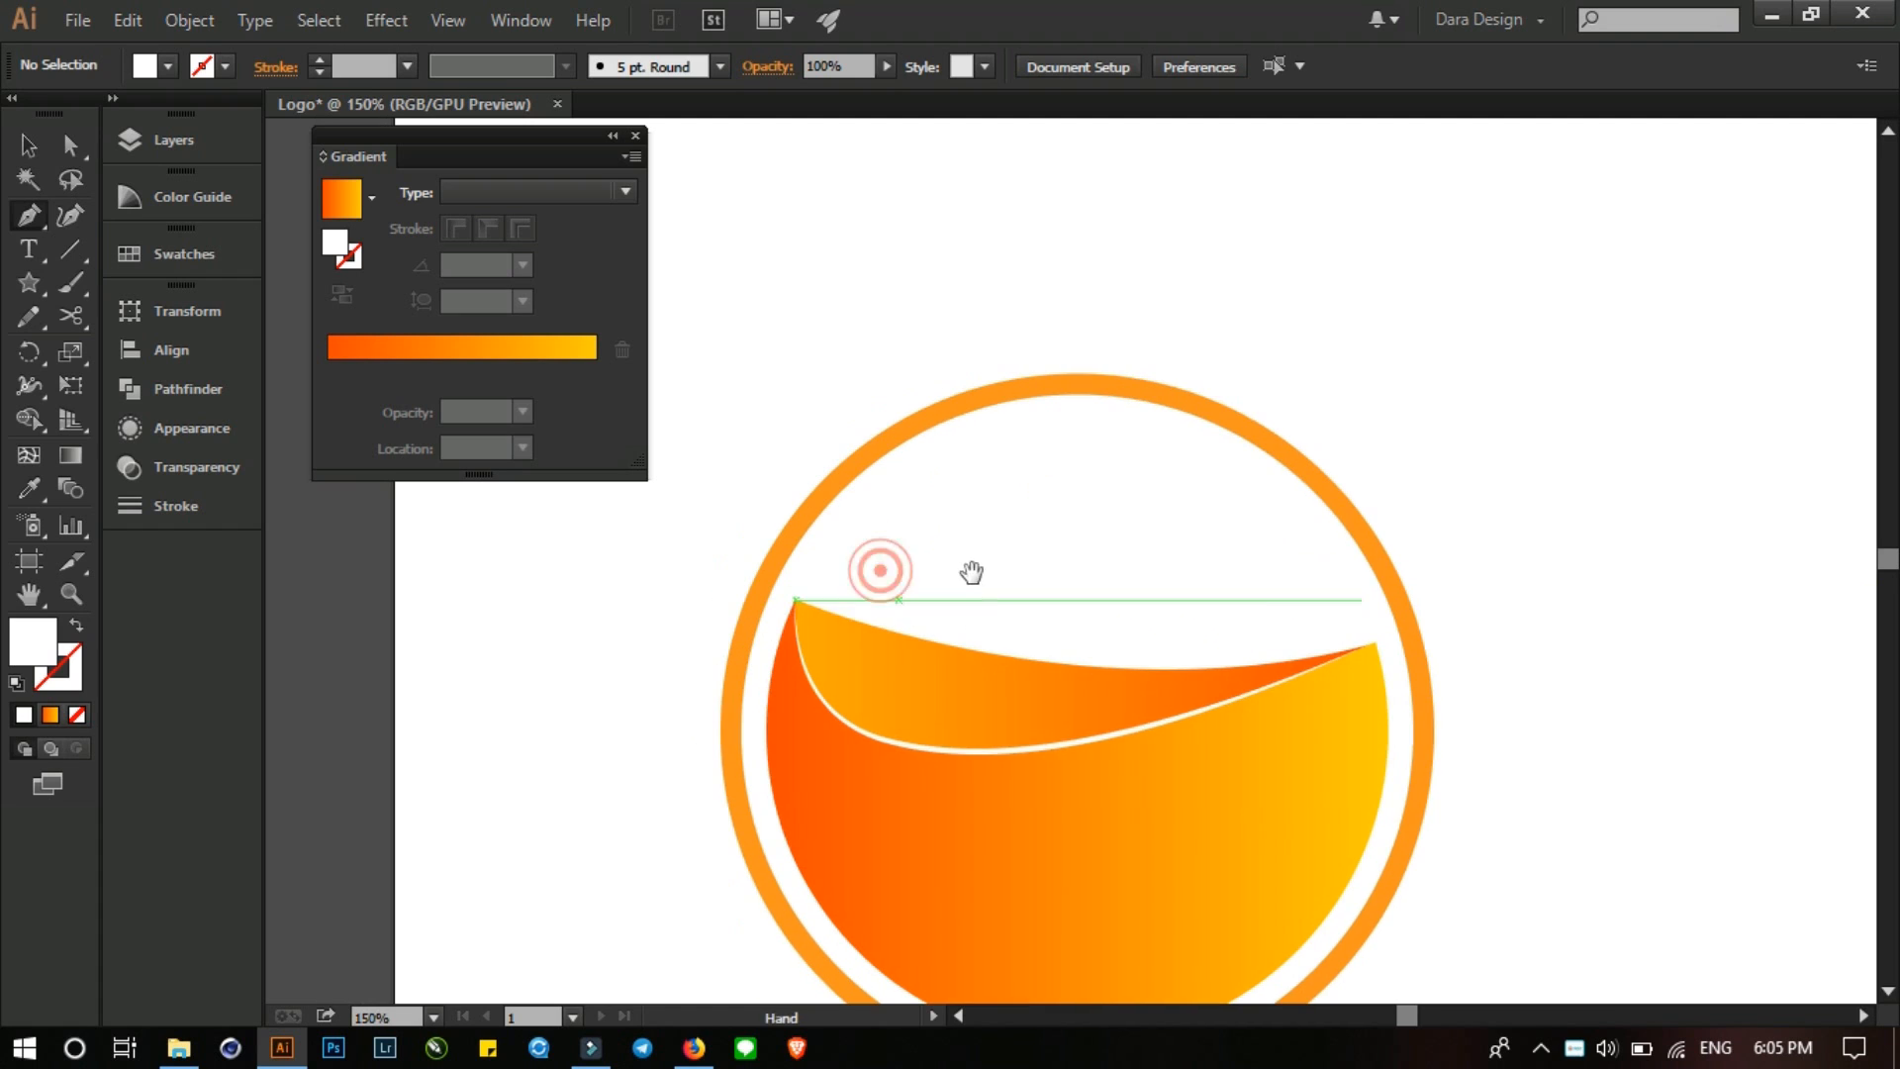
click(796, 599)
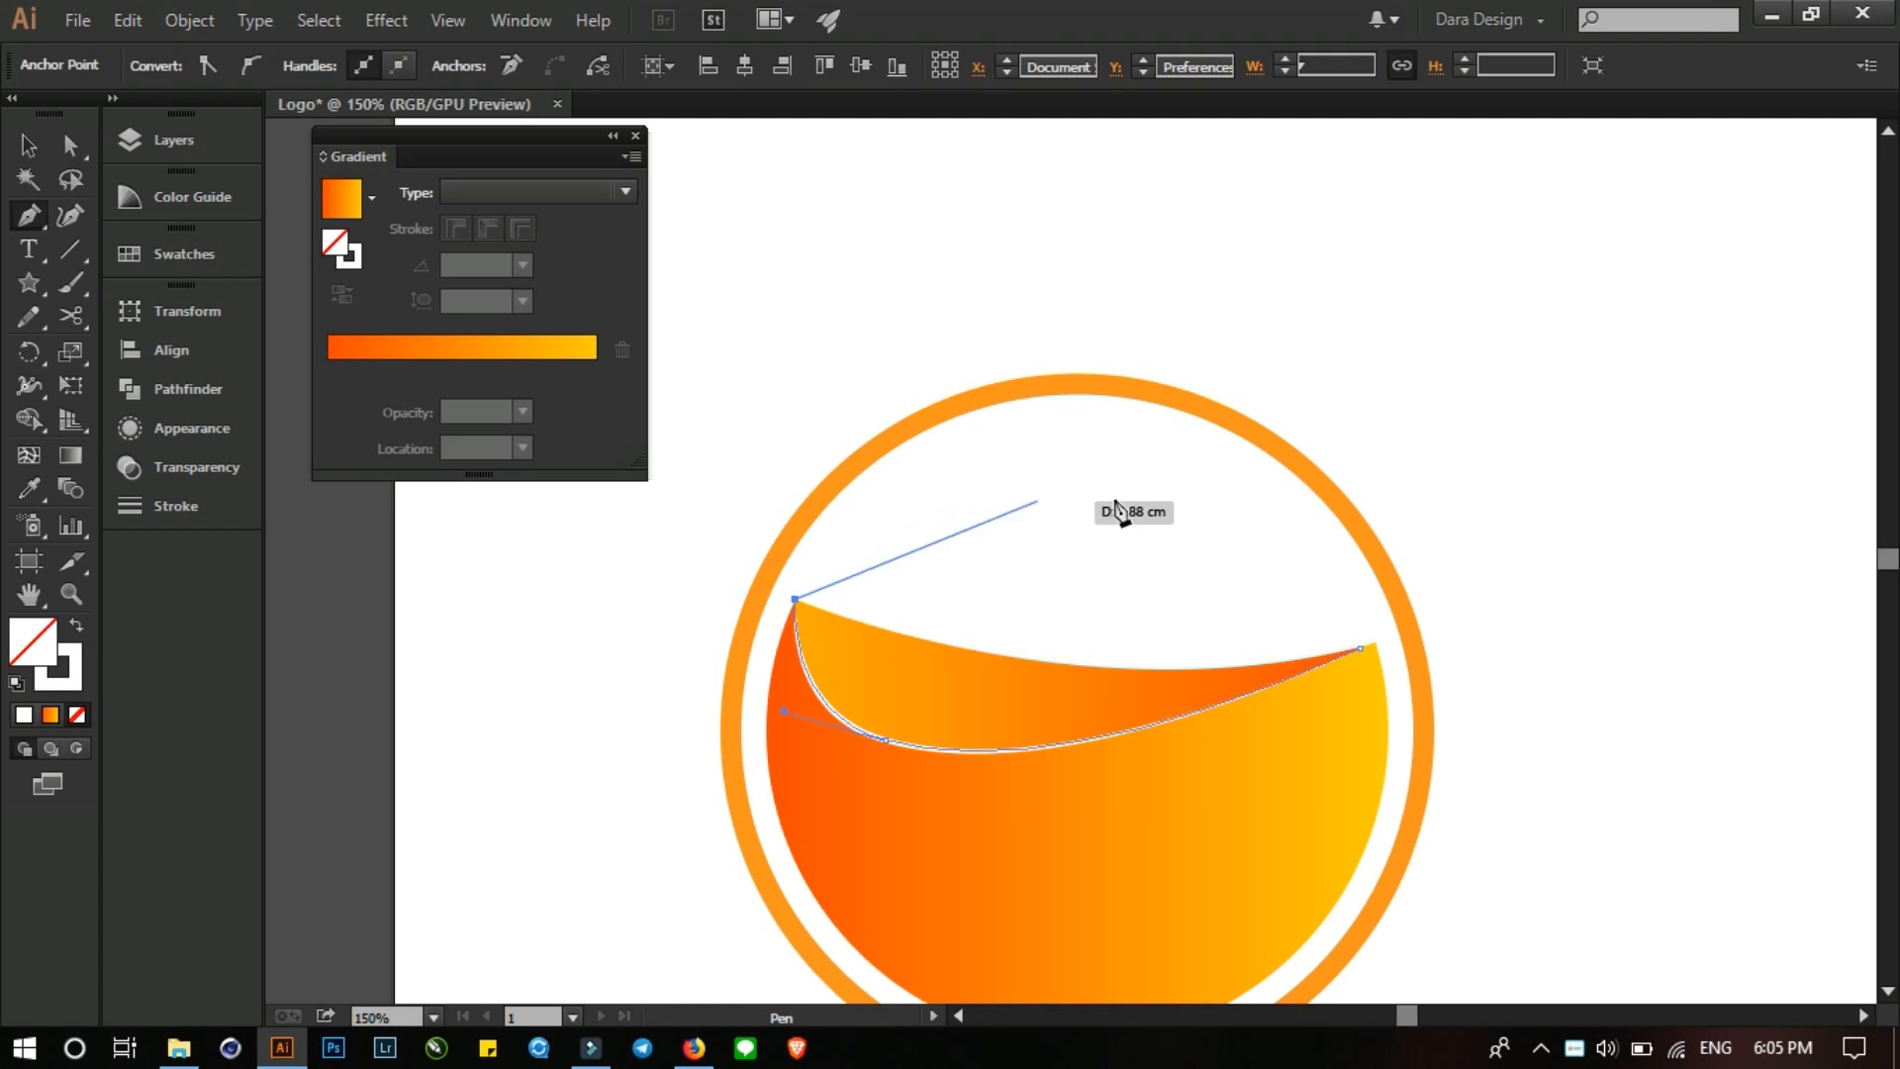
drag(1026, 506, 1188, 523)
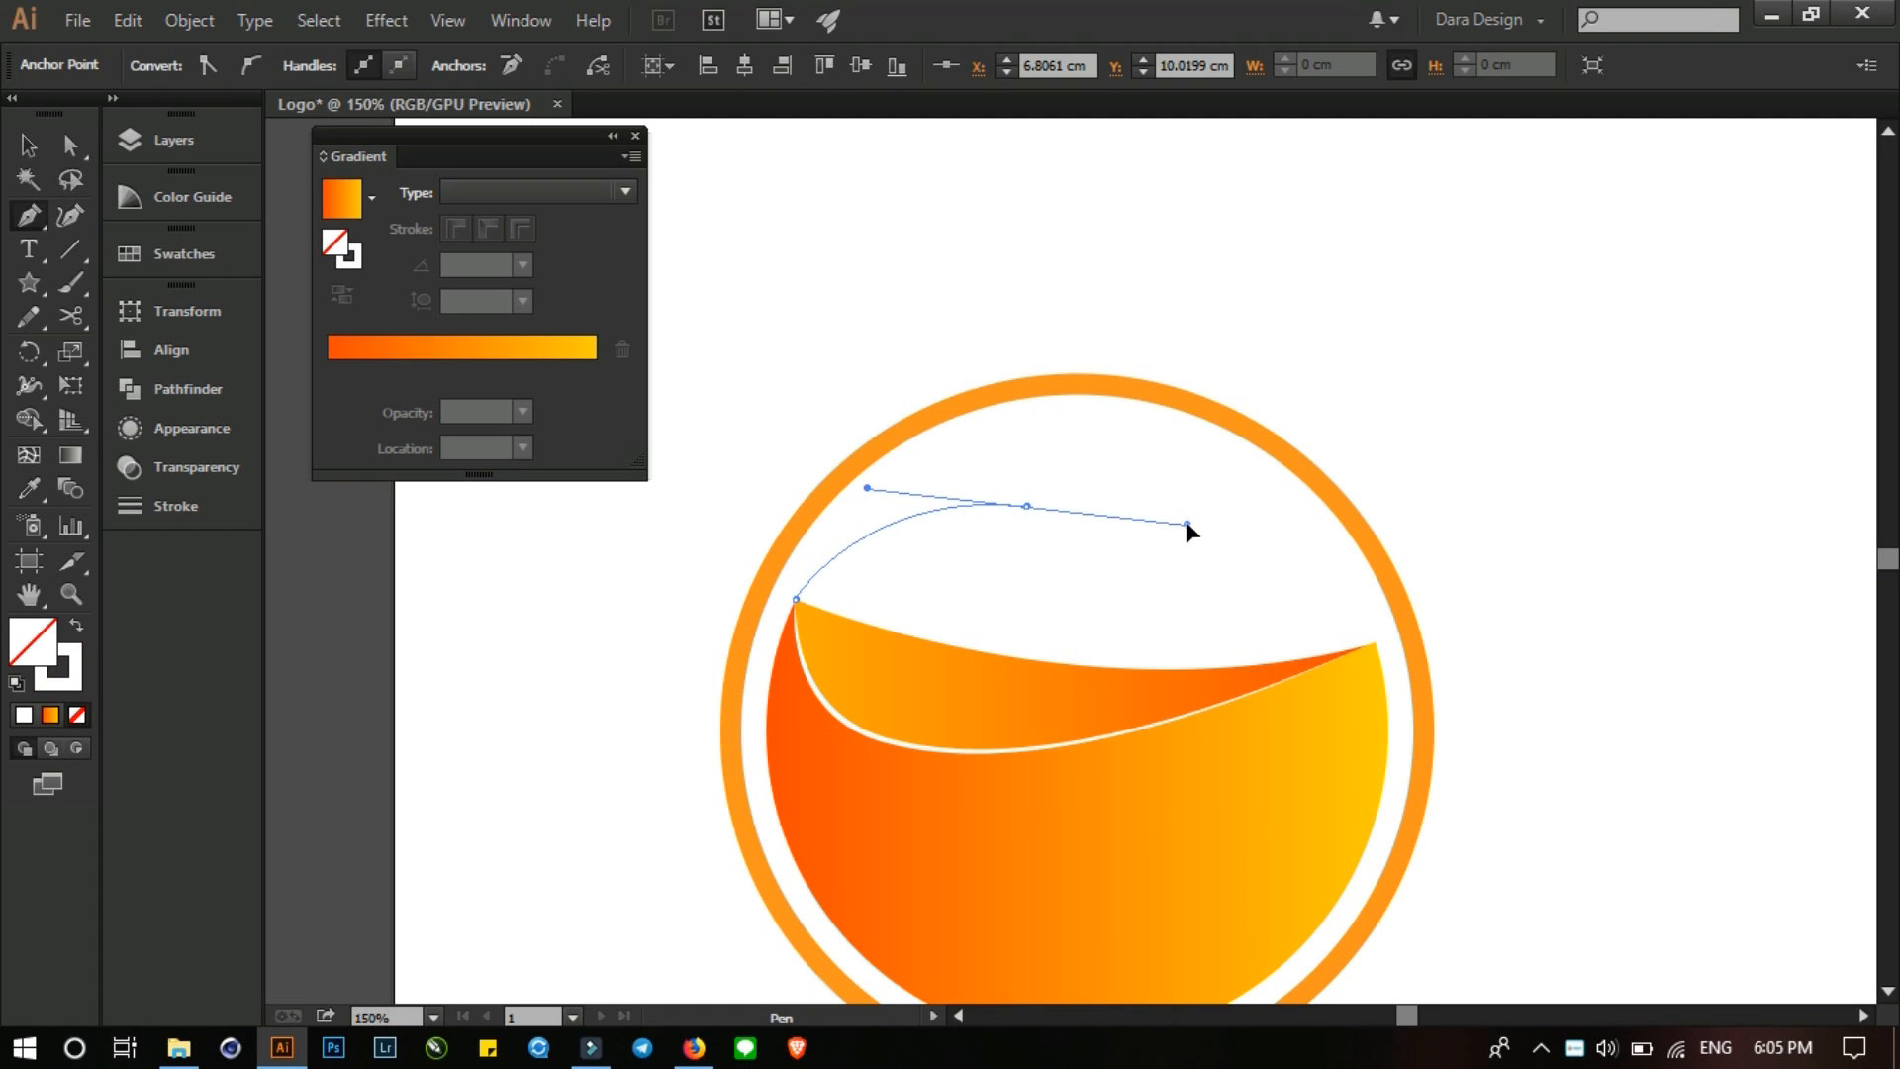
drag(1374, 643, 1375, 681)
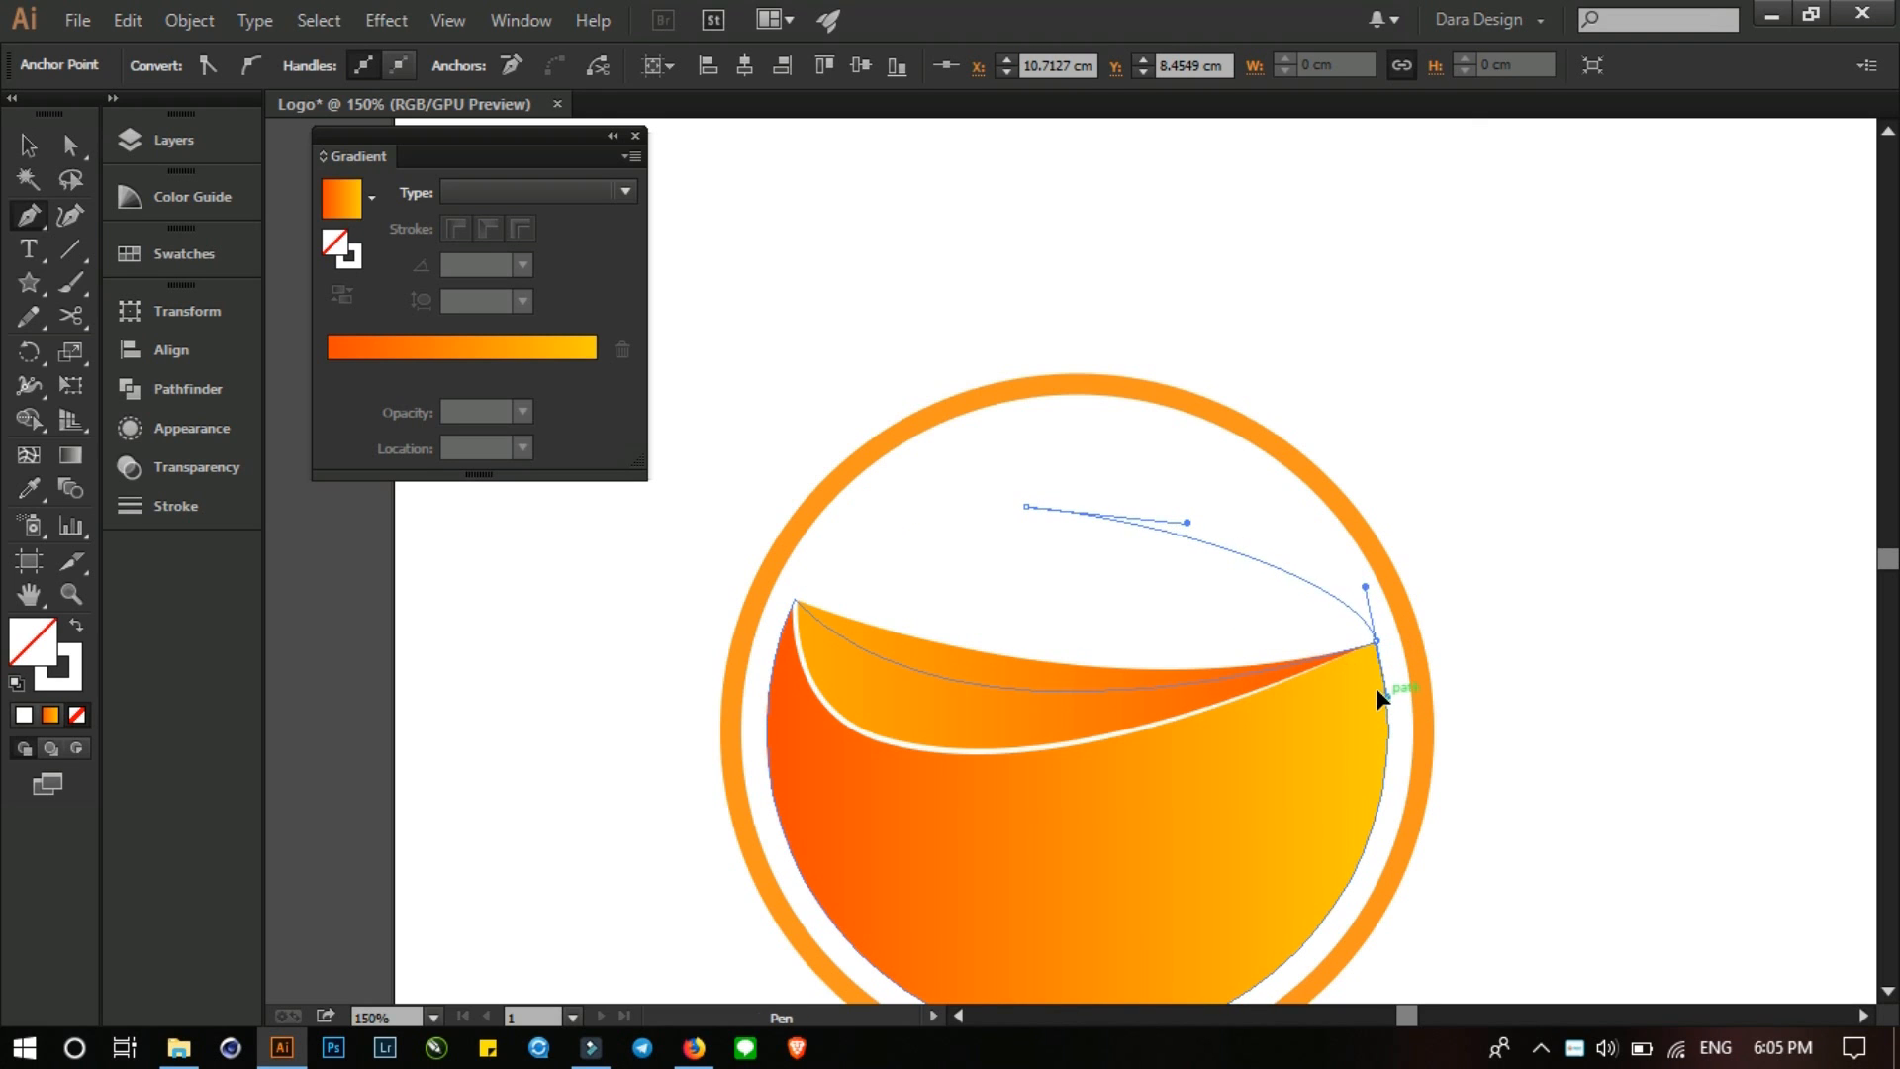
ctrl+click(1267, 658)
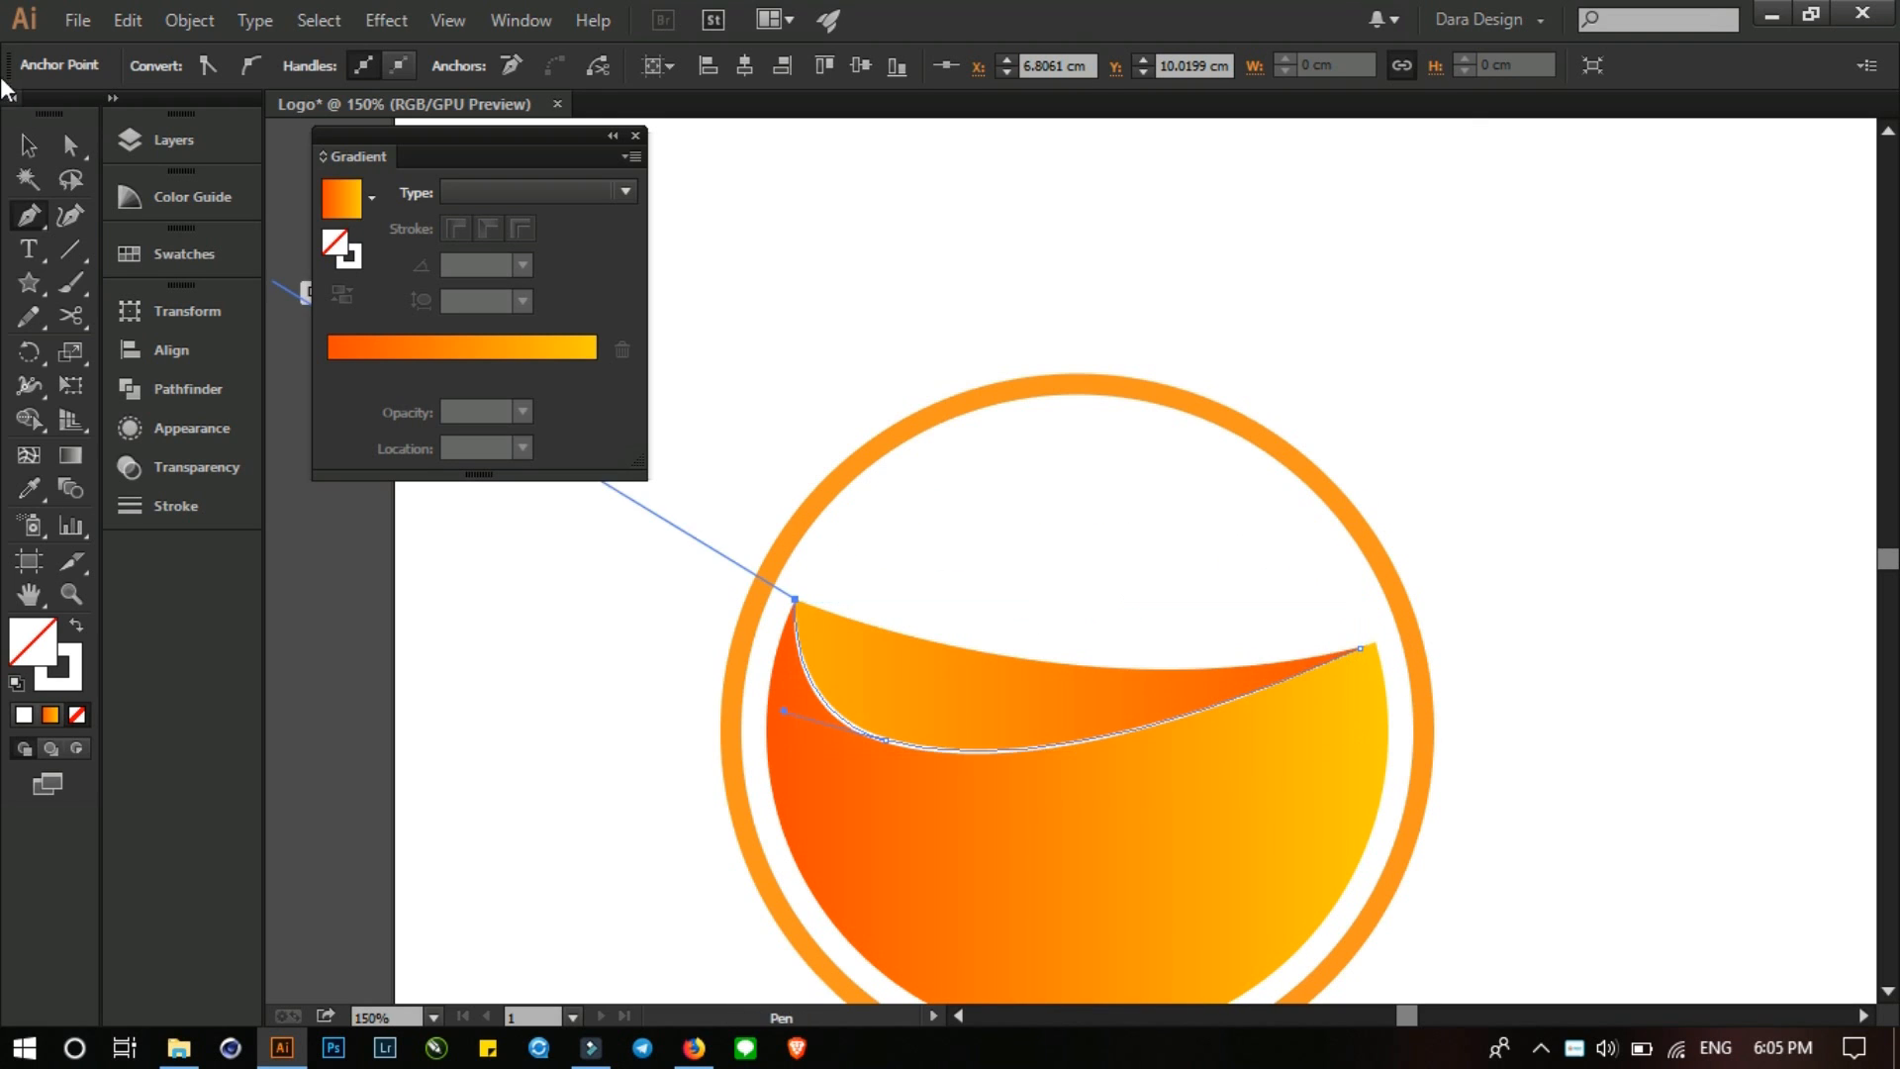
click(29, 146)
click(904, 317)
click(1531, 522)
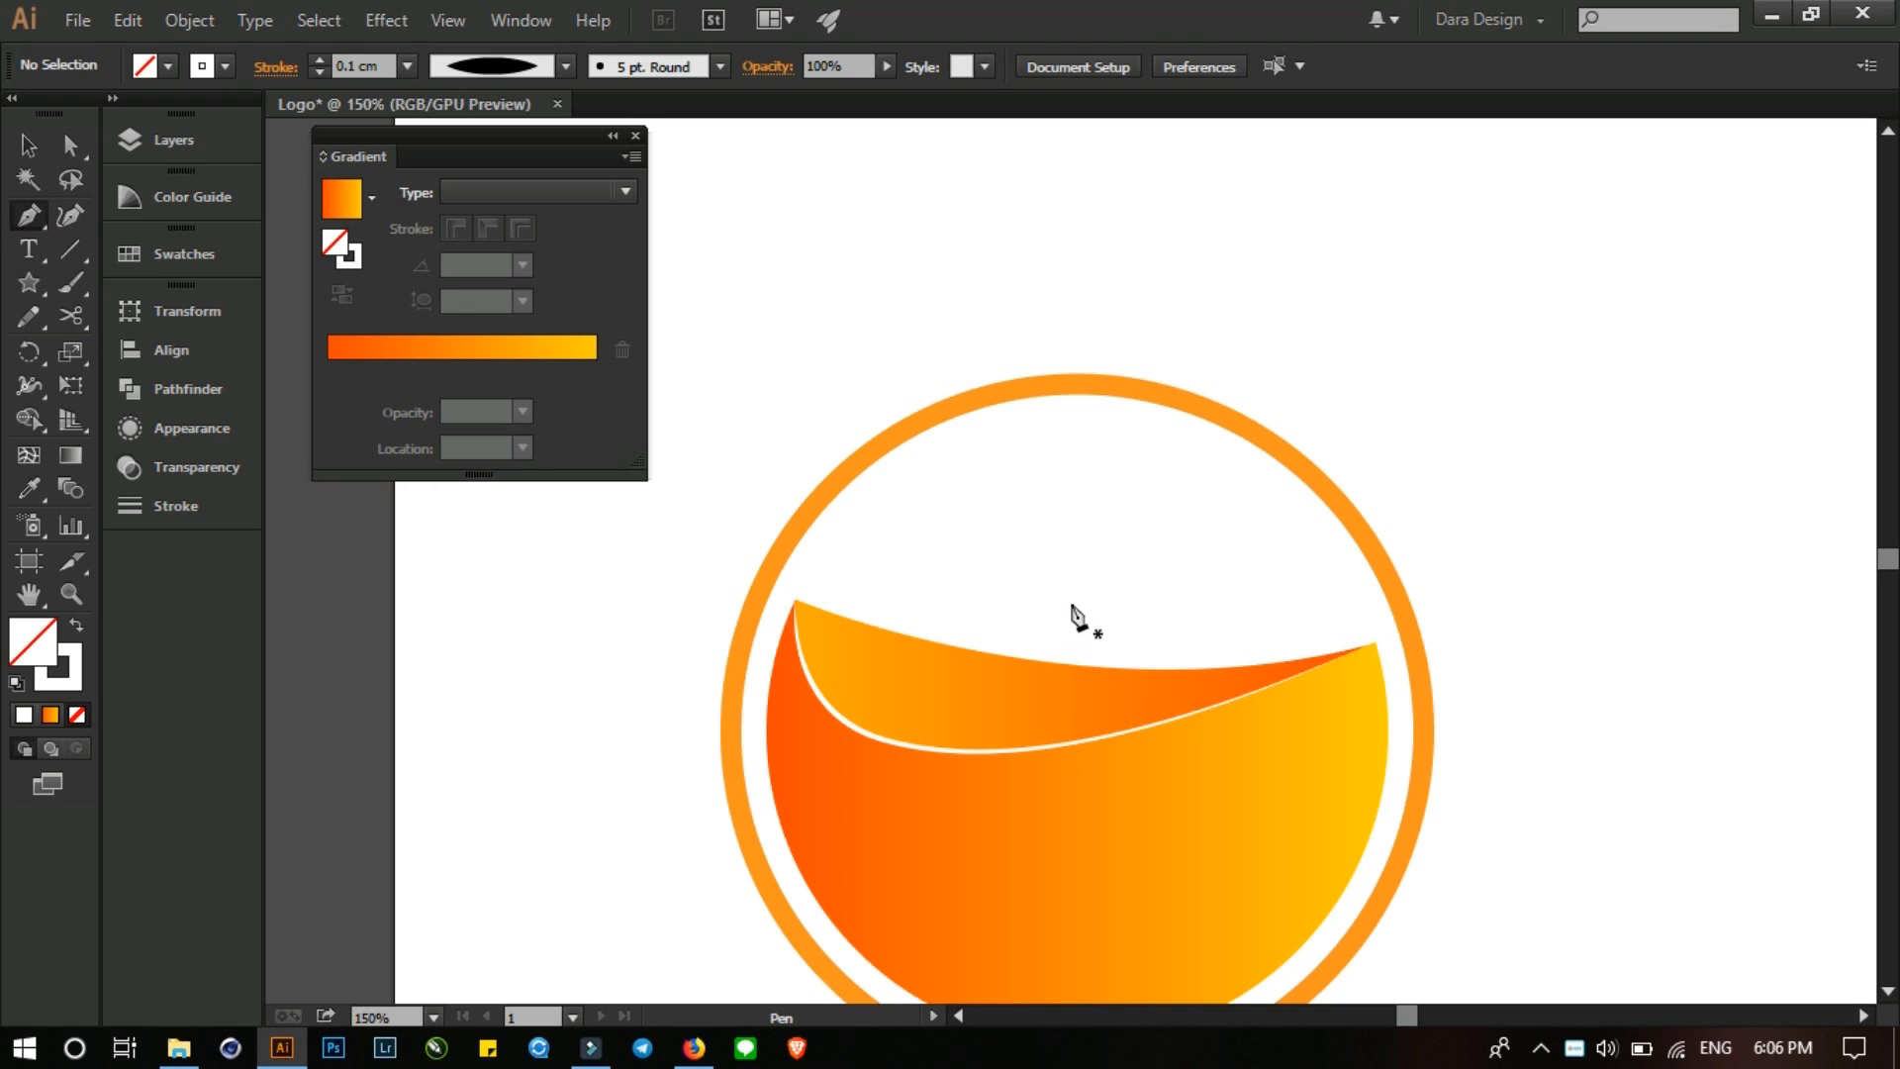
- Draw a closed, curved stem with the Pen, crossing the ring's top toward the upper right, and give it the bowl's orange gradient fill
click(1077, 458)
click(1076, 511)
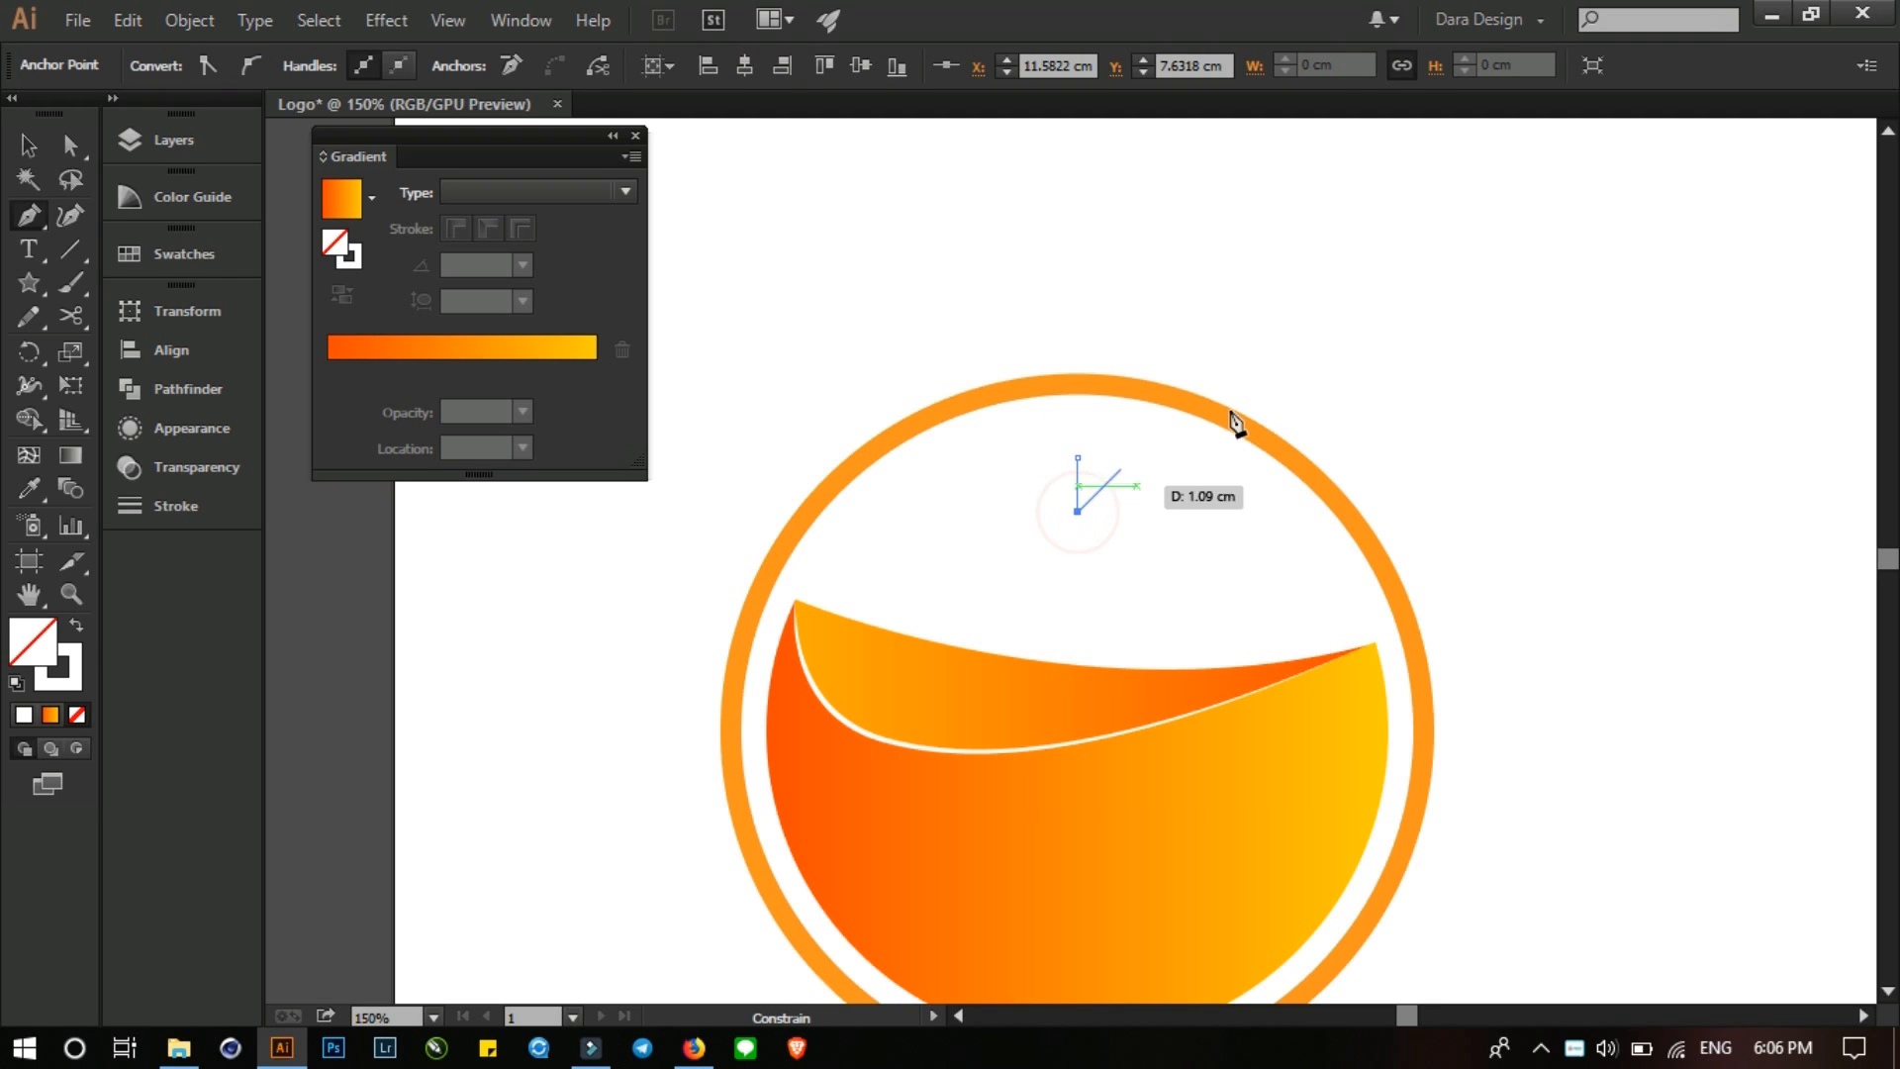
drag(1387, 307, 1526, 281)
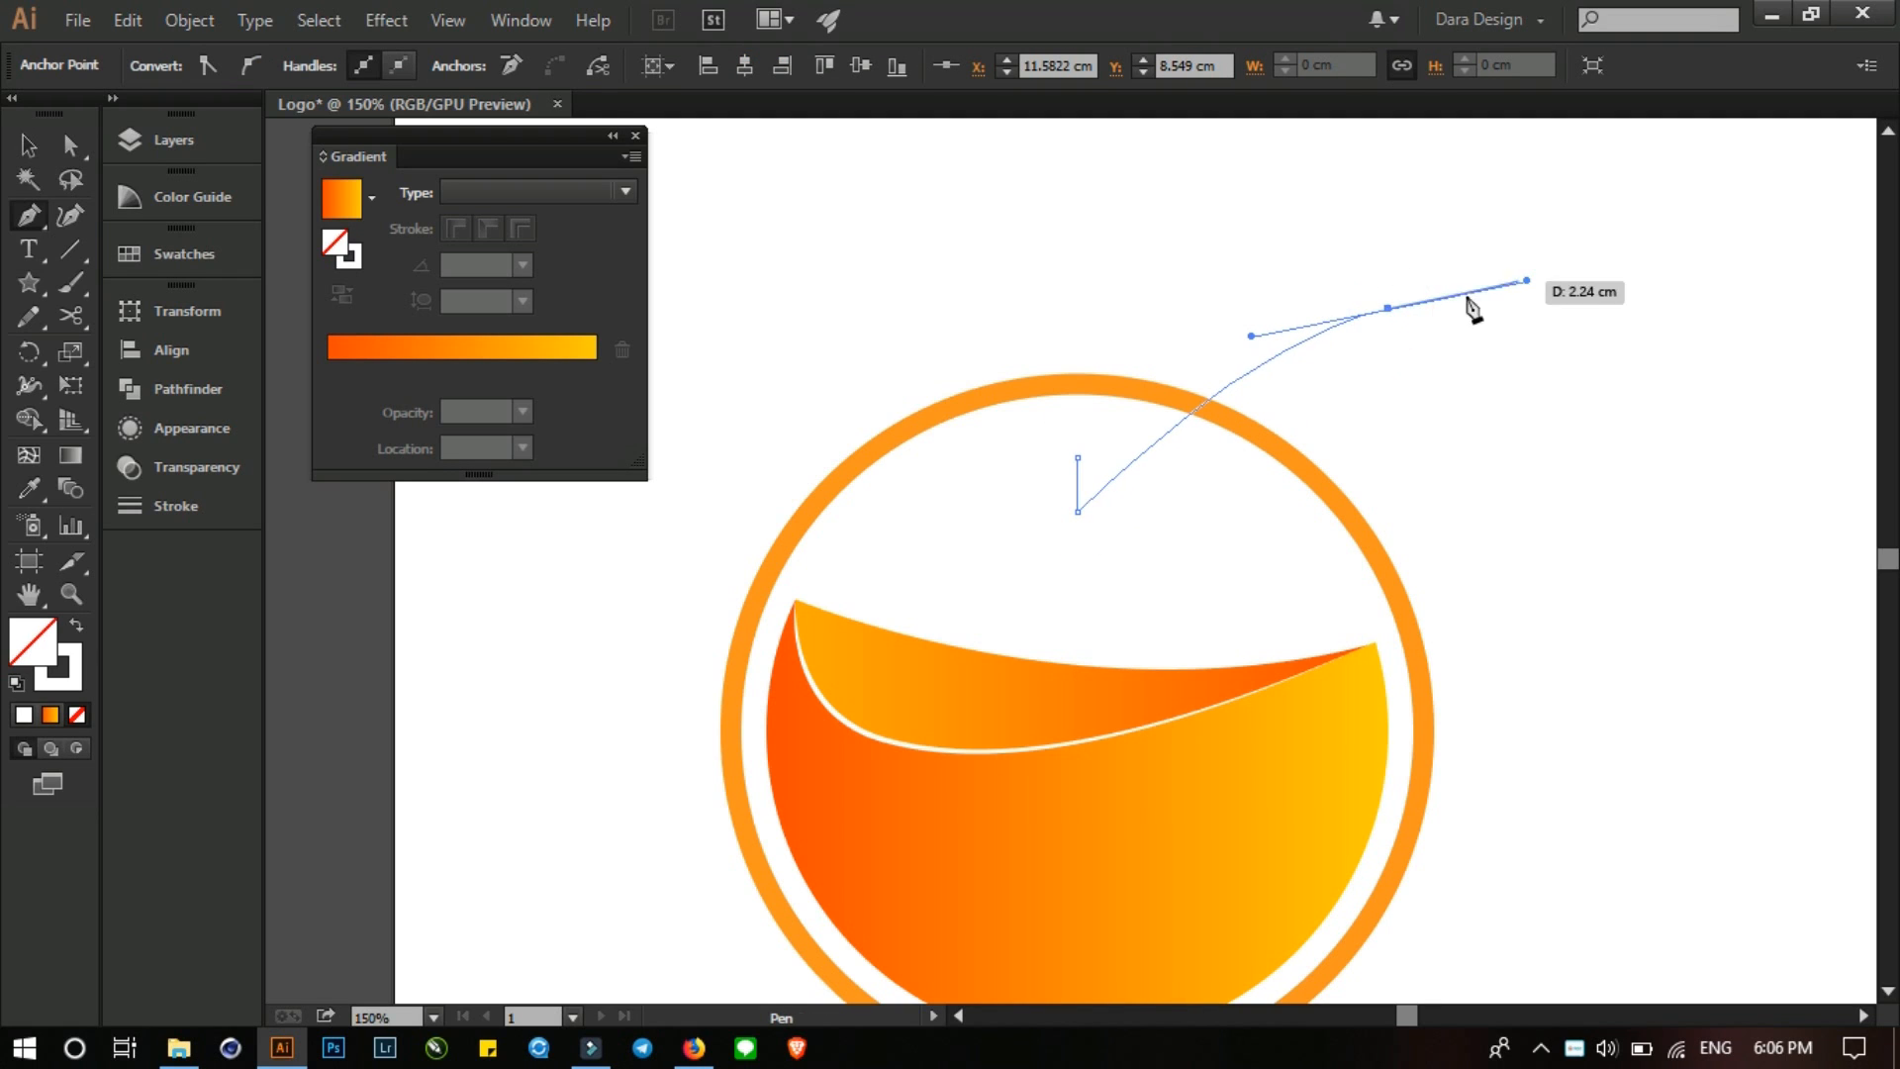
click(1386, 308)
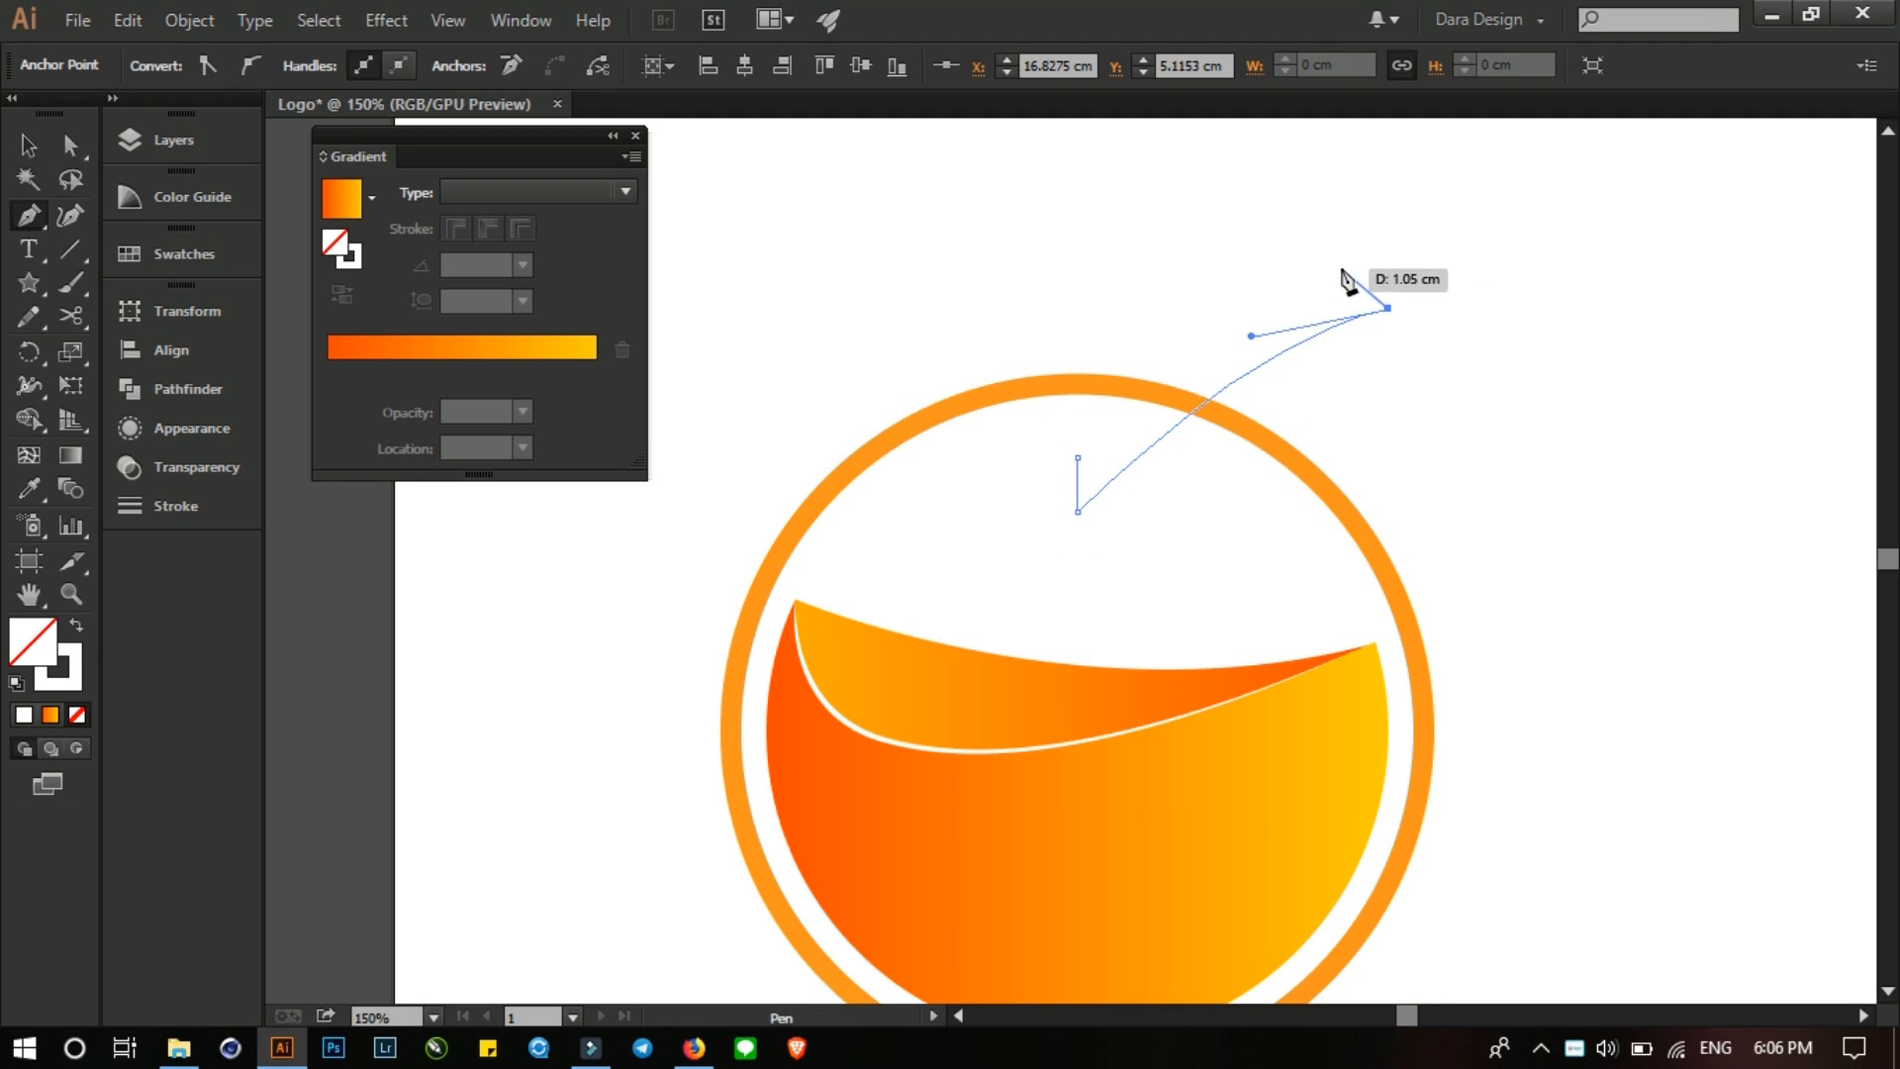
click(1077, 455)
drag(1071, 474, 1021, 508)
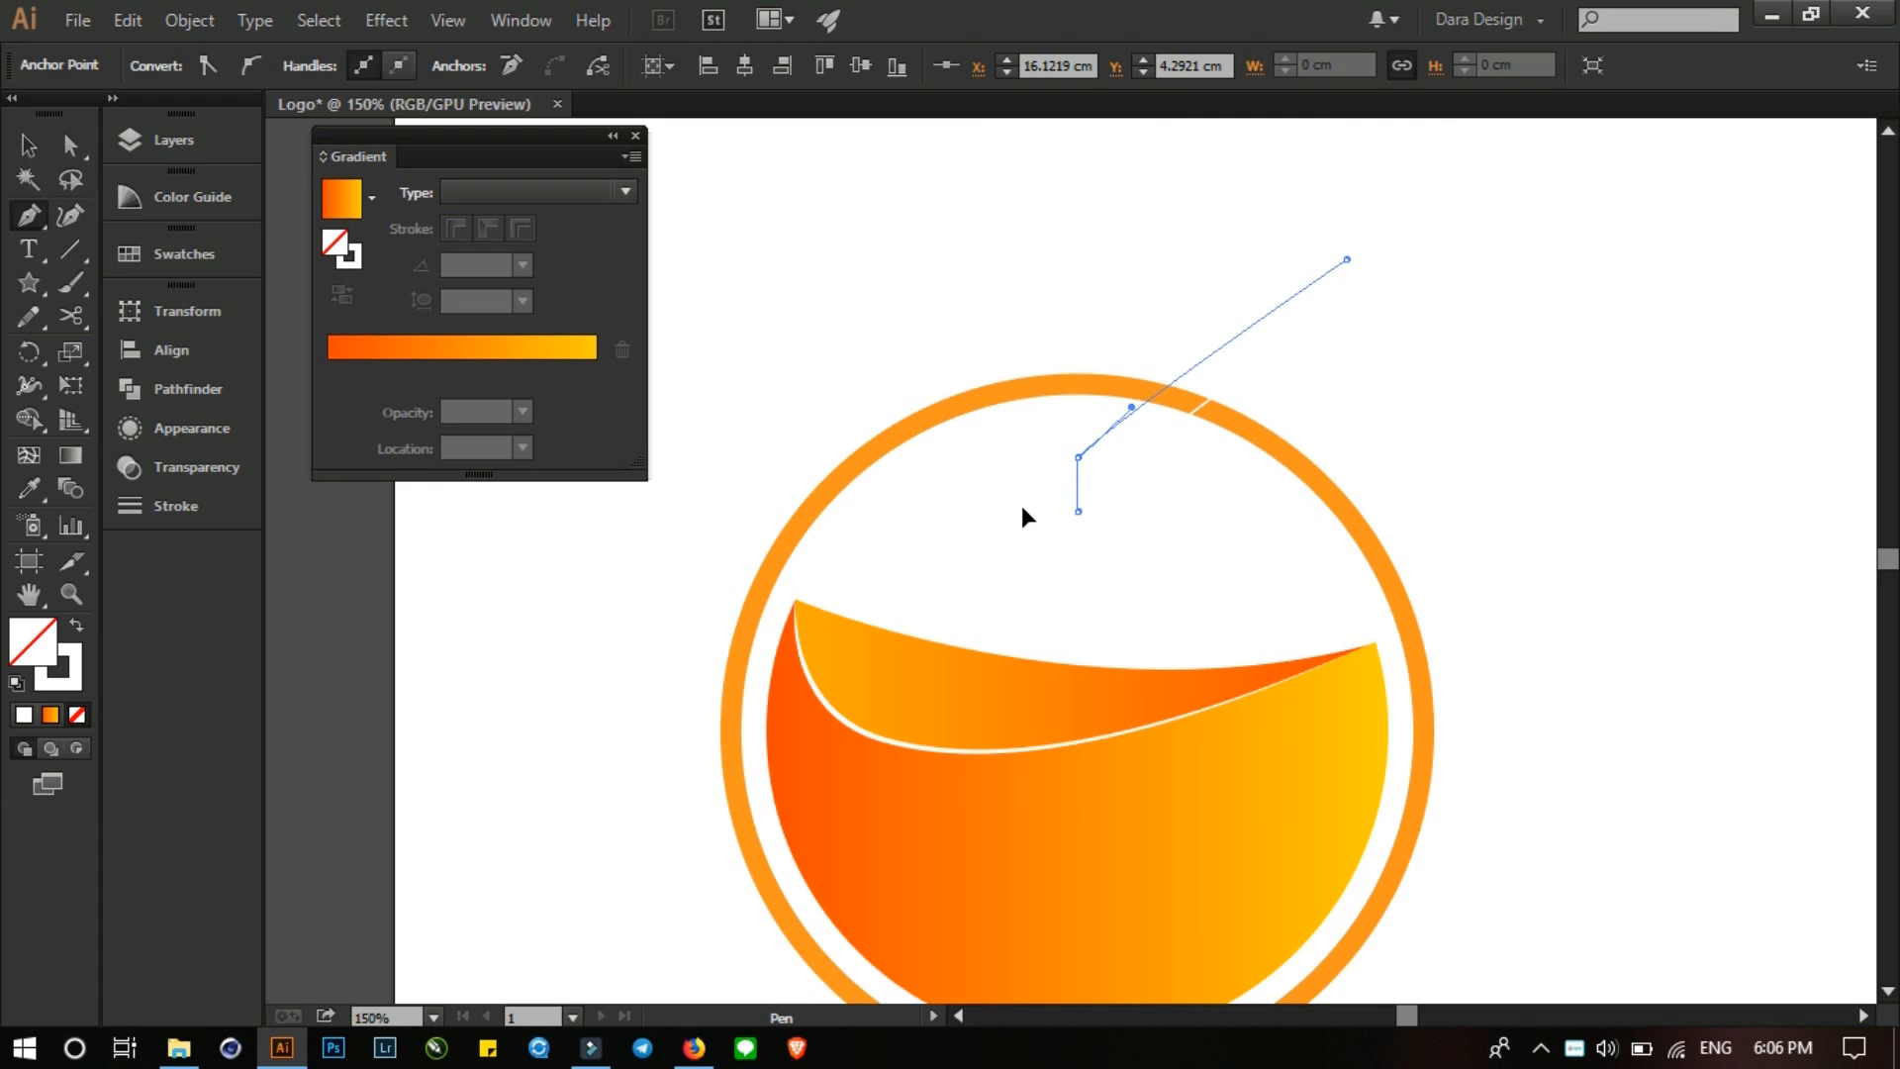
click(1116, 836)
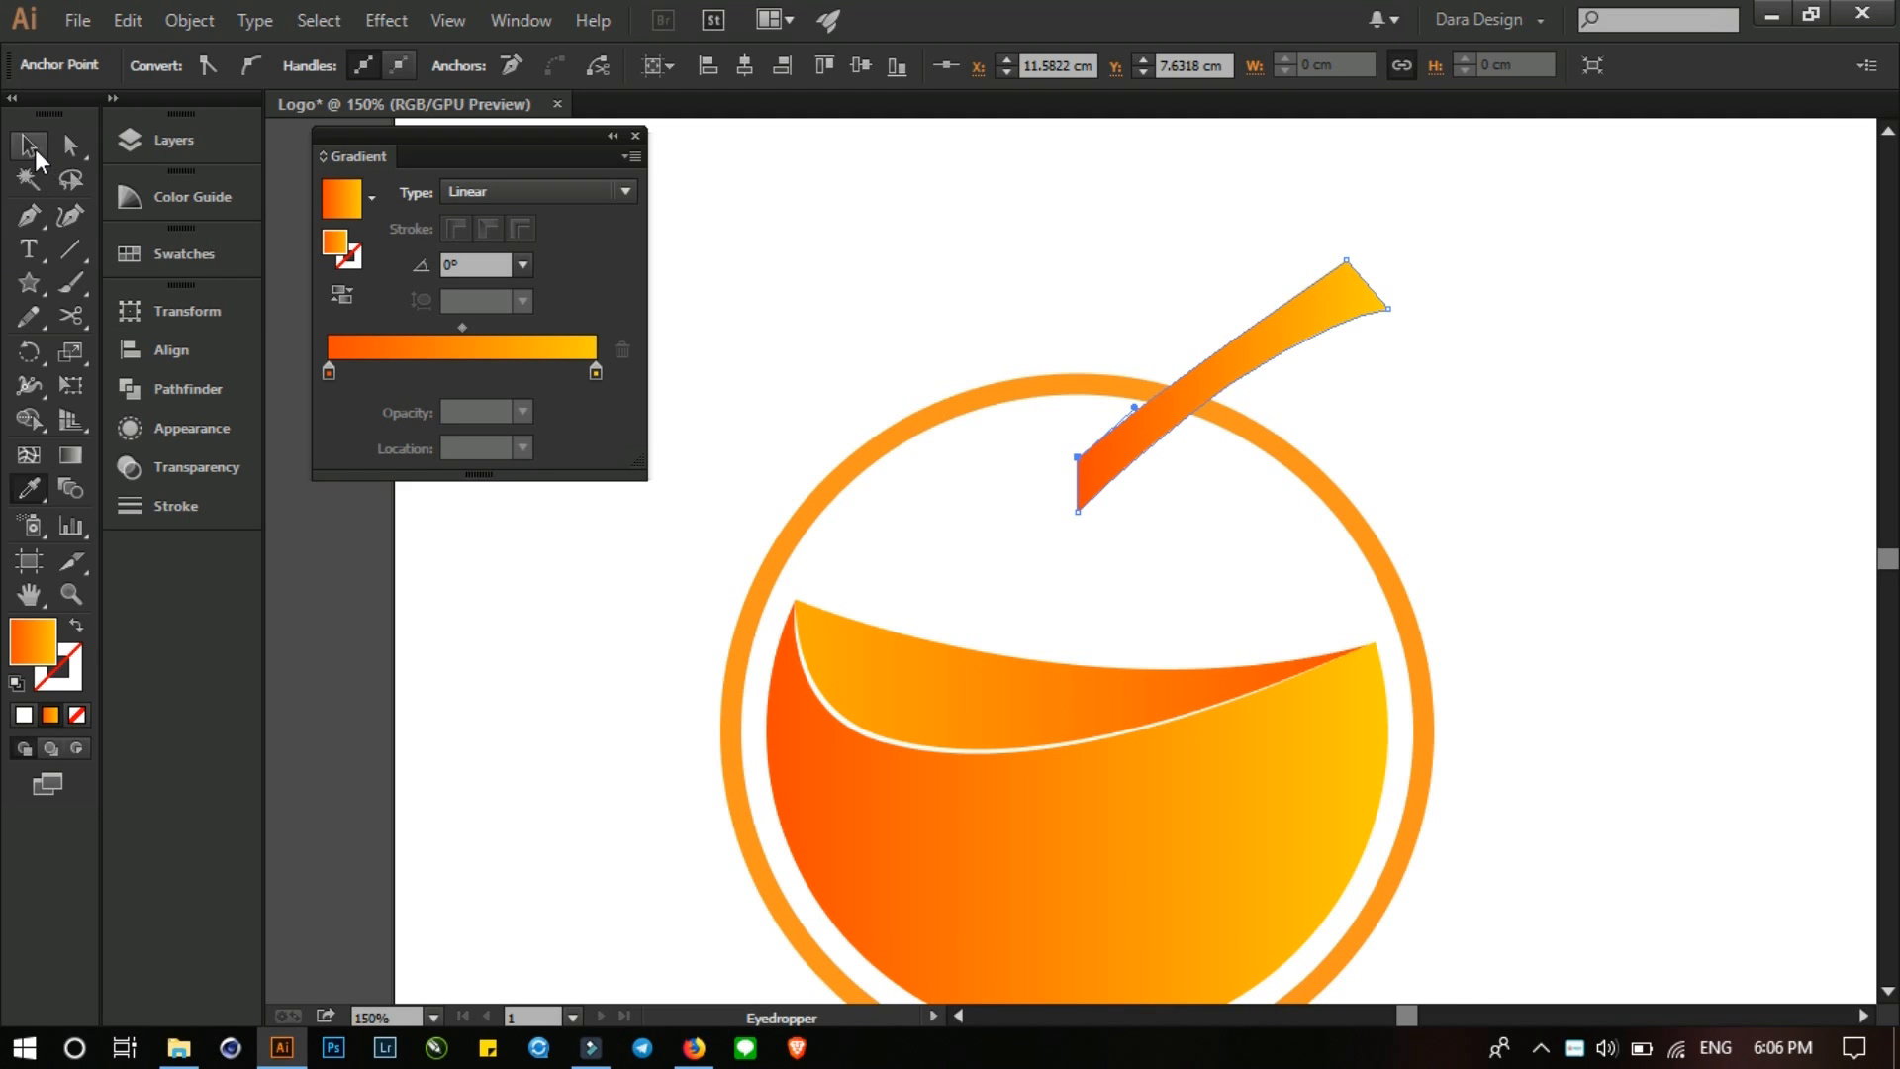
- Select the stem and outer ring, remove the stem portion inside the ring with Shape Builder, and deselect both
click(30, 147)
click(1217, 554)
drag(1217, 543, 1146, 362)
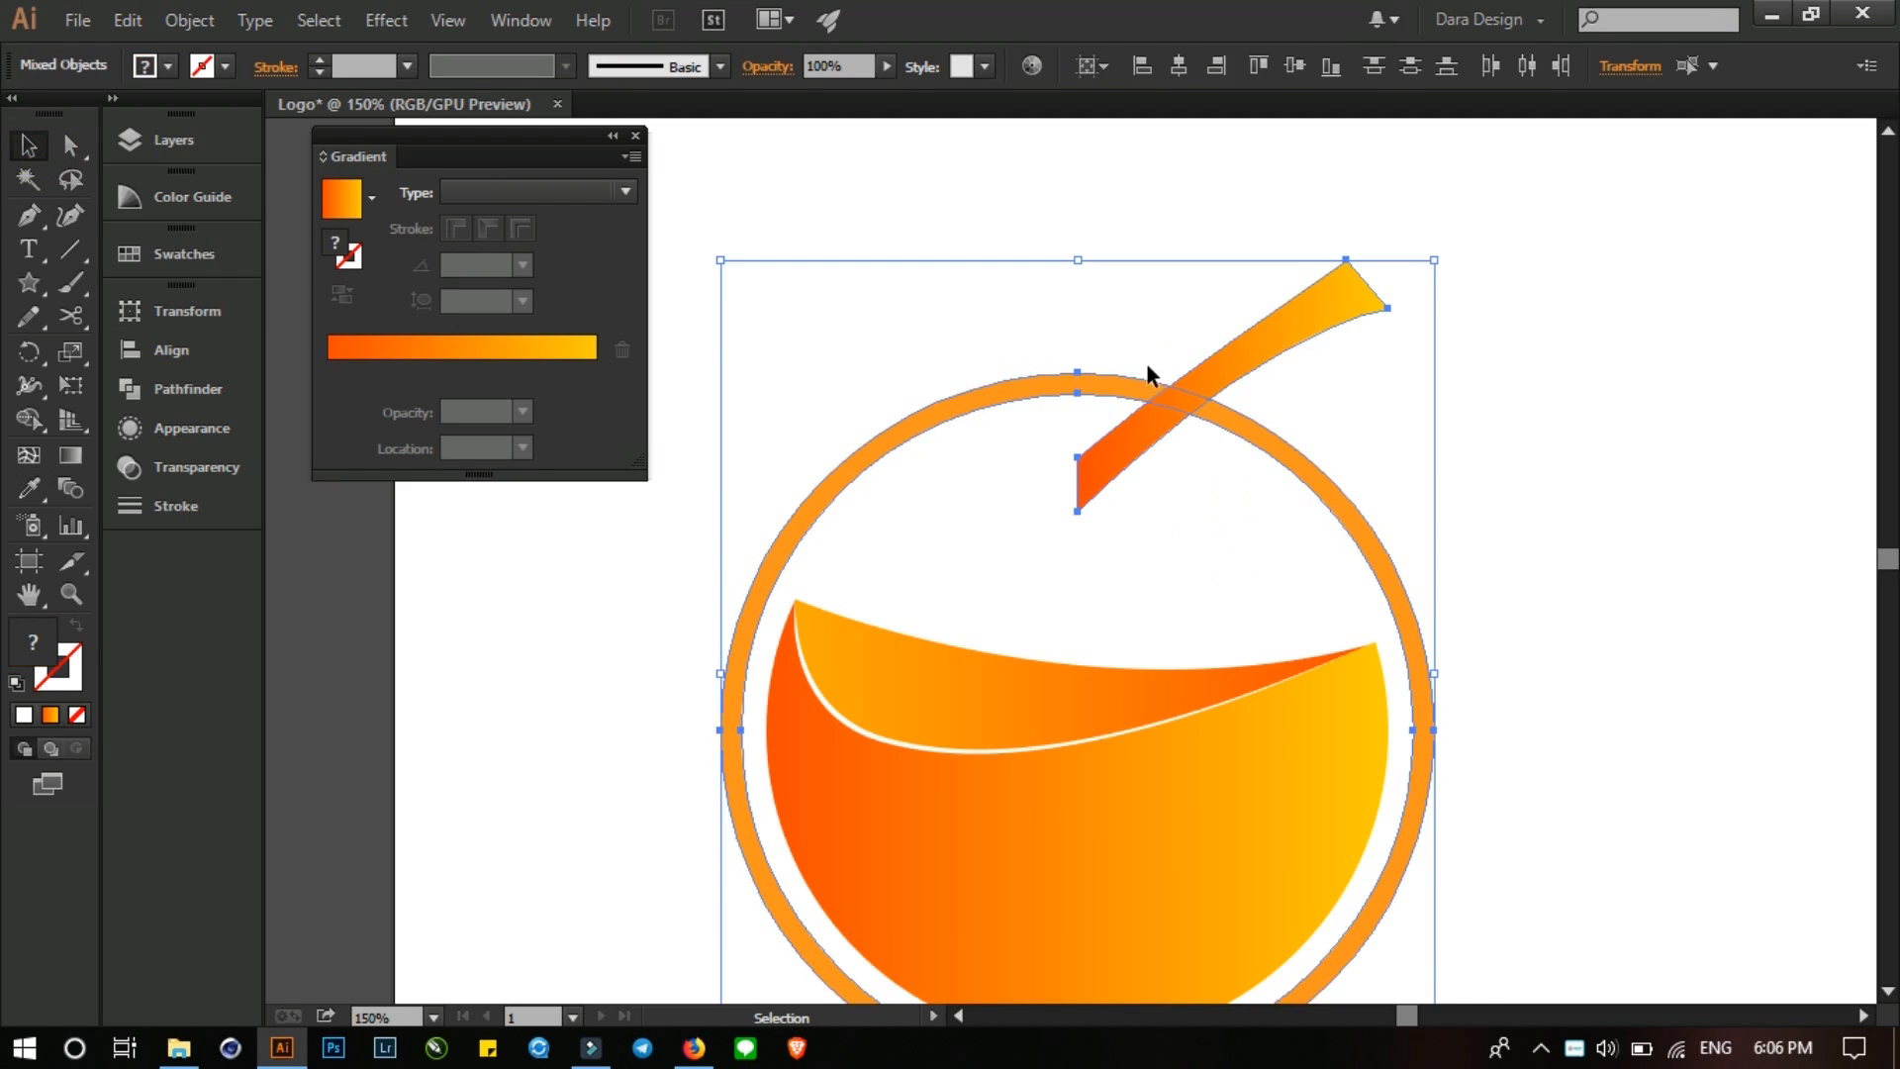
click(28, 419)
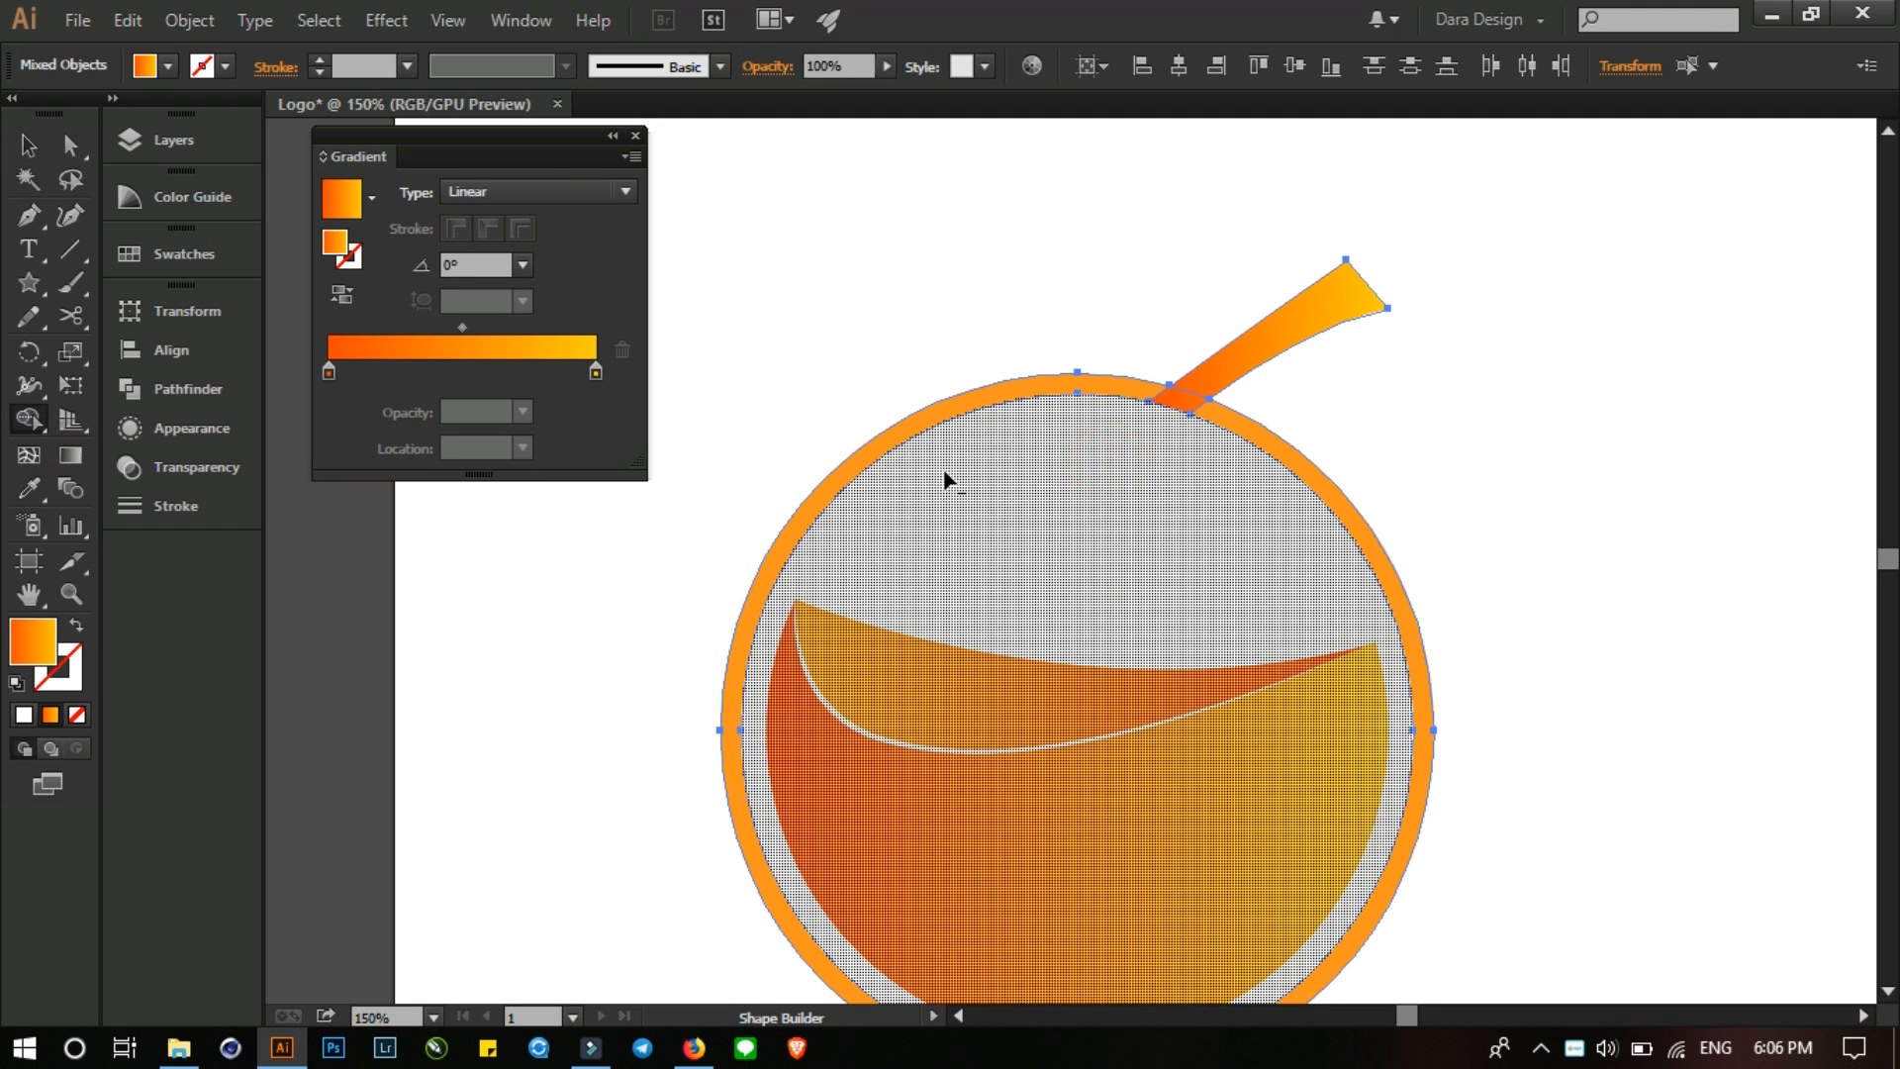
click(29, 147)
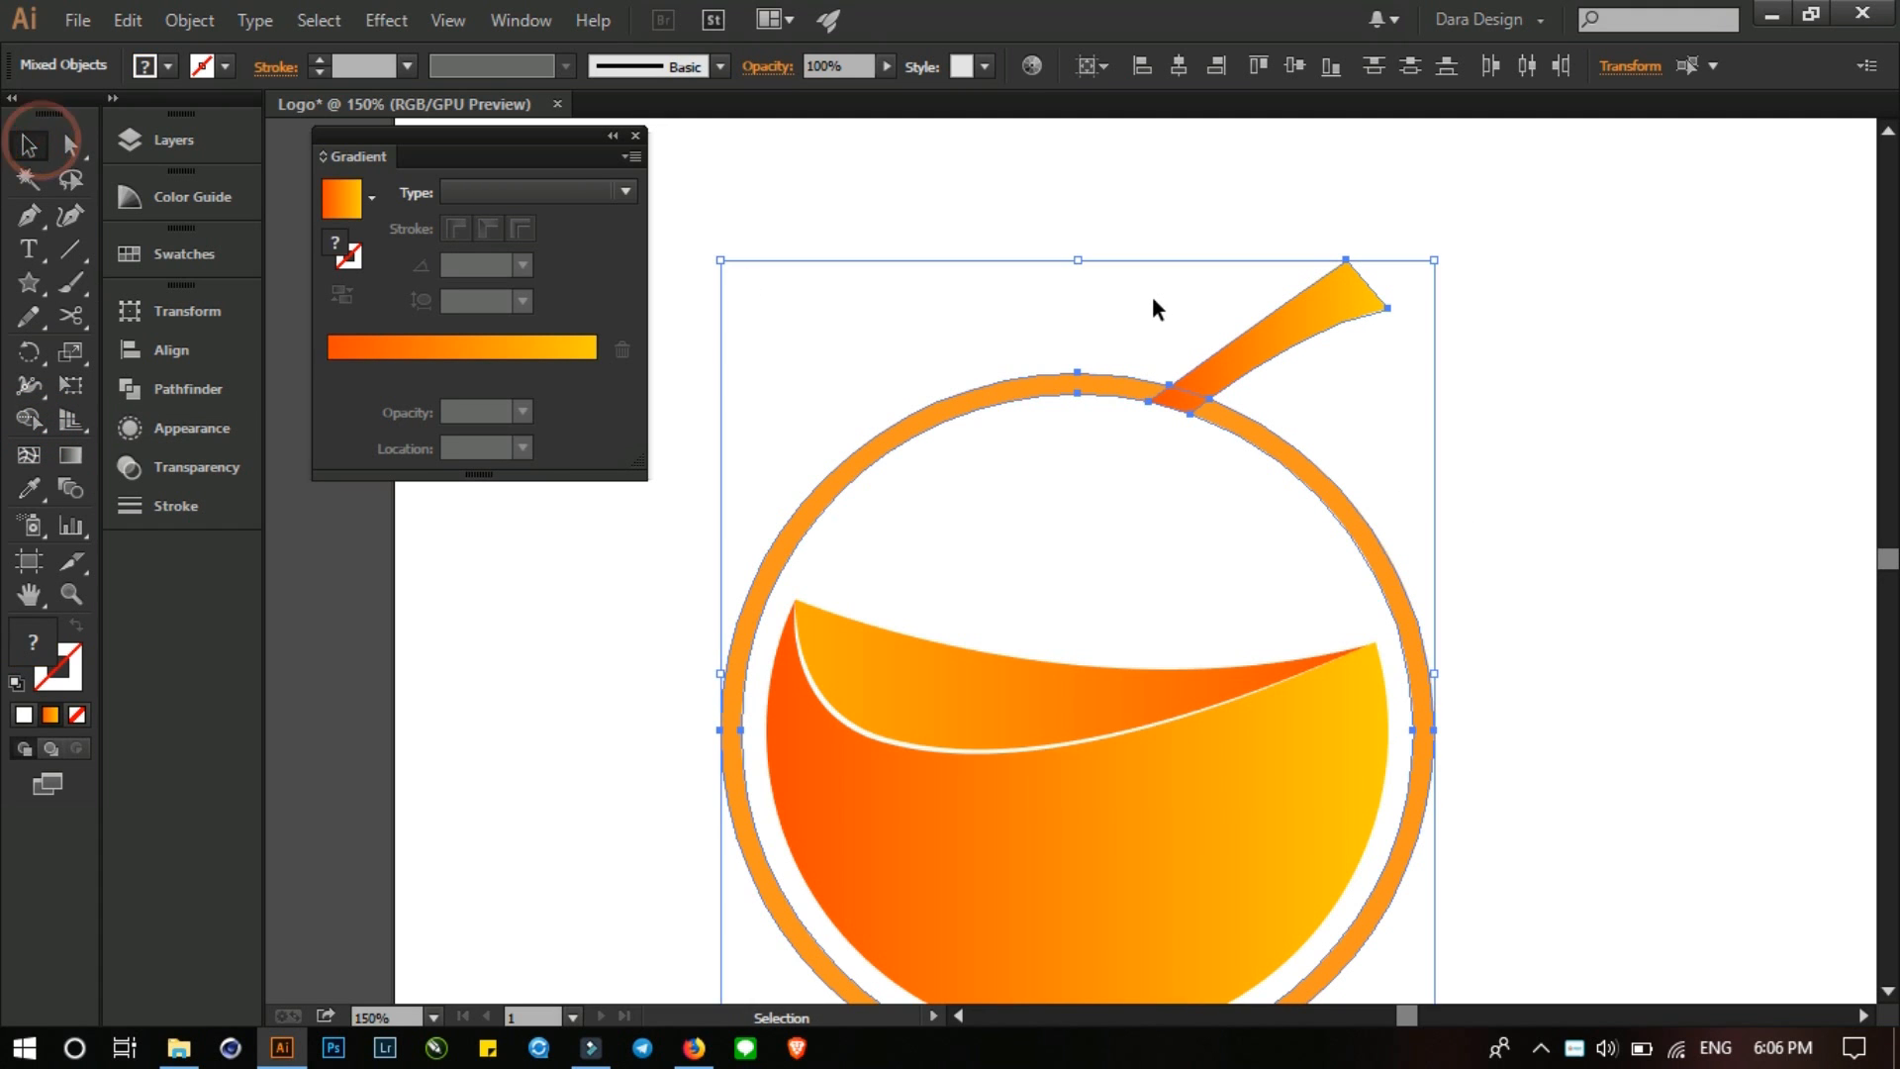
click(1522, 440)
- Send the stem behind the outer ring and deselect it
click(1281, 346)
key(ctrl)
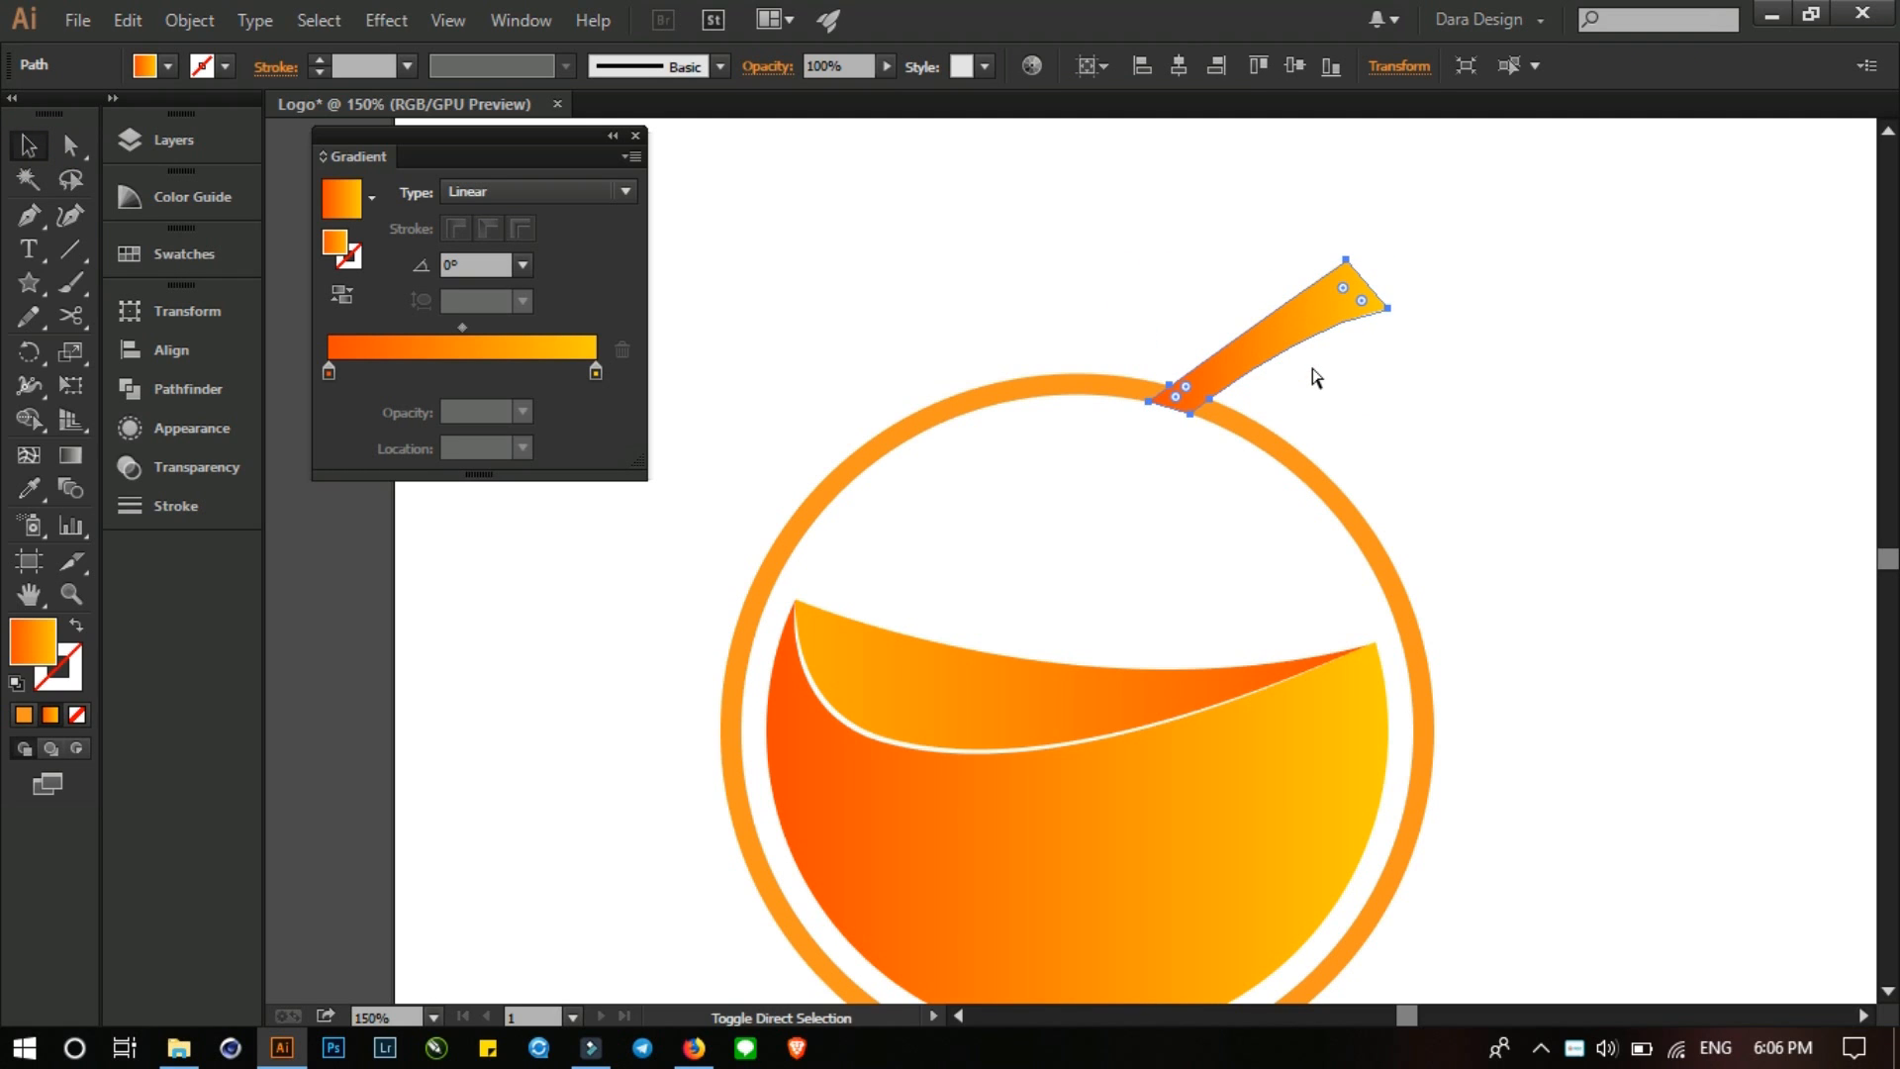
click(1612, 488)
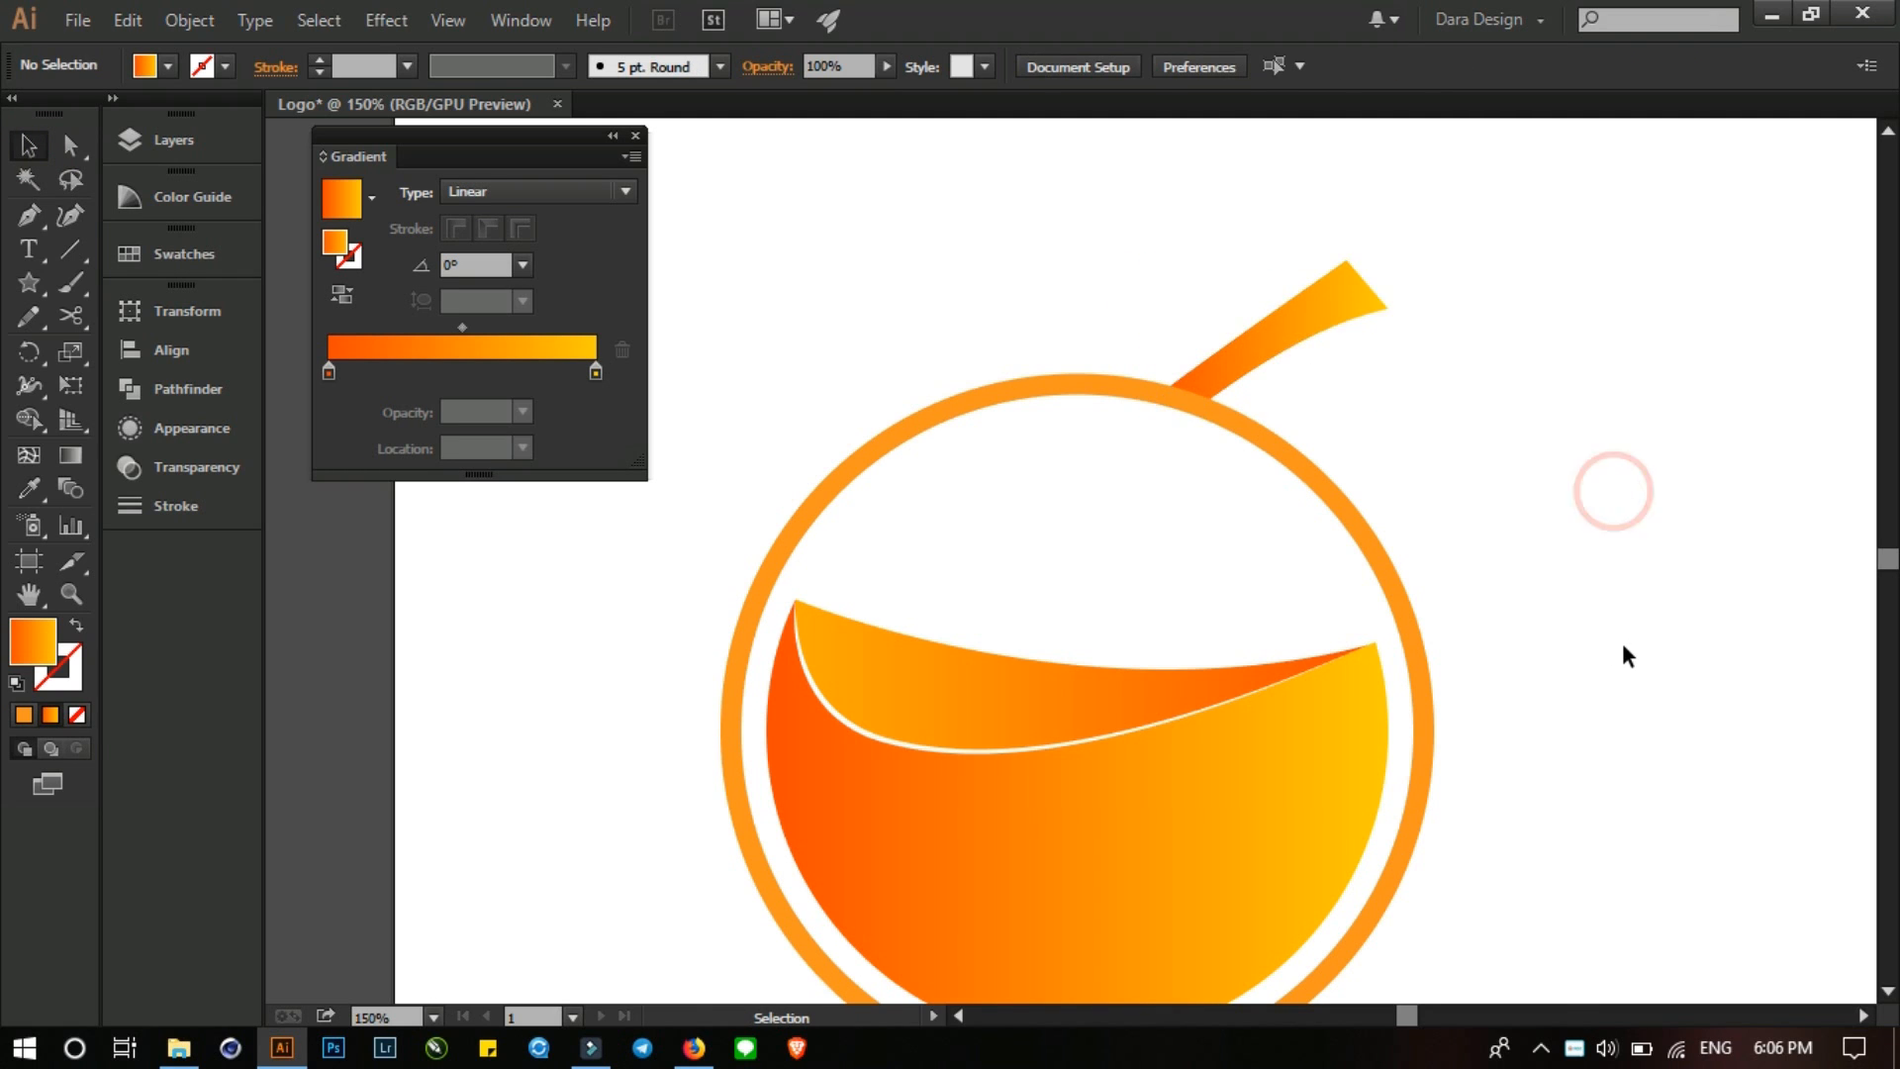
- Draw a small circle with the stem's gradient fill inside the ring, just above the crescent's left tip
scroll(1583, 613, down, 3)
scroll(1570, 597, up, 3)
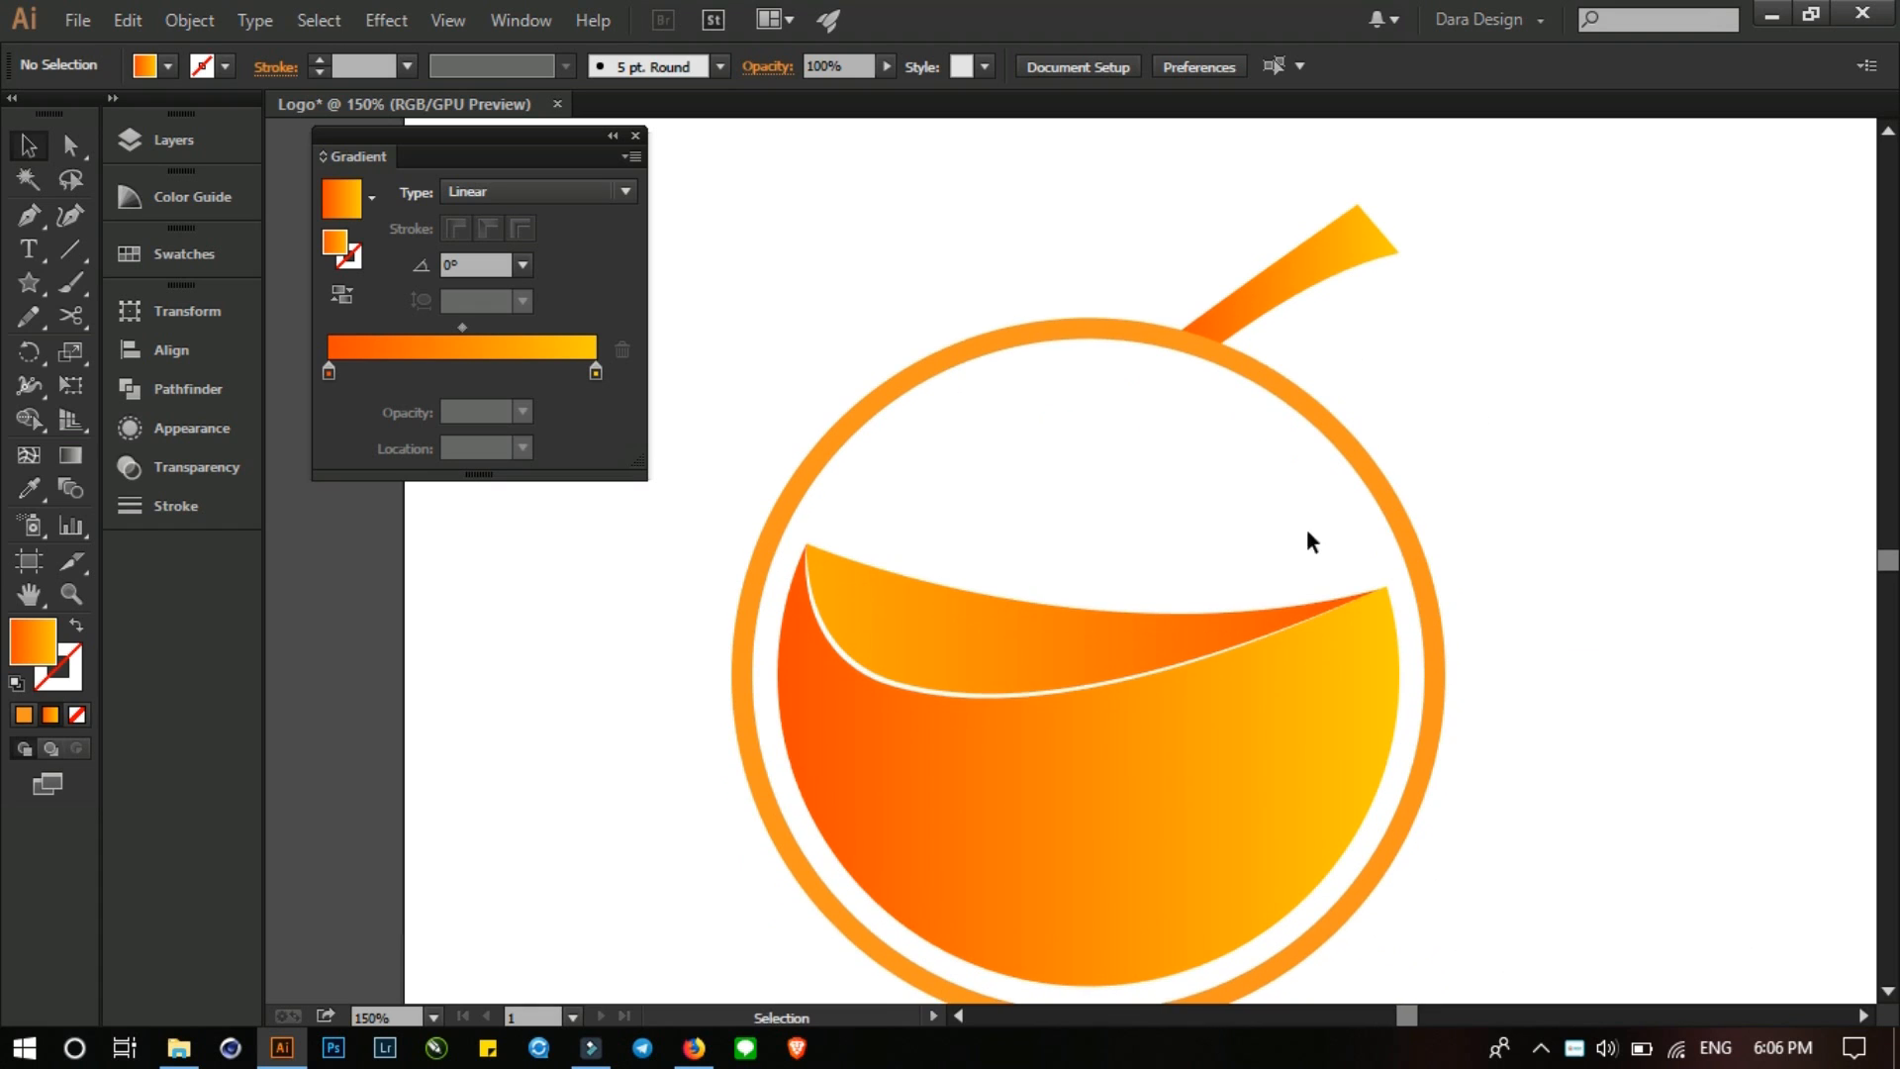
mouse_move(1210, 483)
mouse_down()
mouse_move(1212, 515)
mouse_move(1208, 479)
mouse_up()
click(1314, 325)
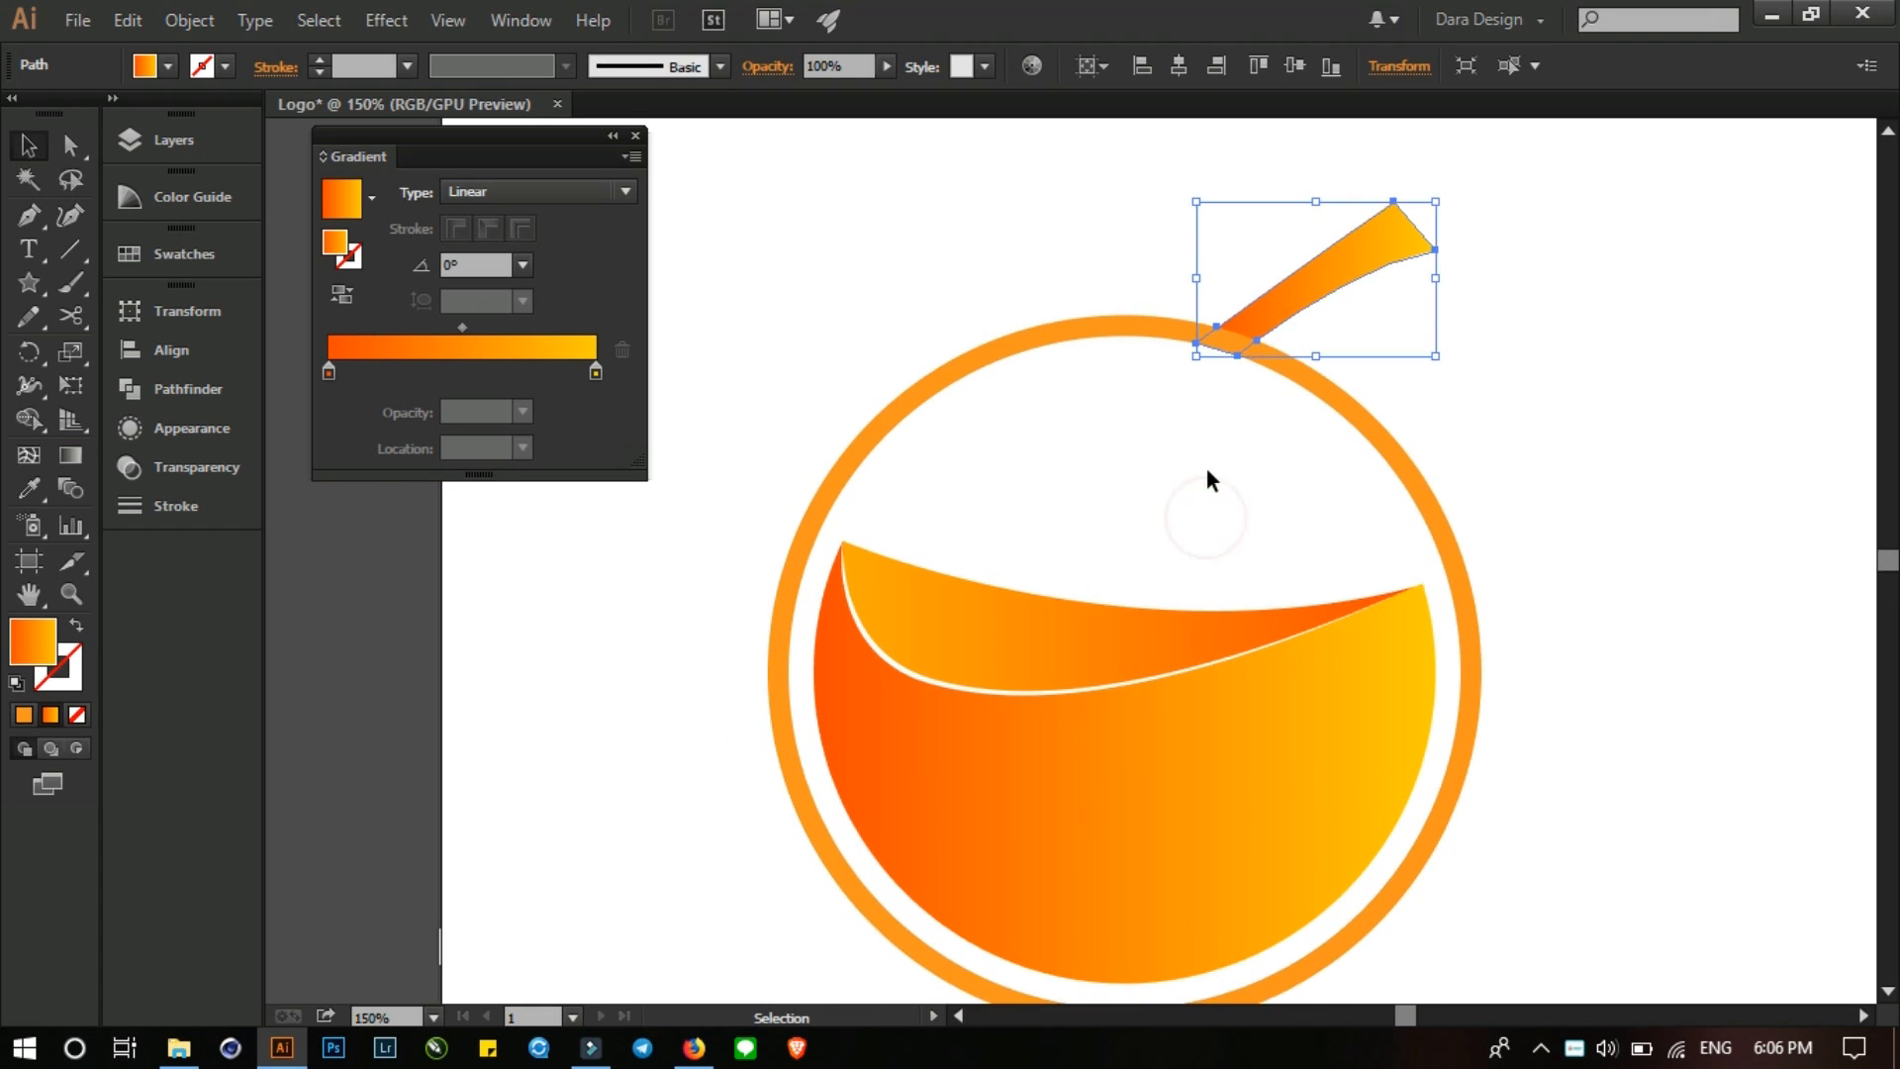
scroll(1204, 467, down, 1)
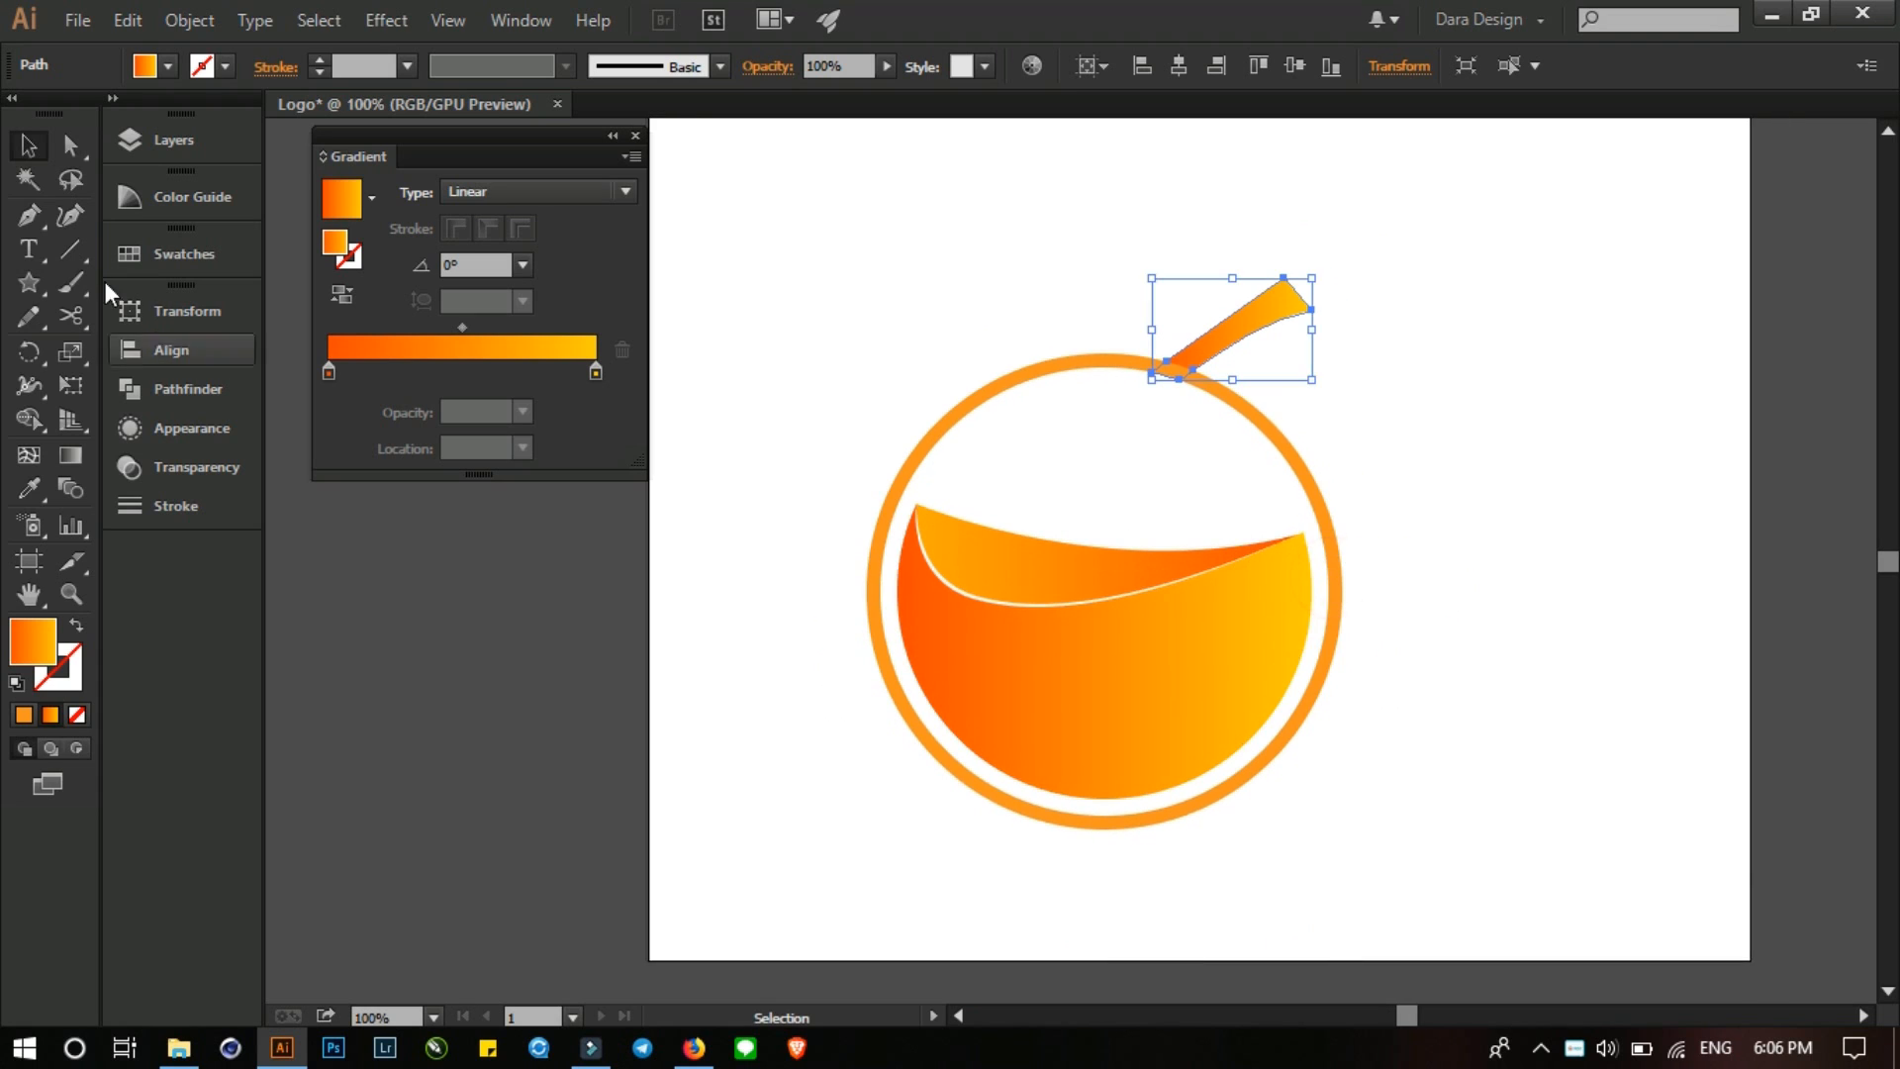
click(29, 282)
click(111, 352)
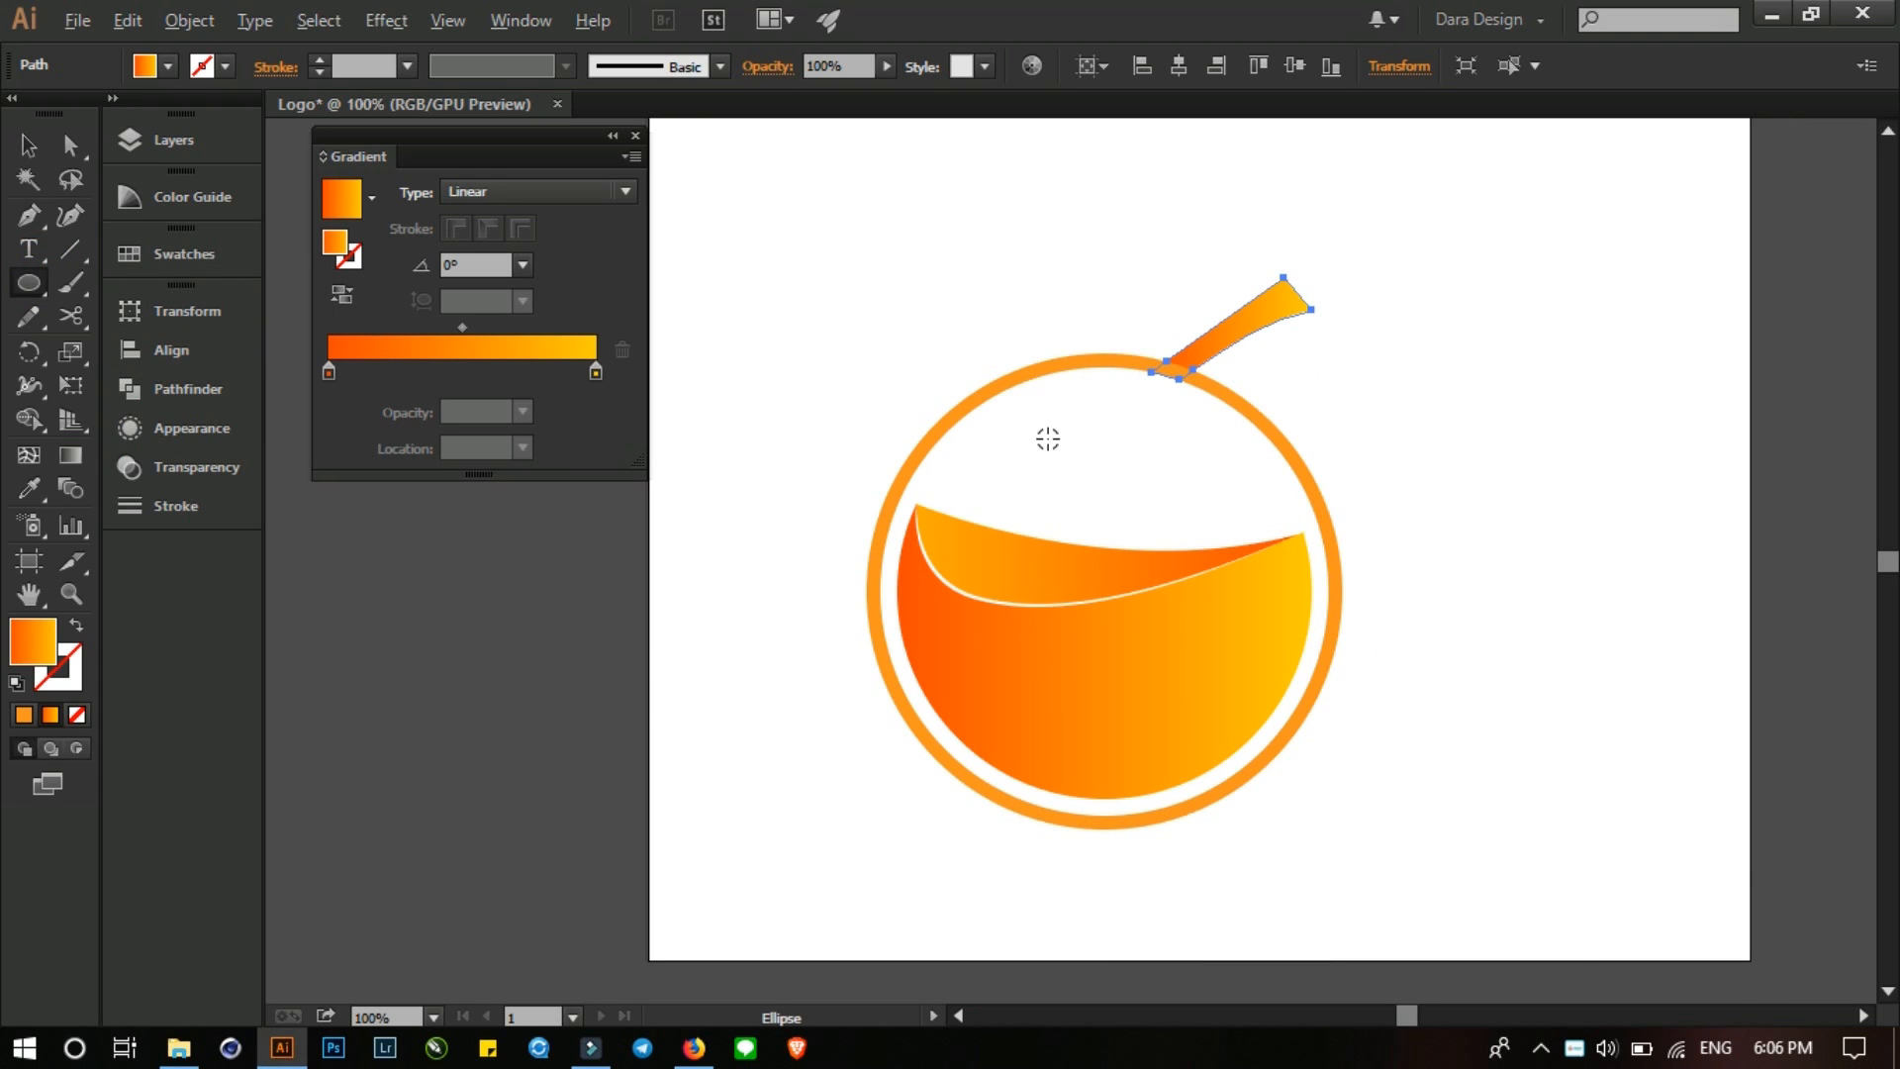
scroll(1048, 437, up, 1)
mouse_move(857, 514)
mouse_down()
mouse_move(896, 548)
mouse_move(1020, 473)
mouse_move(1017, 421)
mouse_move(1230, 619)
mouse_move(1208, 611)
mouse_up()
- Copy the small circle to the right, enlarge the copy into a big bubble above the crescent, and deselect it
click(29, 145)
click(1057, 471)
drag(1114, 546, 1074, 502)
drag(1184, 586, 1186, 592)
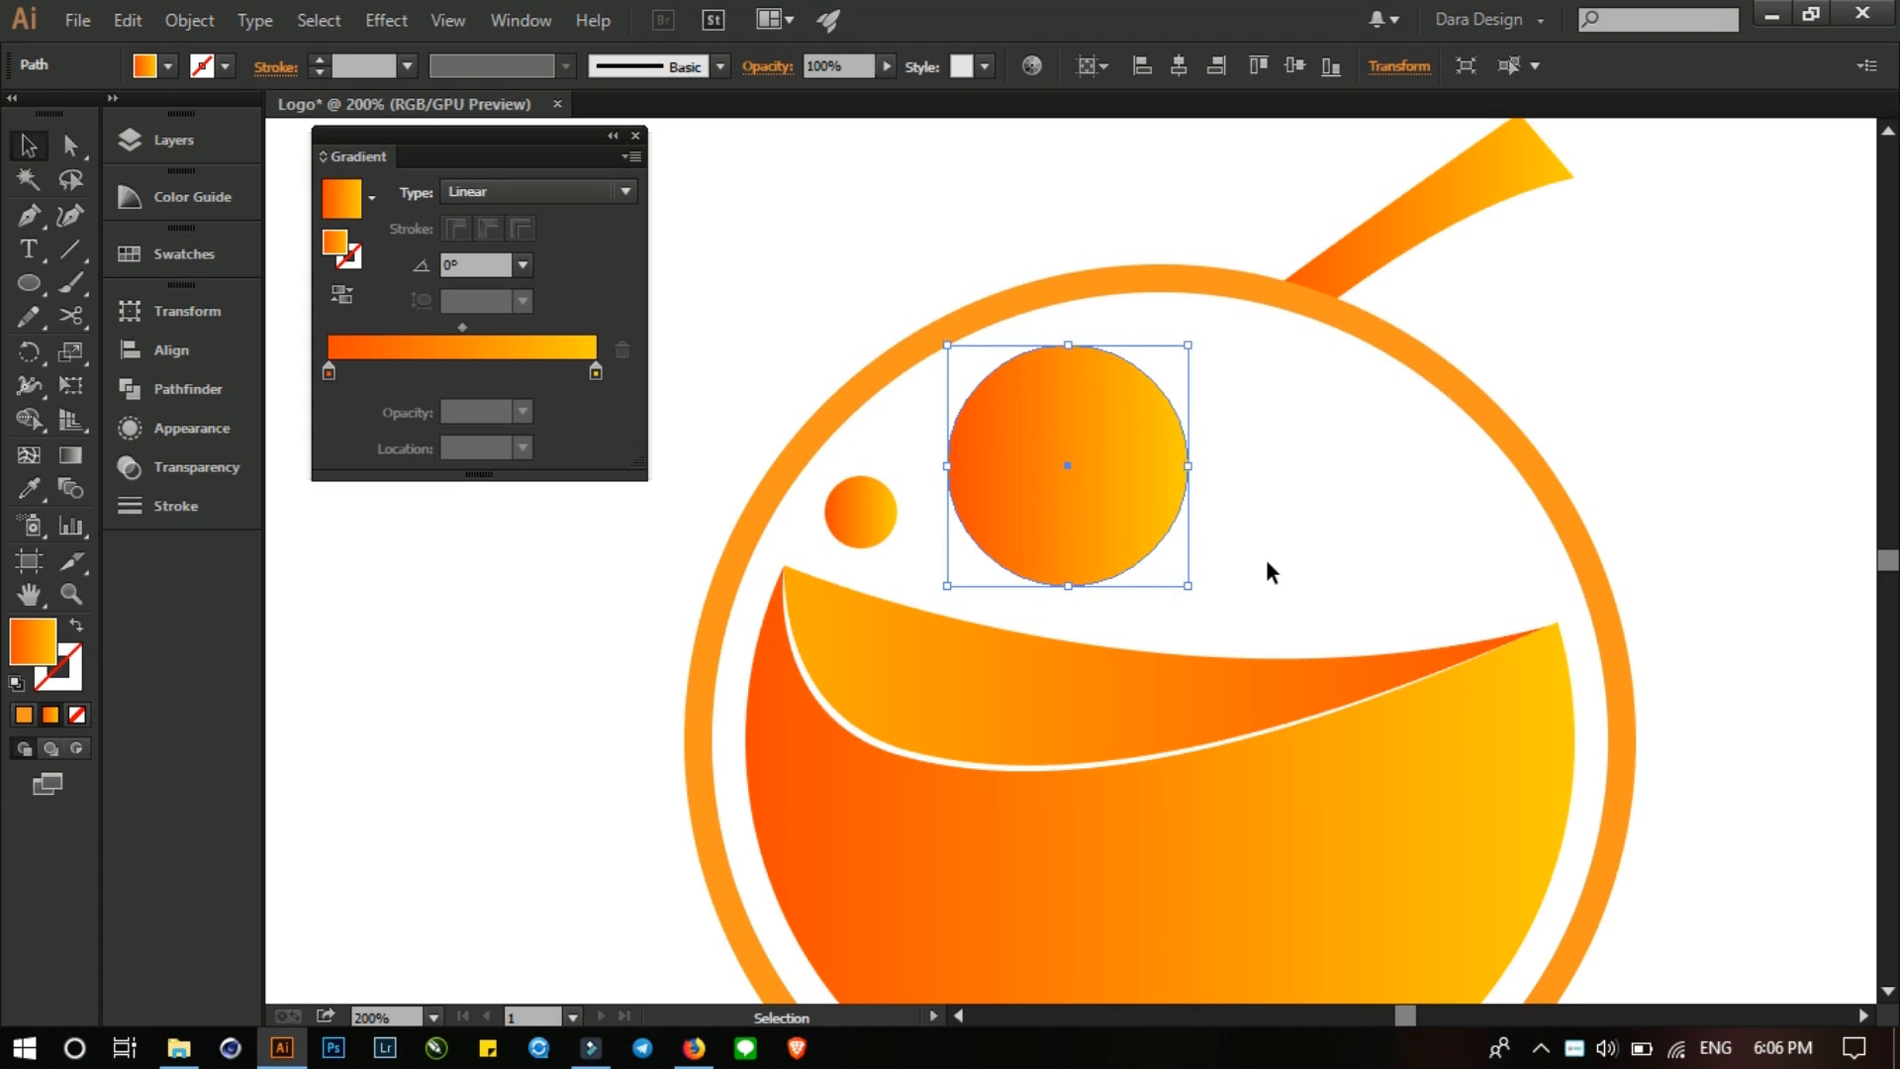
click(1263, 564)
- Add four more circle copies of different sizes to the right of the big circle, scaling them as small and medium bubbles
drag(856, 517, 1299, 464)
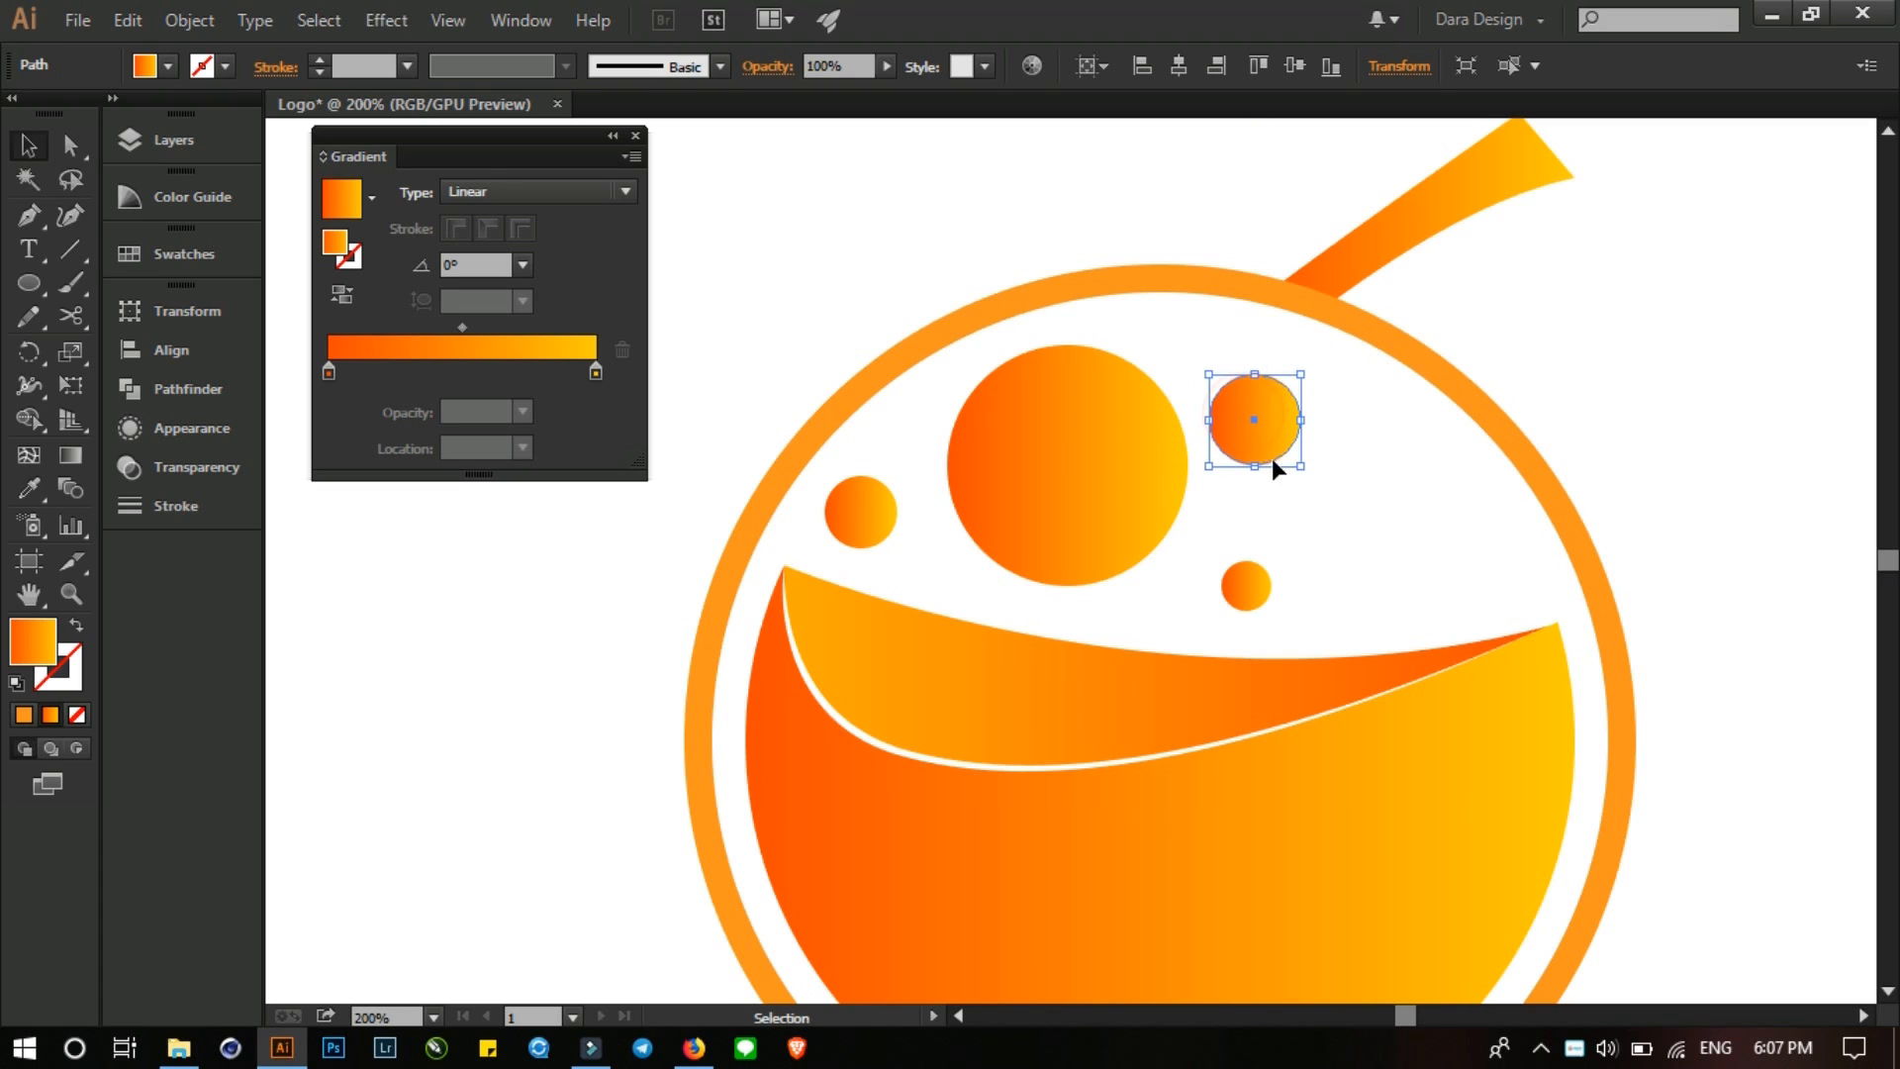
drag(1259, 593, 1445, 497)
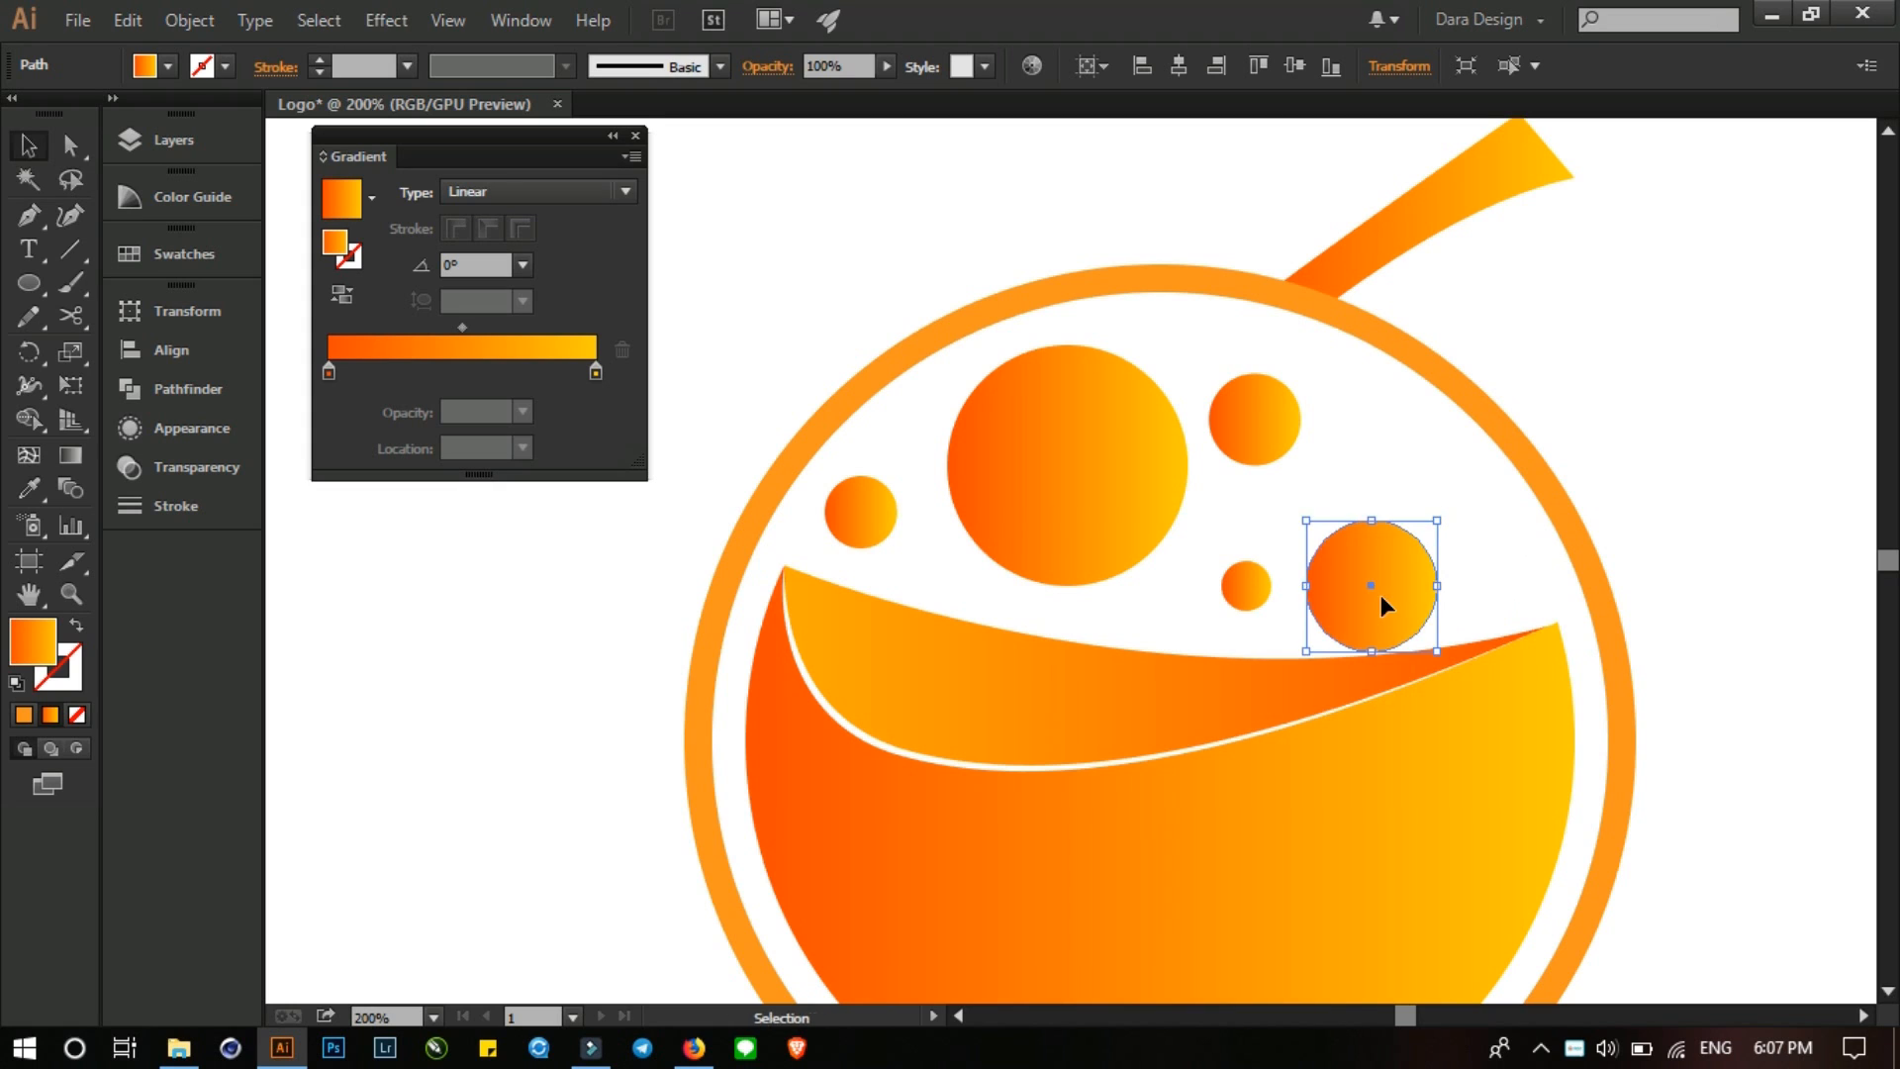
drag(1380, 595, 1391, 432)
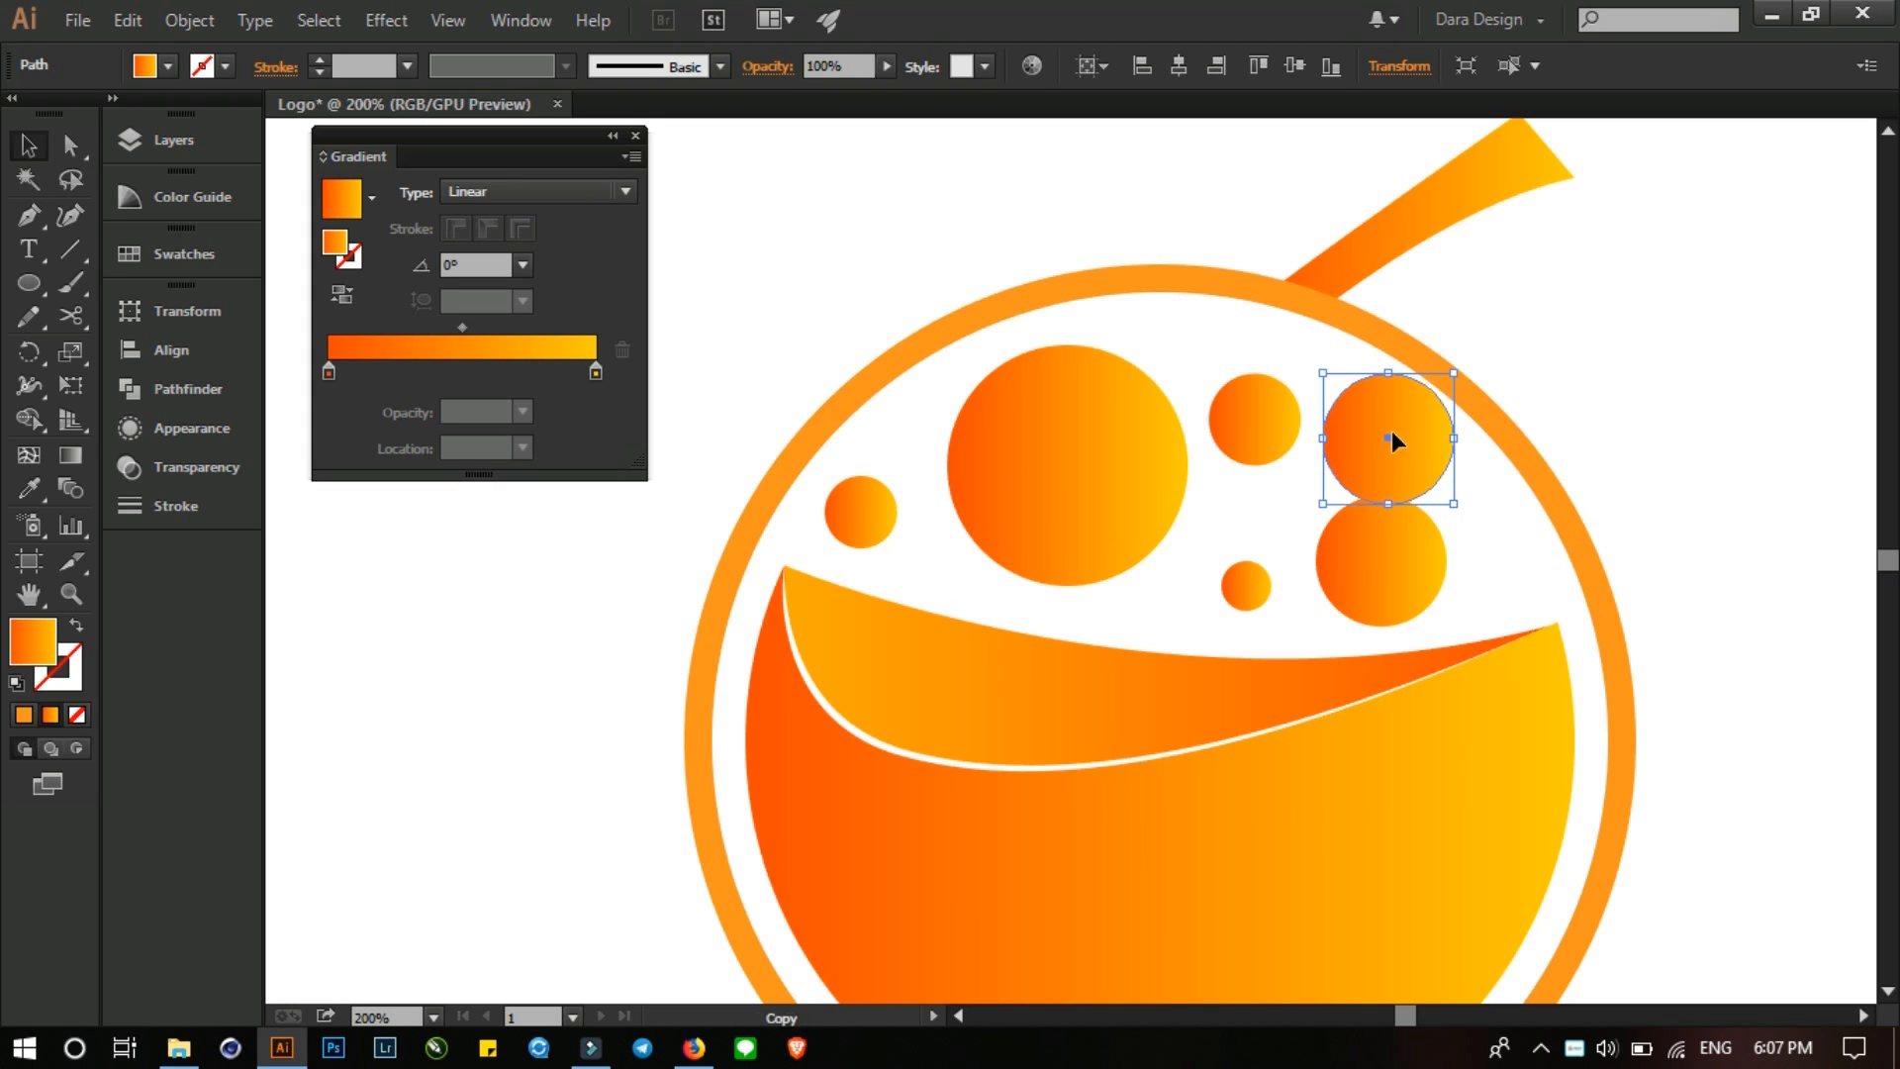
drag(1453, 507, 1415, 465)
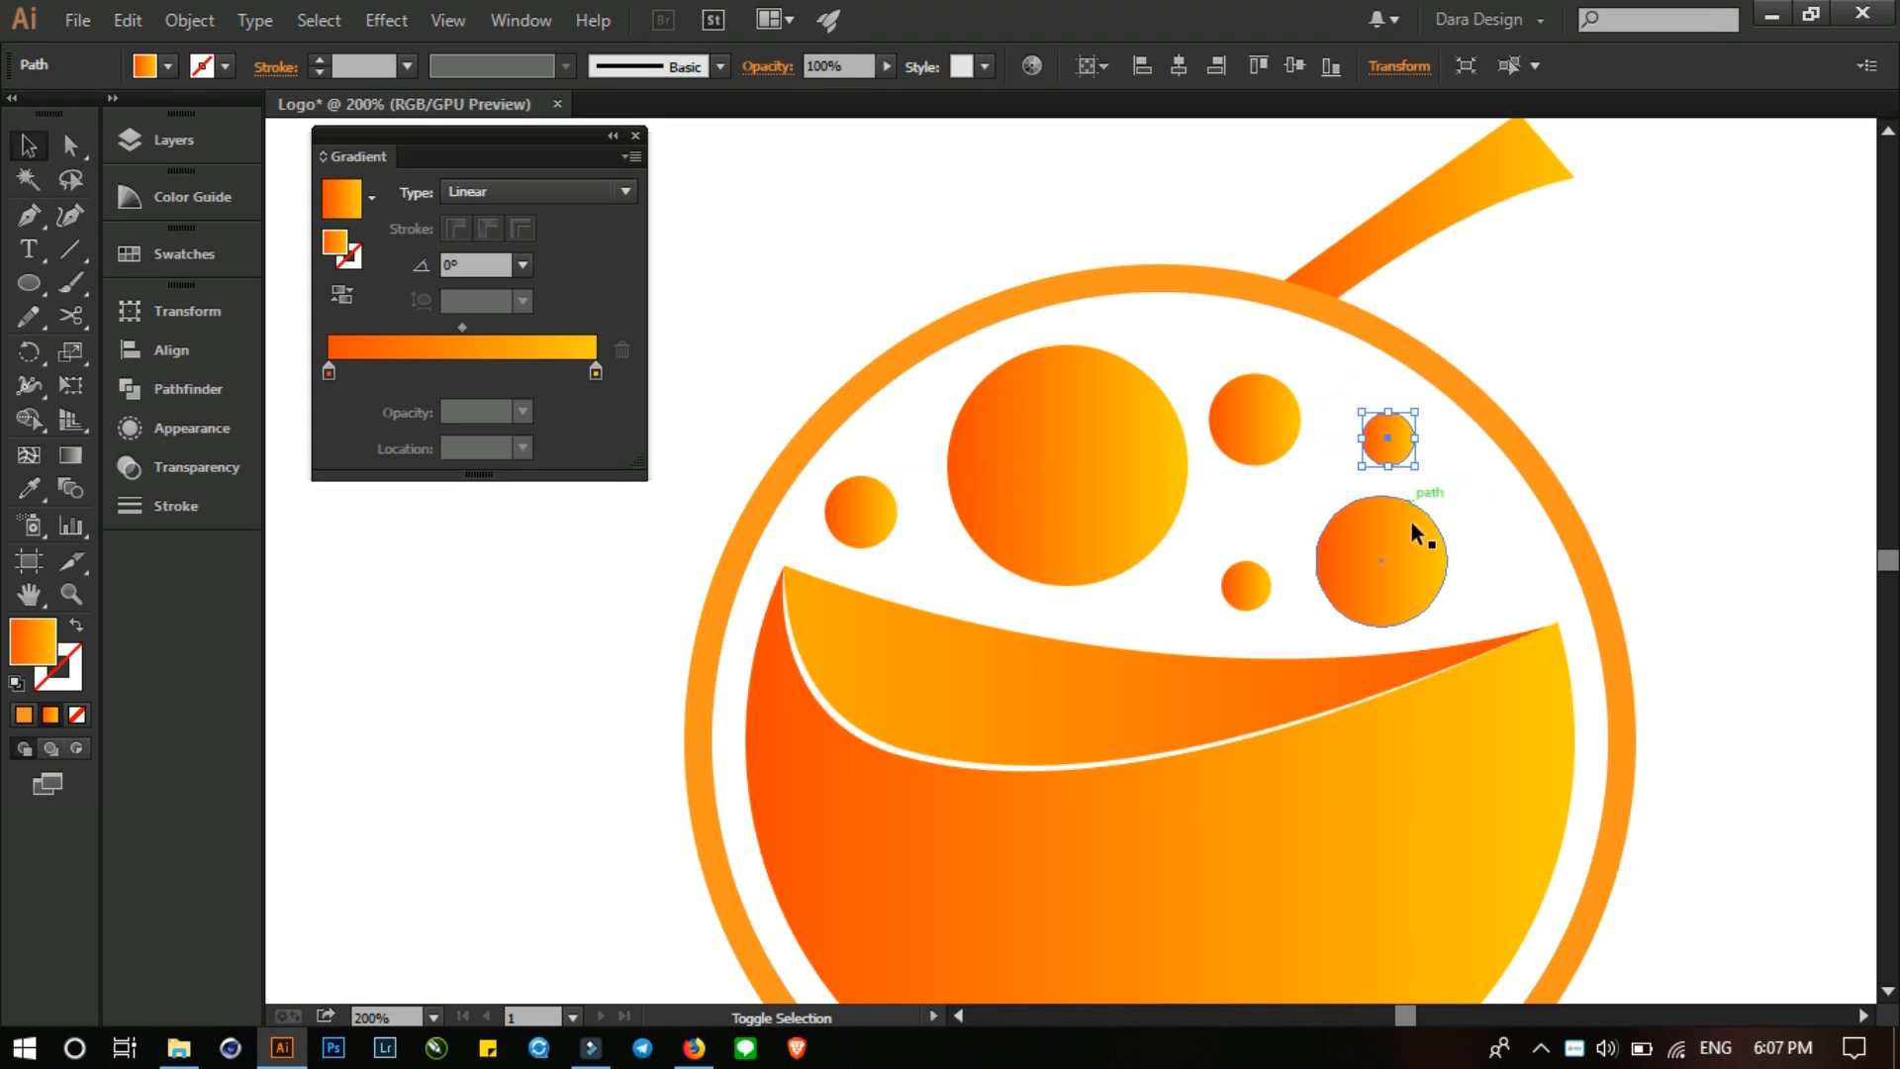
- Reverse the gradient on the small upper-right circle, the tiny lower circle and the big circle
click(341, 295)
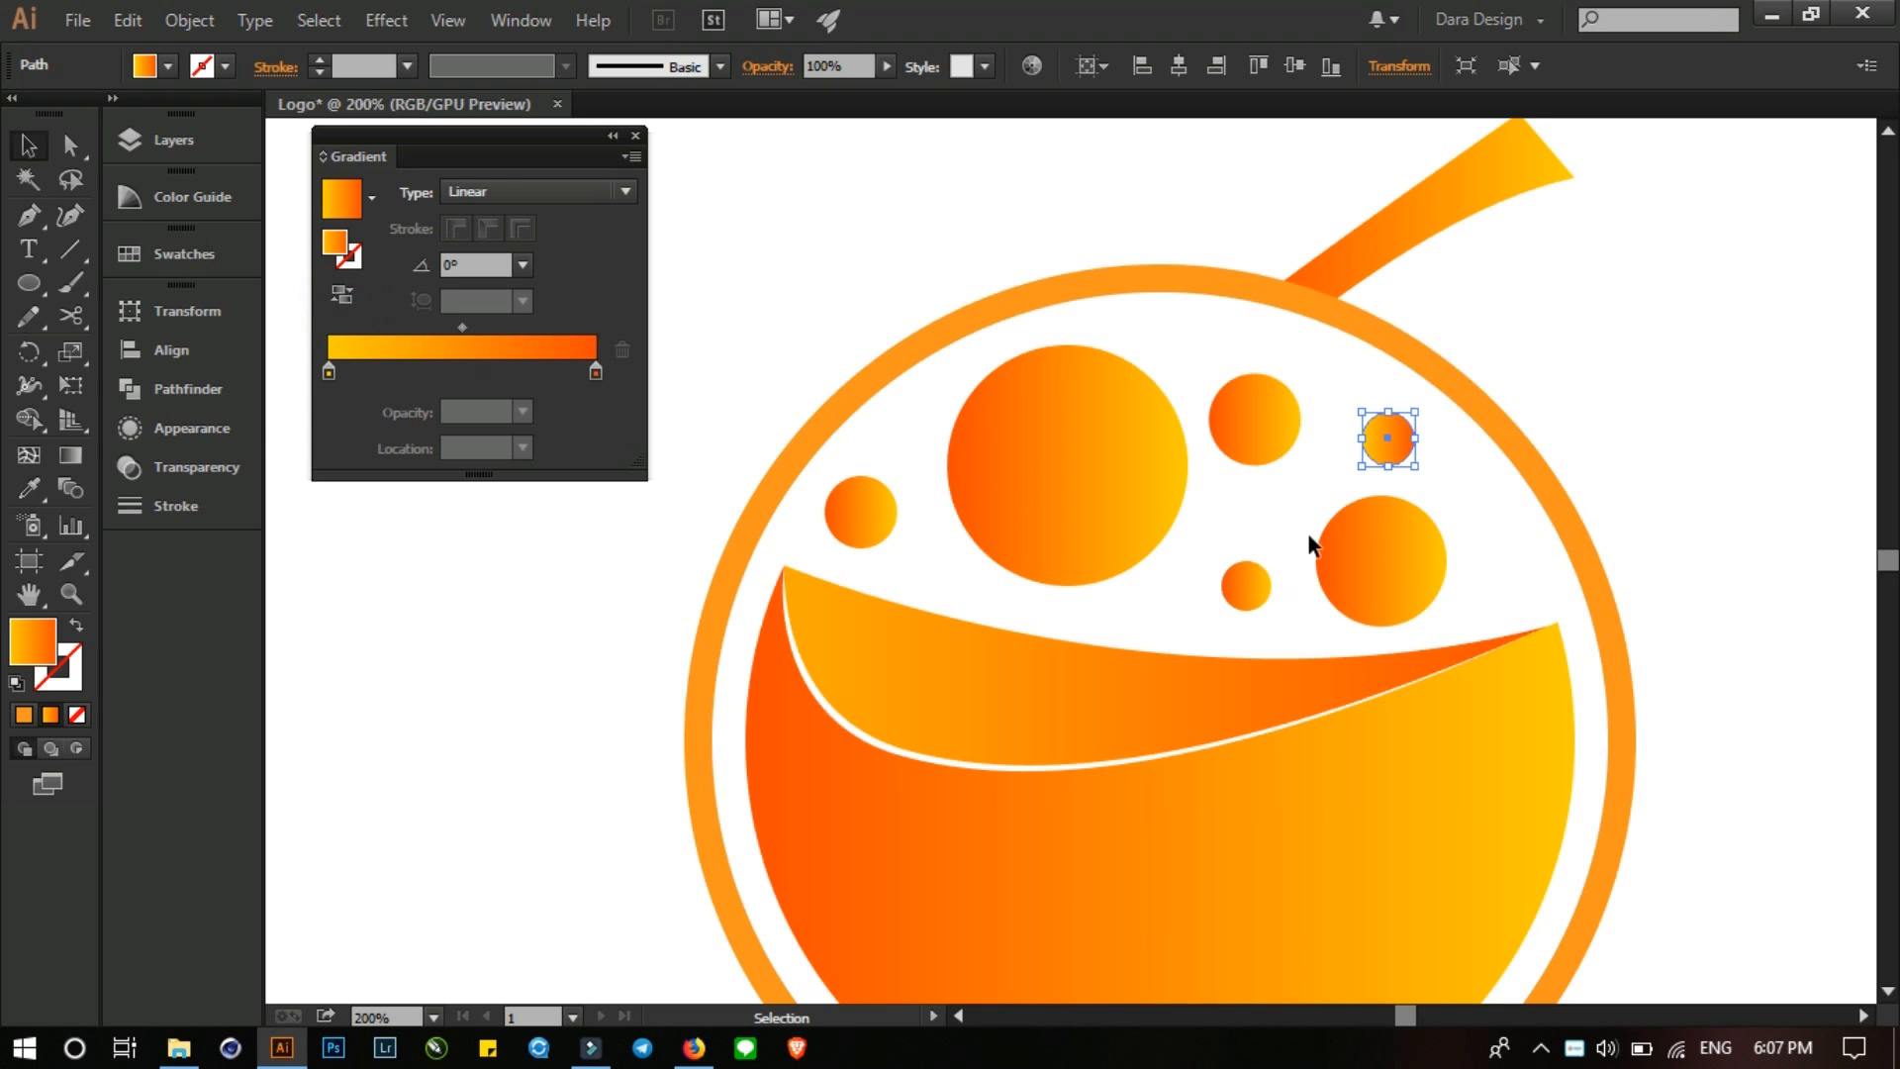
click(341, 295)
click(342, 295)
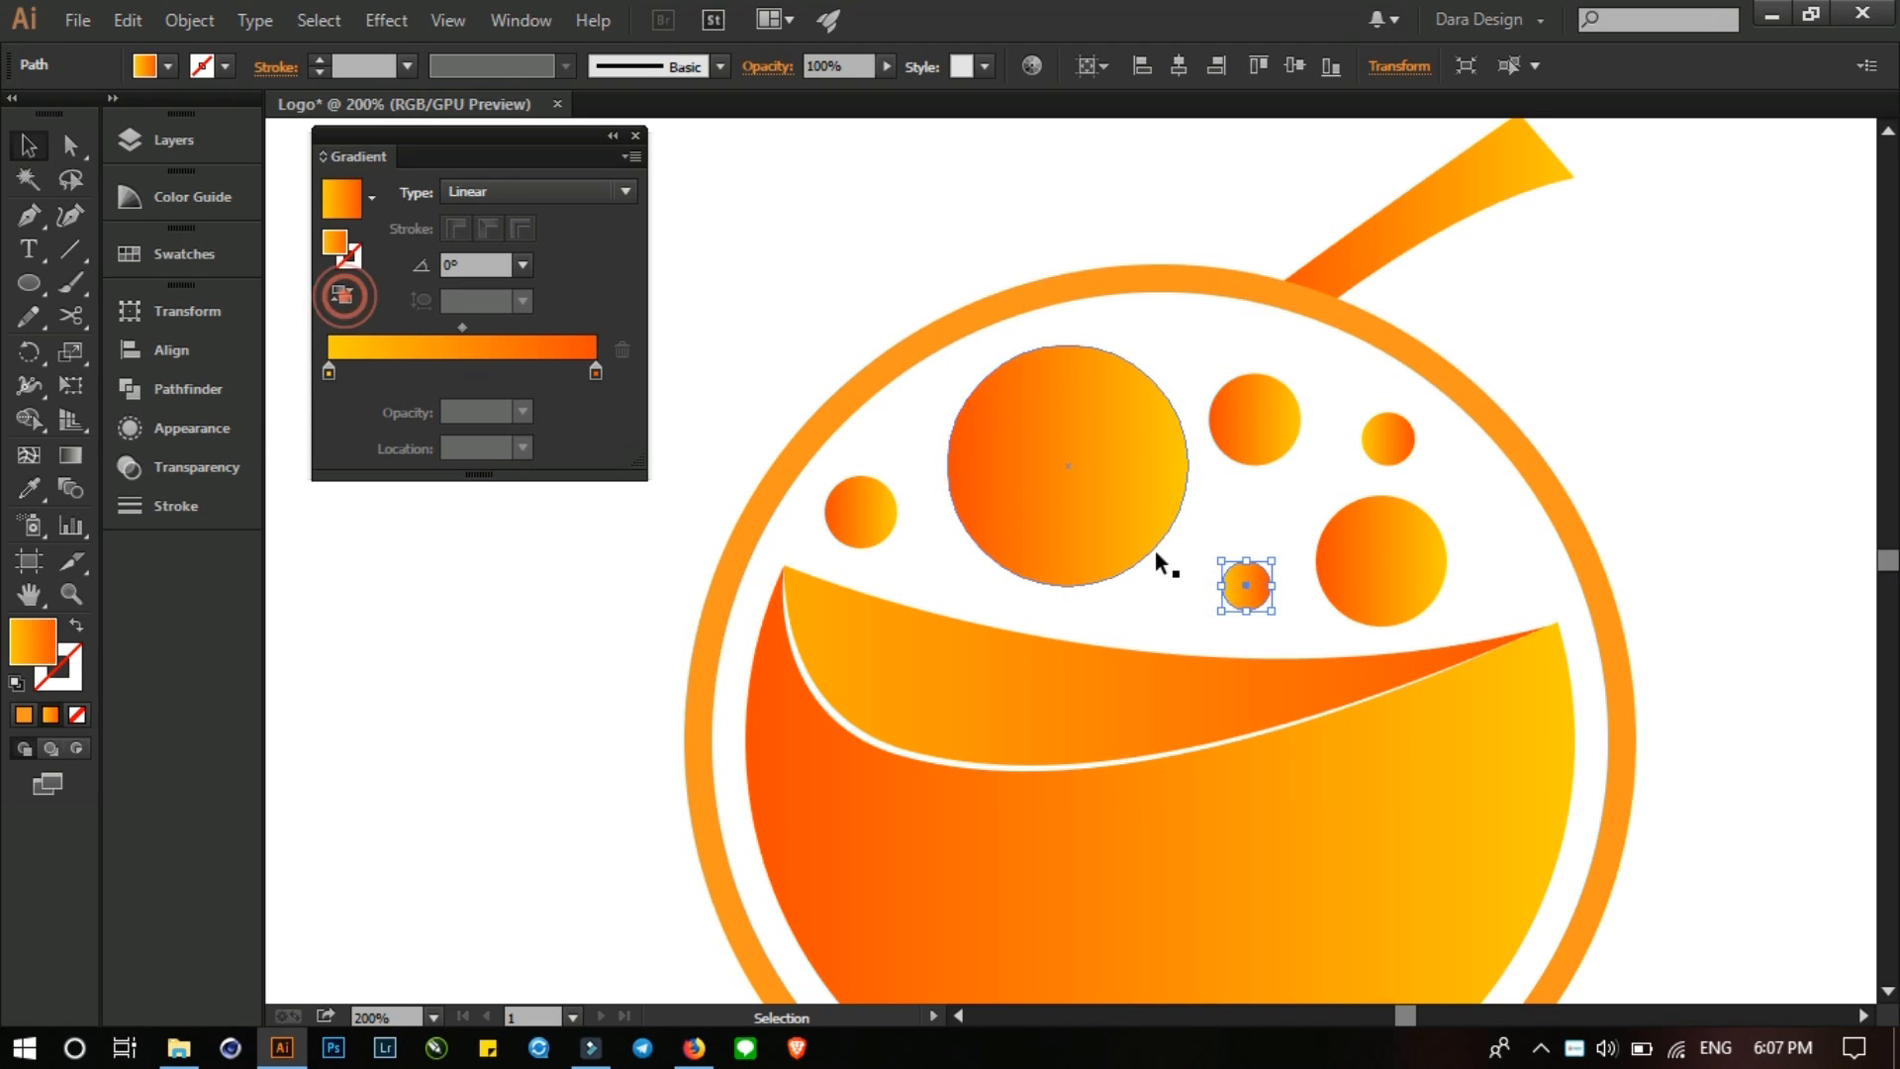
click(1051, 477)
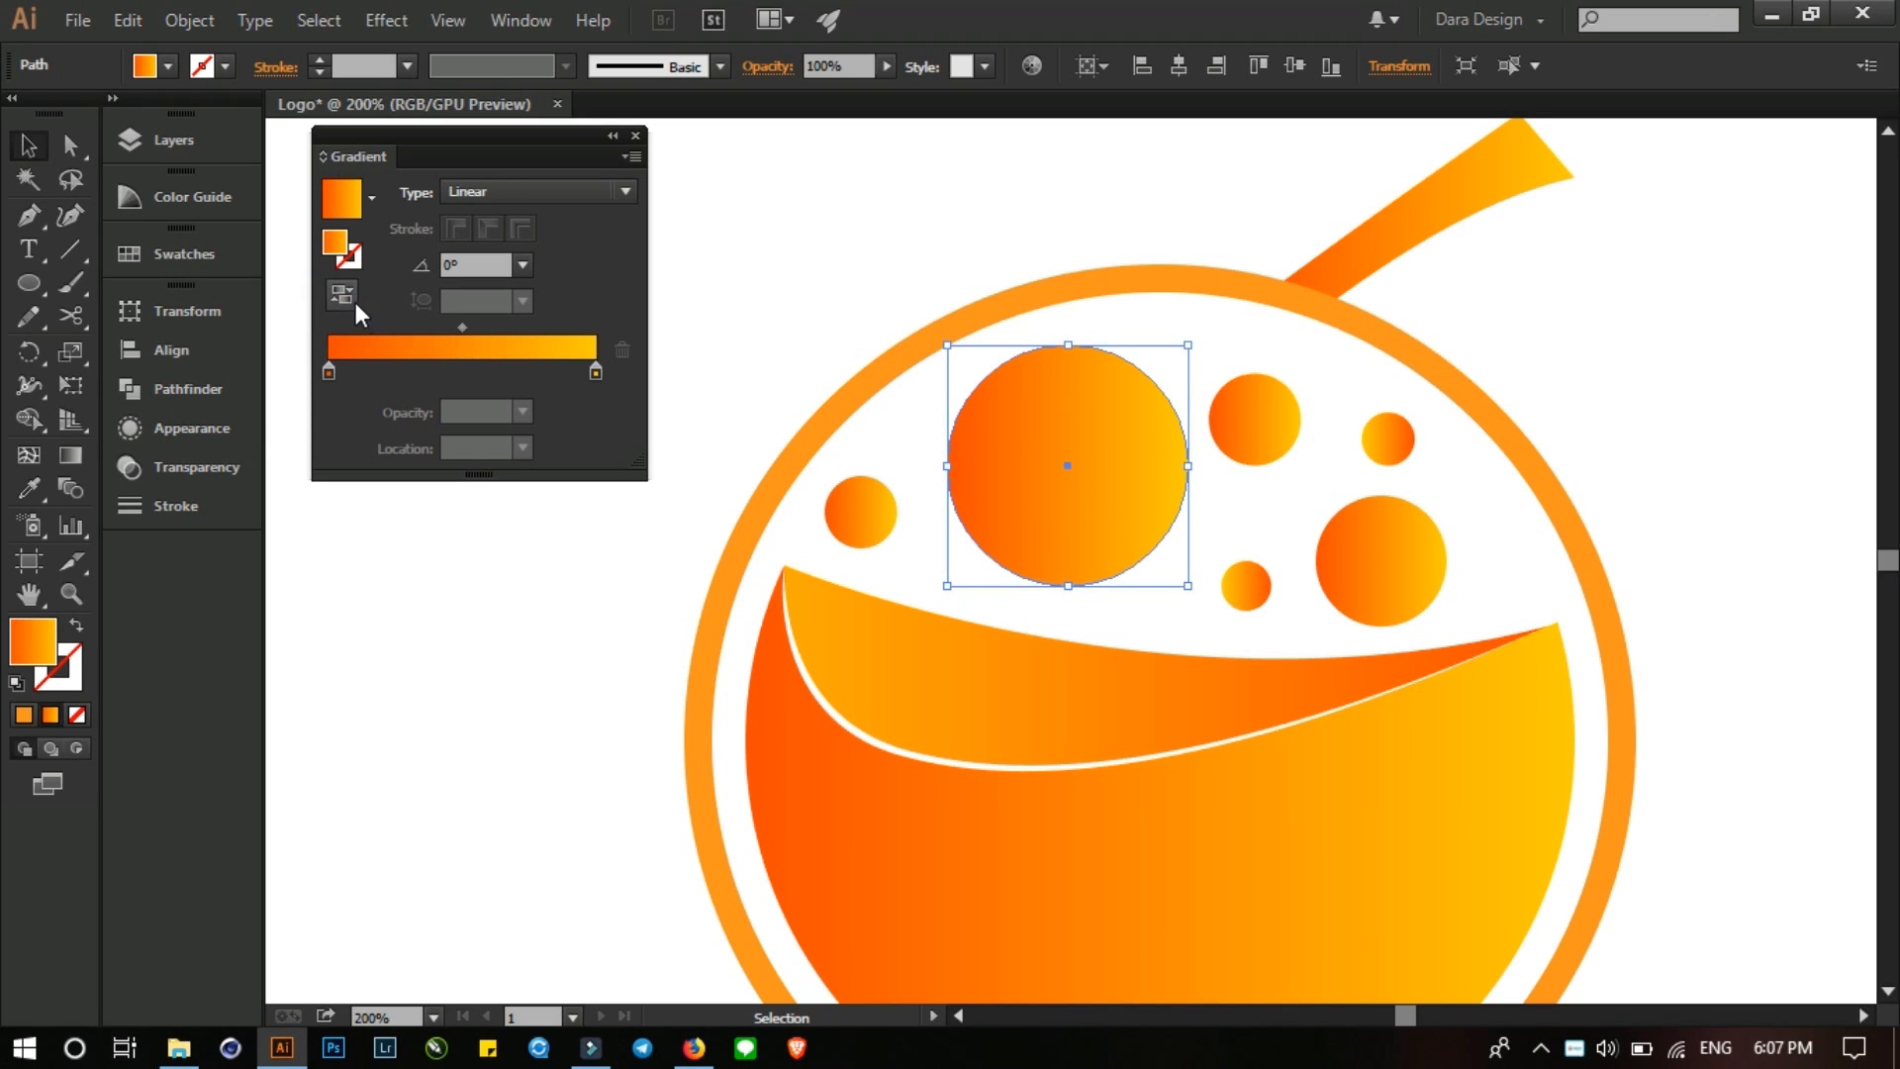
click(342, 295)
click(1642, 405)
- Copy the medium lower-right circle toward the ring's right edge and shrink the copy to a tiny bubble
drag(1632, 518, 1532, 462)
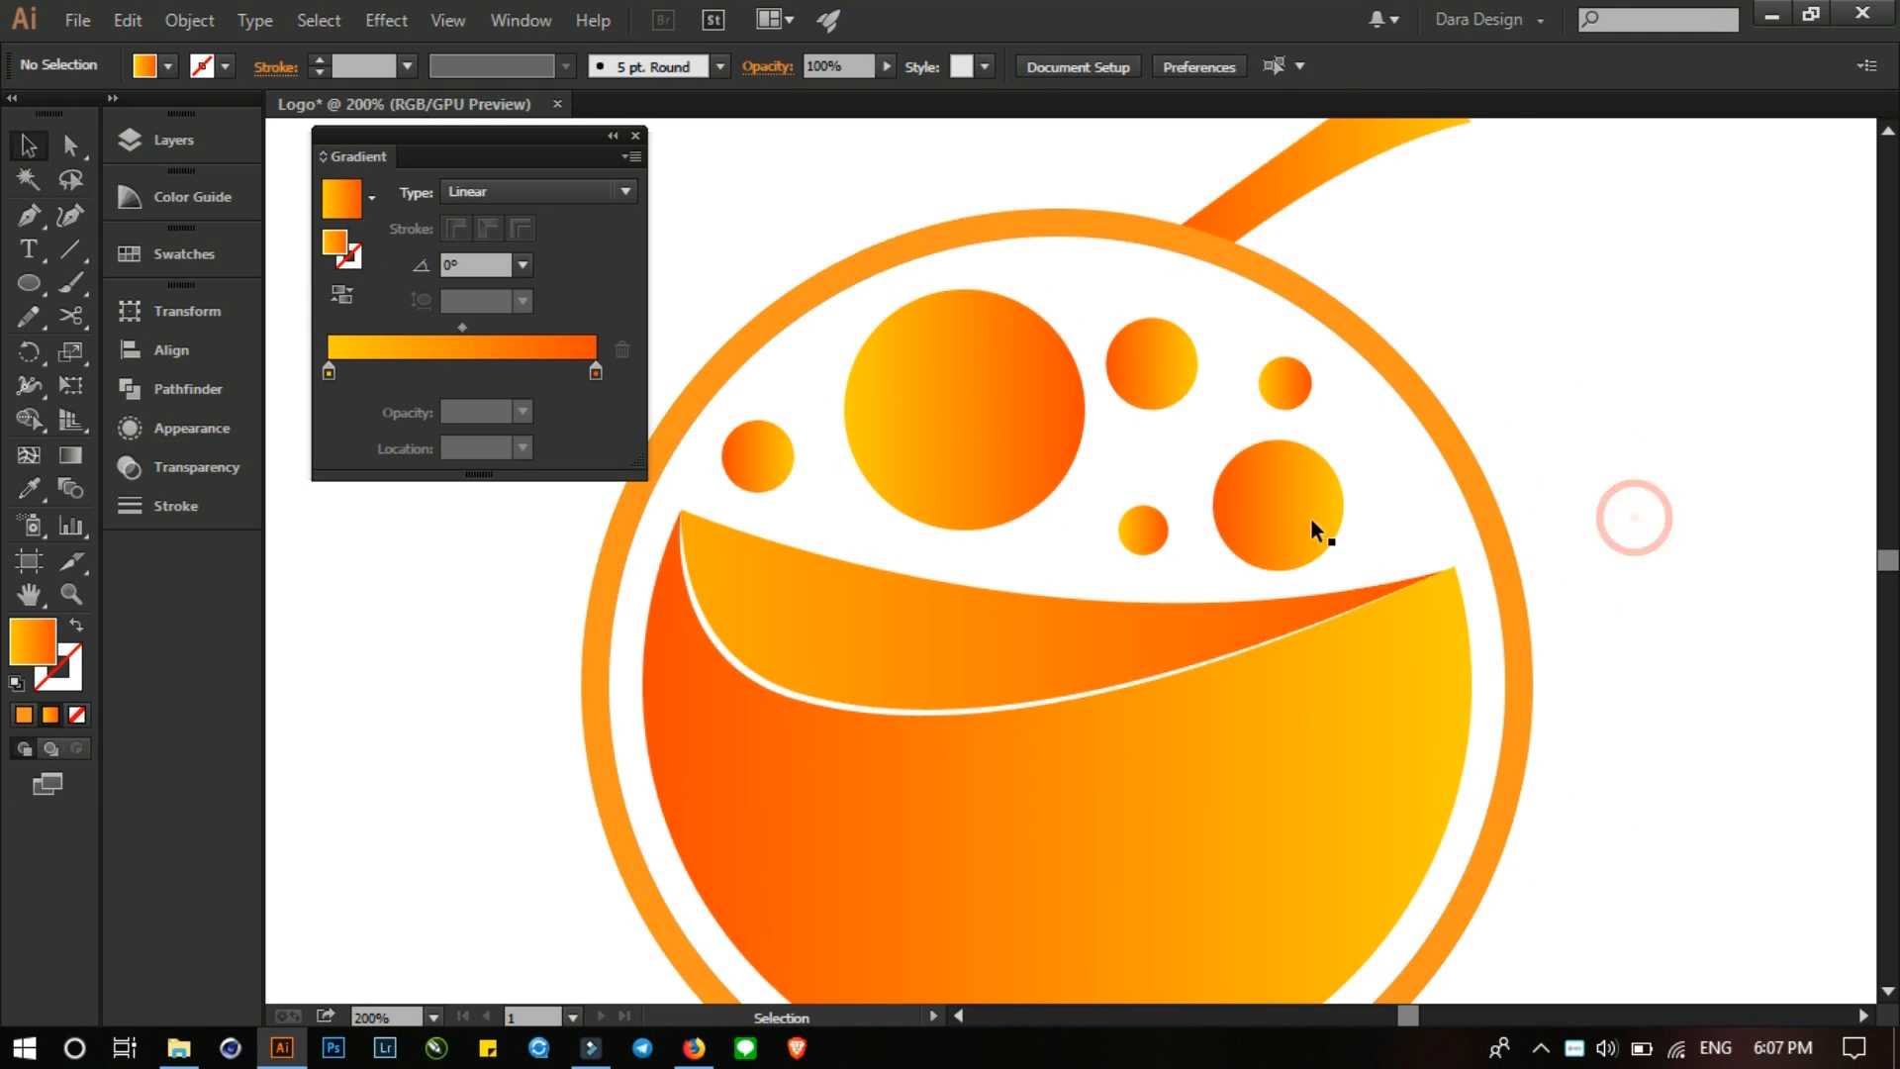
click(1285, 534)
drag(1285, 534, 1377, 533)
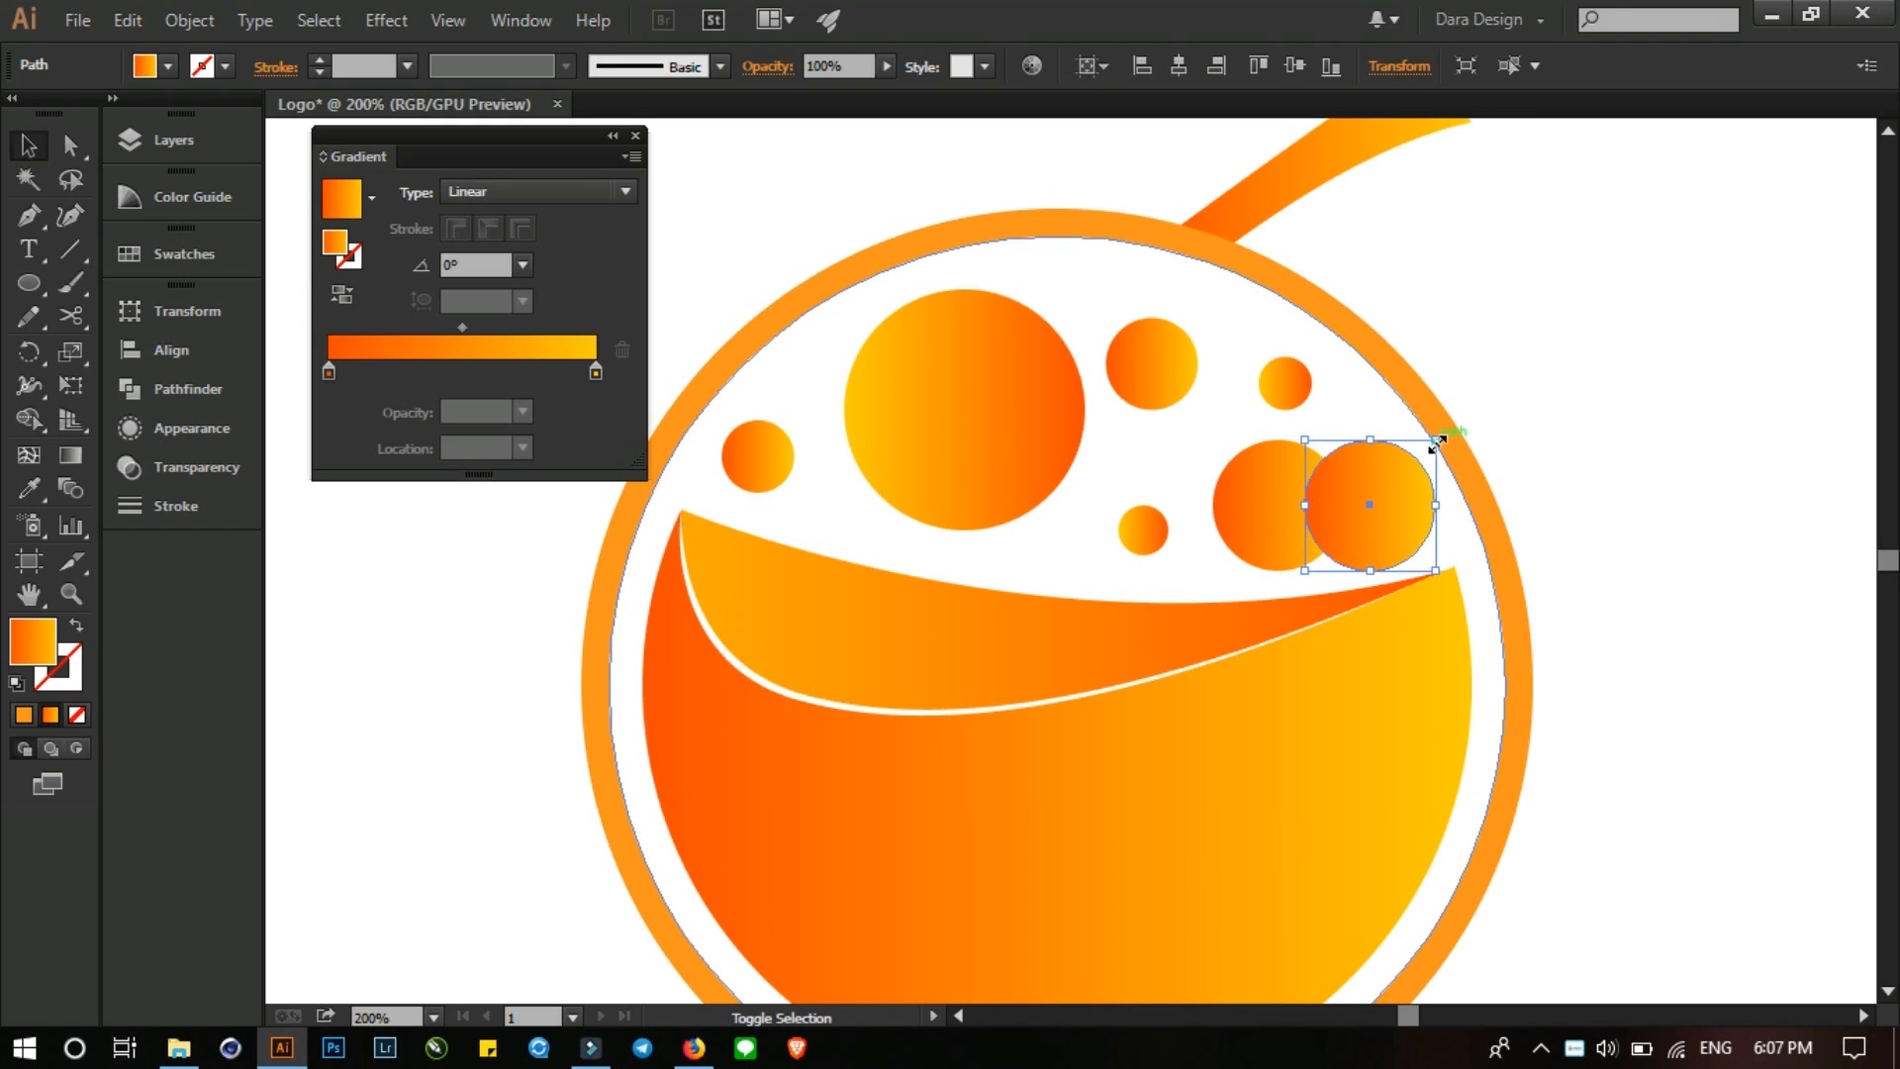
drag(1437, 442, 1410, 517)
click(1533, 411)
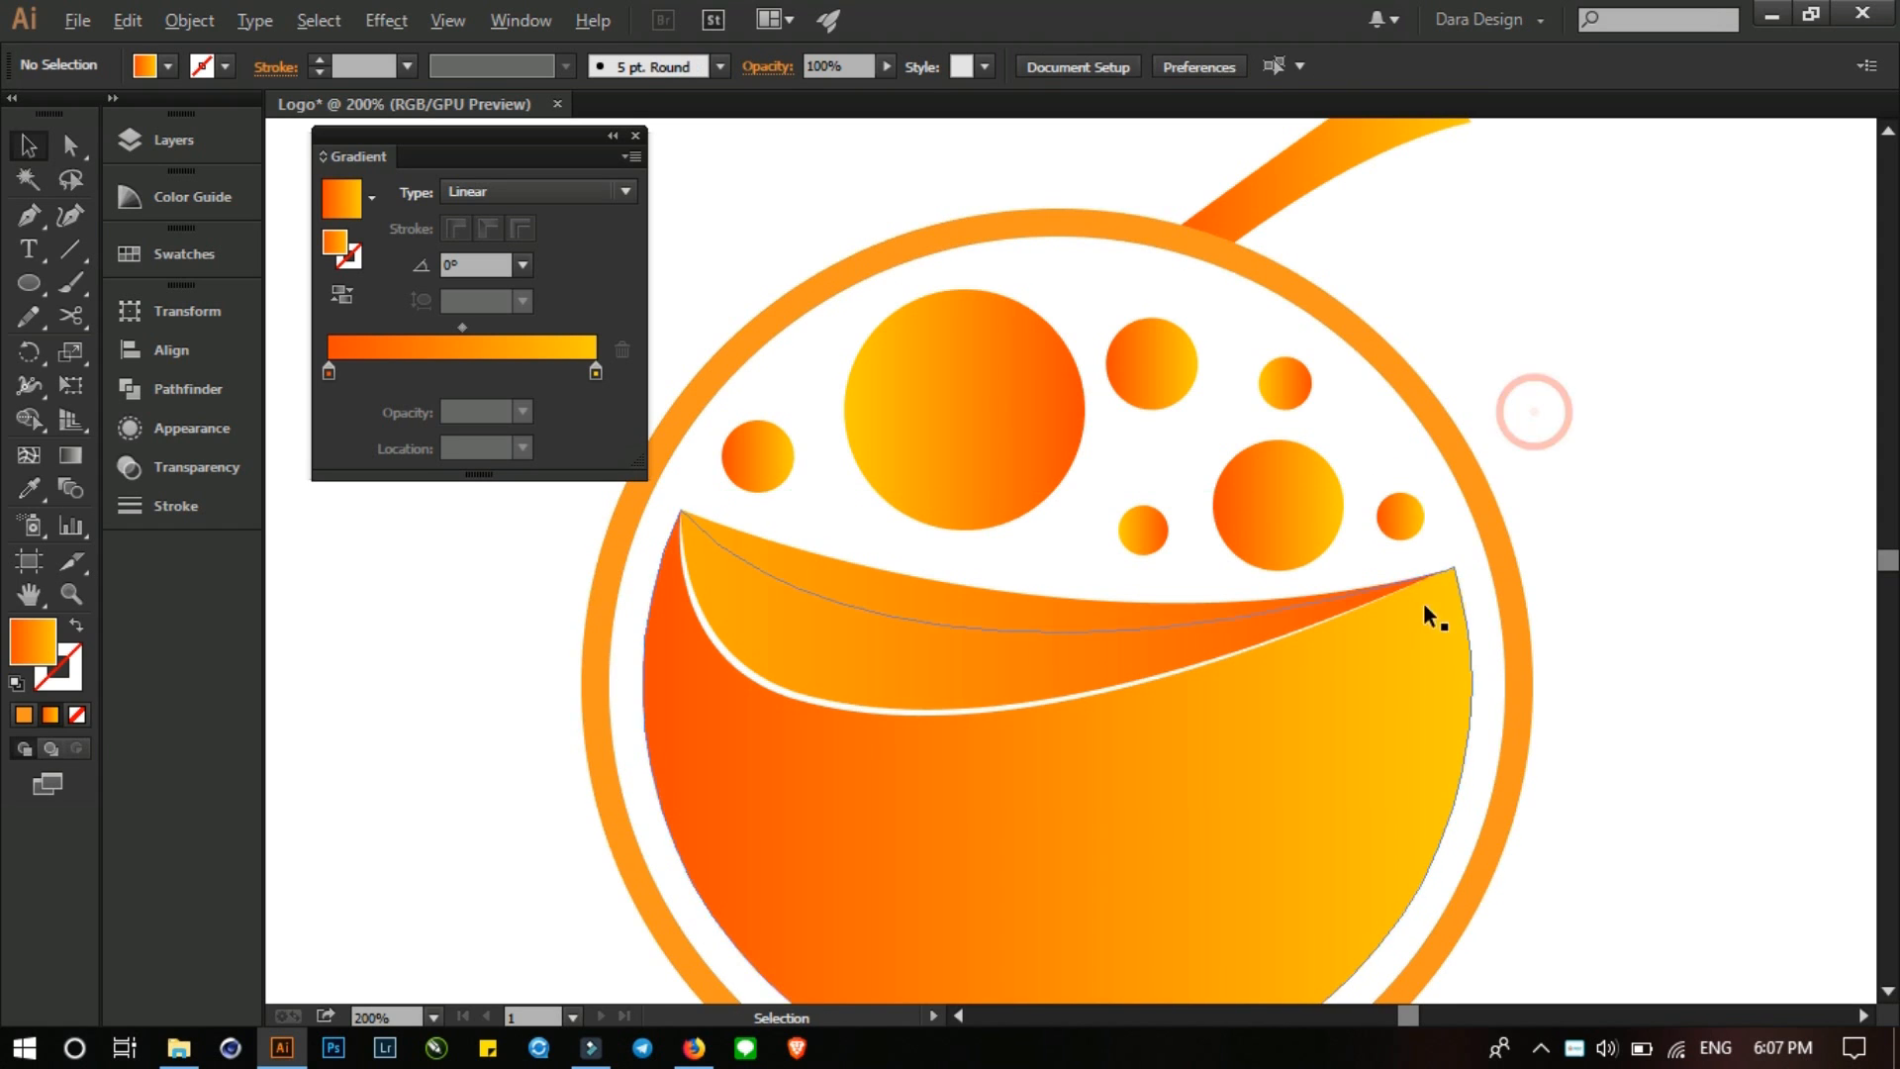
- Delete the unused white leaf shape beside the artboard
scroll(1333, 558, down, 4)
drag(1423, 718, 1220, 681)
scroll(1244, 503, up, 2)
scroll(1396, 685, down, 2)
scroll(1395, 690, up, 1)
drag(1511, 643, 1650, 285)
key(Delete)
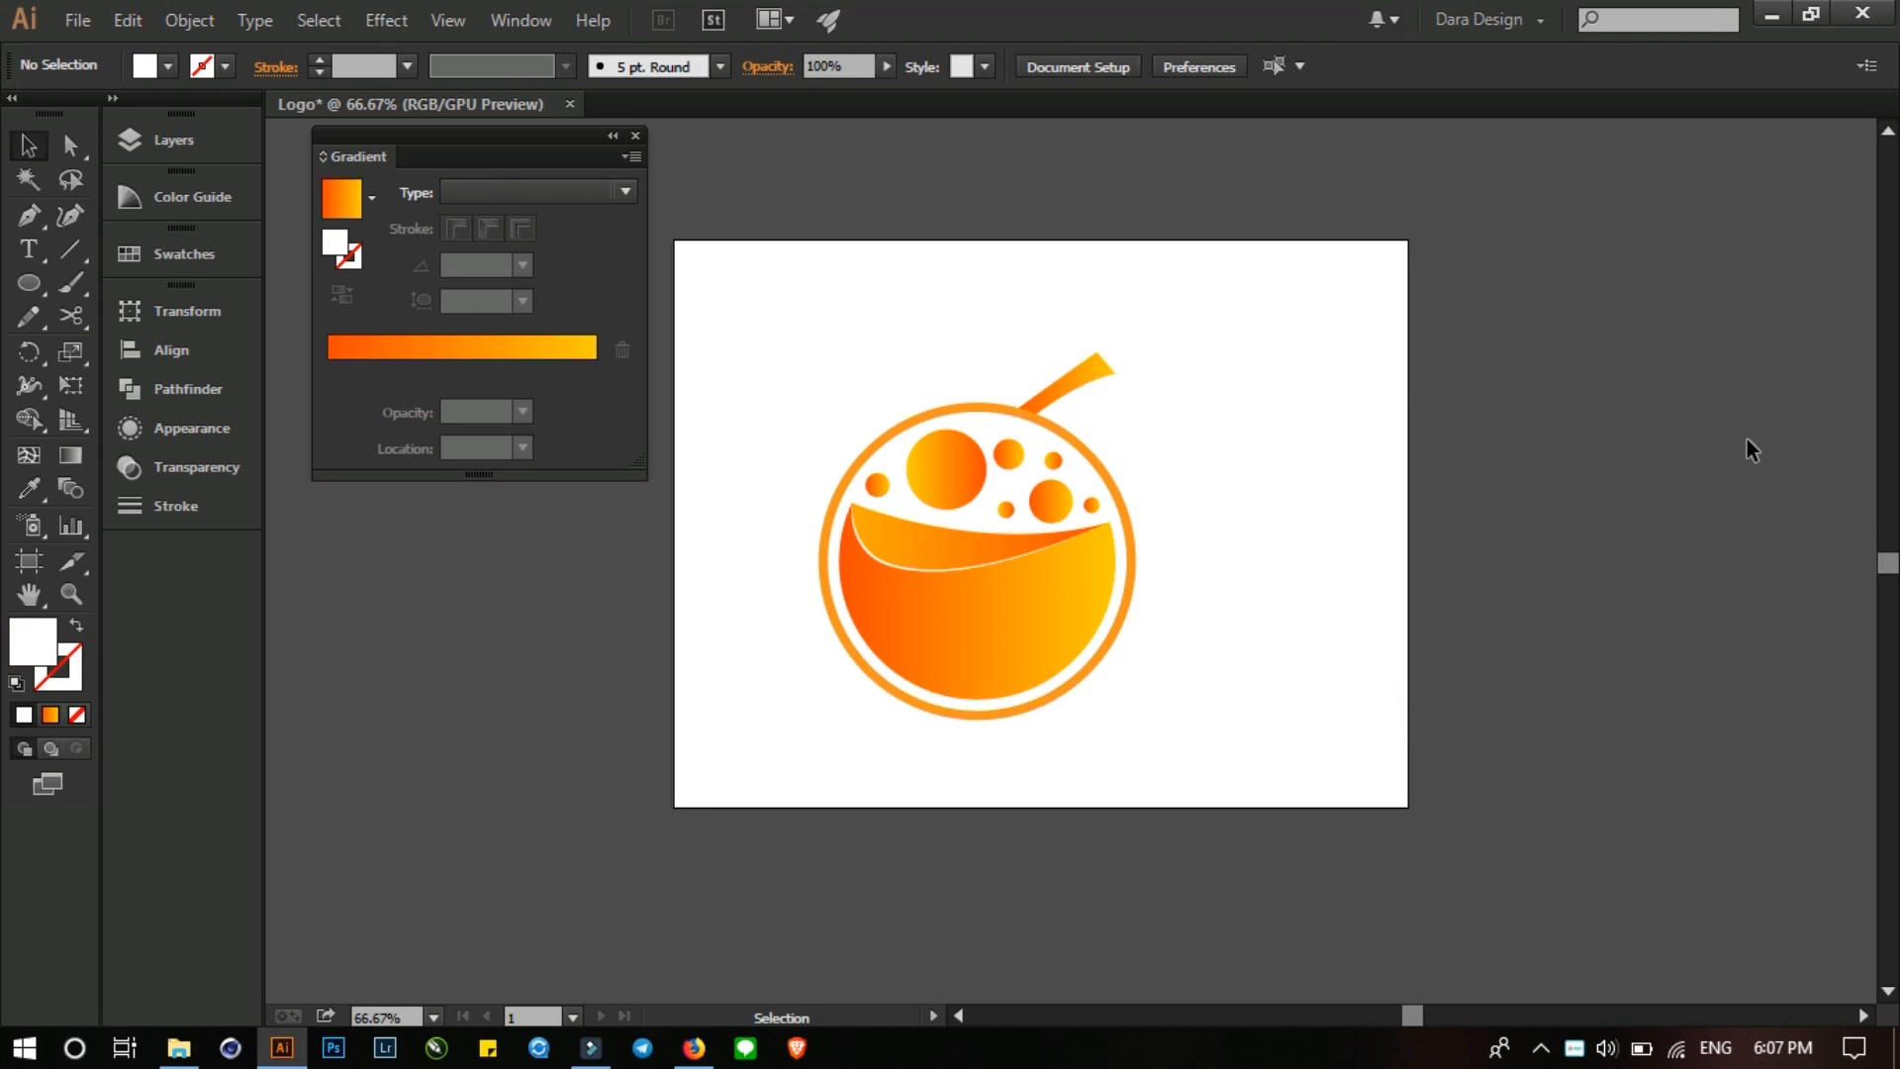
- Group all the logo shapes and centre the group horizontally and vertically on the artboard
drag(1328, 804, 803, 352)
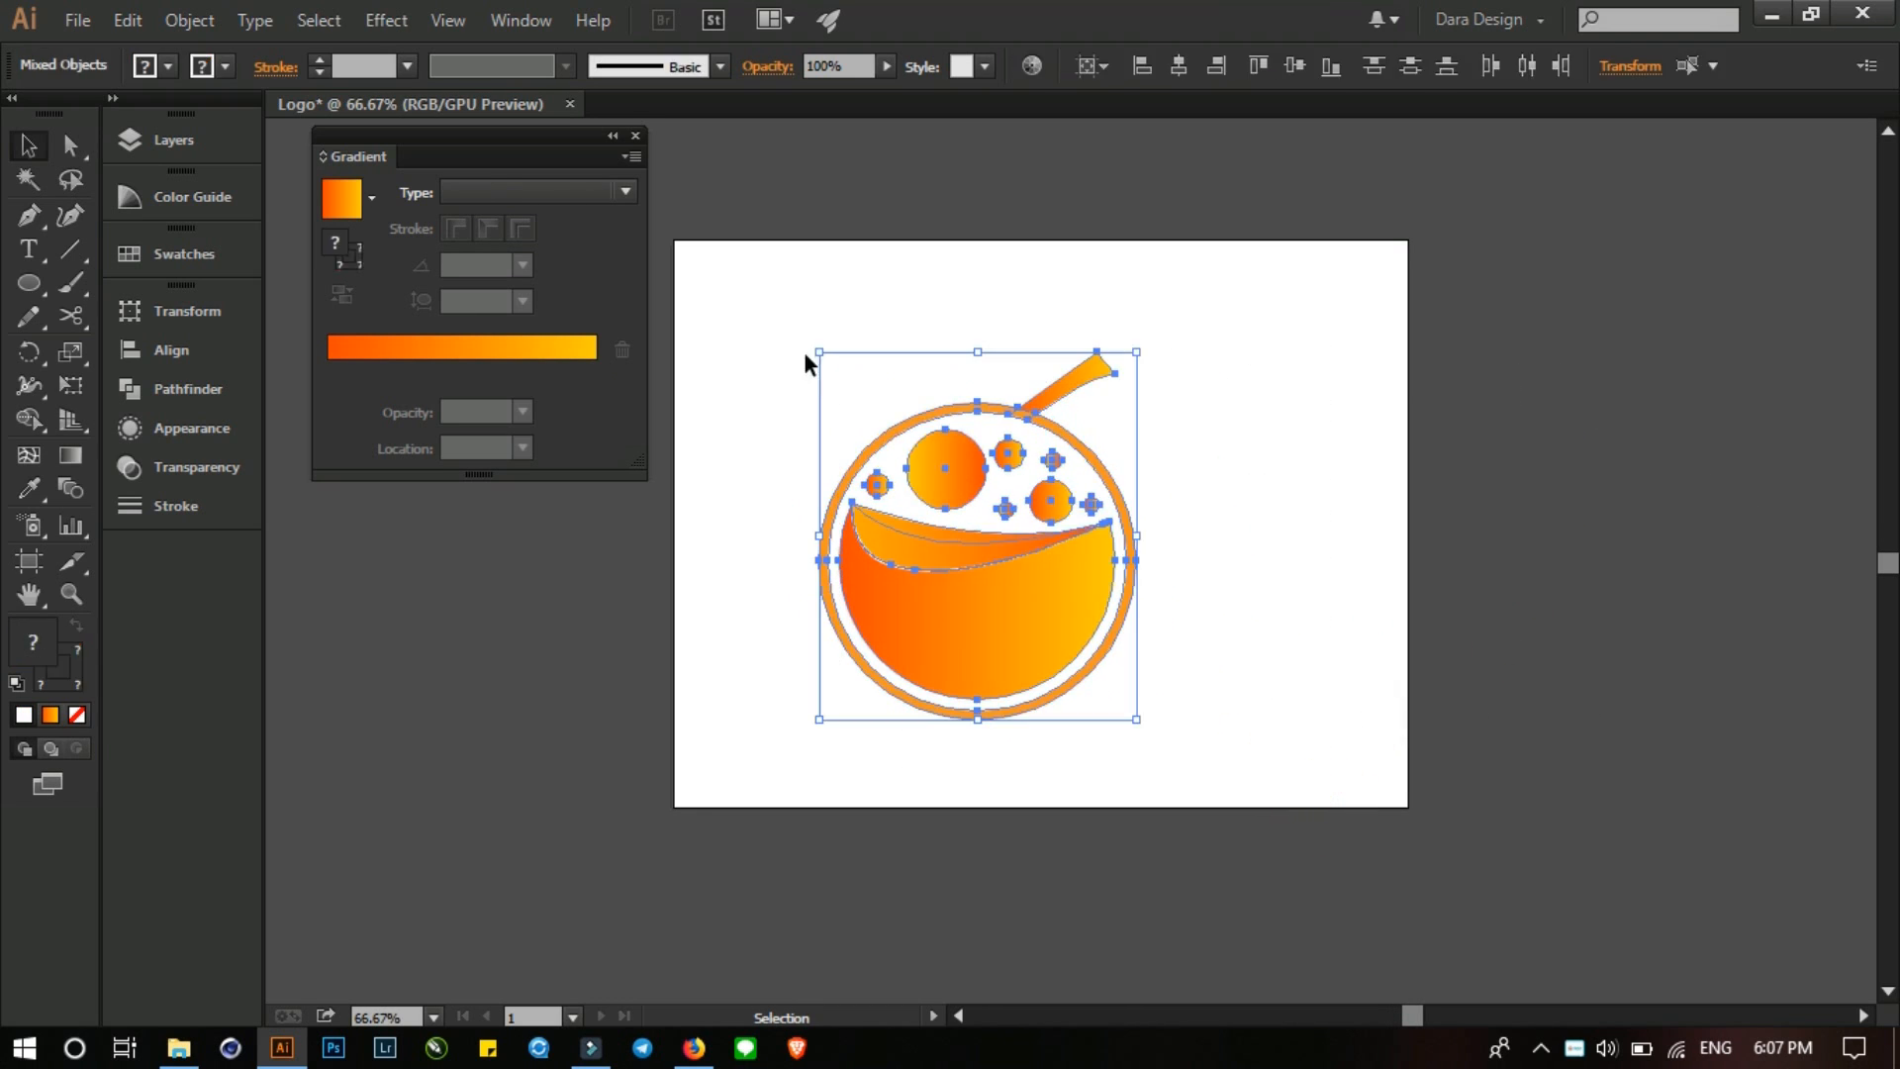
right_click(1000, 588)
click(1078, 720)
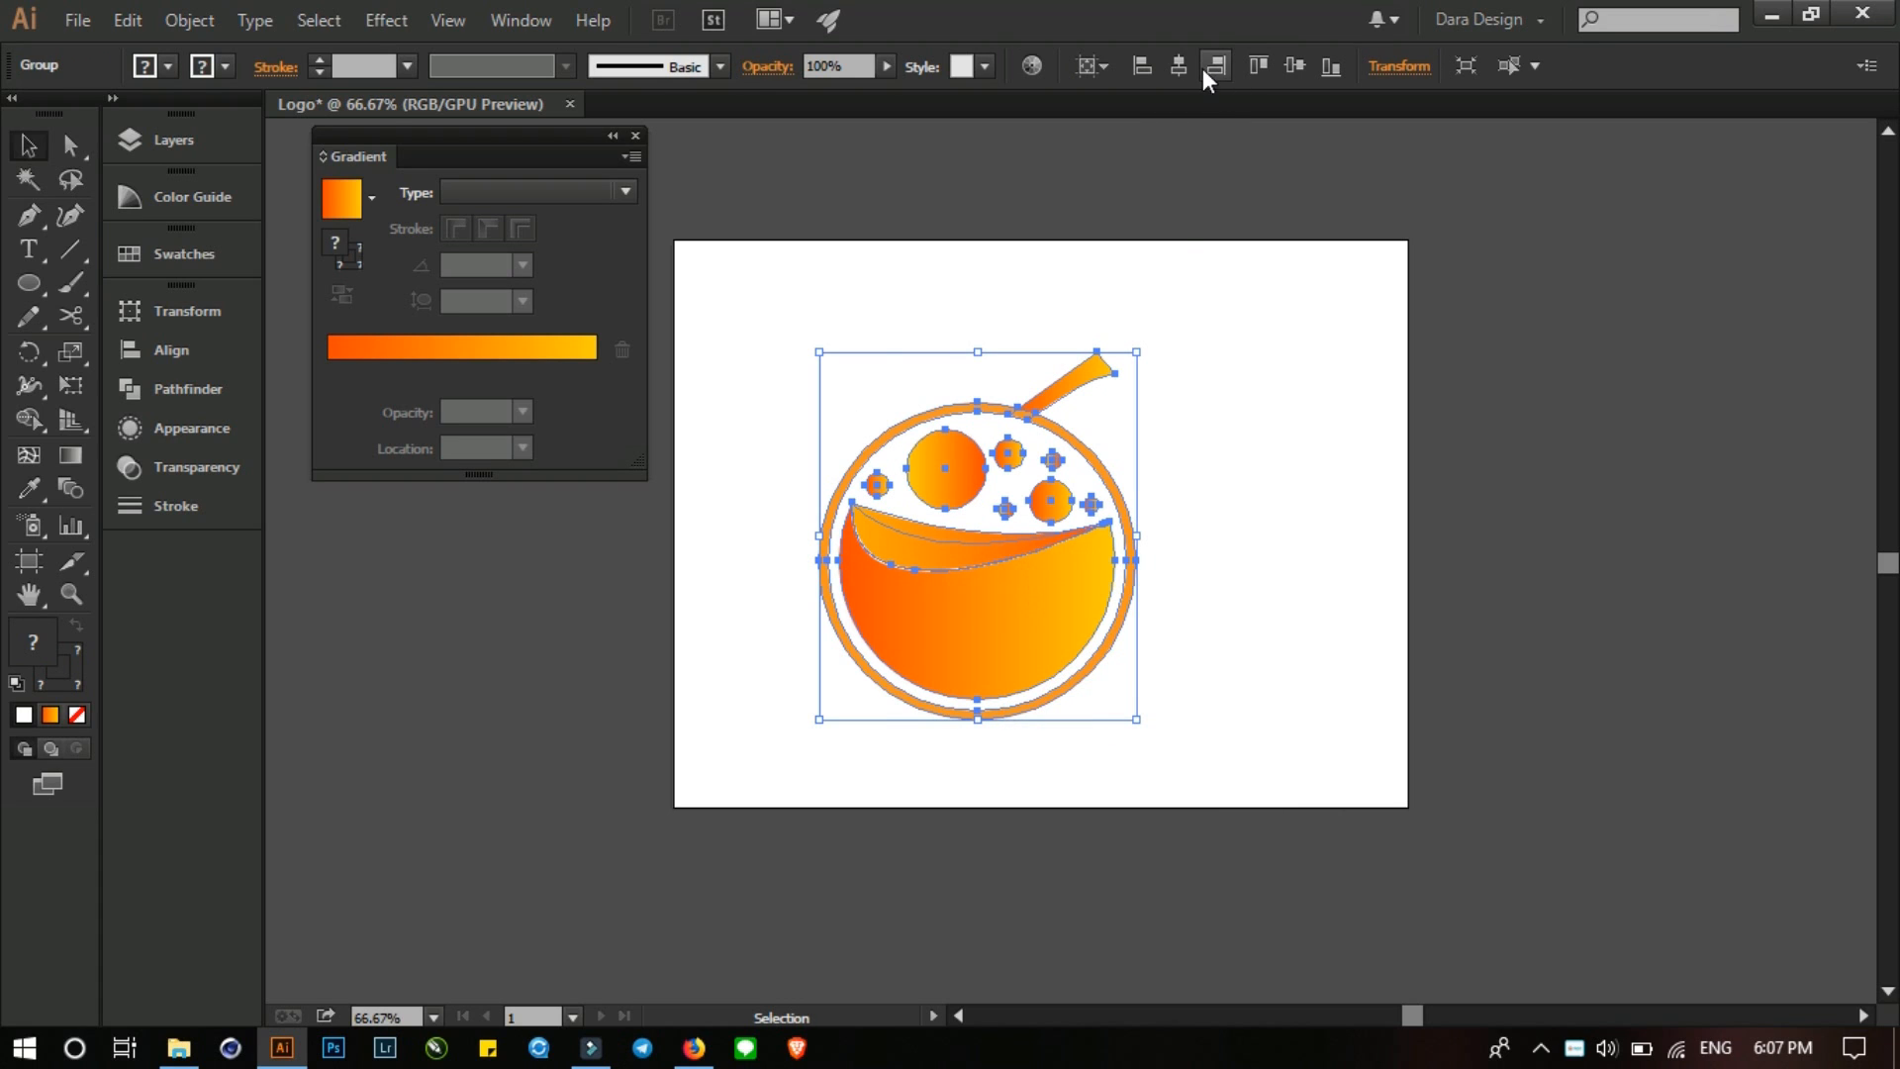
click(1179, 66)
click(1294, 66)
click(1404, 284)
- Change the artboard size to the HDTV 1080 preset
key(space)
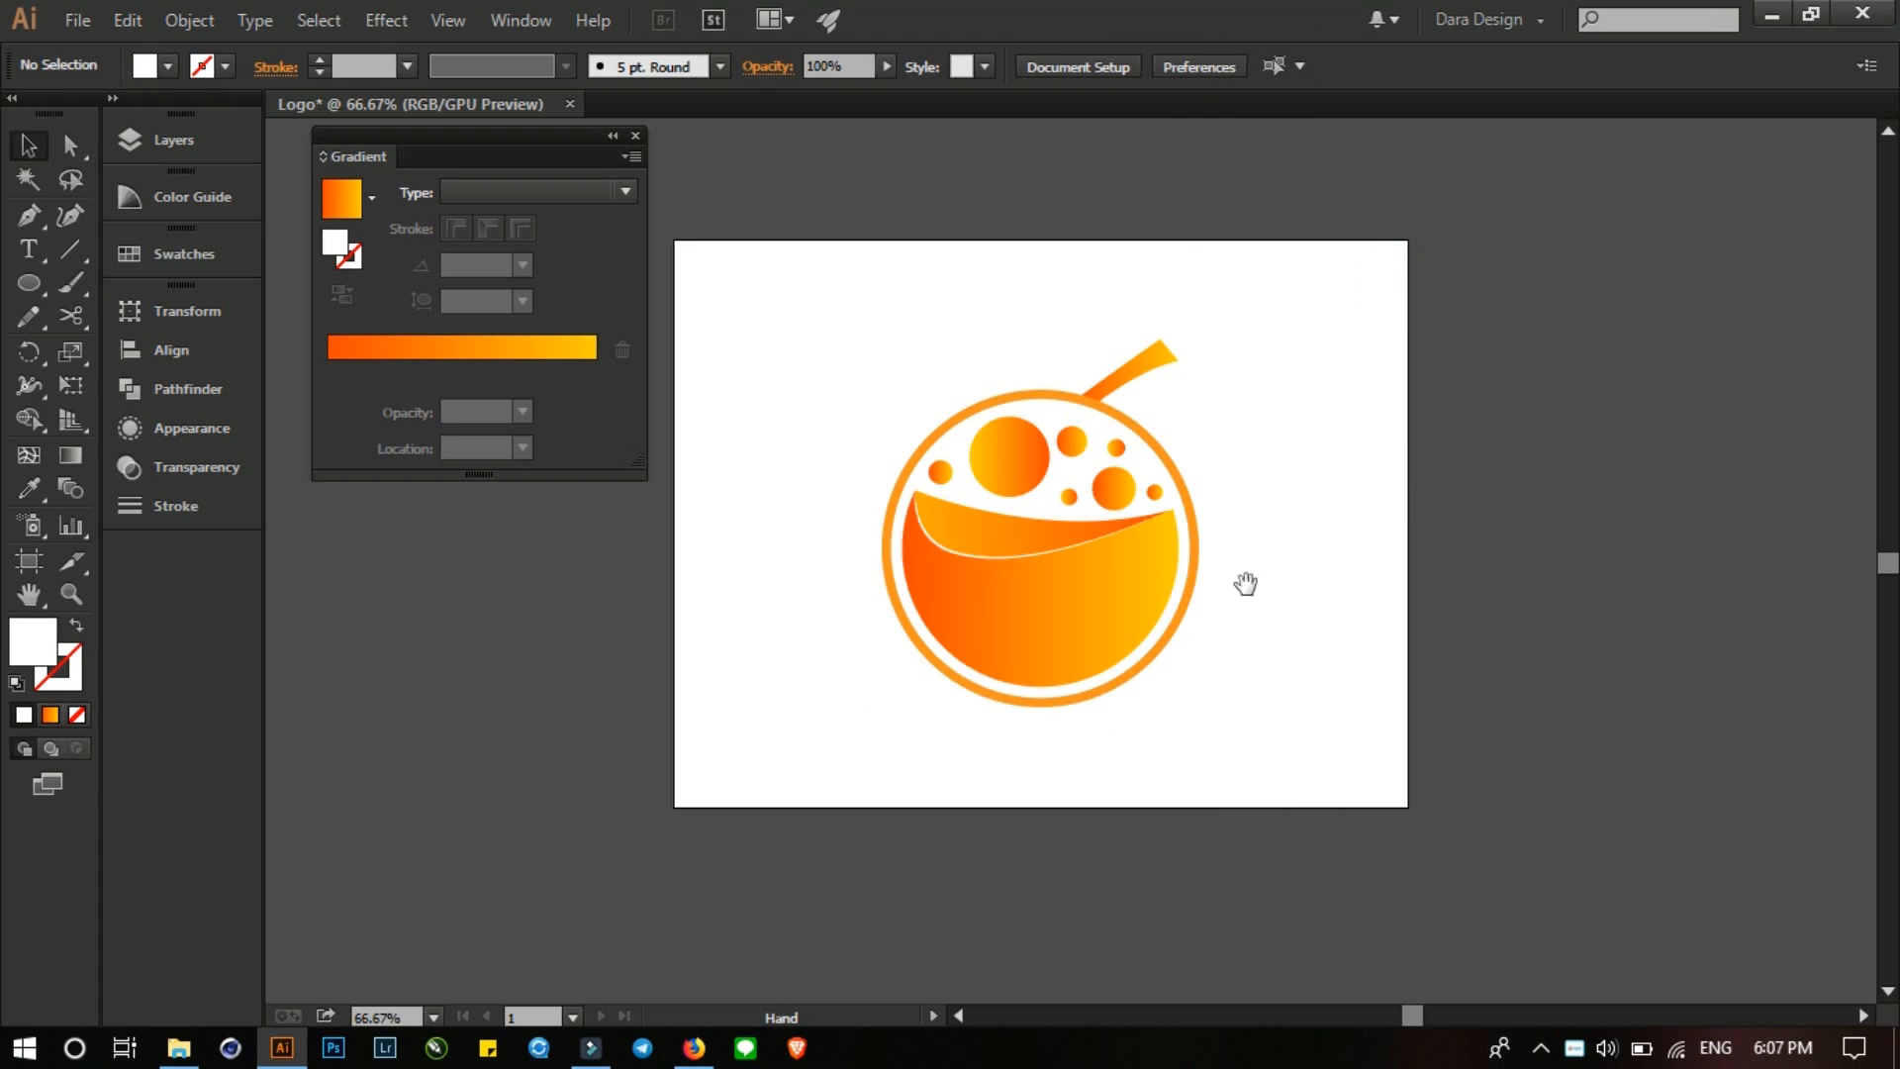
drag(1245, 584, 1414, 634)
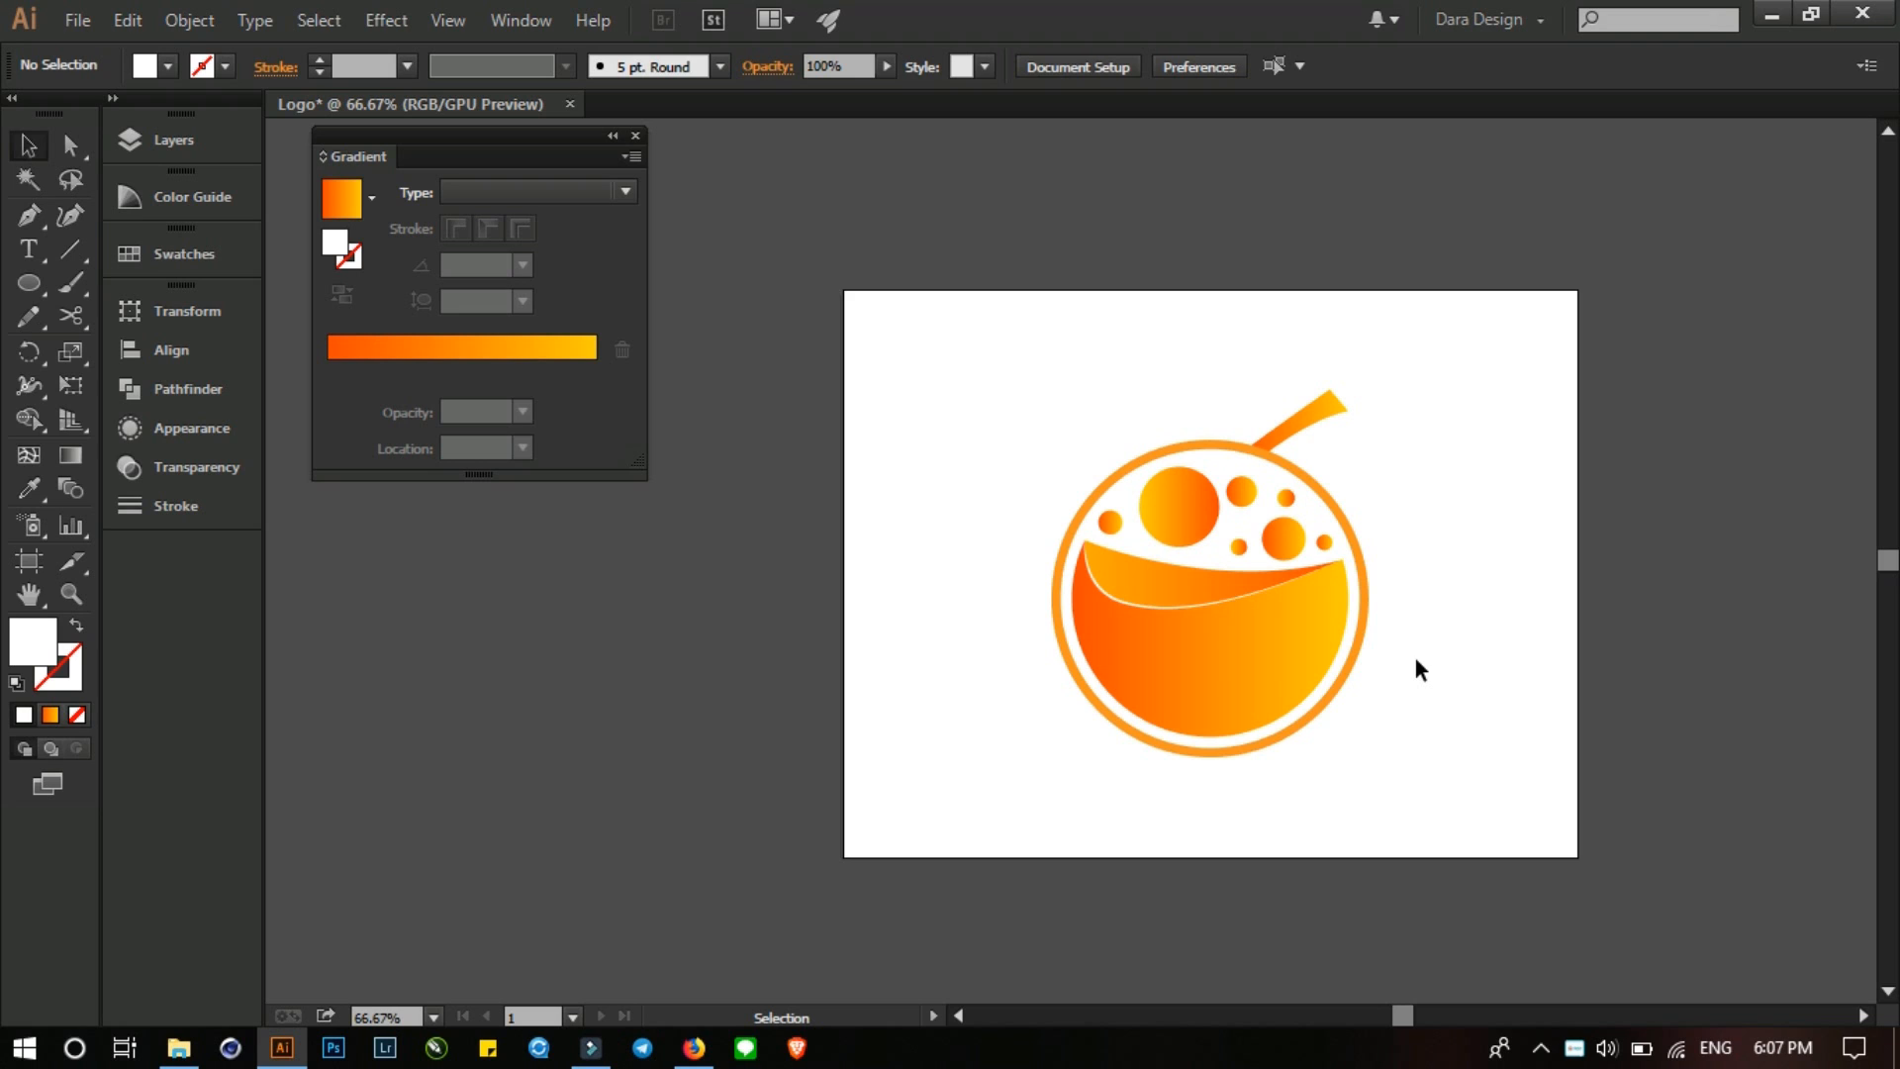
click(26, 567)
click(267, 65)
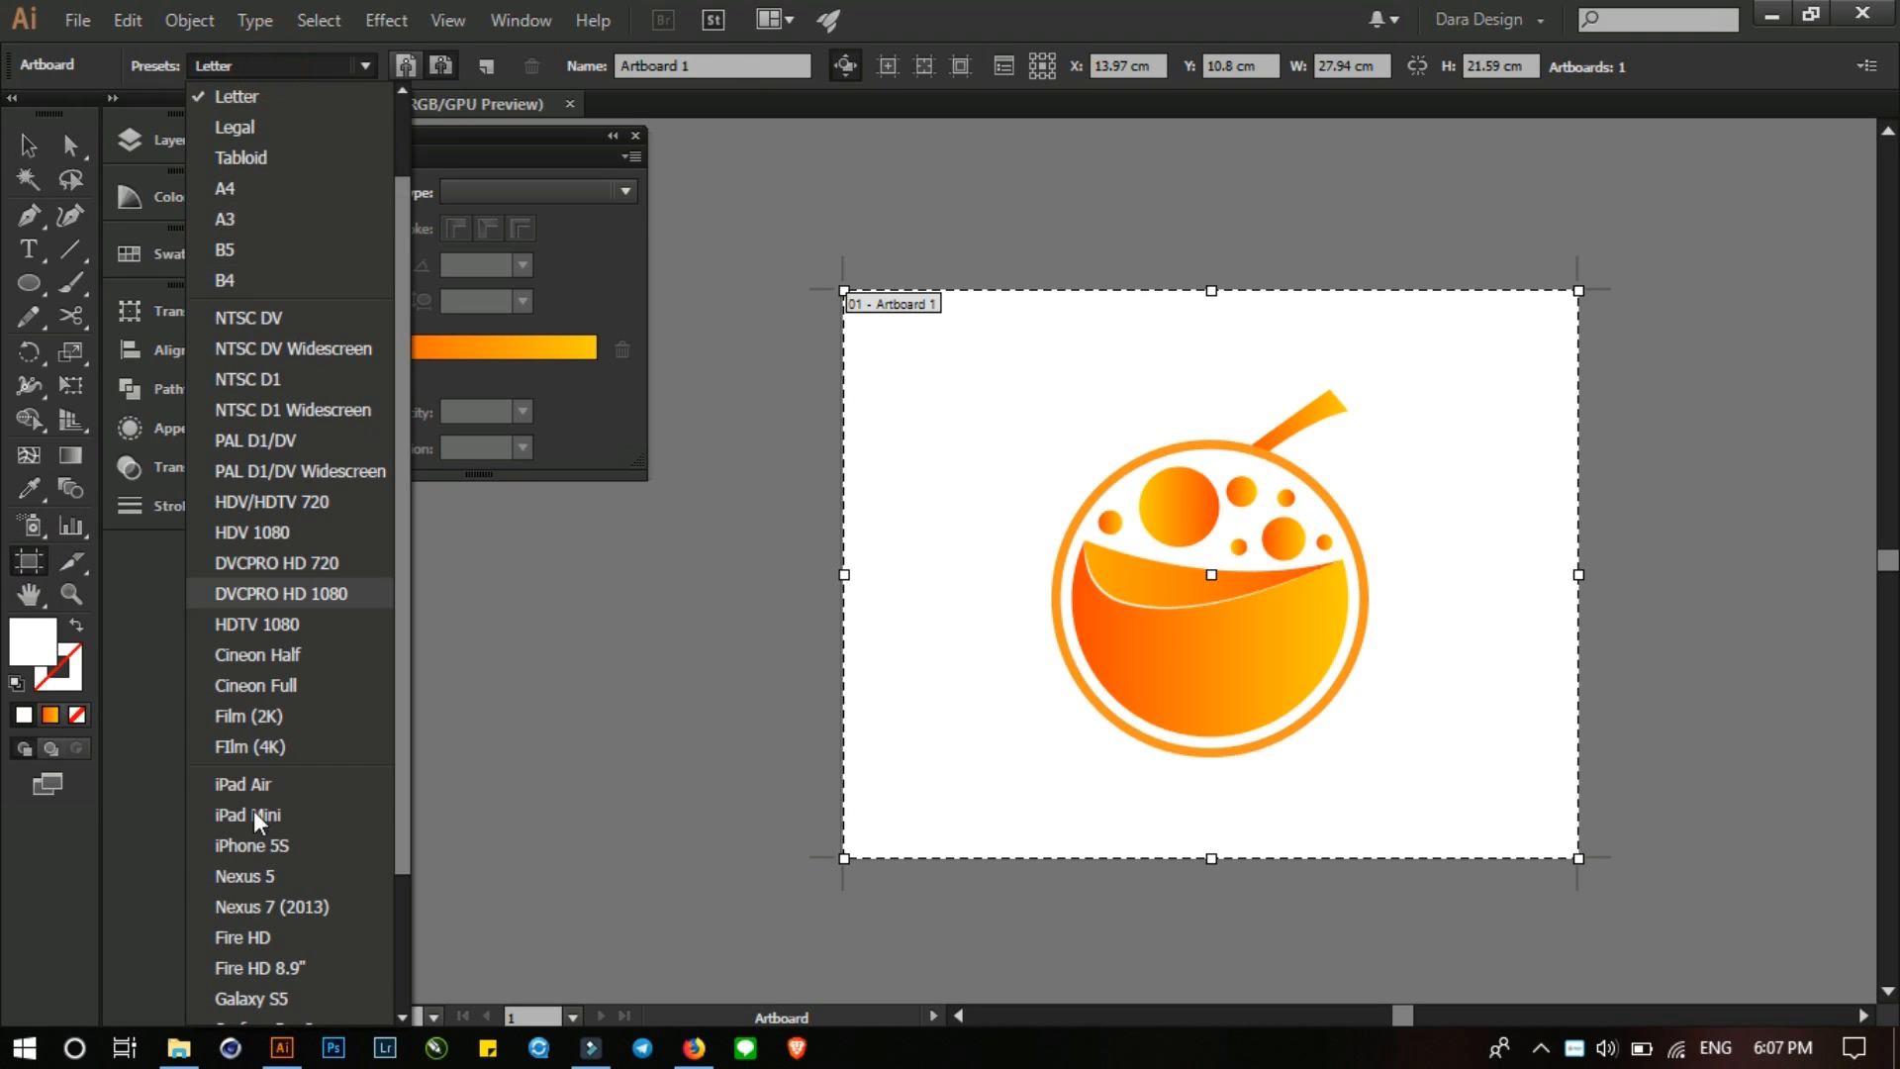
click(277, 629)
click(24, 150)
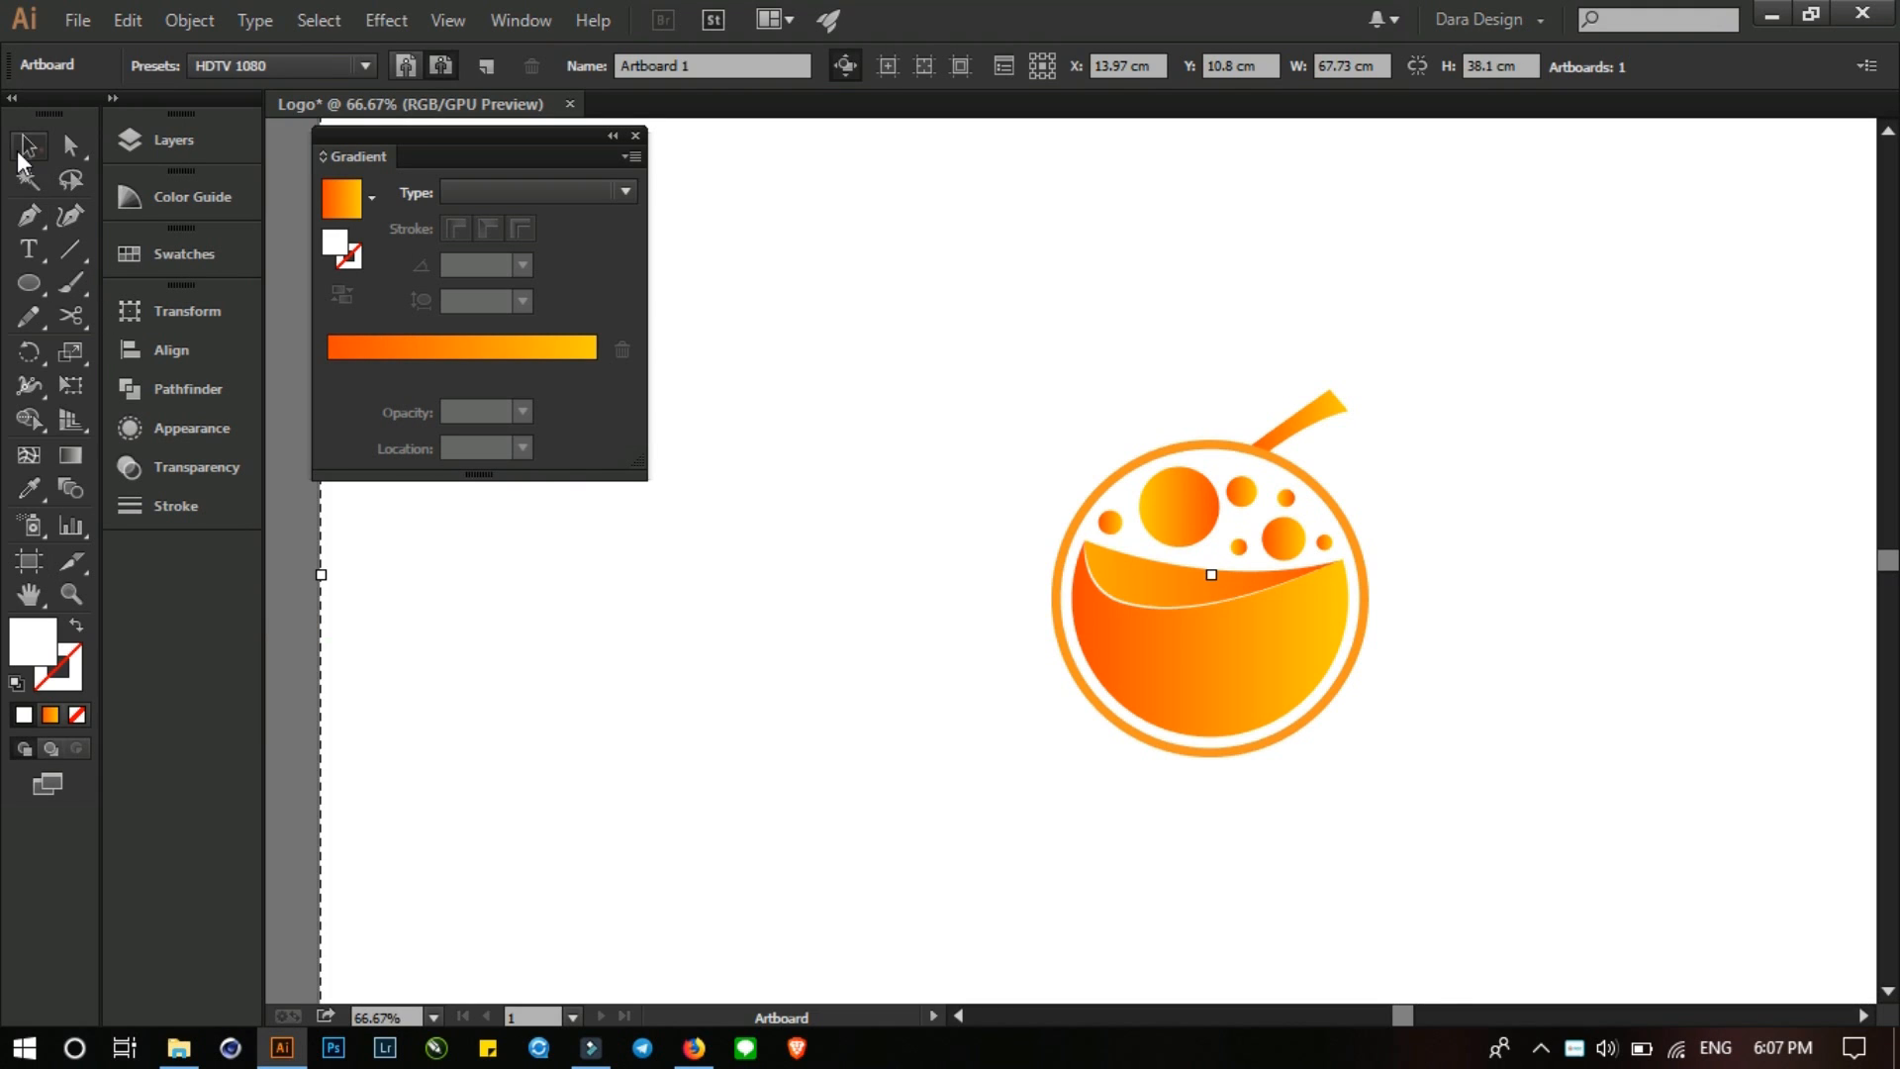
scroll(1321, 762, down, 3)
scroll(1337, 766, up, 1)
drag(1369, 782, 1019, 390)
right_click(1230, 551)
click(1133, 576)
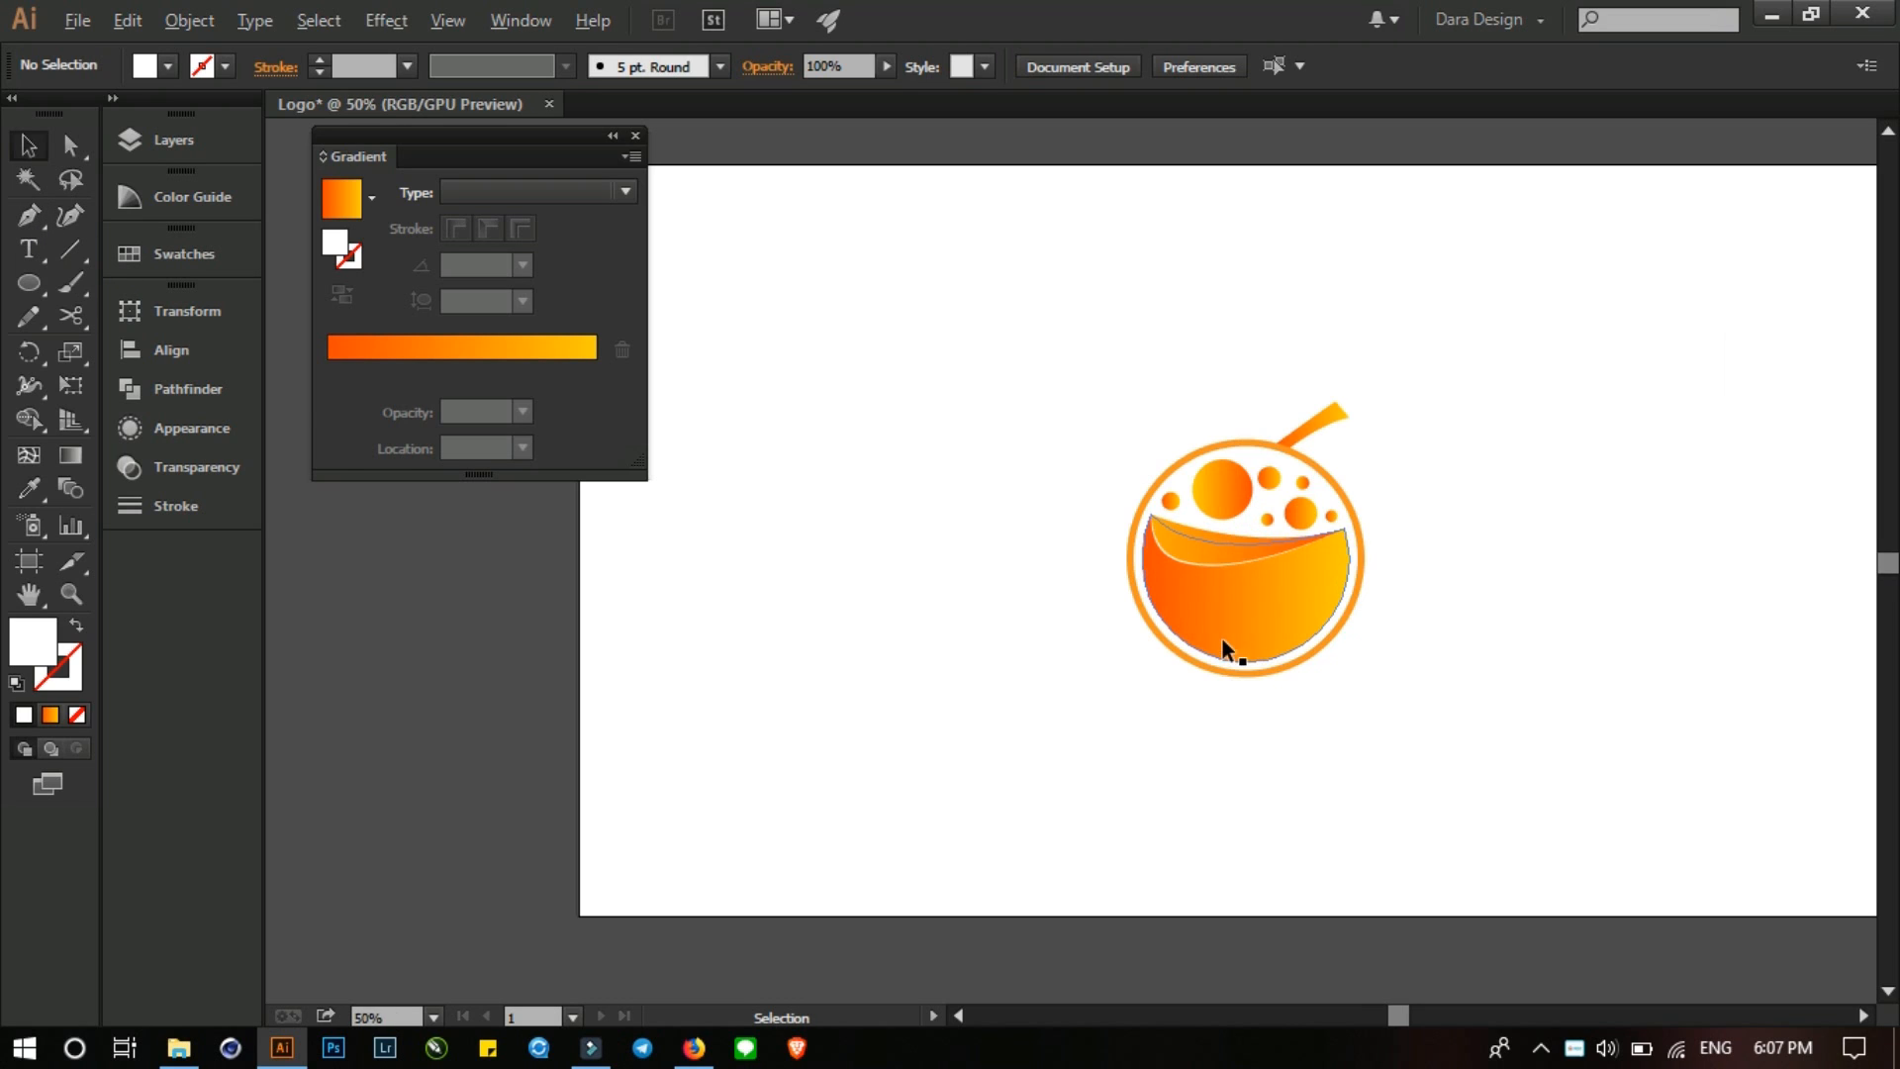
- Add the text "LOGO NAME" below the logo and enlarge it to 60 pt
scroll(1221, 624, up, 1)
scroll(1285, 697, down, 1)
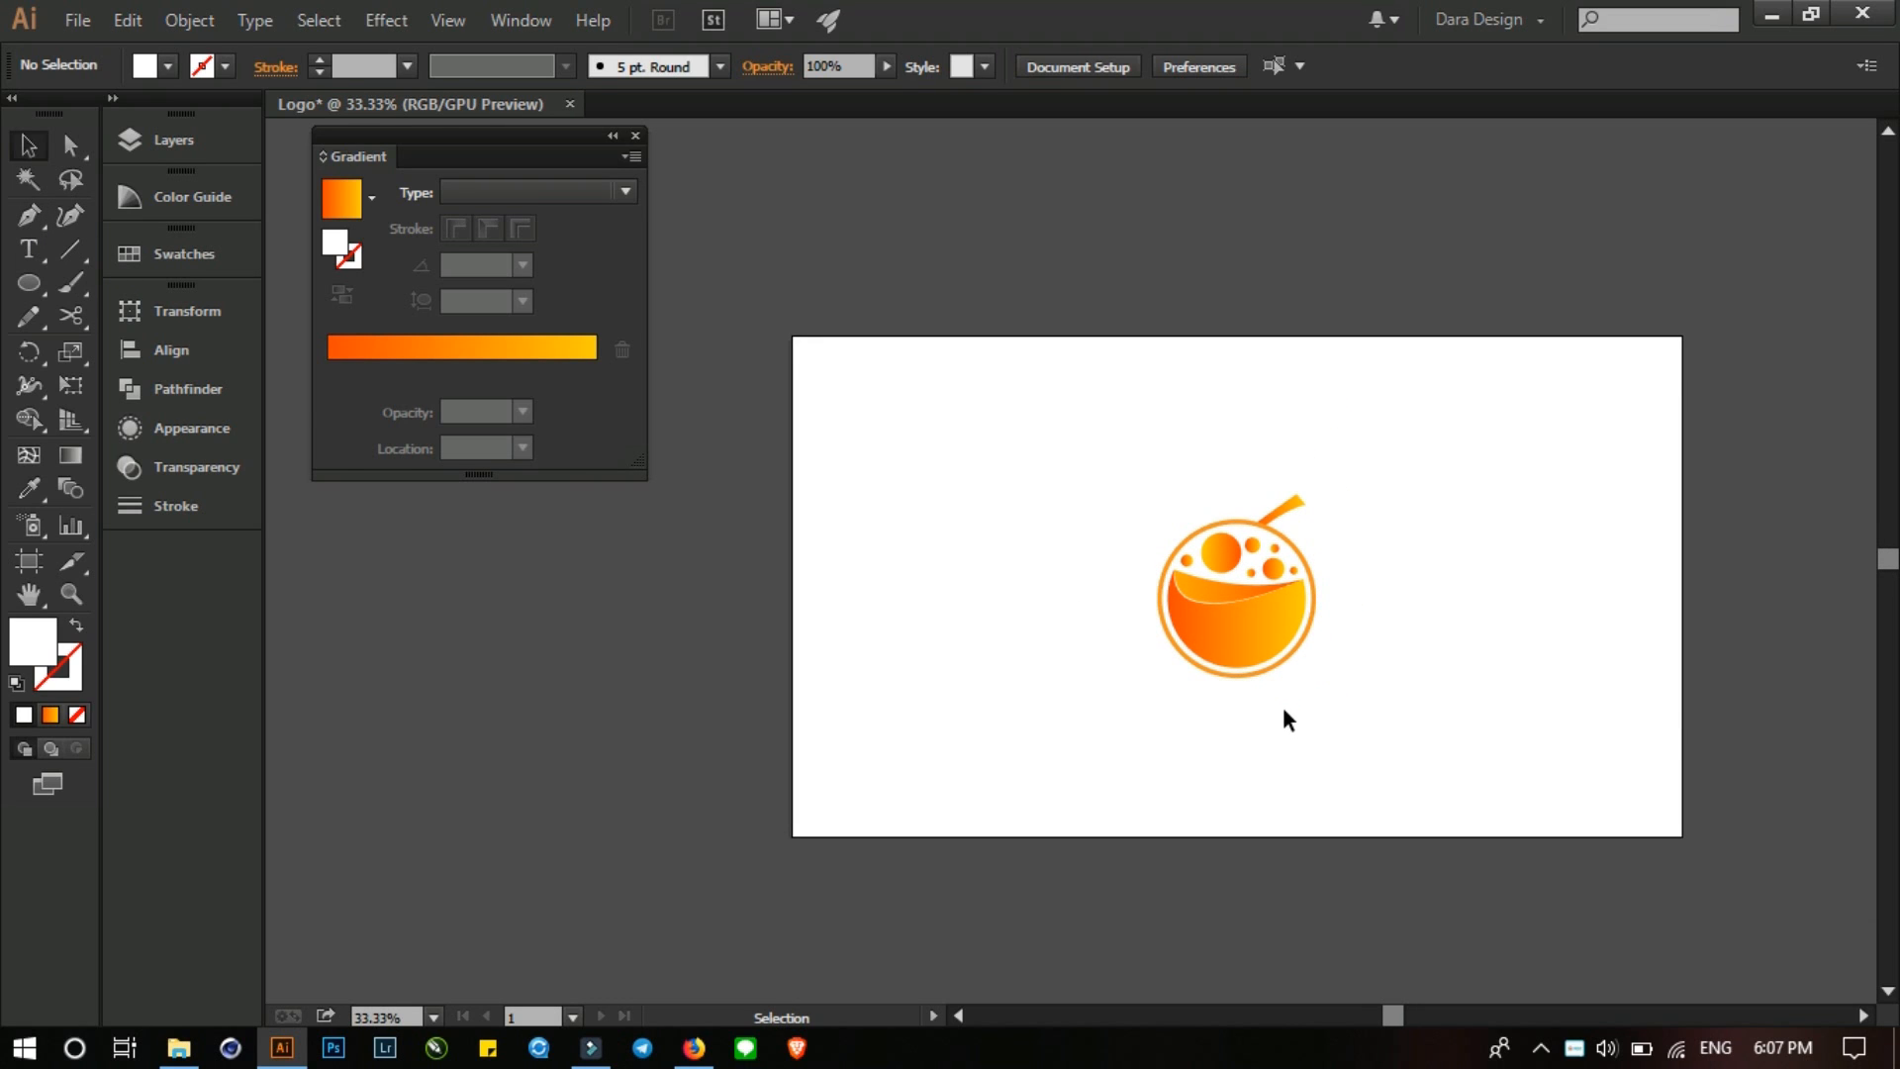
key(t)
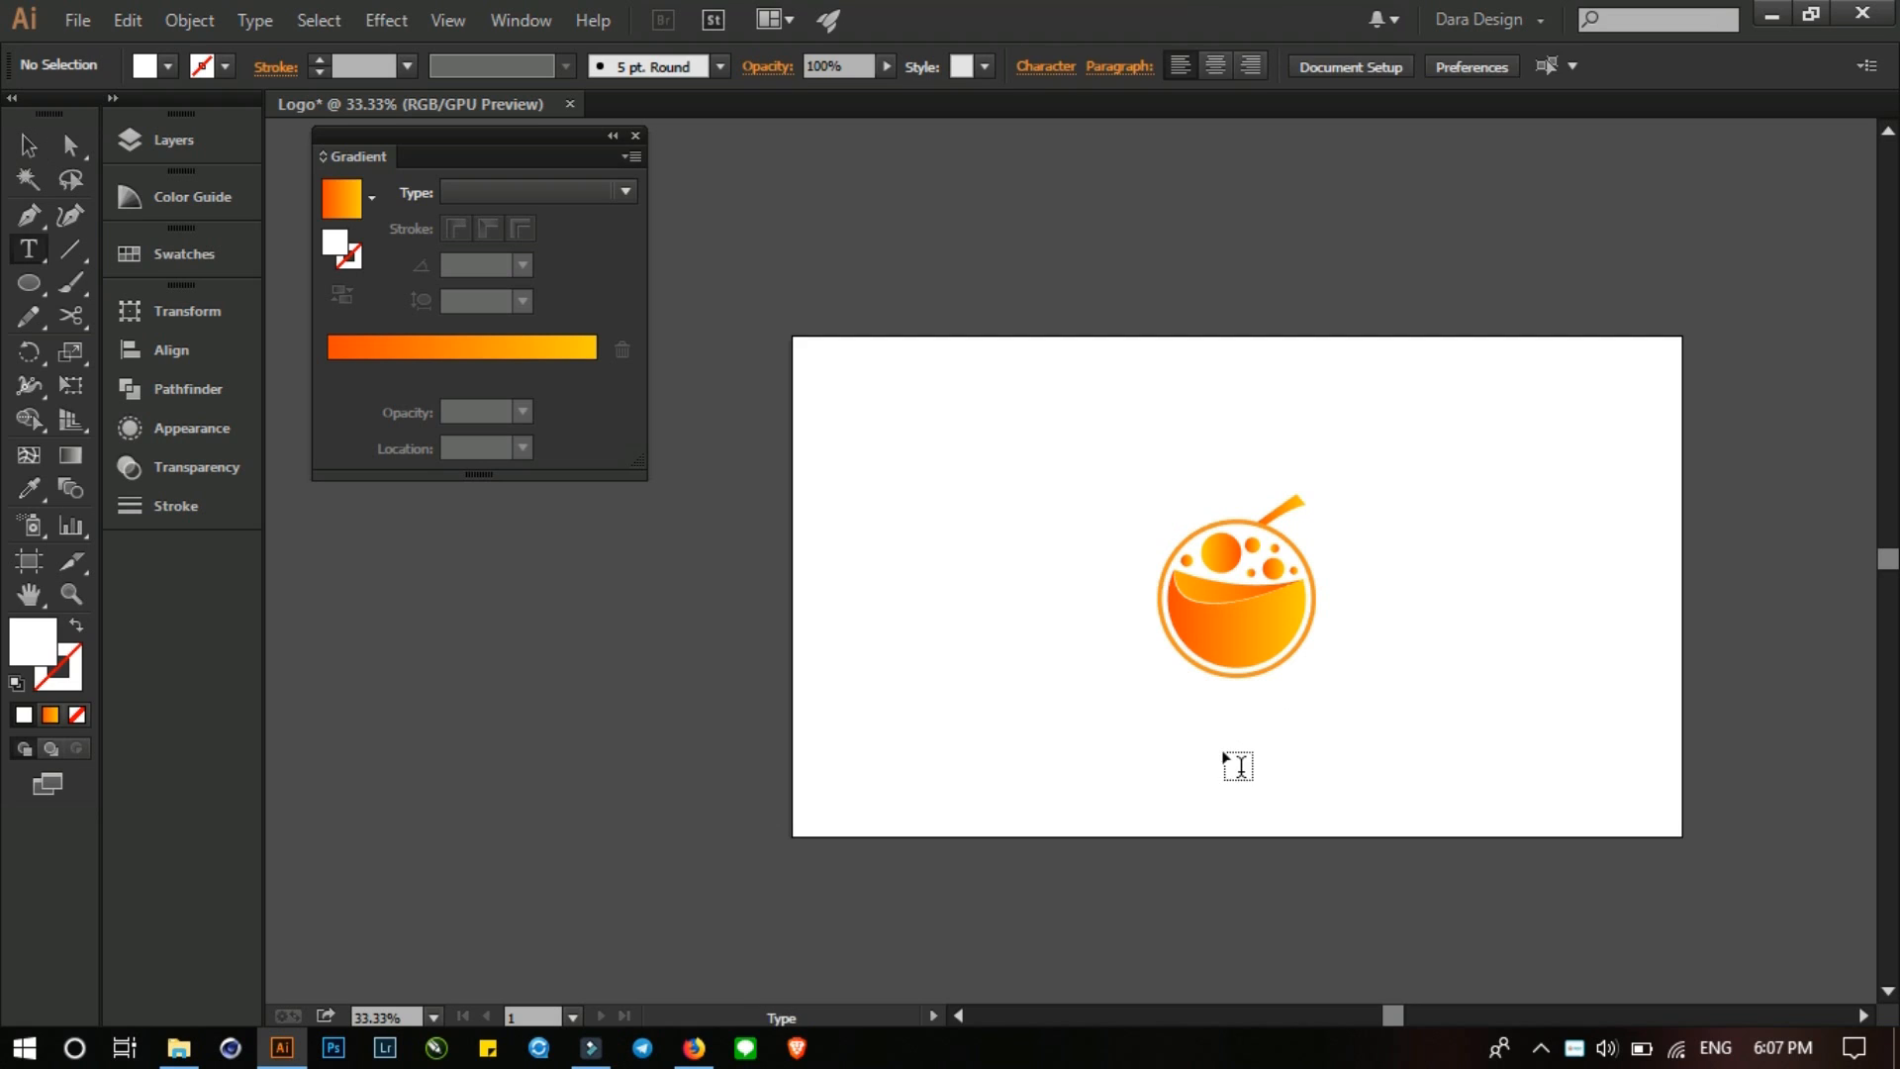
click(1227, 757)
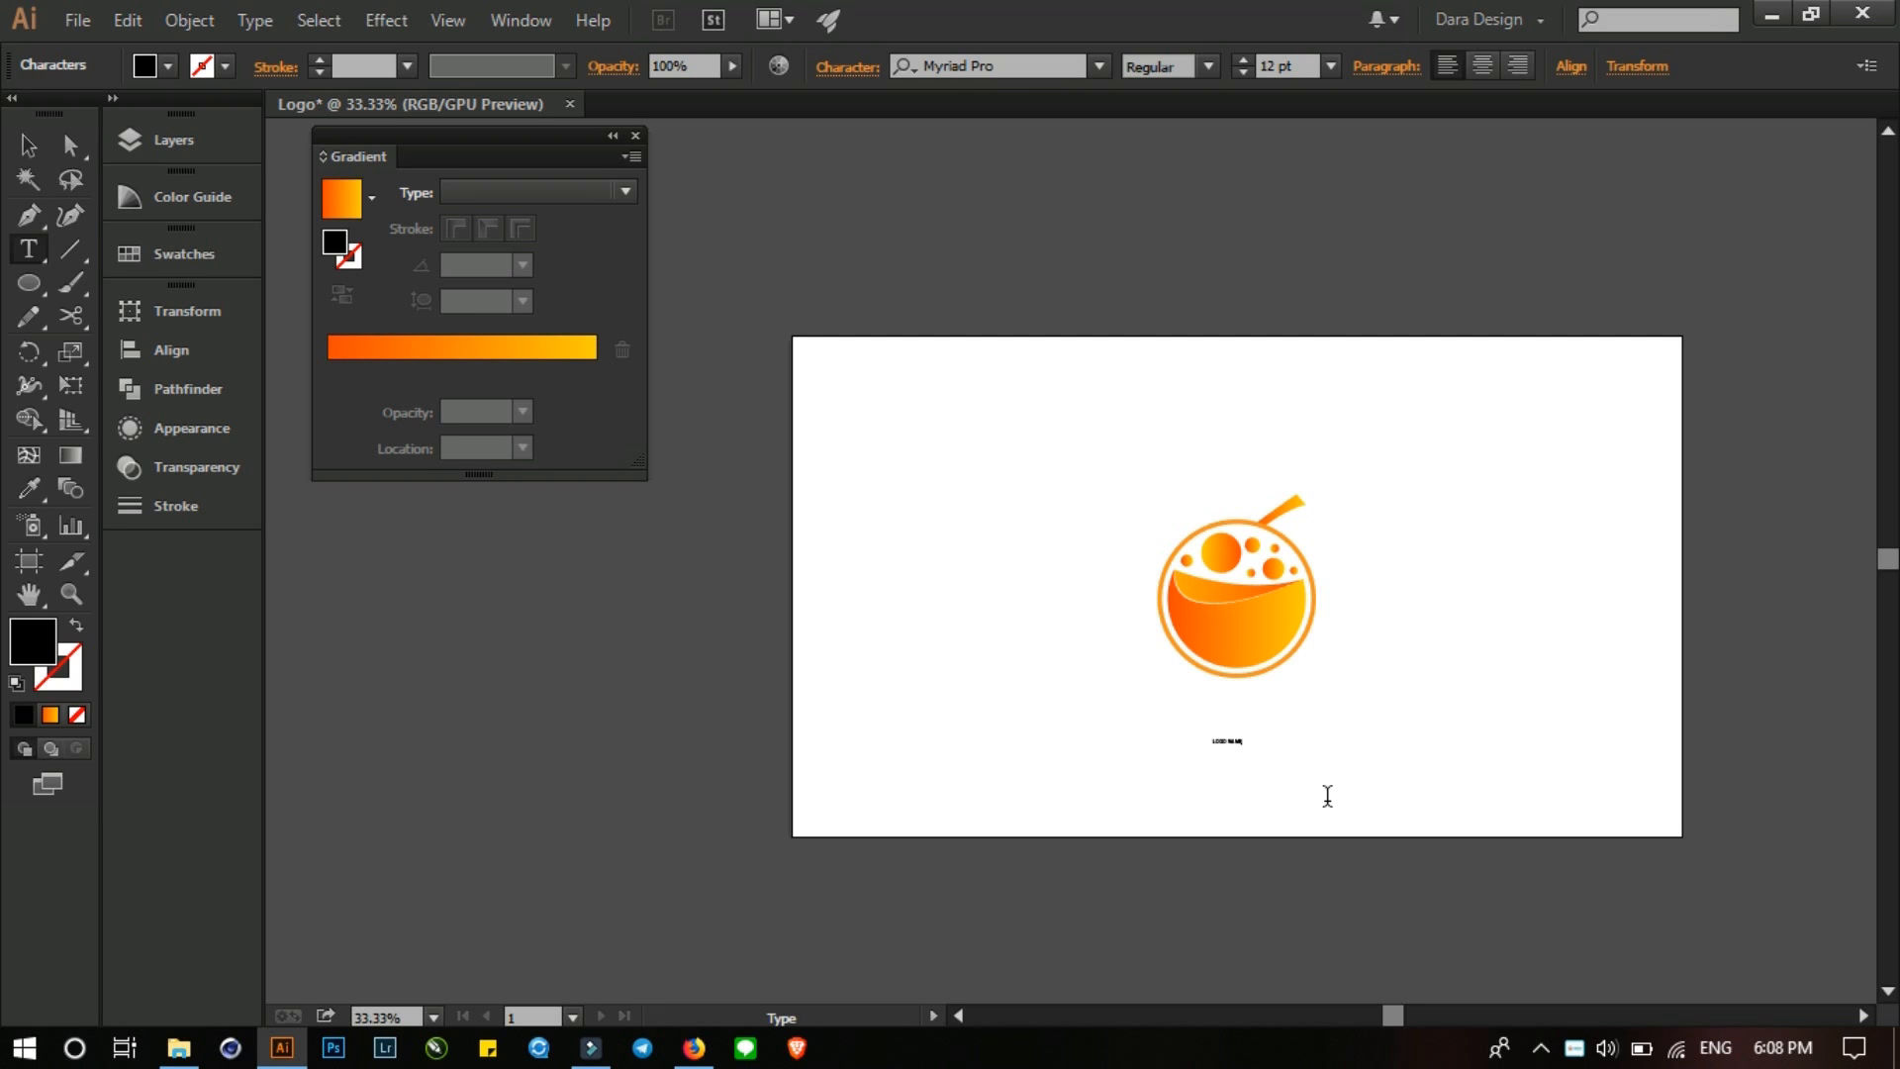
click(27, 145)
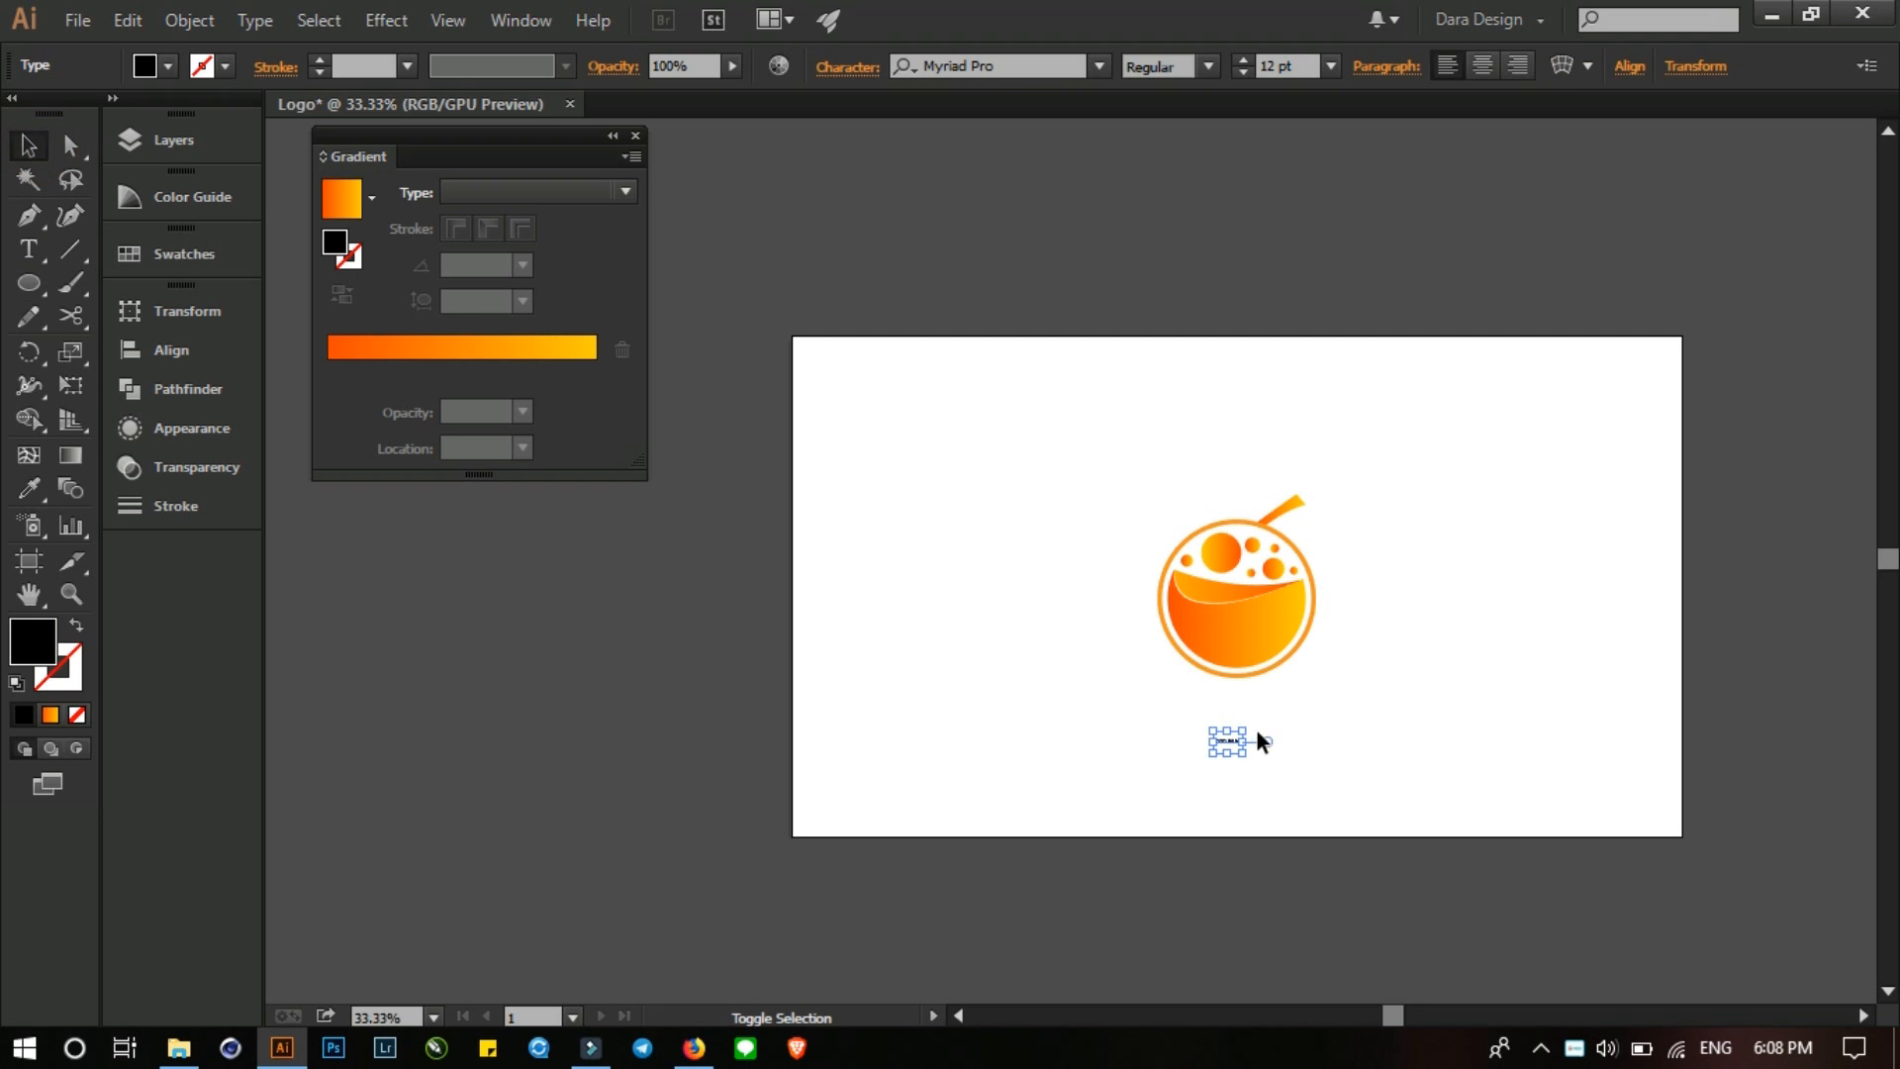
drag(1249, 732, 1356, 550)
key(ctrl+1)
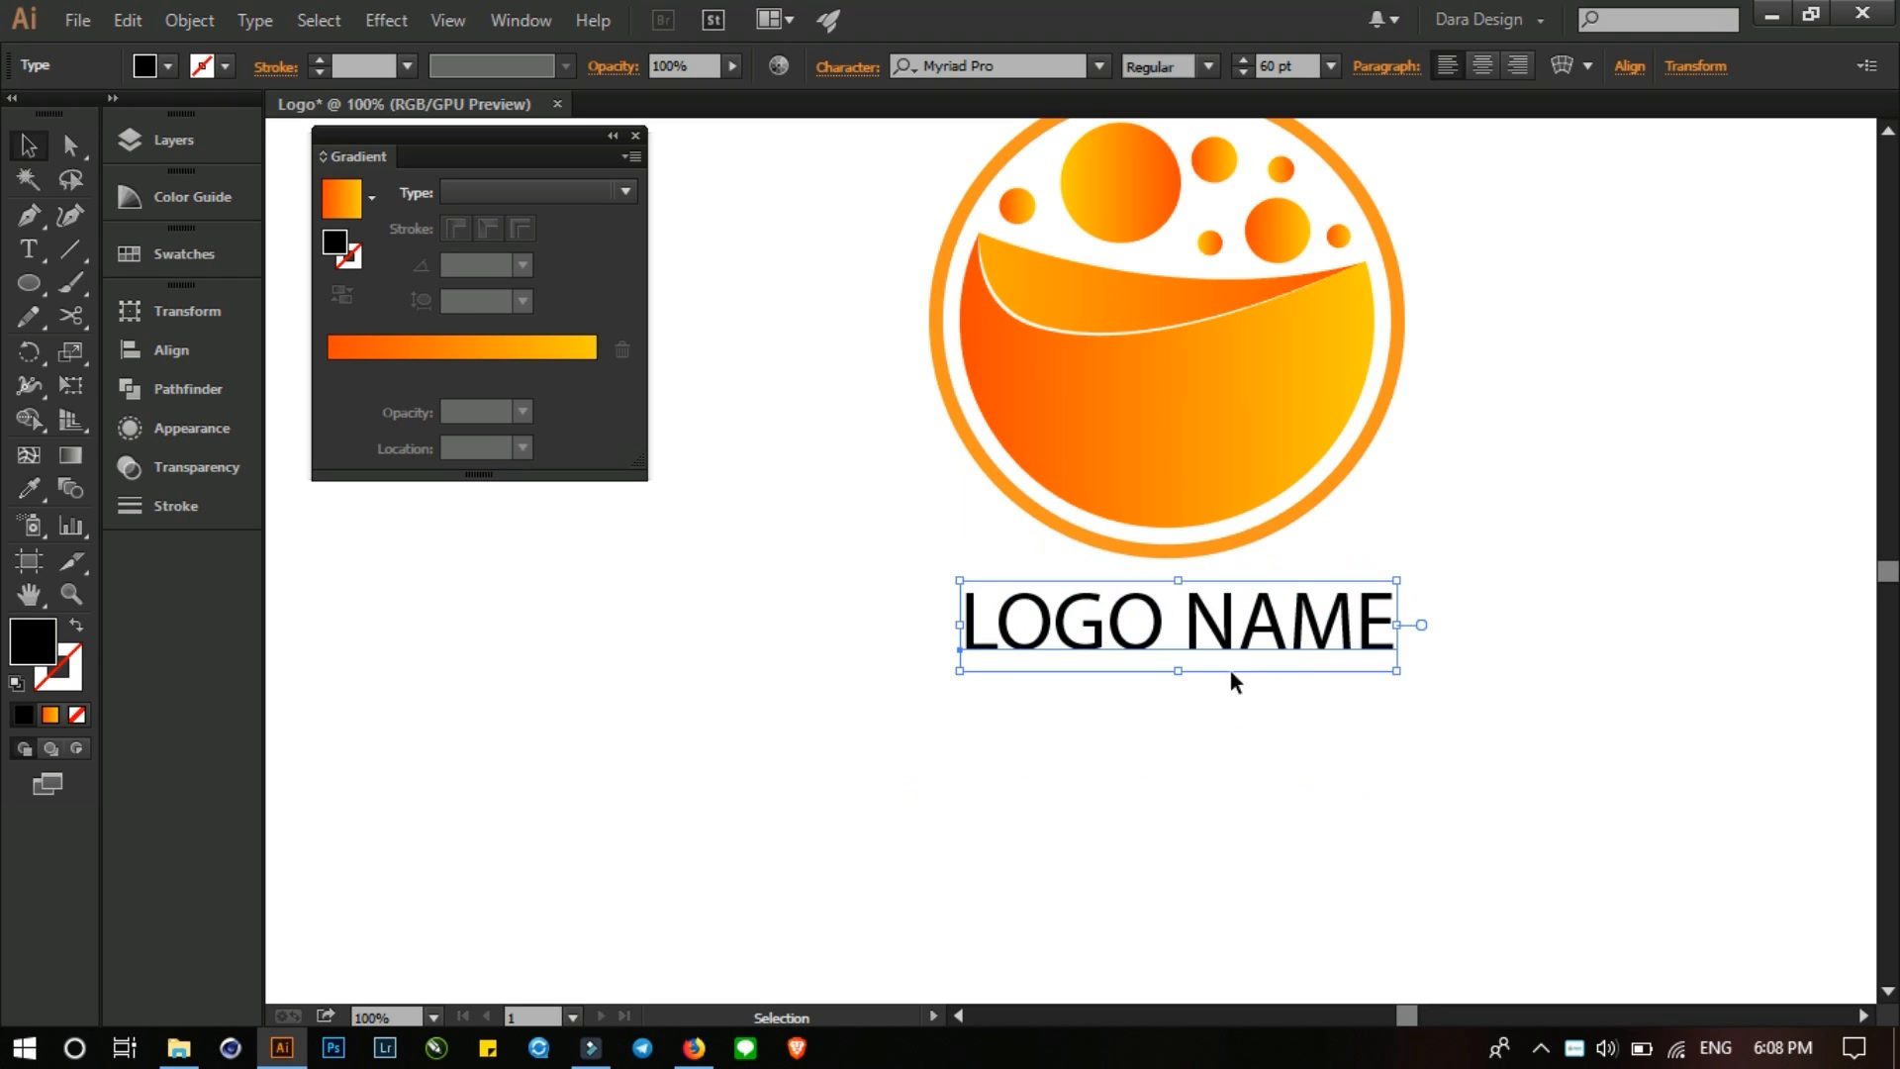
- Set the font of the LOGO NAME text to Roboto Black
click(1035, 63)
key(Down)
key(Down)
key(Down)
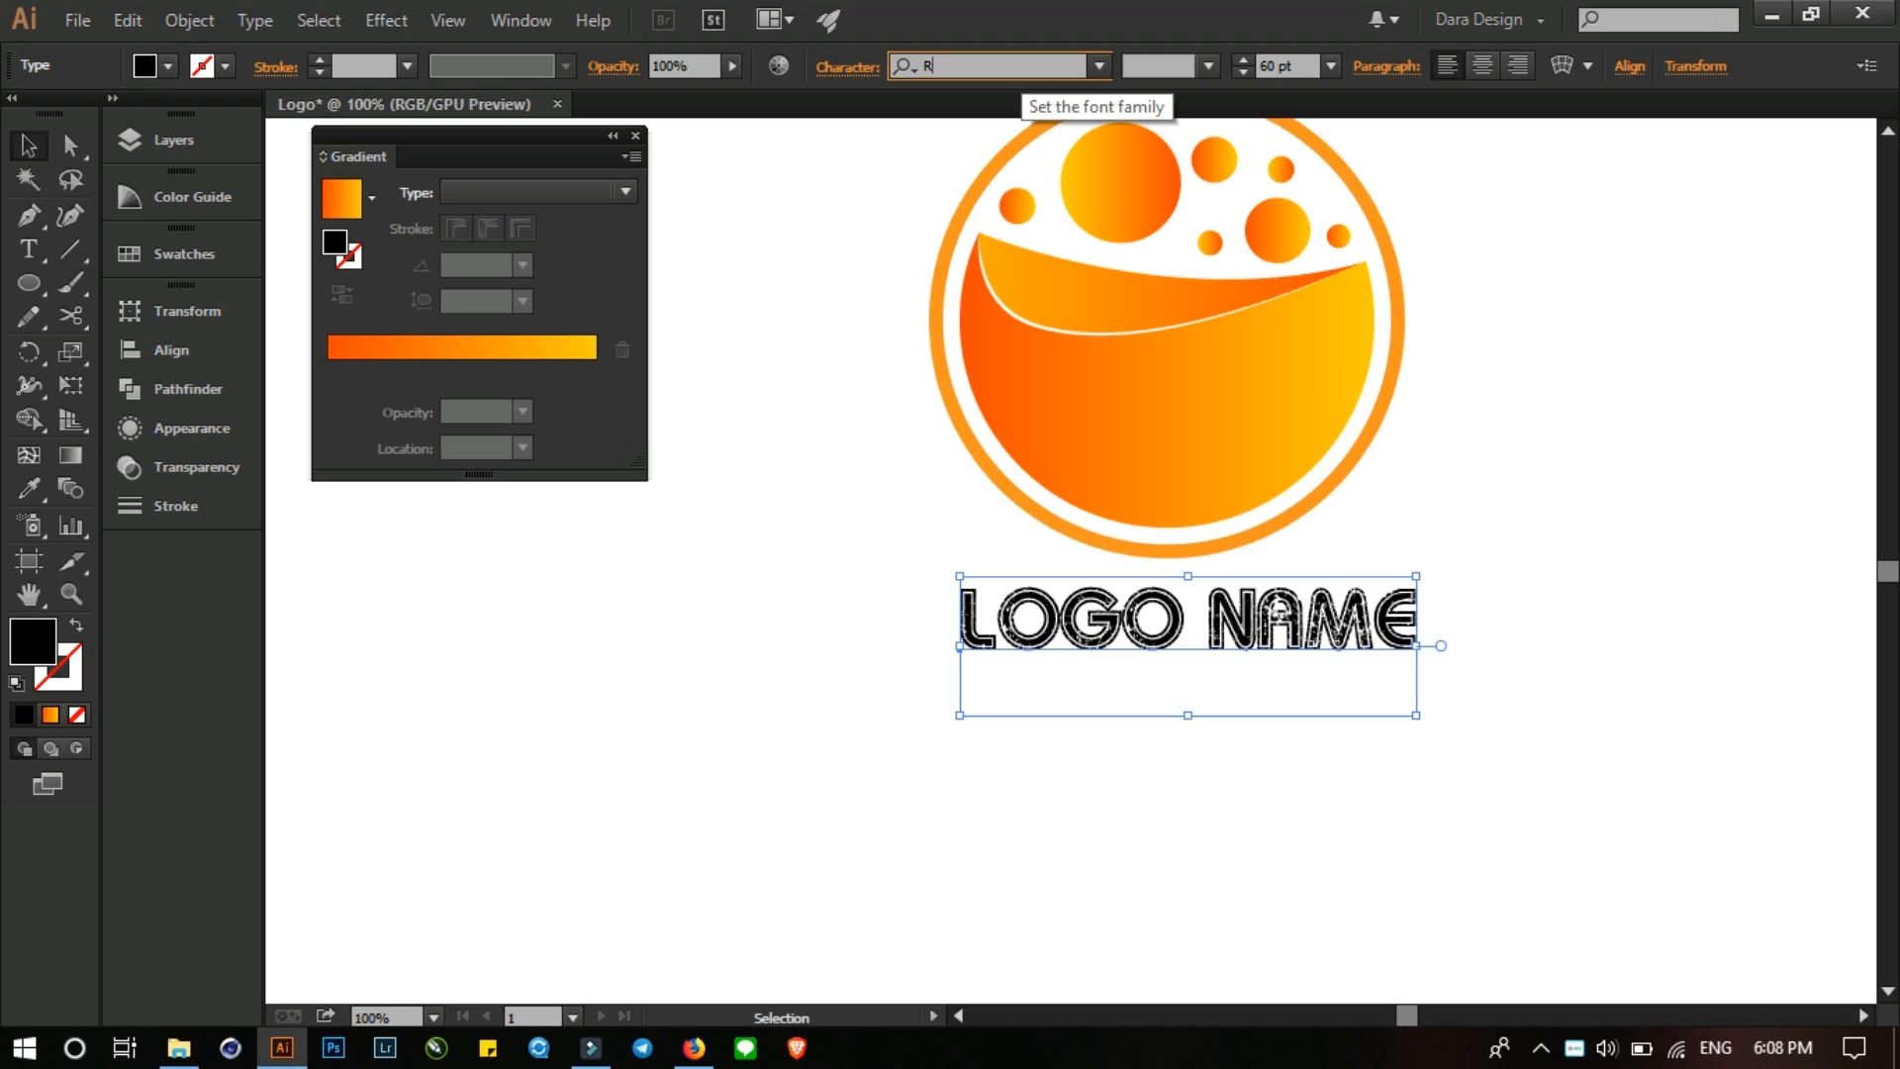
text(ROBO)
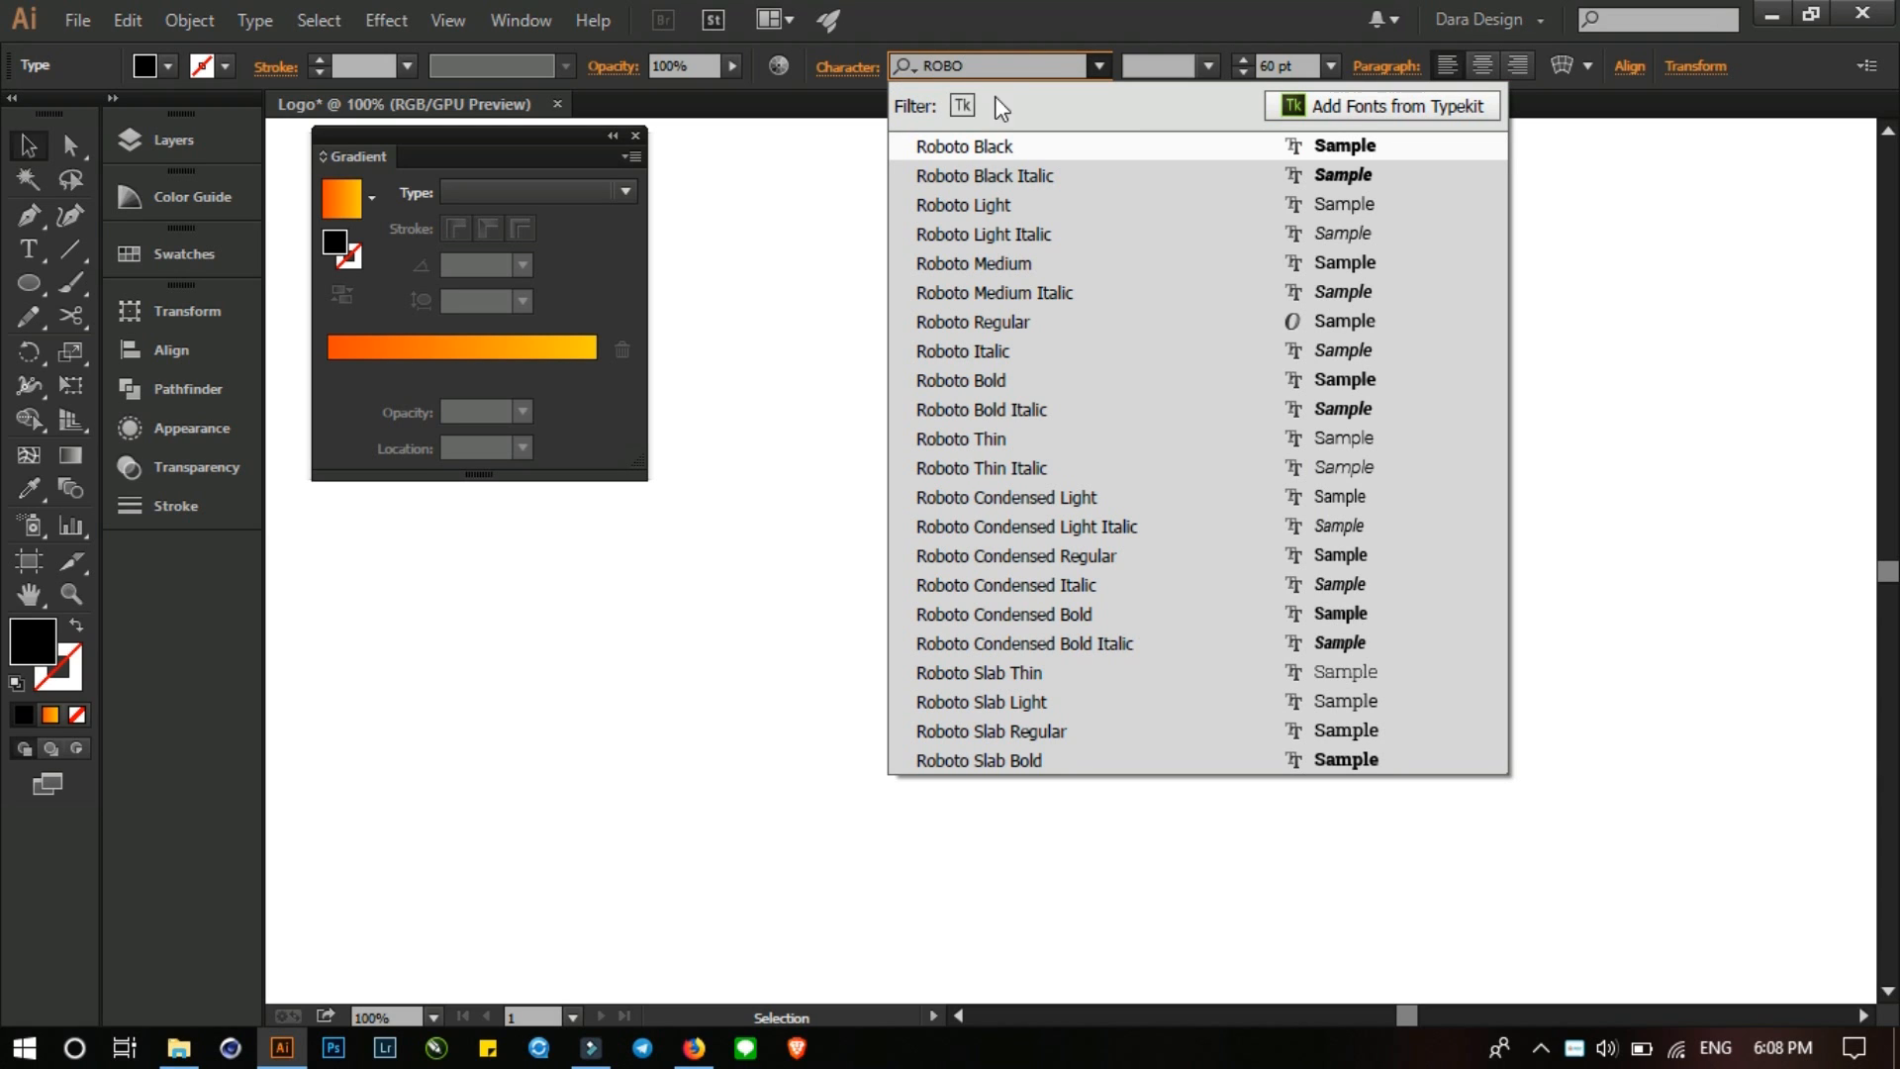
click(993, 149)
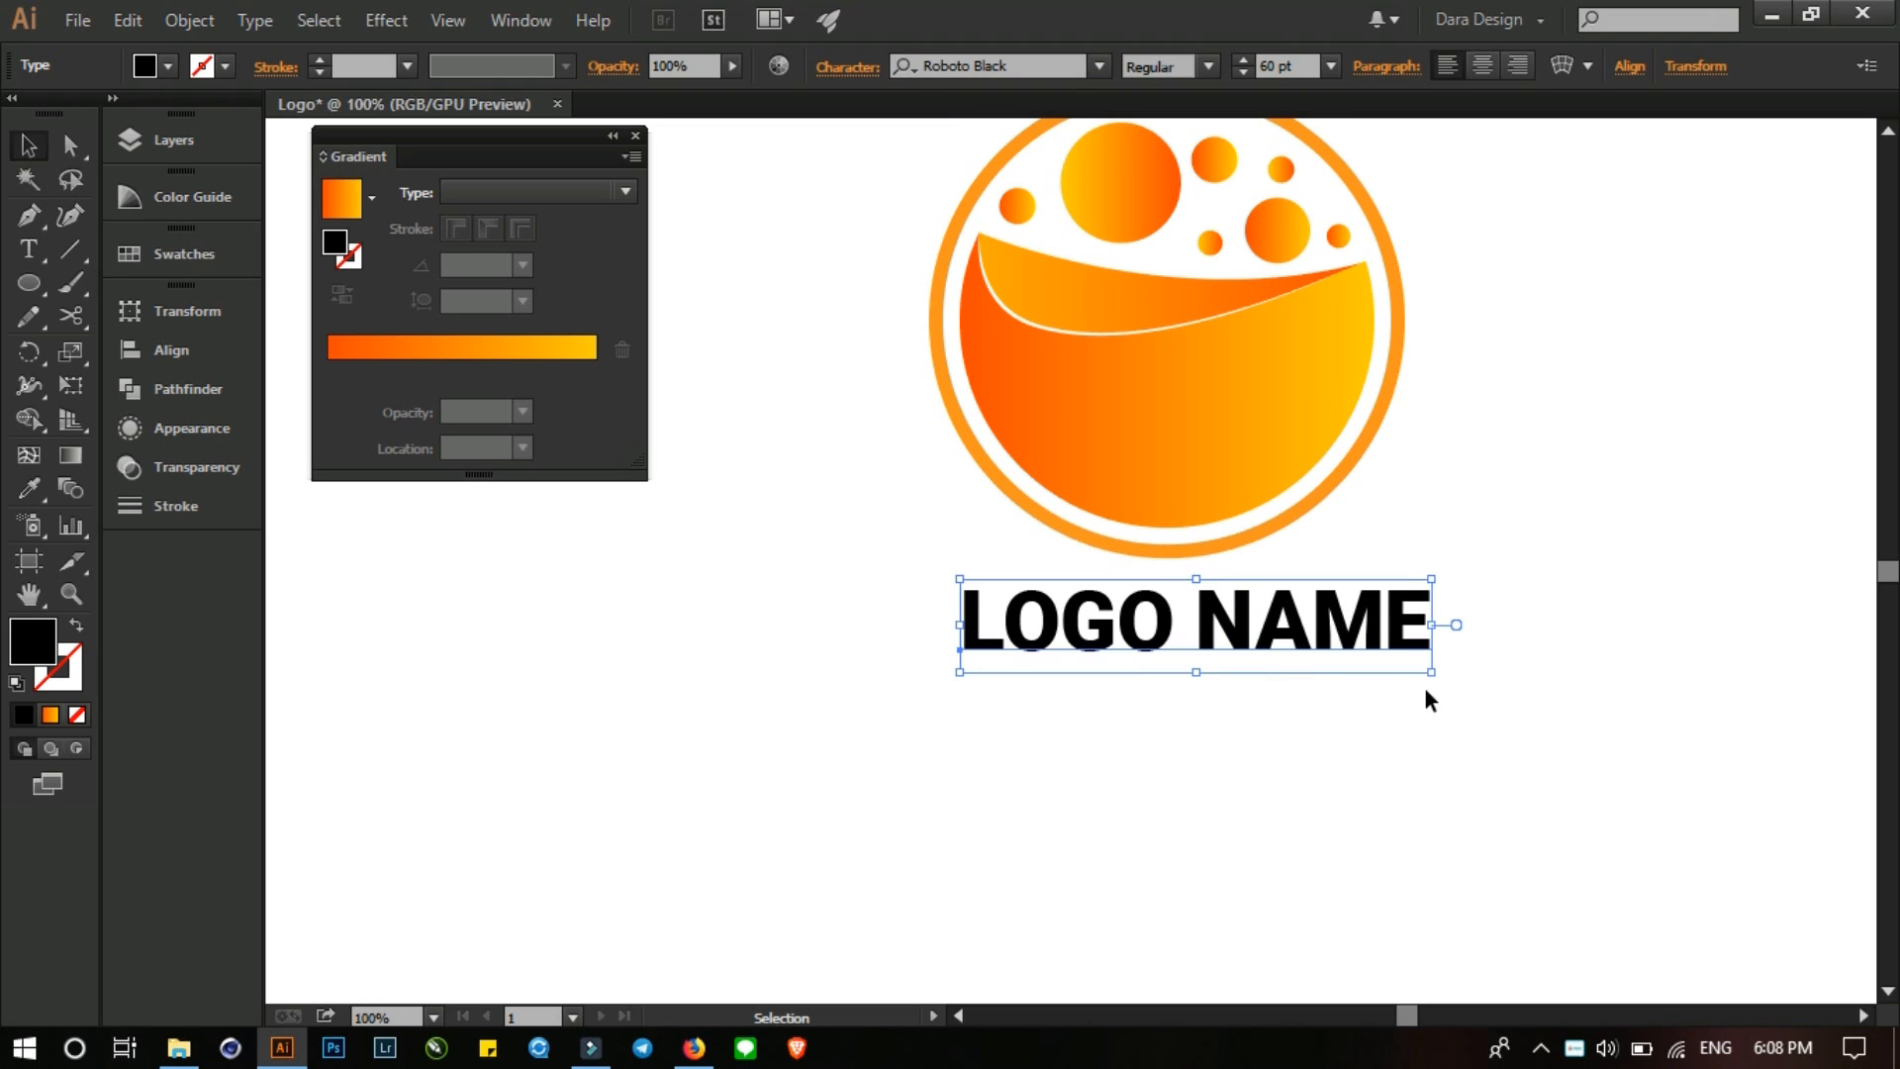
- Enlarge the LOGO NAME text to about 80 pt and place it just below the ring
drag(1432, 675, 1490, 757)
scroll(1237, 672, right, 2)
drag(1238, 645, 1244, 699)
drag(1227, 570, 1204, 677)
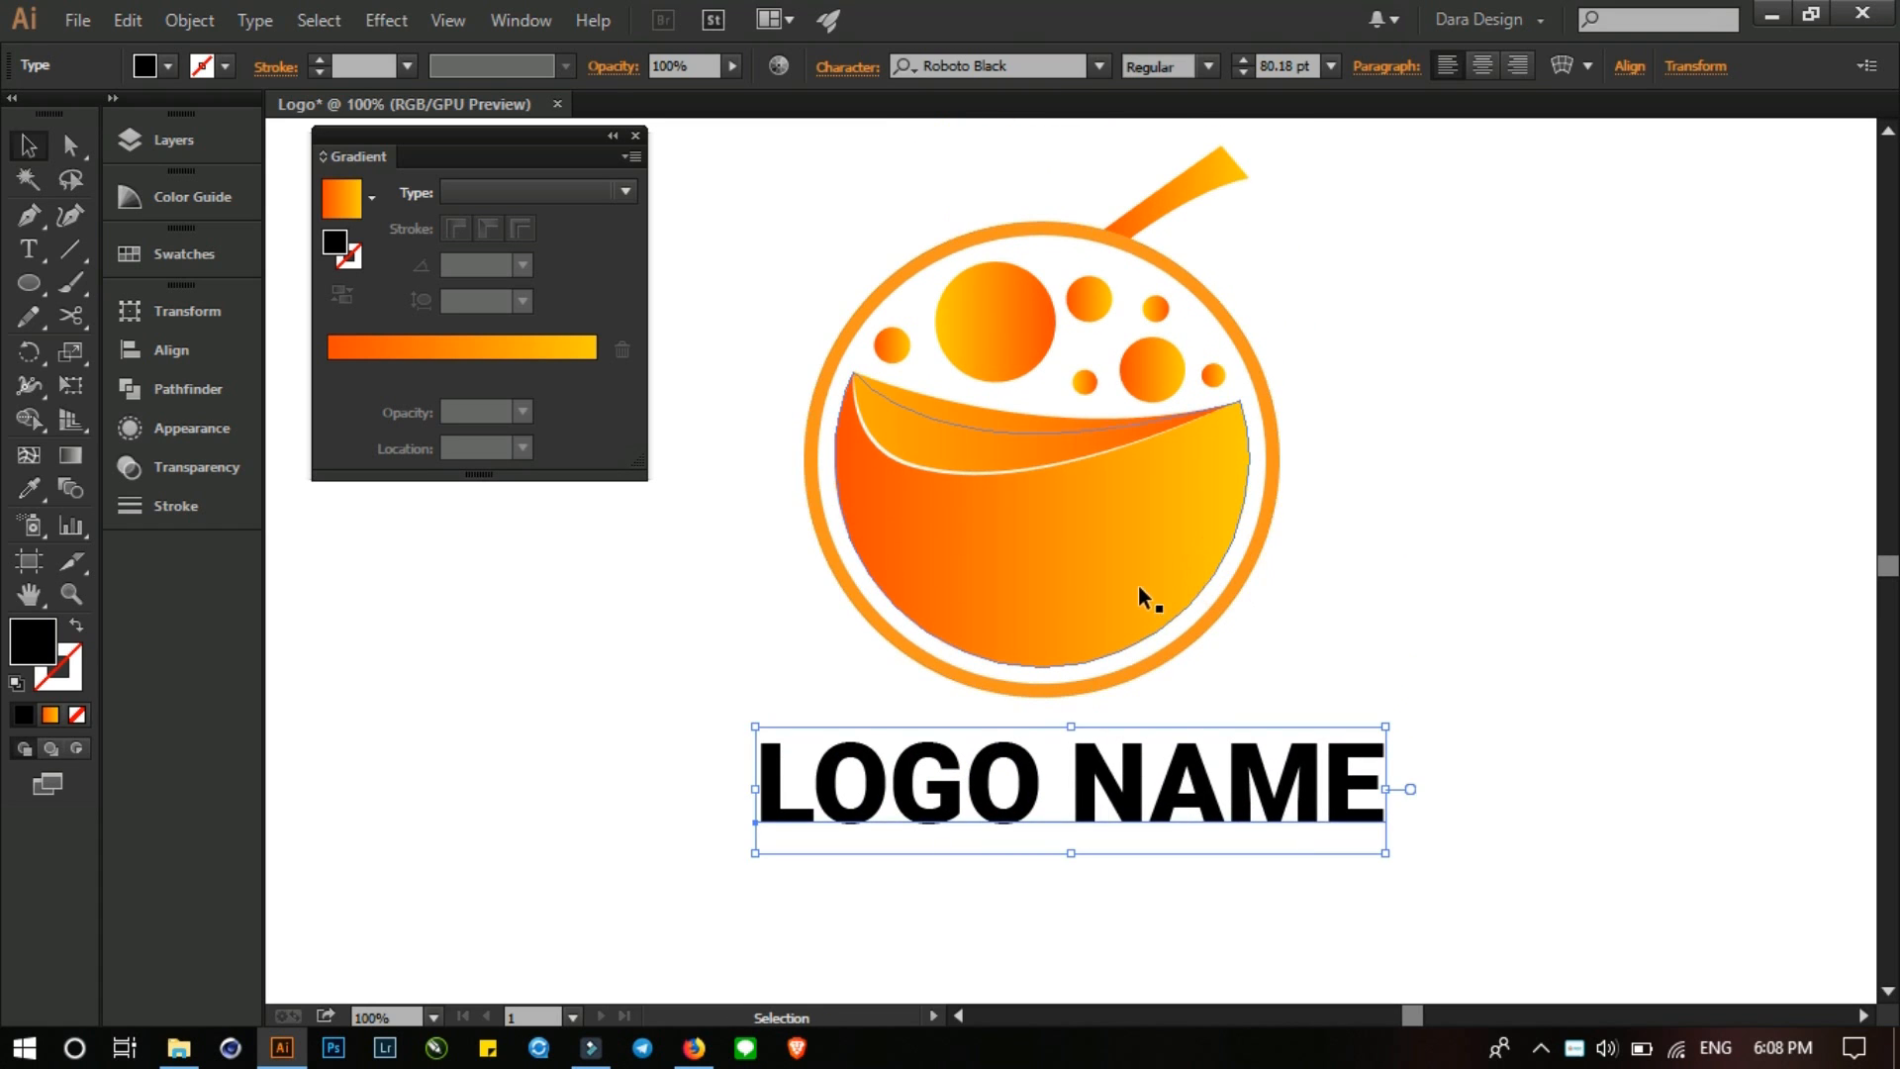
- Centre the LOGO NAME text horizontally under the logo, using the logo as the key object
click(1138, 587)
drag(1184, 916, 1035, 526)
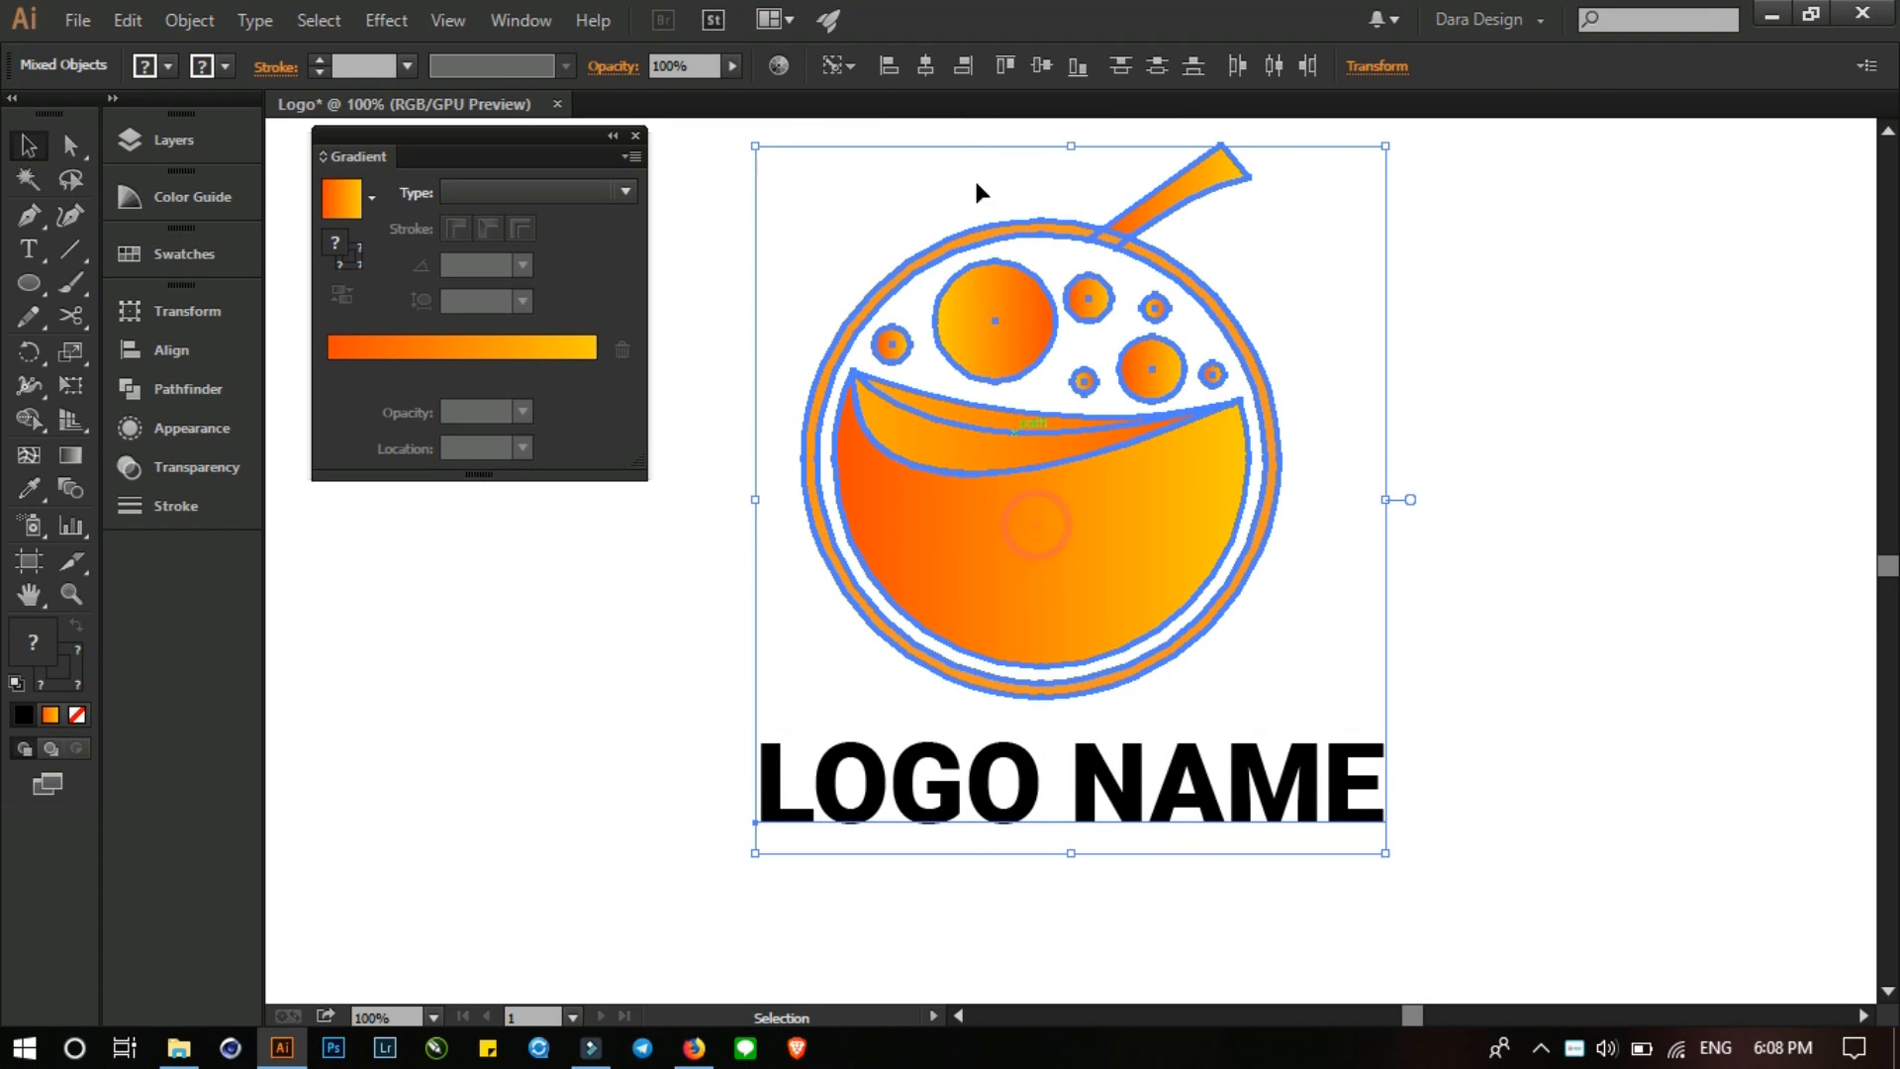
click(925, 66)
click(1518, 454)
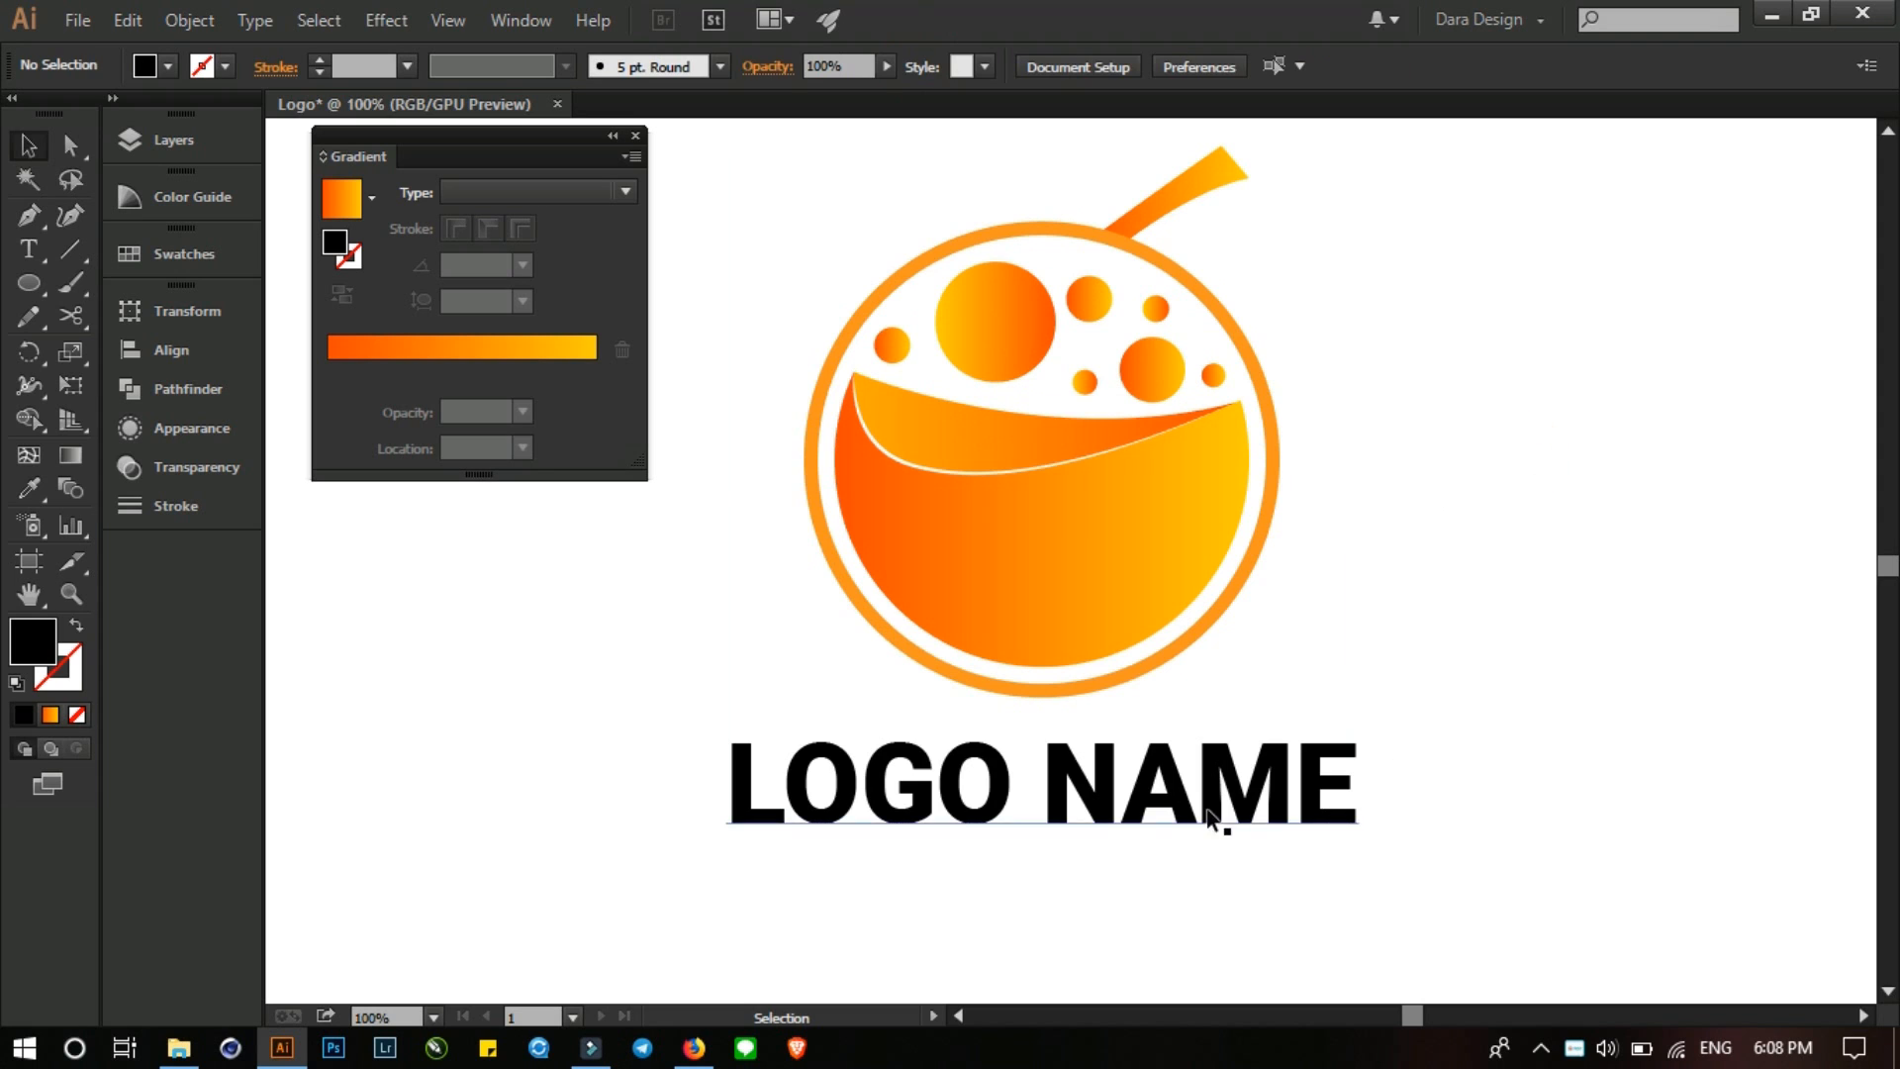
- Duplicate the LOGO NAME text directly below and replace its wording with "DESIGN BY" and the designer's name
drag(1200, 806, 1168, 721)
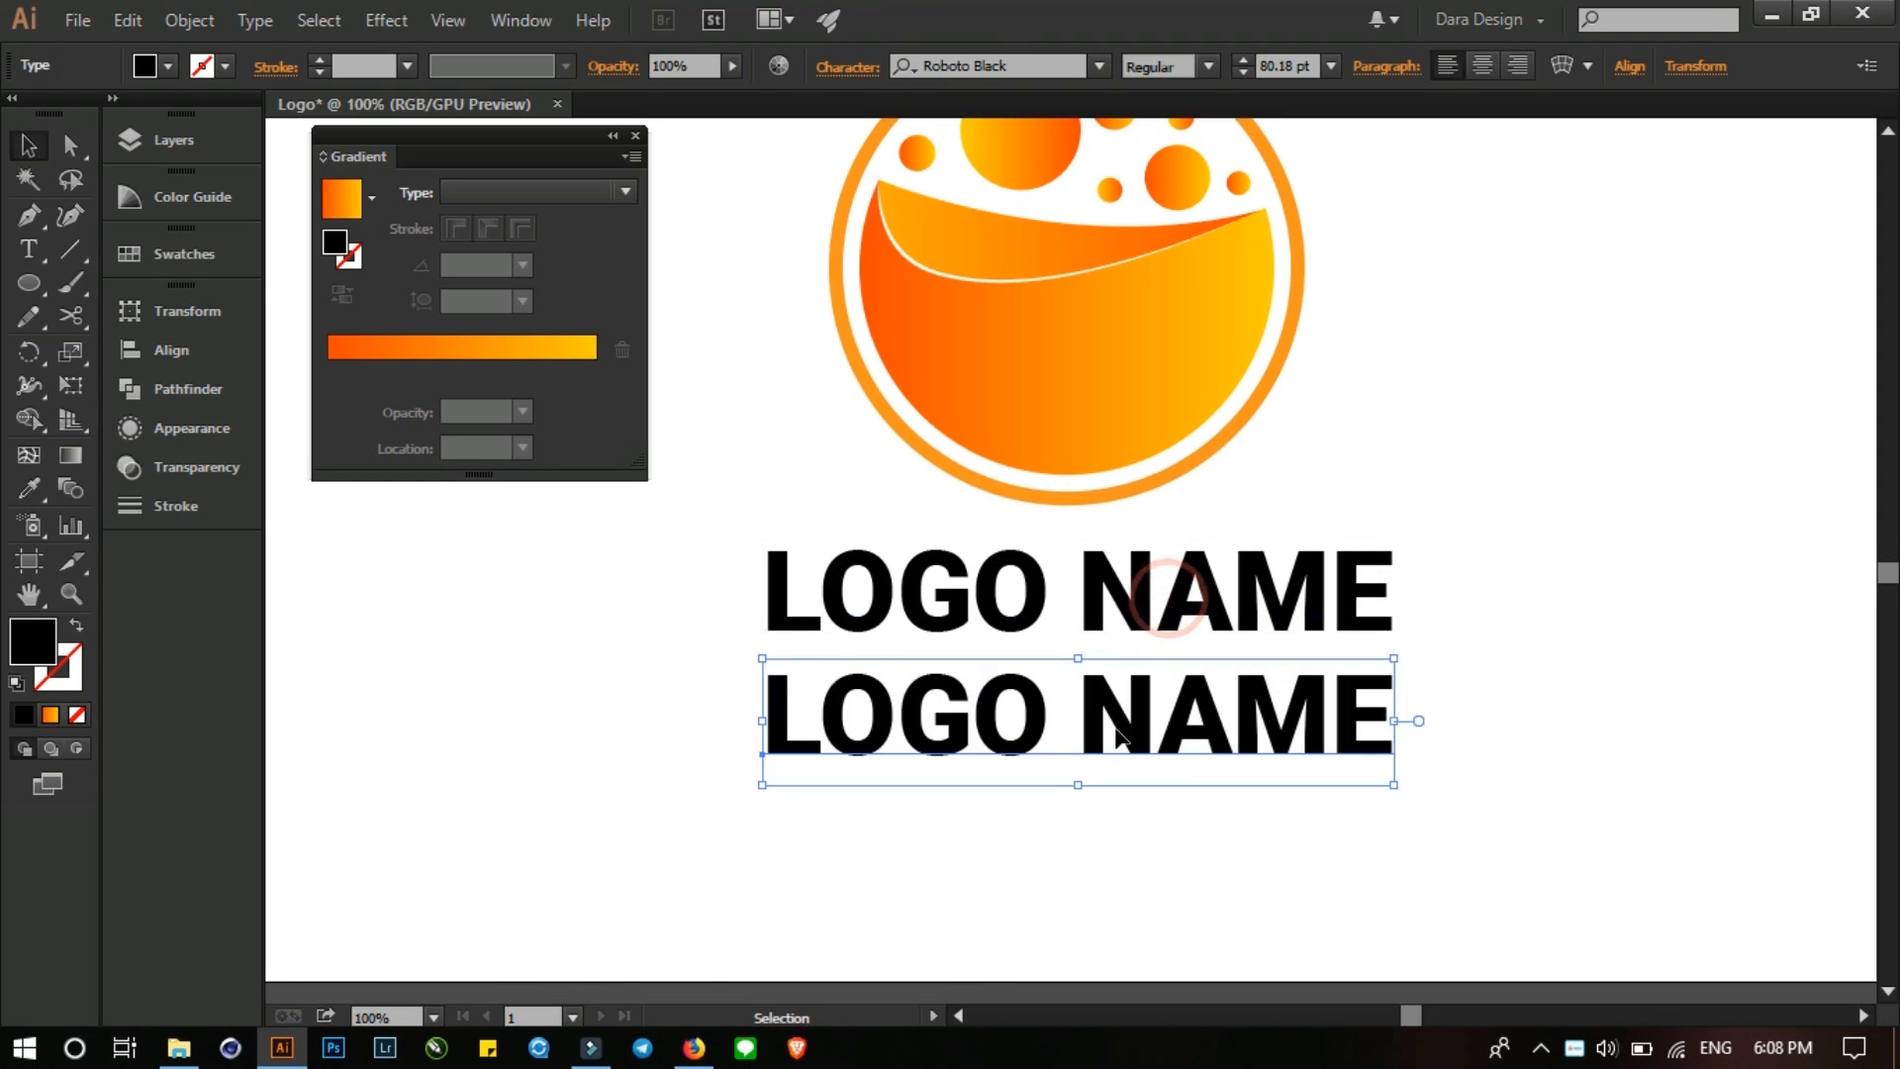
double_click(1111, 721)
triple_click(1111, 721)
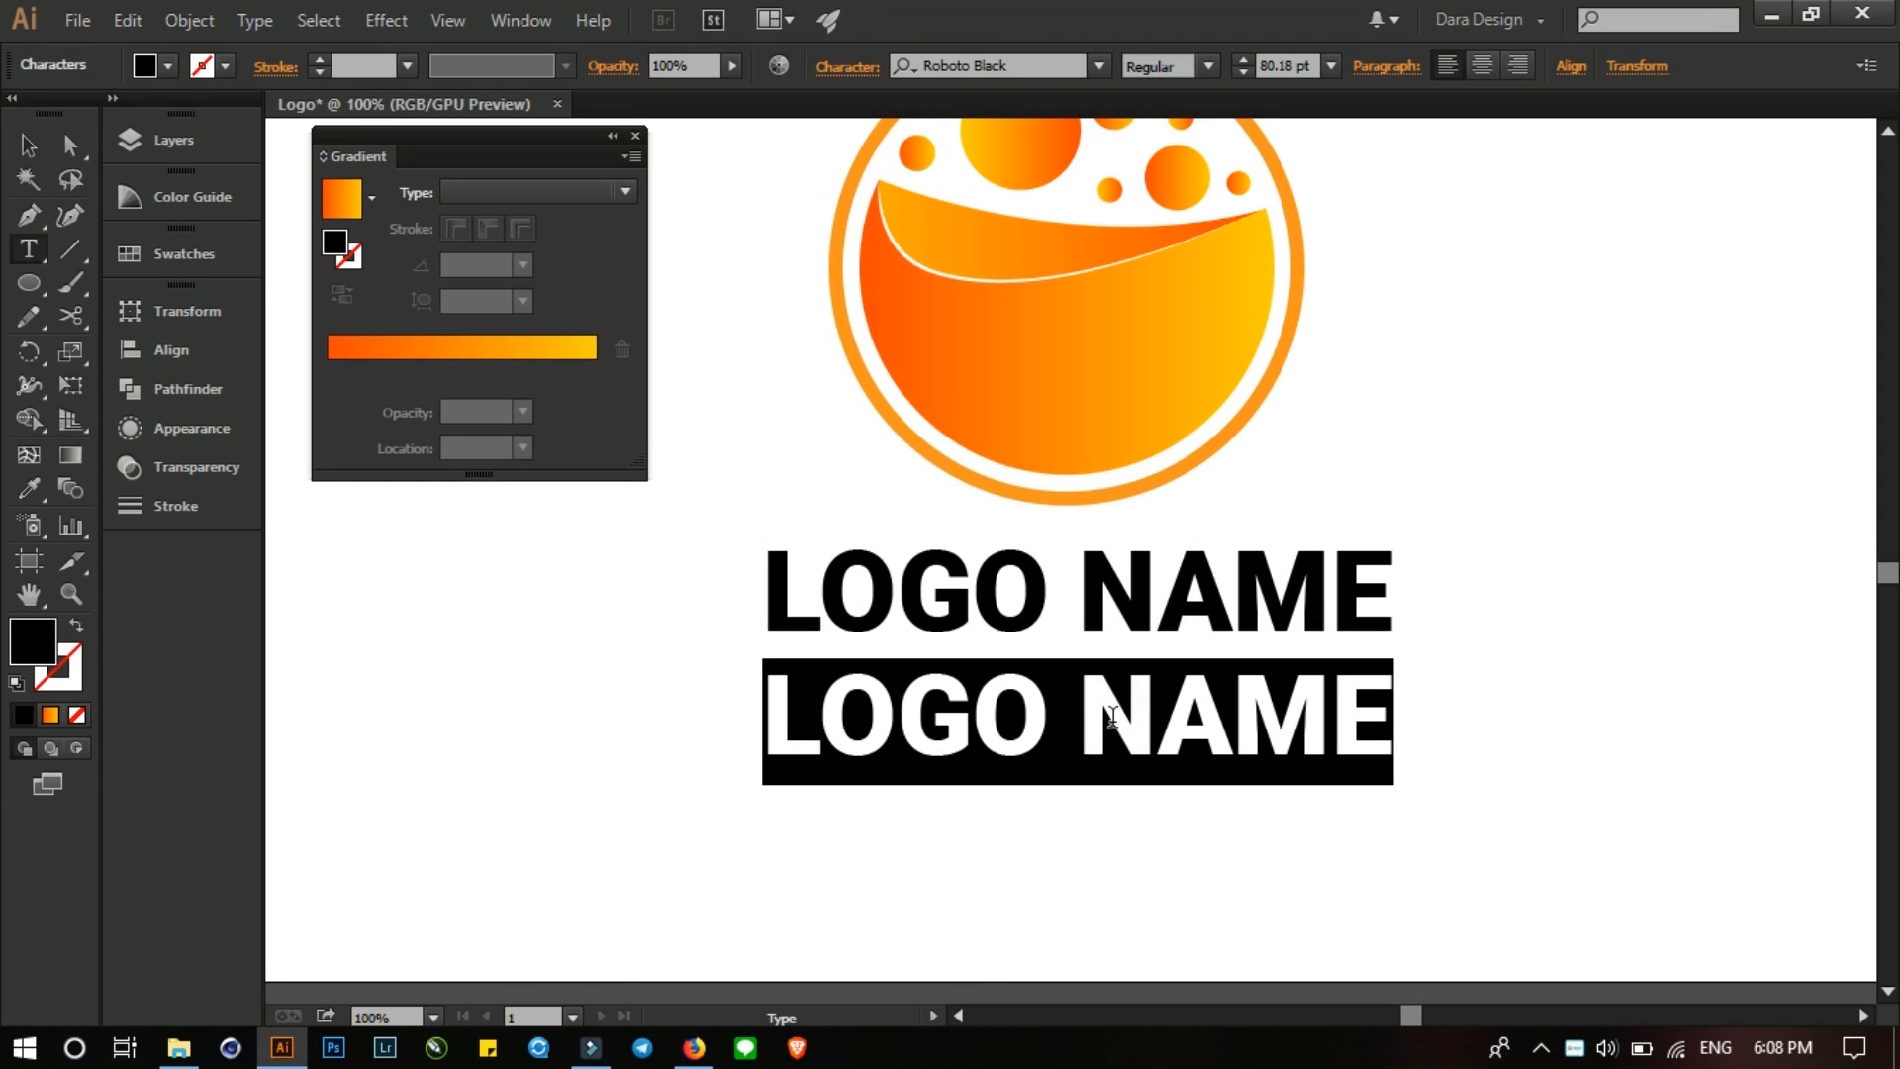
text(DESIGN)
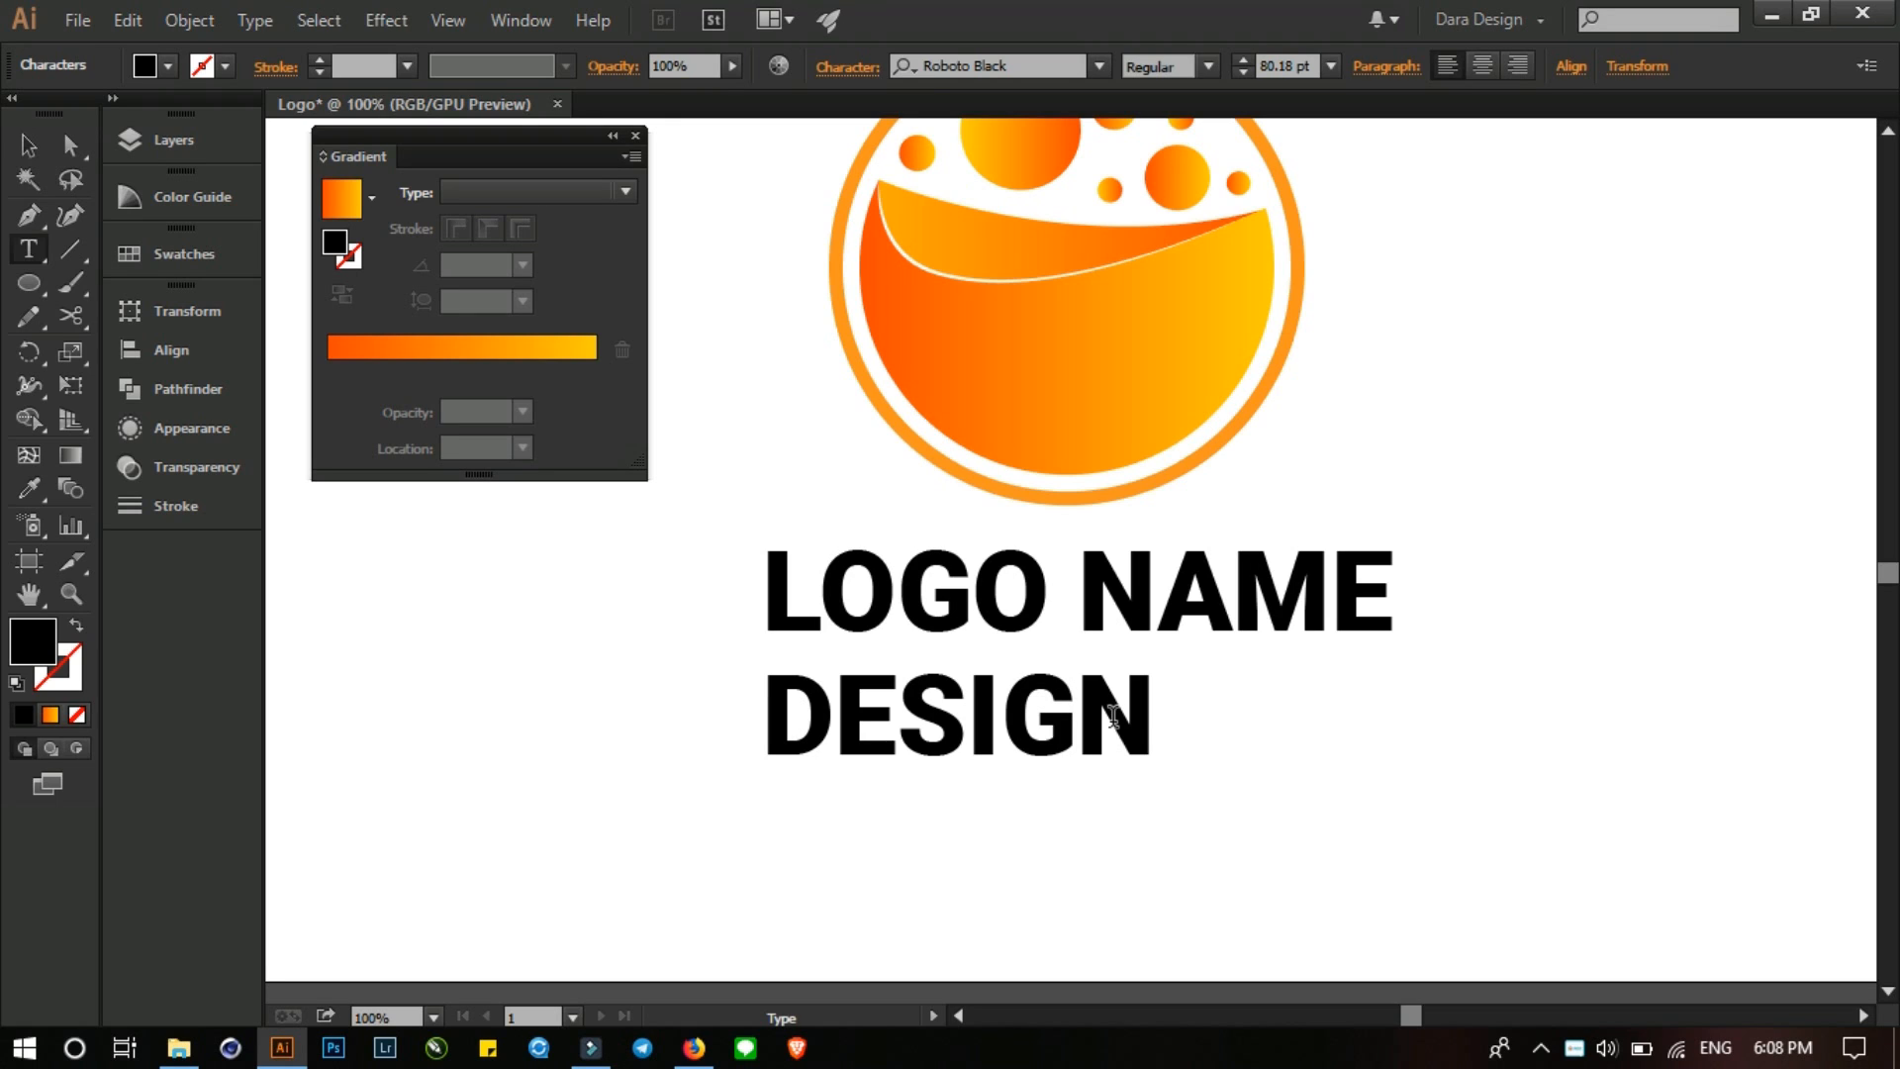
text( BY VIGAND)
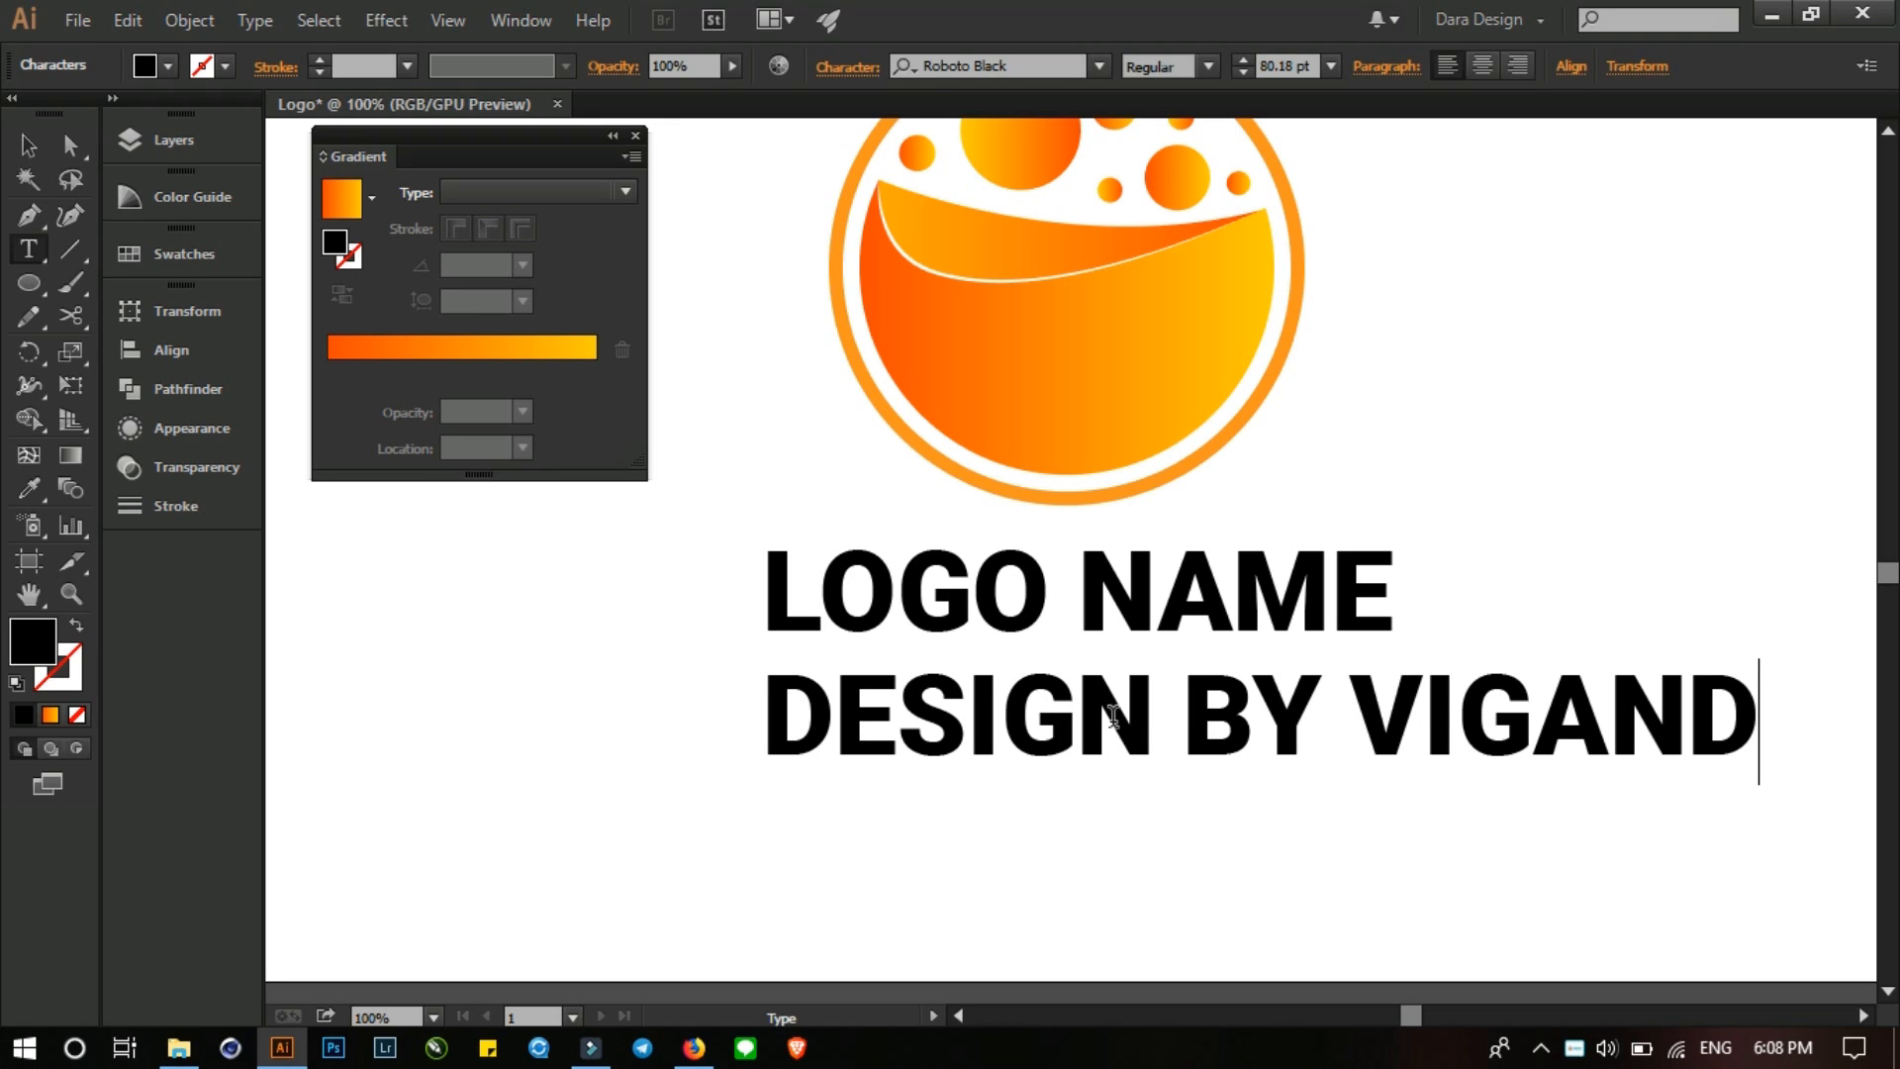
- Set the font of the whole credit line to Roboto Regular
triple_click(1112, 714)
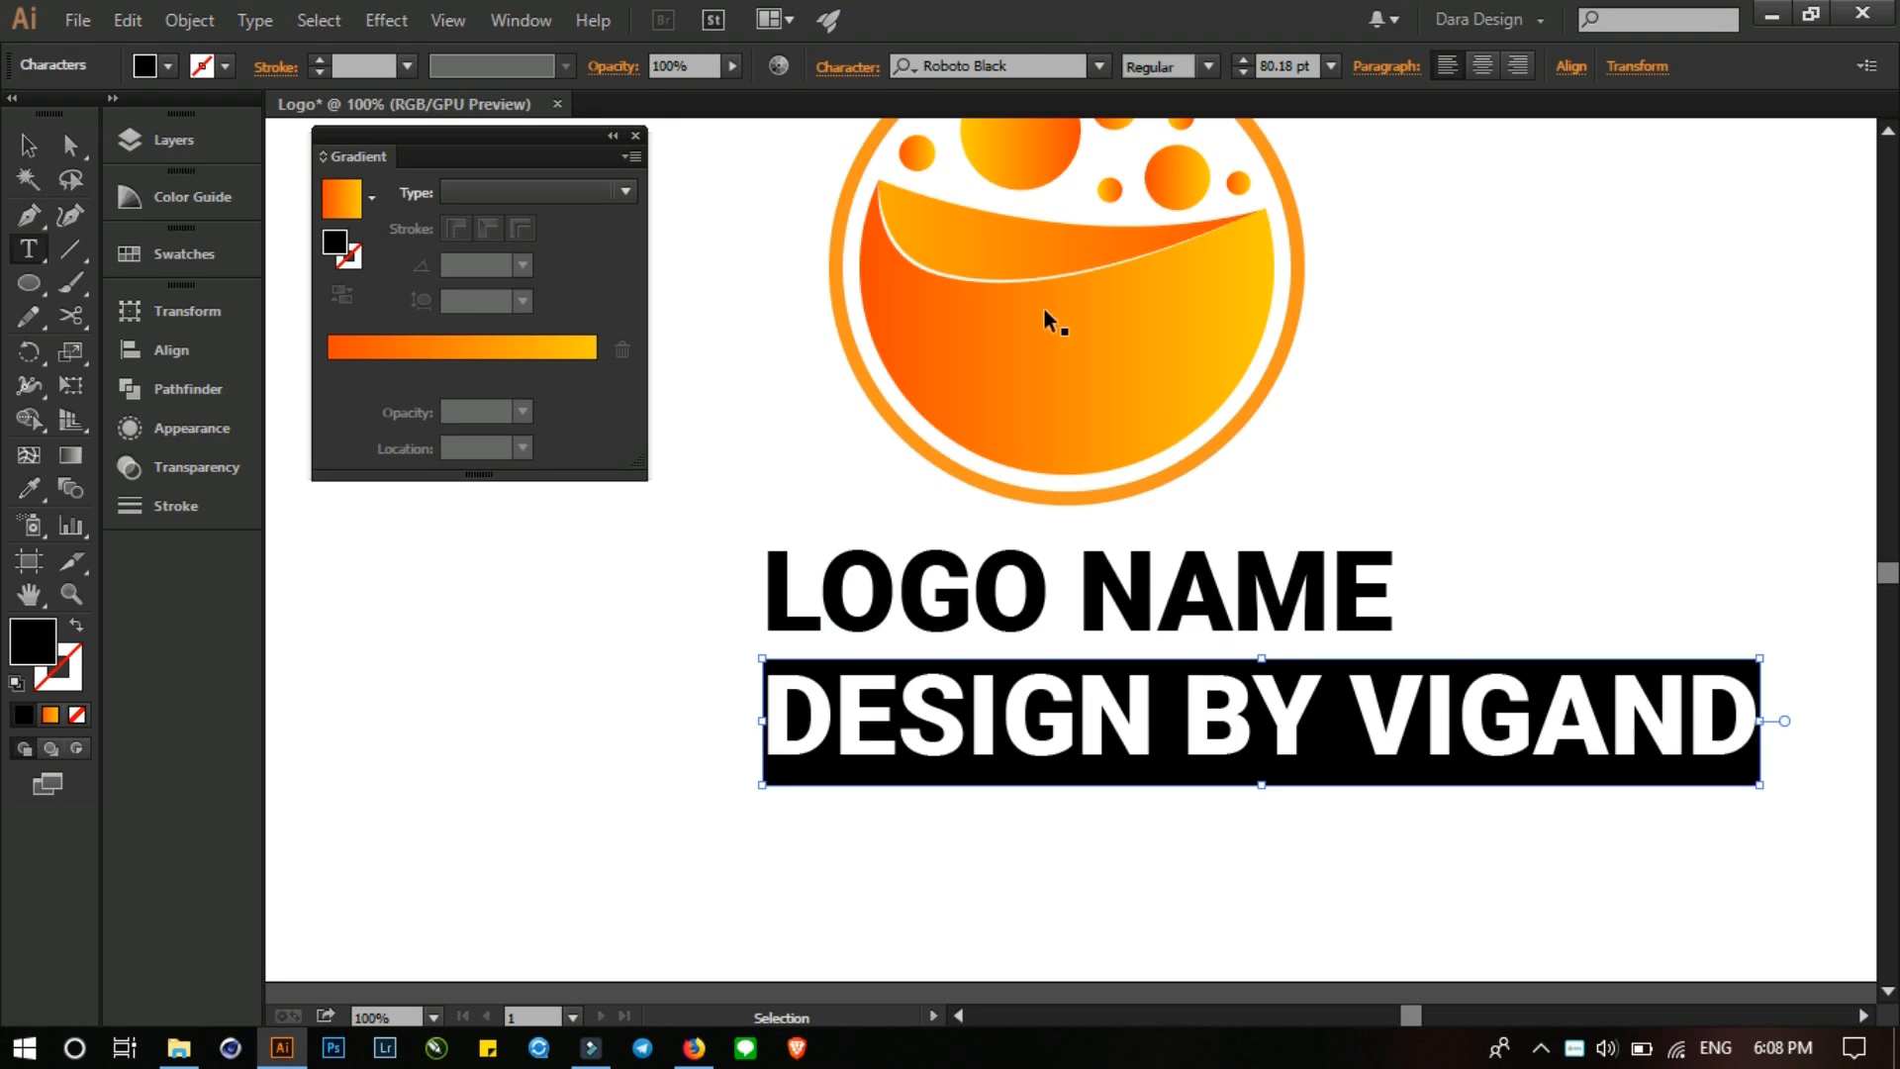
click(1029, 66)
key(Up)
key(Up)
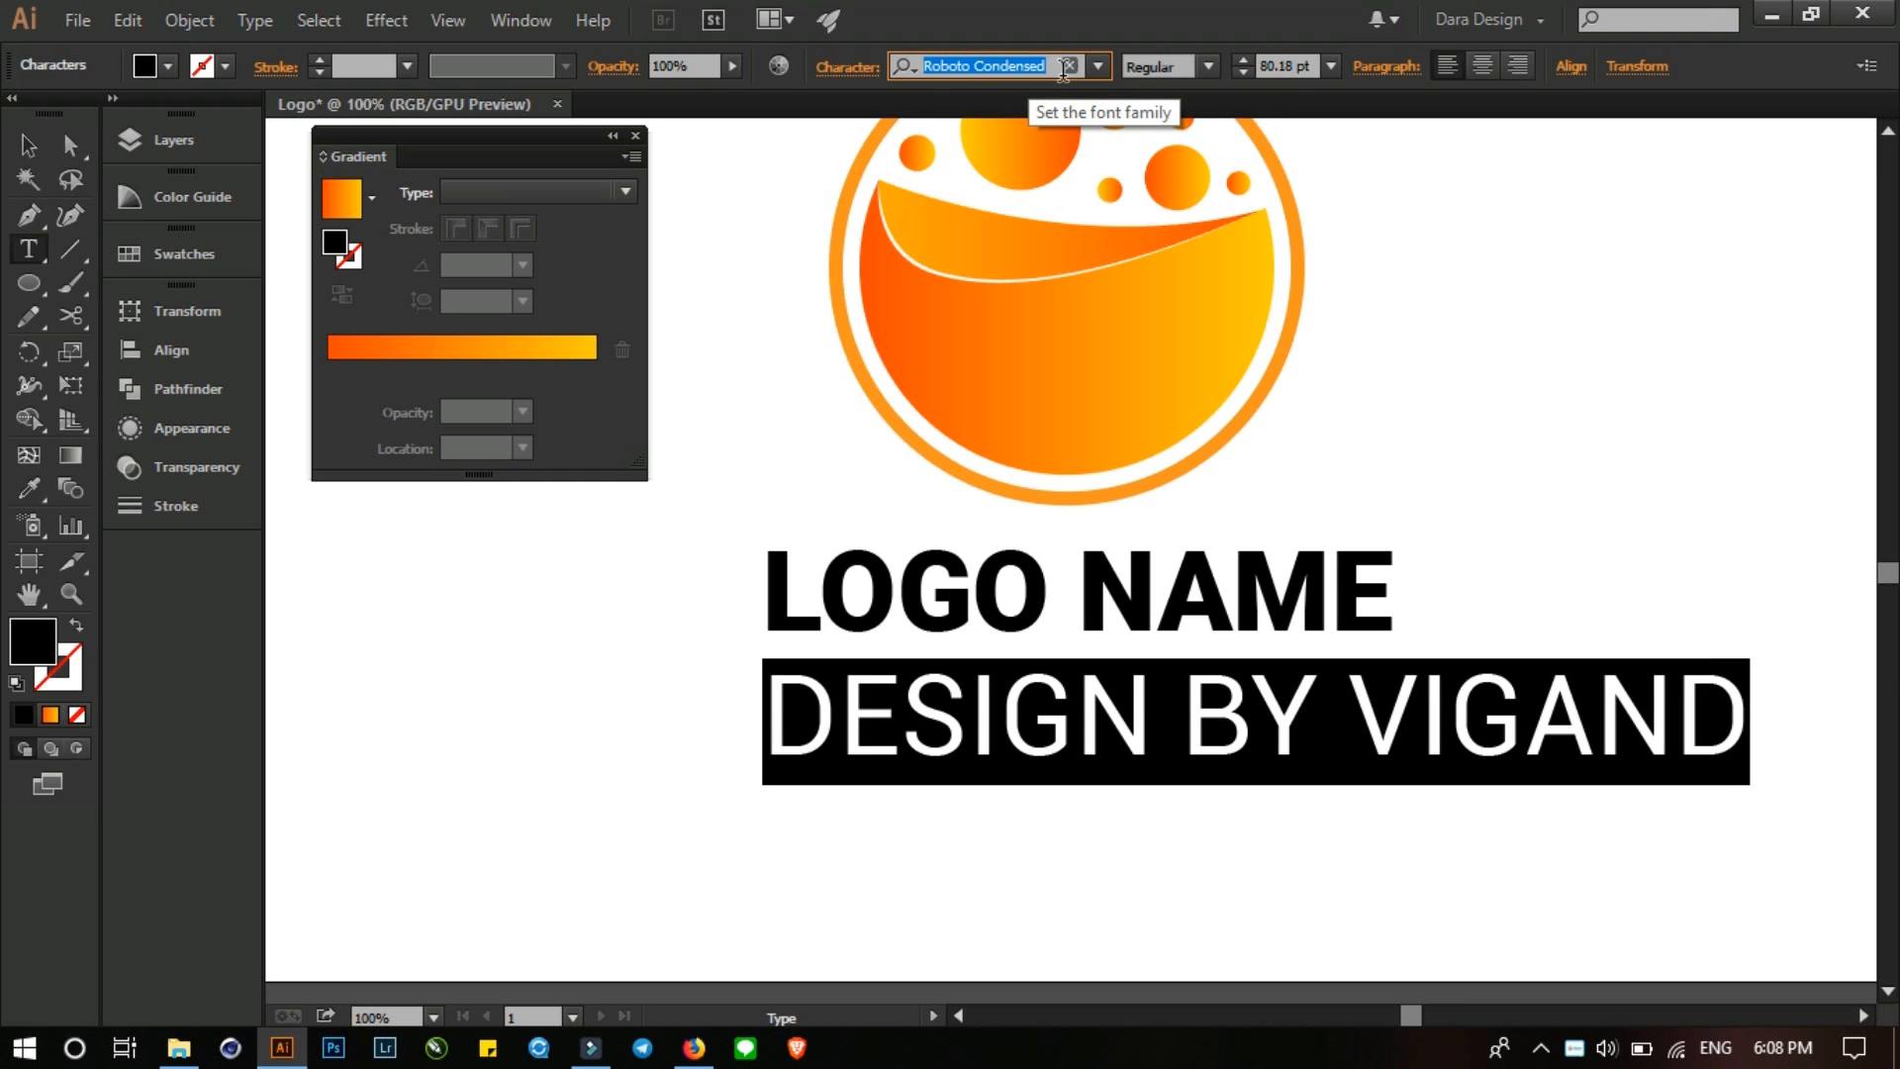
click(1068, 65)
click(1098, 65)
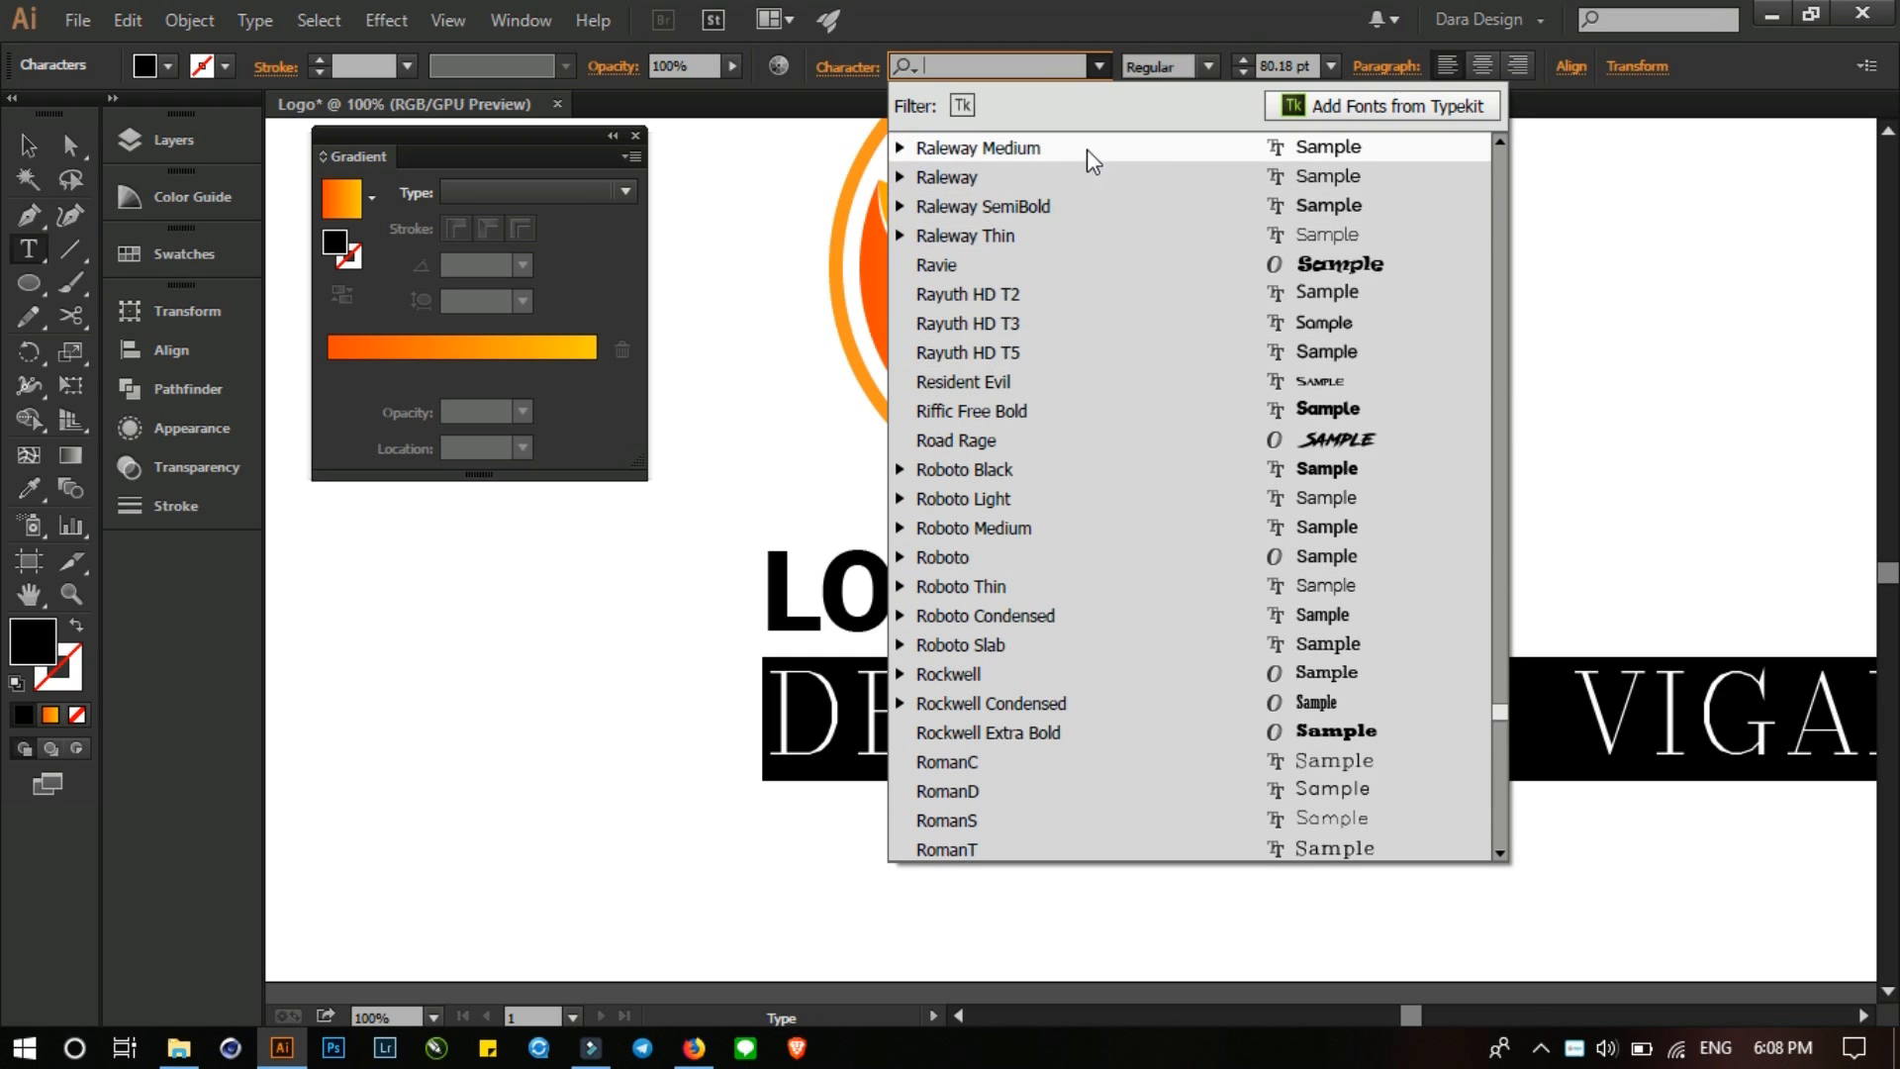
click(989, 556)
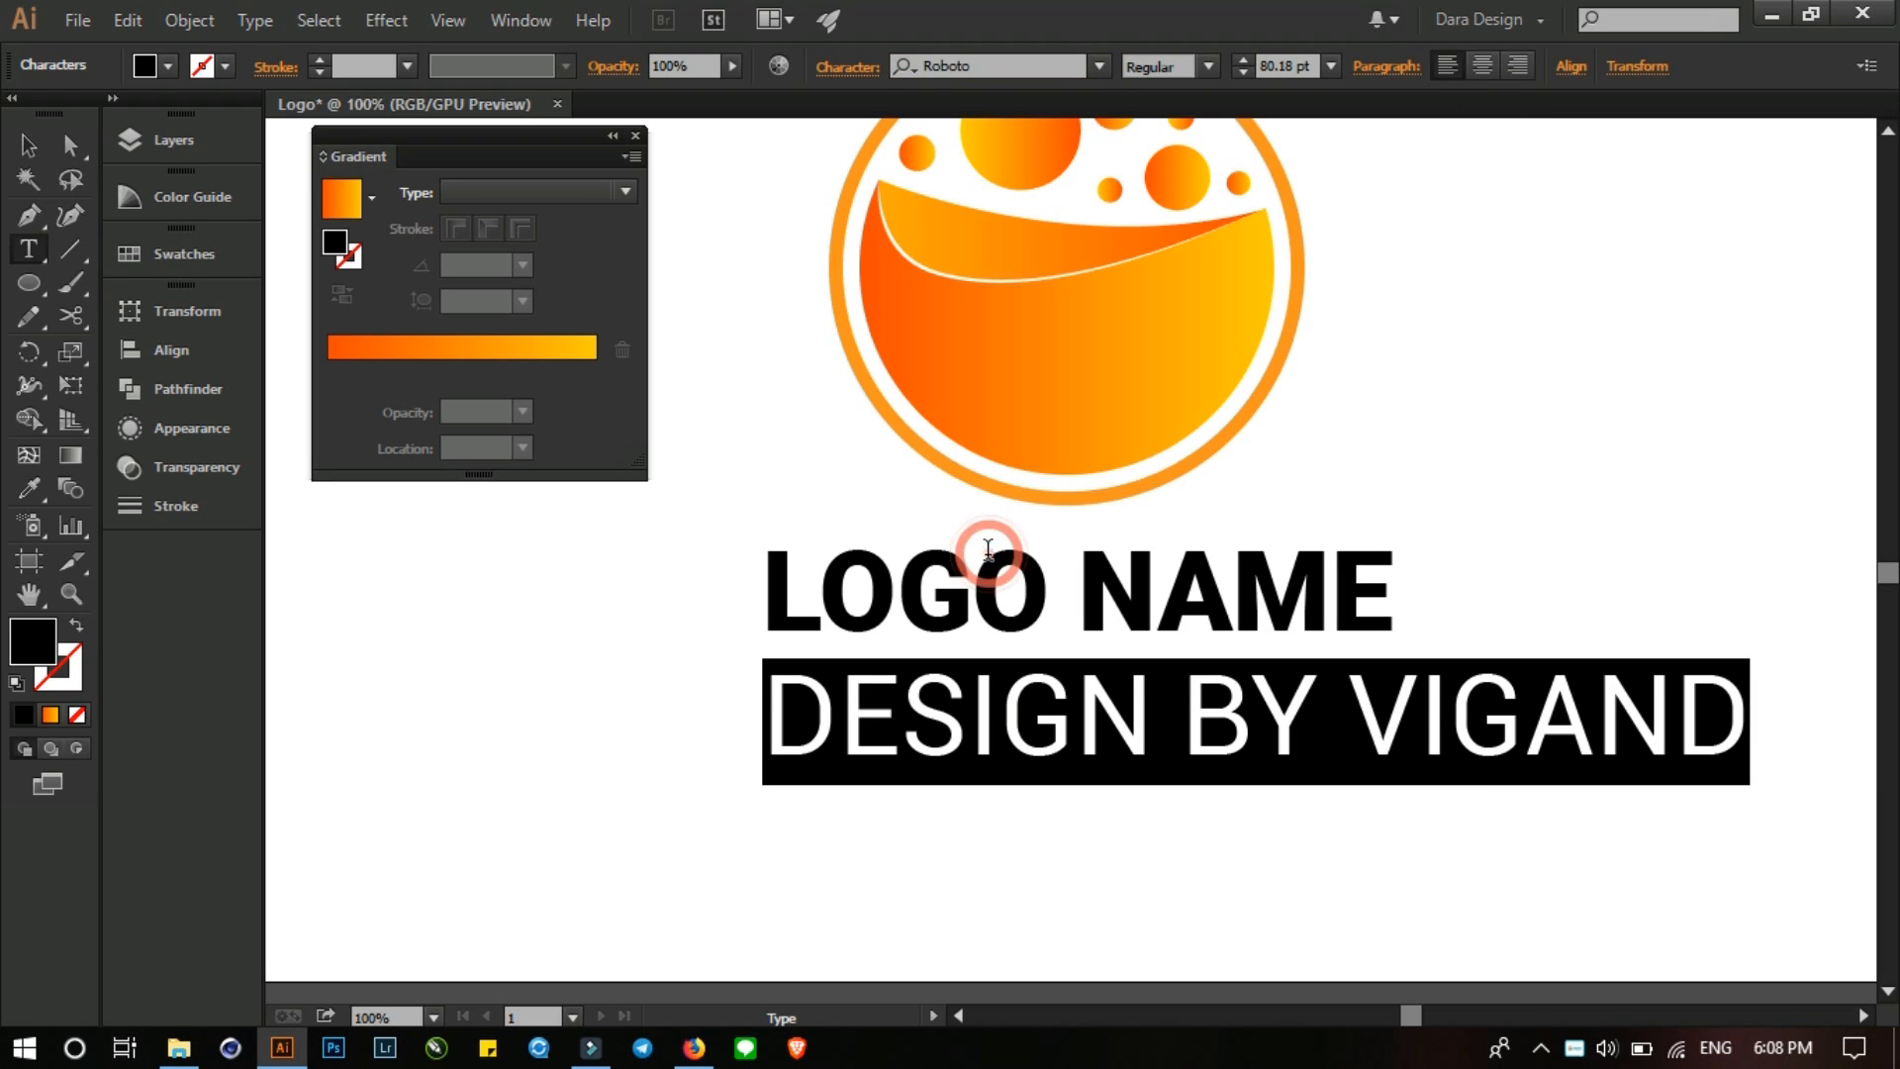
- Shrink the credit line to about 38.6 pt and move it beneath the LOGO NAME text
click(28, 147)
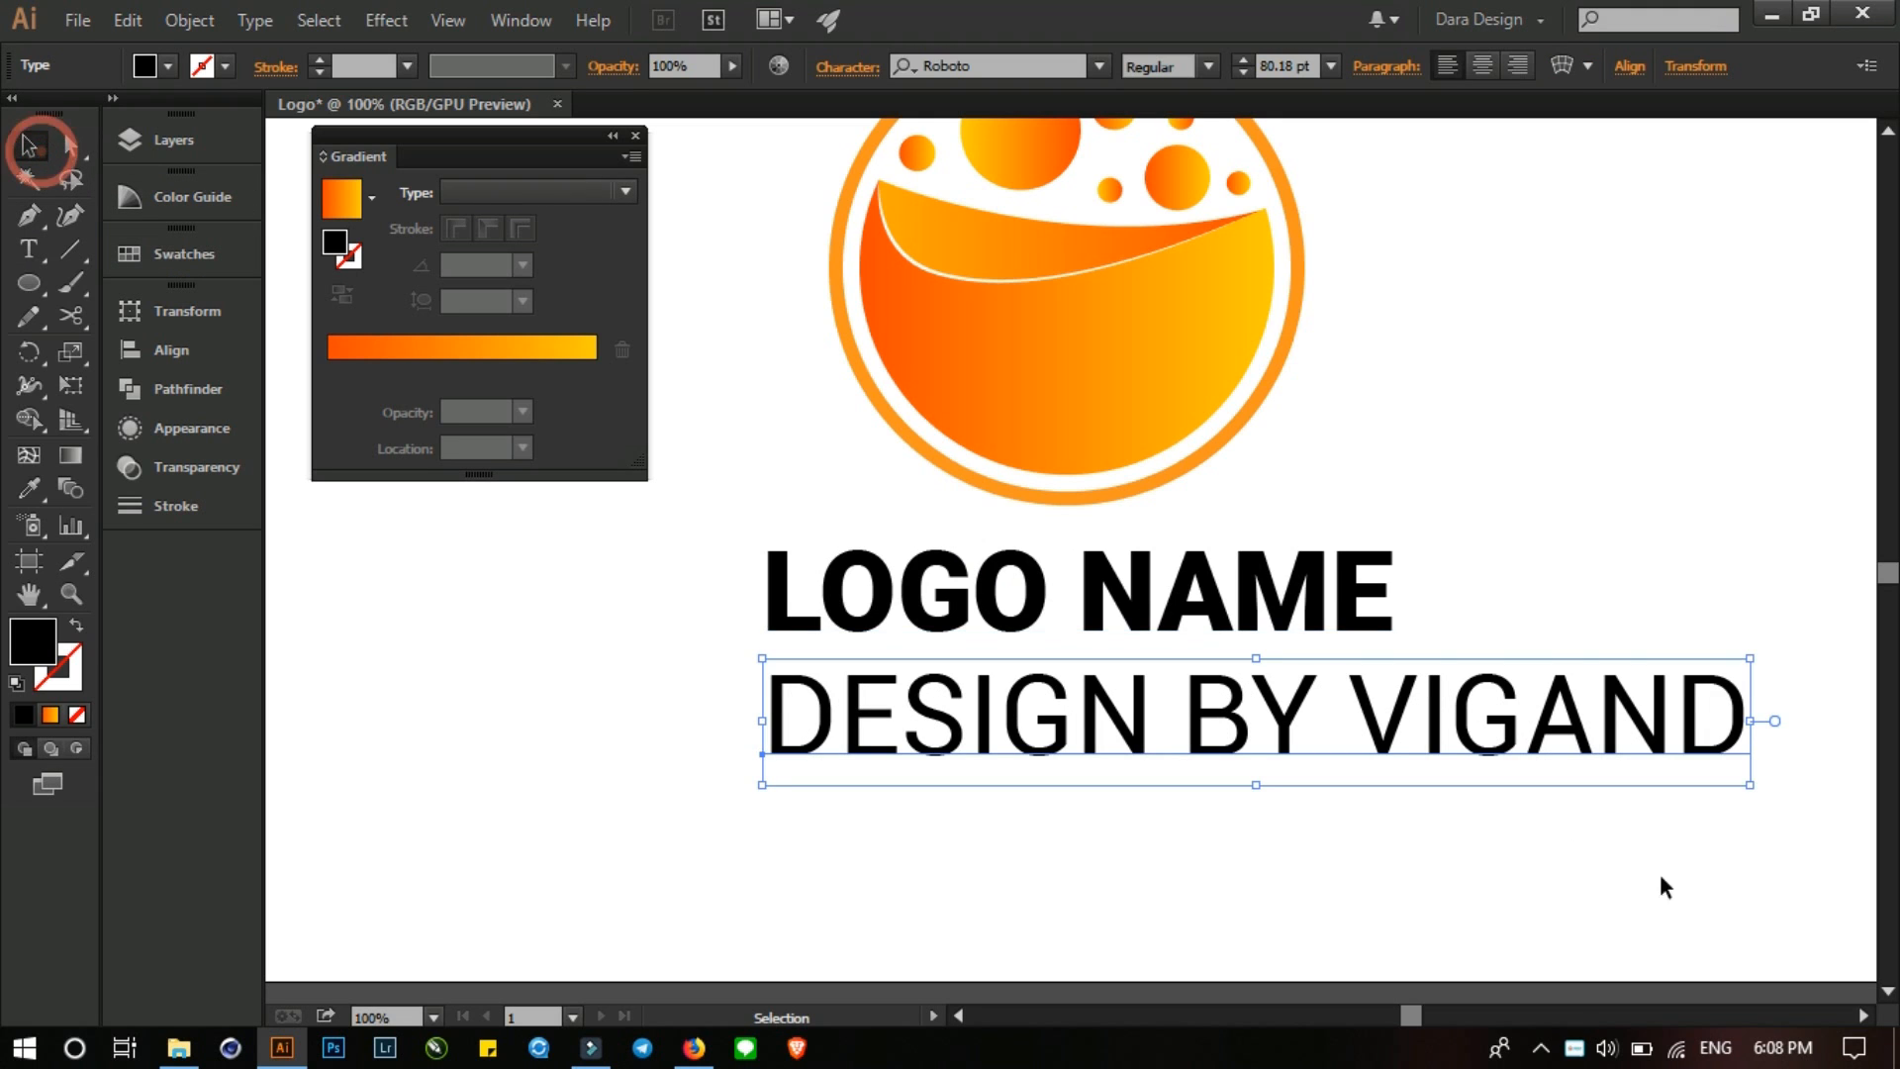
drag(1745, 778, 1514, 757)
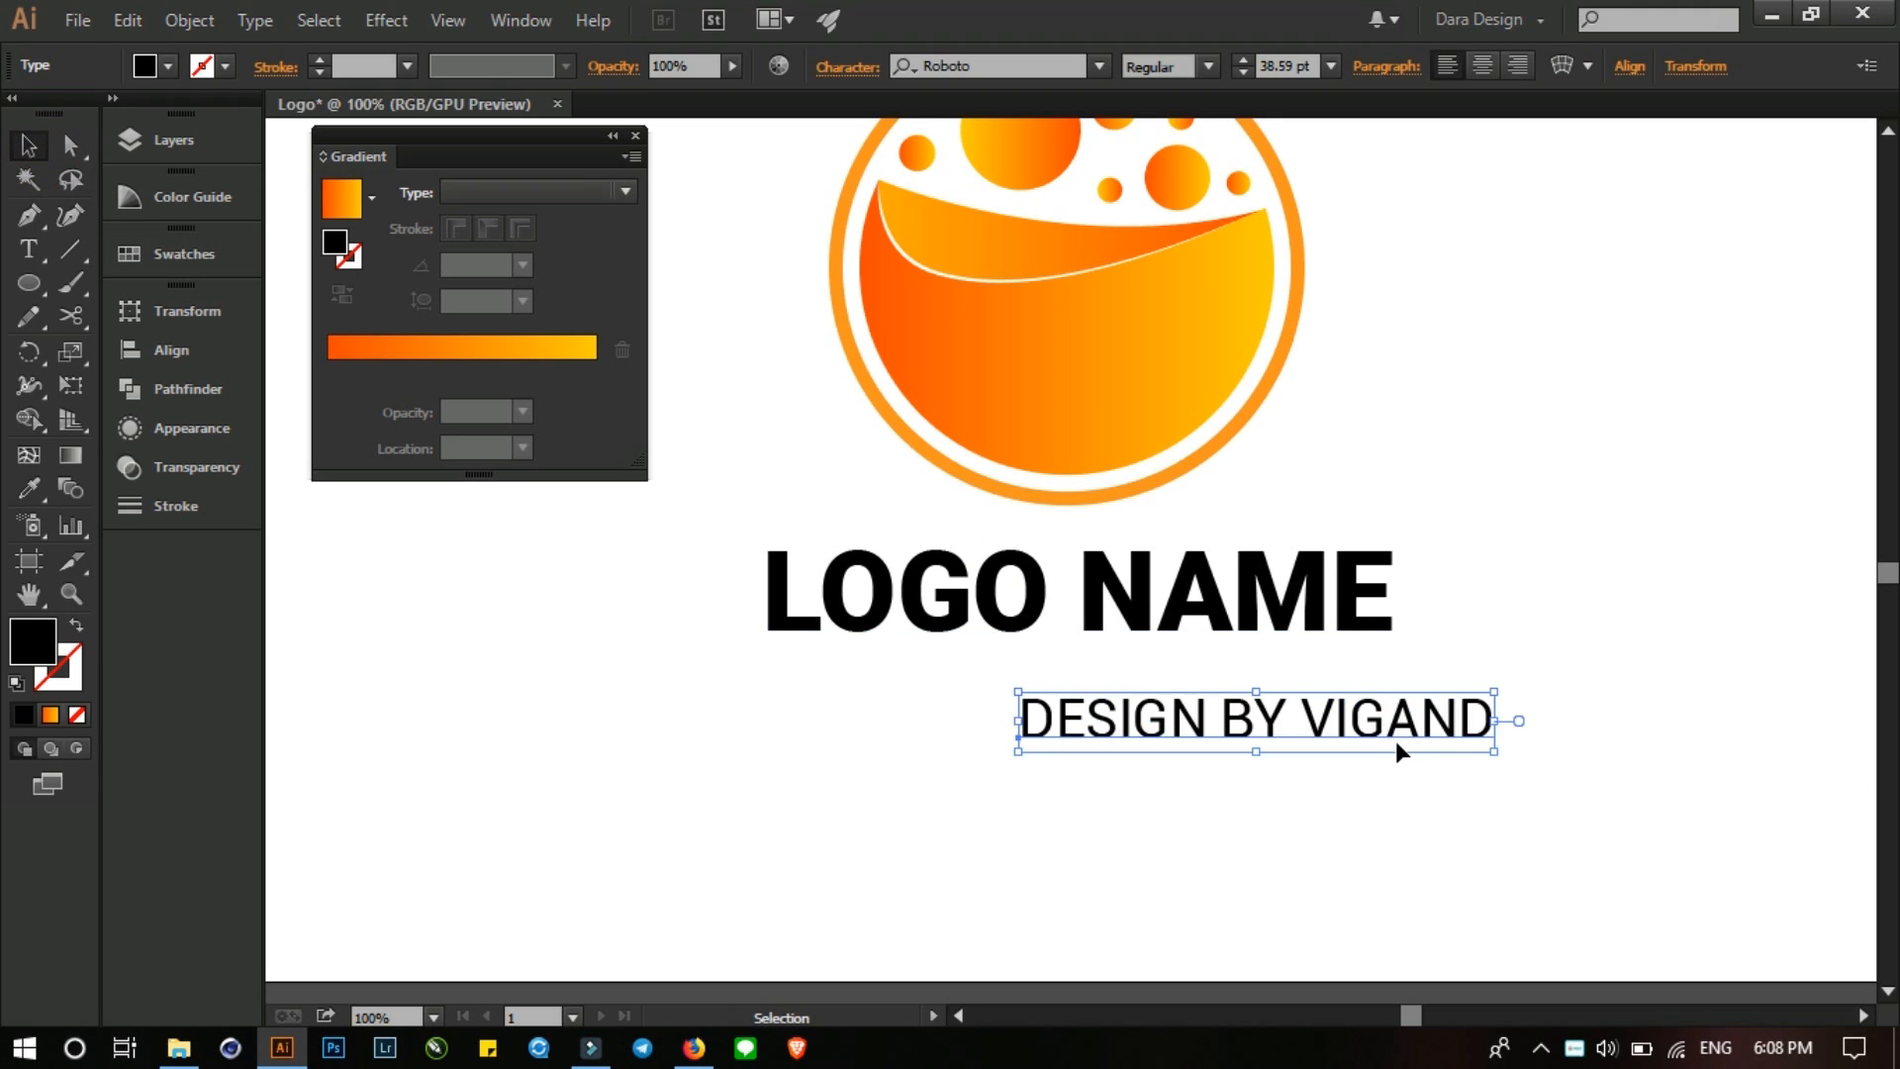
drag(1405, 733, 1246, 715)
- Align the credit line's horizontal centre with the LOGO NAME text
shift+click(1187, 591)
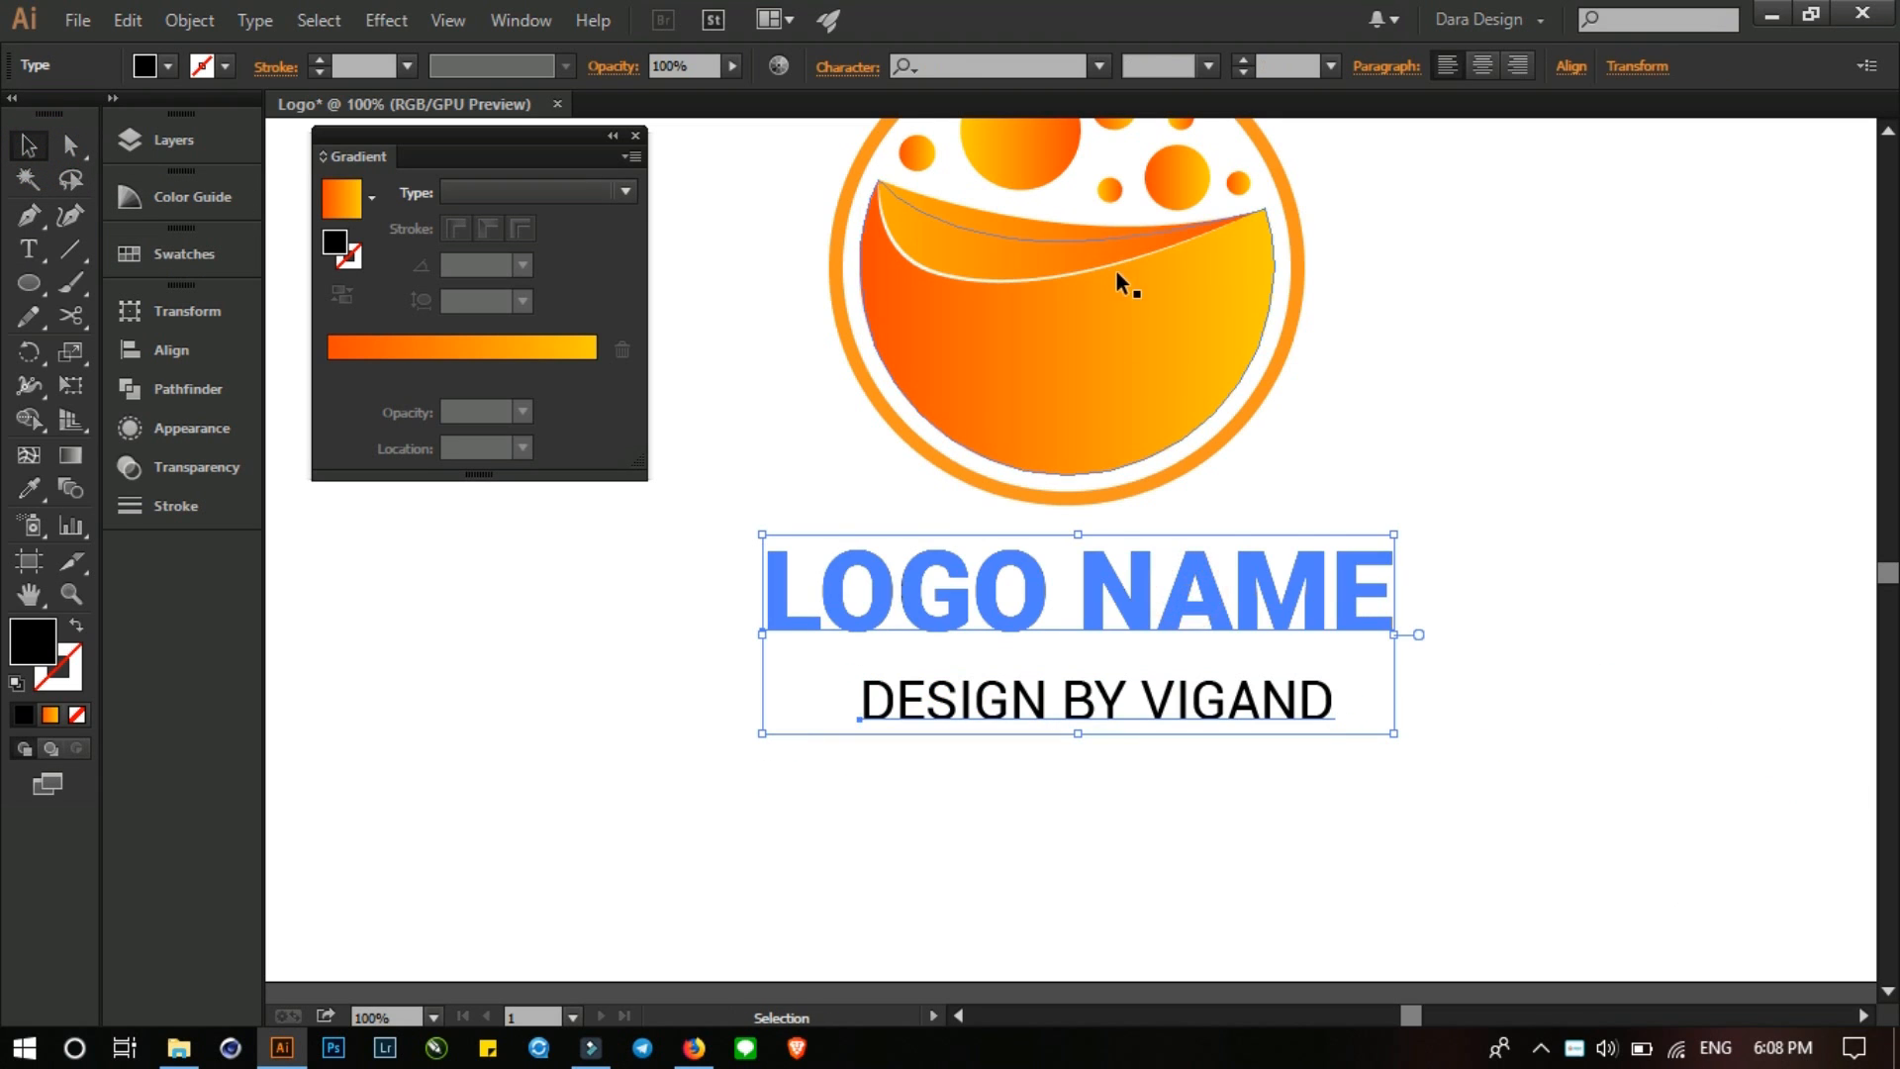
click(163, 348)
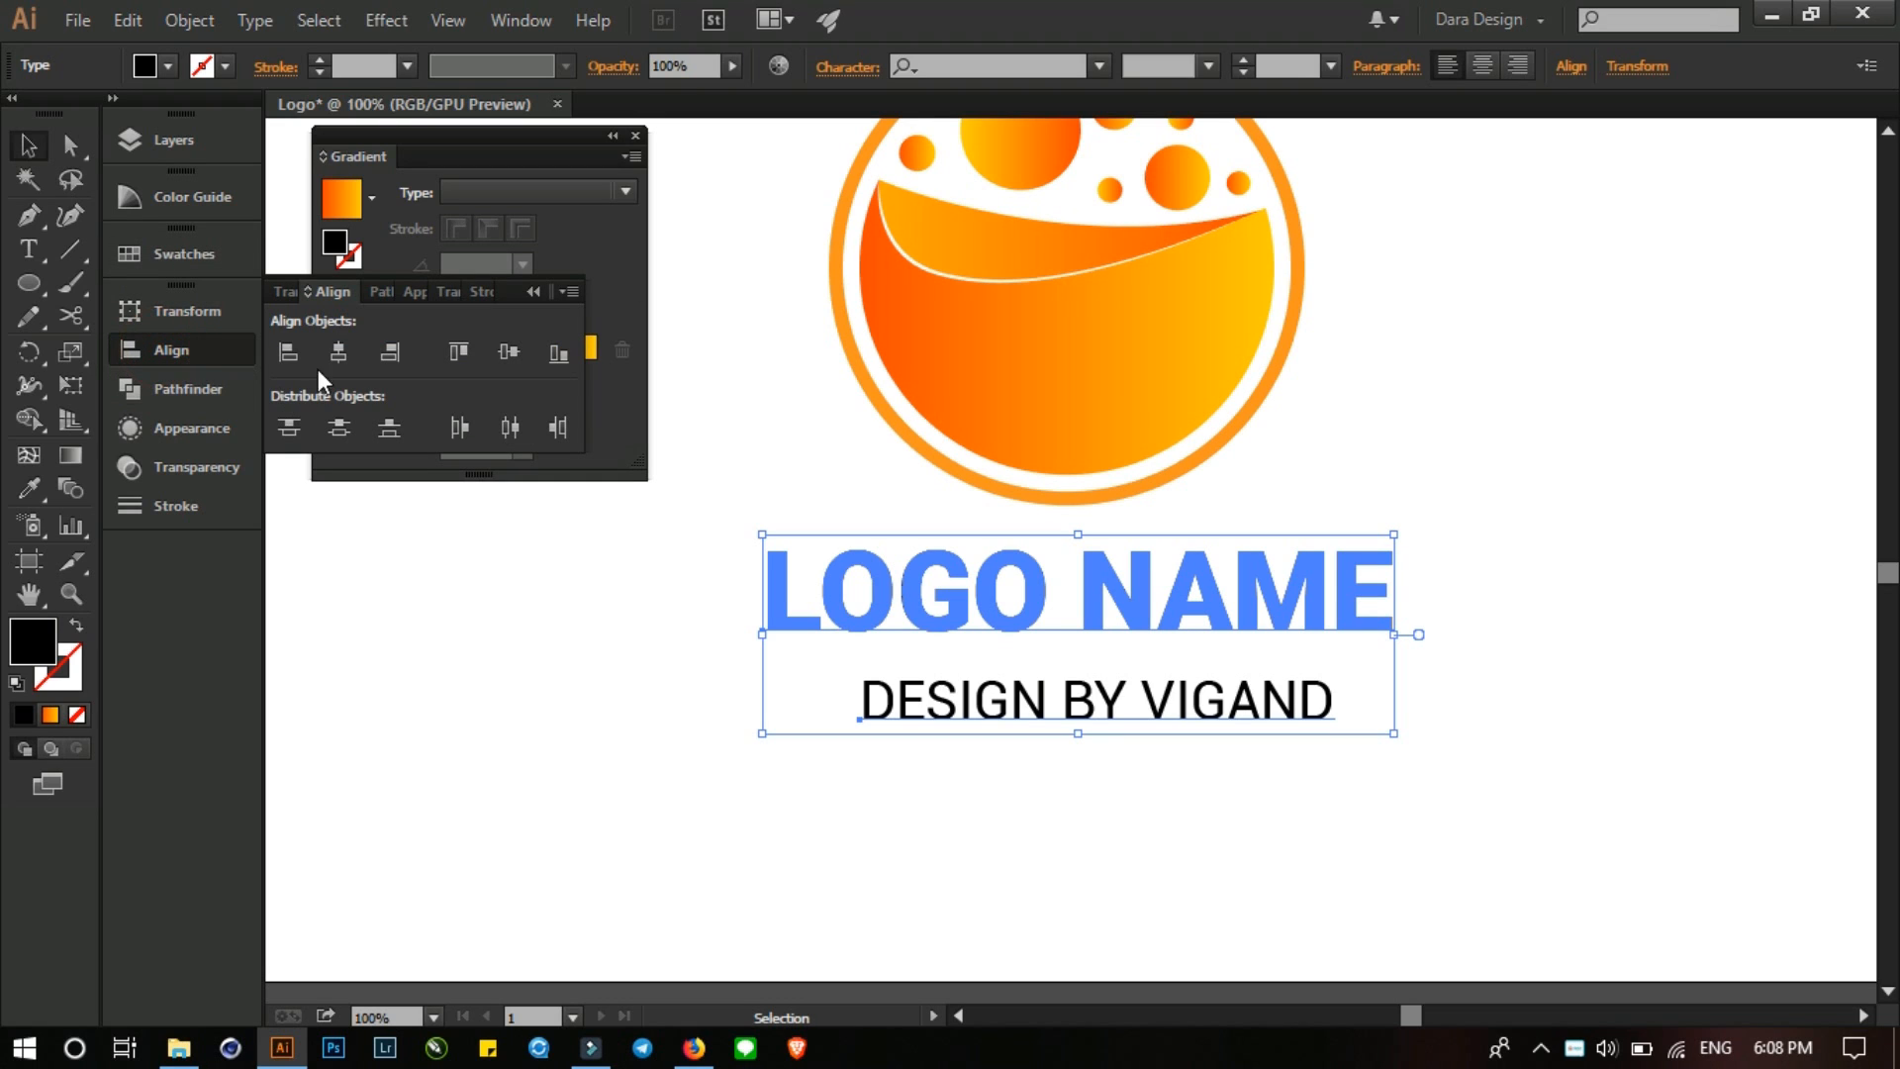
click(334, 352)
click(1261, 816)
- Set the tracking of the credit line to 200
click(1200, 708)
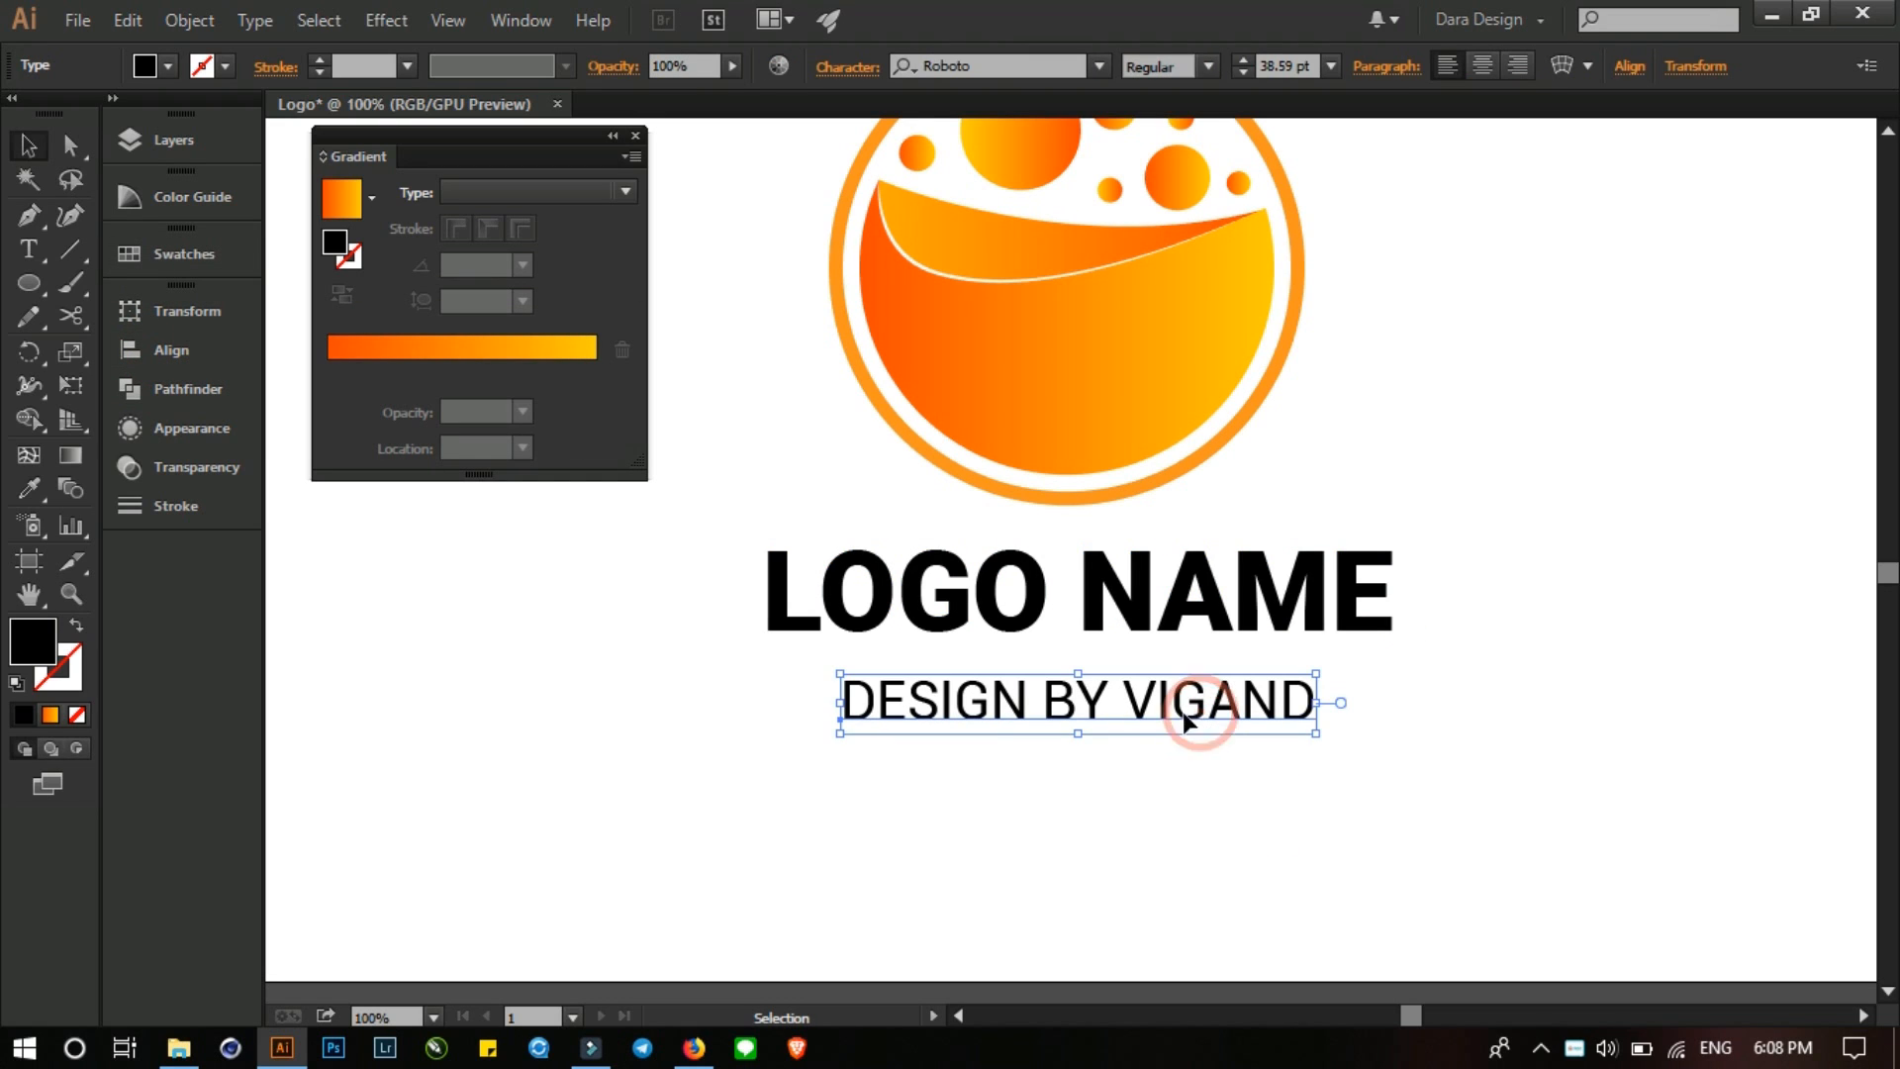
key(a)
key(ctrl+t)
key(v)
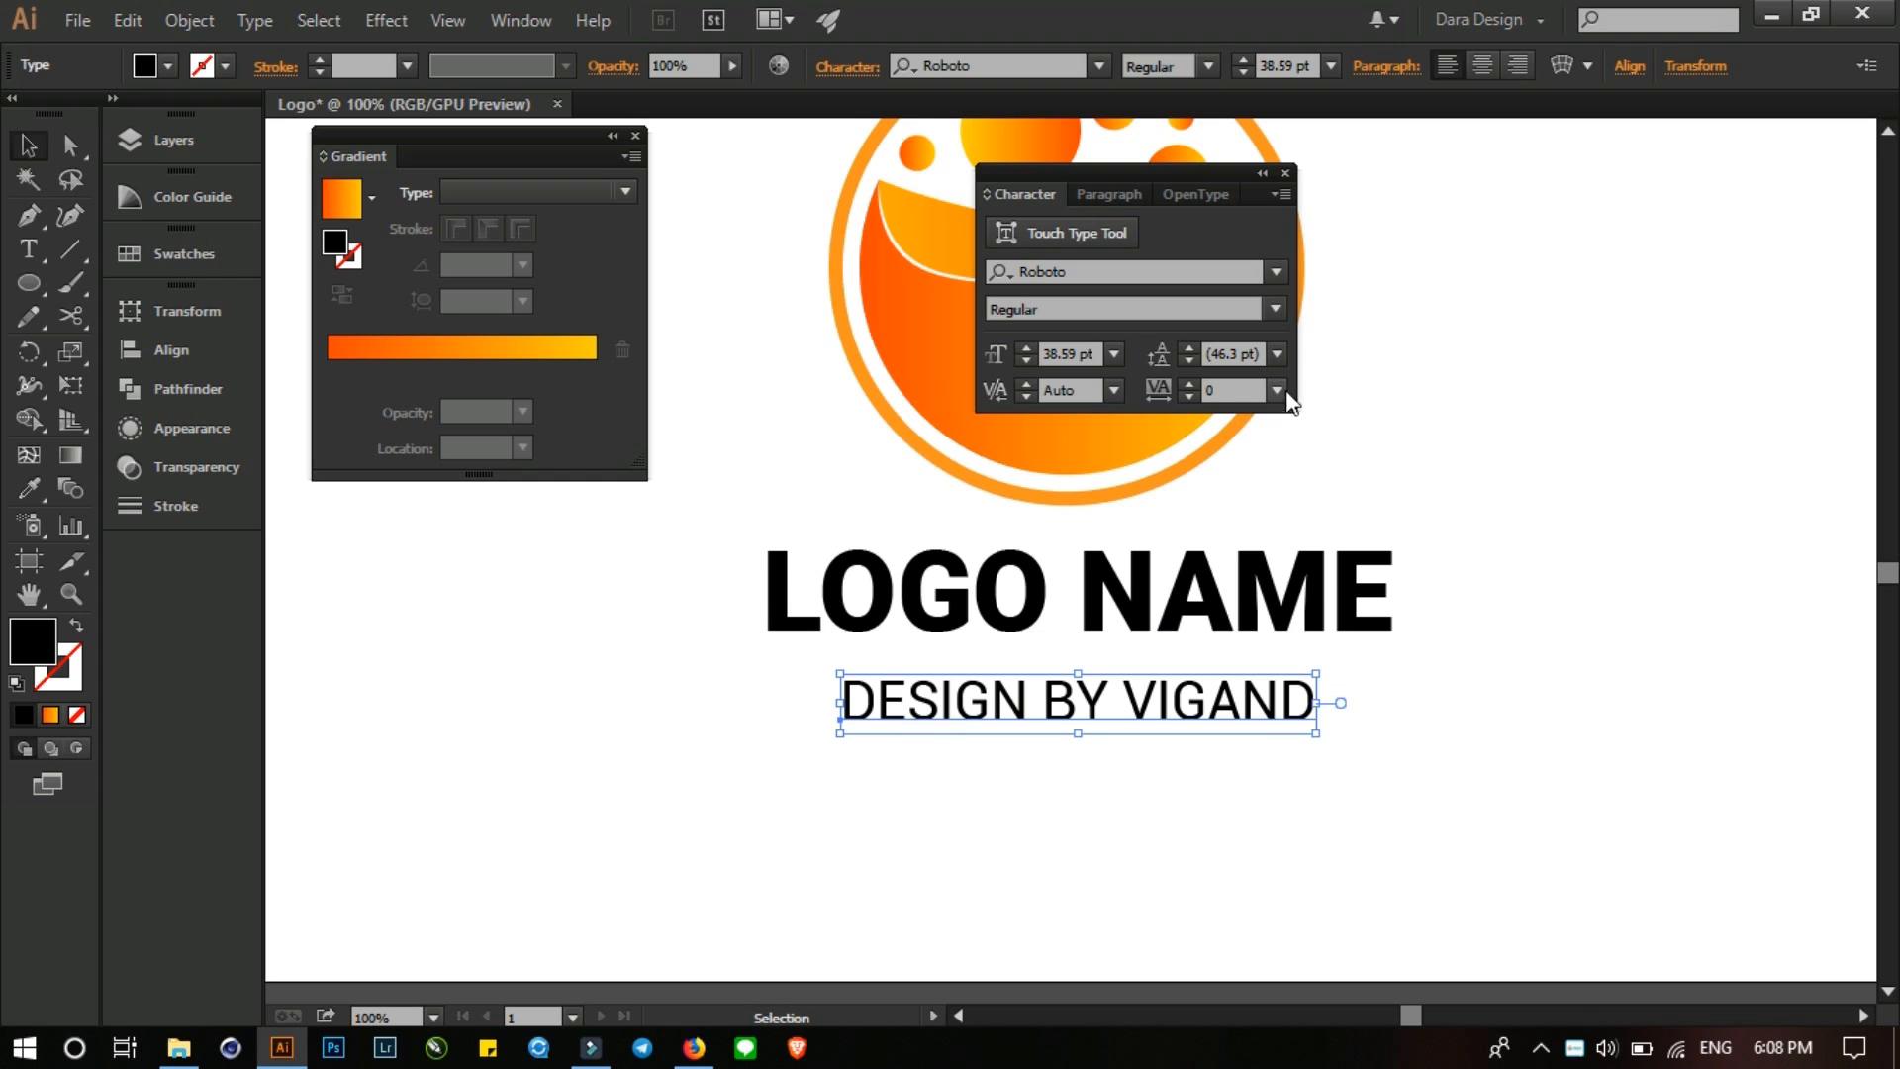
click(1276, 390)
click(1316, 833)
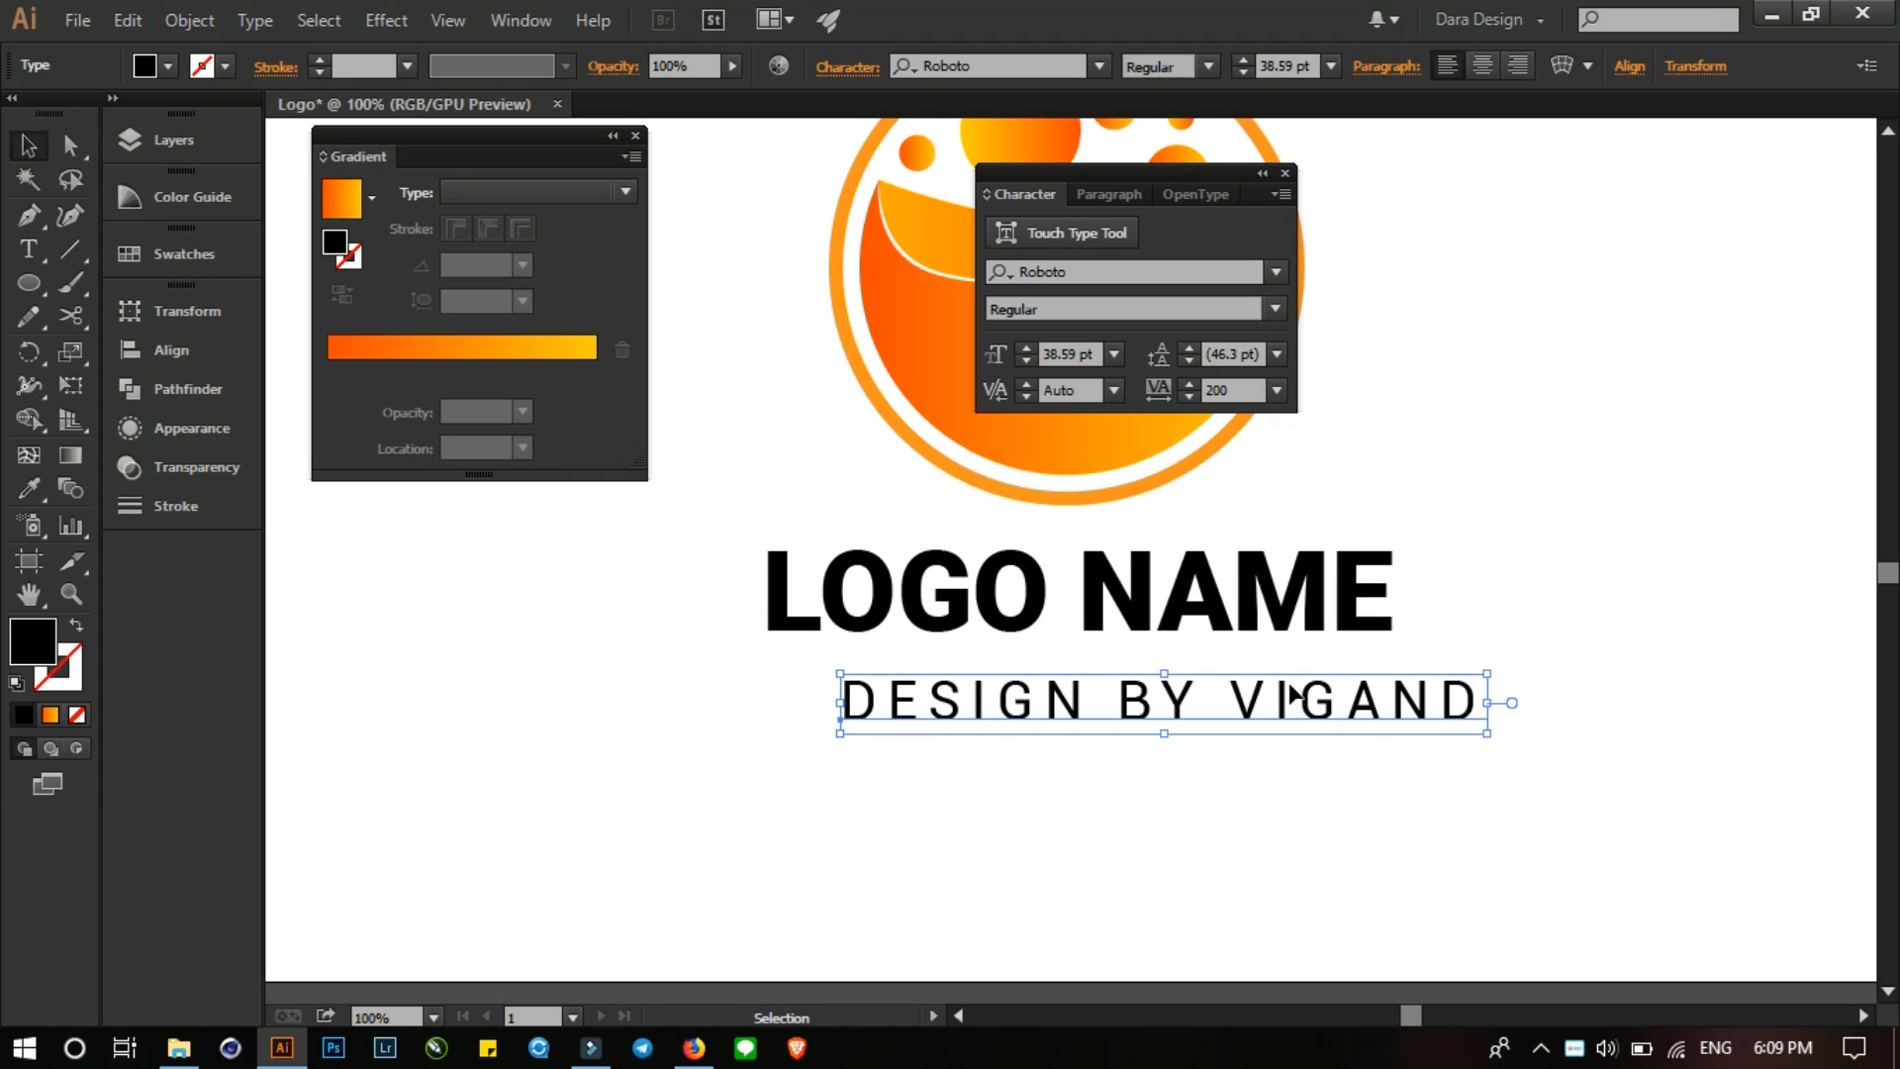
- Scale the credit line down to about 28.6 pt and reposition it close beneath the LOGO NAME text
drag(1325, 710, 1262, 710)
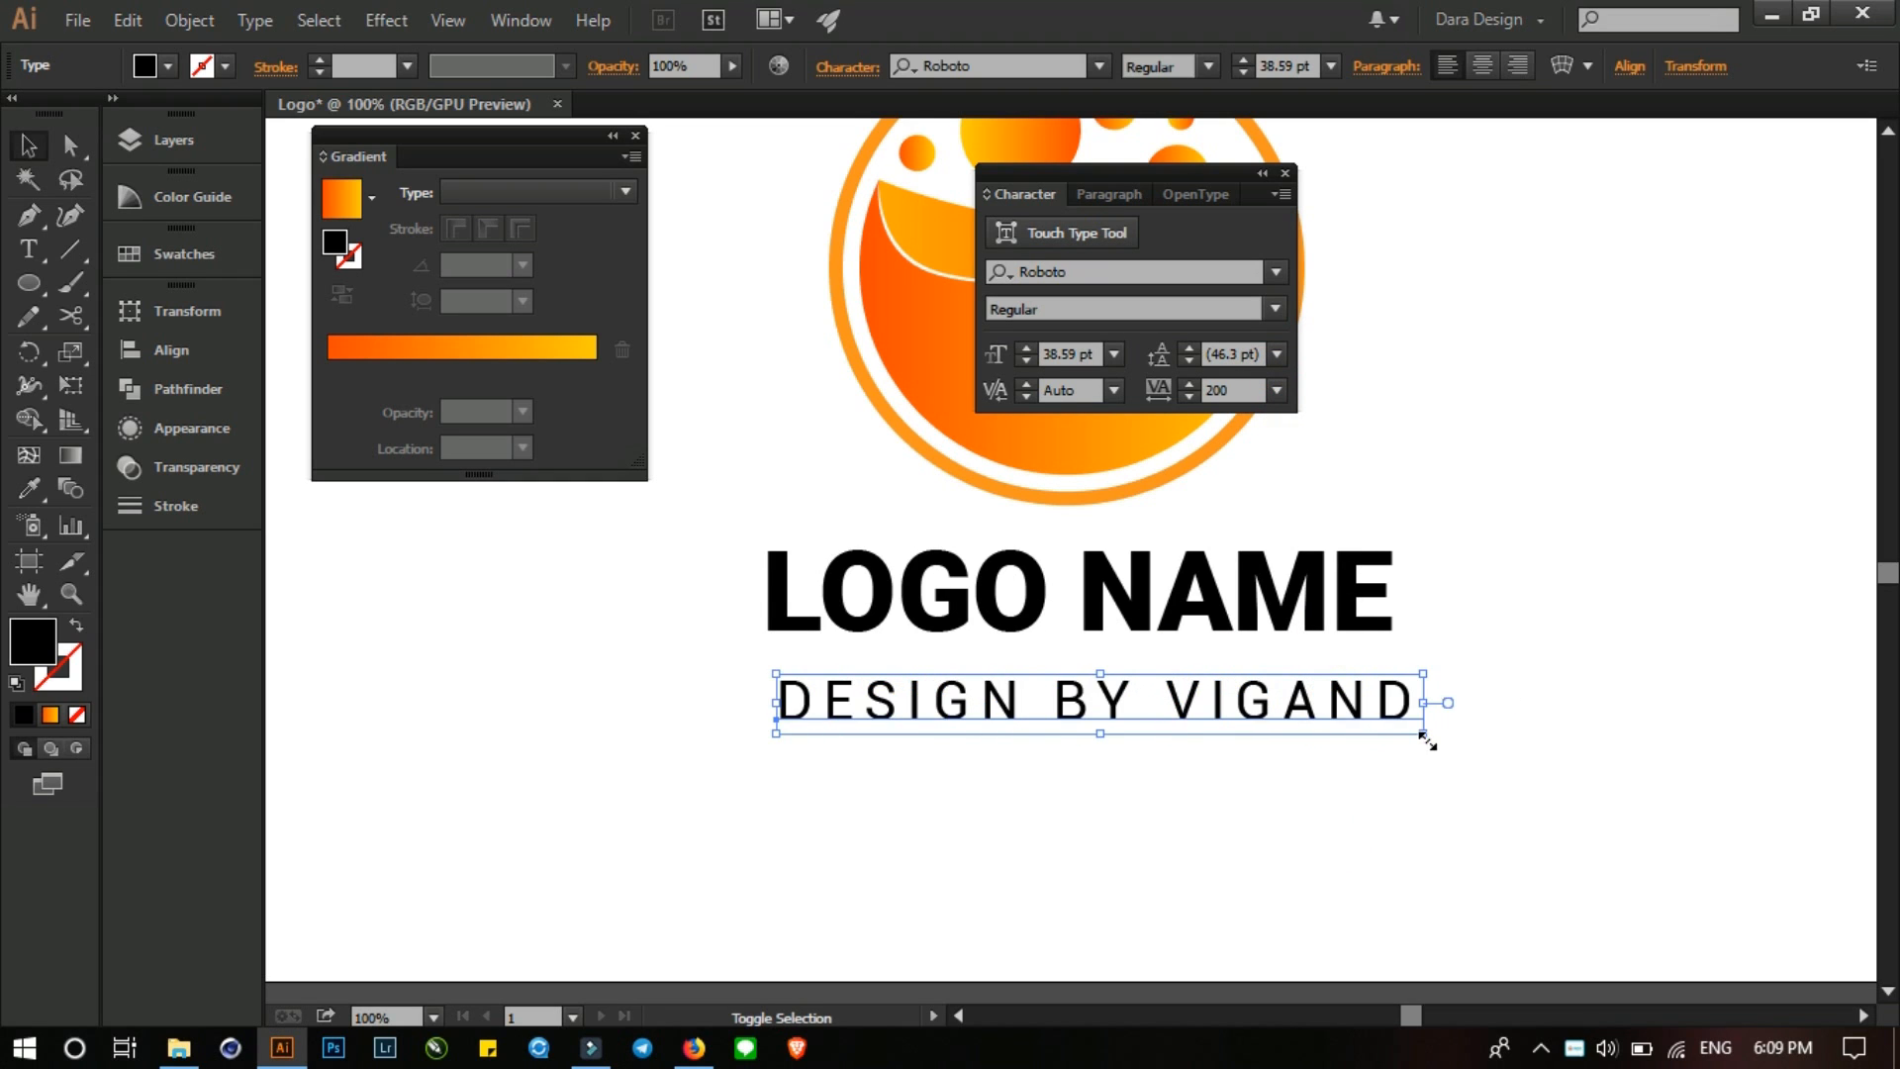
drag(1425, 737, 1339, 727)
drag(1215, 700, 1215, 667)
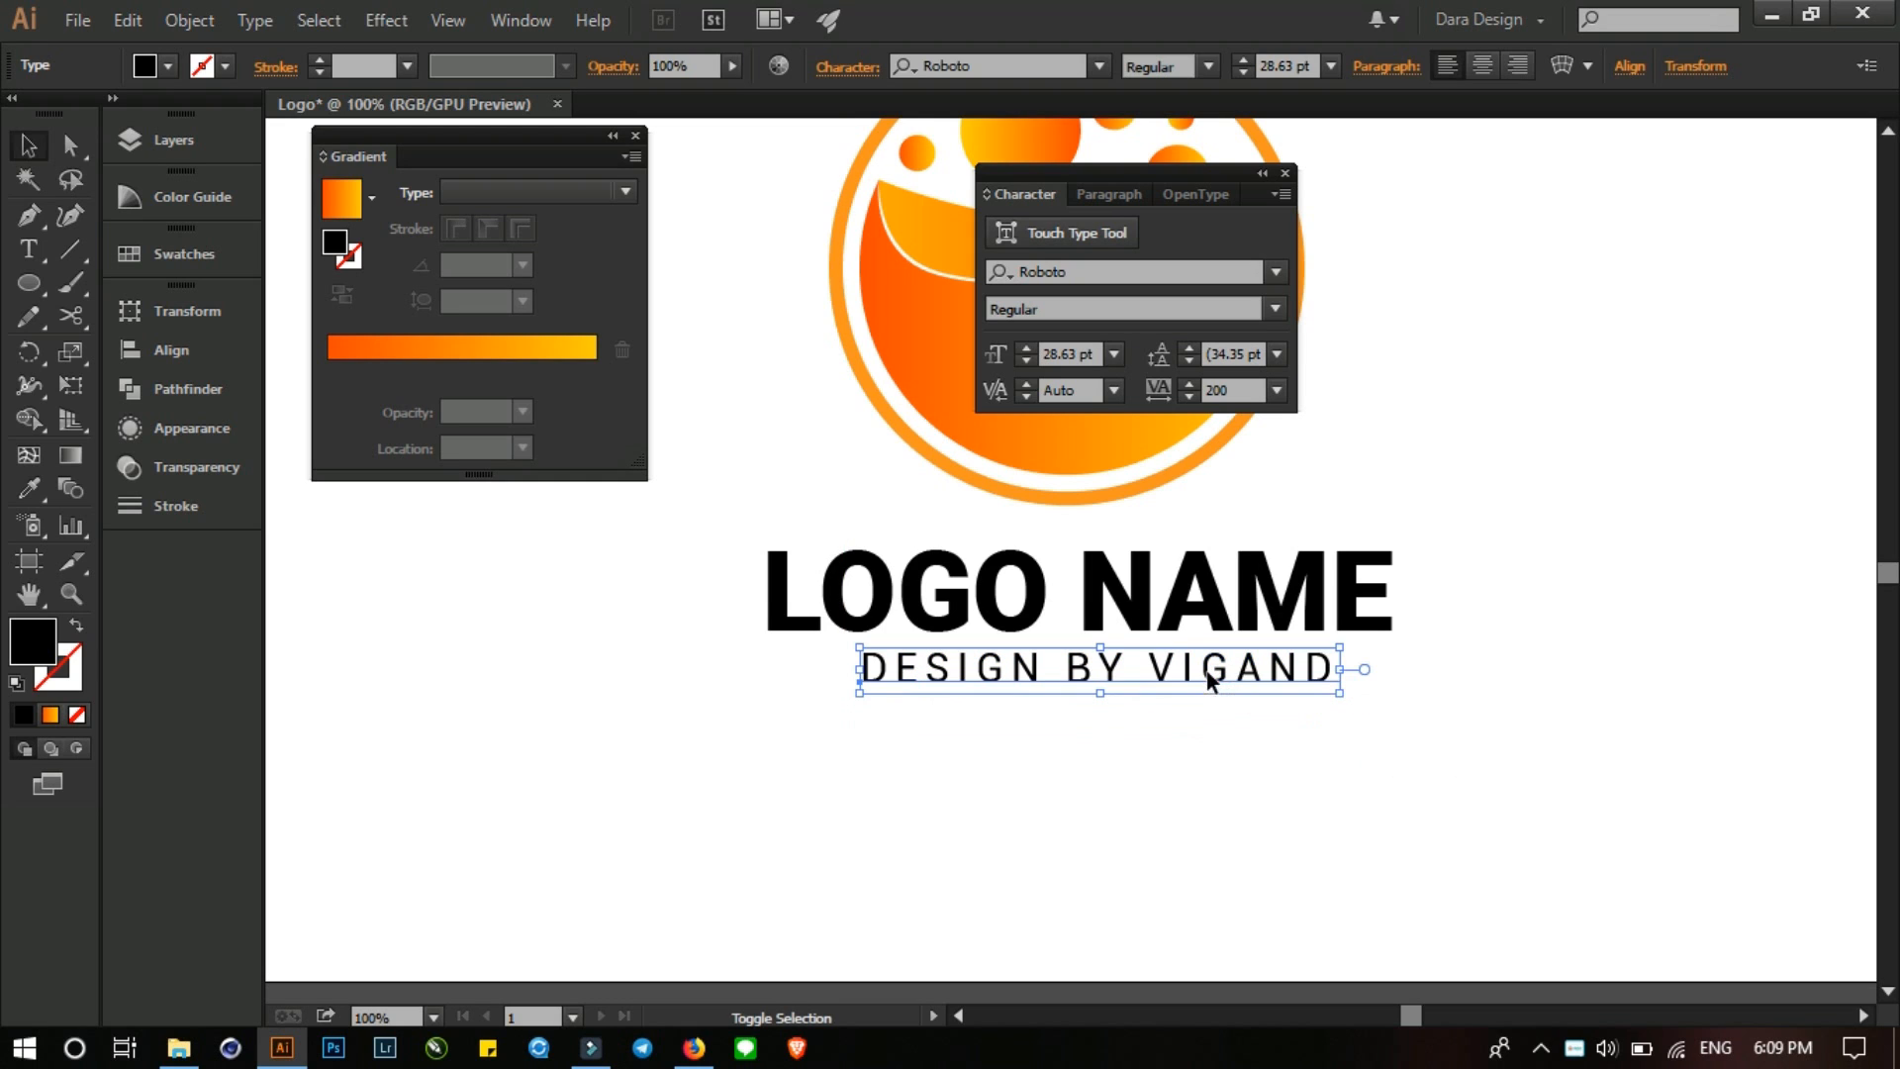
- Align the horizontal centres of the resized credit line and the LOGO NAME text
shift+click(1170, 588)
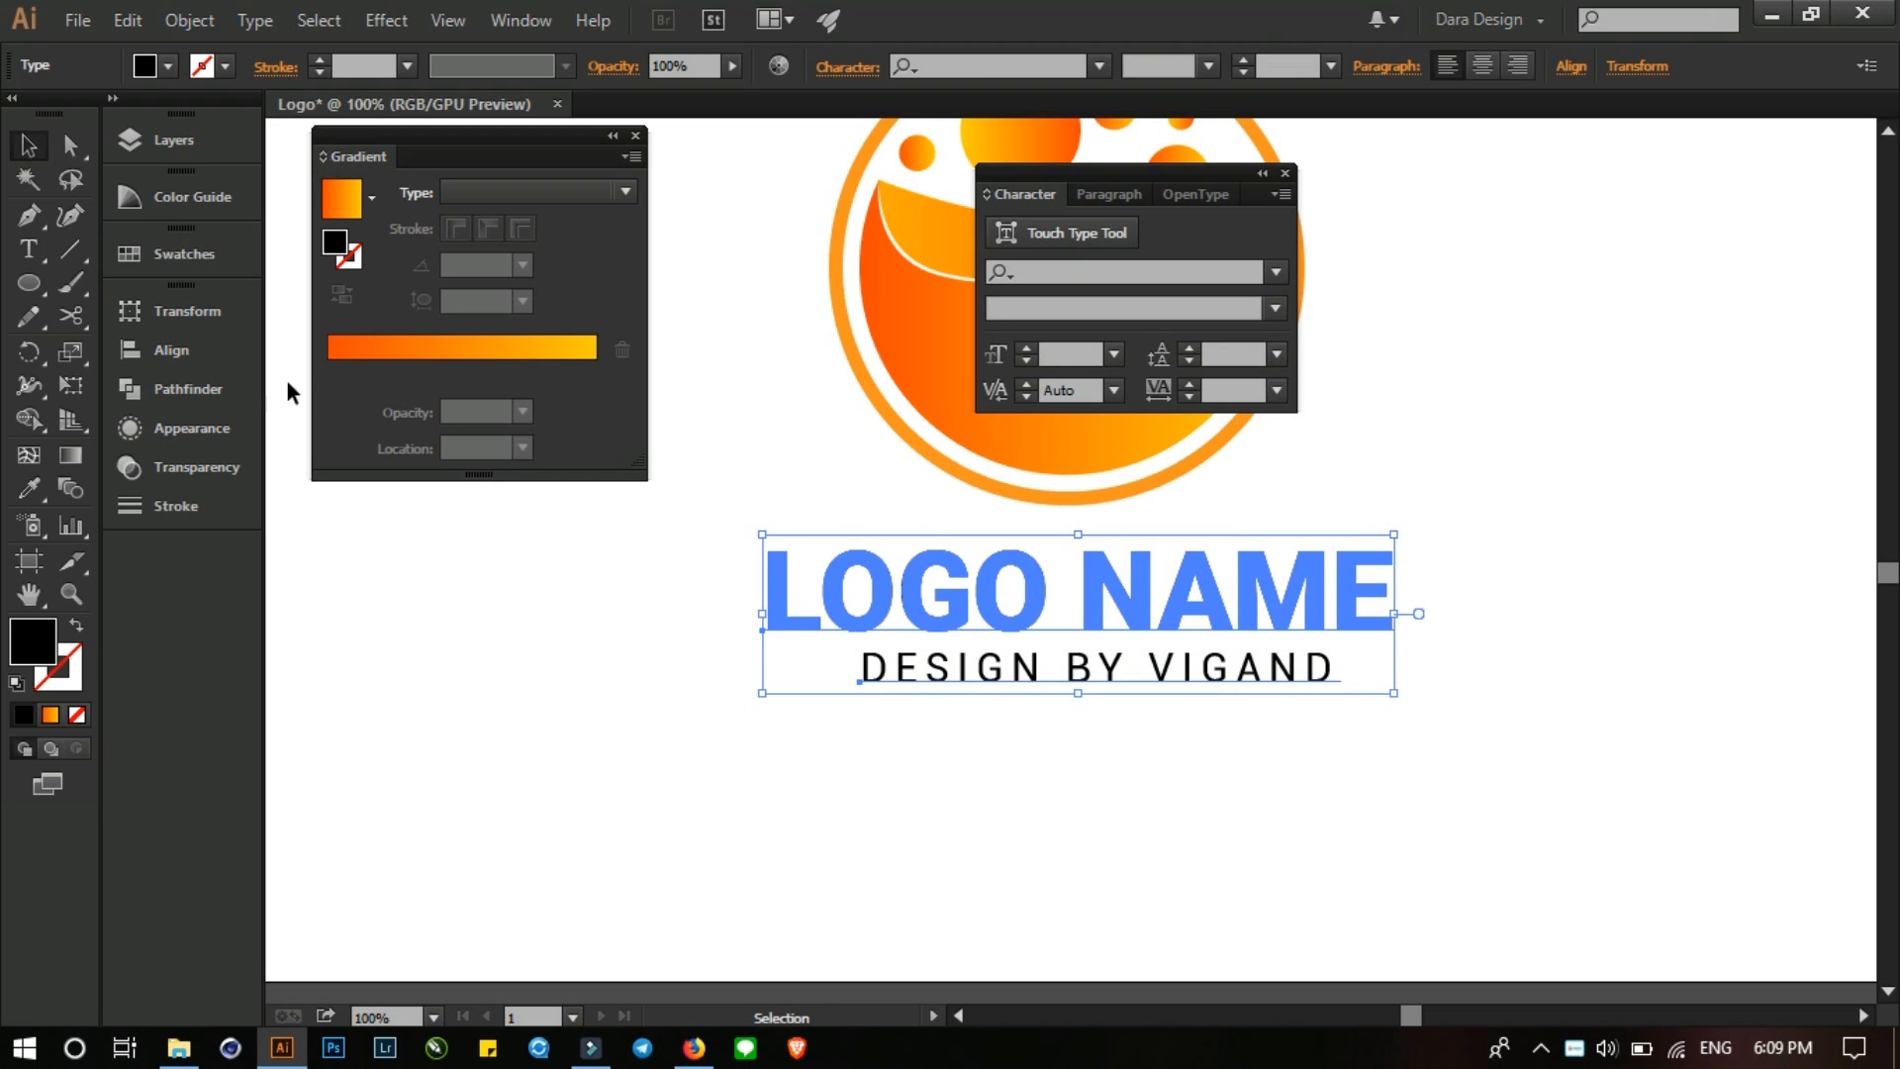
click(161, 352)
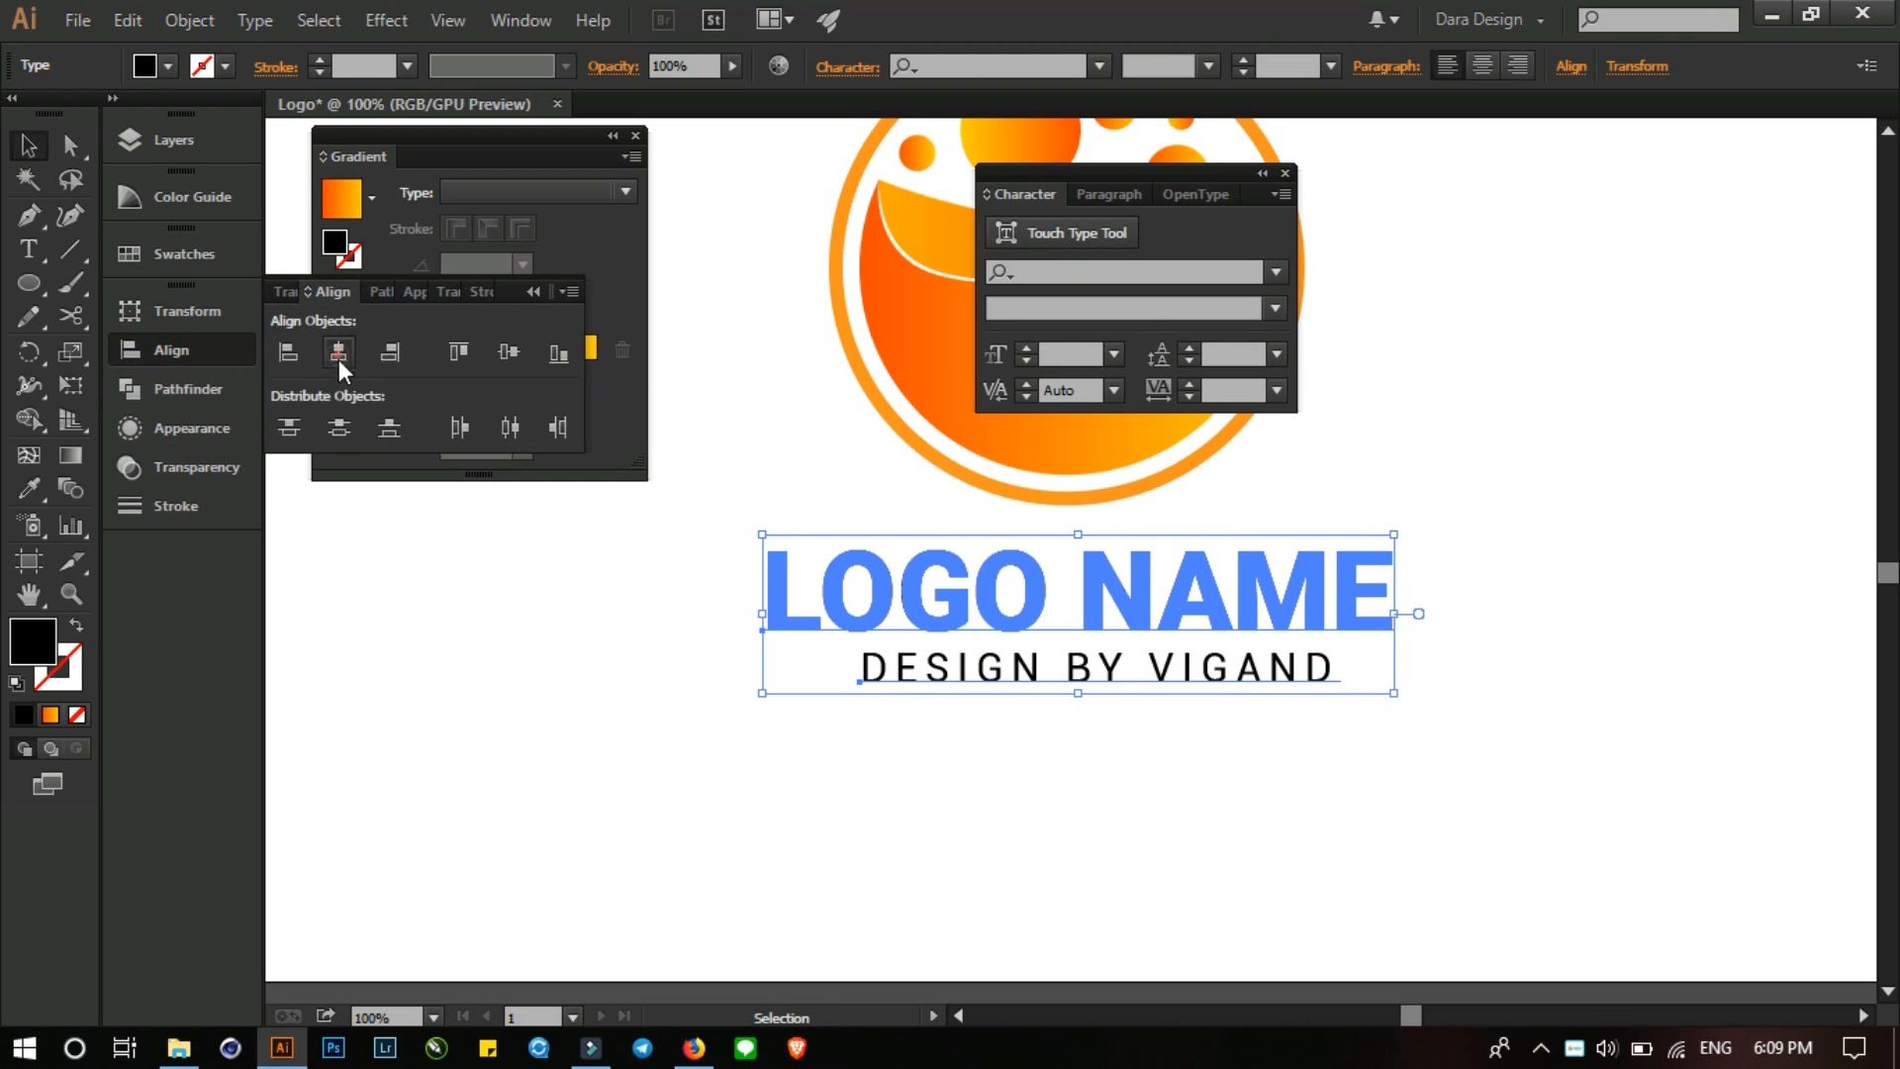
click(338, 359)
click(1294, 773)
- Convert the credit line to outlines and centre its shapes horizontally with the LOGO NAME text
right_click(1241, 683)
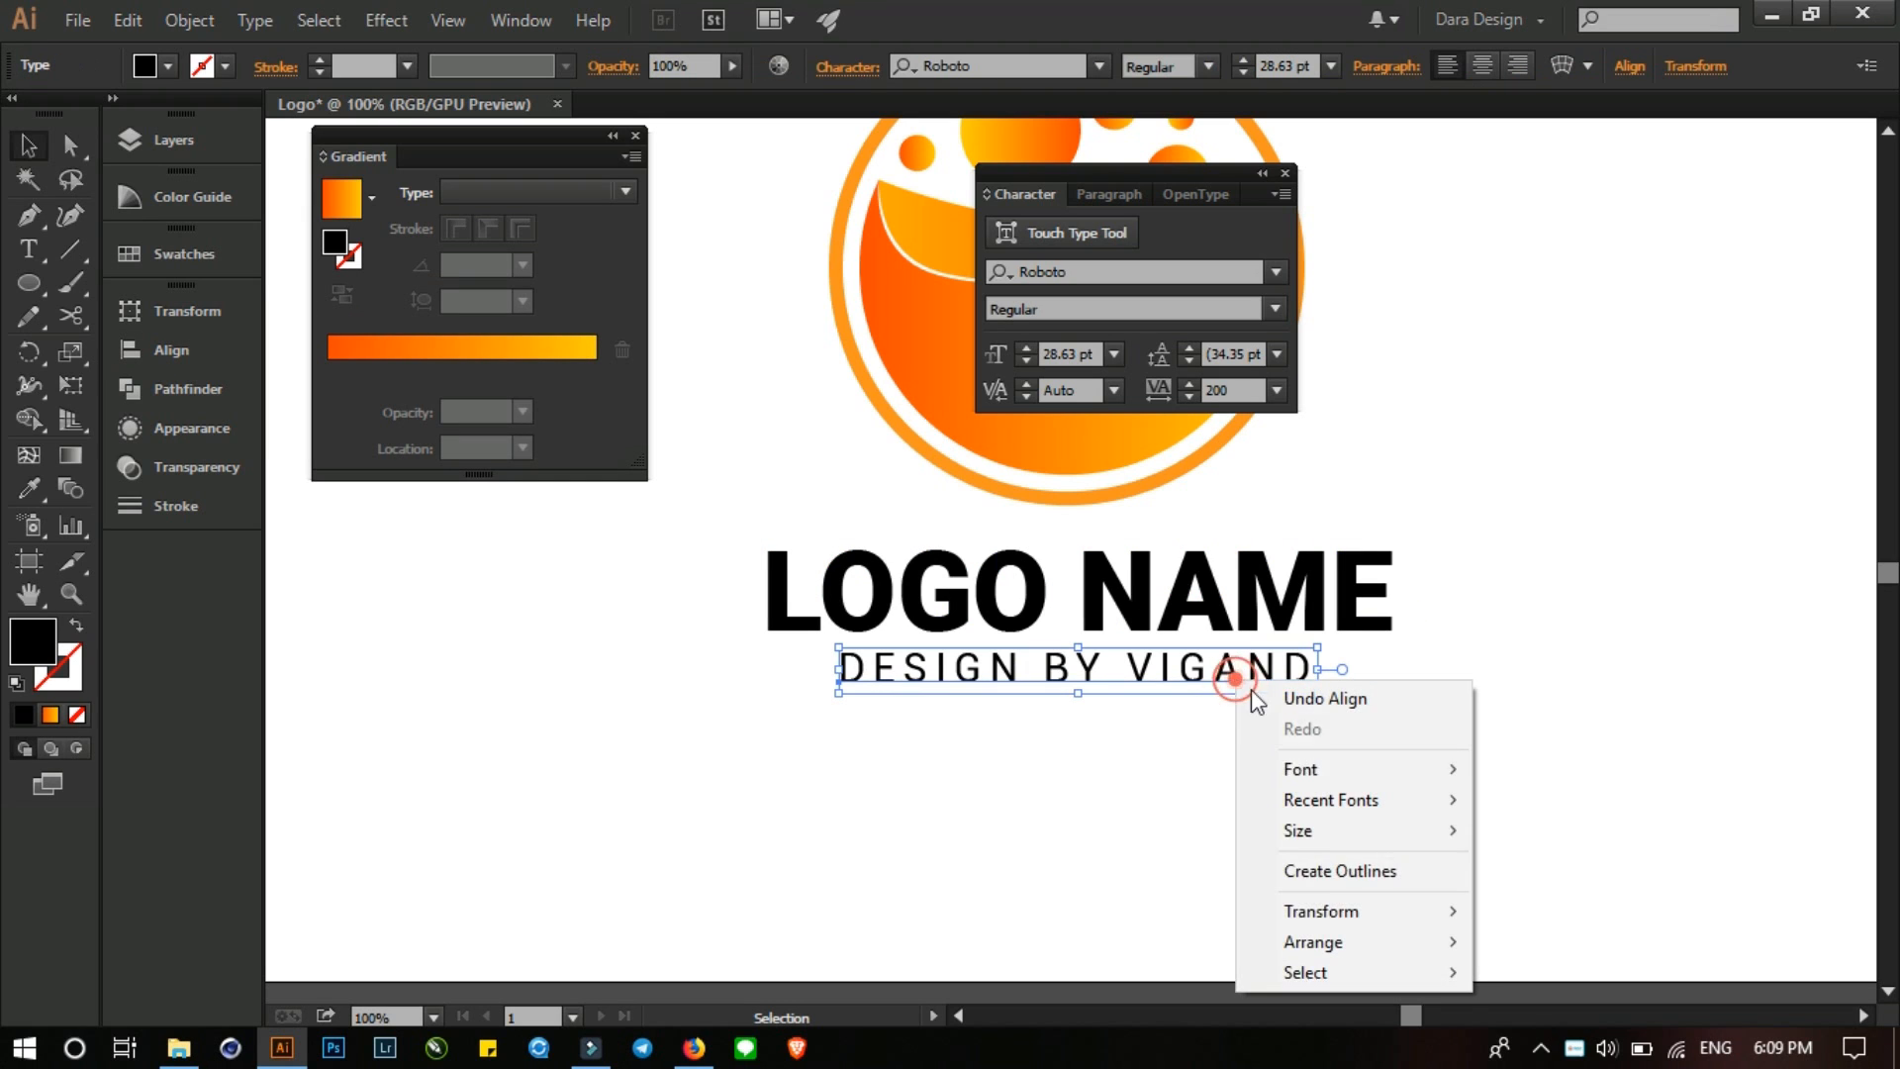
click(1331, 871)
drag(975, 625, 1243, 806)
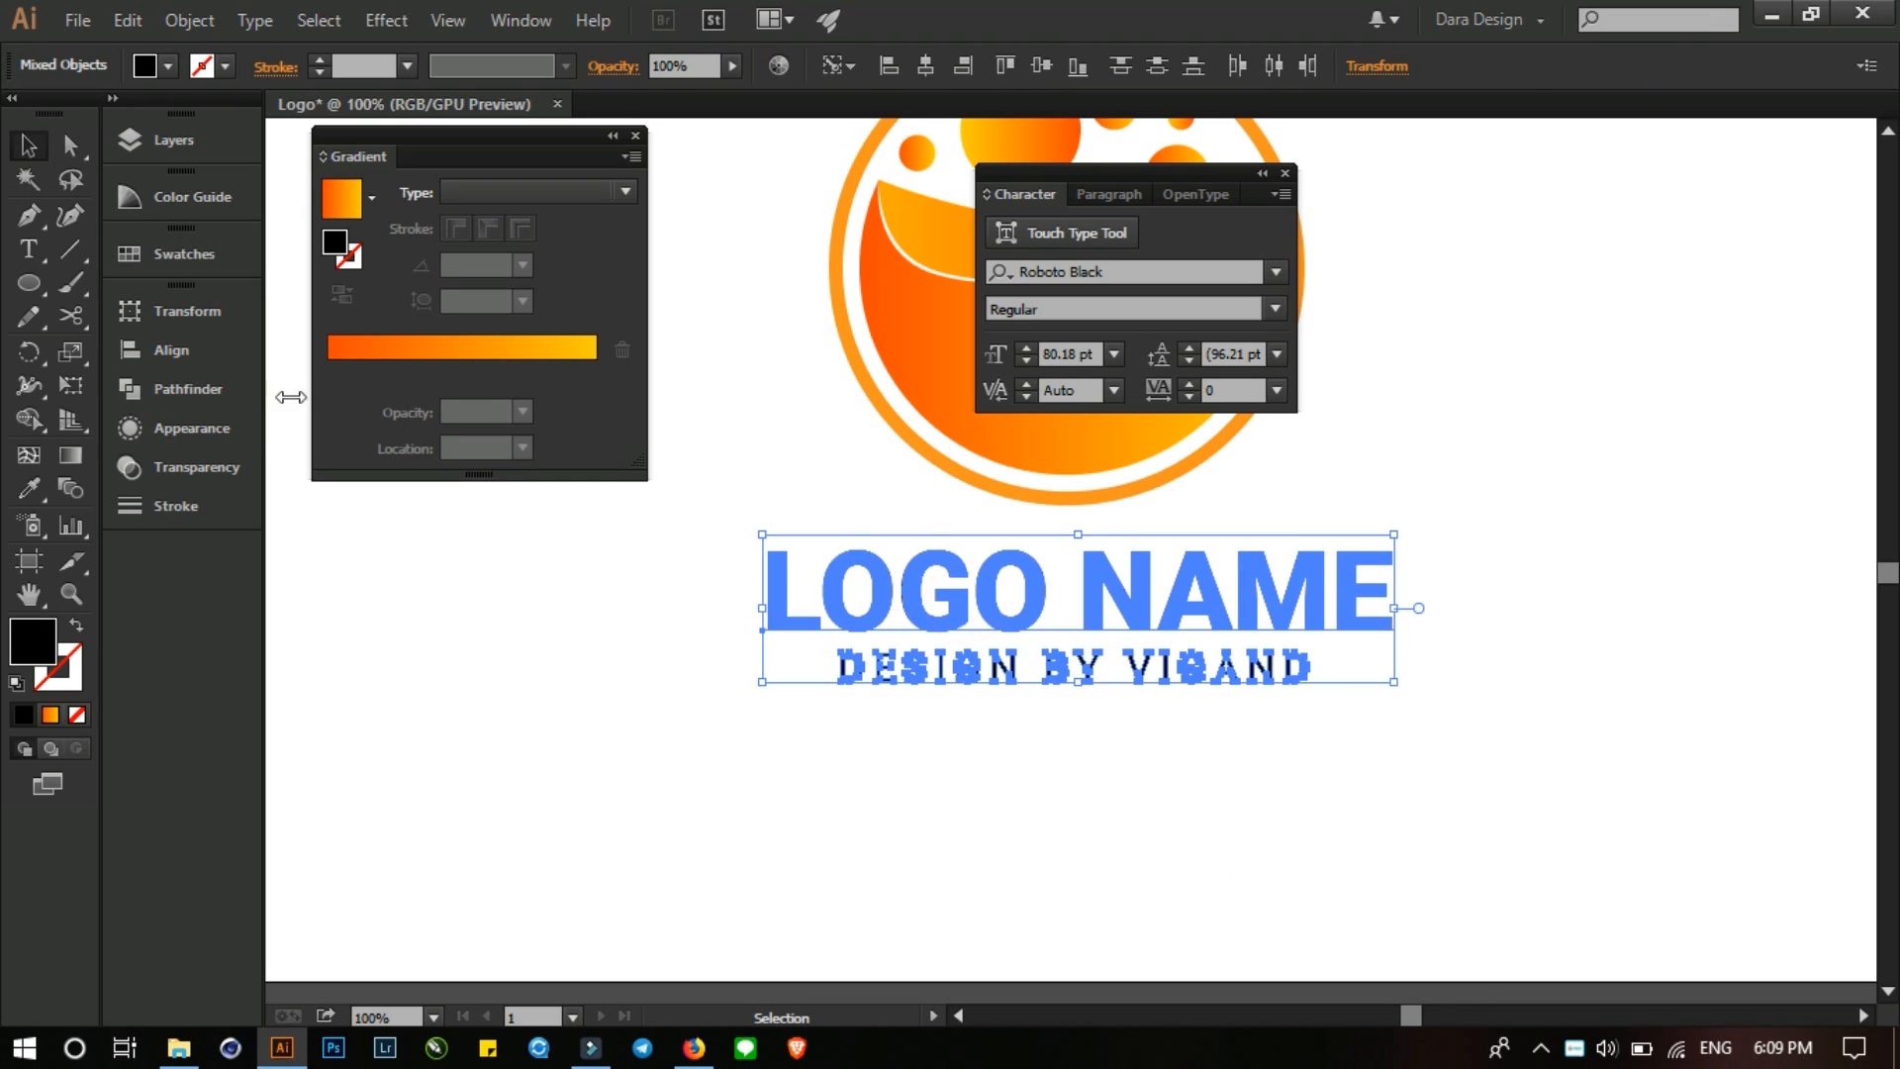
click(155, 391)
click(156, 348)
click(333, 362)
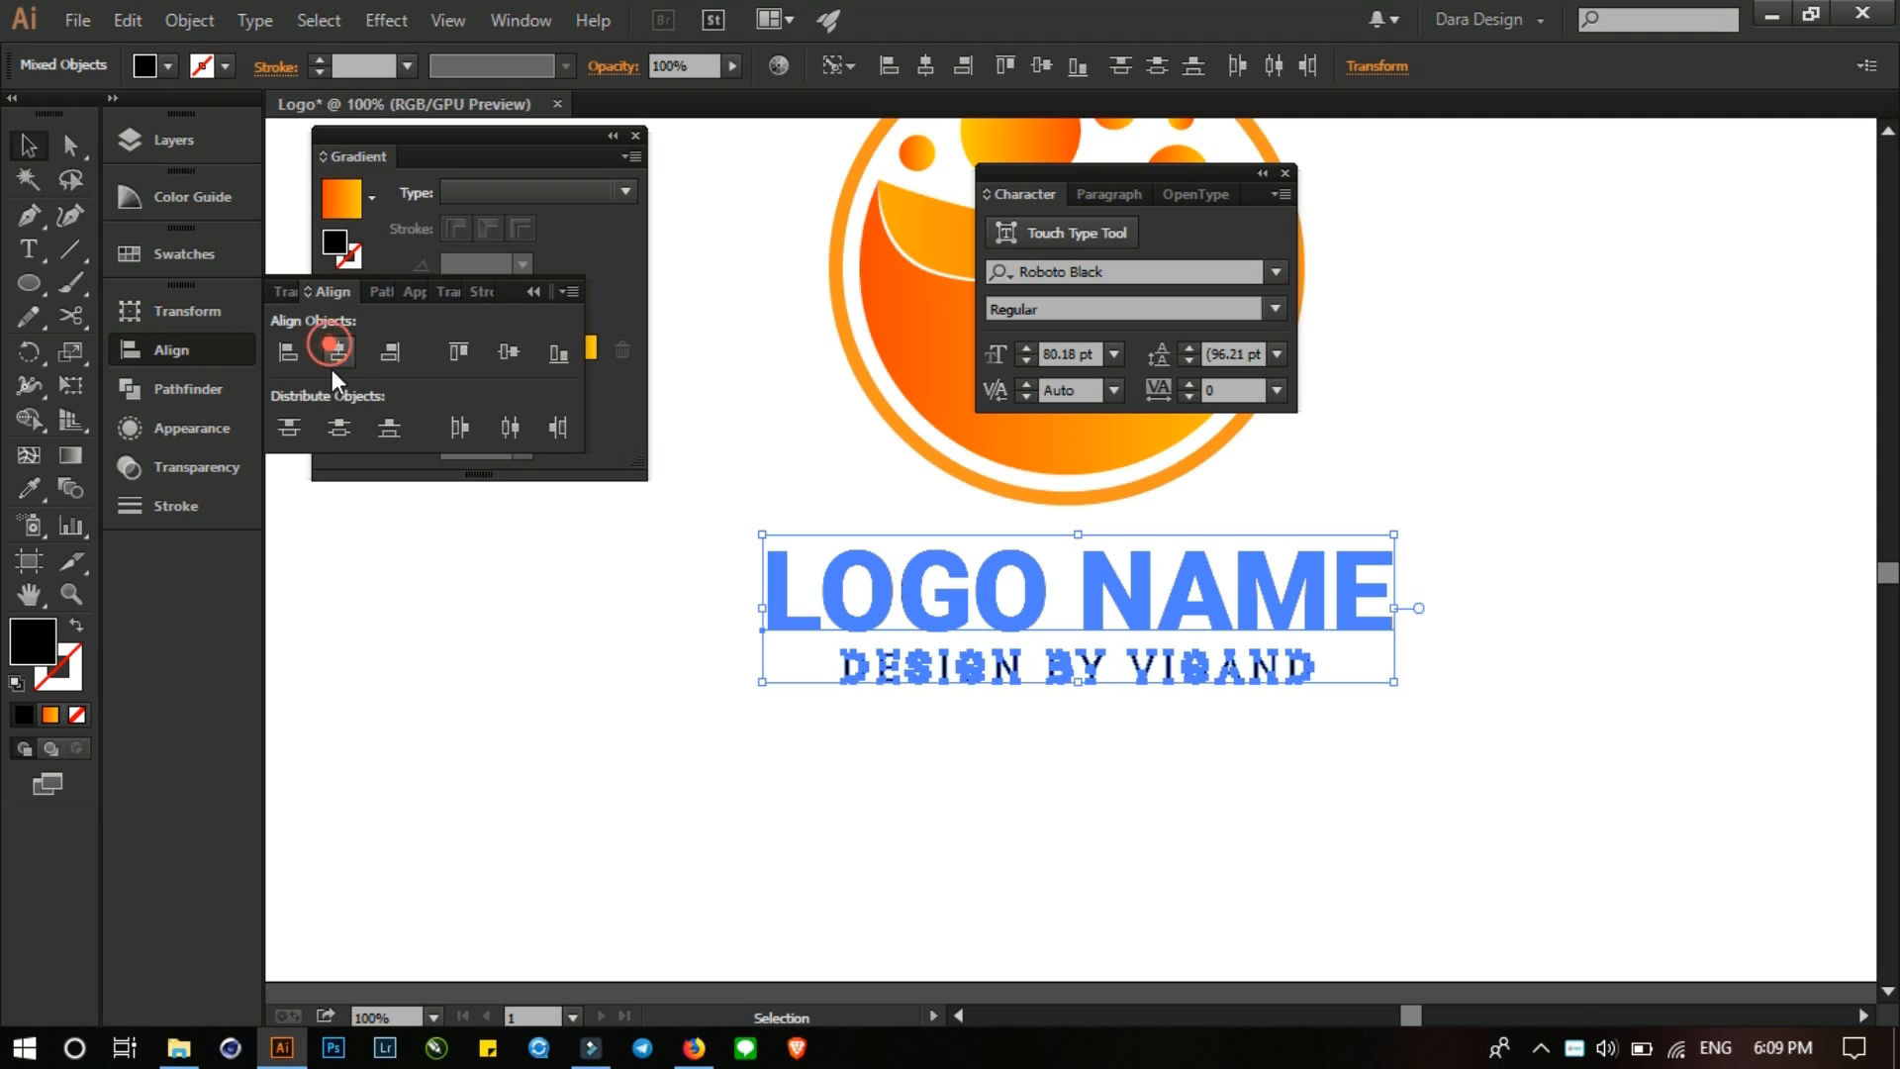
click(1266, 772)
- Select the whole logo with both text lines and centre it horizontally and vertically on the artboard
scroll(1266, 772, down, 2)
drag(1324, 788, 1310, 891)
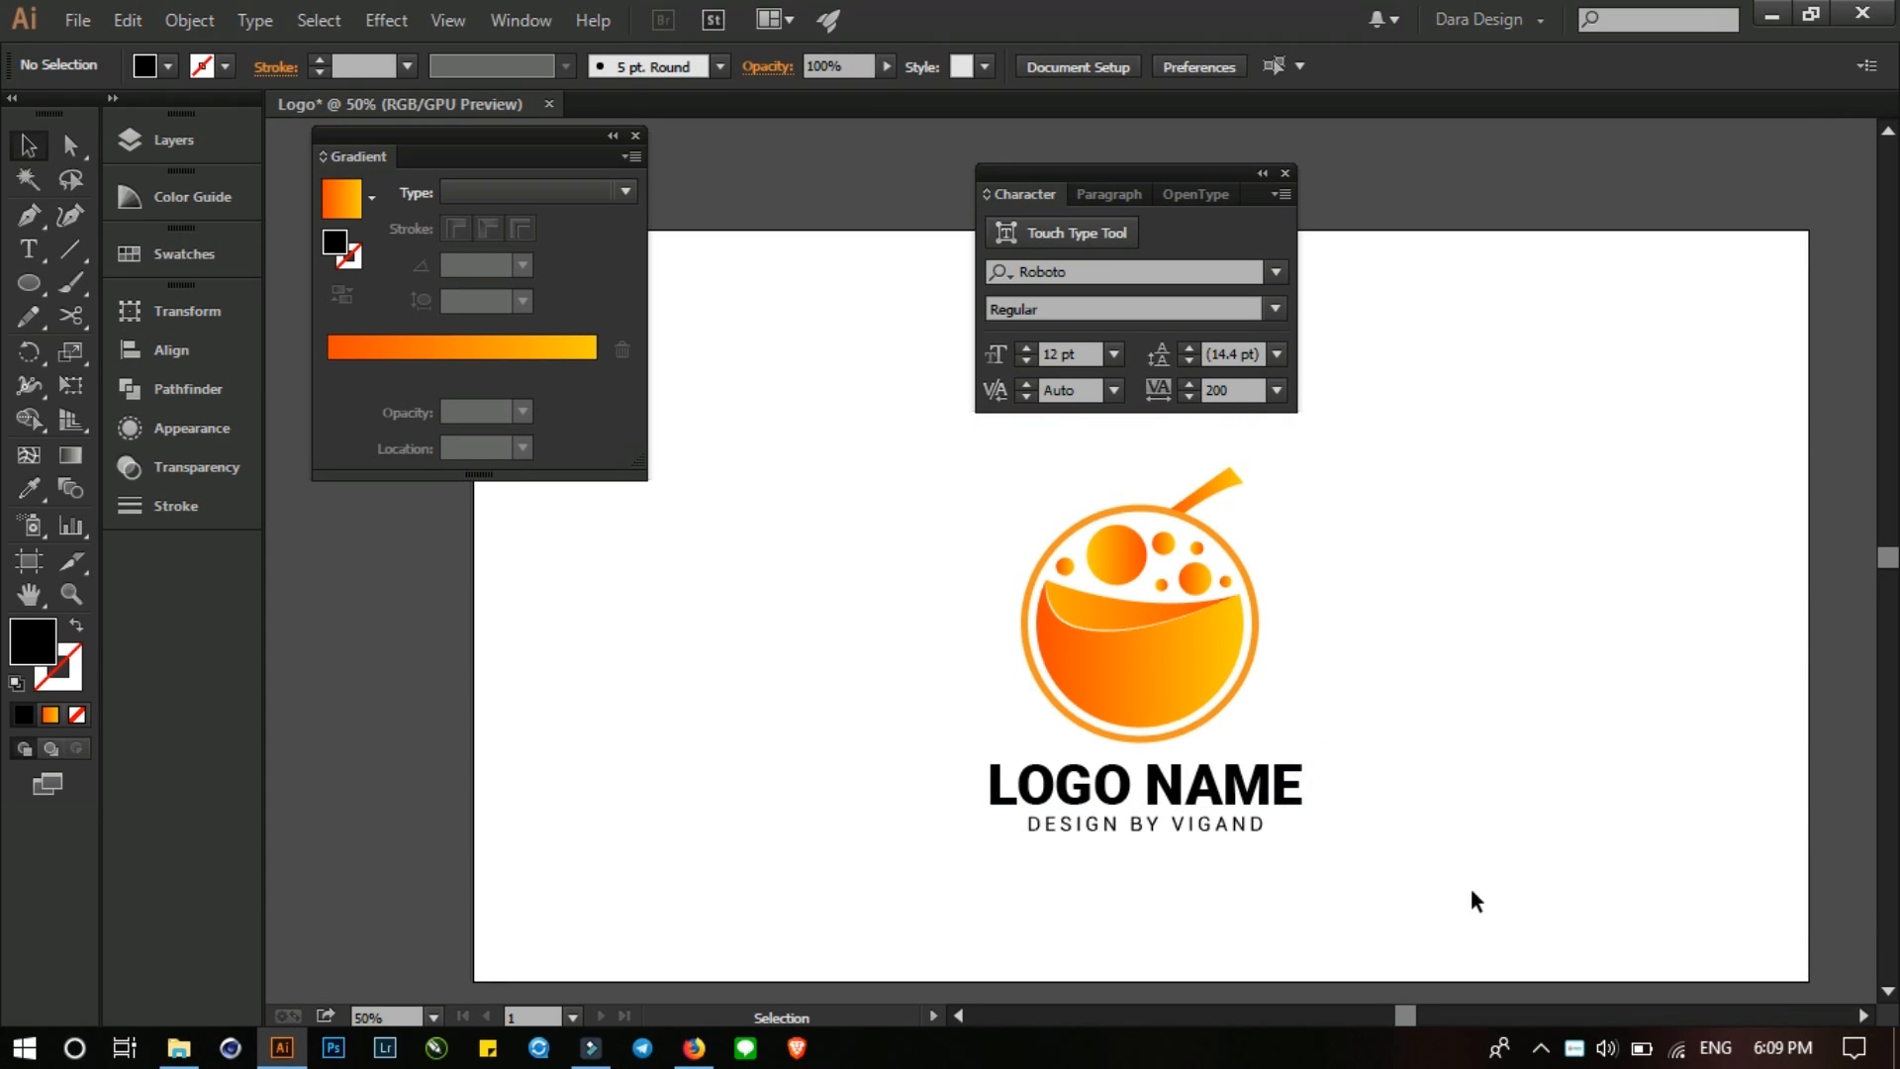
scroll(1470, 756, down, 1)
scroll(1470, 772, down, 1)
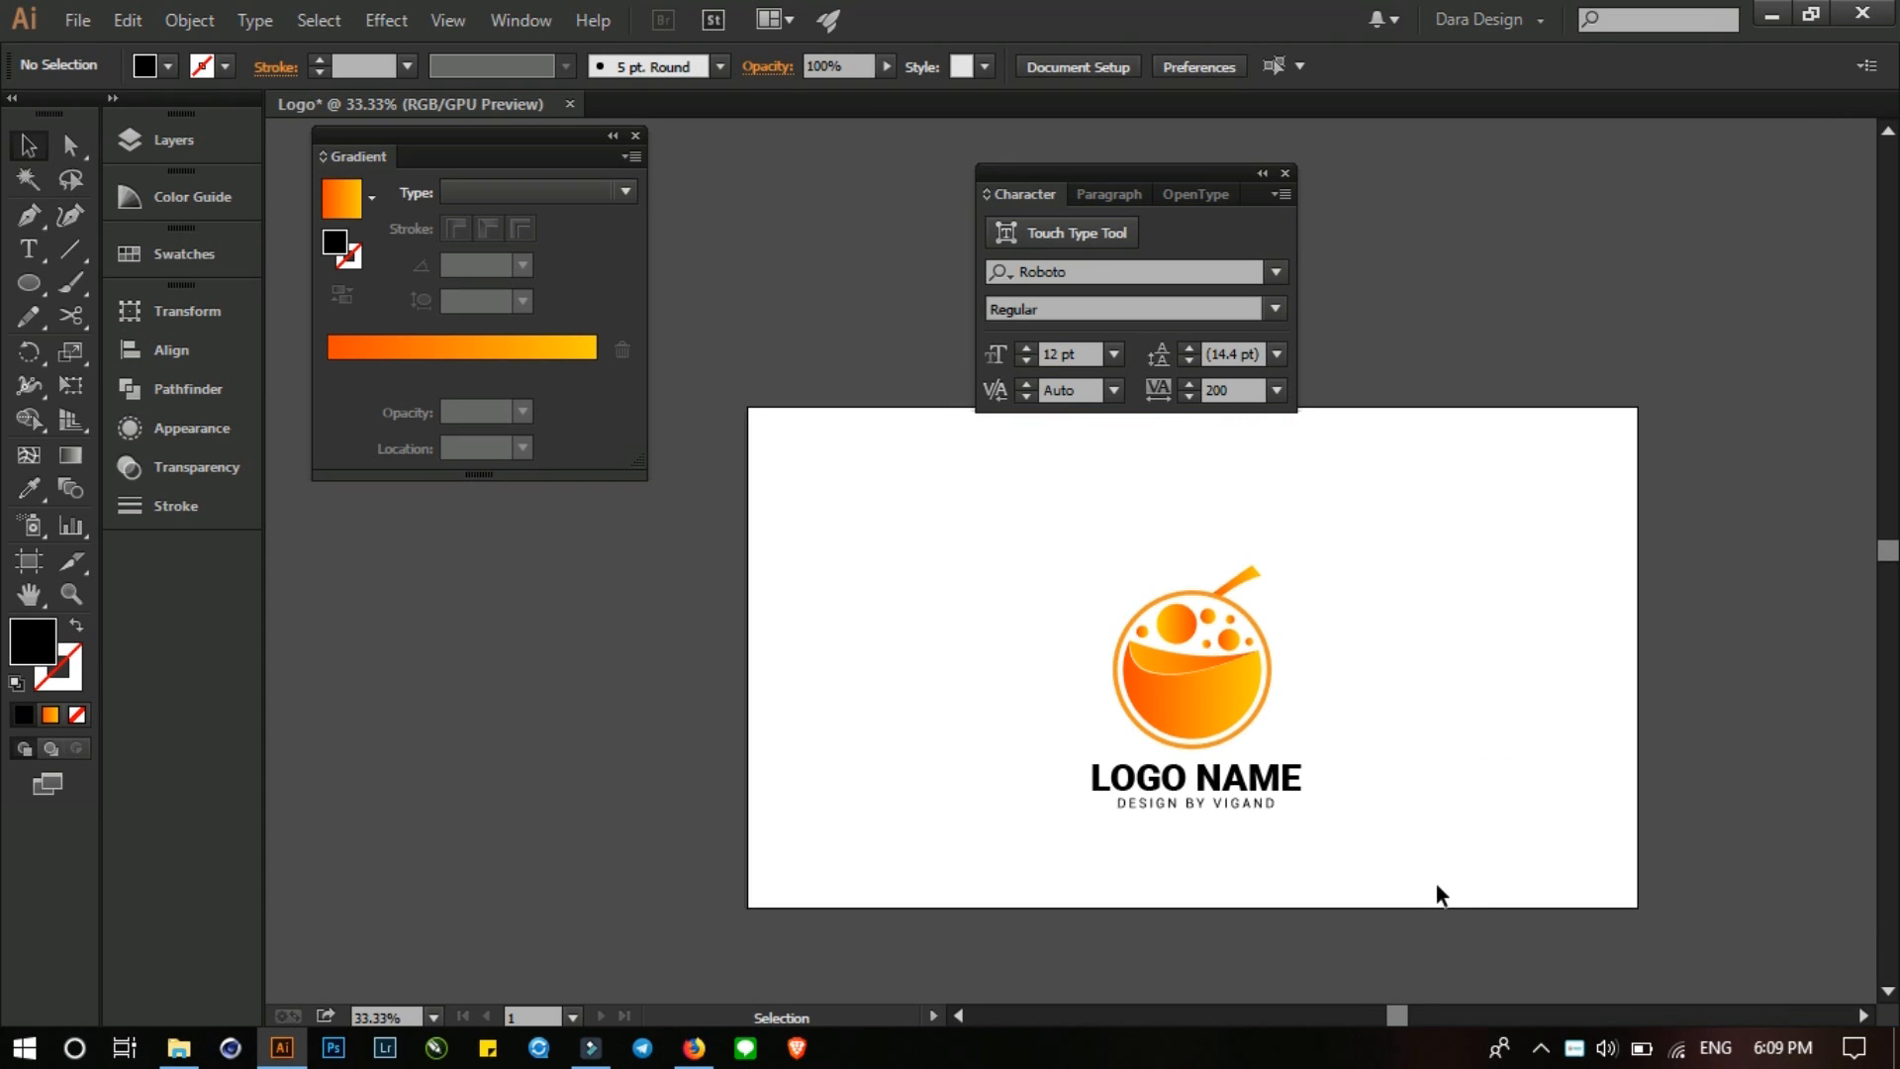
key(a)
drag(1437, 893, 1039, 477)
key(v)
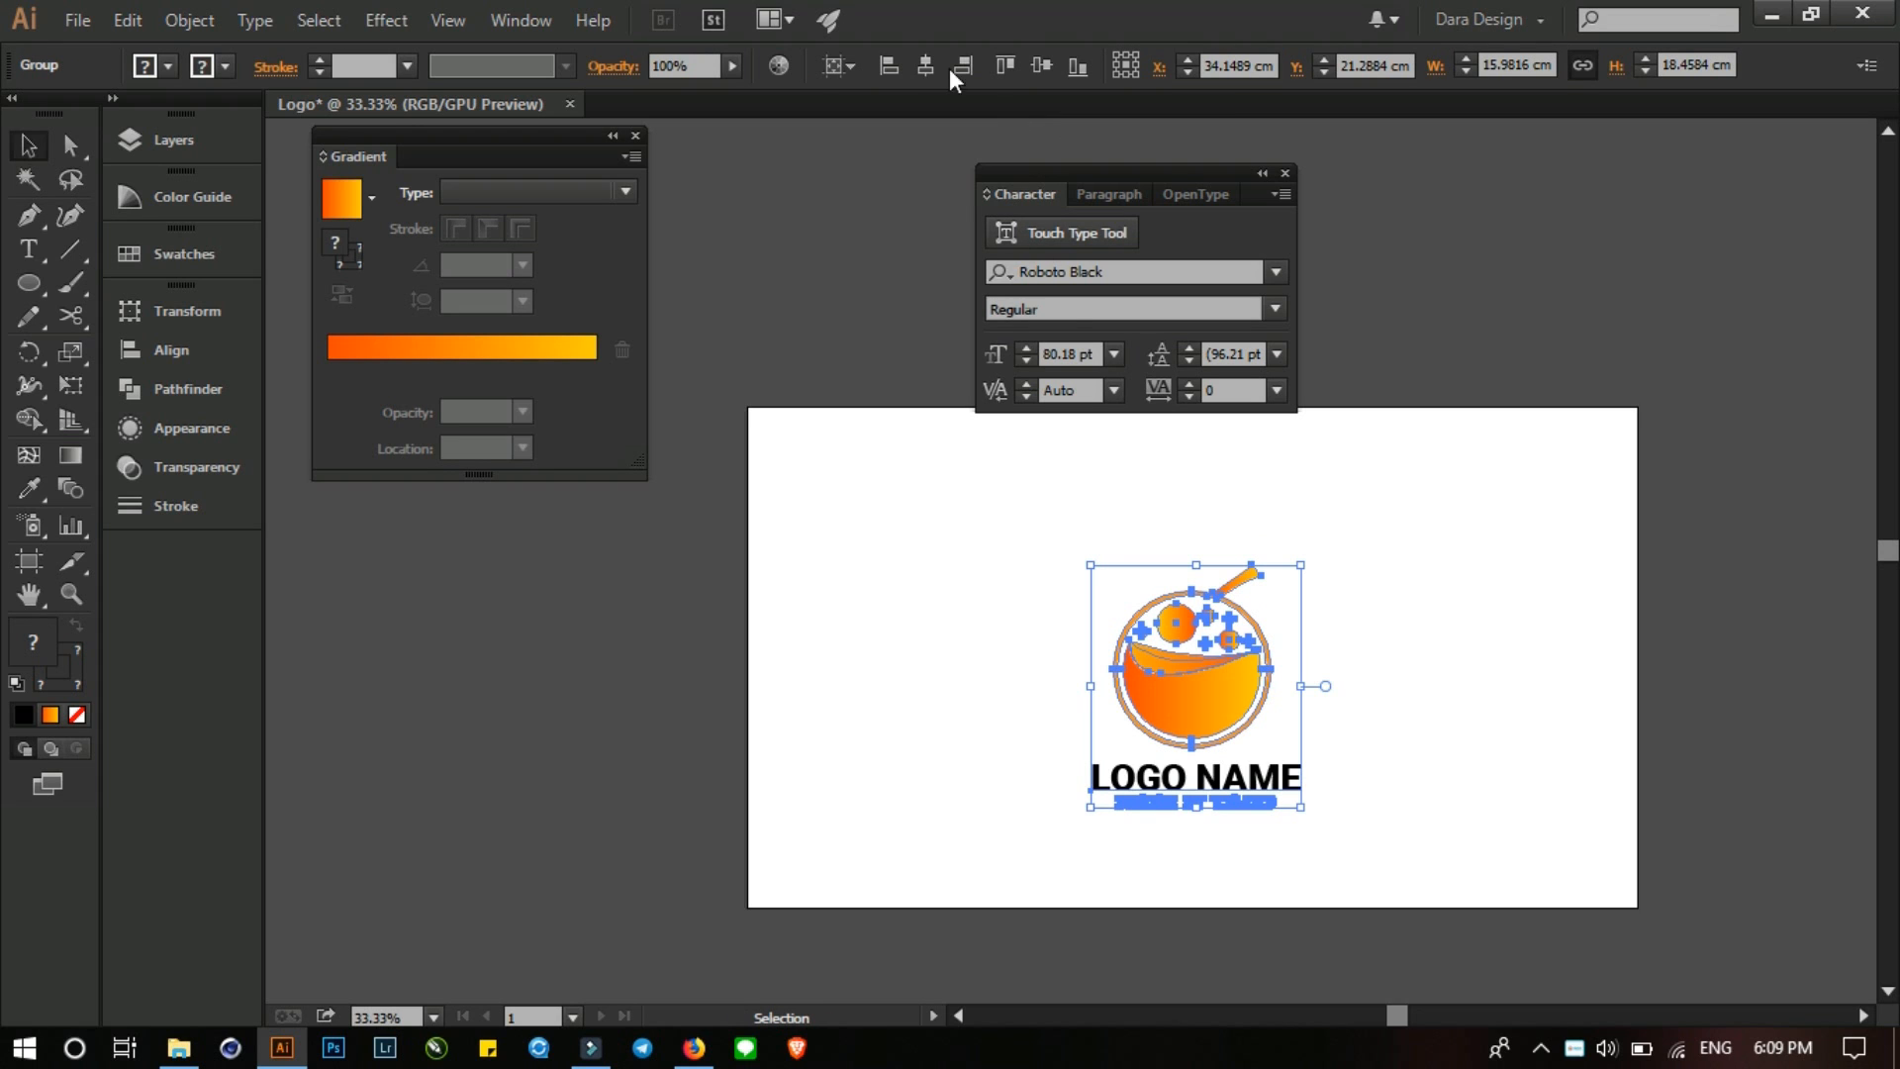
click(925, 66)
click(1043, 65)
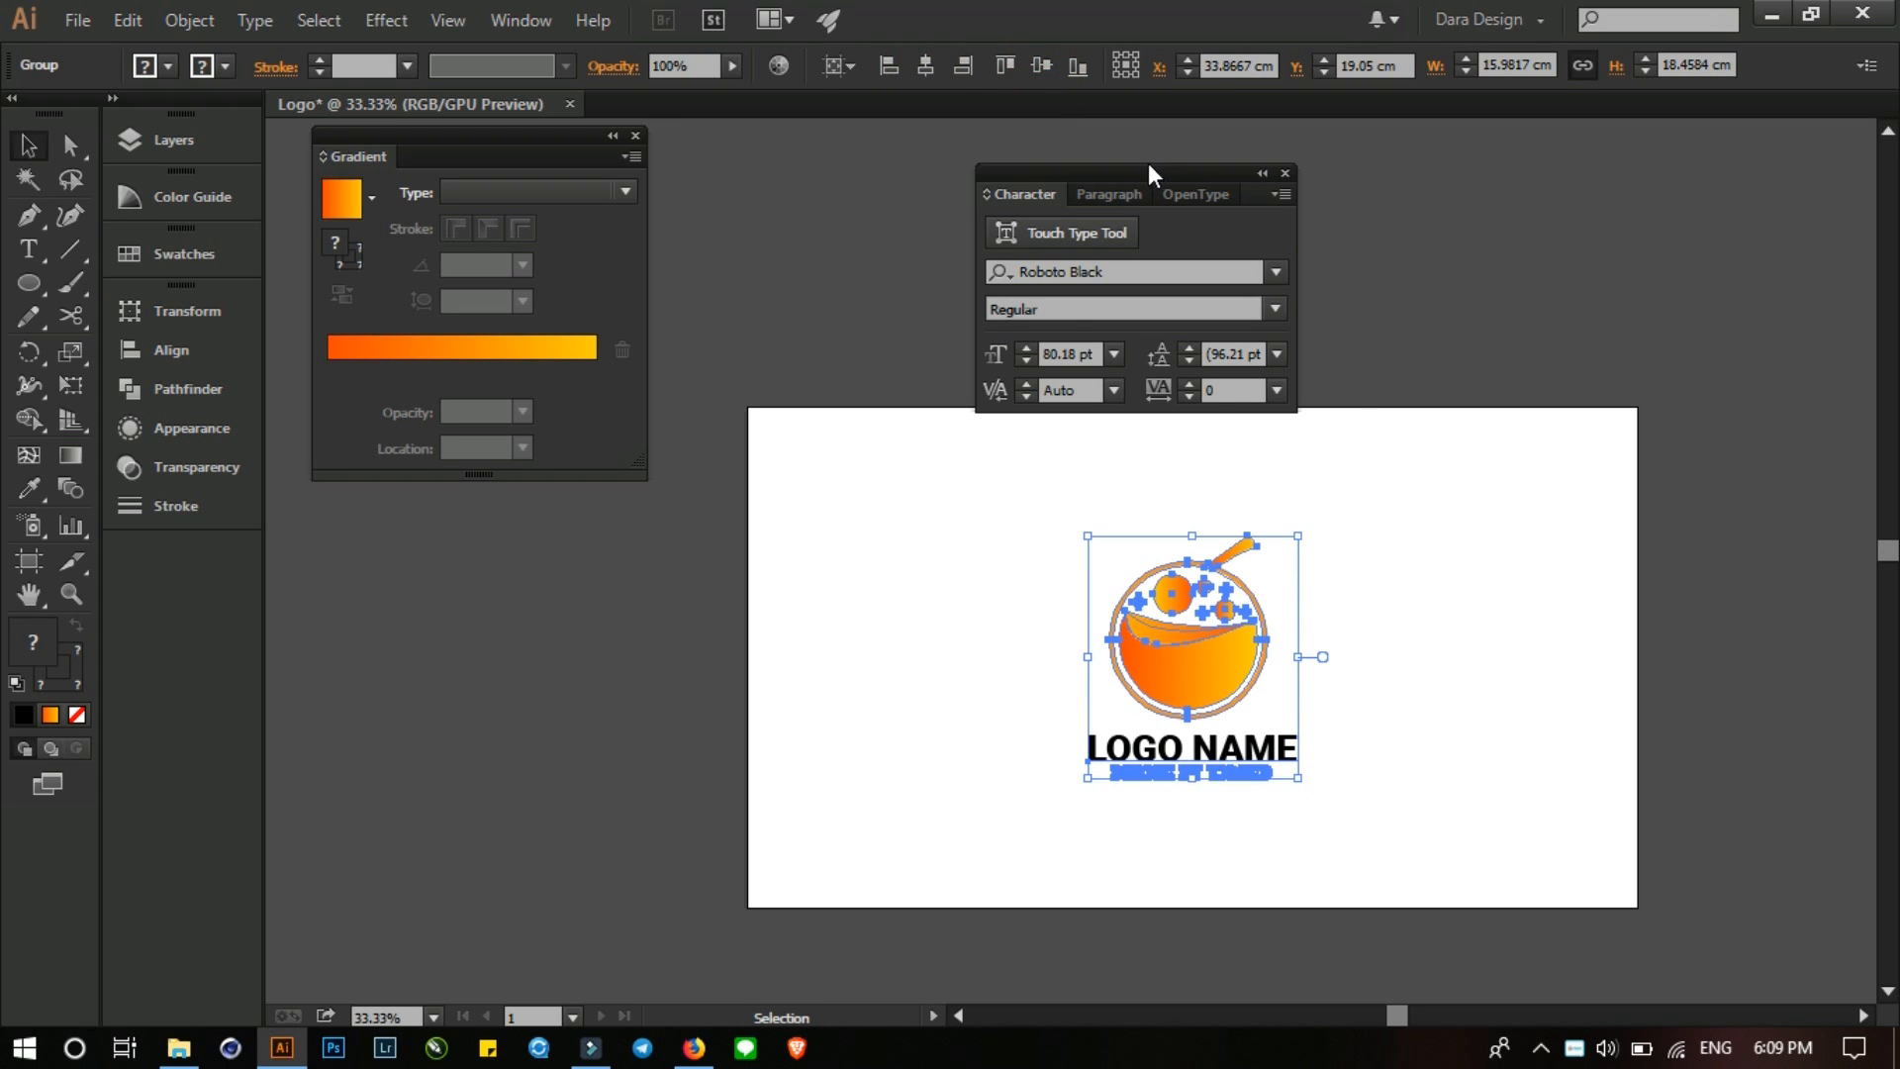
- Dock the floating Character and Gradient panels below Stroke in the collapsed panel column and deselect the logo
mouse_move(1148, 169)
mouse_down()
mouse_move(372, 581)
mouse_move(139, 545)
mouse_up()
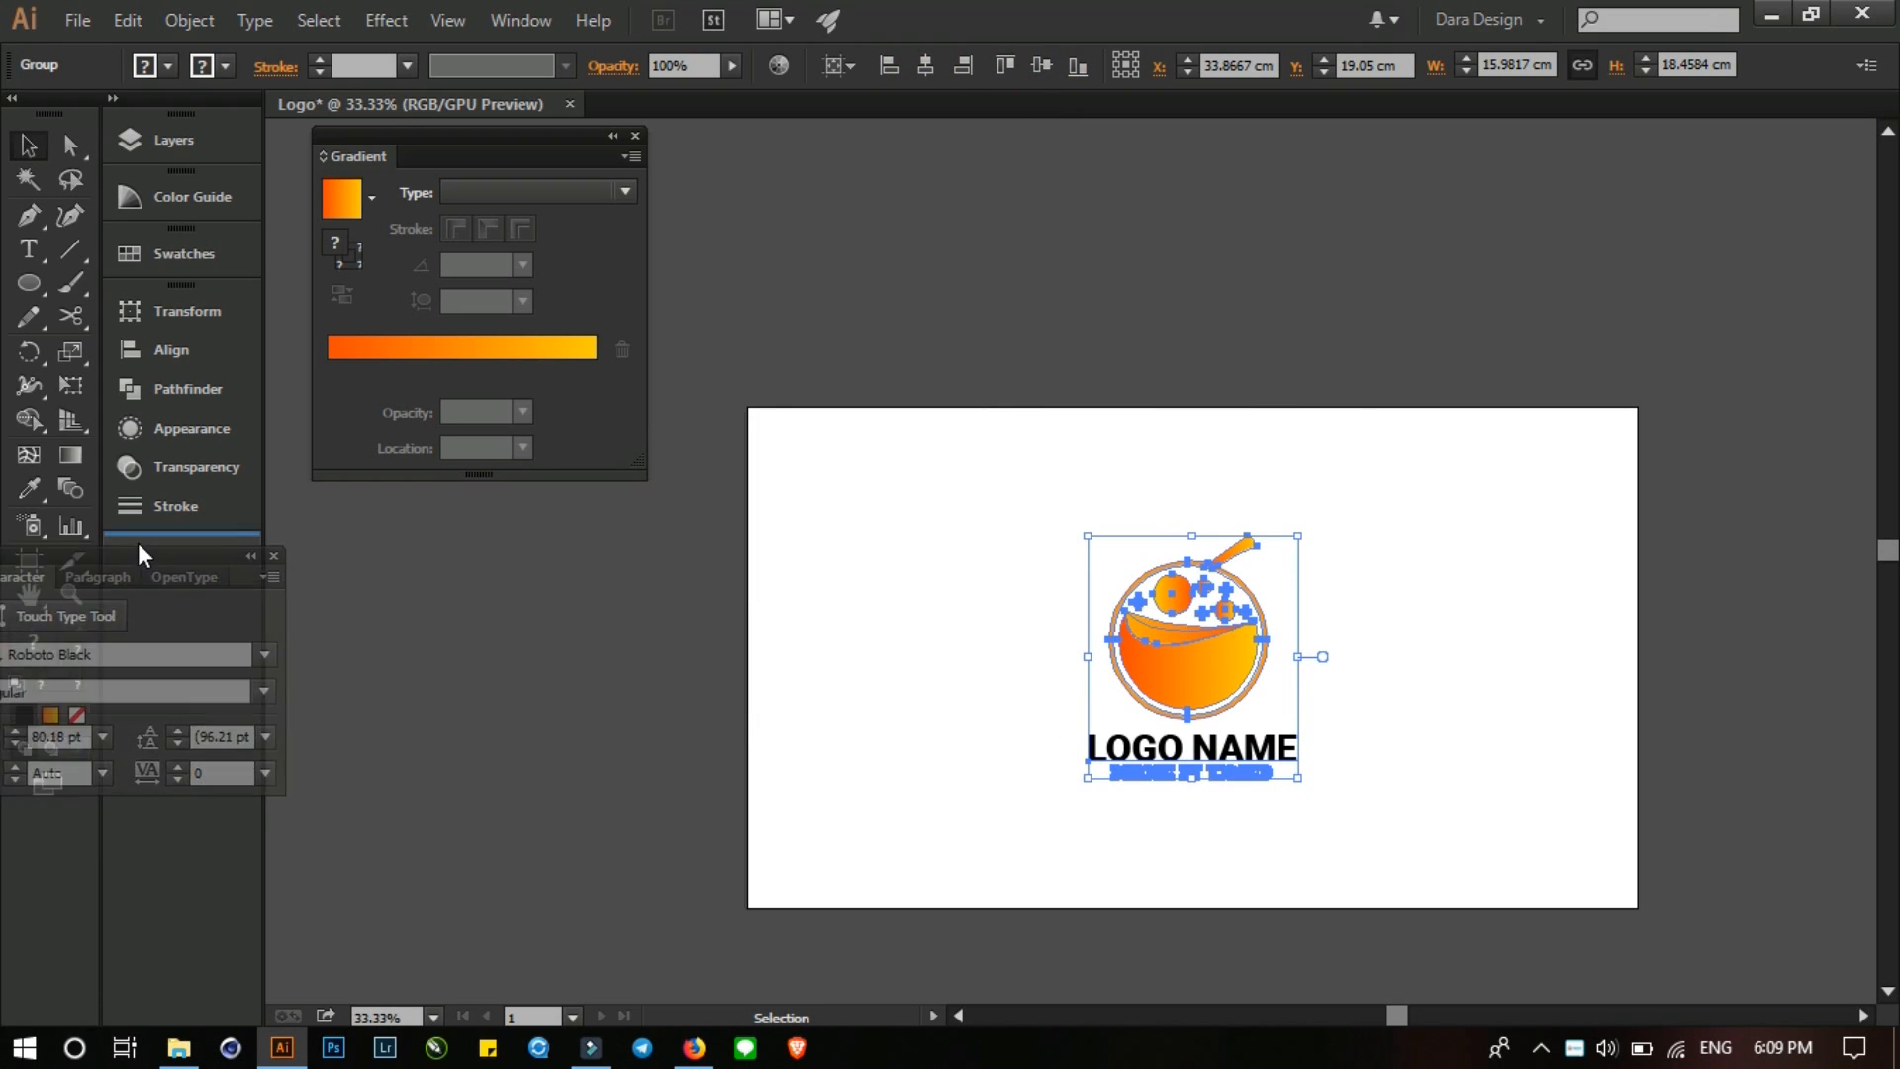
click(399, 147)
drag(475, 144, 188, 692)
click(1435, 805)
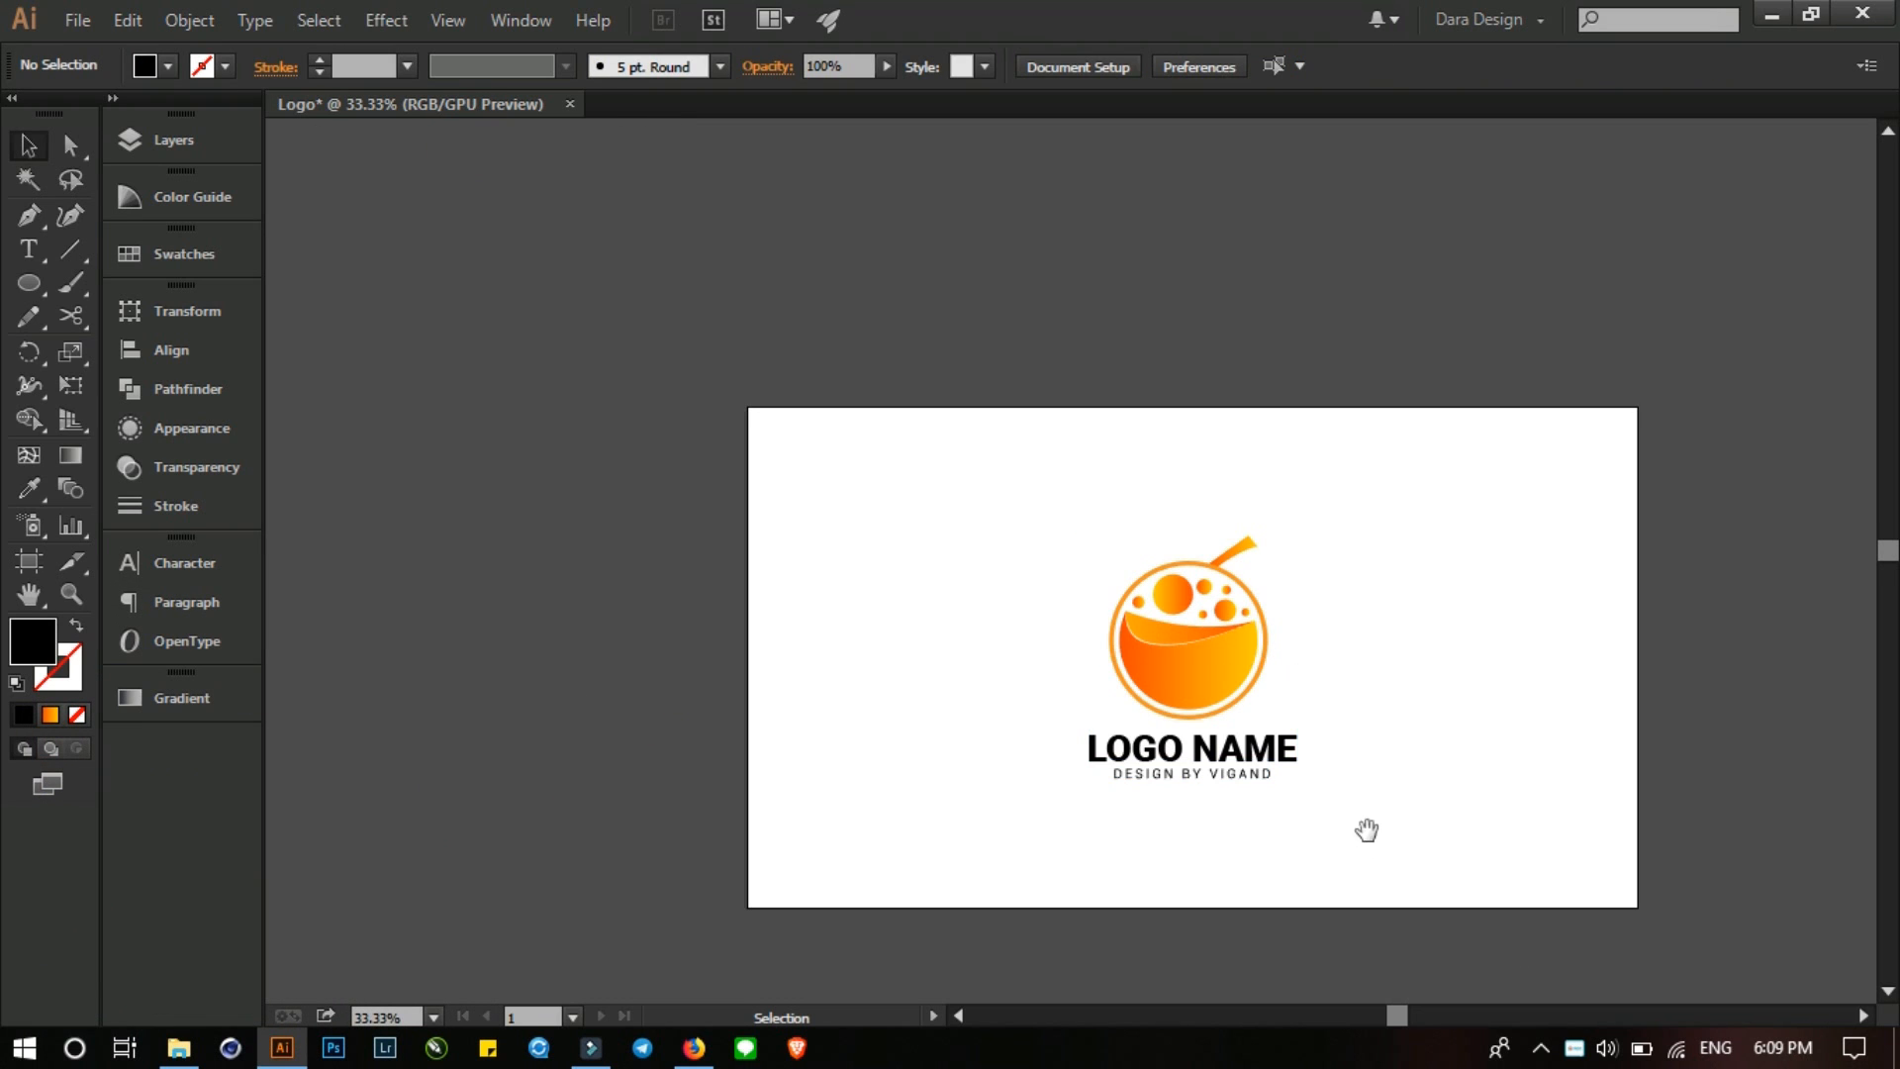
- Enlarge the whole logo with its text slightly about its centre
drag(1366, 829, 859, 245)
scroll(1221, 774, up, 1)
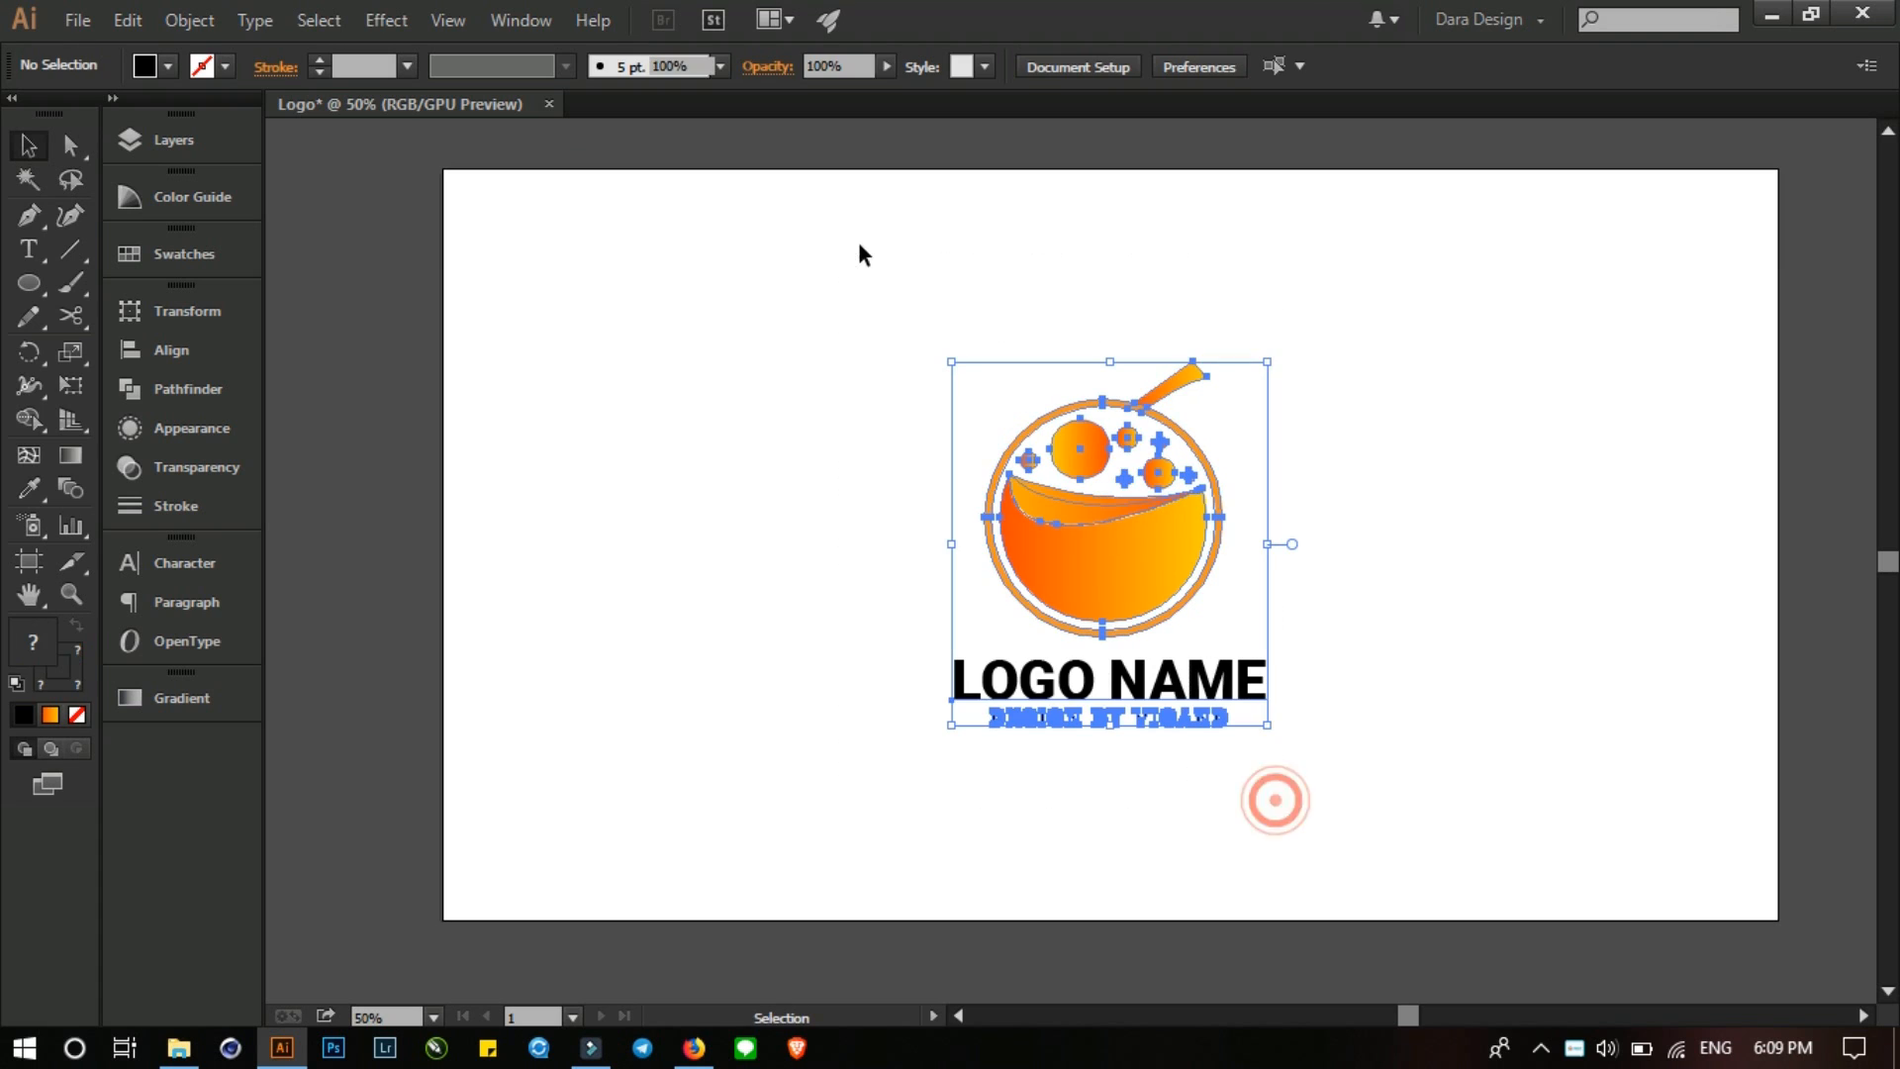
drag(1267, 368, 1274, 350)
click(1378, 398)
- Save the document under a new name including "orange" as an Adobe Illustrator file in Downloads, accepting the Illustrator CC options
key(ctrl+shift+s)
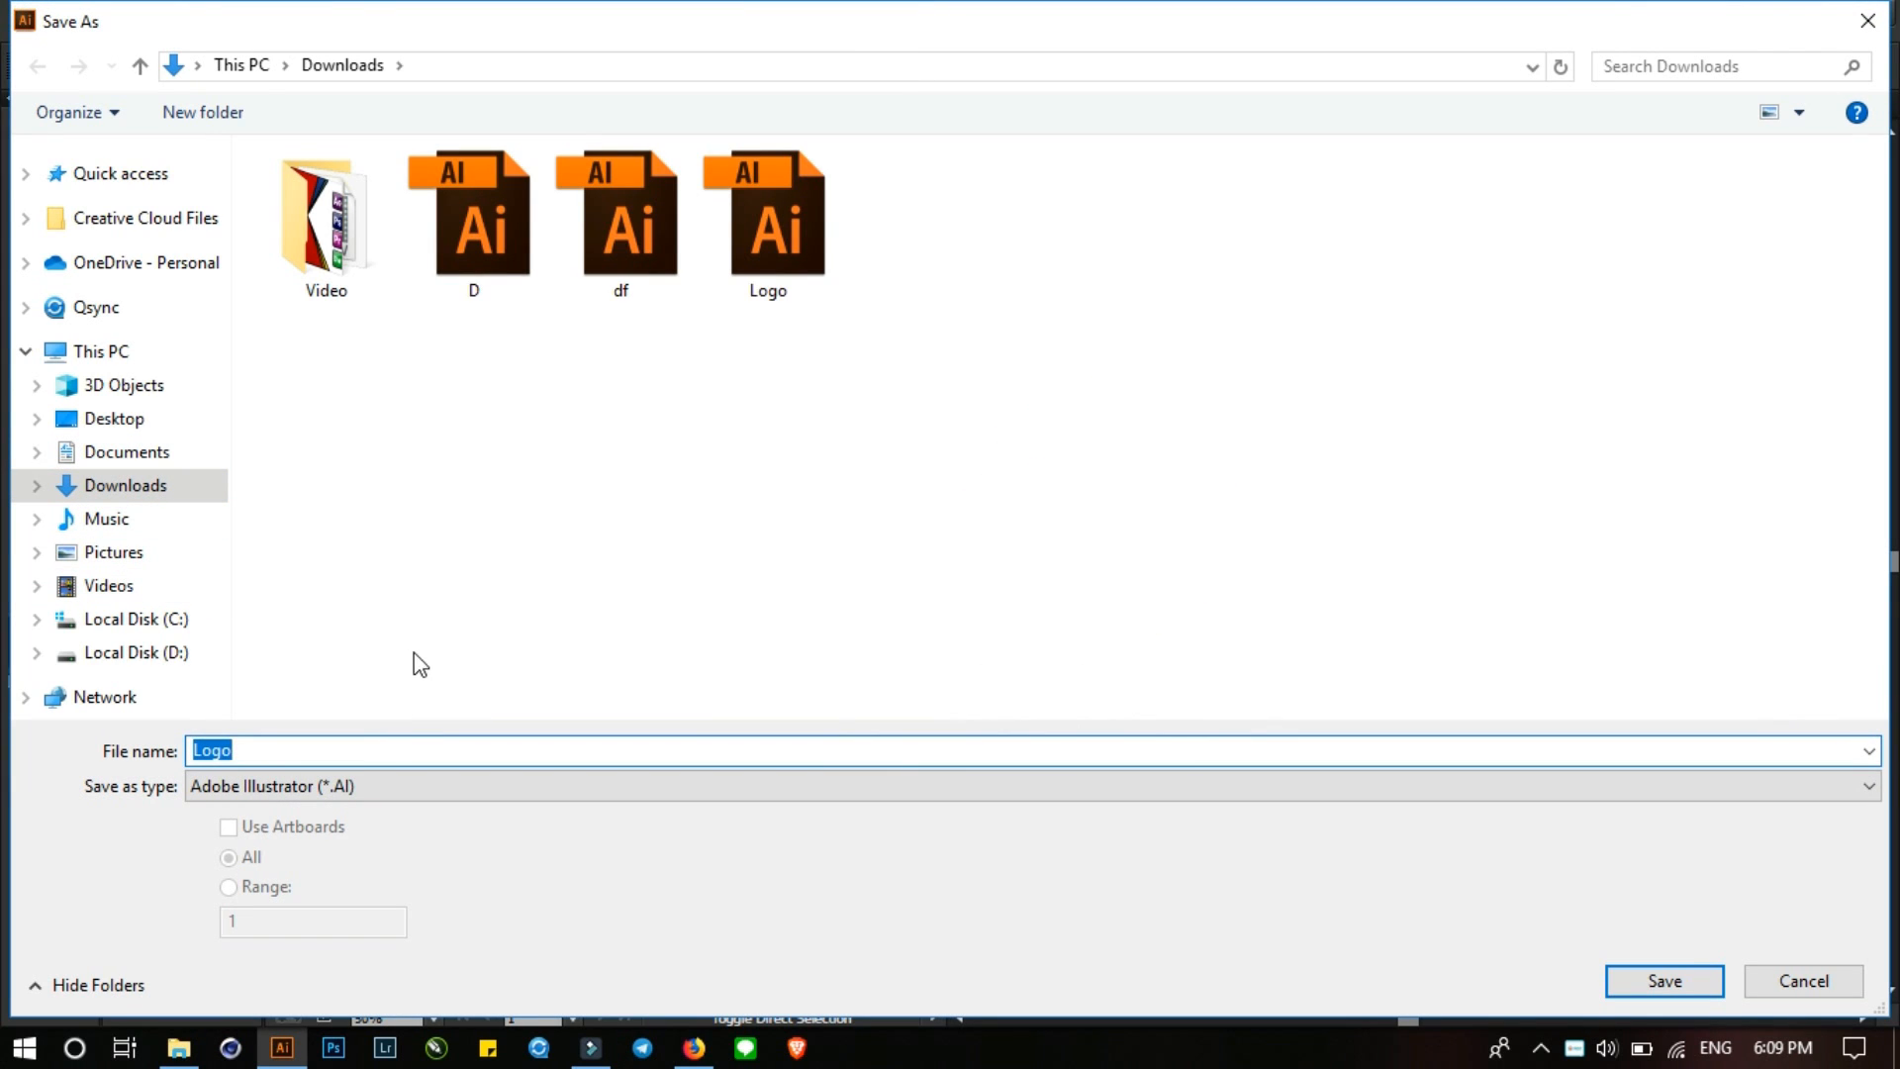
click(345, 755)
text(orange)
key(Return)
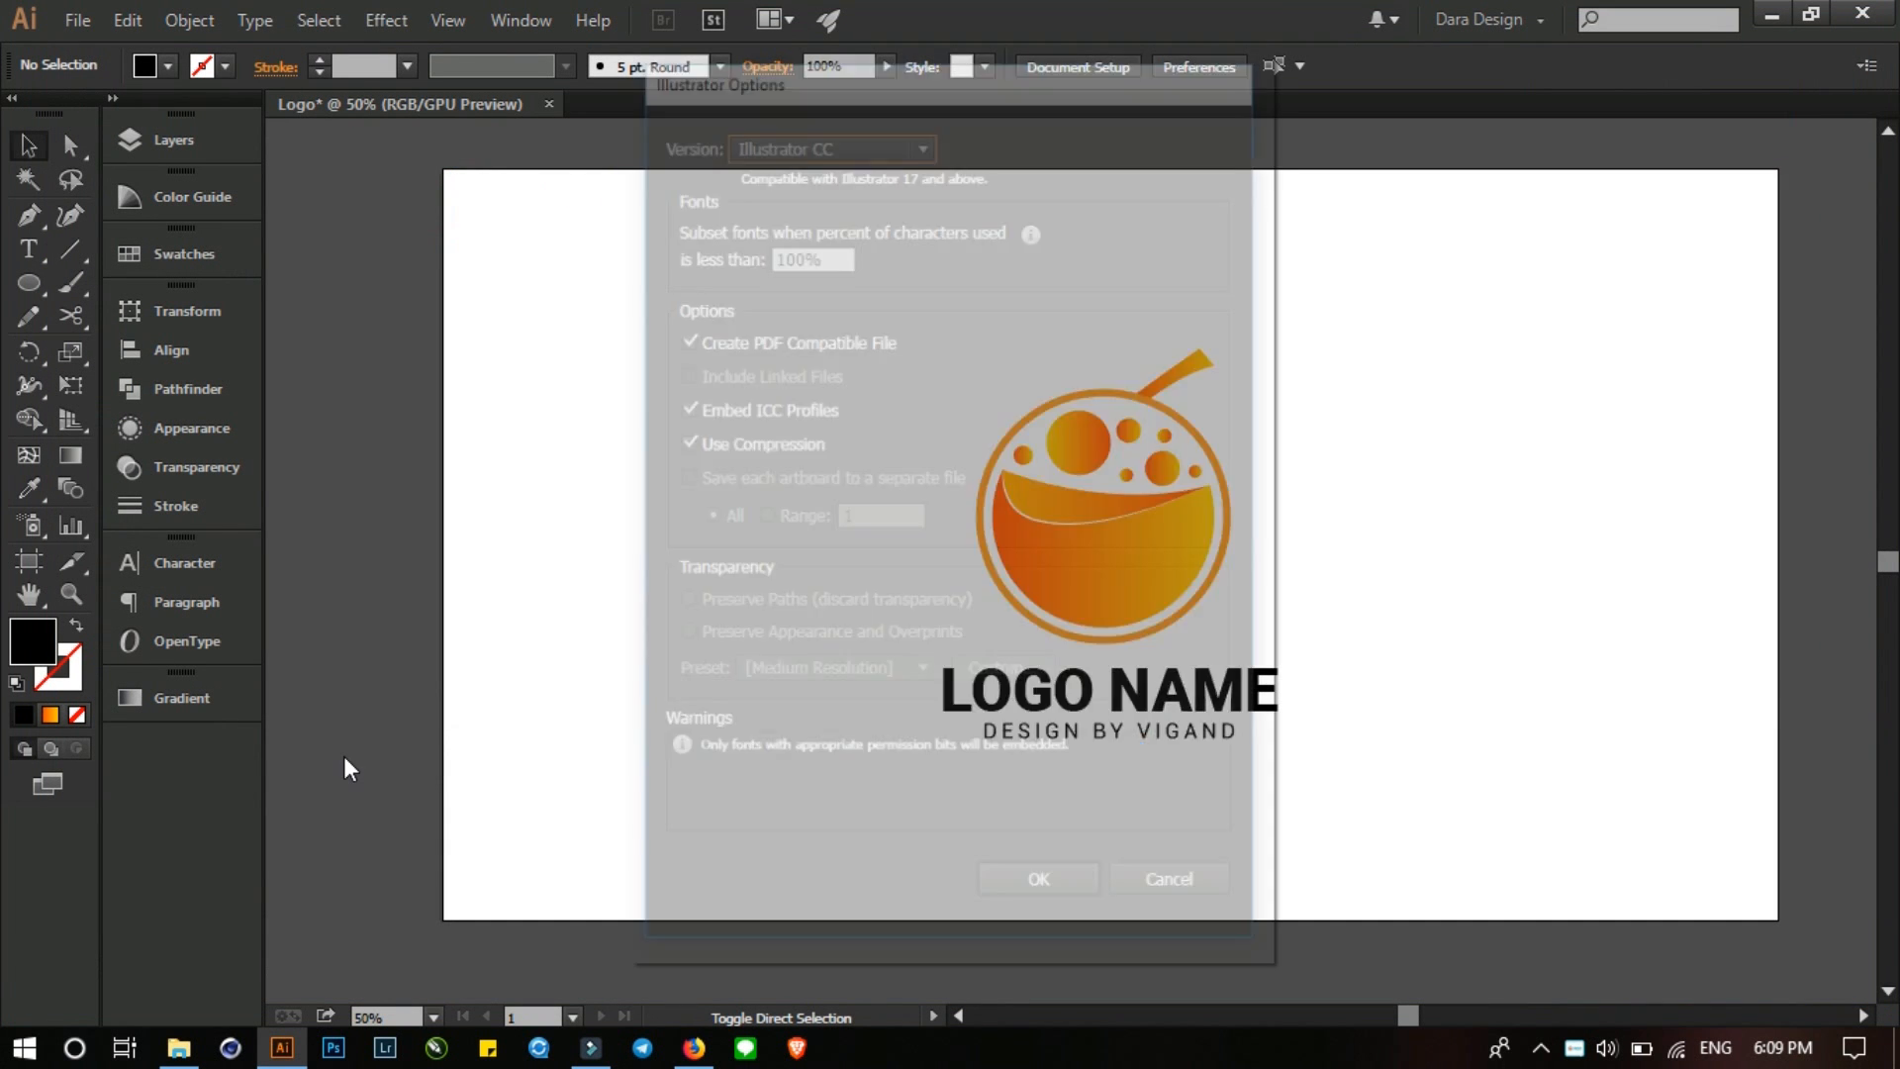
key(Return)
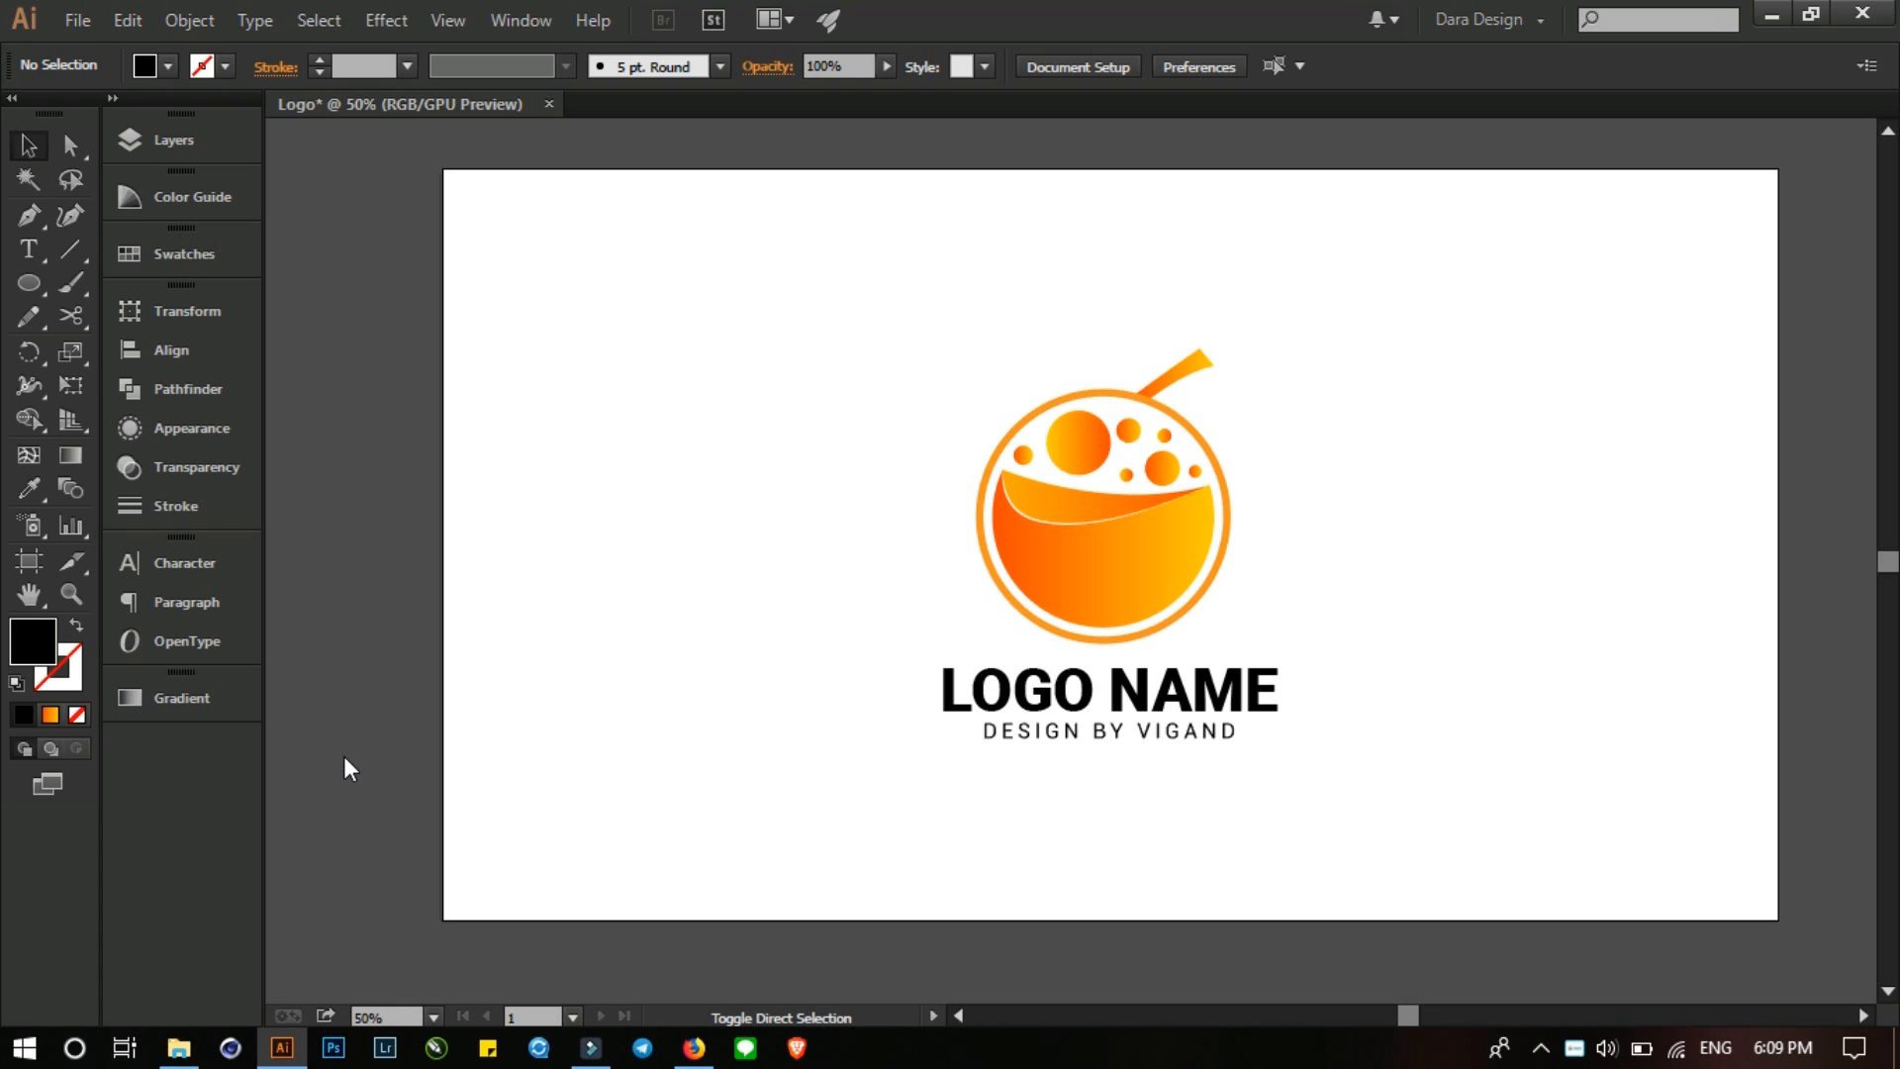